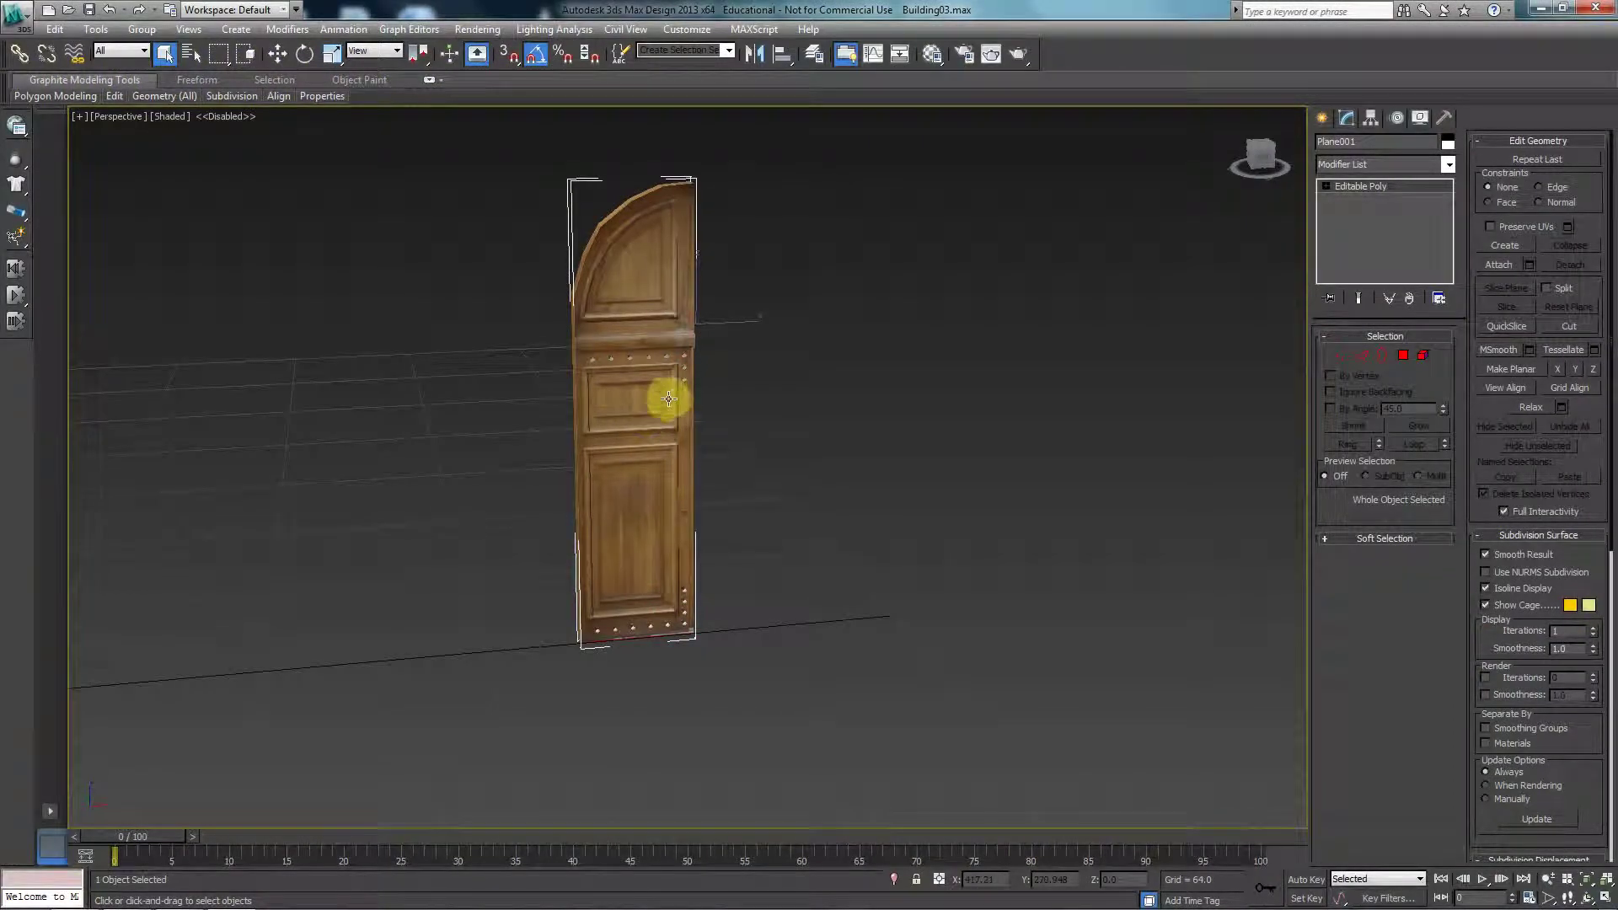
# Examine the door panel from the front and look closely at its studs
pyautogui.scroll(3, 672, 394)
pyautogui.press('f')
pyautogui.scroll(-5, 599, 343)
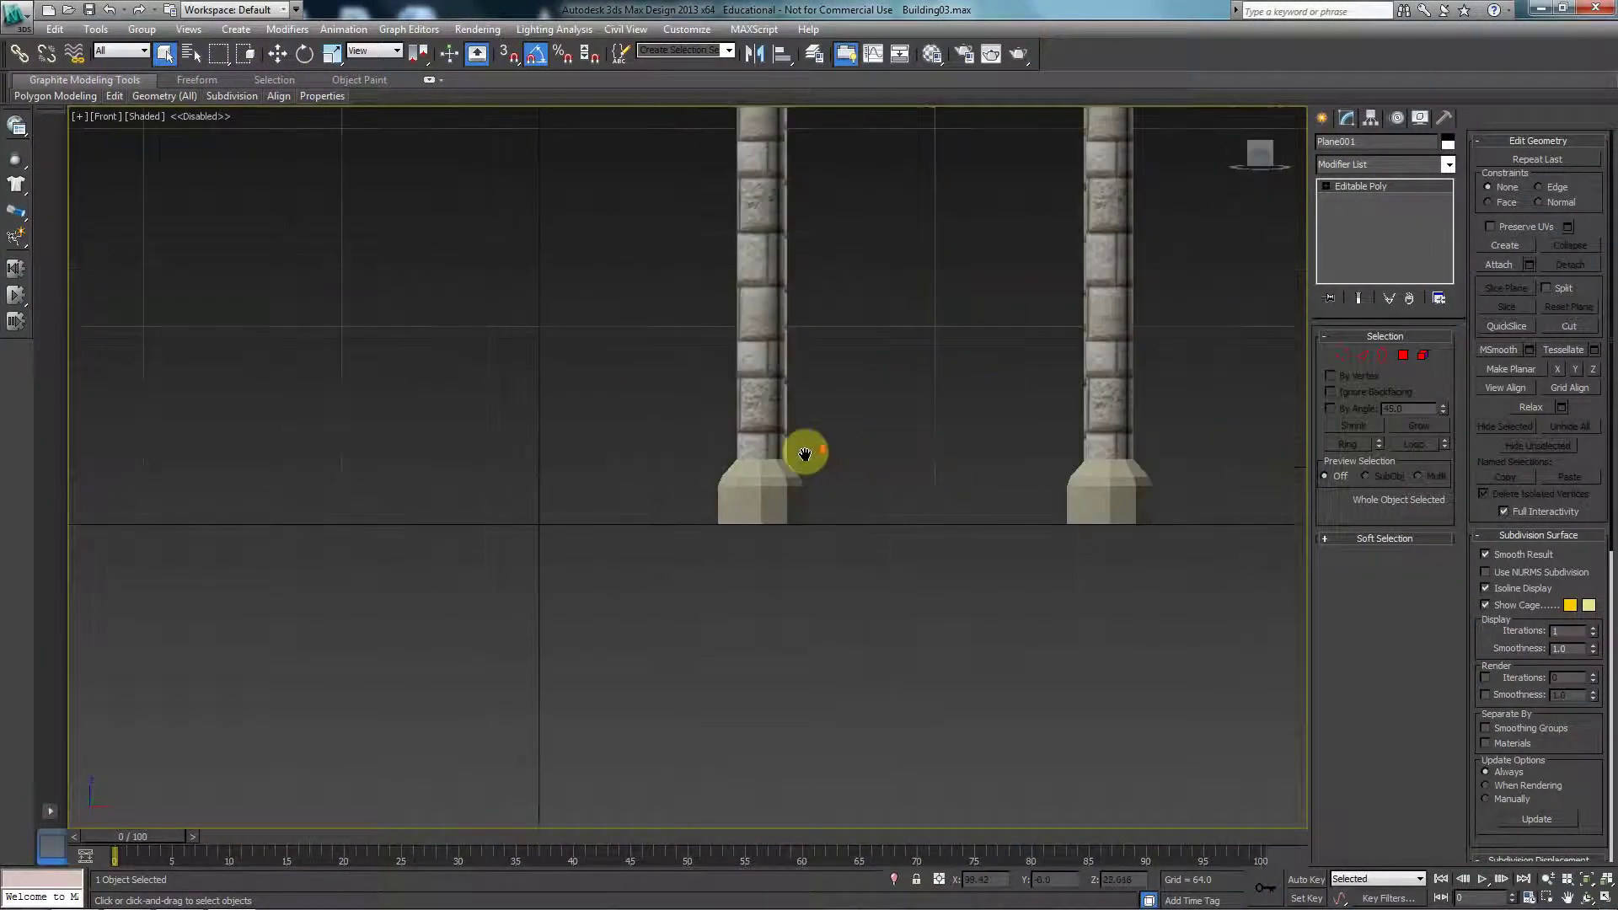
pyautogui.press('z')
pyautogui.scroll(-2, 888, 468)
pyautogui.scroll(3, 831, 482)
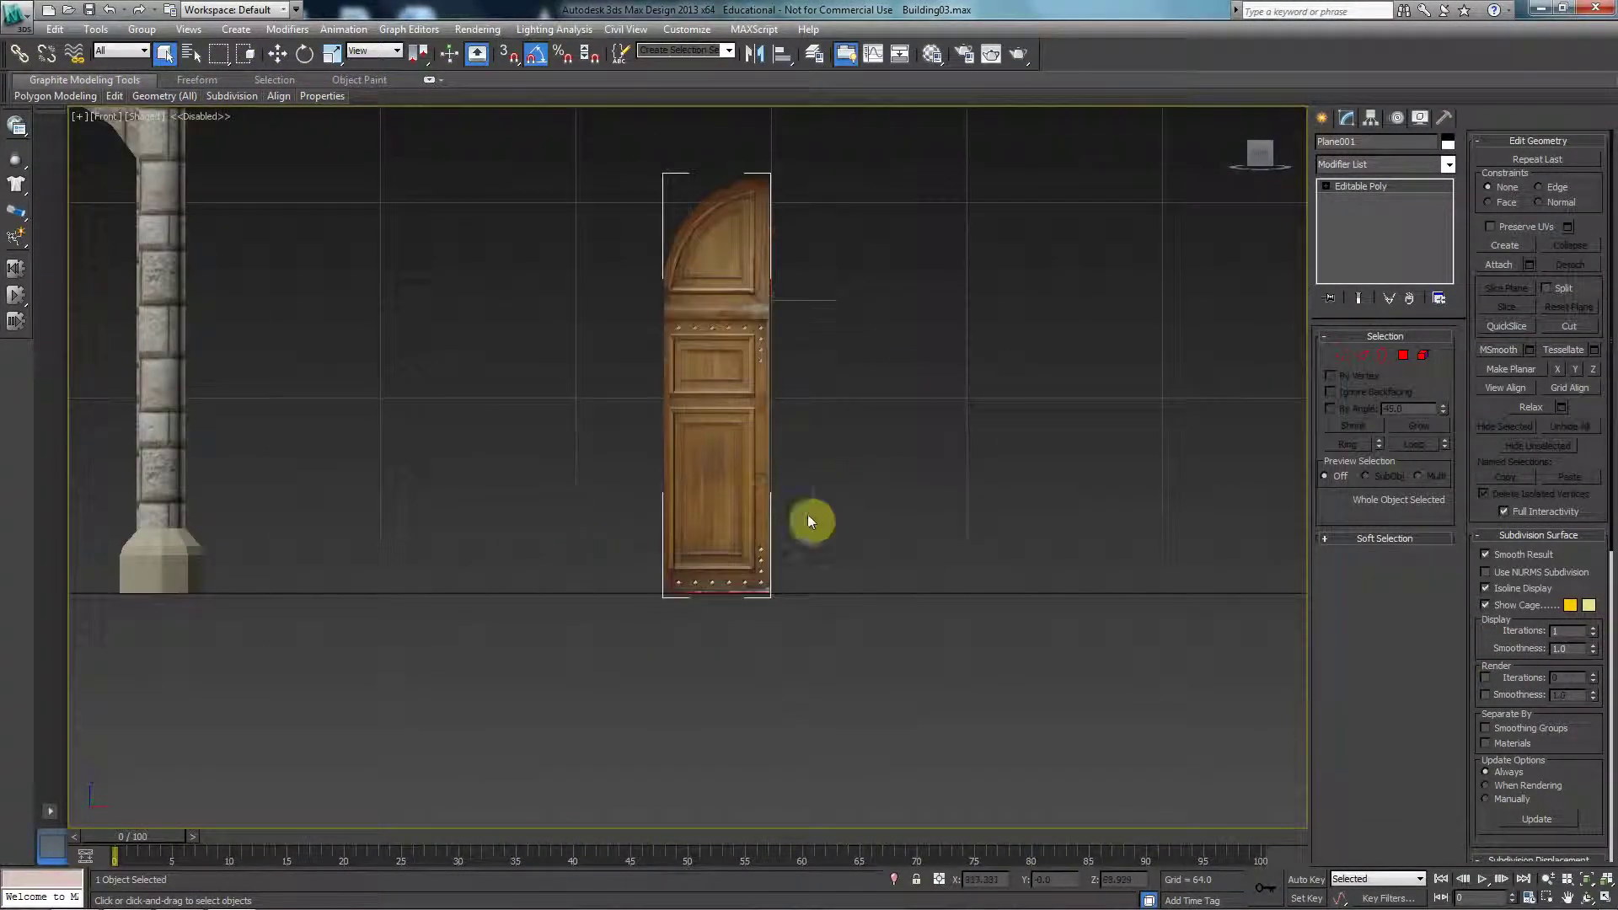
pyautogui.scroll(-3, 866, 441)
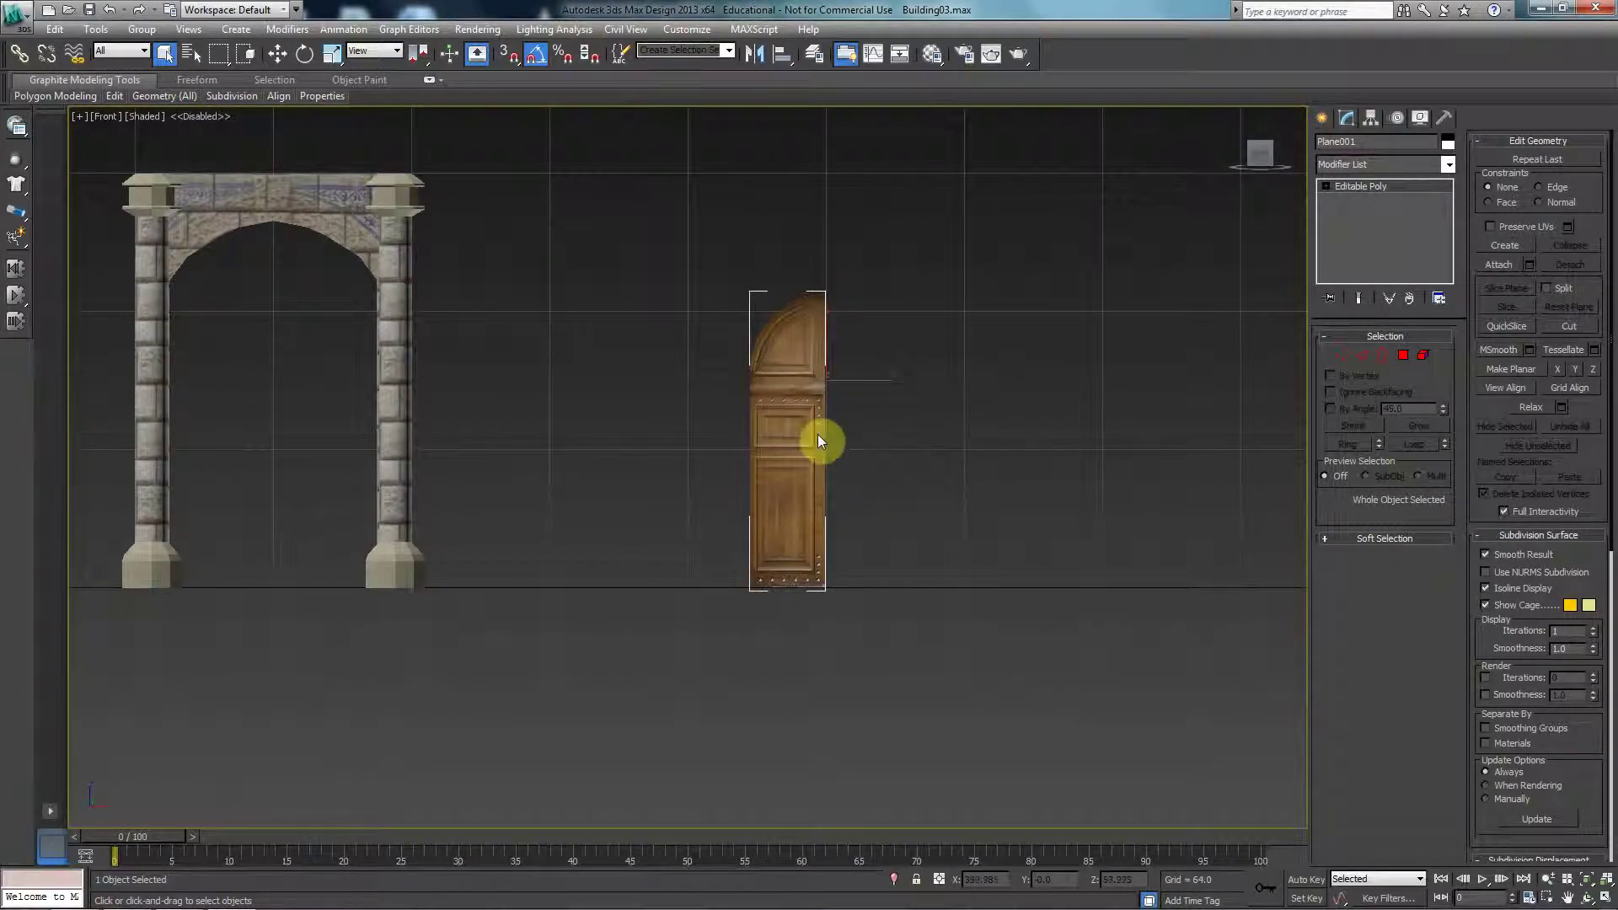
pyautogui.moveTo(823, 440); pyautogui.dragTo(731, 379, button='middle')
pyautogui.scroll(2, 731, 380)
pyautogui.moveTo(715, 318); pyautogui.dragTo(716, 404, button='middle')
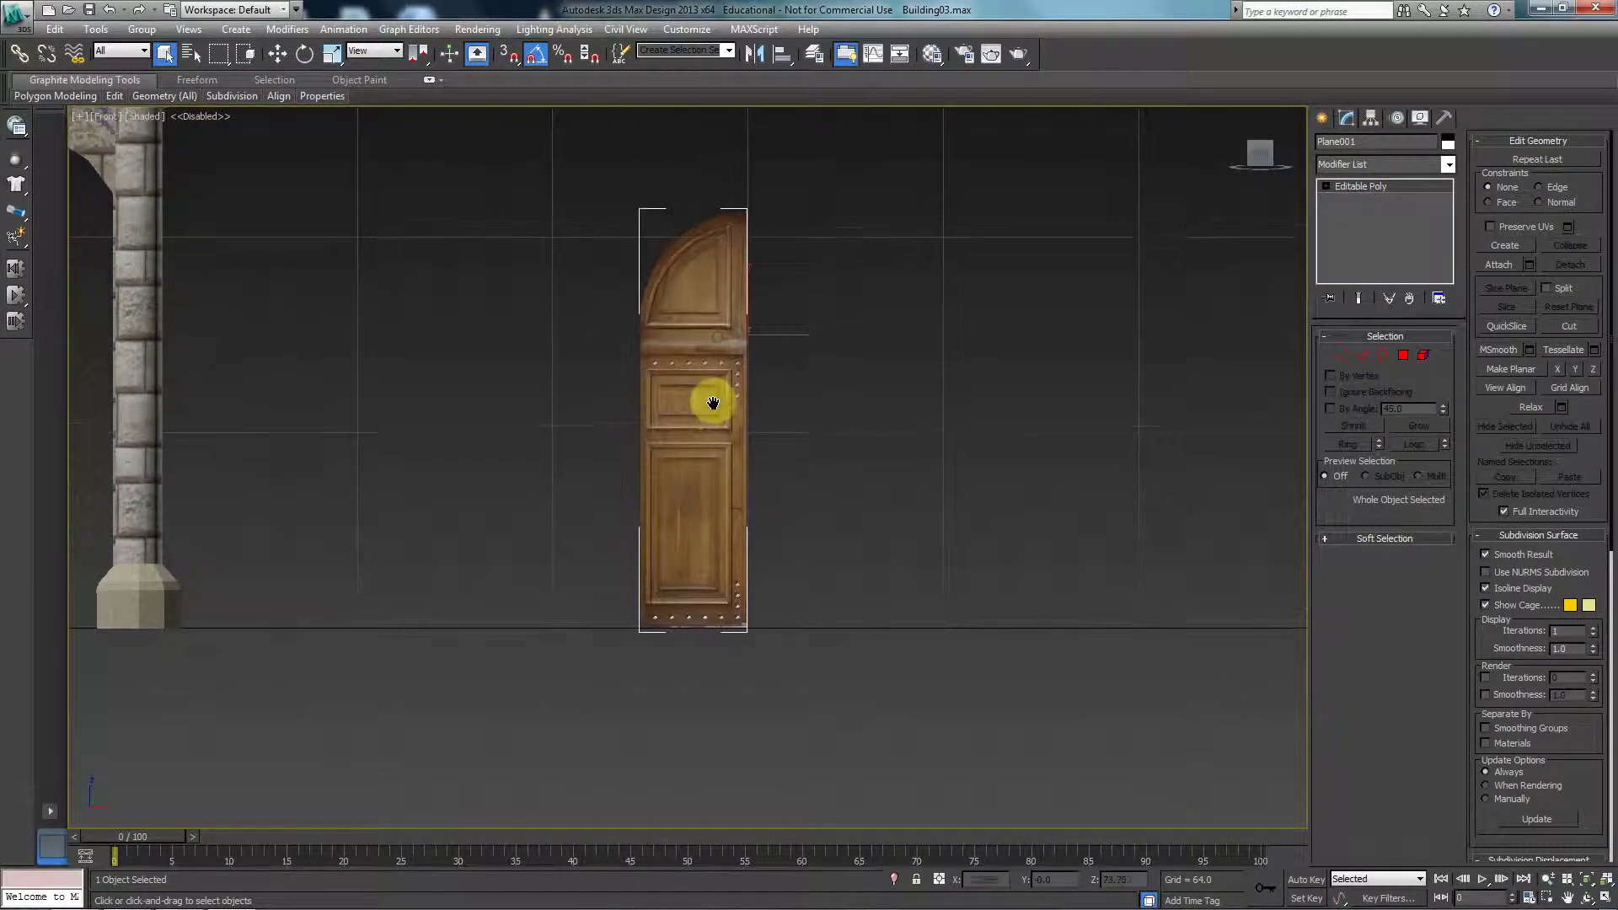
pyautogui.scroll(6, 725, 396)
pyautogui.moveTo(849, 332); pyautogui.dragTo(885, 440, button='middle')
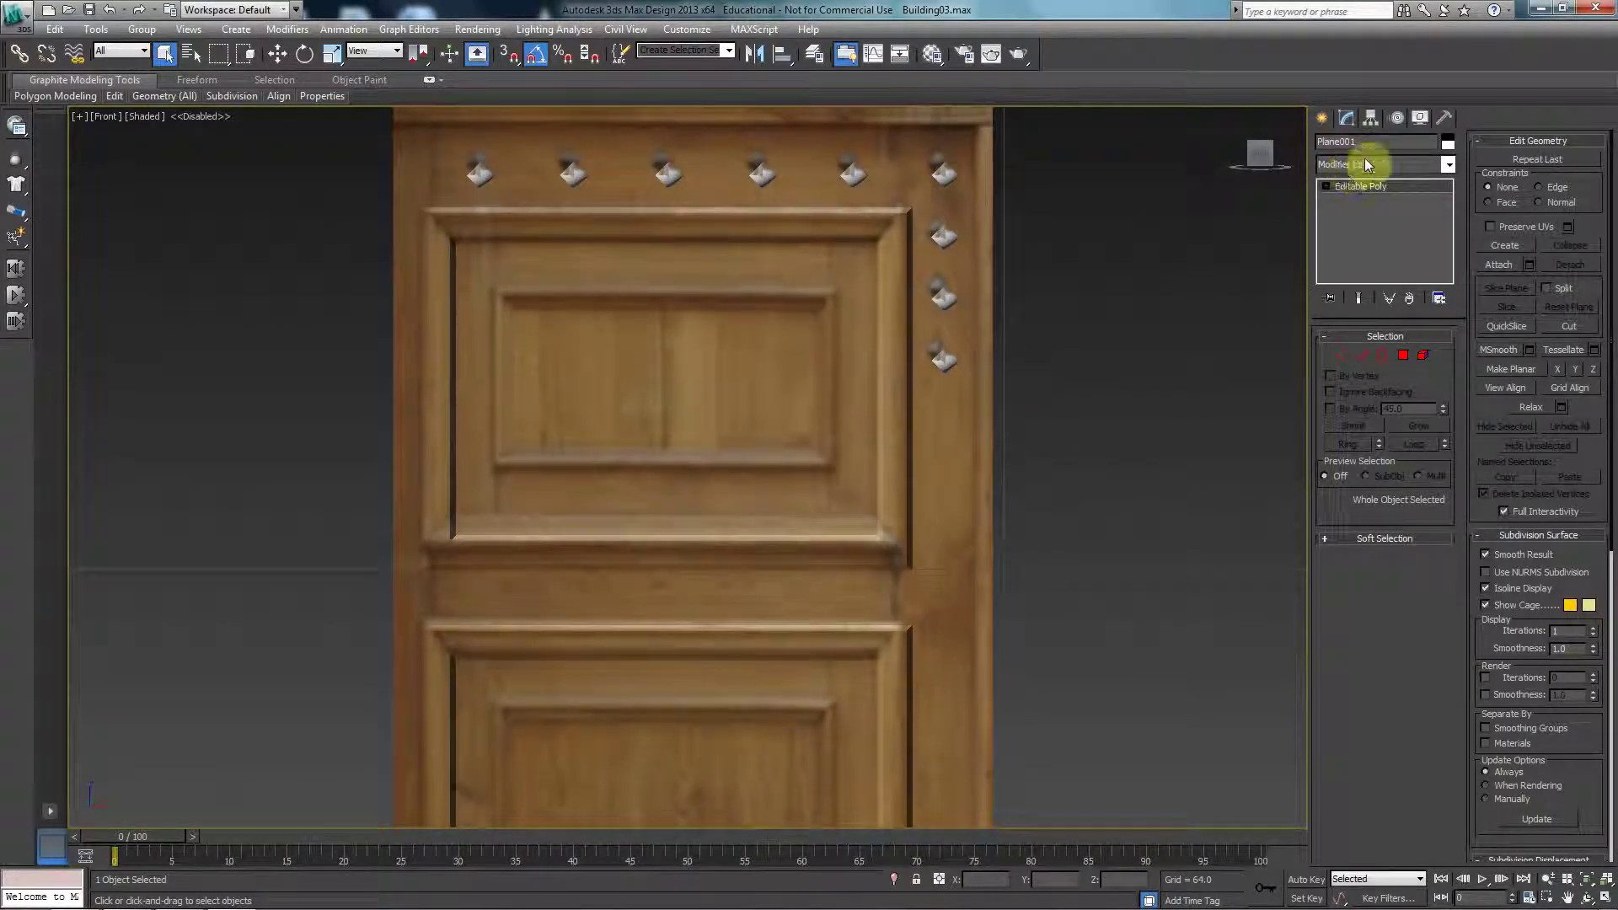
# Apply an Unwrap UVW modifier to the door panel and open its UV editor
pyautogui.click(1395, 166)
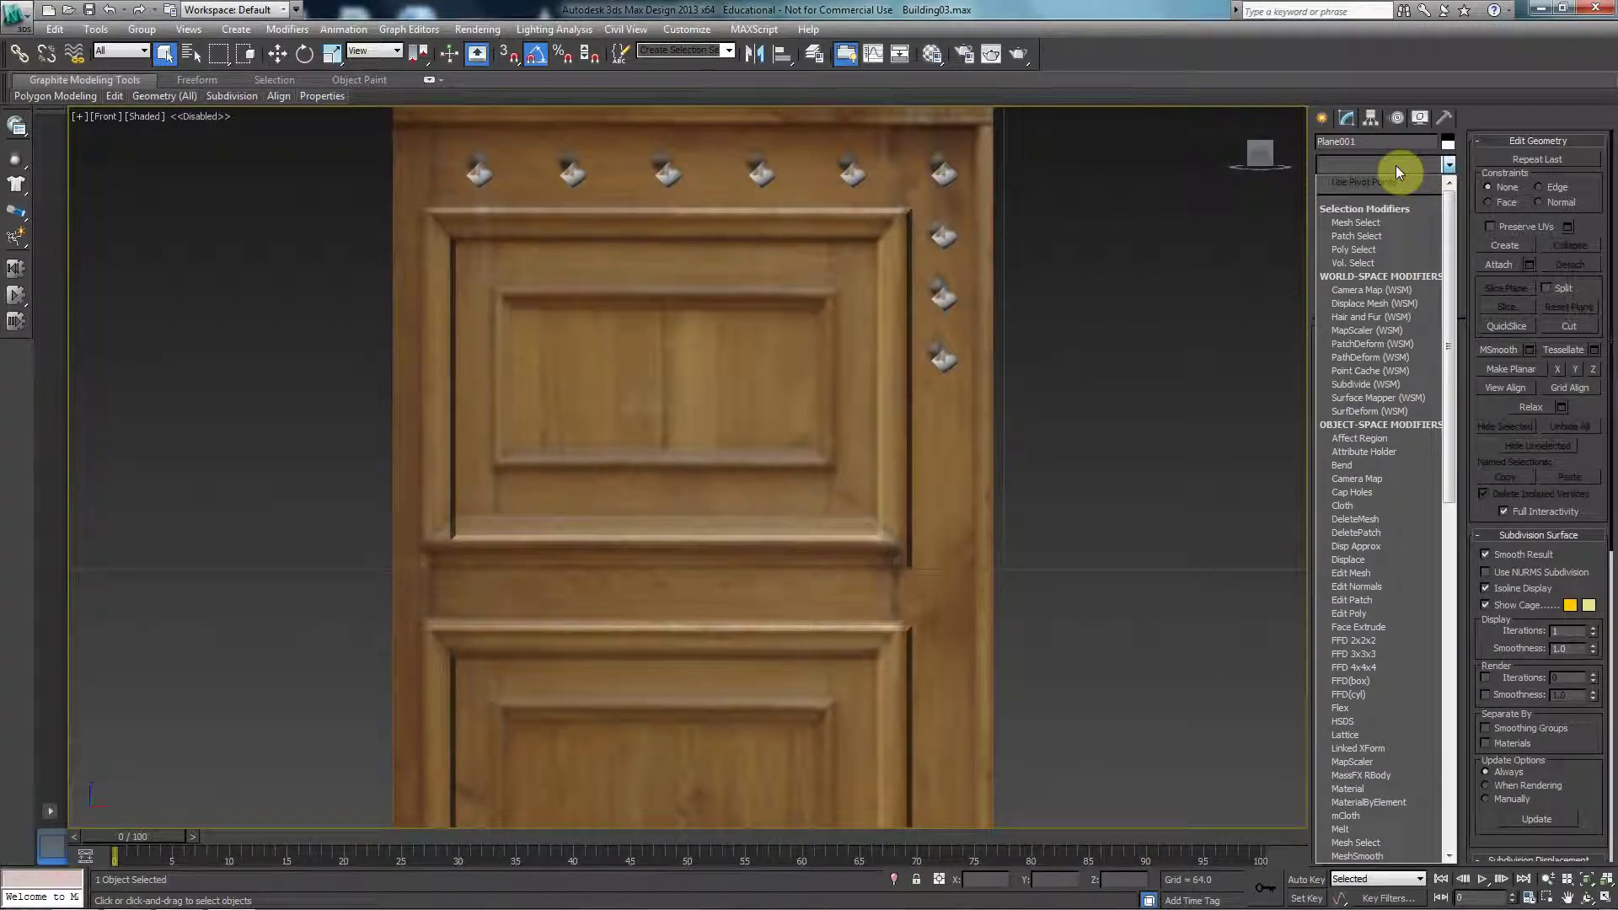
pyautogui.press('s')
pyautogui.press('Return')
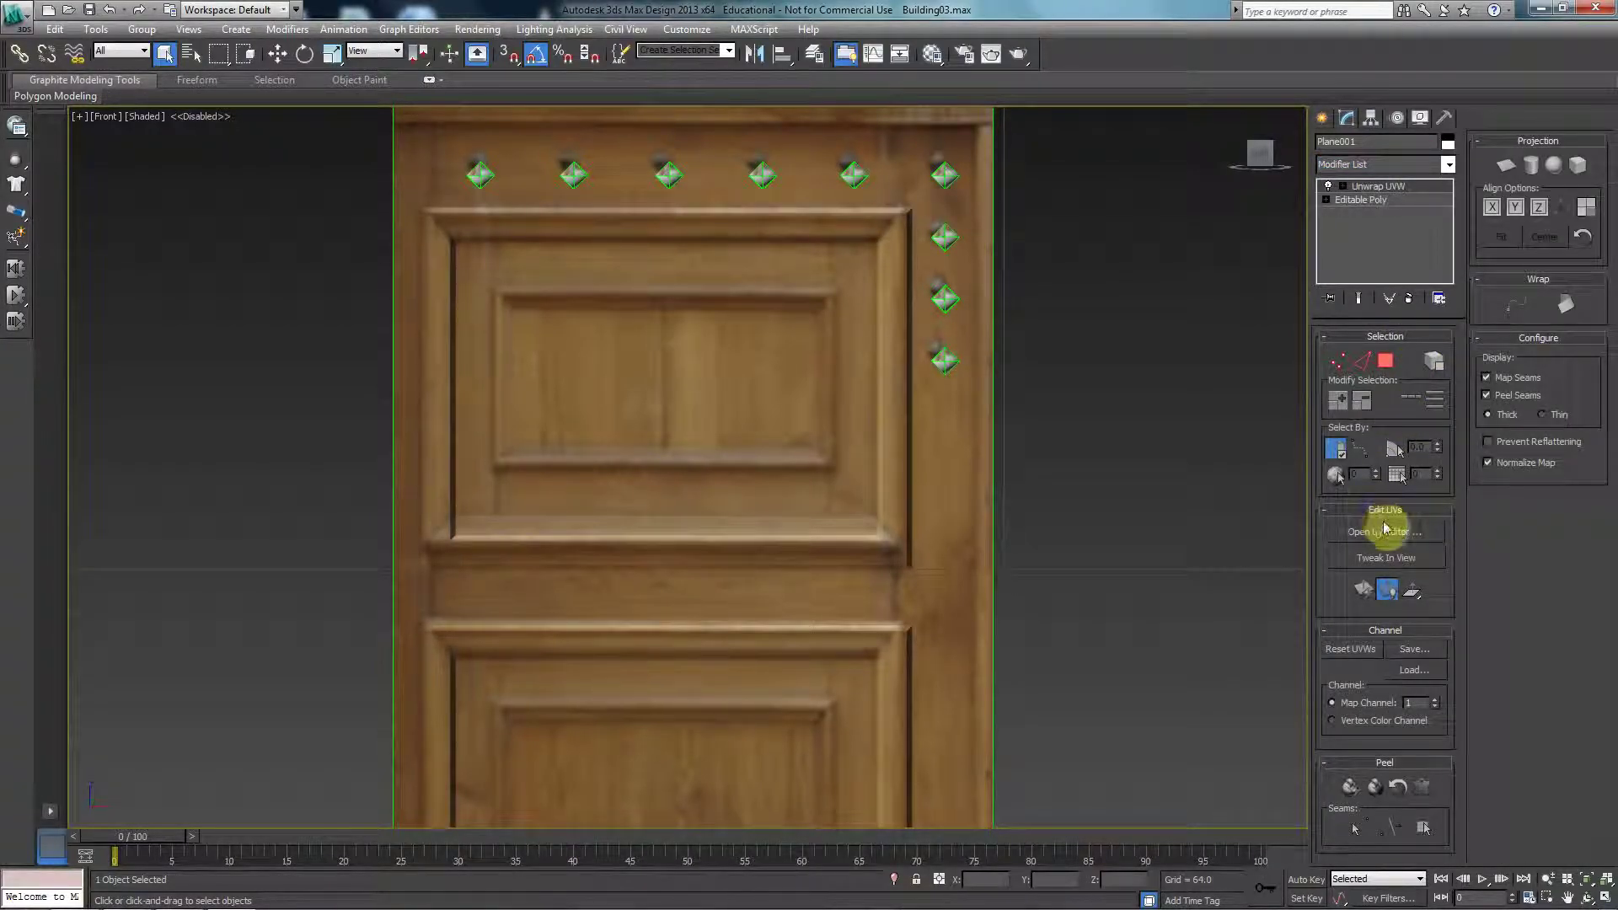
pyautogui.click(1387, 531)
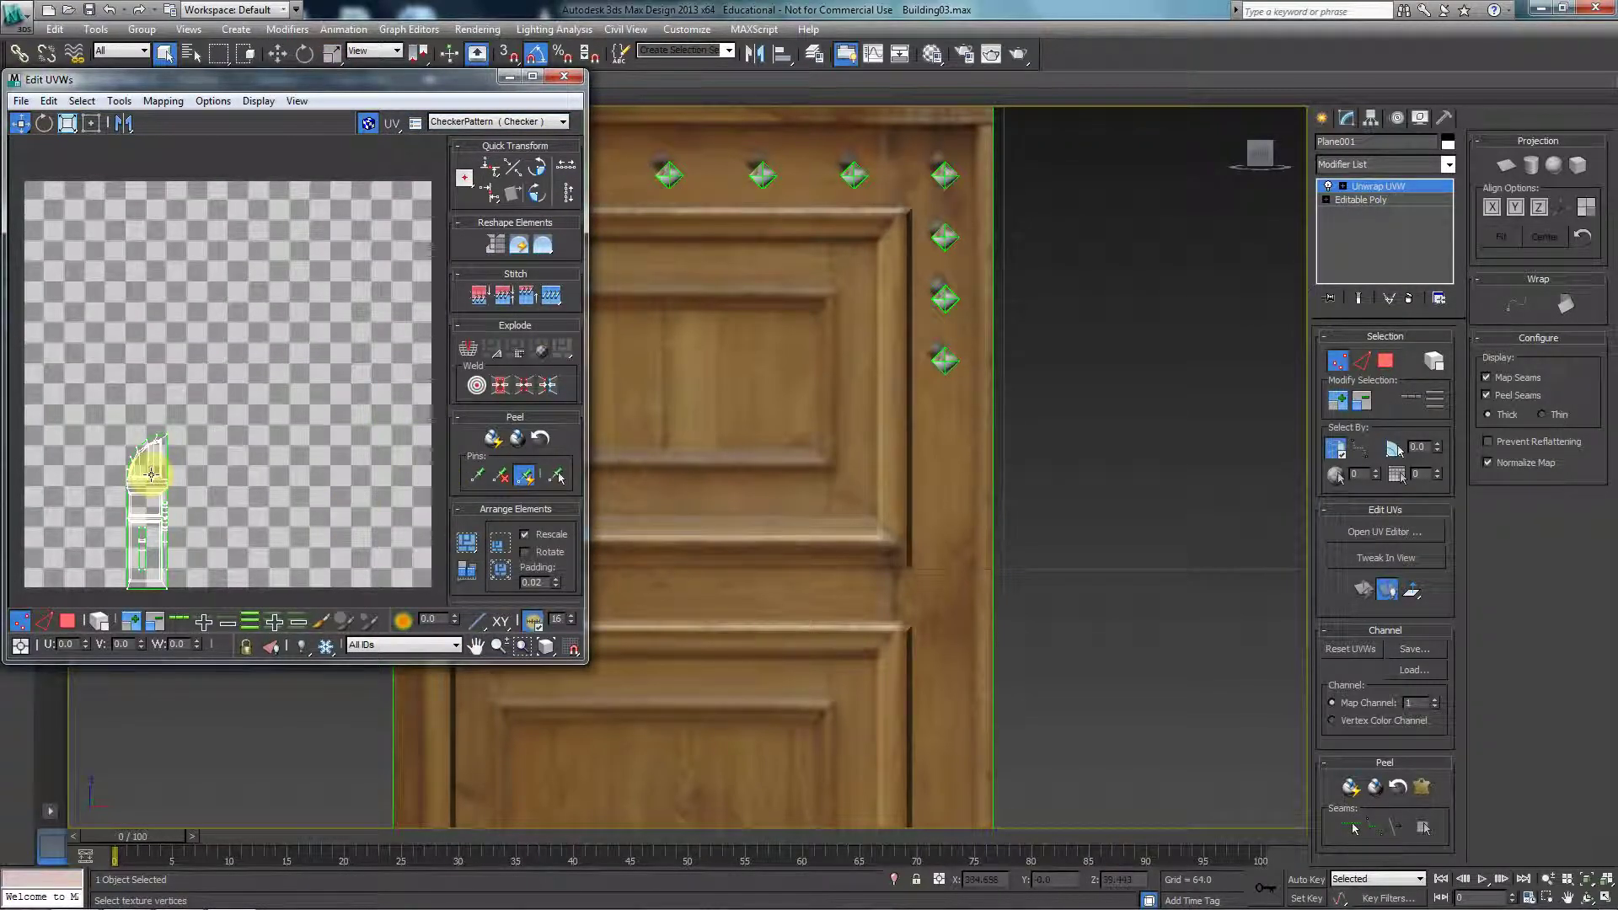
# Switch to Photoshop and fill a small rectangular selection on Layer 5, over the stonework beside the door arch, with a dark gradient
pyautogui.hotkey('alt', 'Tab')
pyautogui.hotkey('alt', 'Tab')
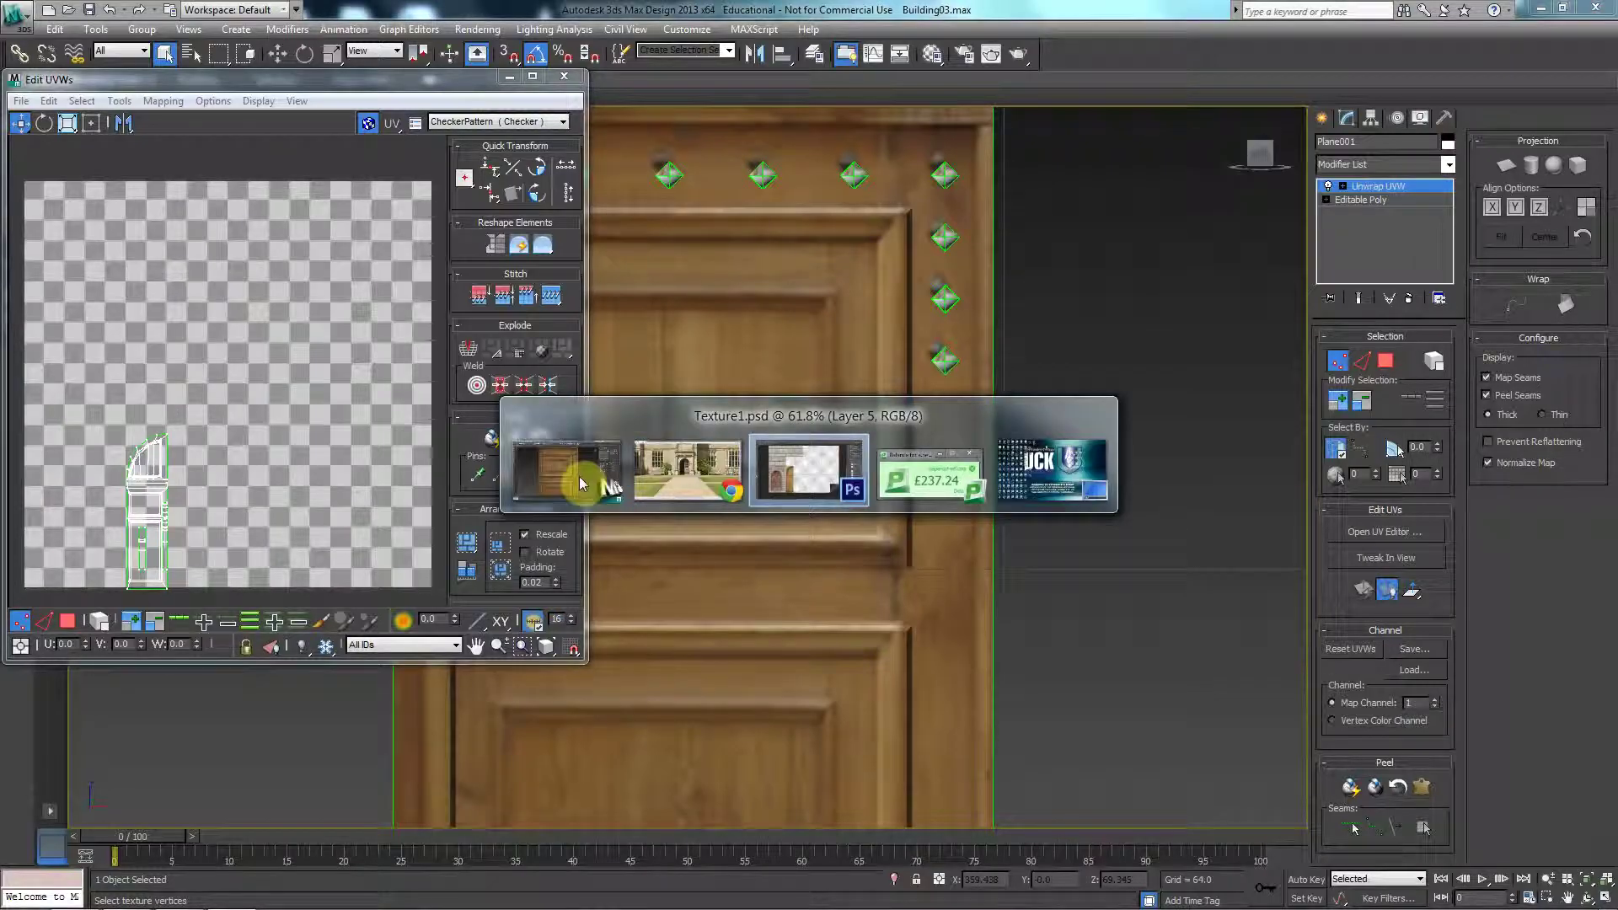
pyautogui.keyDown('alt'); pyautogui.scroll(5, 477, 416); pyautogui.keyUp('alt')
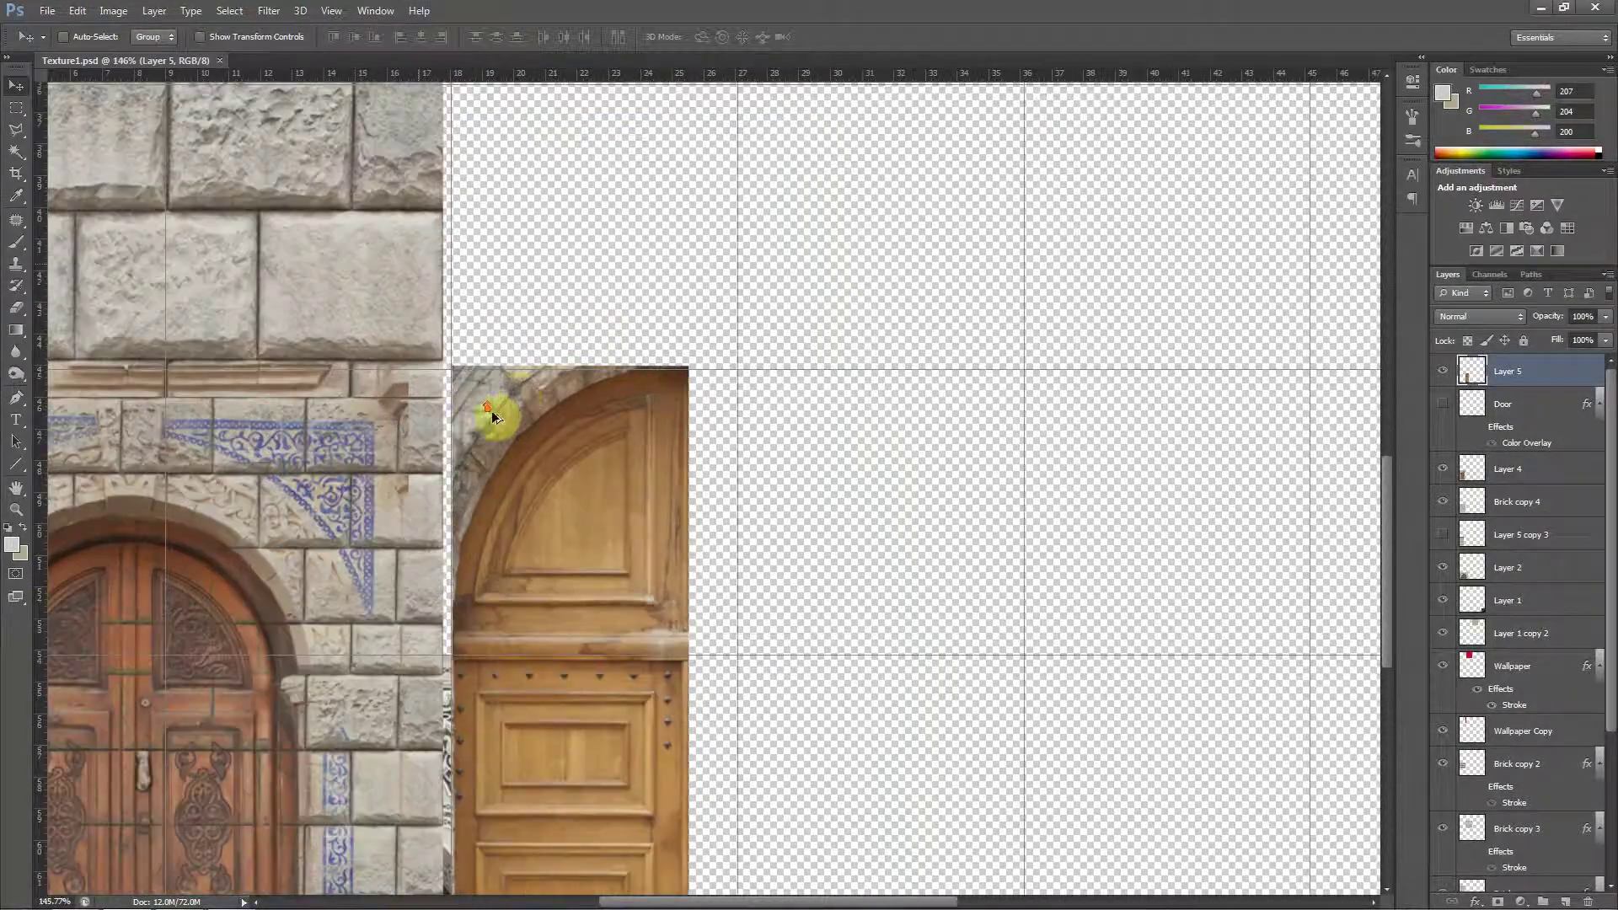
pyautogui.keyDown('alt'); pyautogui.scroll(6, 493, 416); pyautogui.keyUp('alt')
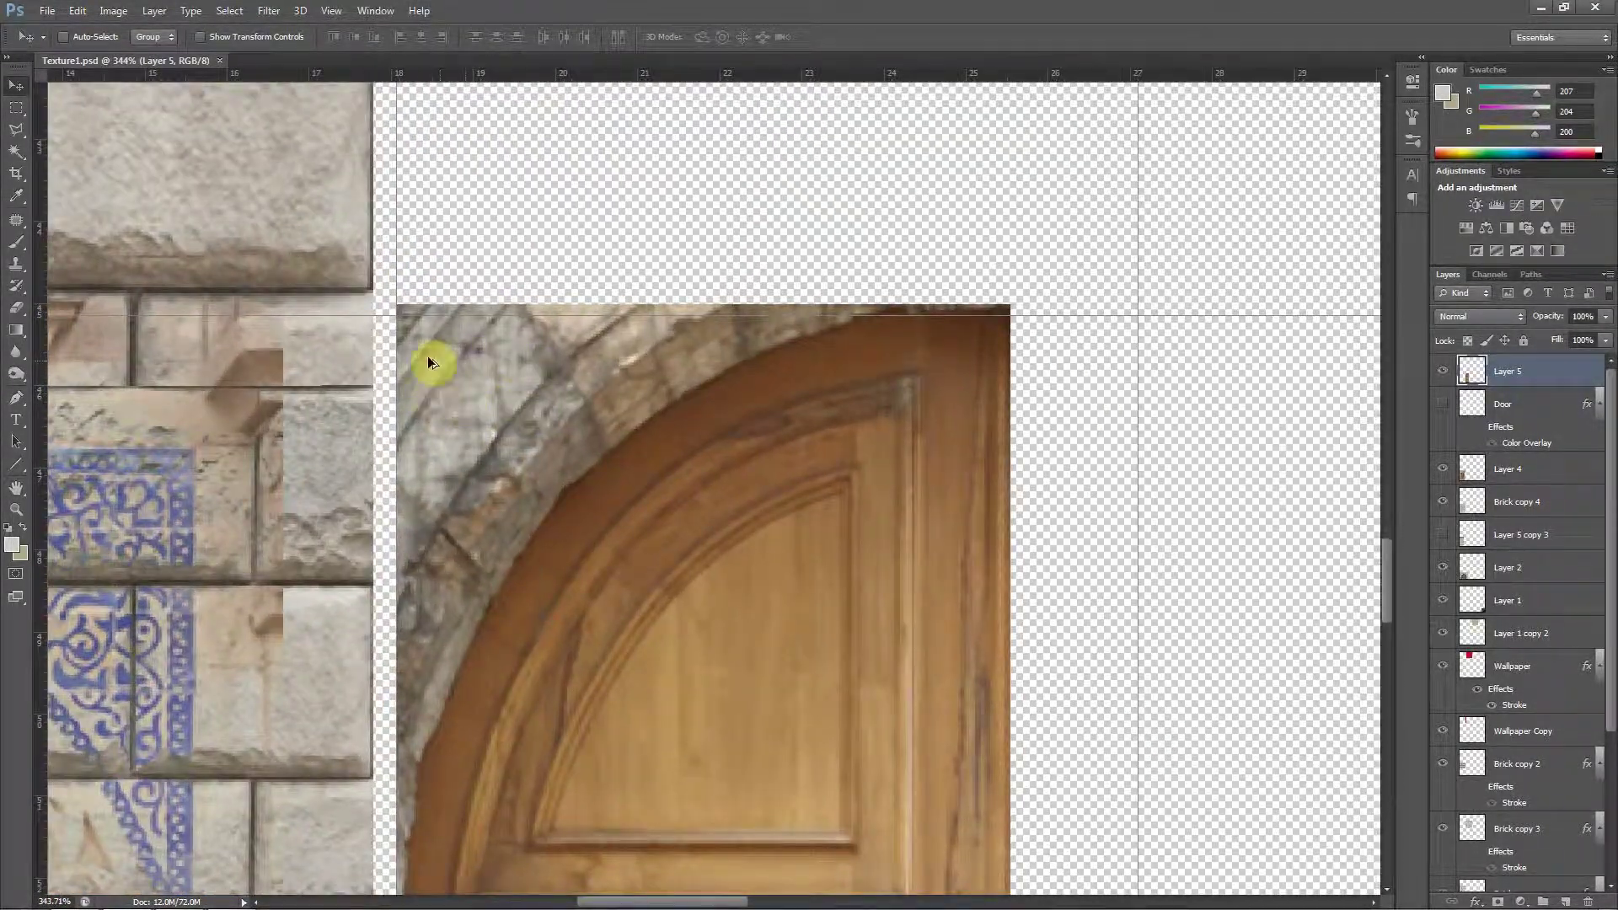
pyautogui.keyDown('alt'); pyautogui.scroll(2, 428, 360); pyautogui.keyUp('alt')
pyautogui.click(16, 107)
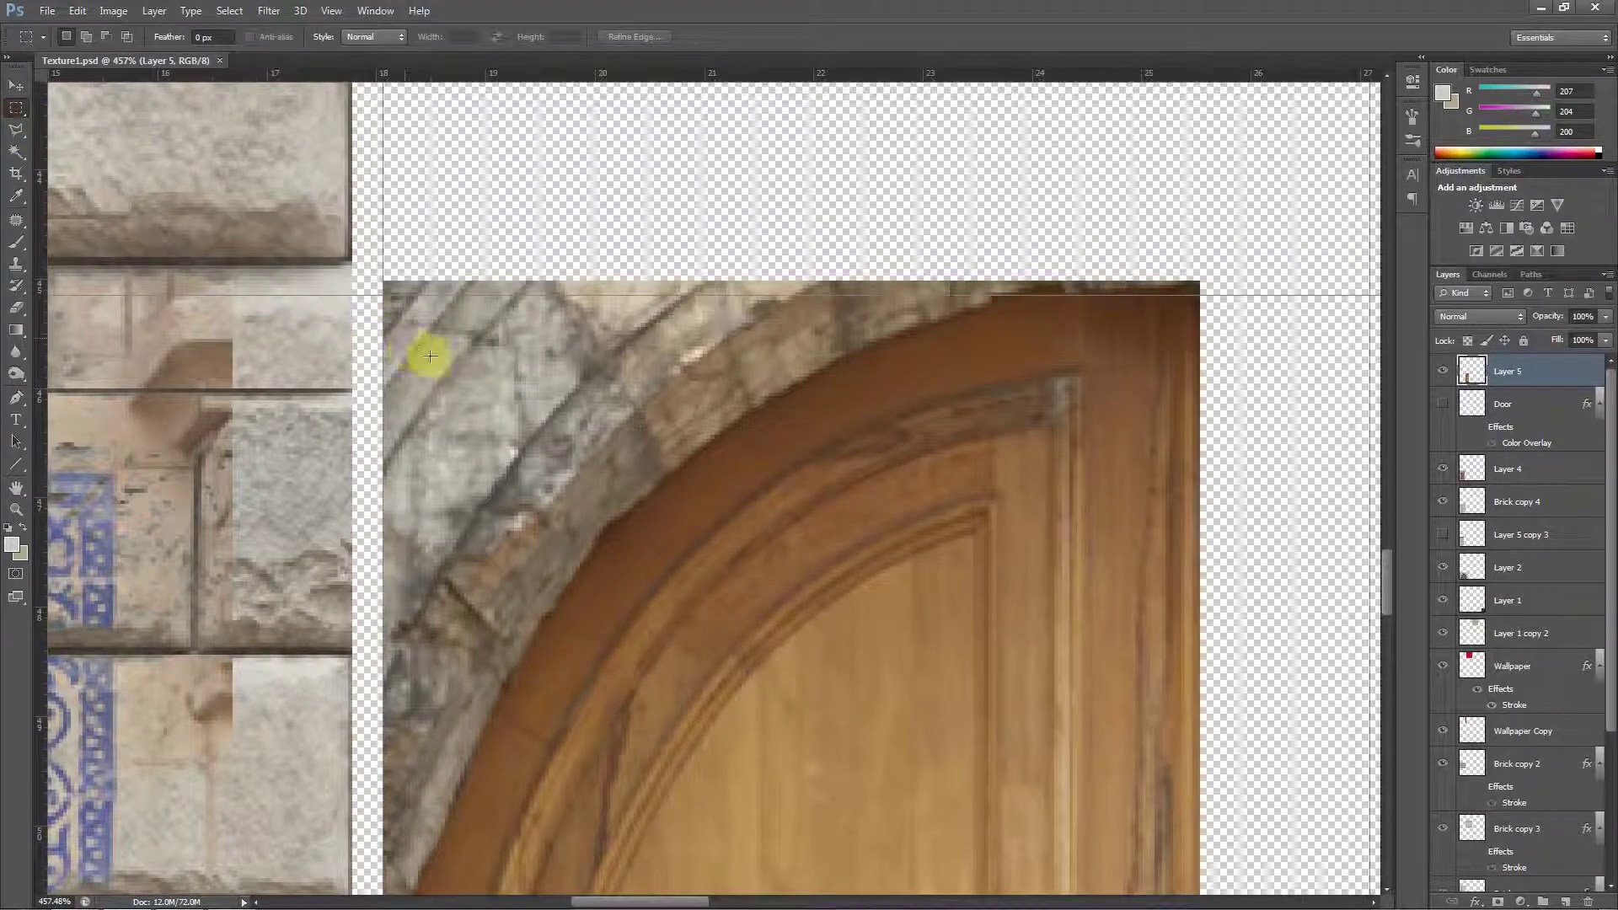
pyautogui.moveTo(436, 329); pyautogui.dragTo(618, 483)
pyautogui.click(16, 330)
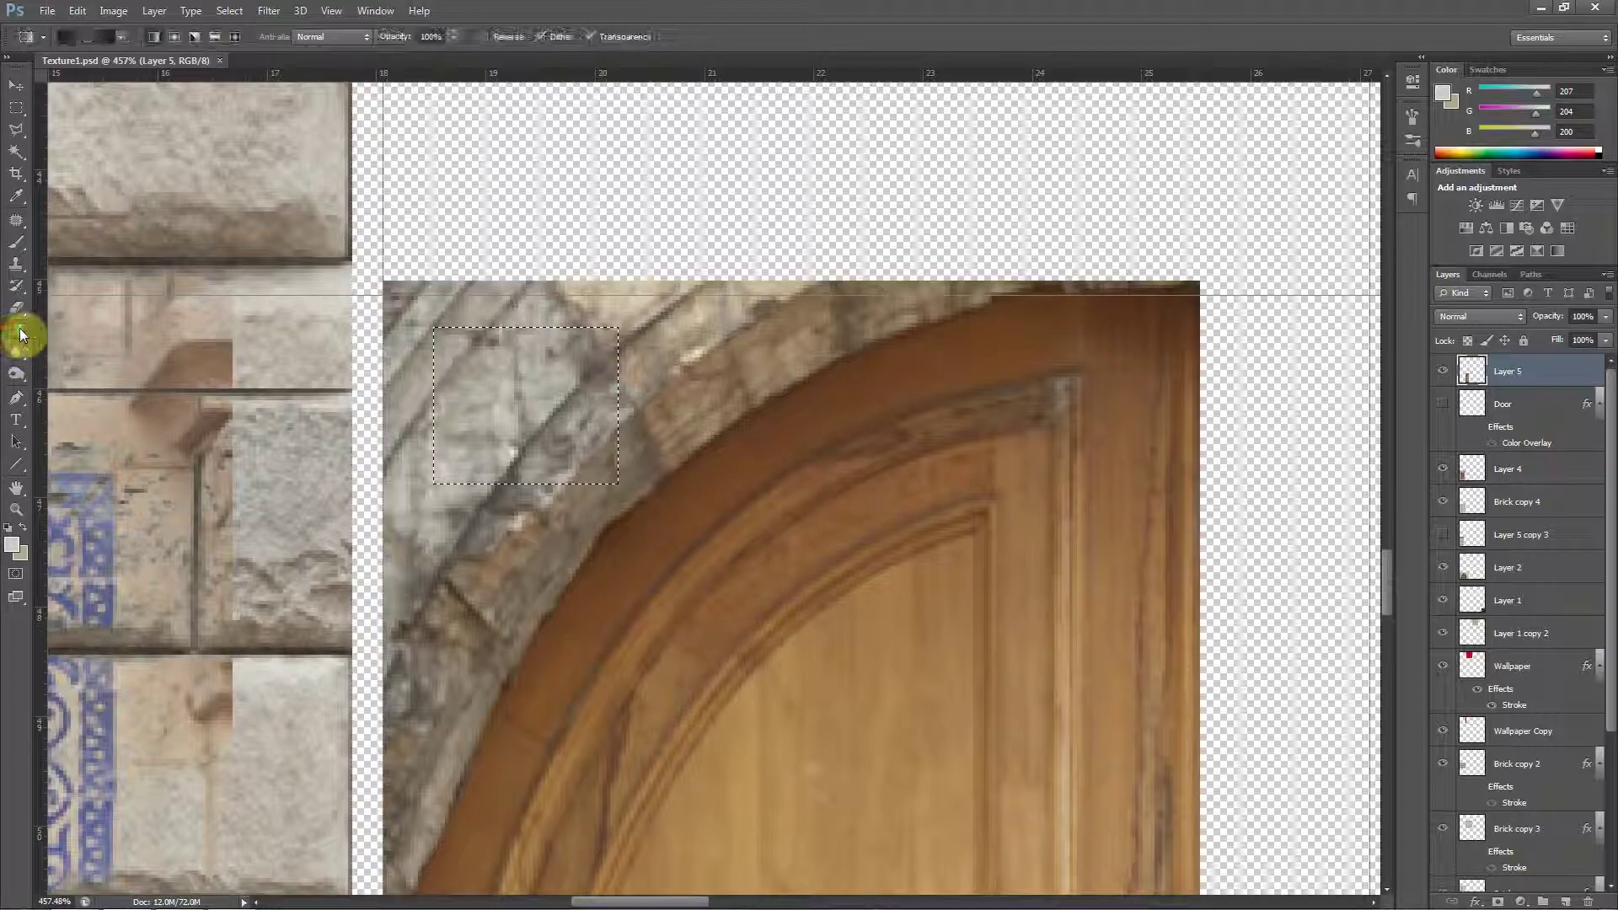
pyautogui.moveTo(576, 470); pyautogui.dragTo(473, 351)
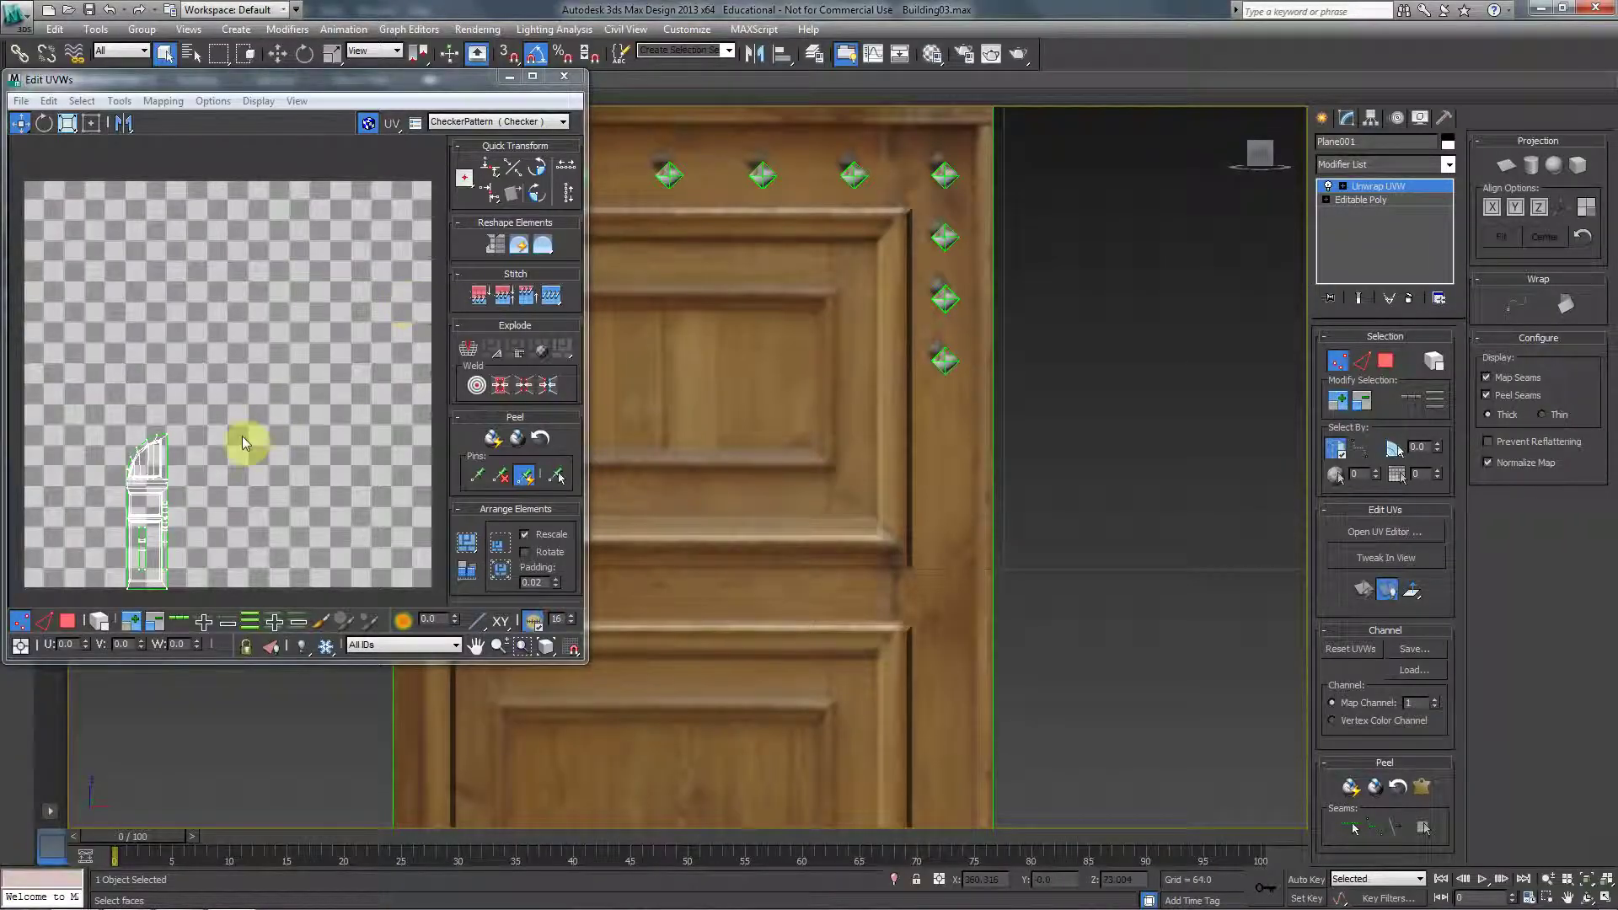
# Switch to 3ds Max and display the Texture1.psd map as the background of the UV editor
pyautogui.click(462, 123)
pyautogui.click(462, 143)
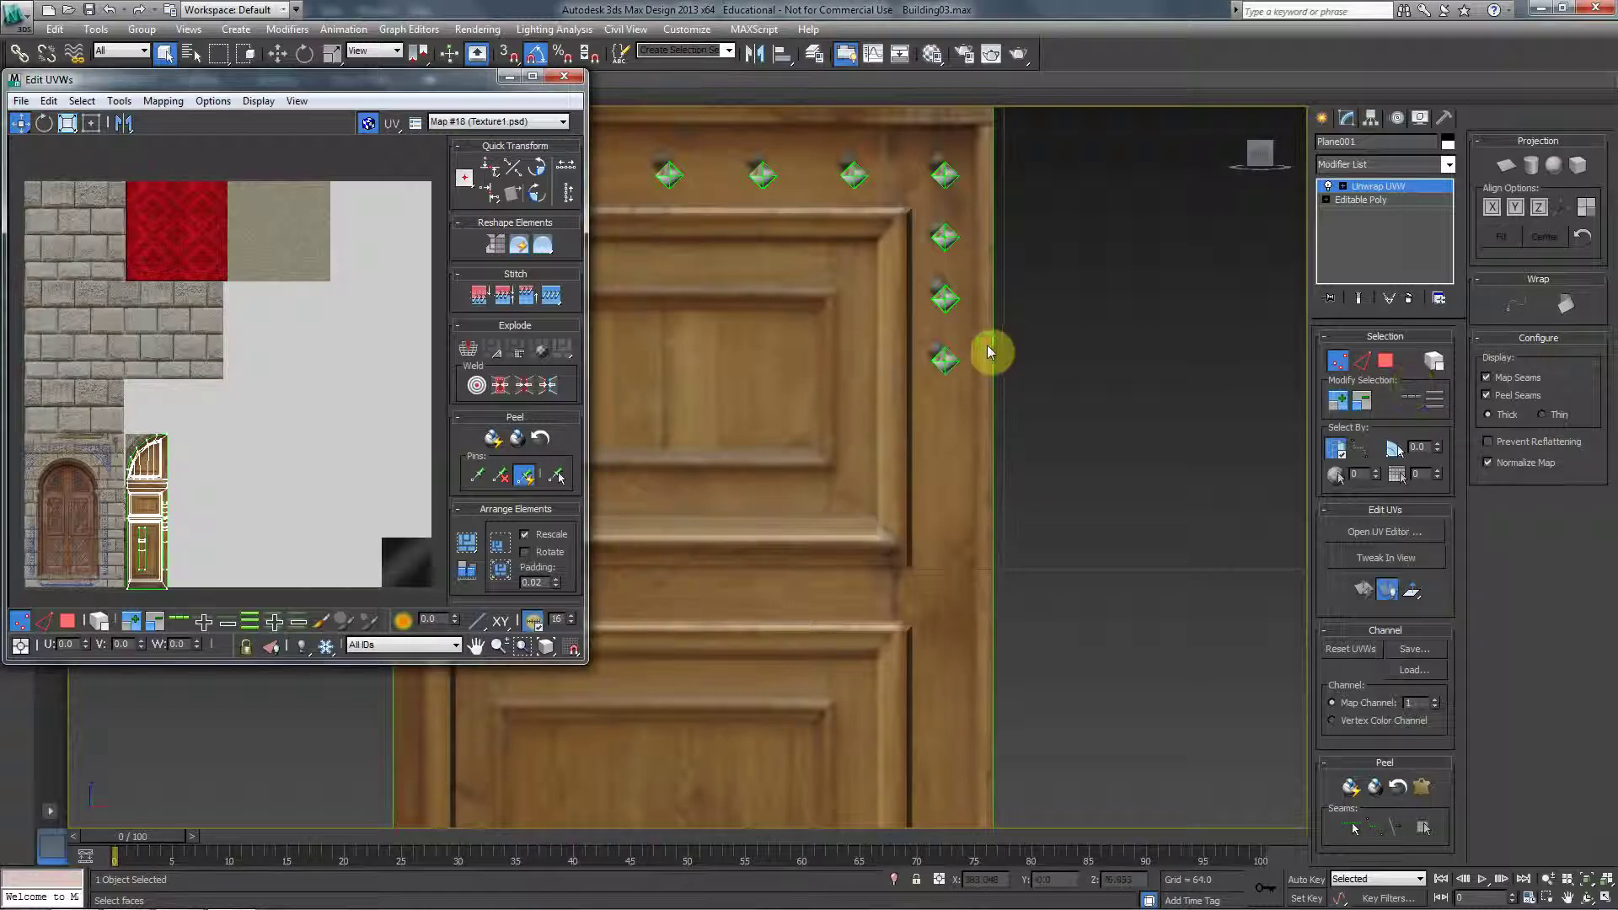
pyautogui.moveTo(993, 352); pyautogui.dragTo(1165, 396, button='middle')
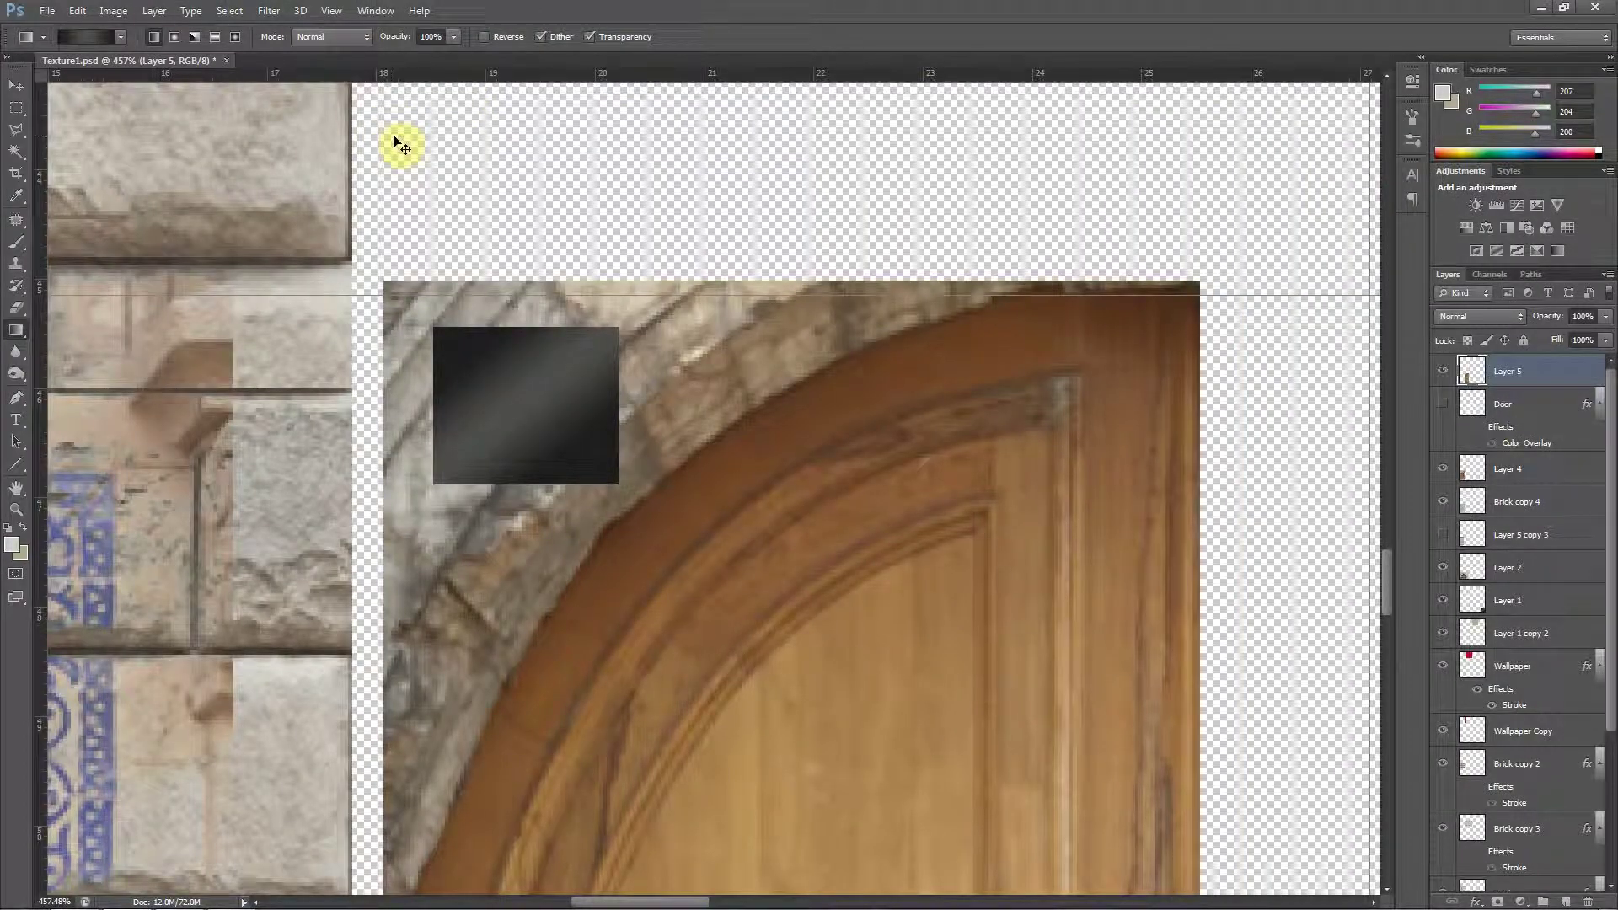
# Save Texture1.psd in Photoshop over its disk copy and reload the map in the 3ds Max UV editor
pyautogui.hotkey('ctrl', 's')
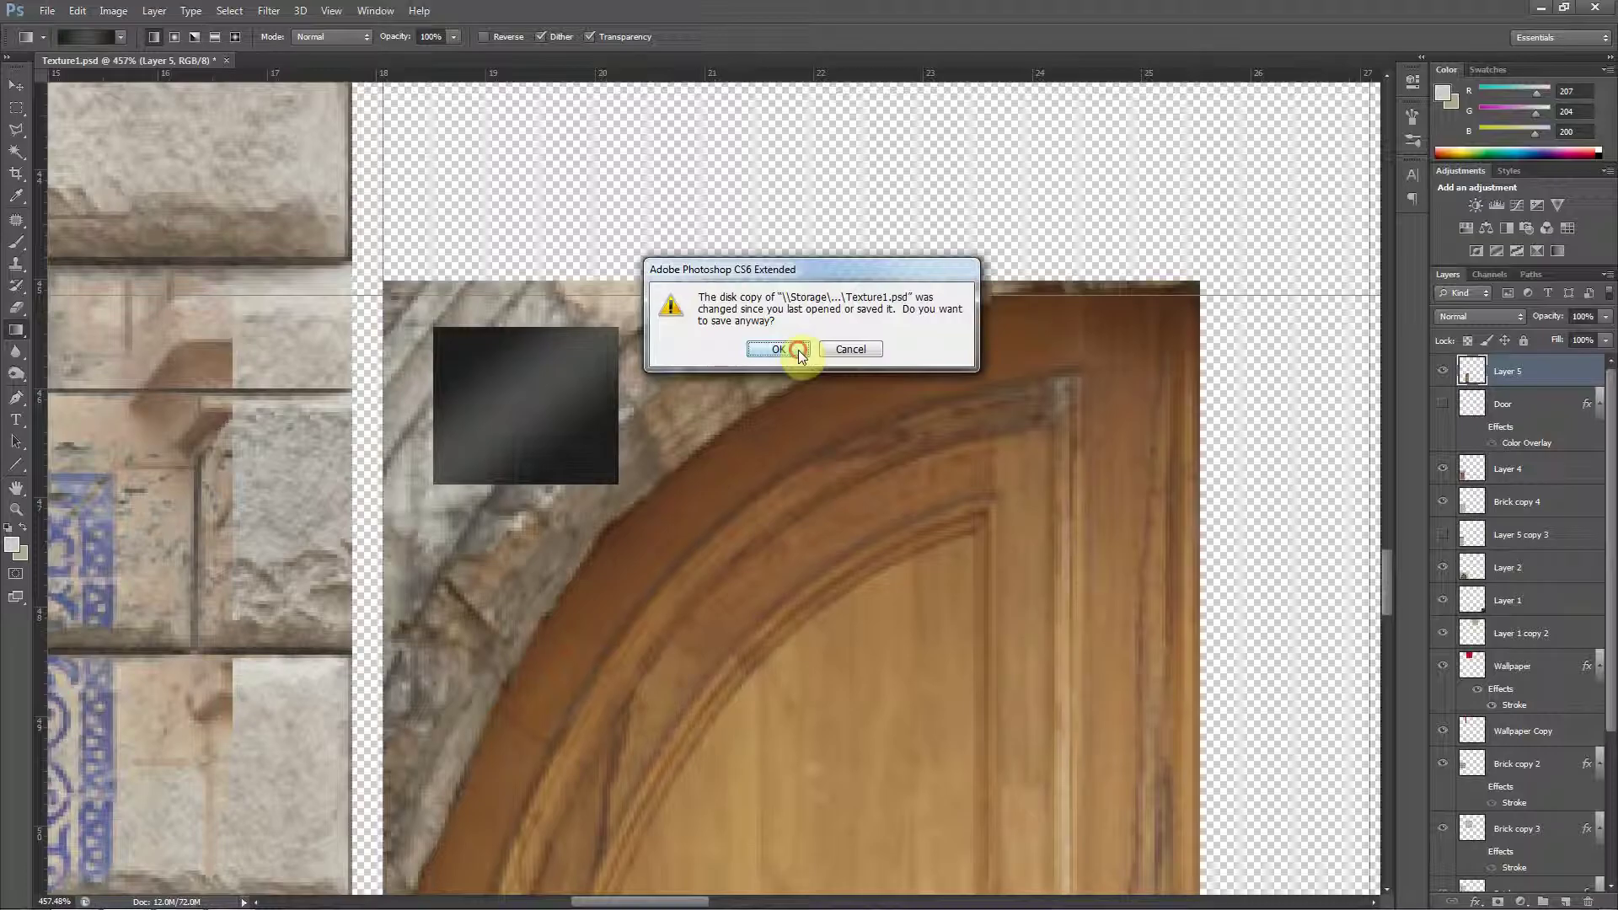
pyautogui.click(778, 349)
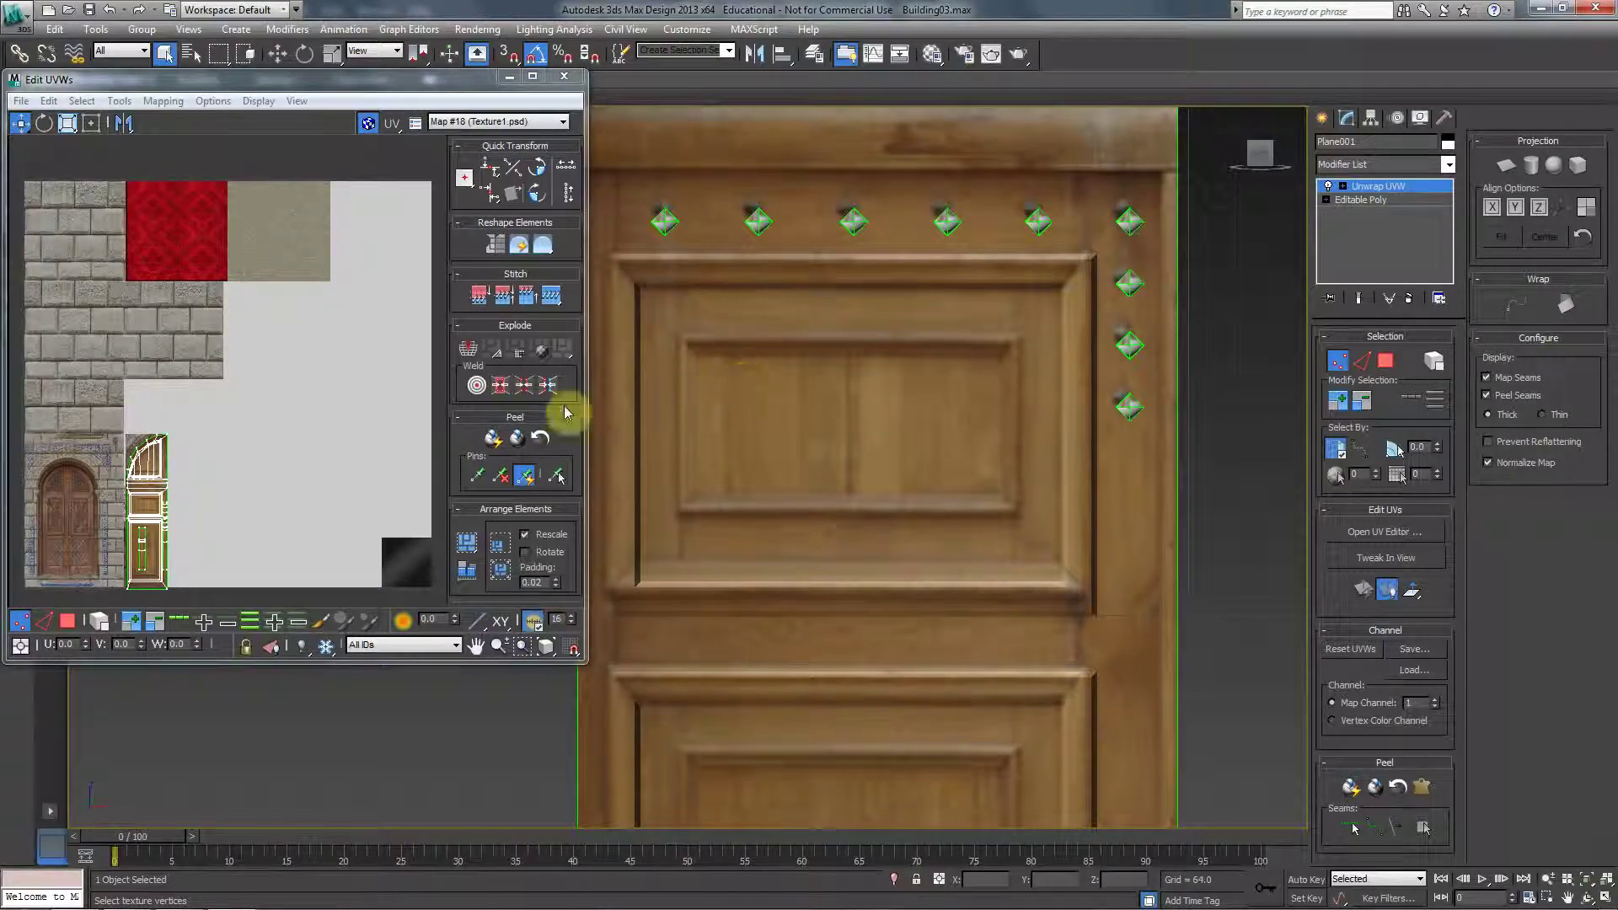
pyautogui.click(528, 121)
pyautogui.click(539, 145)
pyautogui.click(528, 121)
pyautogui.click(498, 156)
pyautogui.scroll(8, 88, 438)
pyautogui.moveTo(382, 419); pyautogui.dragTo(170, 420, button='middle')
# Run osdHotkey.exe from the desktop's osdHotkey1.5 folder, reposition its key display, and get the folder window out of the way
pyautogui.press('super')
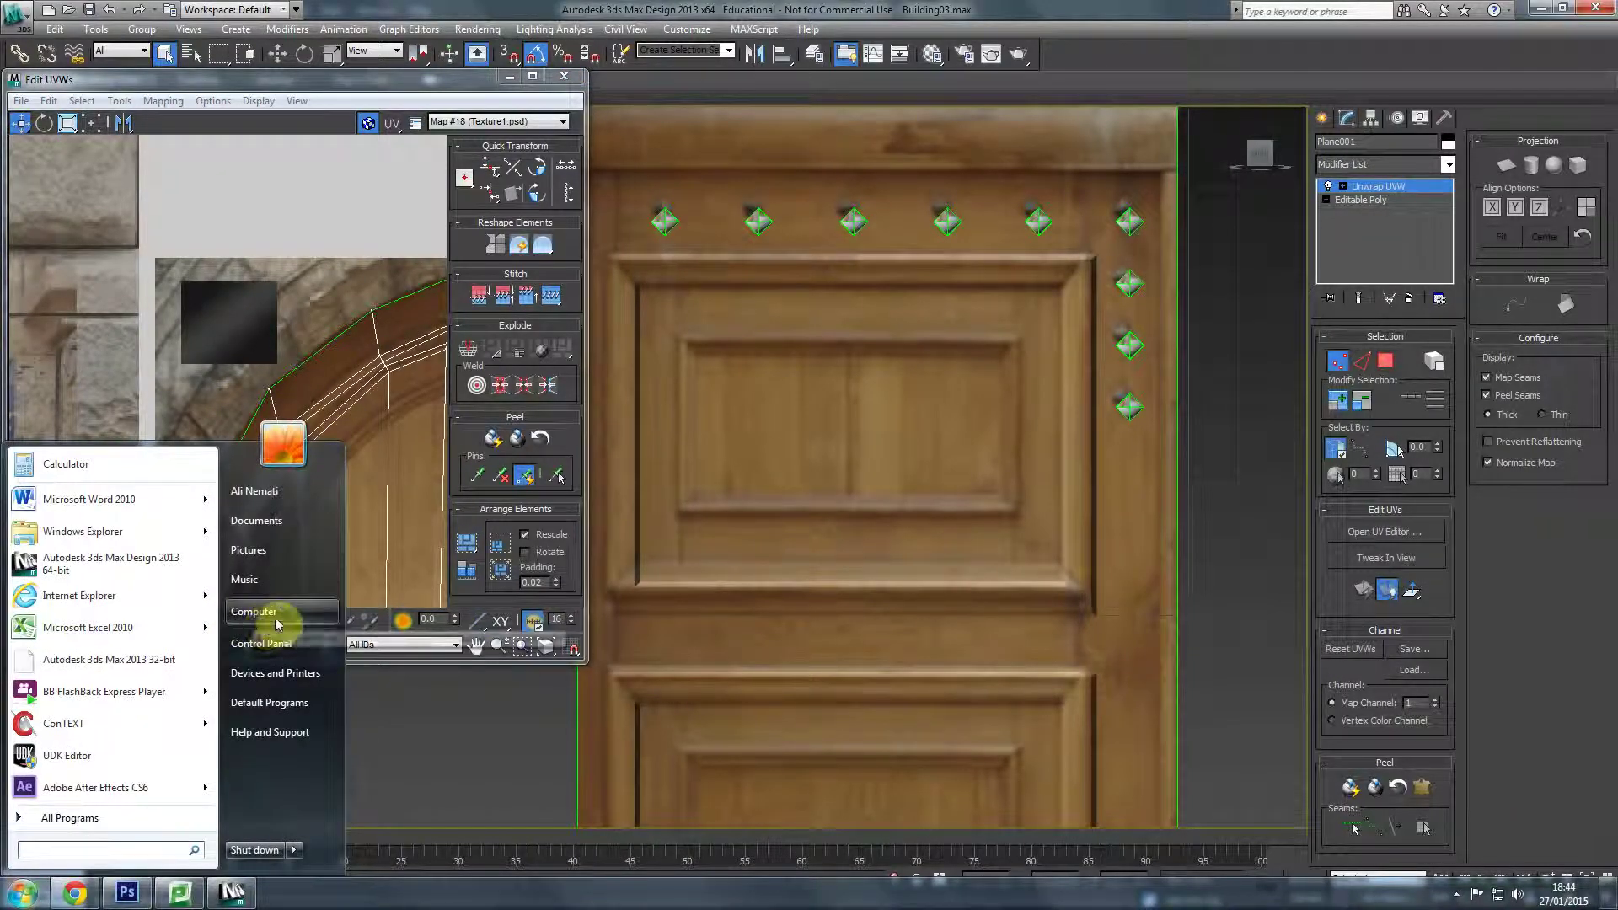
pyautogui.click(397, 531)
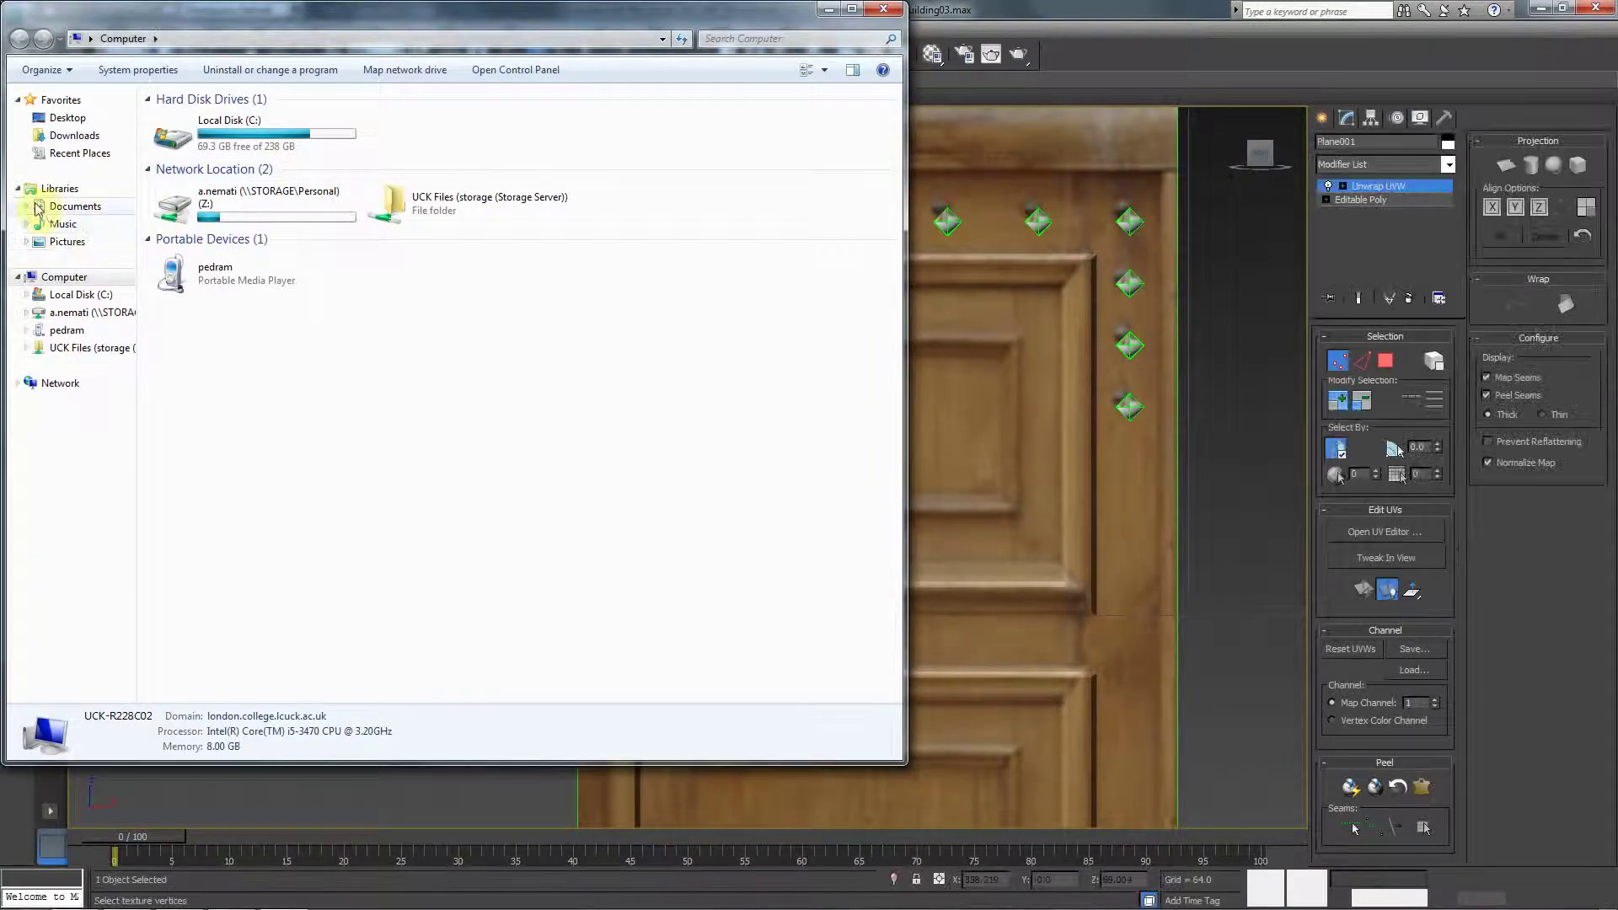
pyautogui.click(67, 119)
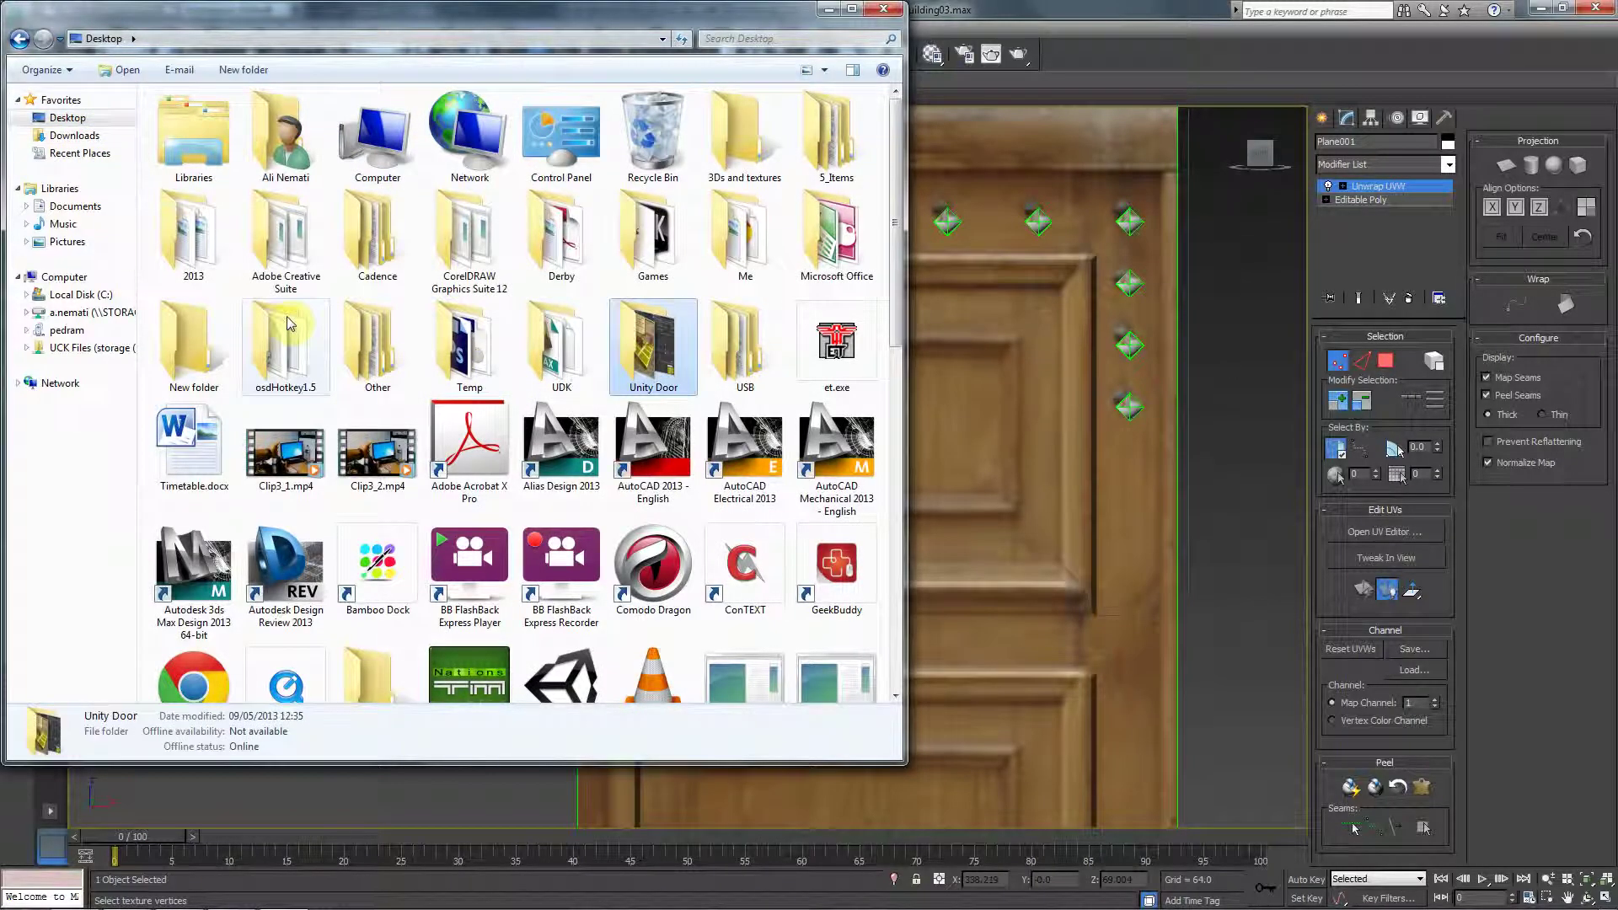
pyautogui.doubleClick(279, 347)
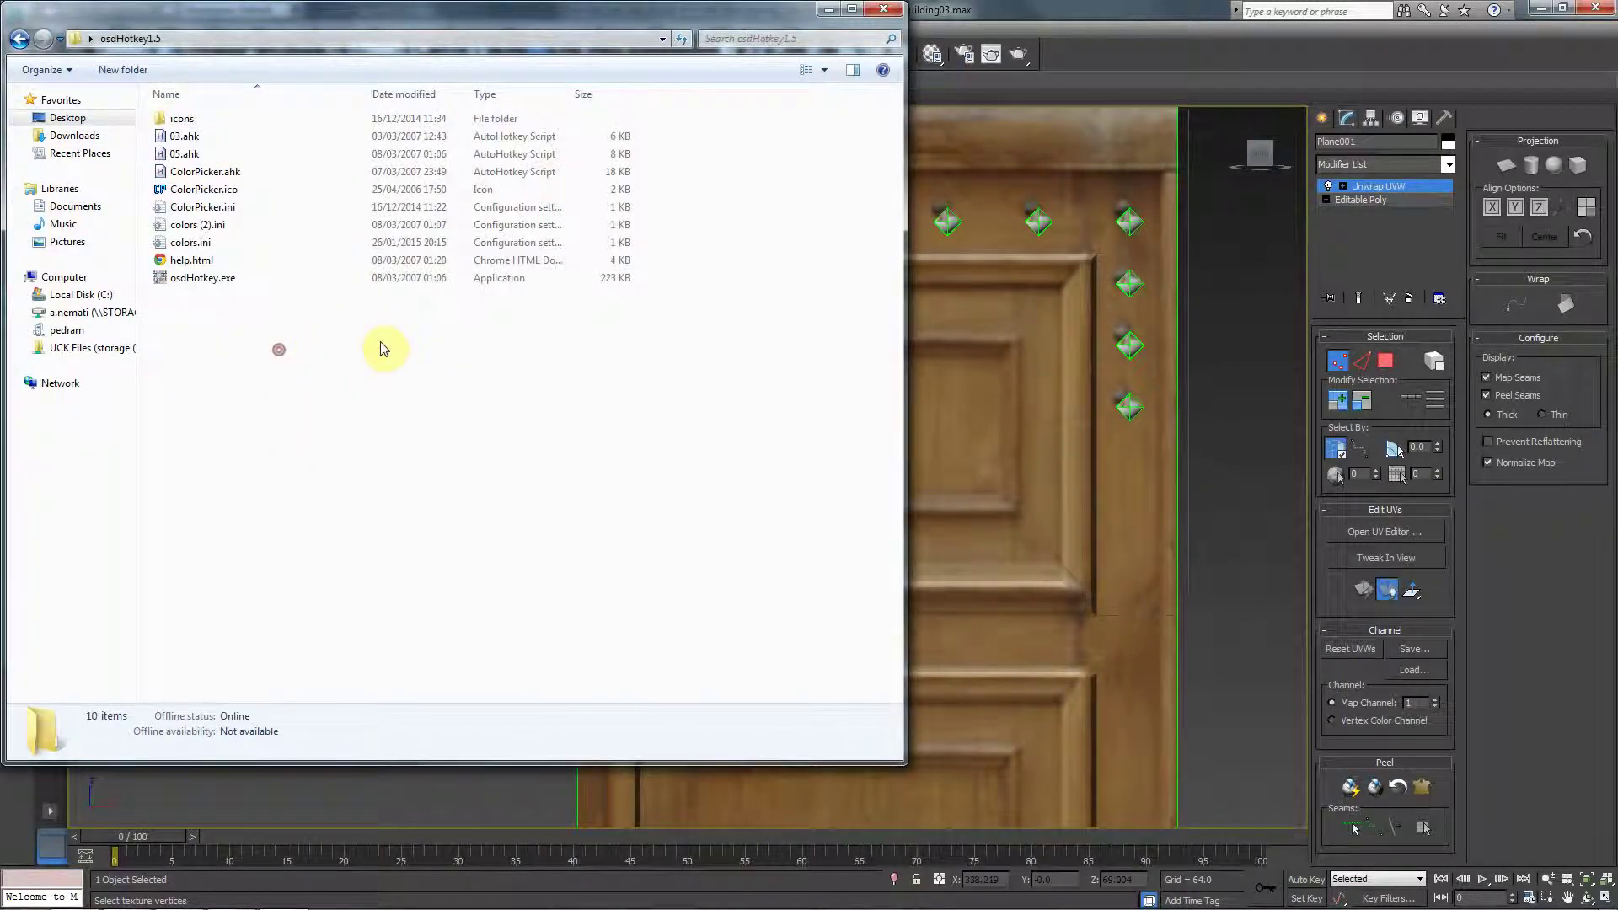
pyautogui.doubleClick(218, 280)
pyautogui.click(884, 481)
pyautogui.click(883, 522)
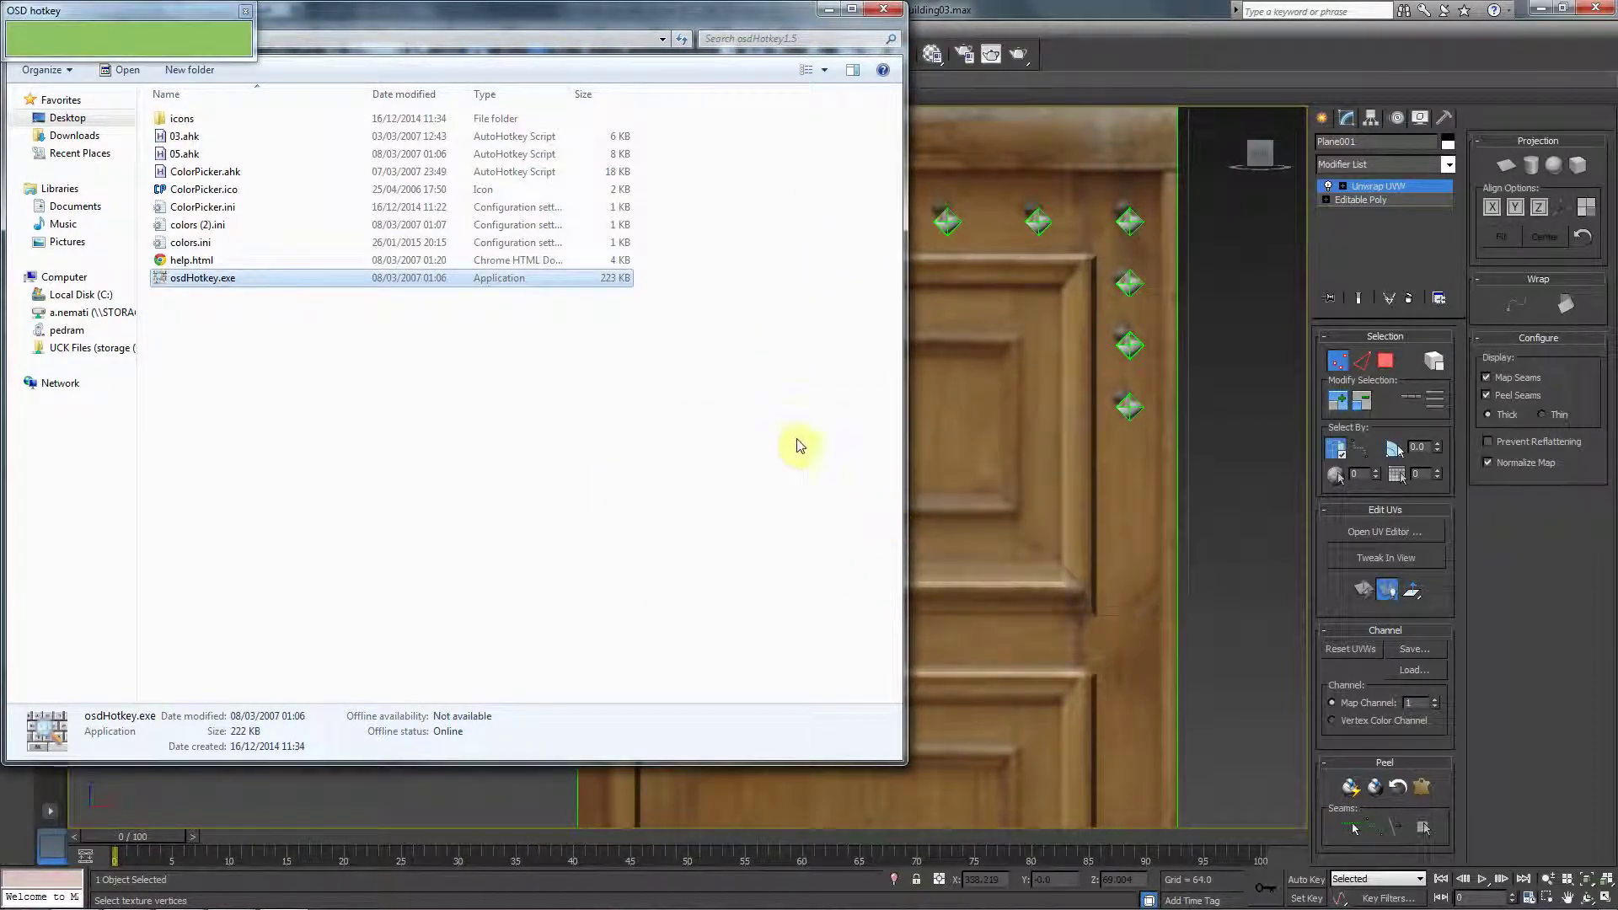
pyautogui.moveTo(188, 11); pyautogui.dragTo(449, 796)
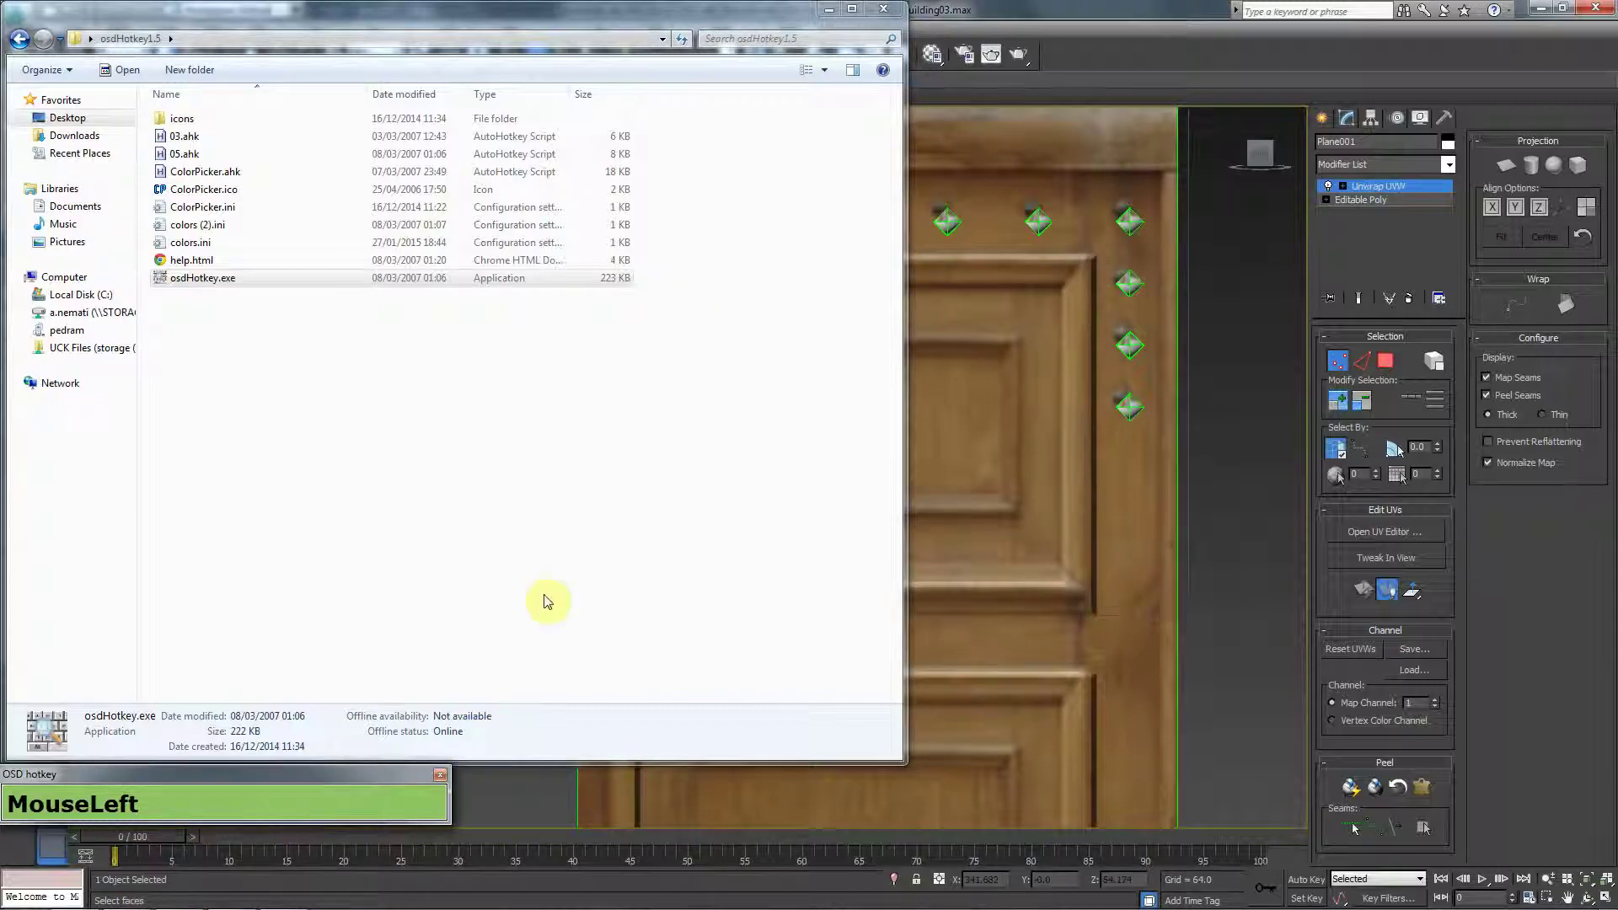
pyautogui.click(869, 10)
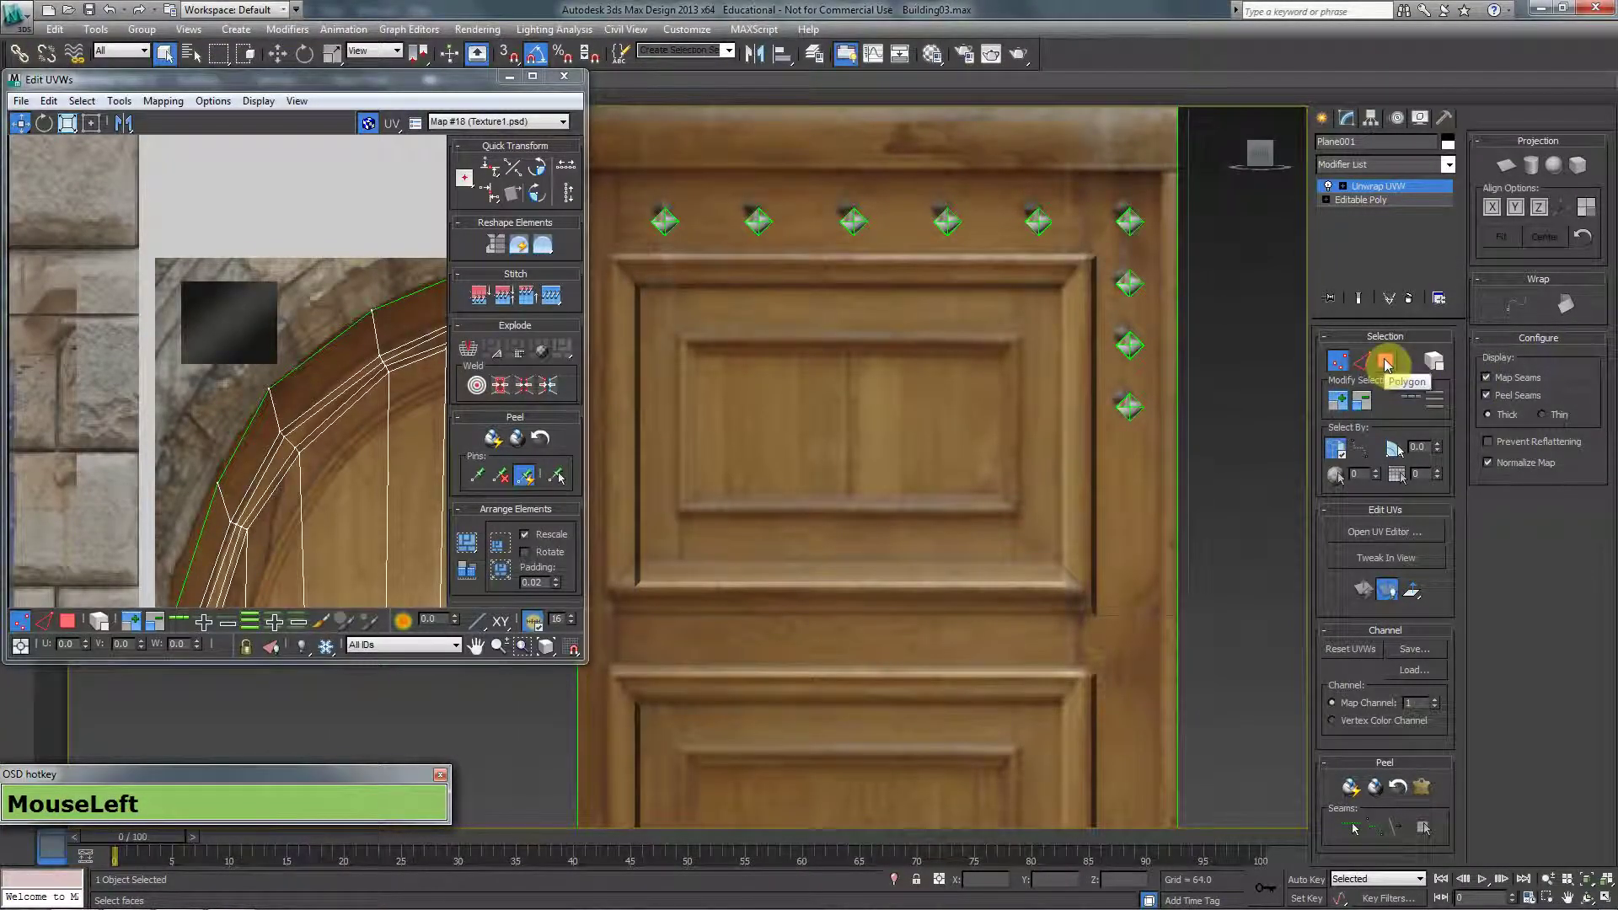
# With element selection off, select only the upper stud polygons in wireframe display, excluding the surrounding door faces
pyautogui.click(1382, 363)
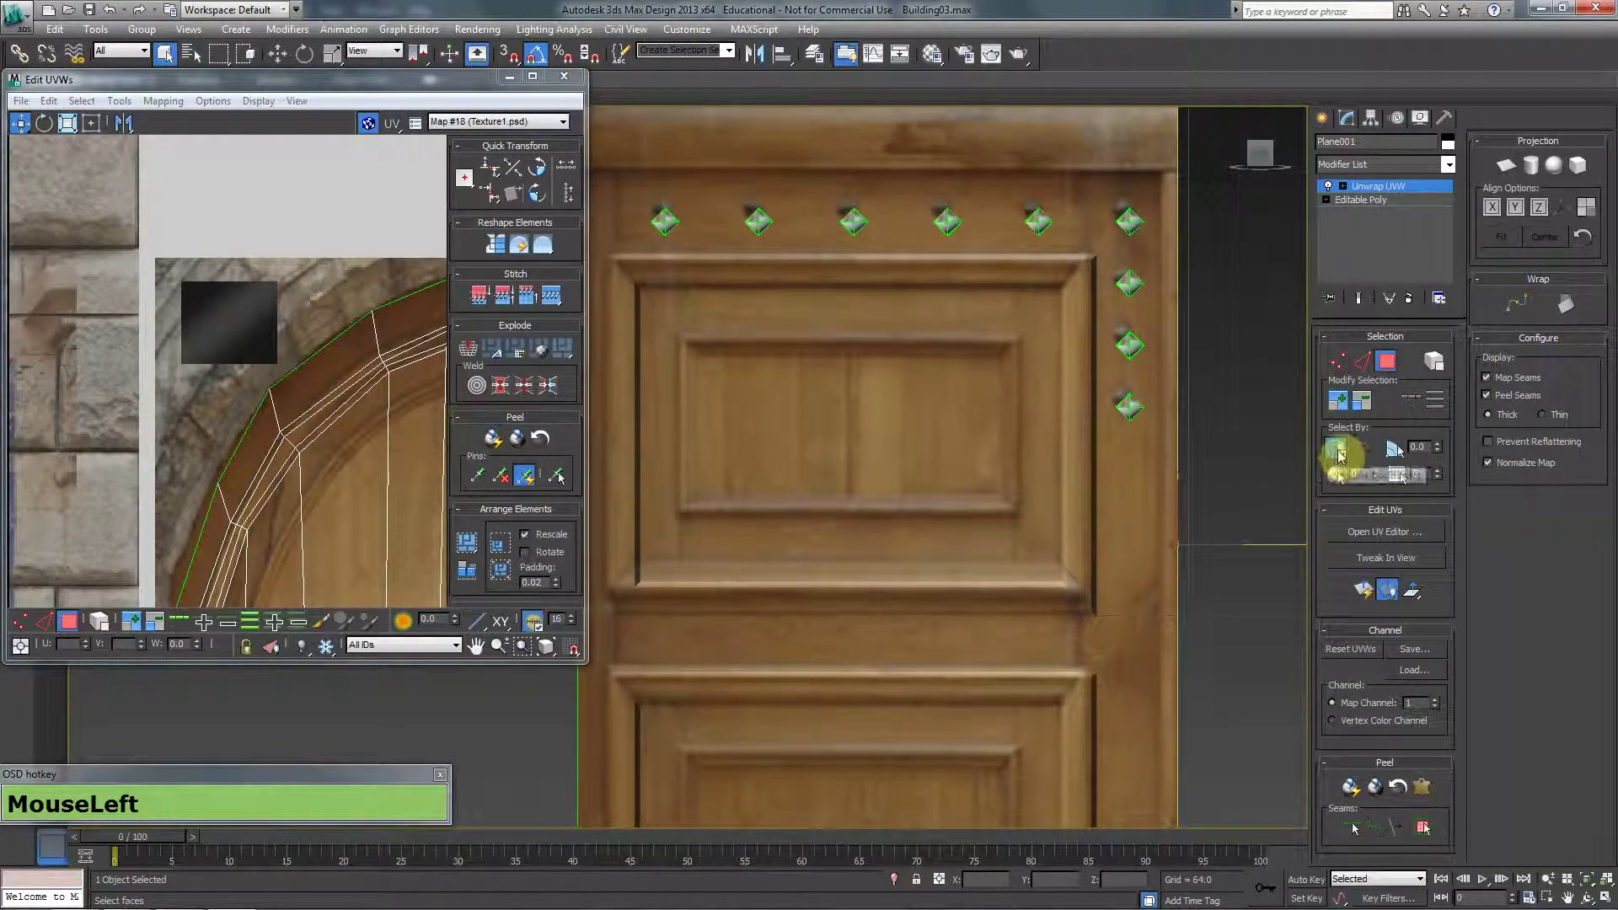
pyautogui.moveTo(1214, 160); pyautogui.dragTo(935, 419)
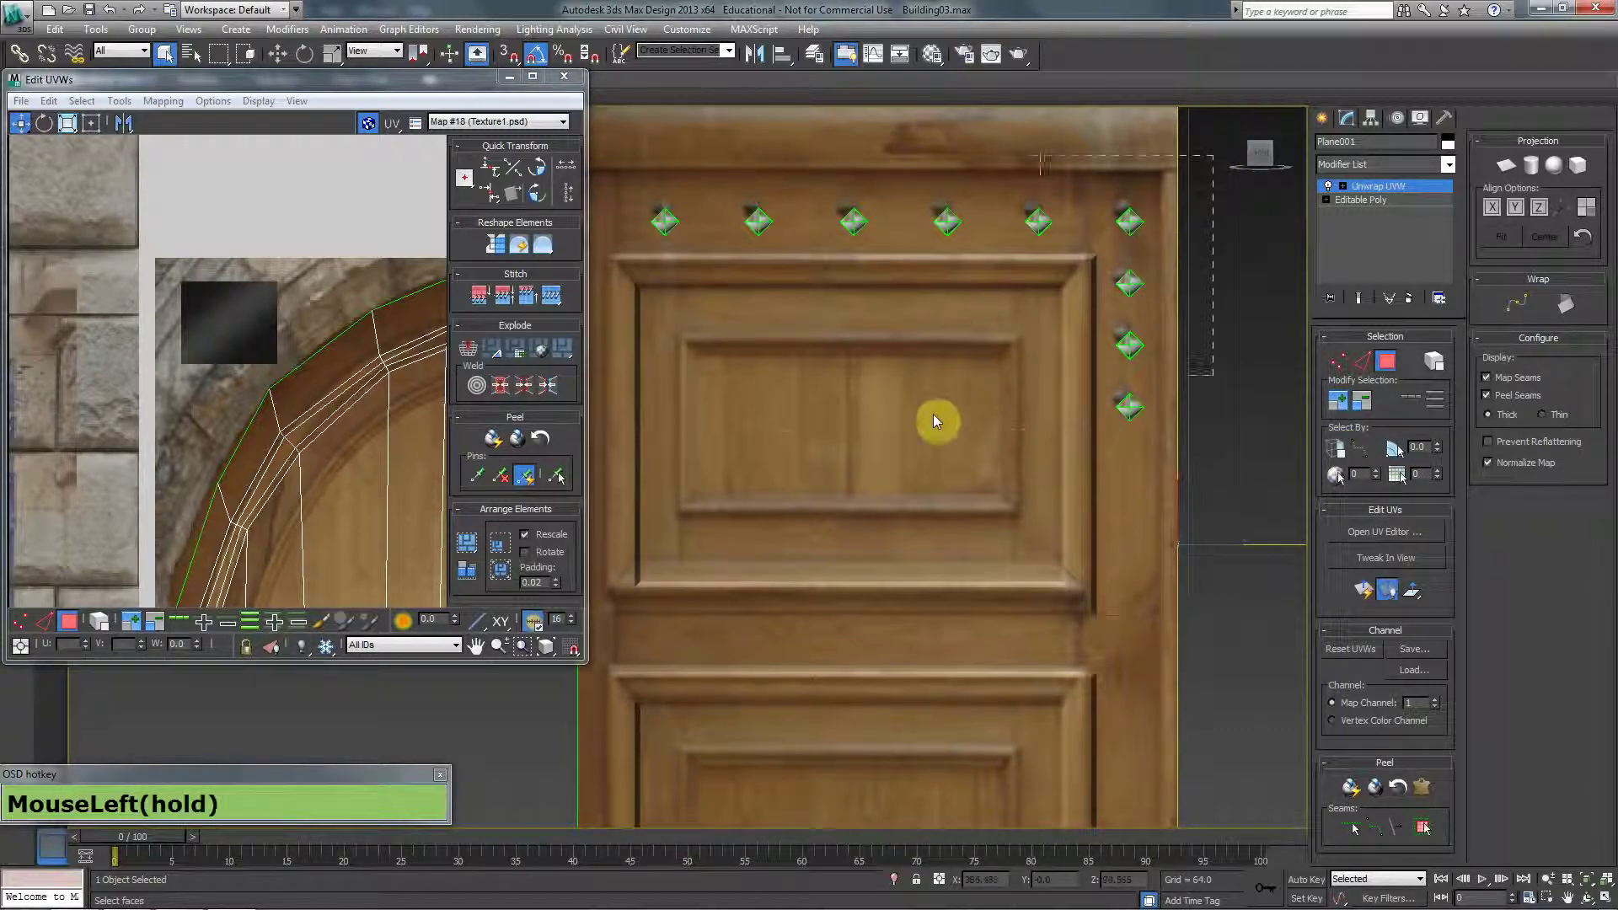
pyautogui.moveTo(449, 489); pyautogui.dragTo(600, 495)
pyautogui.keyDown('alt'); pyautogui.moveTo(1228, 534); pyautogui.dragTo(972, 340); pyautogui.keyUp('alt')
pyautogui.middleClick(972, 340)
pyautogui.moveTo(972, 341); pyautogui.dragTo(972, 459, button='middle')
pyautogui.keyDown('alt'); pyautogui.moveTo(1213, 221); pyautogui.dragTo(408, 300); pyautogui.keyUp('alt')
pyautogui.hotkey('alt', 'F3')
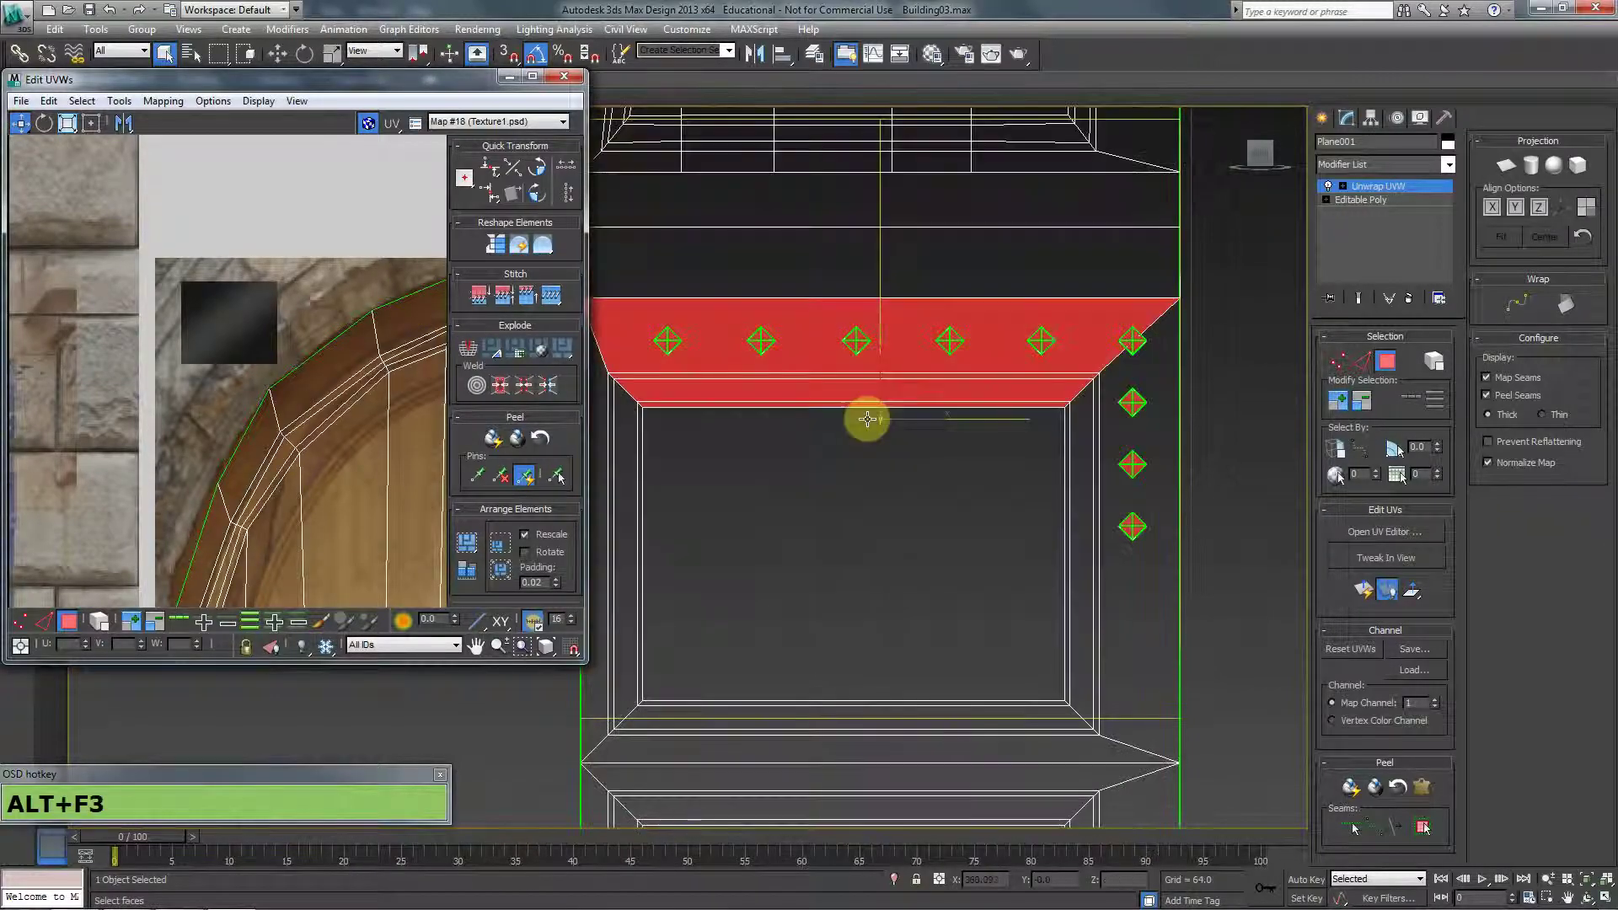
pyautogui.keyDown('alt'); pyautogui.click(921, 289); pyautogui.keyUp('alt')
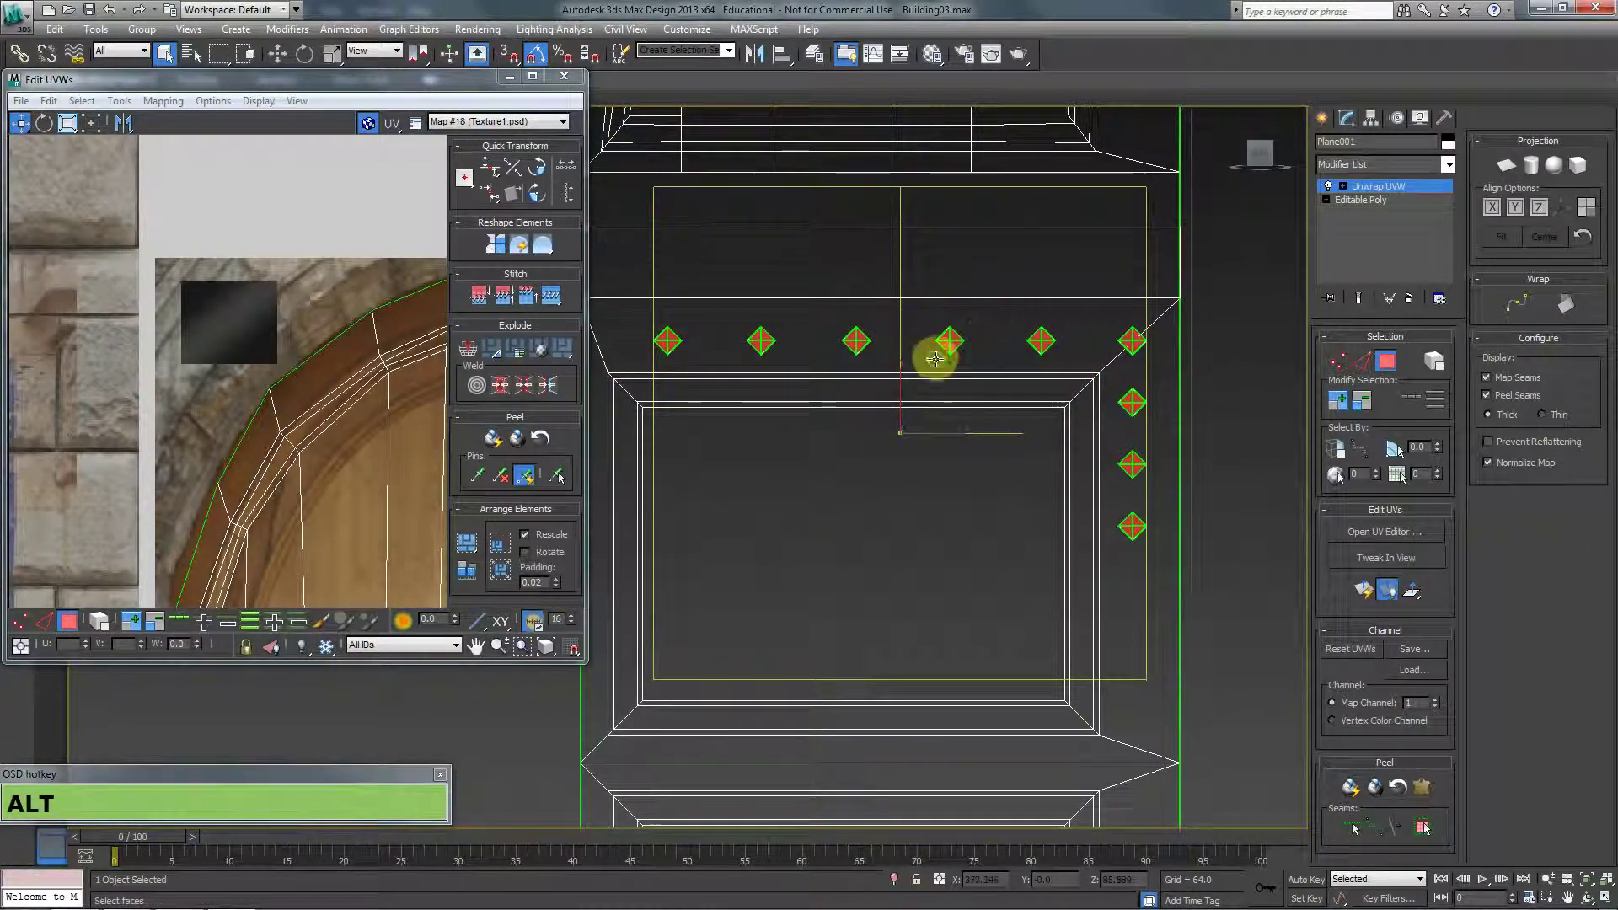
# Add the studs around the lower door panel to the polygon selection, excluding the door faces caught with them
pyautogui.scroll(-5, 898, 287)
pyautogui.moveTo(833, 420); pyautogui.dragTo(892, 542, button='middle')
pyautogui.keyDown('ctrl'); pyautogui.moveTo(988, 556); pyautogui.dragTo(639, 693); pyautogui.keyUp('ctrl')
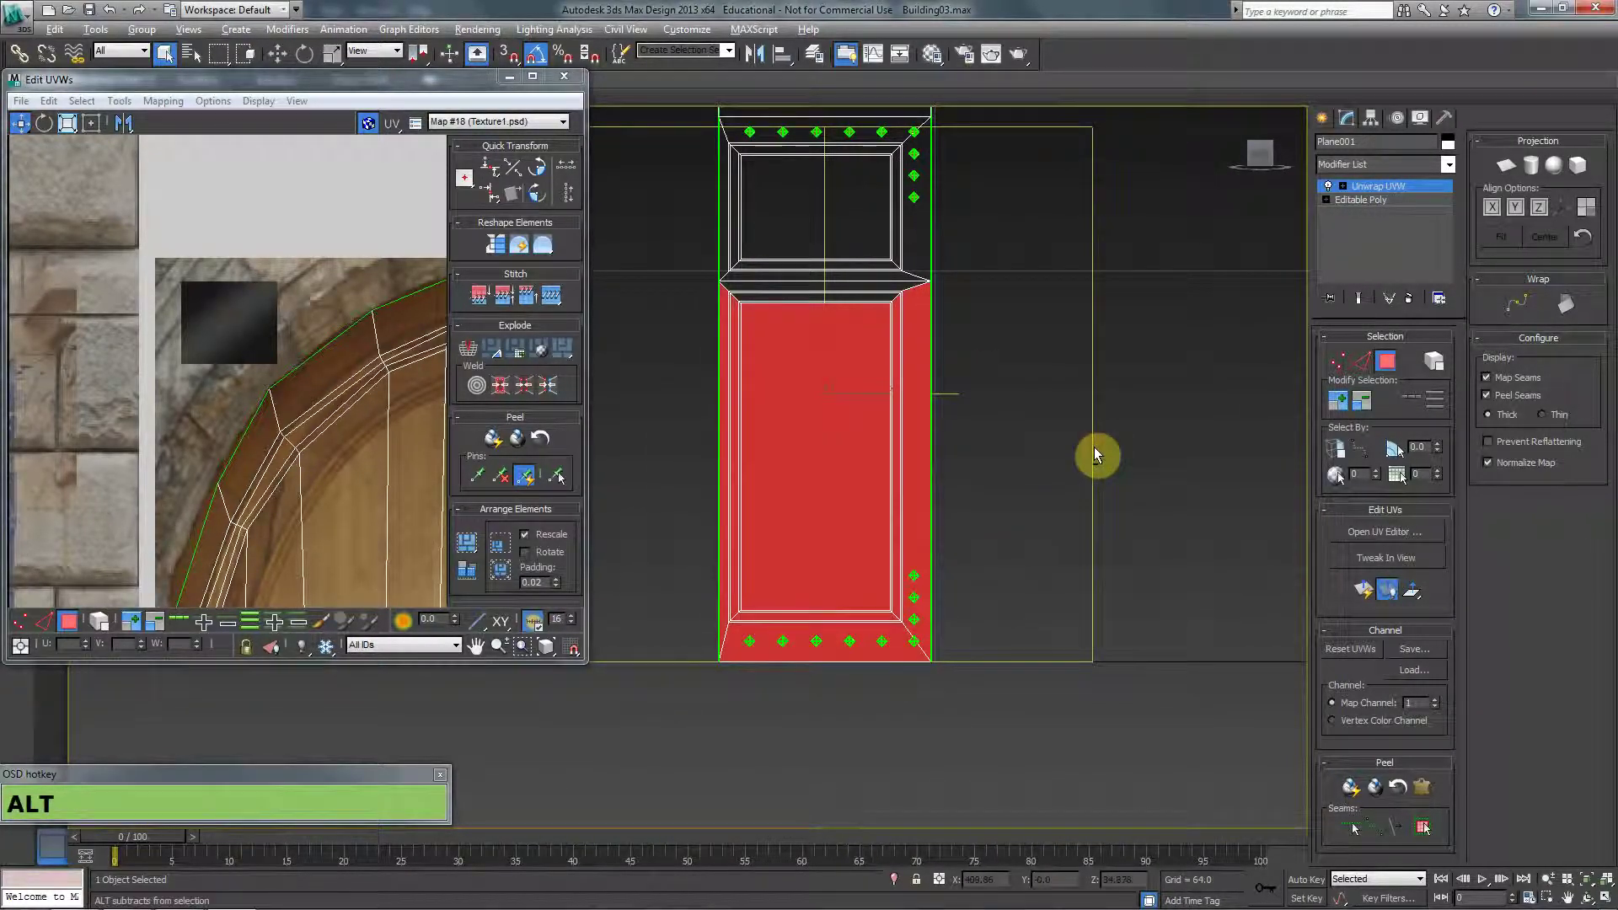
pyautogui.keyDown('alt'); pyautogui.click(809, 472); pyautogui.keyUp('alt')
pyautogui.moveTo(787, 625); pyautogui.dragTo(779, 355, button='middle')
pyautogui.scroll(3, 779, 355)
pyautogui.keyDown('alt'); pyautogui.click(896, 329); pyautogui.keyUp('alt')
pyautogui.moveTo(882, 408); pyautogui.dragTo(869, 573, button='middle')
# Apply a planar projection to the UVs of the selected stud polygons
pyautogui.scroll(-4, 872, 548)
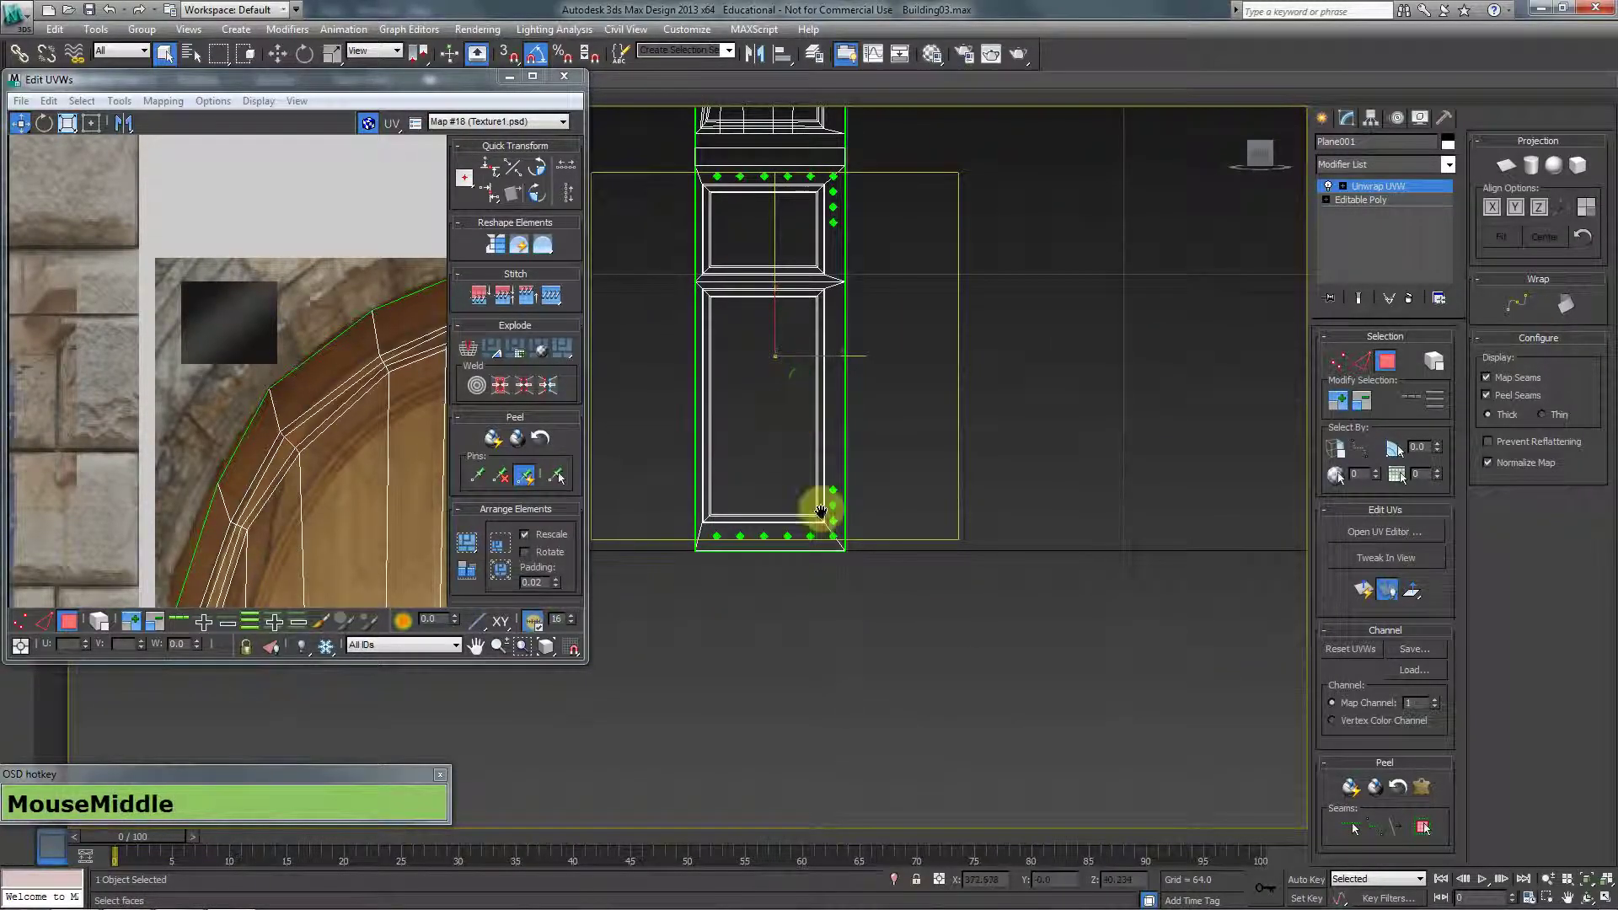
pyautogui.moveTo(823, 514); pyautogui.dragTo(838, 553, button='middle')
pyautogui.scroll(2, 838, 553)
pyautogui.middleClick(278, 387)
pyautogui.scroll(-5, 297, 410)
pyautogui.scroll(-3, 296, 410)
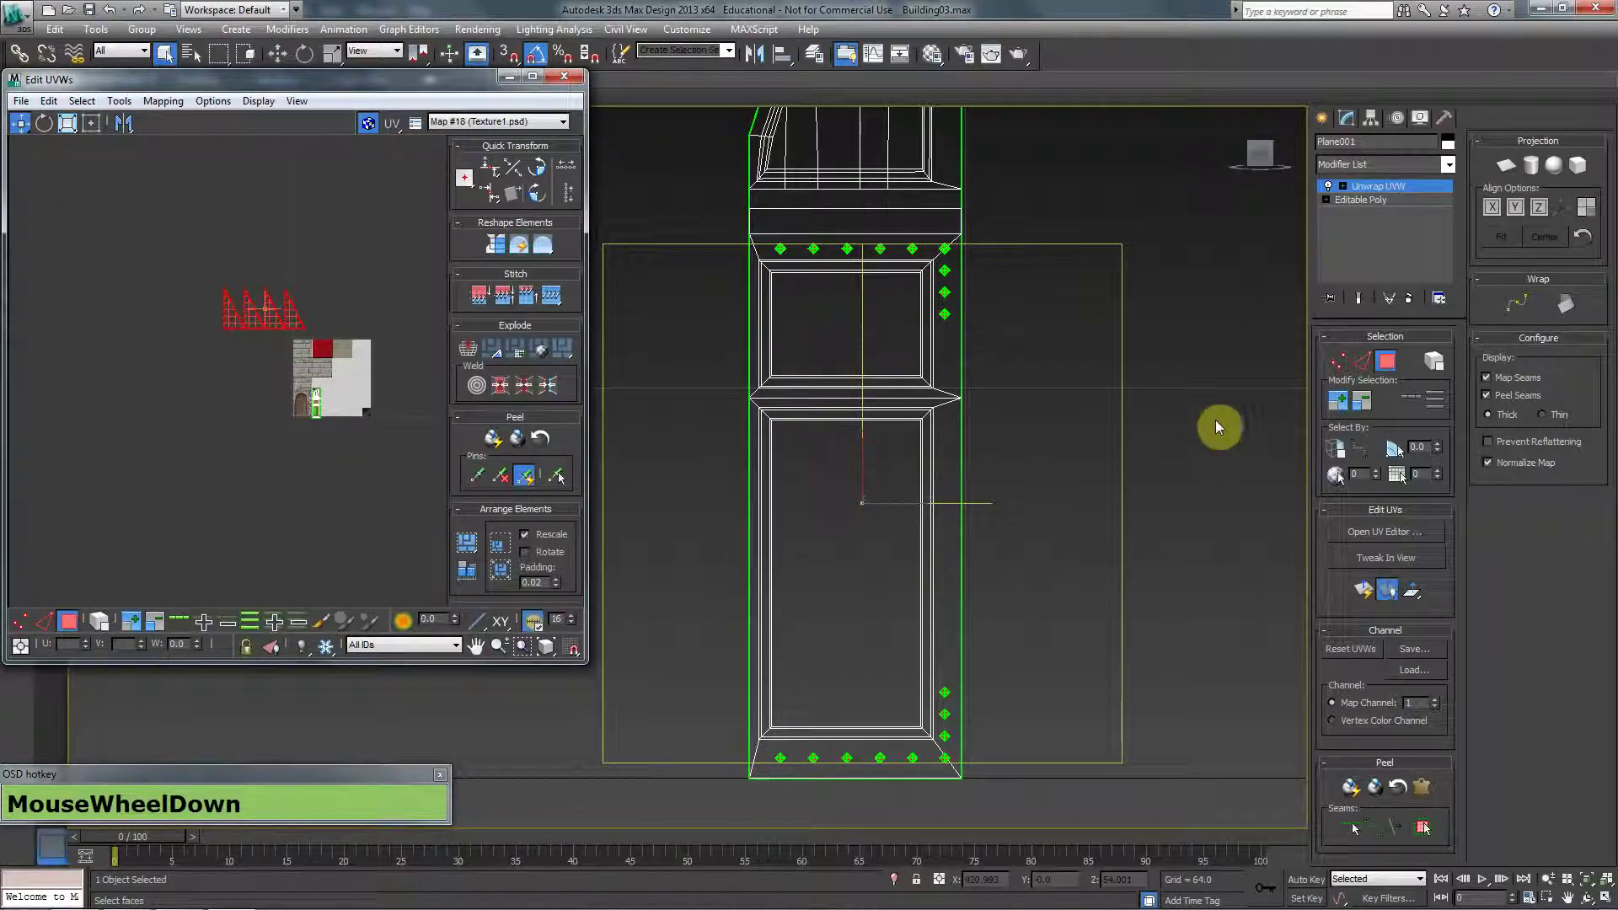
pyautogui.click(1506, 167)
pyautogui.scroll(2, 320, 396)
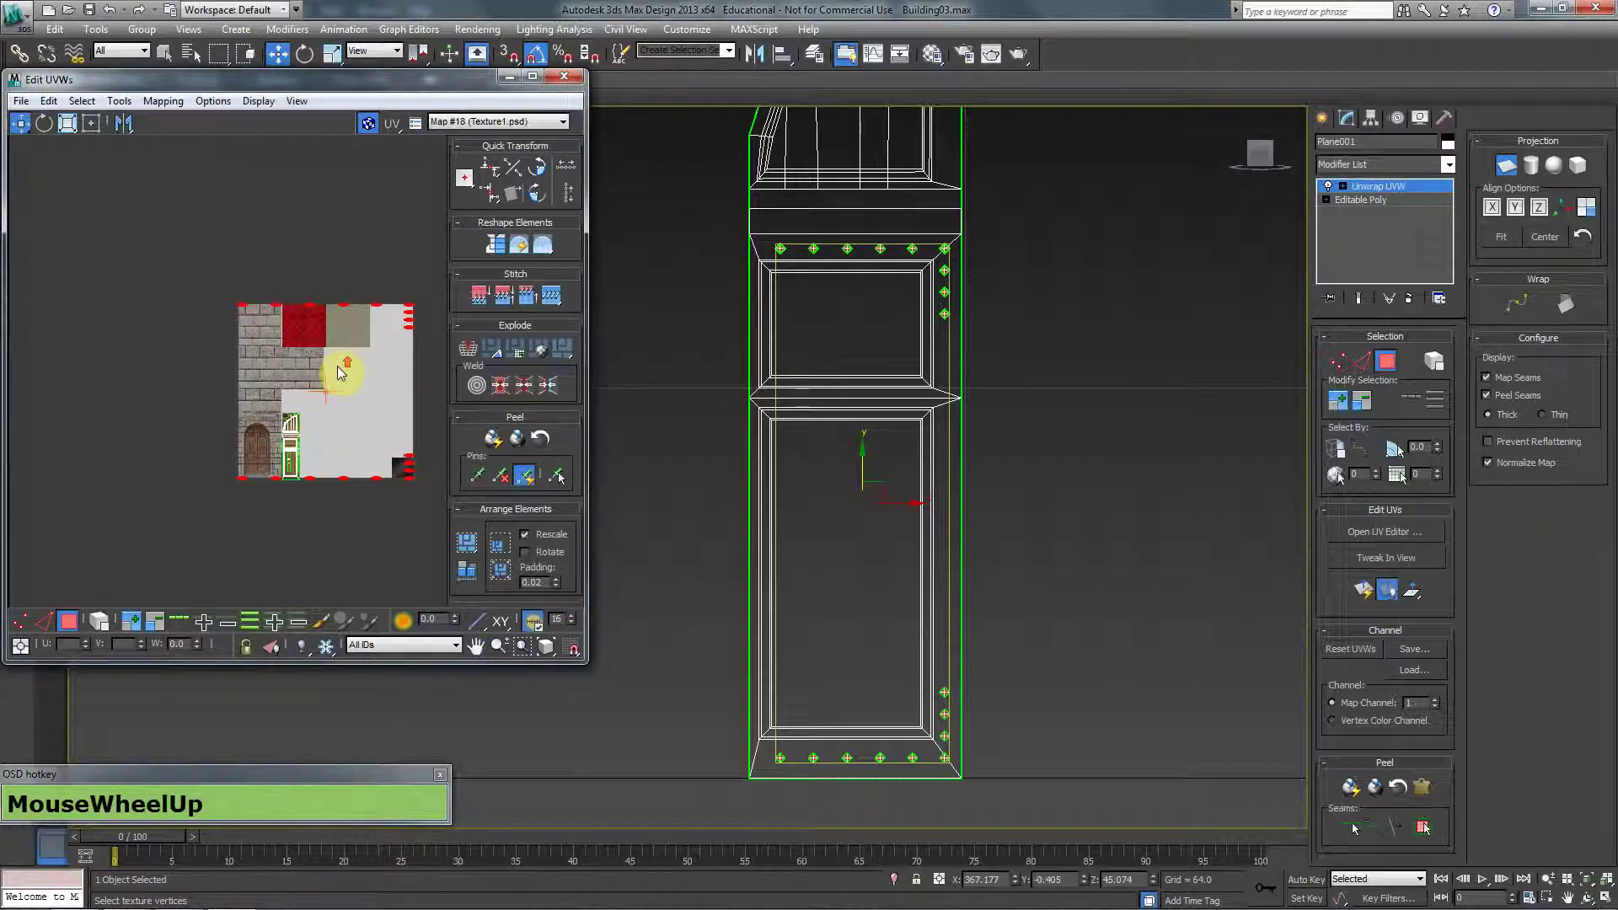
pyautogui.click(312, 231)
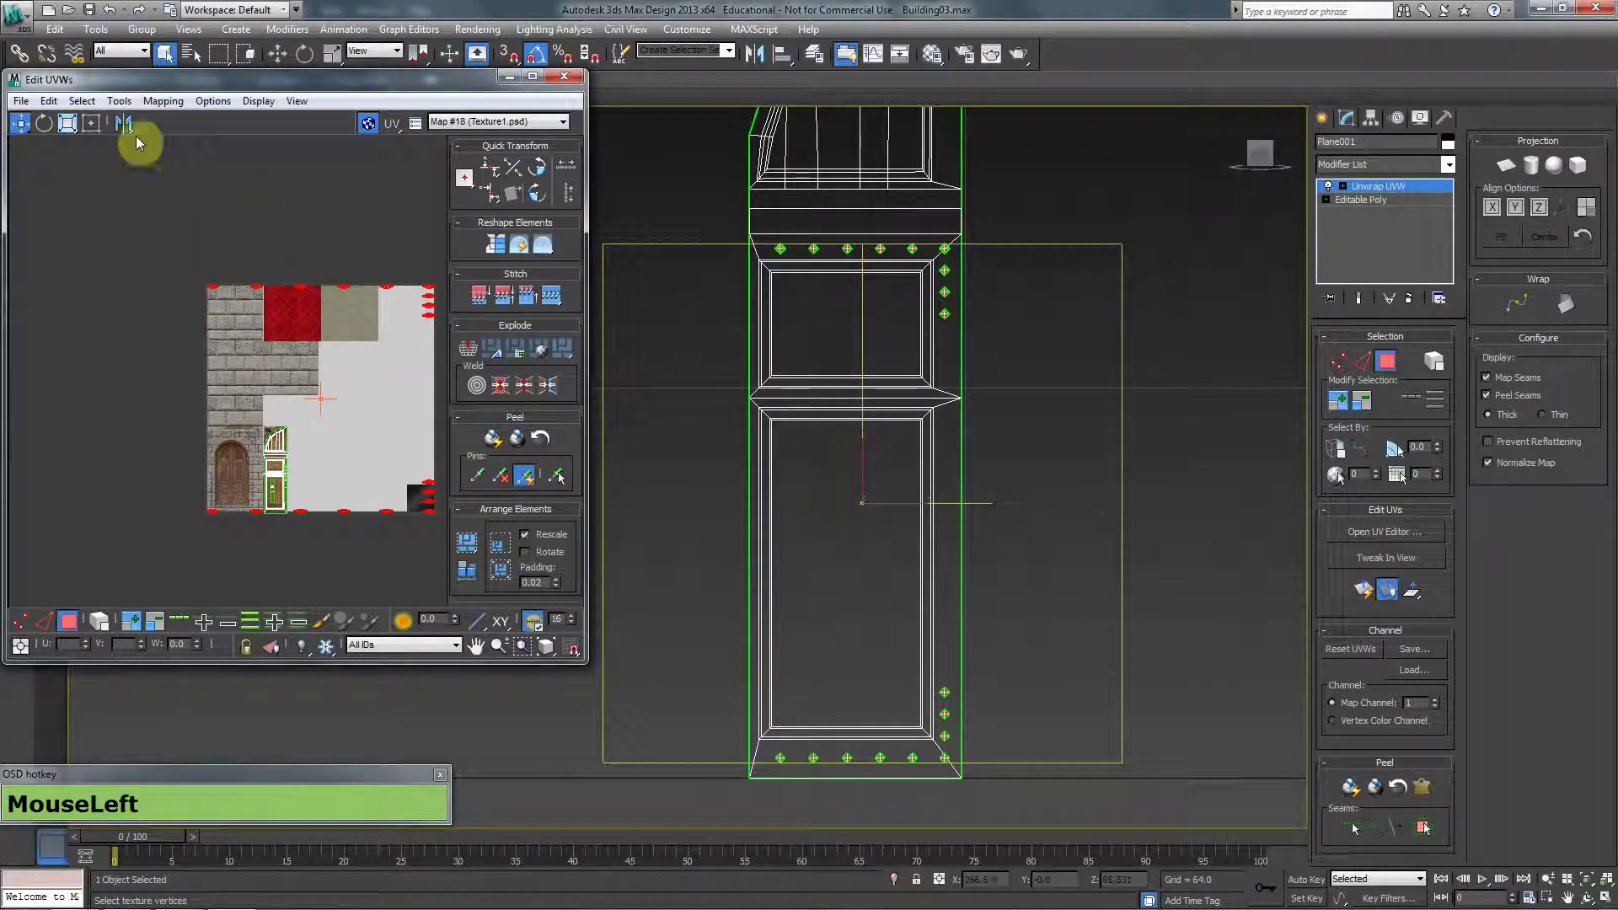
# Scale the stud UVs down in Freeform mode and move them toward the dark patch above the wooden door image
pyautogui.click(91, 123)
pyautogui.moveTo(438, 293); pyautogui.dragTo(215, 488)
pyautogui.middleClick(228, 490)
pyautogui.scroll(6, 261, 459)
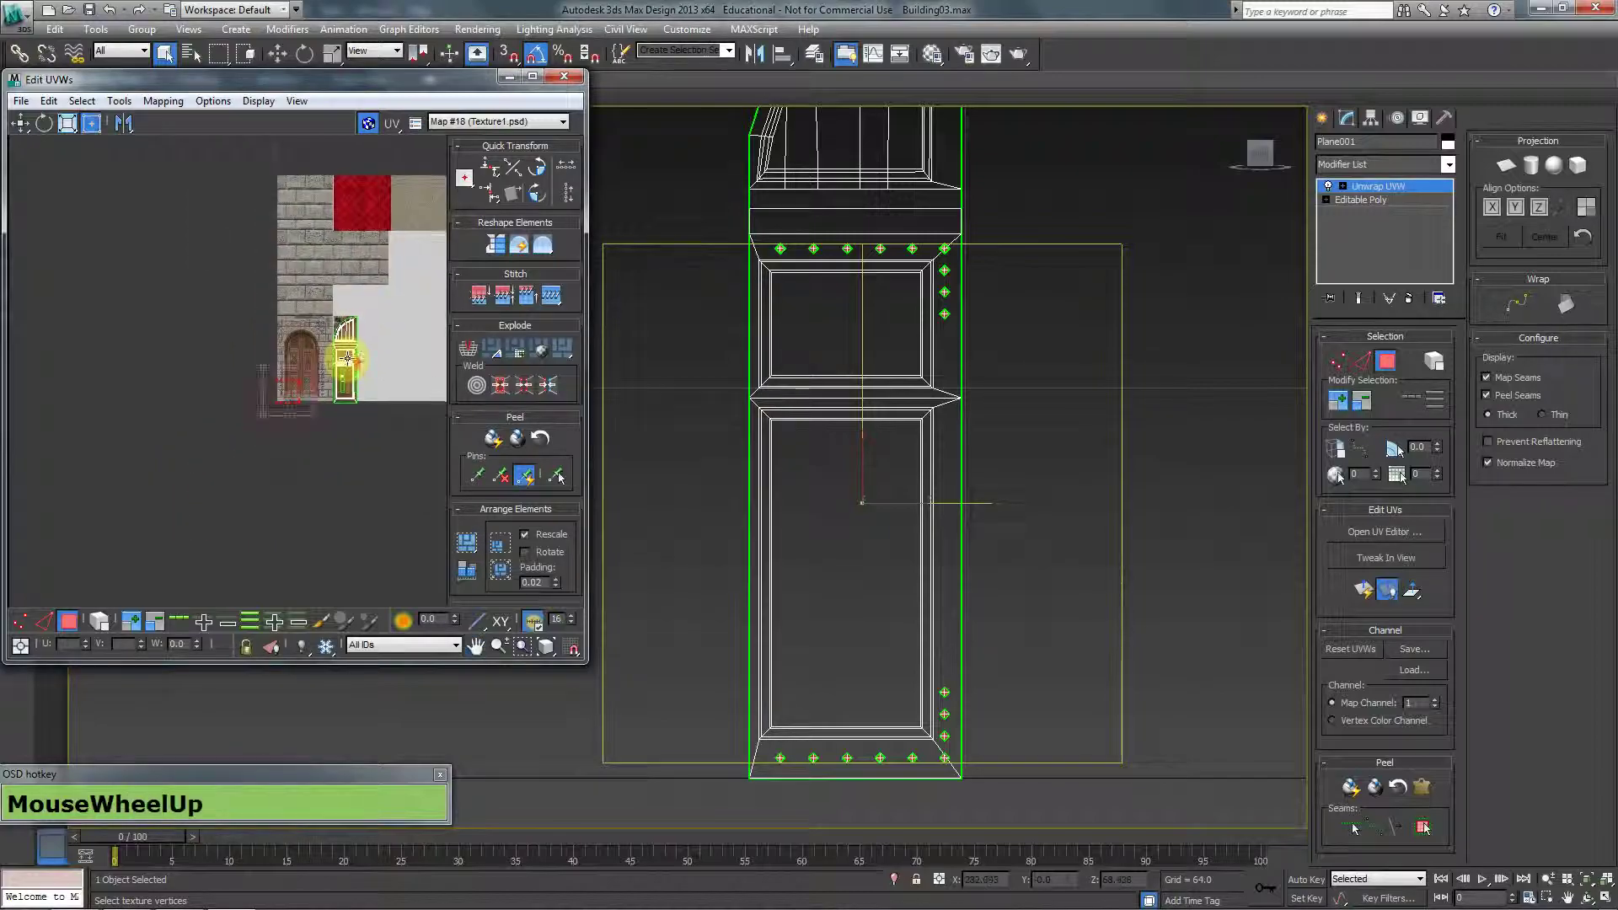
pyautogui.moveTo(229, 429); pyautogui.dragTo(347, 244)
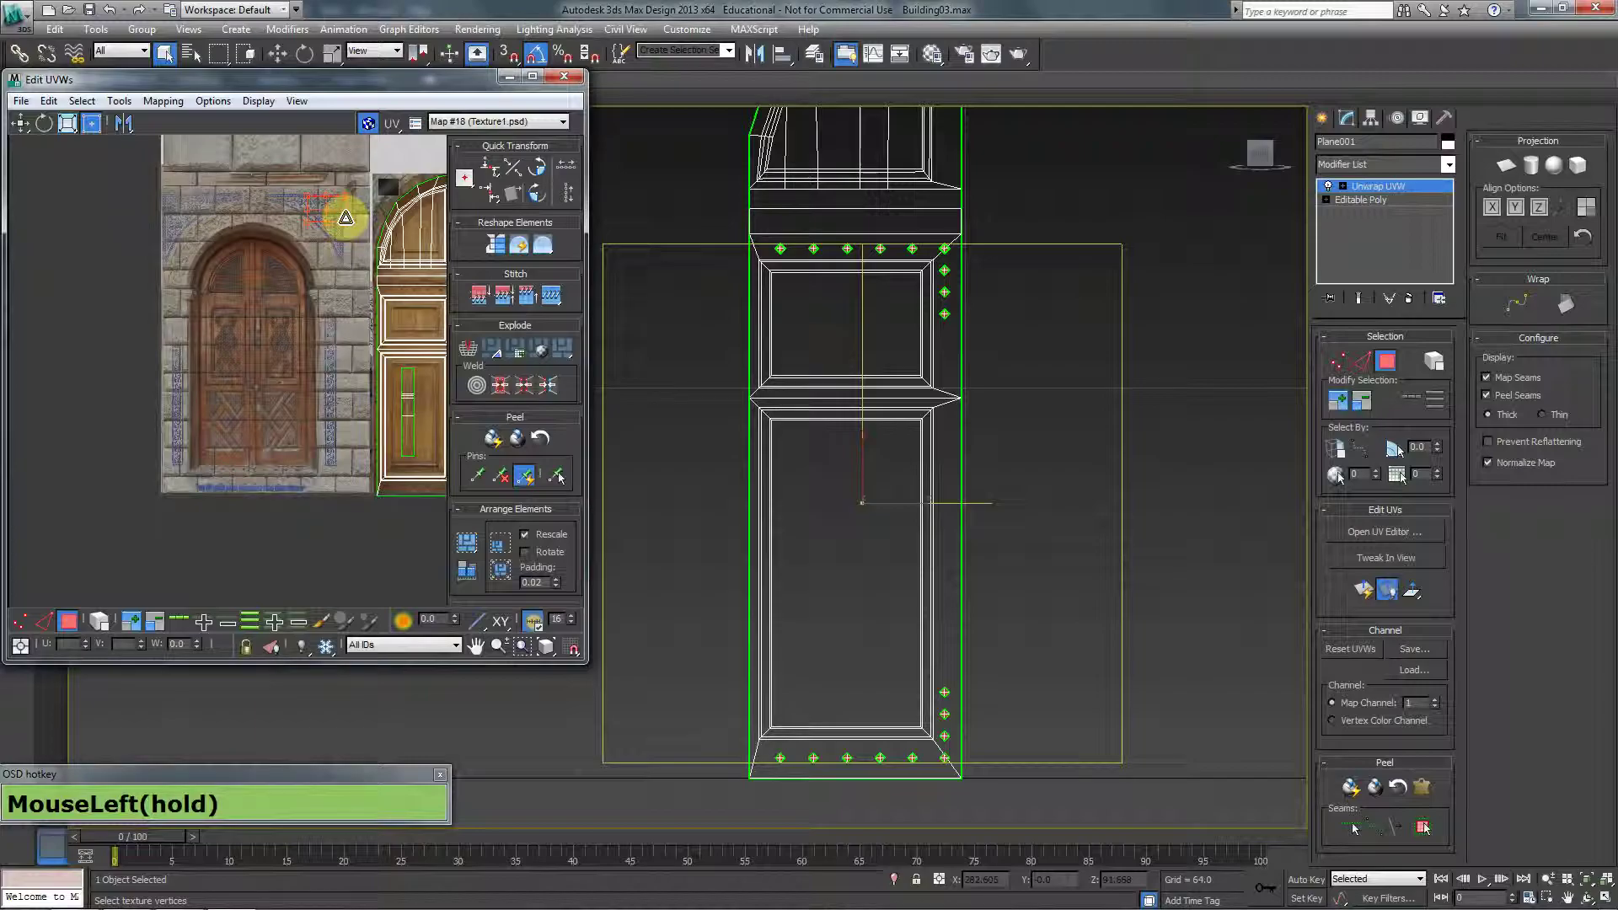
# Place the stud UVs over the dark gradient patch and shrink them to fit inside it
pyautogui.moveTo(333, 213); pyautogui.dragTo(102, 370, button='middle')
pyautogui.scroll(5, 291, 332)
pyautogui.moveTo(127, 320); pyautogui.dragTo(396, 287)
pyautogui.scroll(2, 392, 307)
pyautogui.moveTo(392, 307); pyautogui.dragTo(317, 365, button='middle')
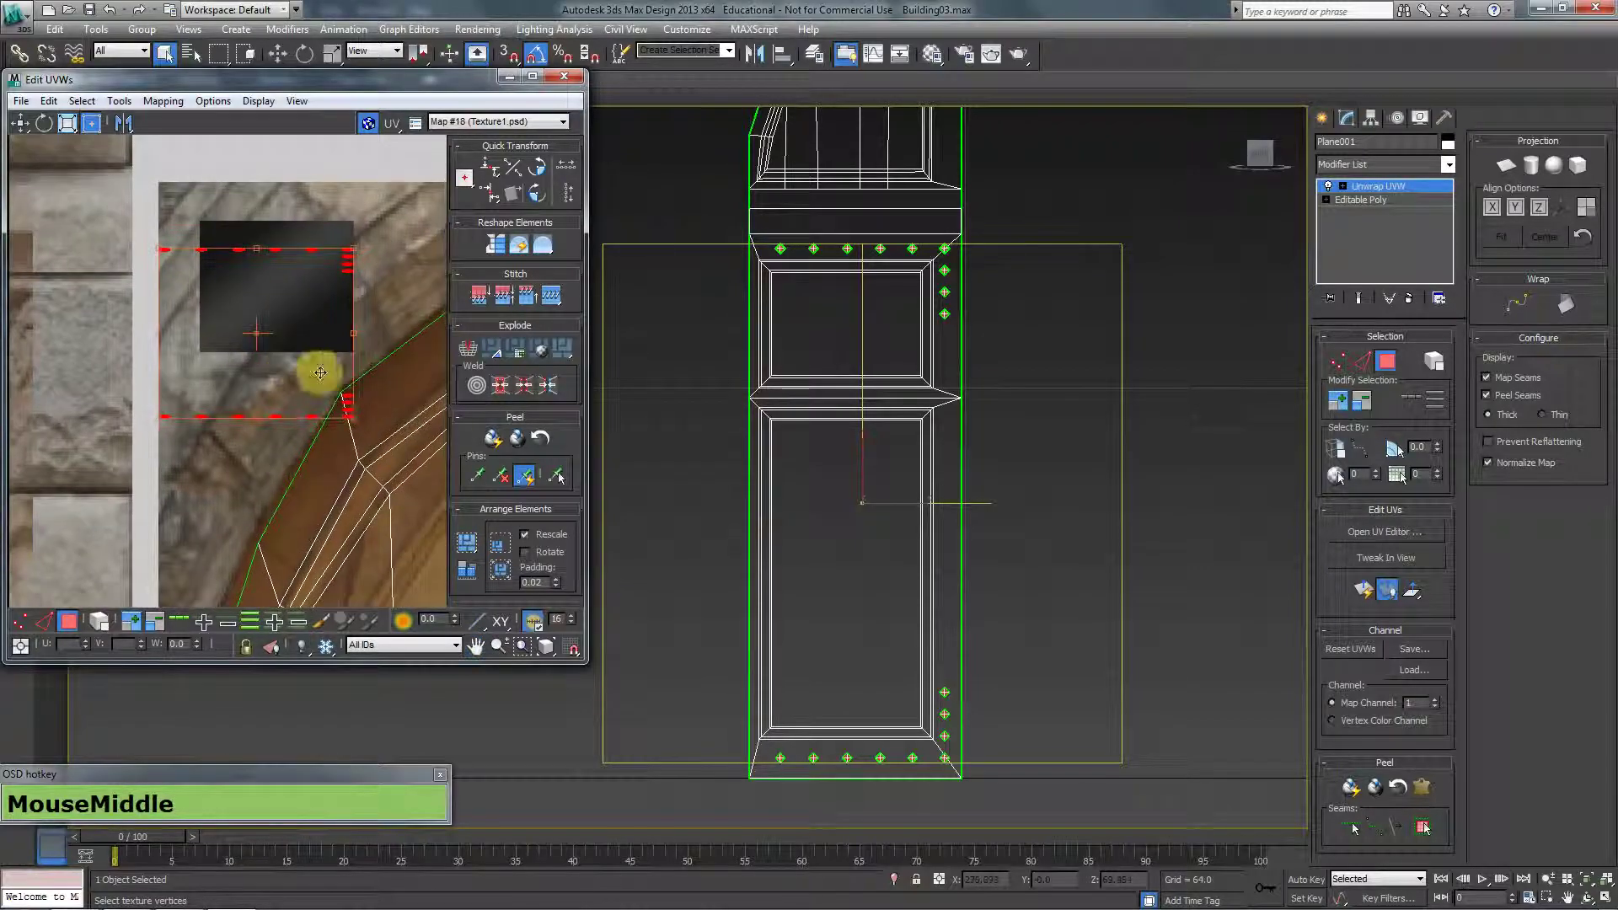
pyautogui.moveTo(351, 419); pyautogui.dragTo(282, 346)
# Turn off selected-face shading in the viewport and examine how the dark texture falls on the studs
pyautogui.moveTo(769, 325); pyautogui.dragTo(739, 441, button='middle')
pyautogui.scroll(5, 902, 318)
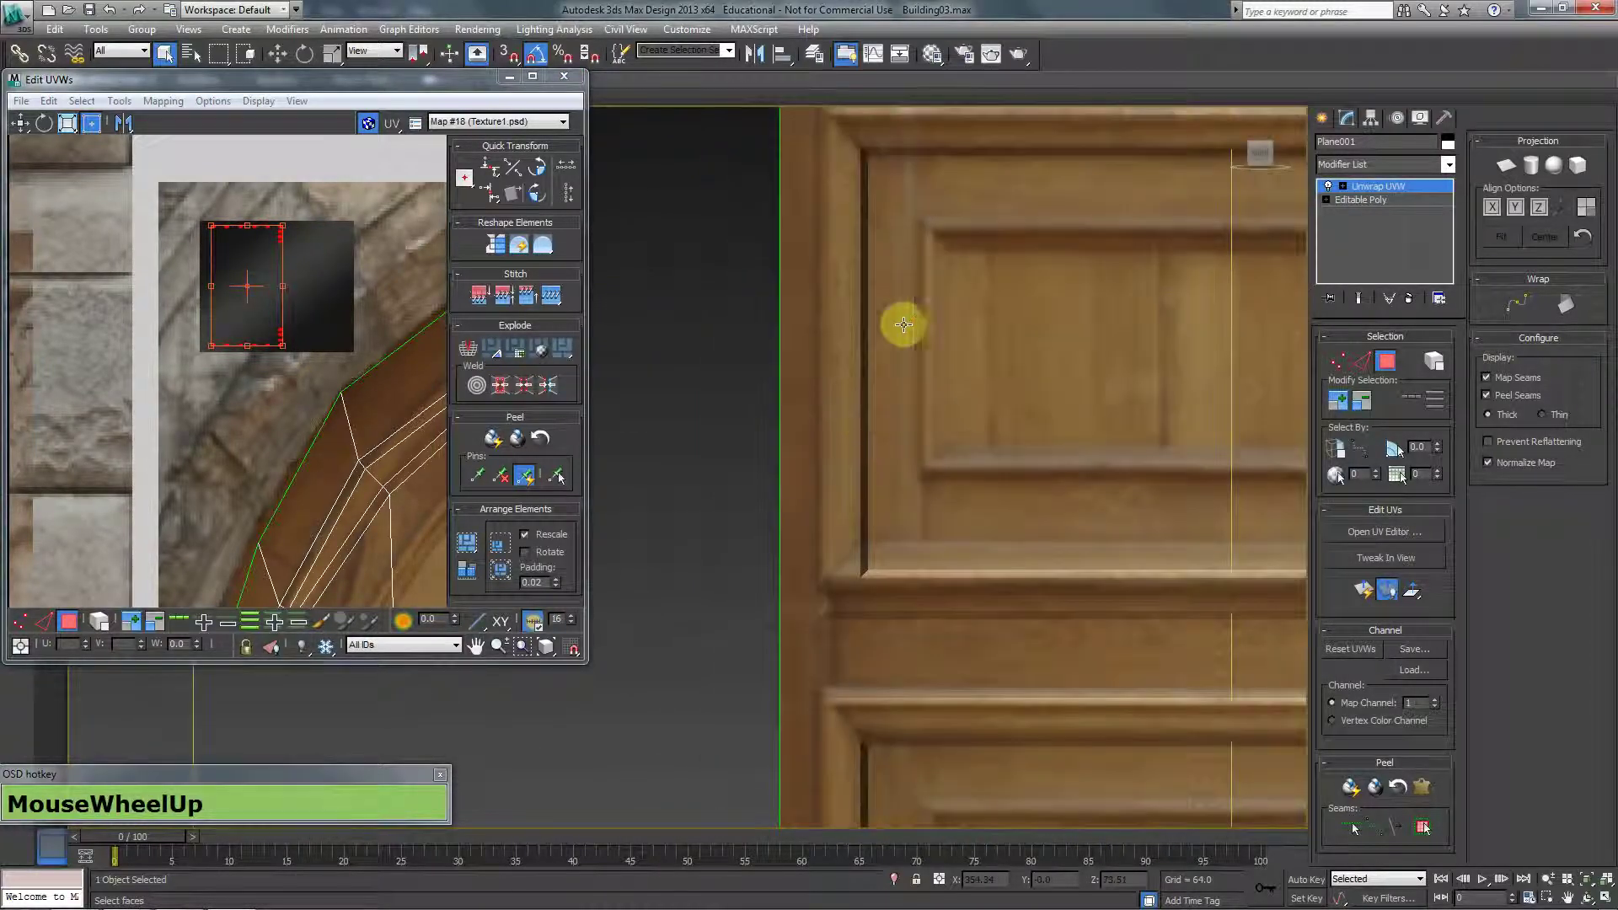
pyautogui.moveTo(902, 318); pyautogui.dragTo(682, 621, button='middle')
pyautogui.press('F2')
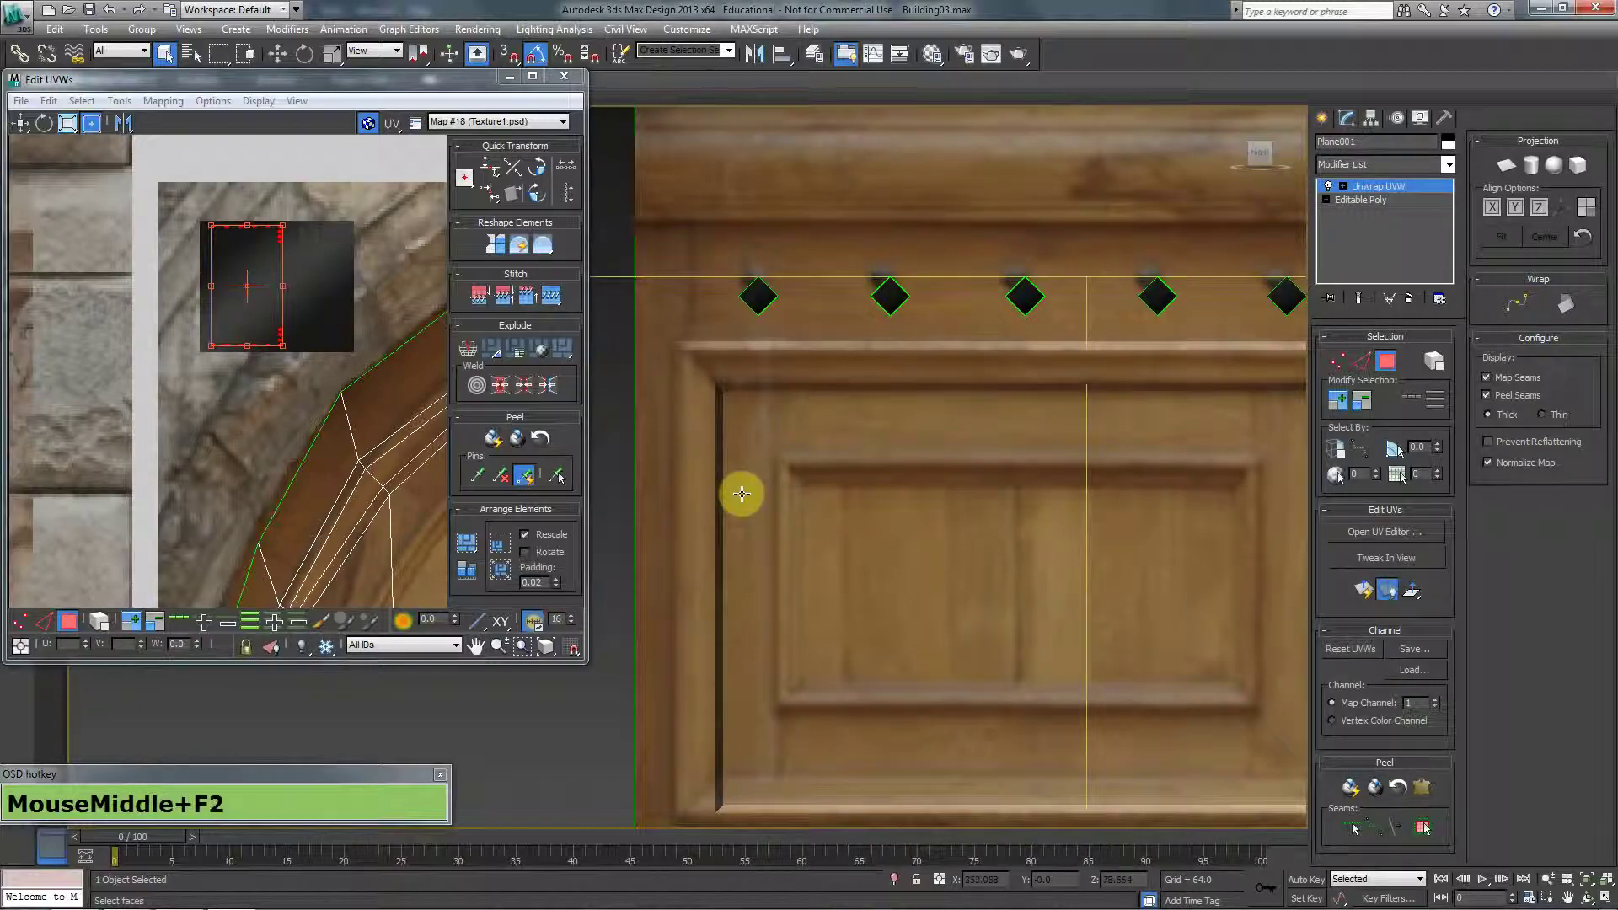
pyautogui.scroll(5, 282, 245)
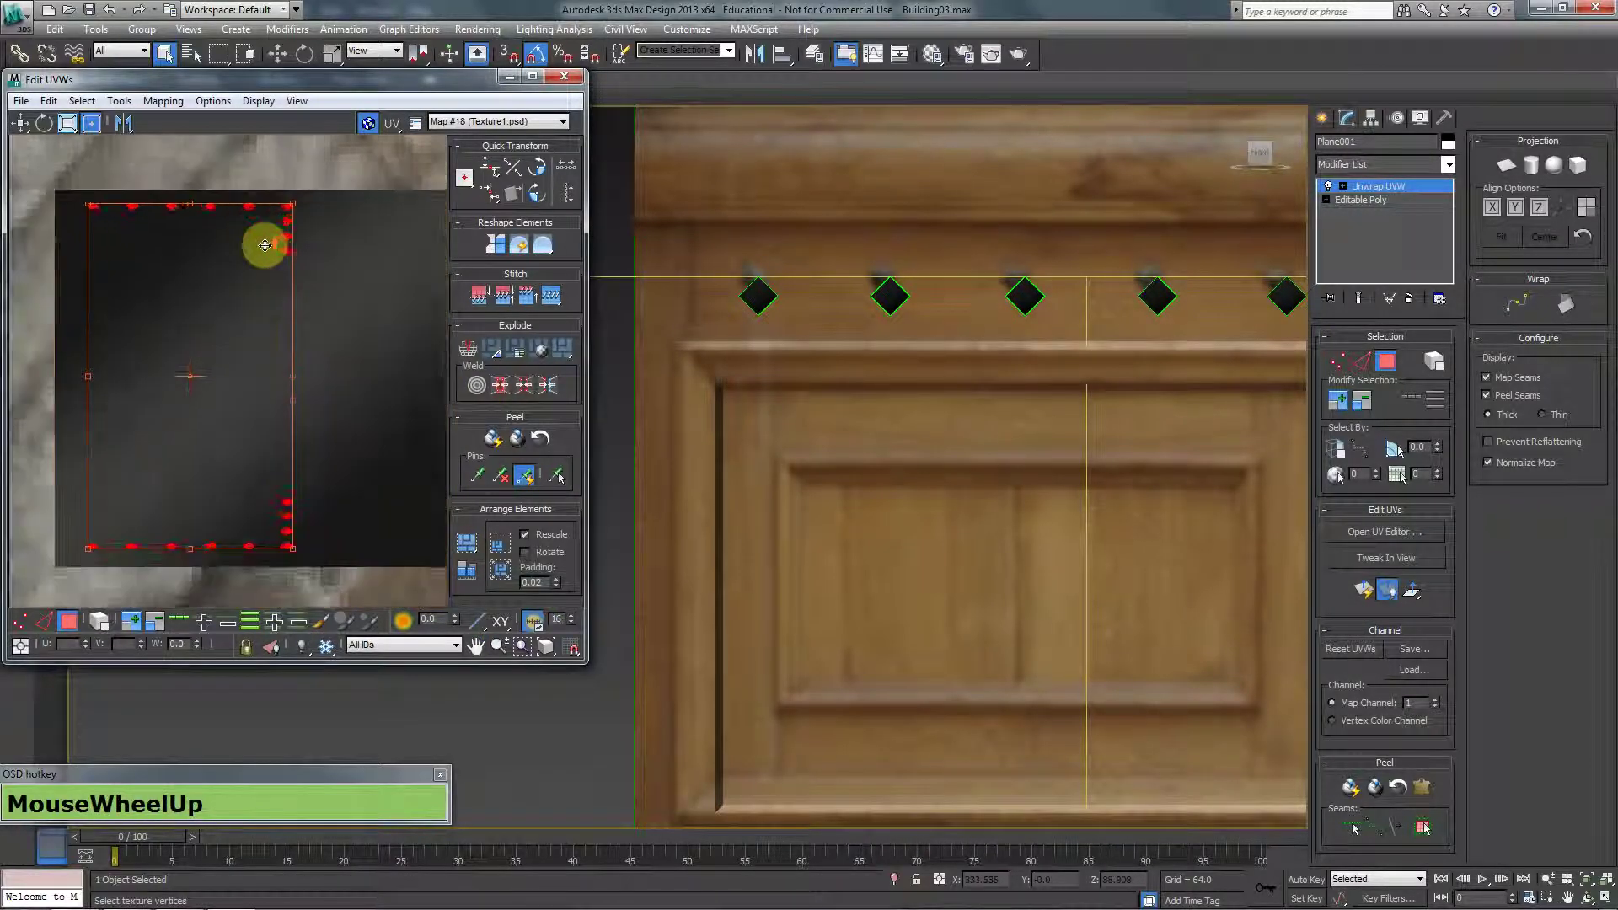
pyautogui.moveTo(333, 278); pyautogui.dragTo(308, 346, button='middle')
pyautogui.scroll(-3, 368, 345)
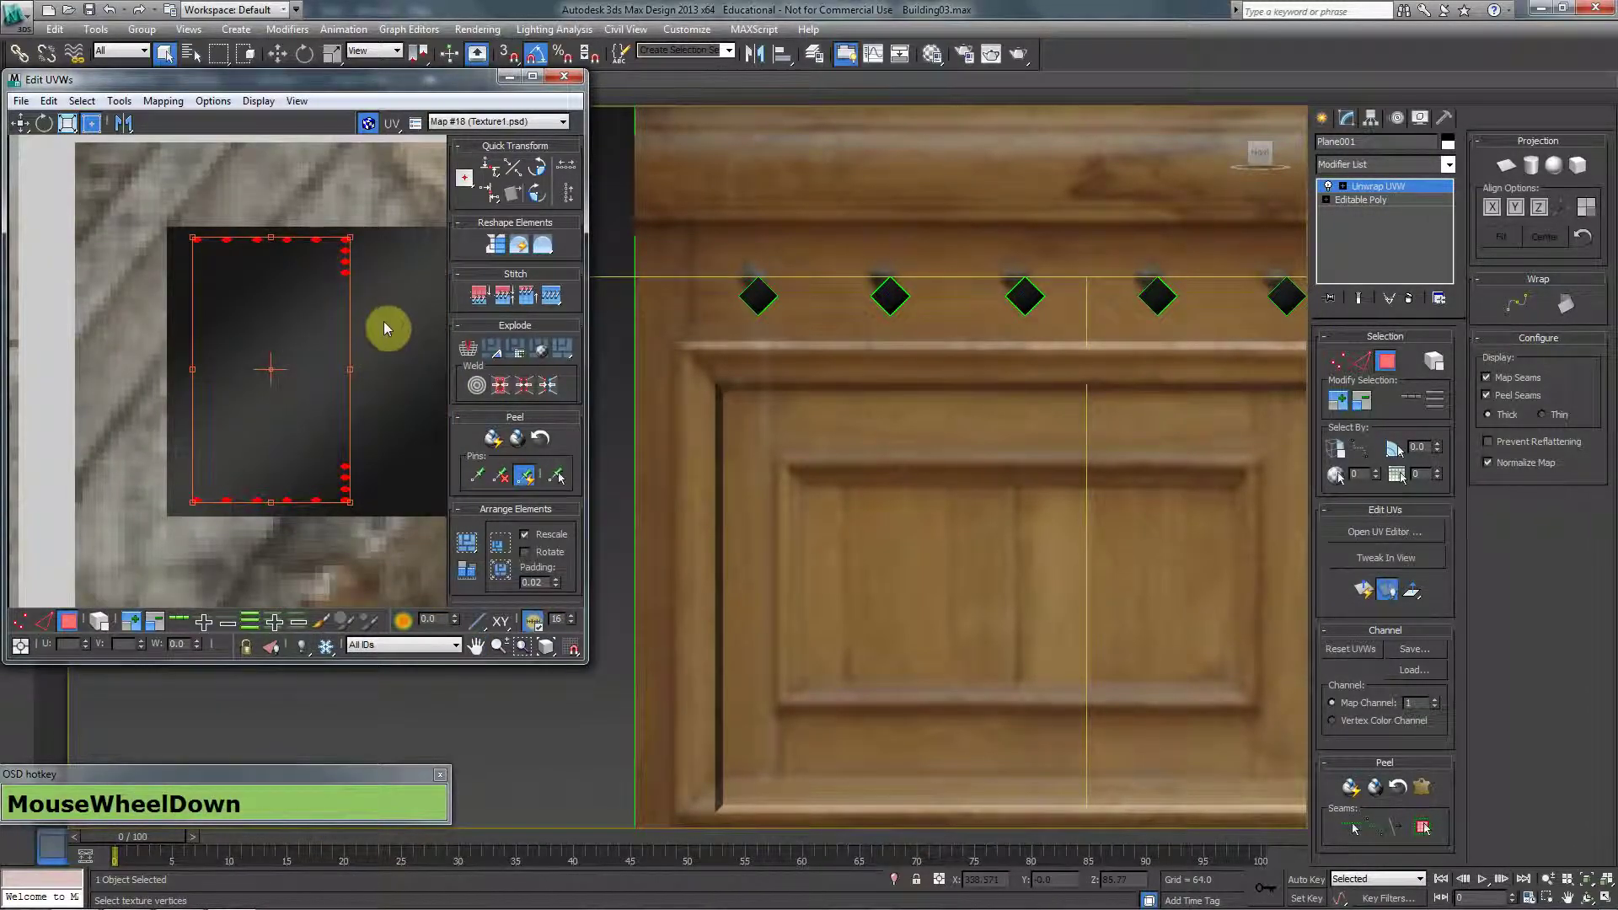
# Enlarge the upper and lower stud UV groups separately so each one spreads across the whole dark gradient patch
pyautogui.click(379, 270)
pyautogui.moveTo(290, 334); pyautogui.dragTo(221, 295, button='middle')
pyautogui.moveTo(119, 189); pyautogui.dragTo(423, 458)
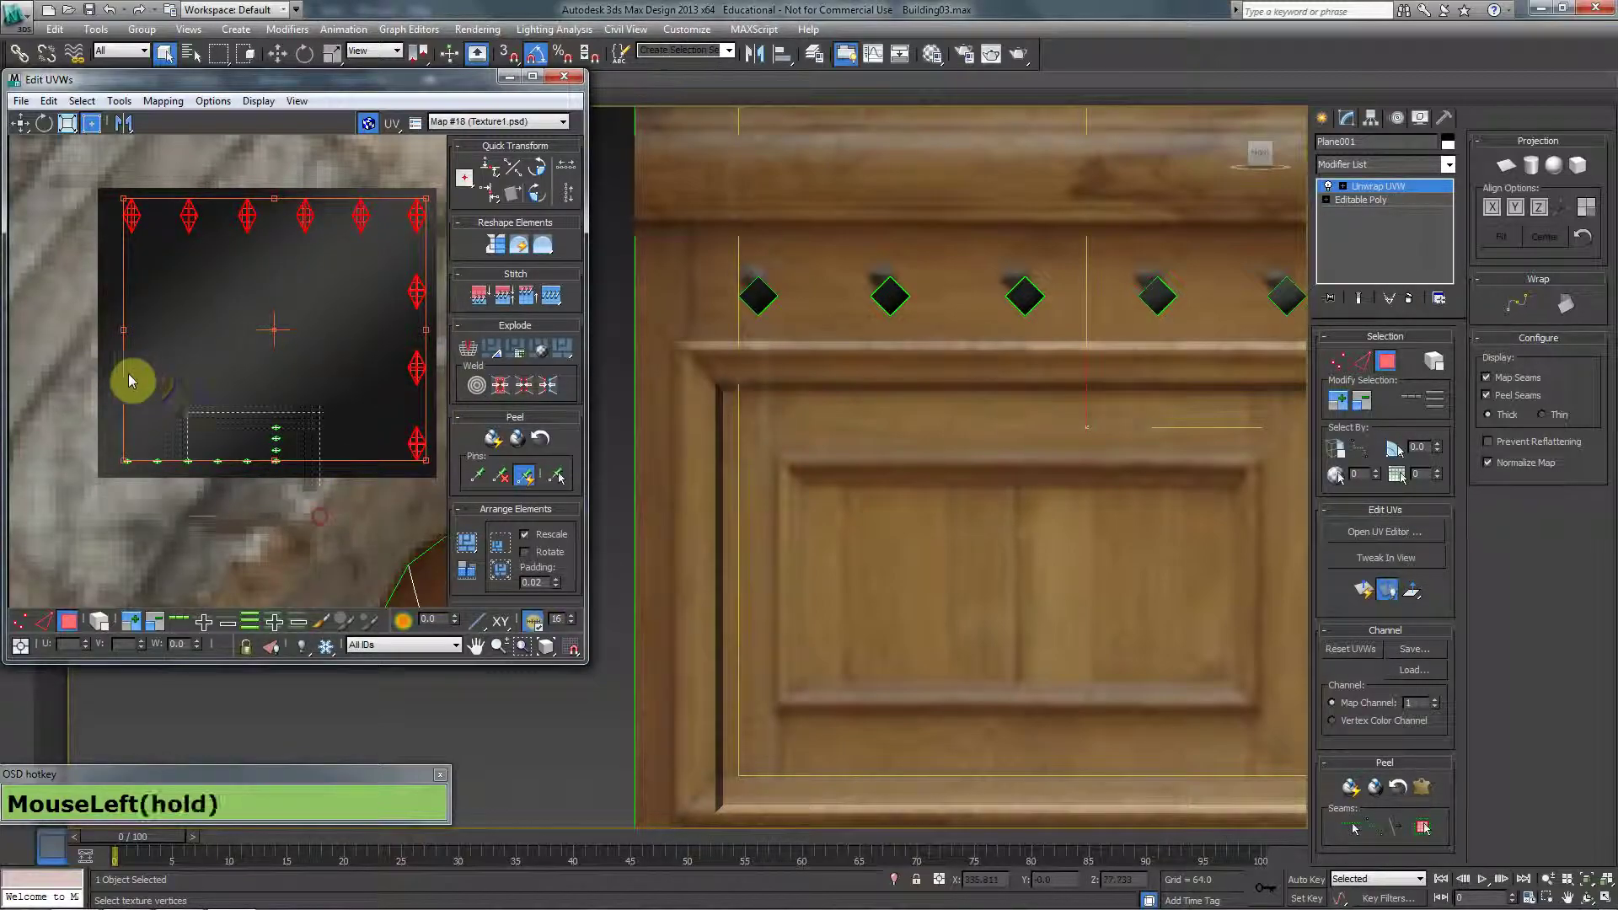
pyautogui.moveTo(128, 381); pyautogui.dragTo(127, 379)
pyautogui.moveTo(277, 429); pyautogui.dragTo(420, 203)
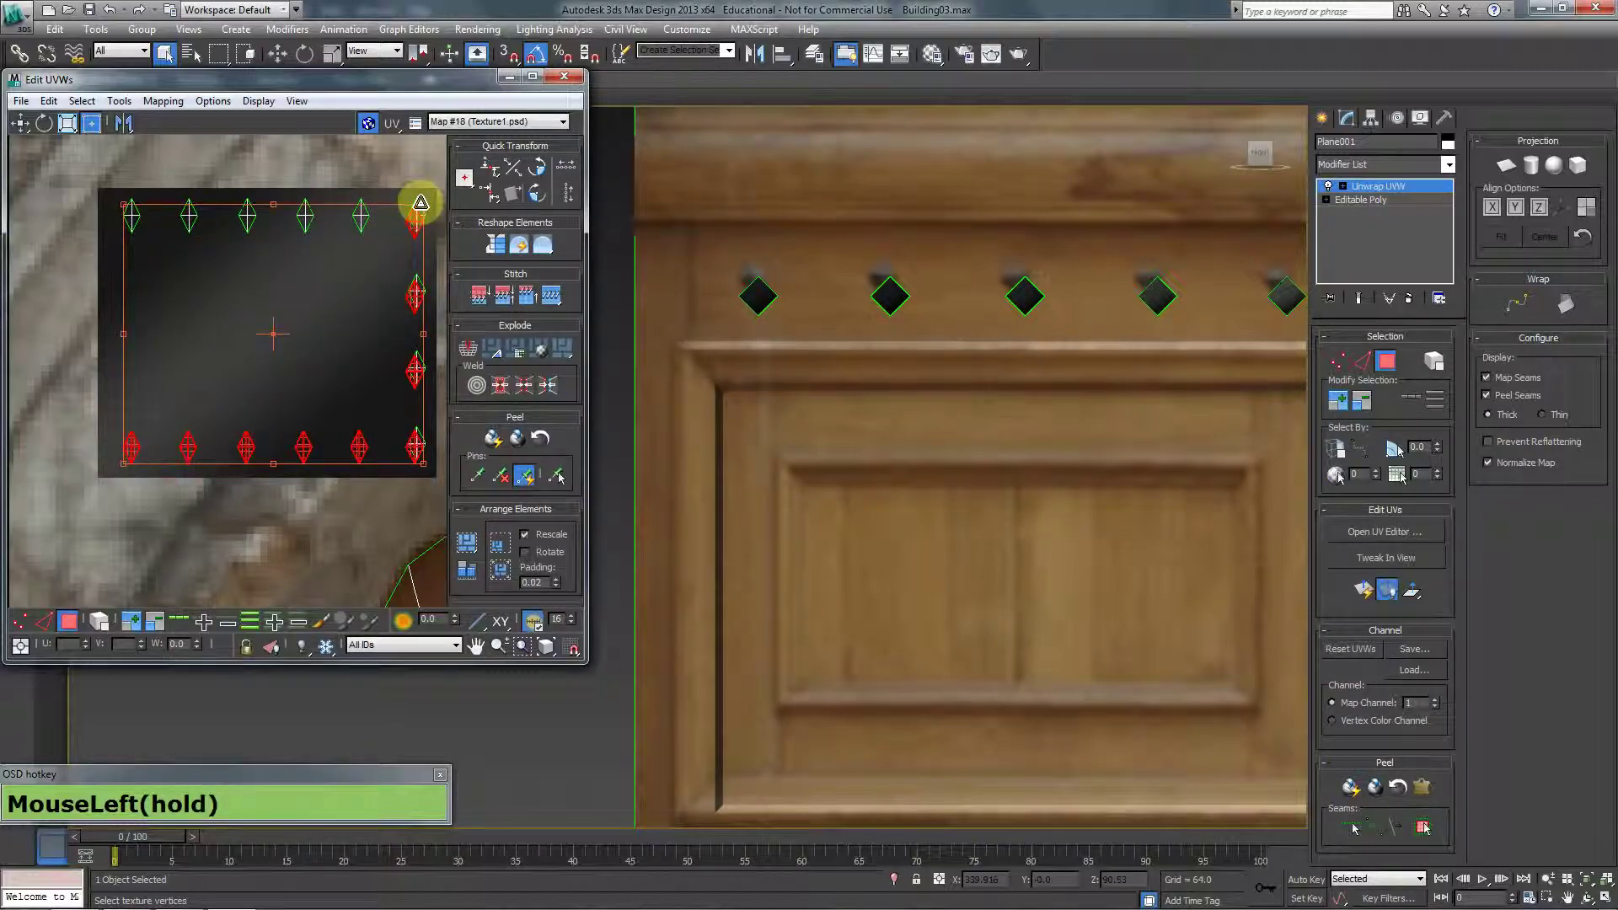
# Clear the UV selection and convert the door to an Editable Poly
pyautogui.scroll(-5, 842, 452)
pyautogui.moveTo(932, 549); pyautogui.dragTo(884, 320, button='middle')
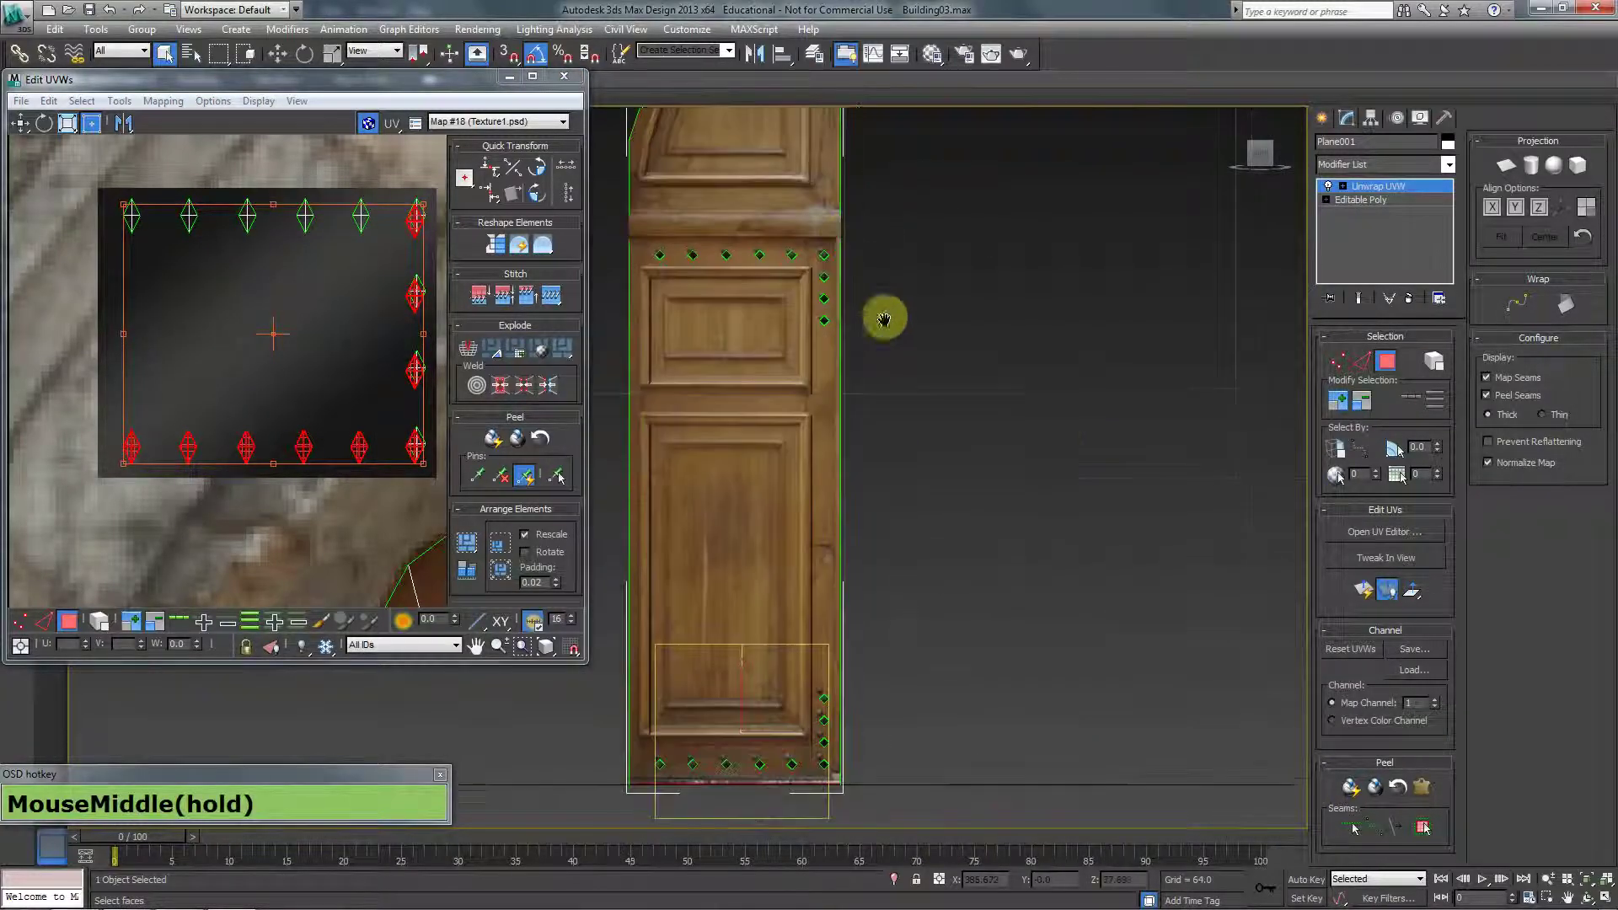
pyautogui.click(1055, 433)
pyautogui.moveTo(780, 339); pyautogui.dragTo(852, 346, button='middle')
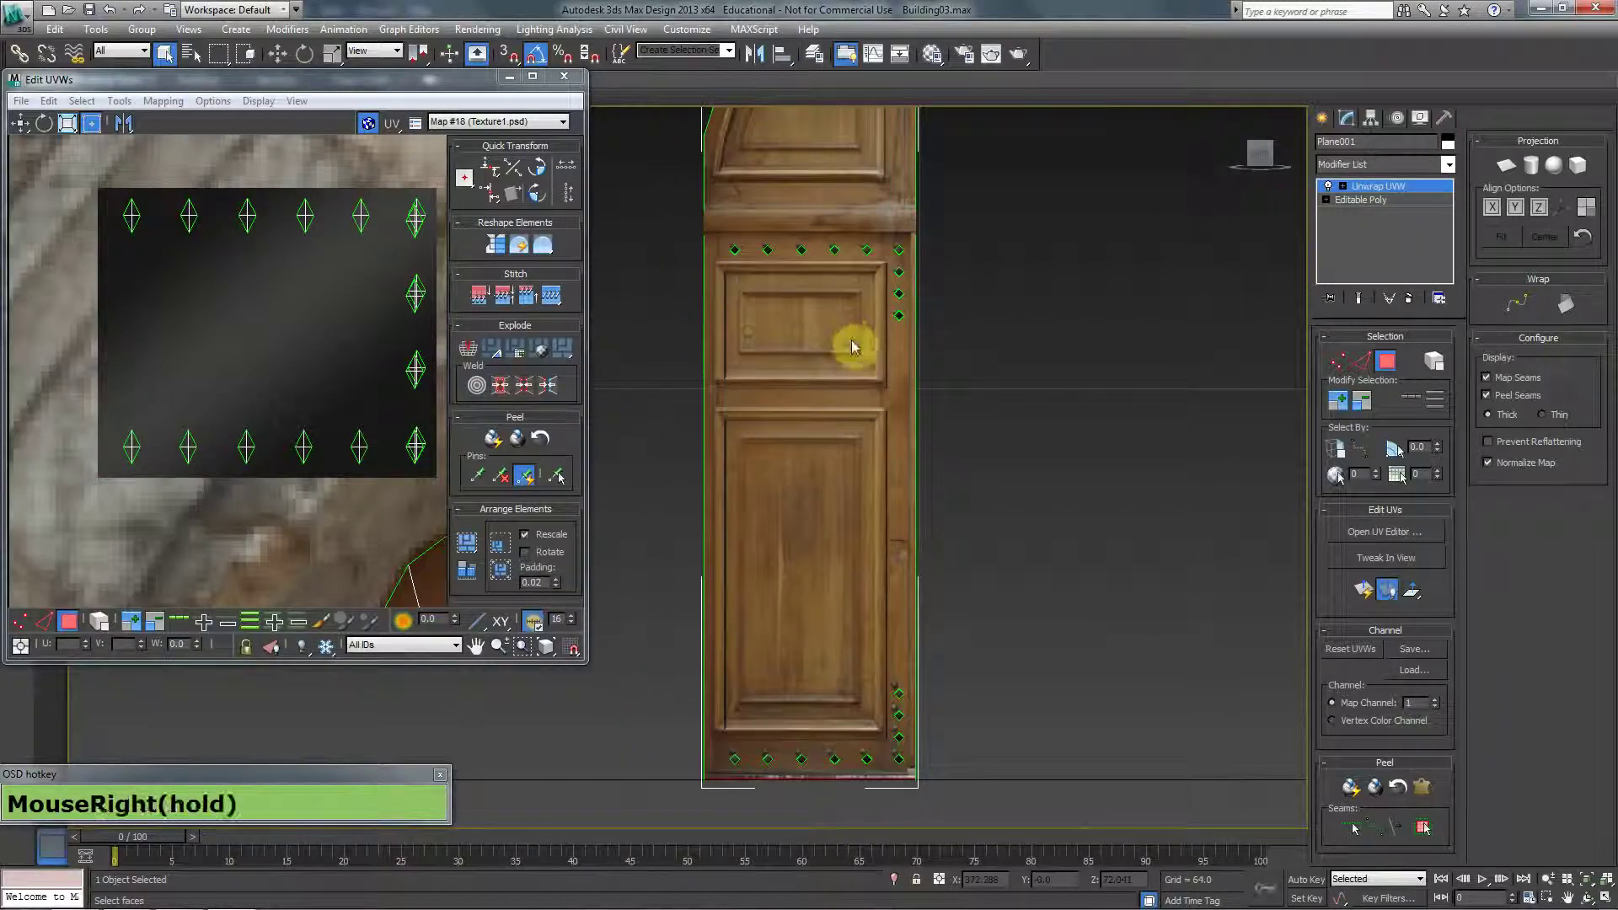
pyautogui.rightClick(853, 346)
pyautogui.moveTo(919, 493)
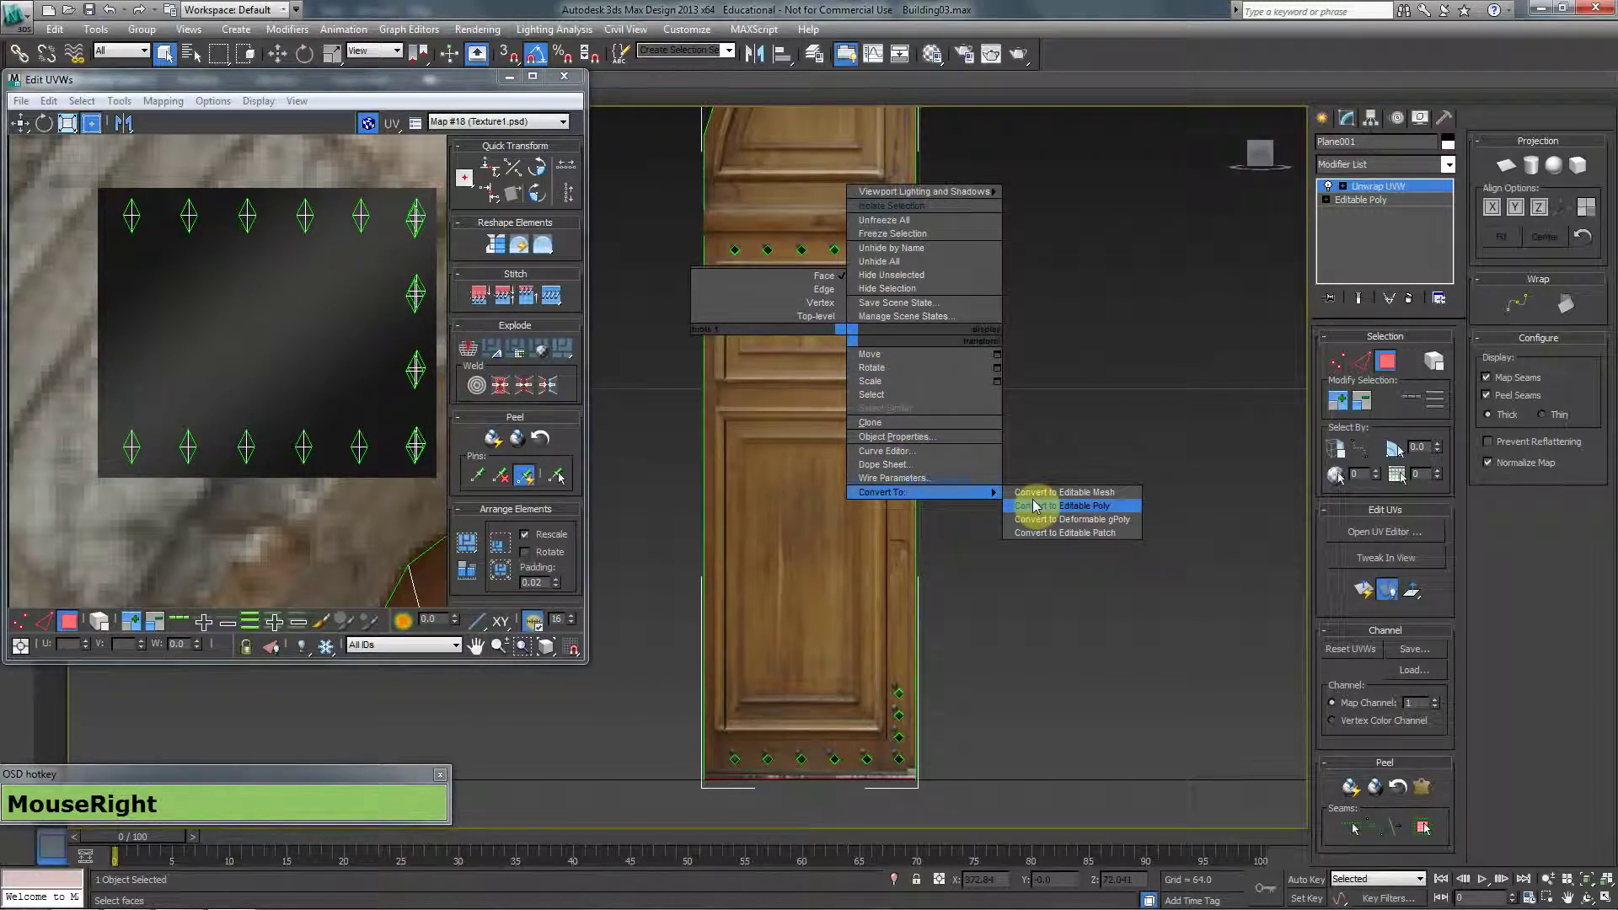
pyautogui.click(1035, 505)
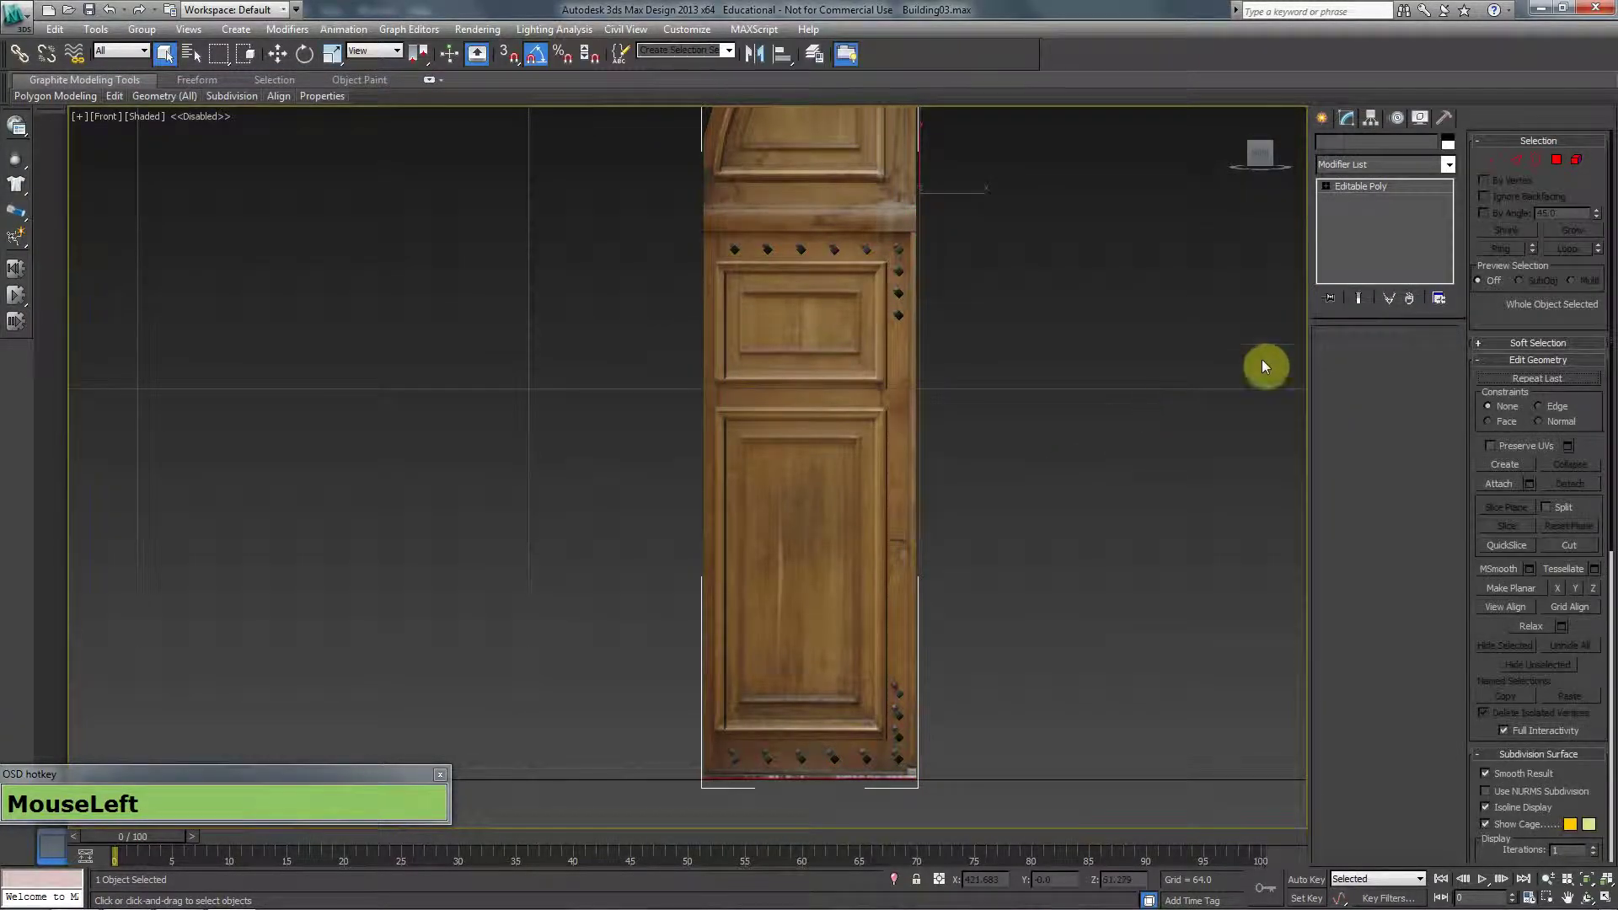
# Select only the upper studs as elements and move them onto the studs pictured in the door texture
pyautogui.click(1422, 355)
pyautogui.moveTo(795, 369); pyautogui.dragTo(668, 365, button='middle')
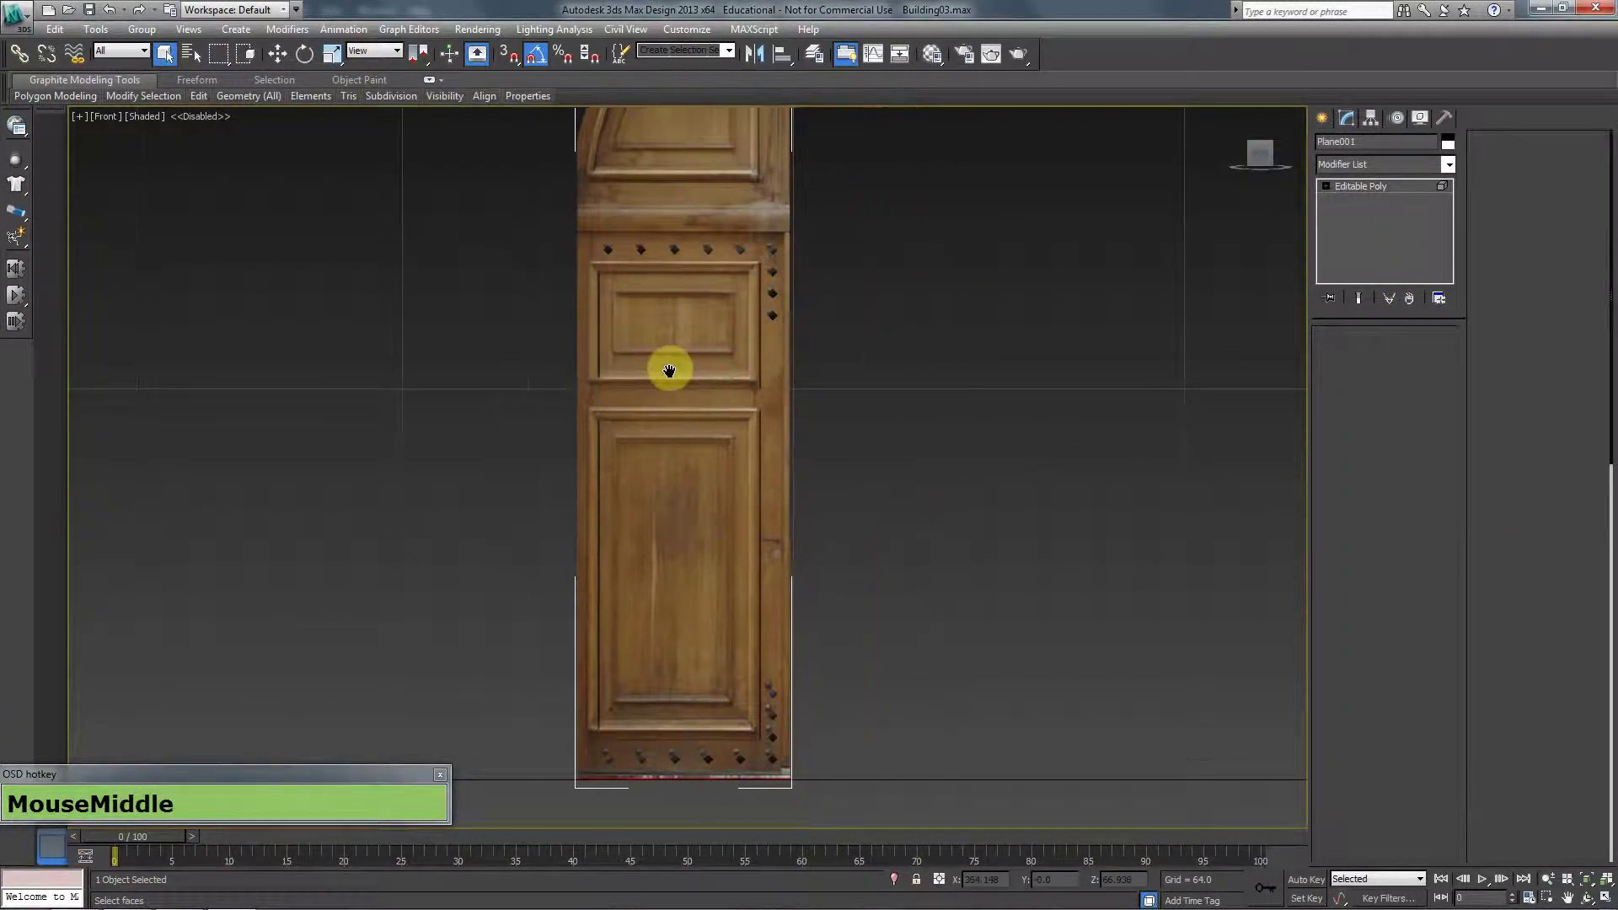
pyautogui.click(669, 365)
pyautogui.keyDown('alt'); pyautogui.click(680, 435); pyautogui.keyUp('alt')
pyautogui.scroll(3, 742, 370)
pyautogui.press('w')
pyautogui.moveTo(705, 354); pyautogui.dragTo(686, 528, button='middle')
pyautogui.scroll(3, 834, 450)
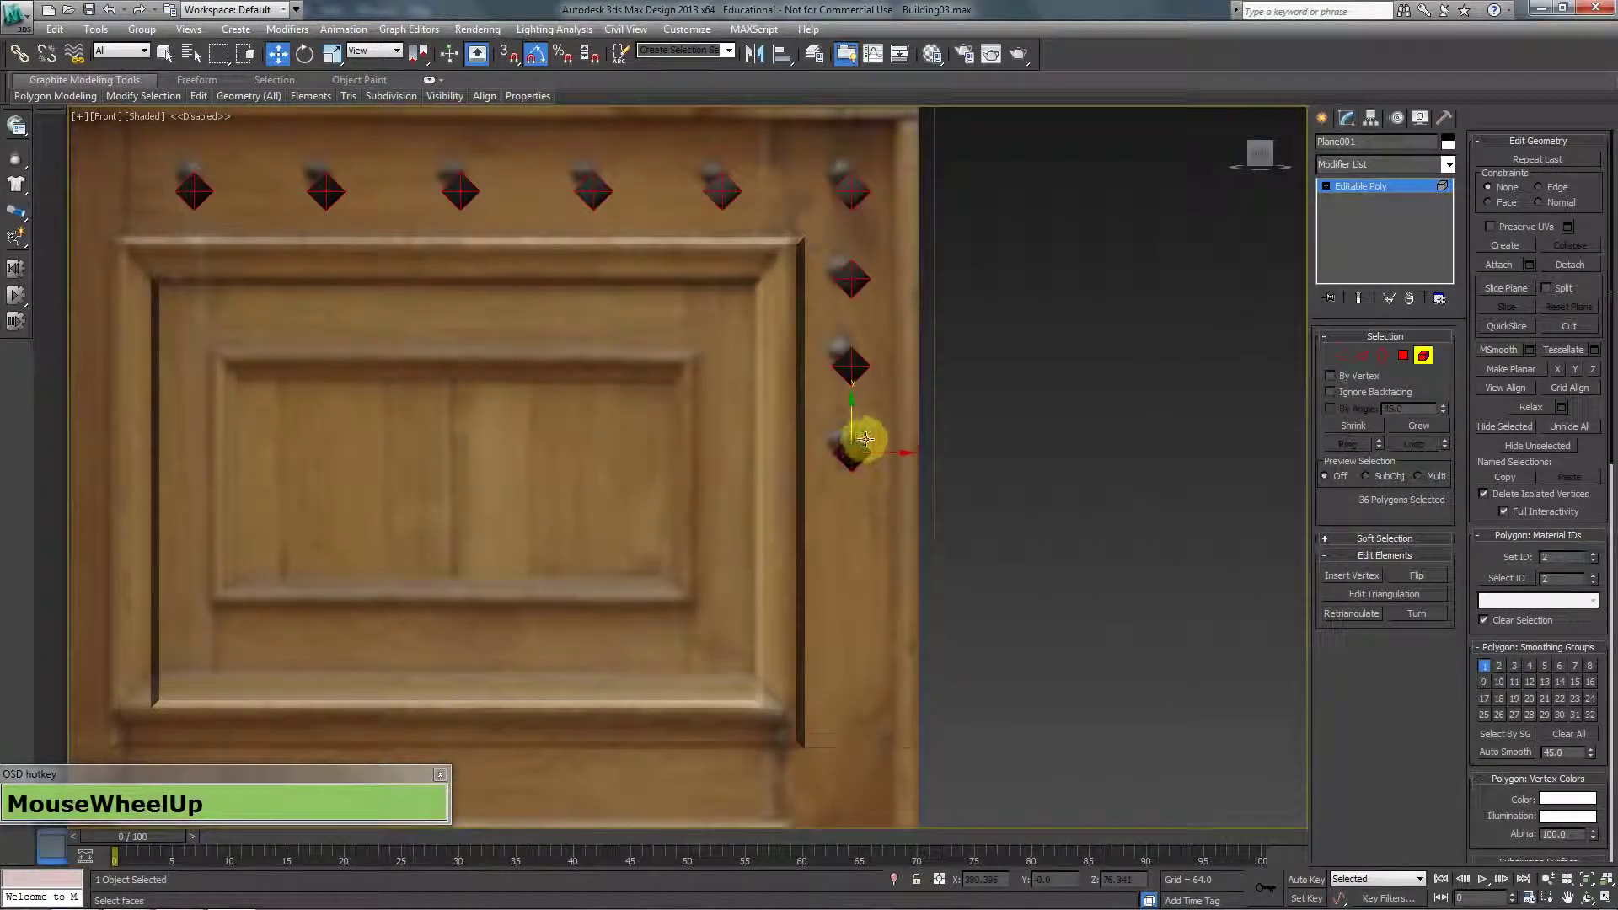
pyautogui.moveTo(868, 431); pyautogui.dragTo(859, 419)
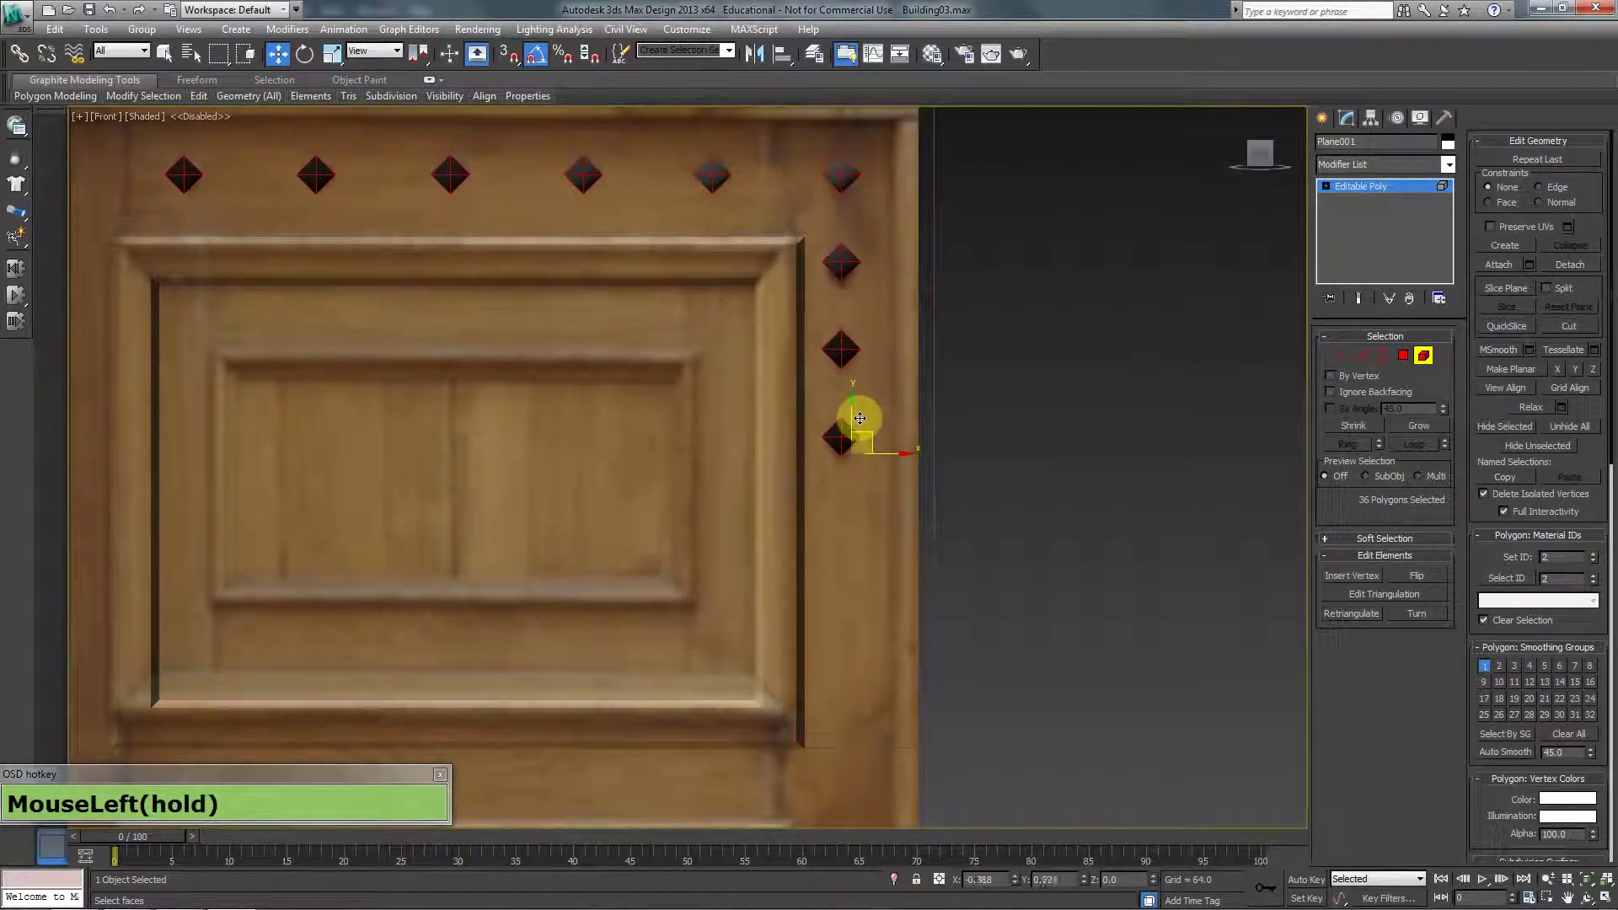
# Select only the lower stud elements, leaving out the door body, and move them onto the studs pictured at the door's base
pyautogui.scroll(-6, 517, 408)
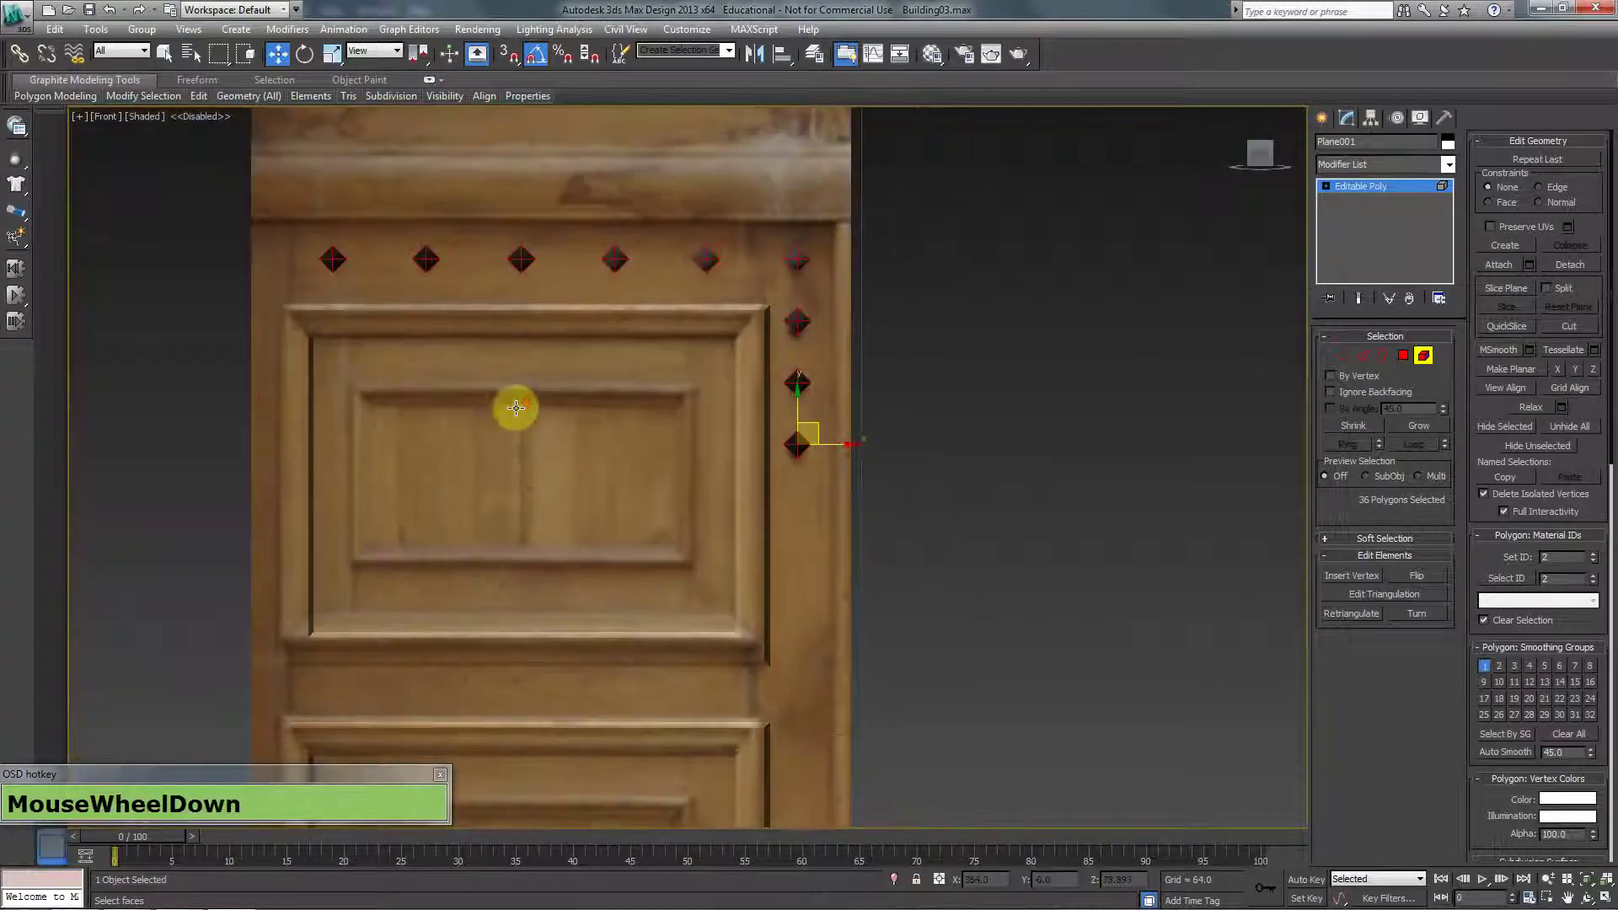
pyautogui.moveTo(578, 650); pyautogui.dragTo(730, 419, button='middle')
pyautogui.scroll(4, 729, 419)
pyautogui.moveTo(321, 421); pyautogui.dragTo(324, 426)
pyautogui.moveTo(425, 474); pyautogui.dragTo(449, 617, button='middle')
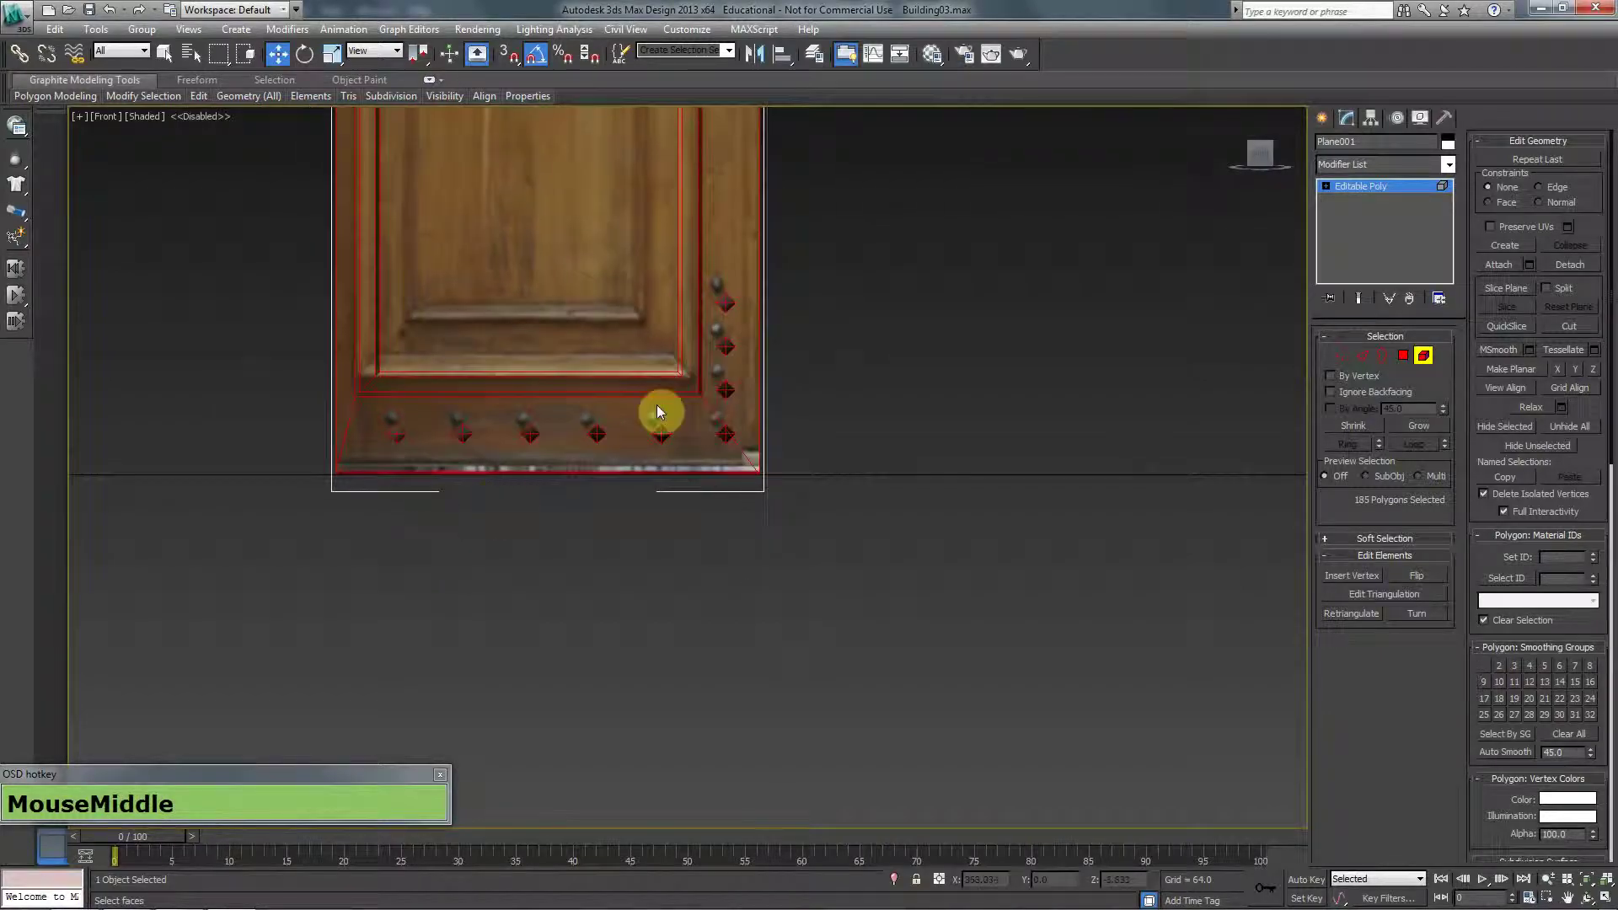
pyautogui.keyDown('alt'); pyautogui.click(571, 216); pyautogui.keyUp('alt')
pyautogui.scroll(5, 585, 317)
pyautogui.moveTo(744, 368); pyautogui.dragTo(773, 538, button='middle')
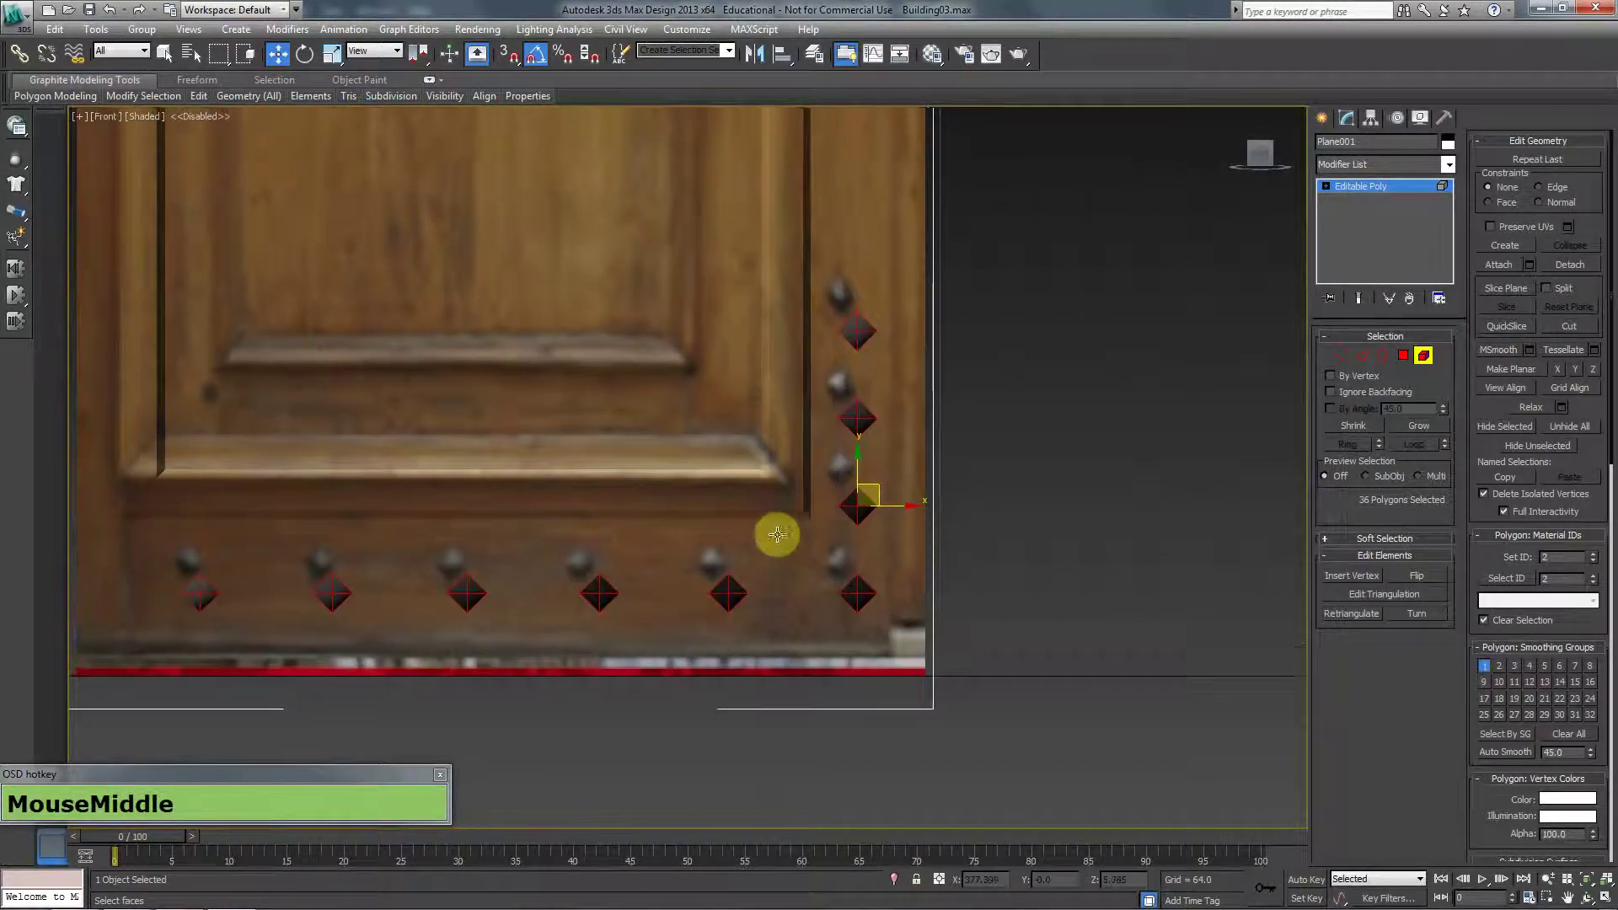
pyautogui.moveTo(888, 506); pyautogui.dragTo(866, 456)
# Deselect the studs and convert the door to an Editable Poly again
pyautogui.scroll(-8, 716, 463)
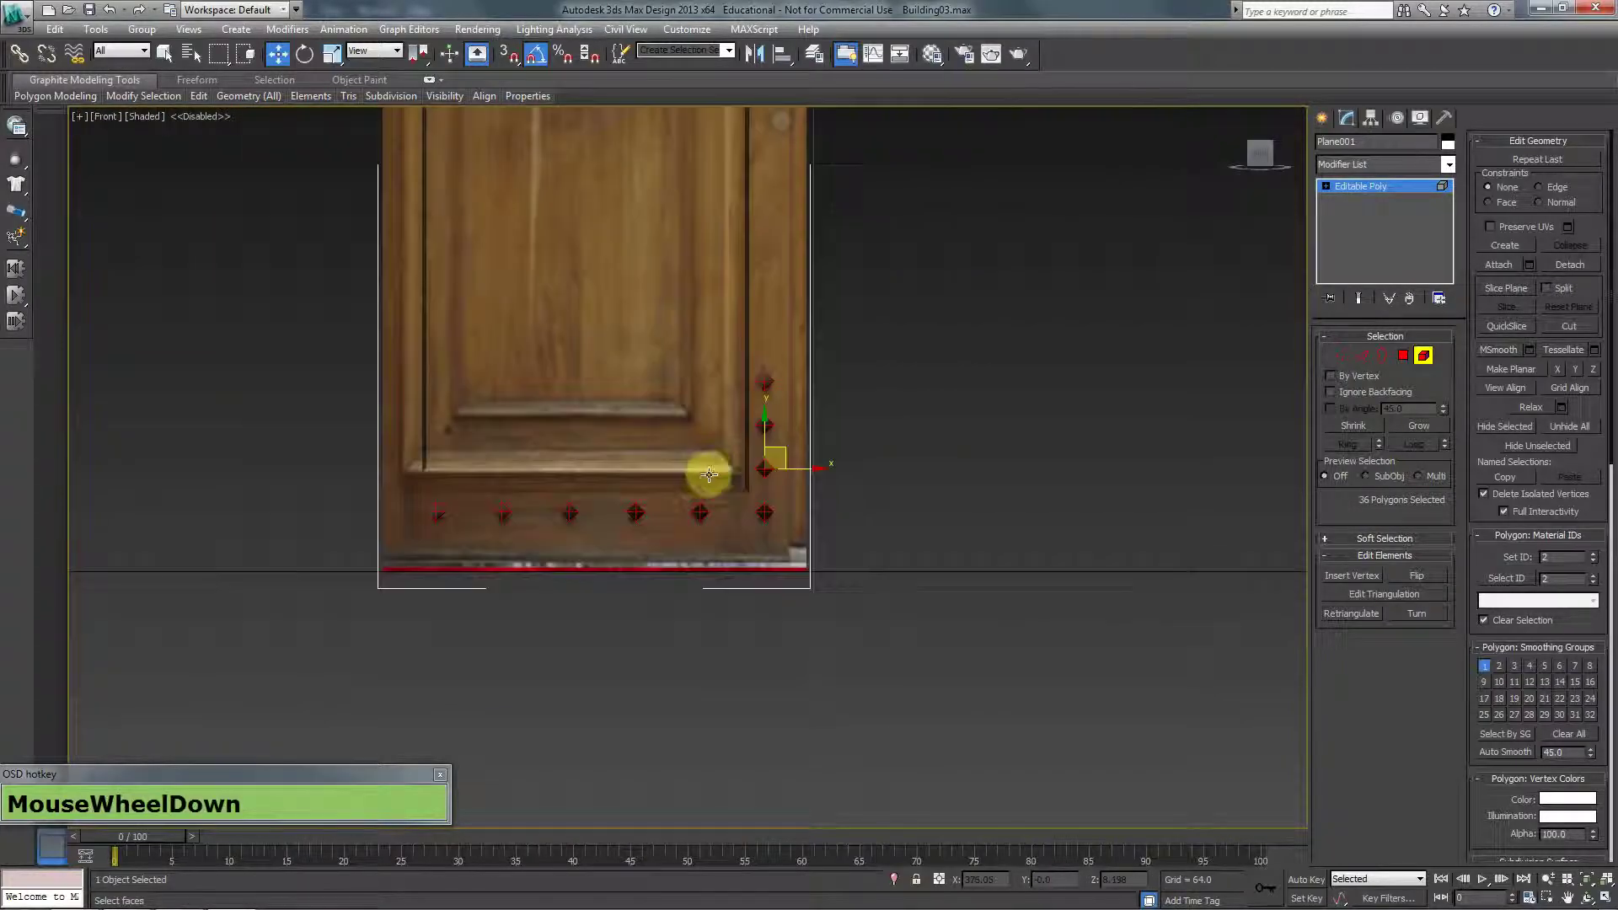
pyautogui.scroll(-3, 558, 409)
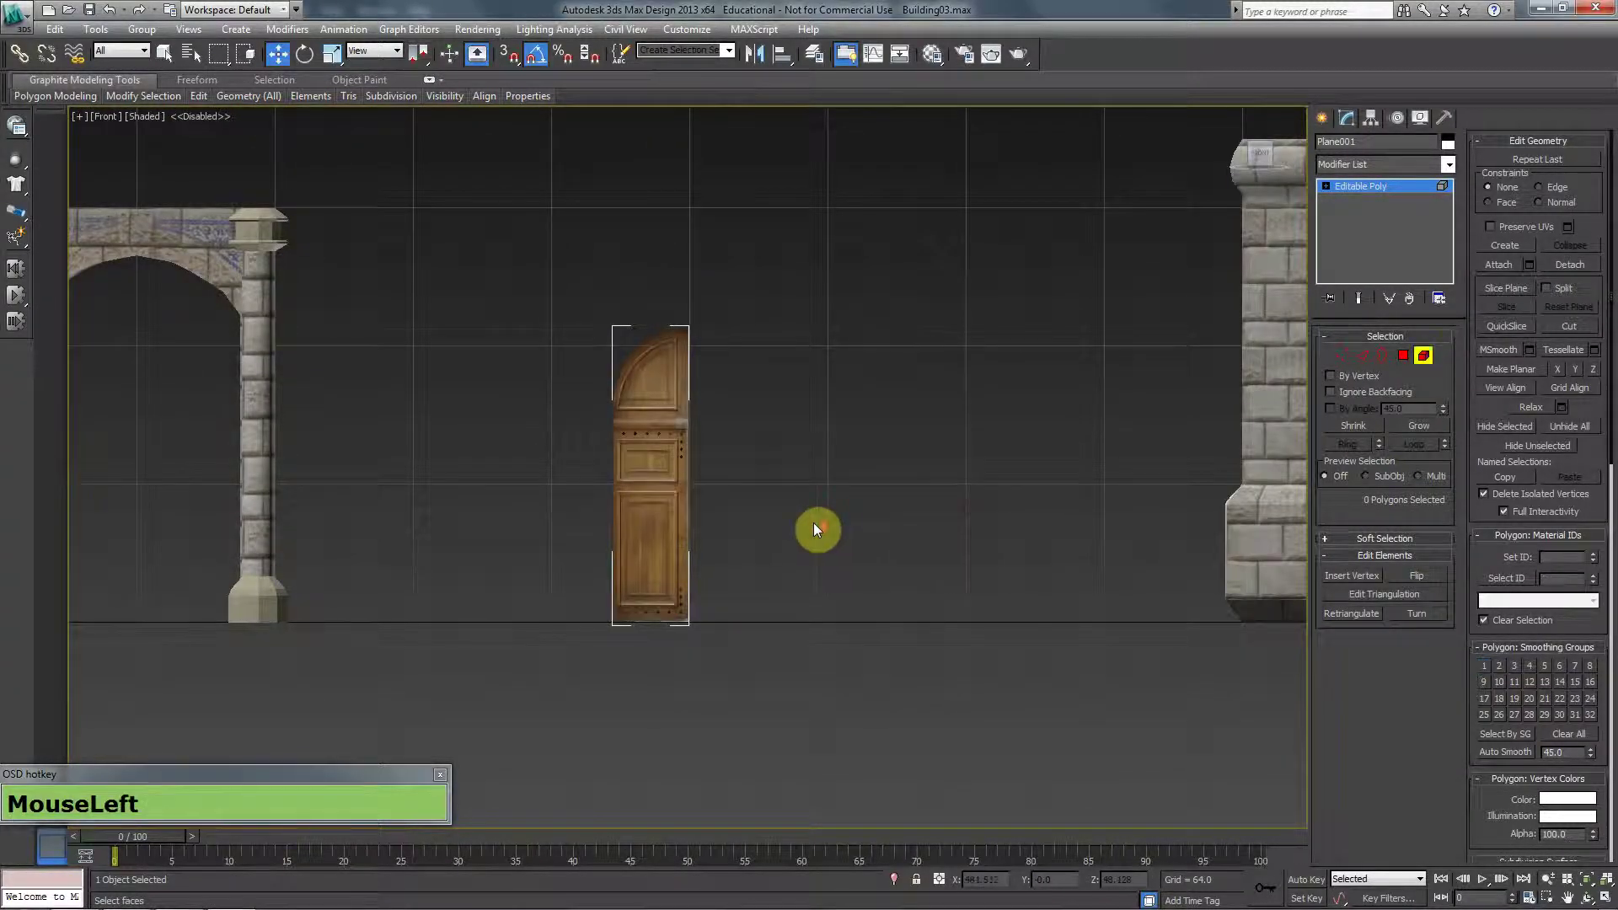
pyautogui.scroll(3, 812, 529)
pyautogui.rightClick(685, 468)
pyautogui.moveTo(759, 620)
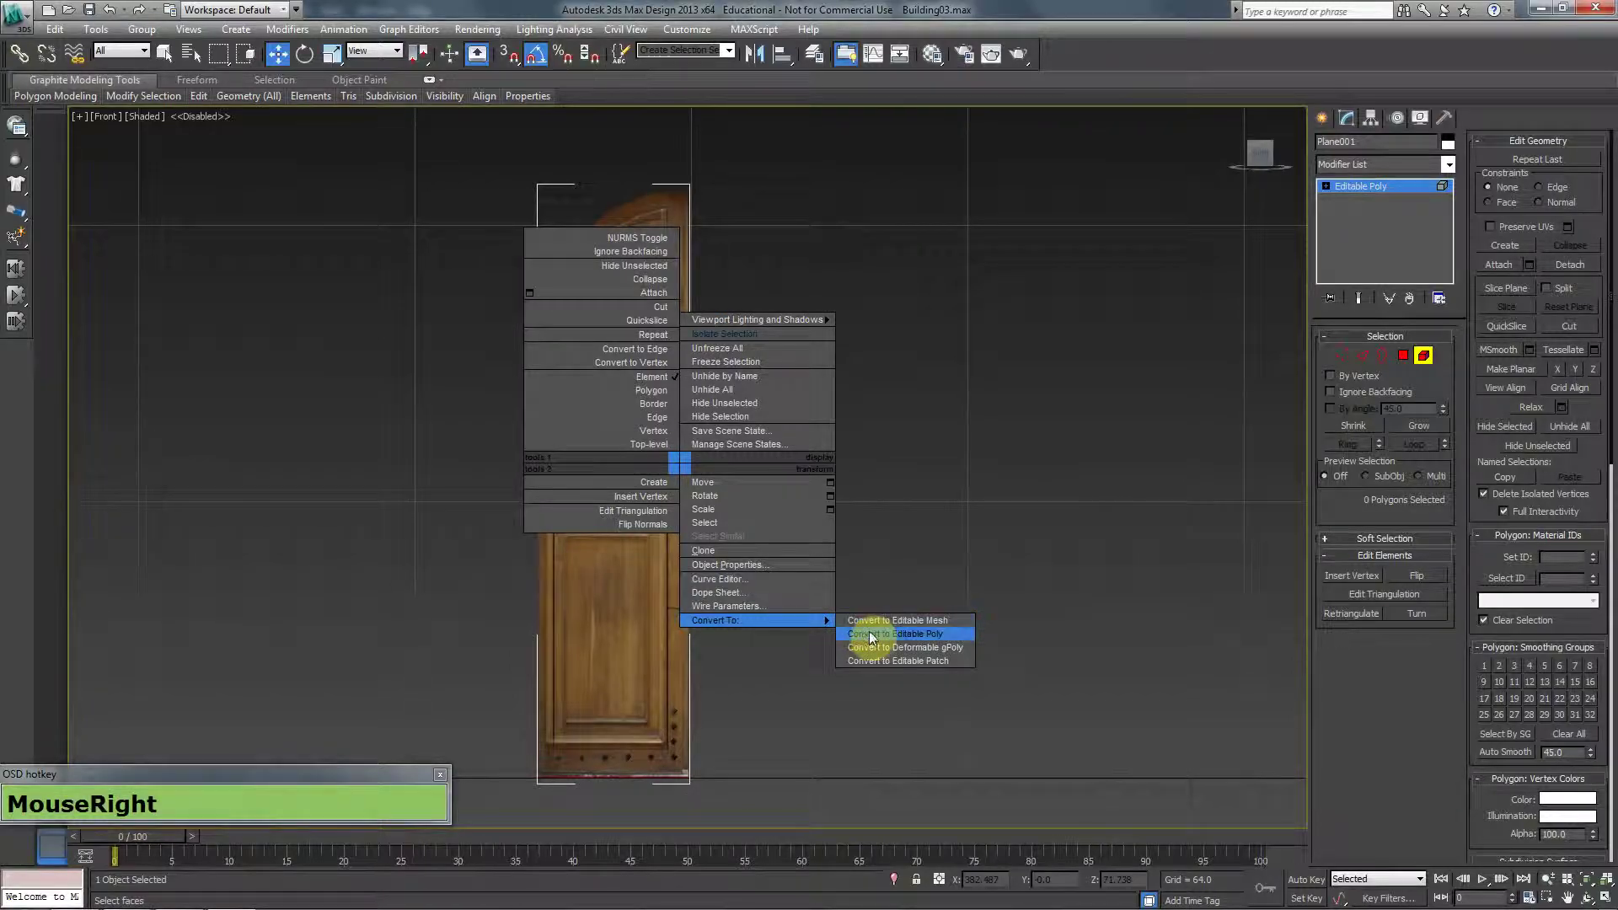
pyautogui.click(872, 634)
# Turn on 3D snapping to grid points and vertices and move only the door's pivot to its bottom-left corner in the front view
pyautogui.scroll(-5, 666, 485)
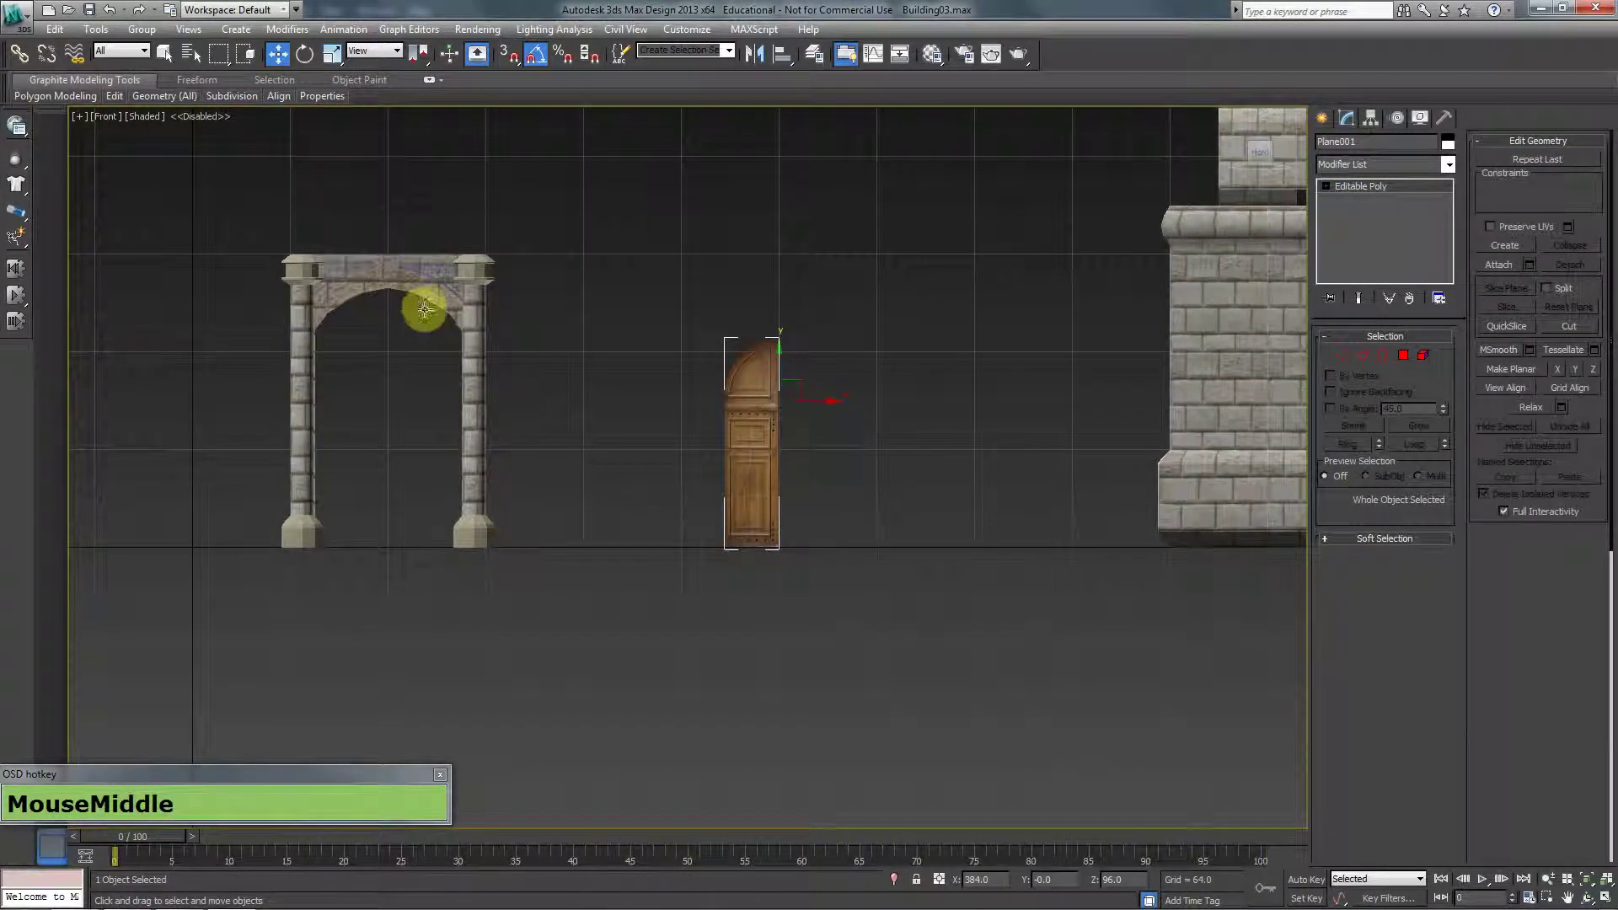
pyautogui.moveTo(745, 545); pyautogui.dragTo(877, 502, button='middle')
pyautogui.scroll(2, 692, 386)
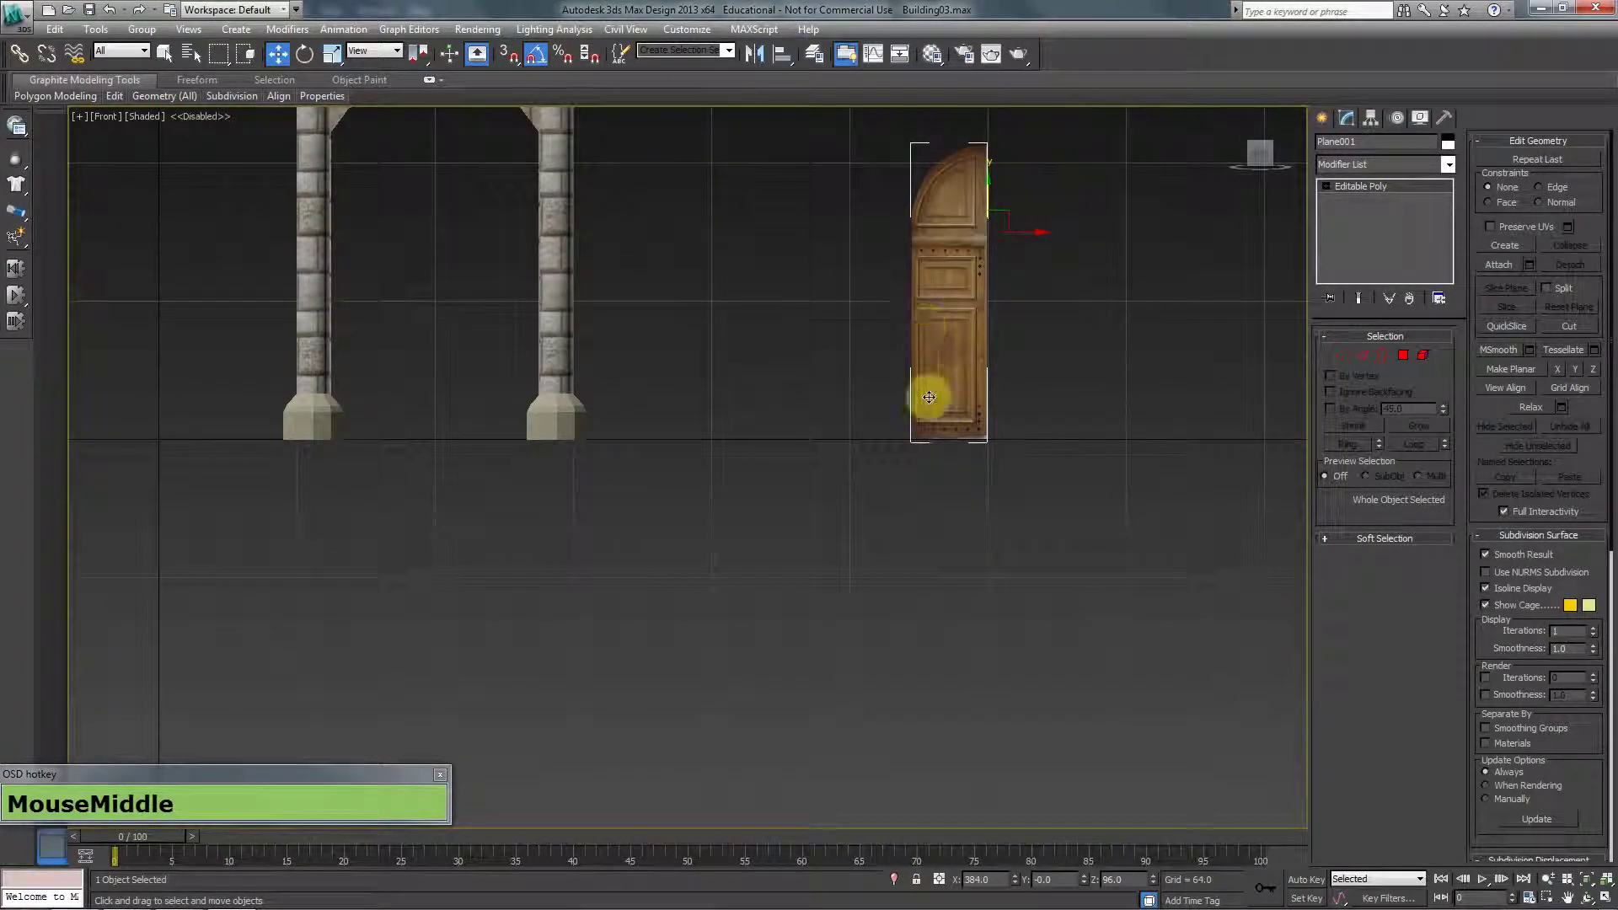
pyautogui.moveTo(871, 405); pyautogui.dragTo(851, 398, button='middle')
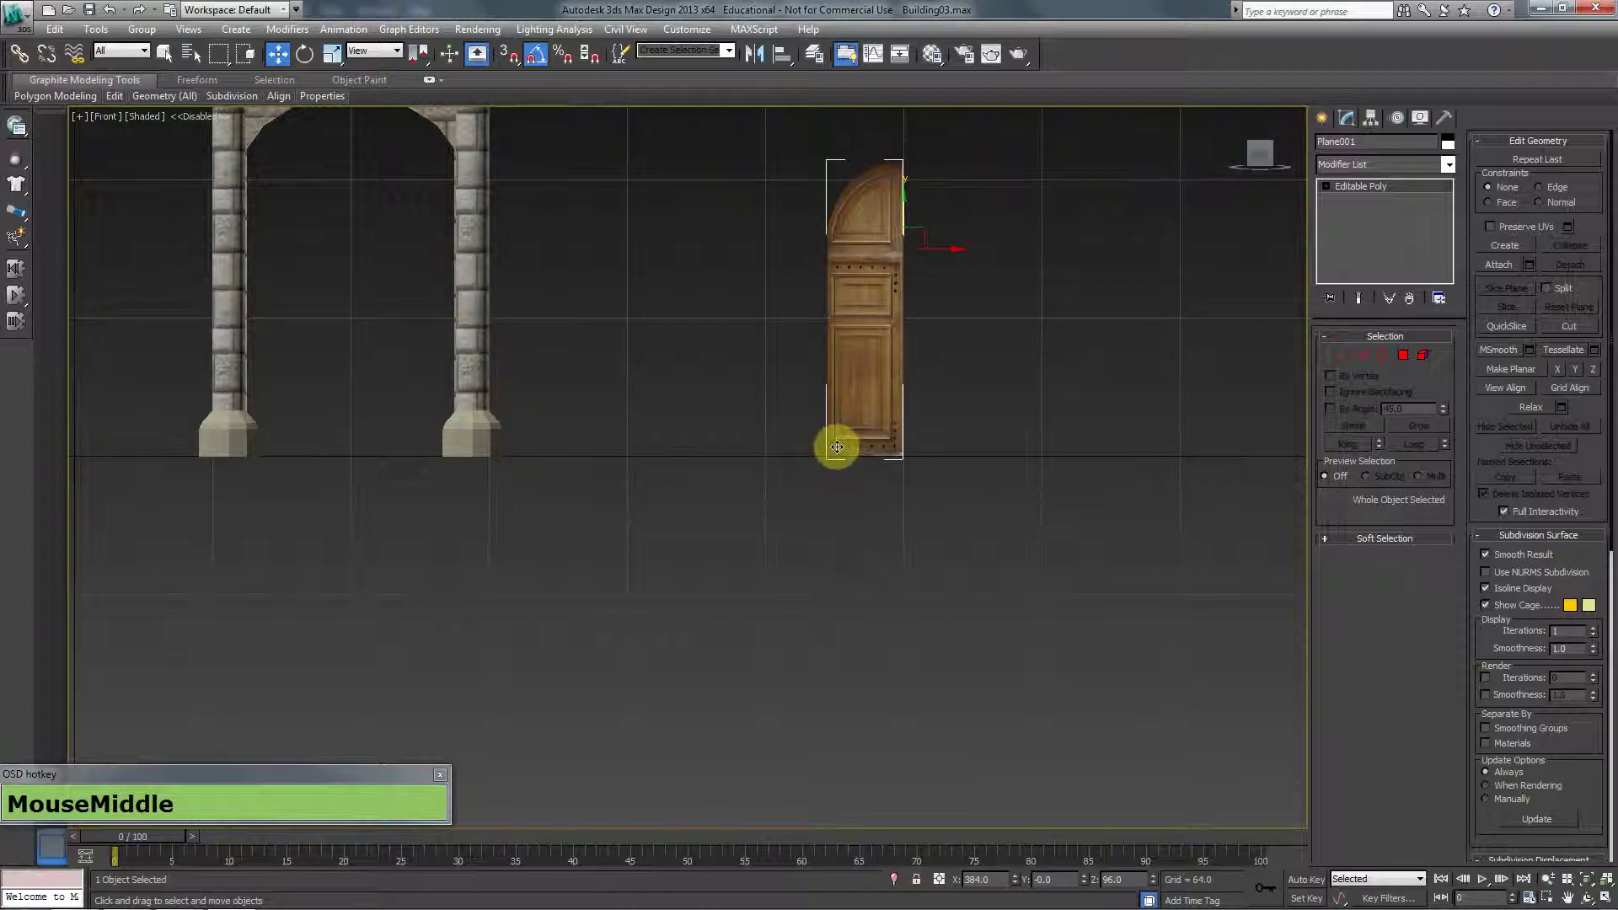
pyautogui.click(1371, 124)
pyautogui.click(1401, 226)
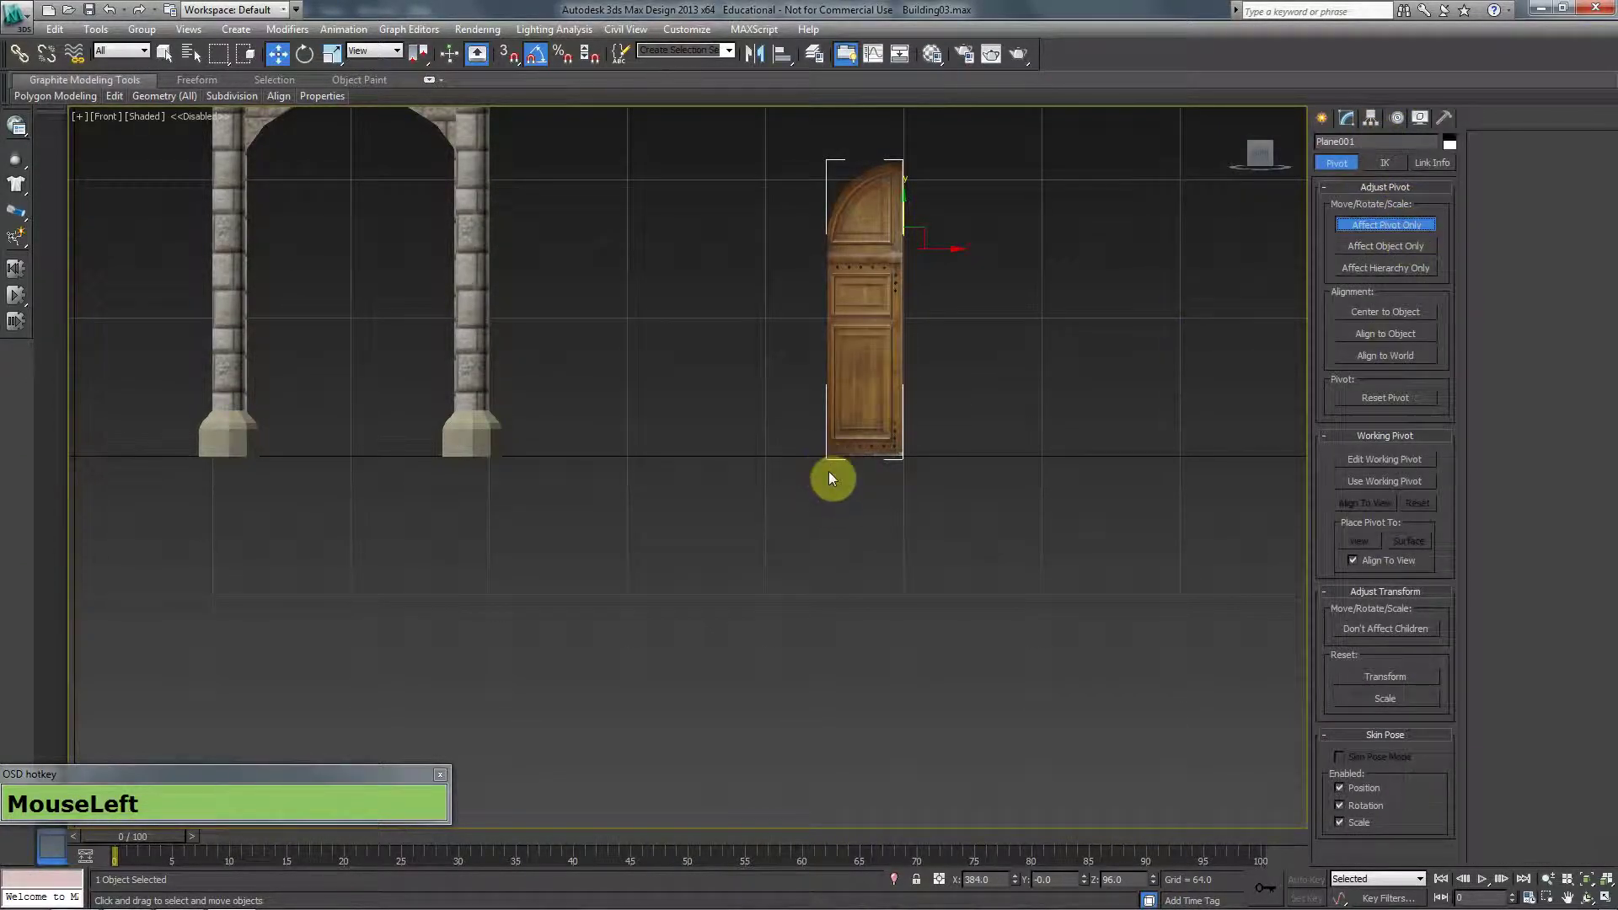
pyautogui.rightClick(514, 57)
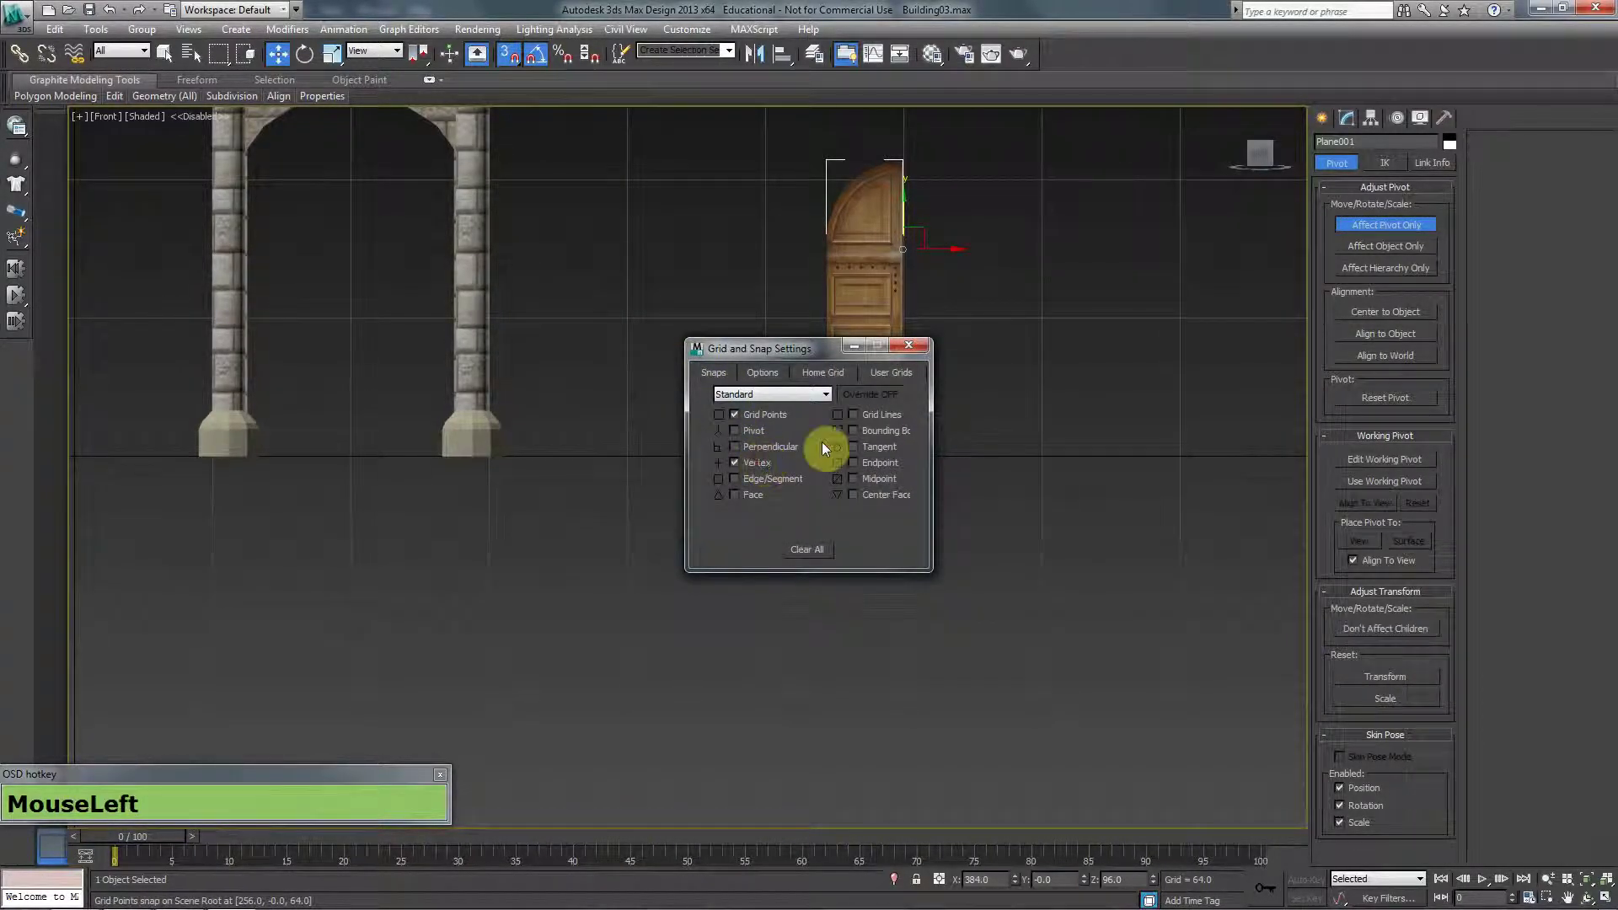
pyautogui.click(908, 348)
pyautogui.moveTo(904, 247); pyautogui.dragTo(824, 453)
# Check the pivot against the door's corner in the top view and stop affecting only the pivot
pyautogui.press('t')
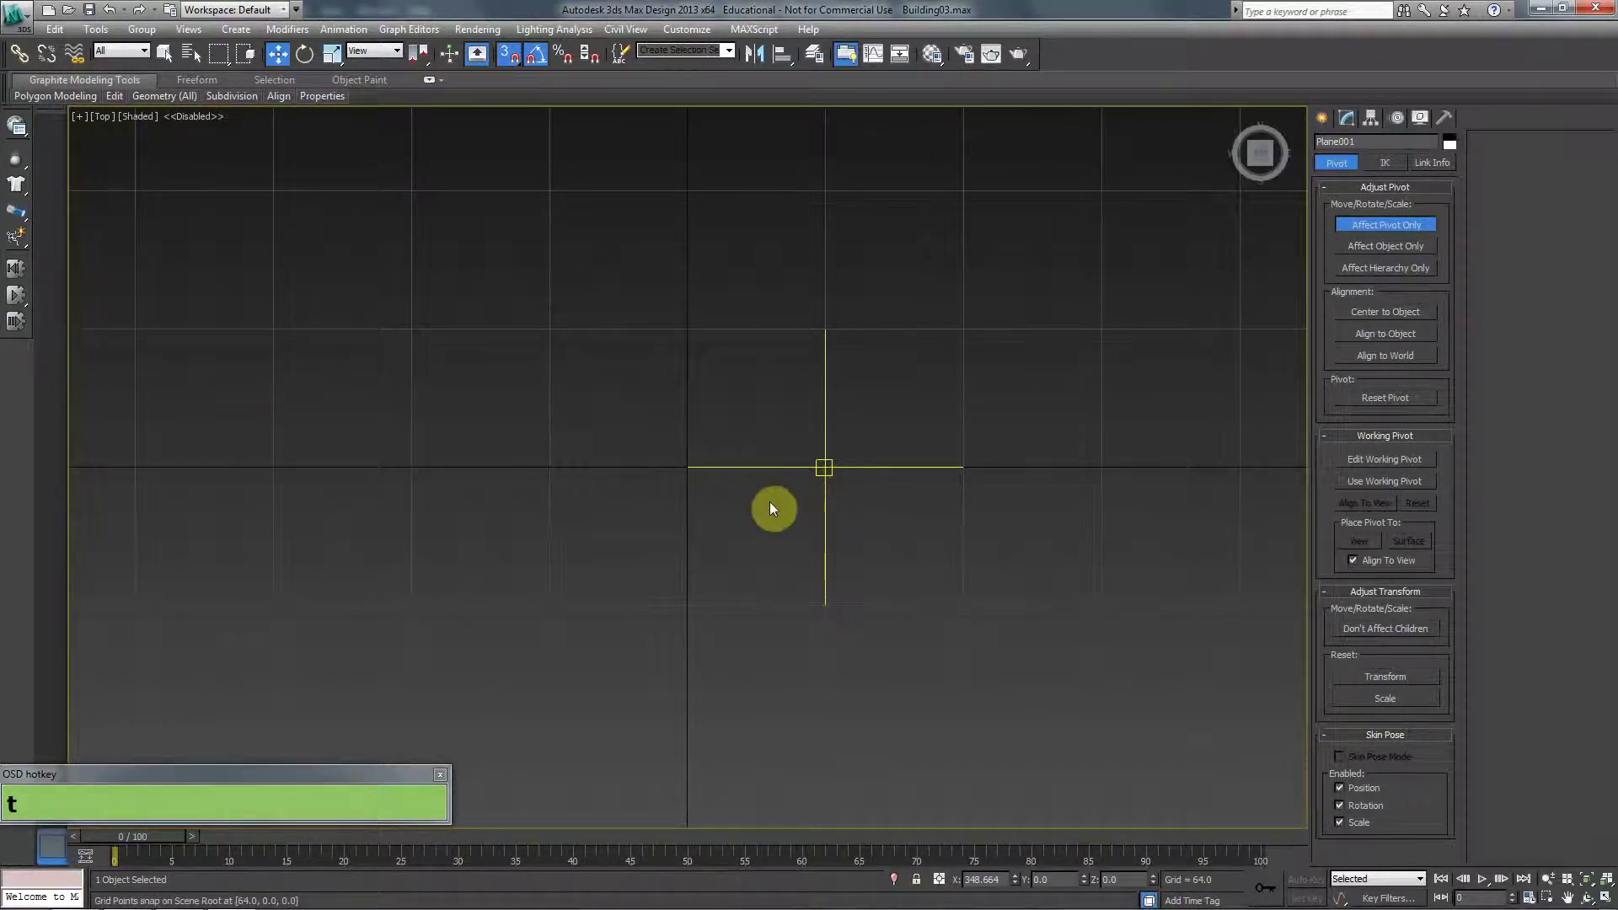
pyautogui.moveTo(770, 508); pyautogui.dragTo(736, 460, button='middle')
pyautogui.scroll(-3, 567, 495)
pyautogui.scroll(4, 632, 458)
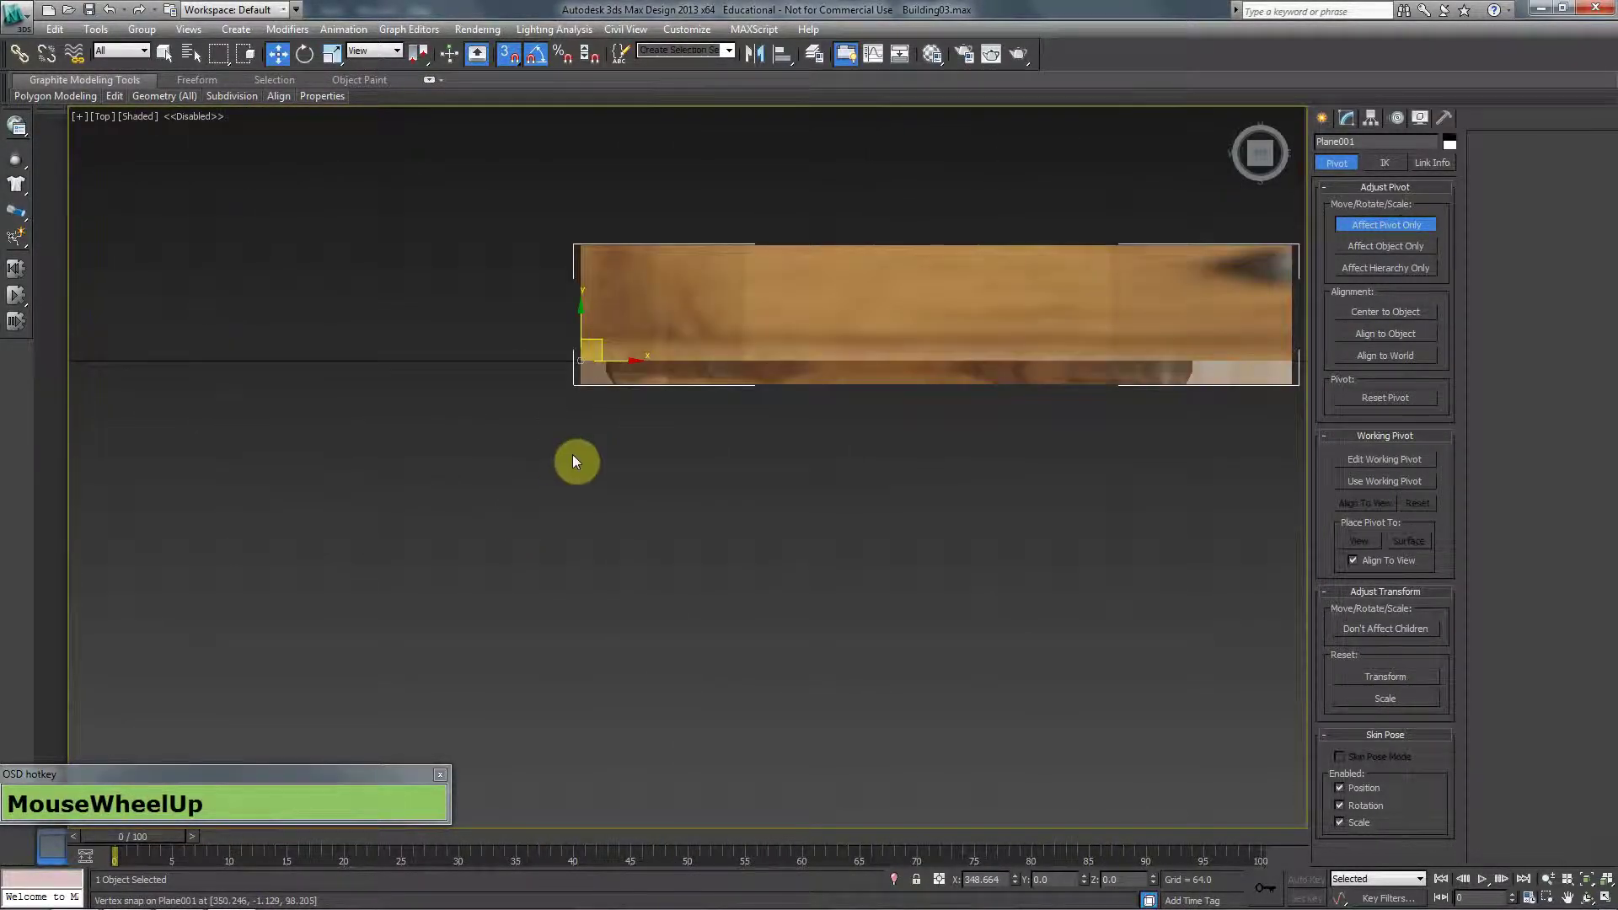
pyautogui.press('F3')
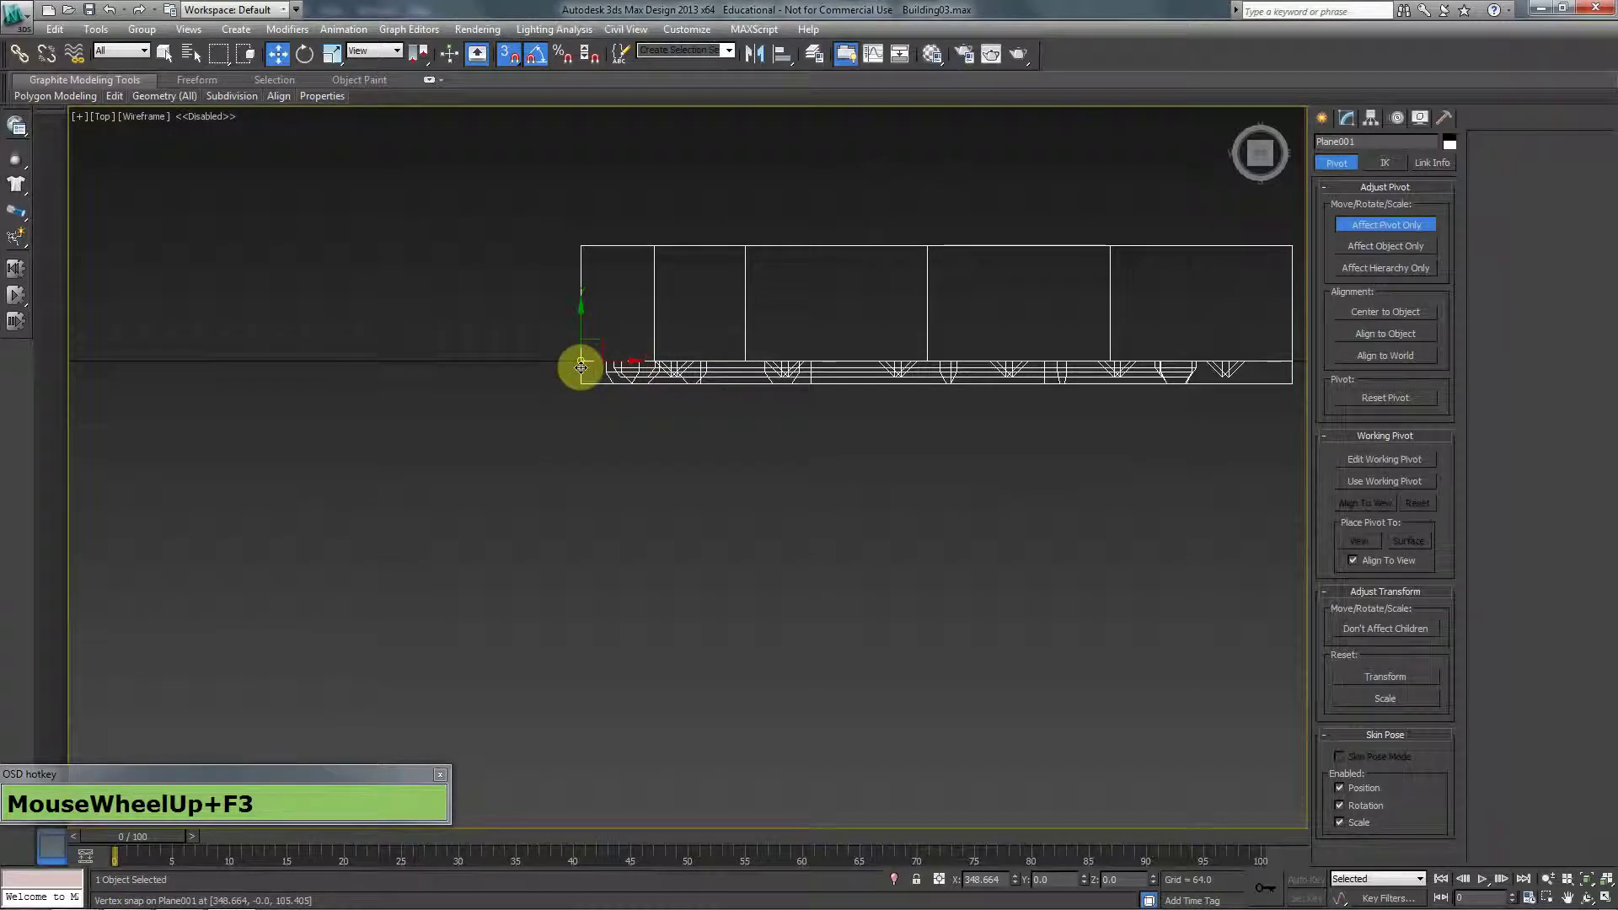
pyautogui.press('F3')
pyautogui.click(1396, 240)
pyautogui.scroll(-3, 767, 420)
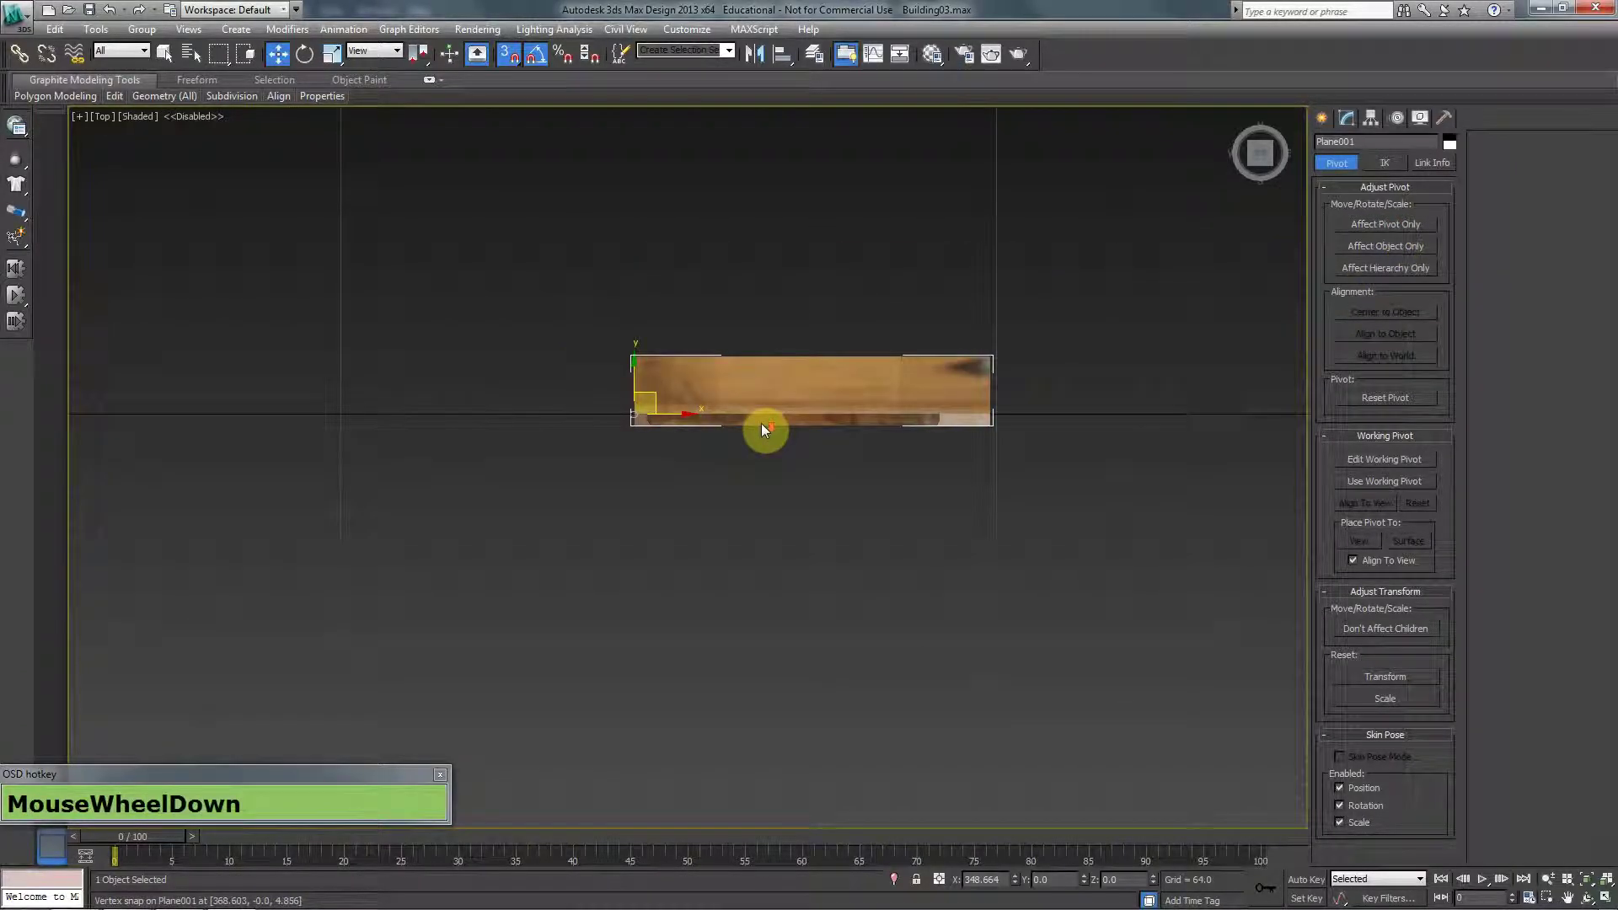
# Move the door in the front view into the stone arch, beside the base of the left column
pyautogui.press('f')
pyautogui.scroll(5, 632, 453)
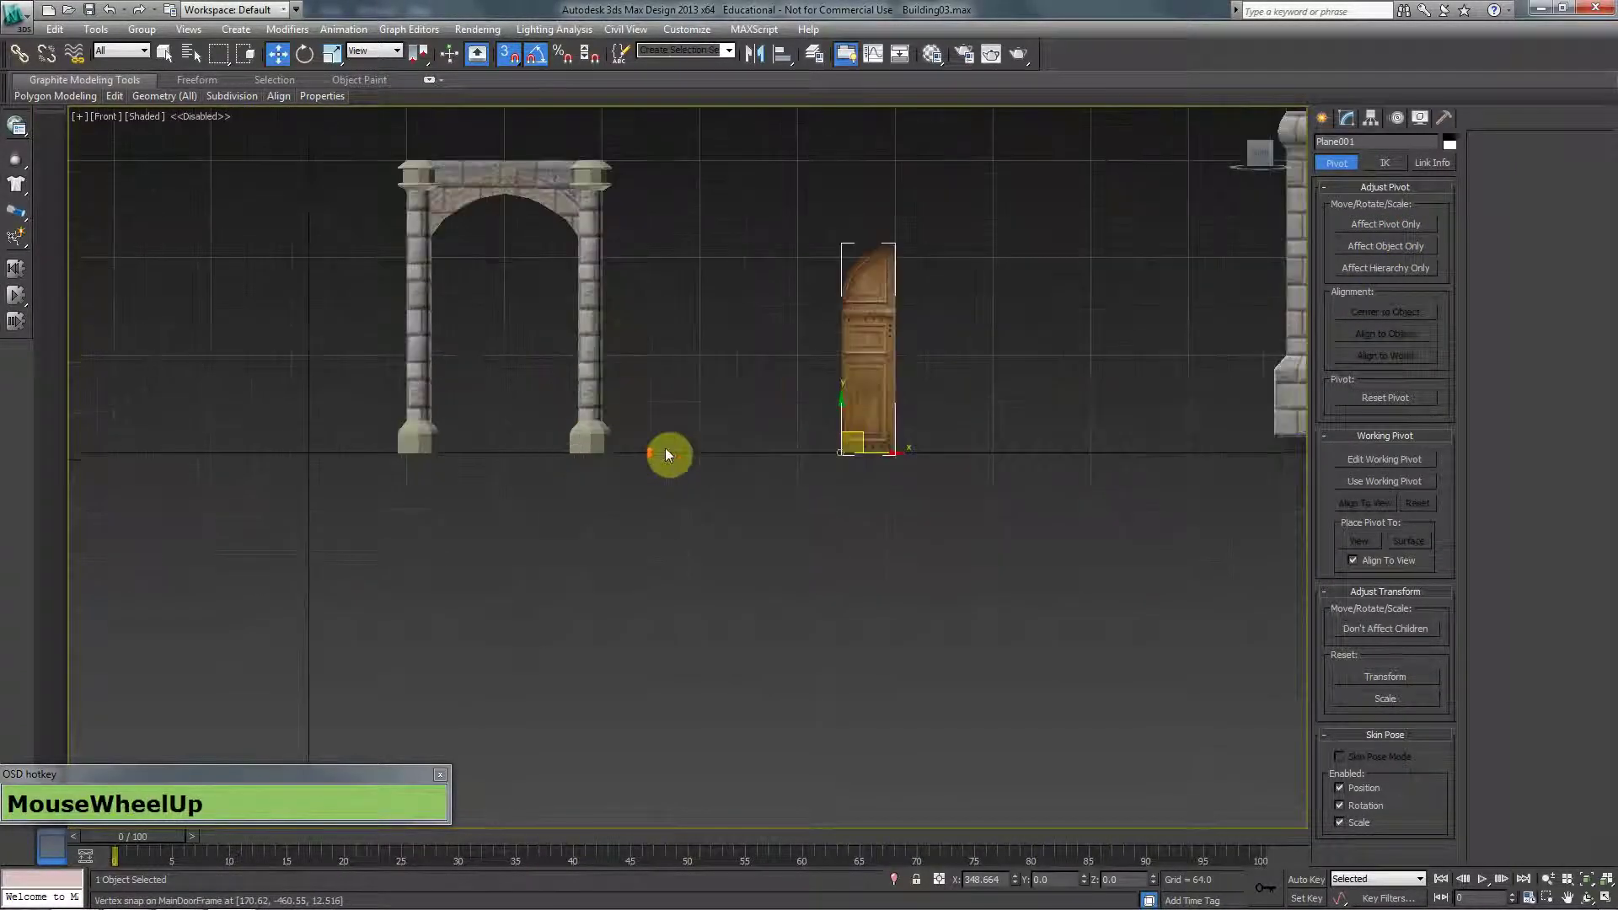
pyautogui.moveTo(853, 440); pyautogui.dragTo(442, 451)
pyautogui.scroll(5, 567, 433)
# In wireframe, snap the door's hinge edge to the inner edge of the left column's shaft and restore shaded display
pyautogui.press('F3')
pyautogui.moveTo(481, 459); pyautogui.dragTo(634, 495, button='middle')
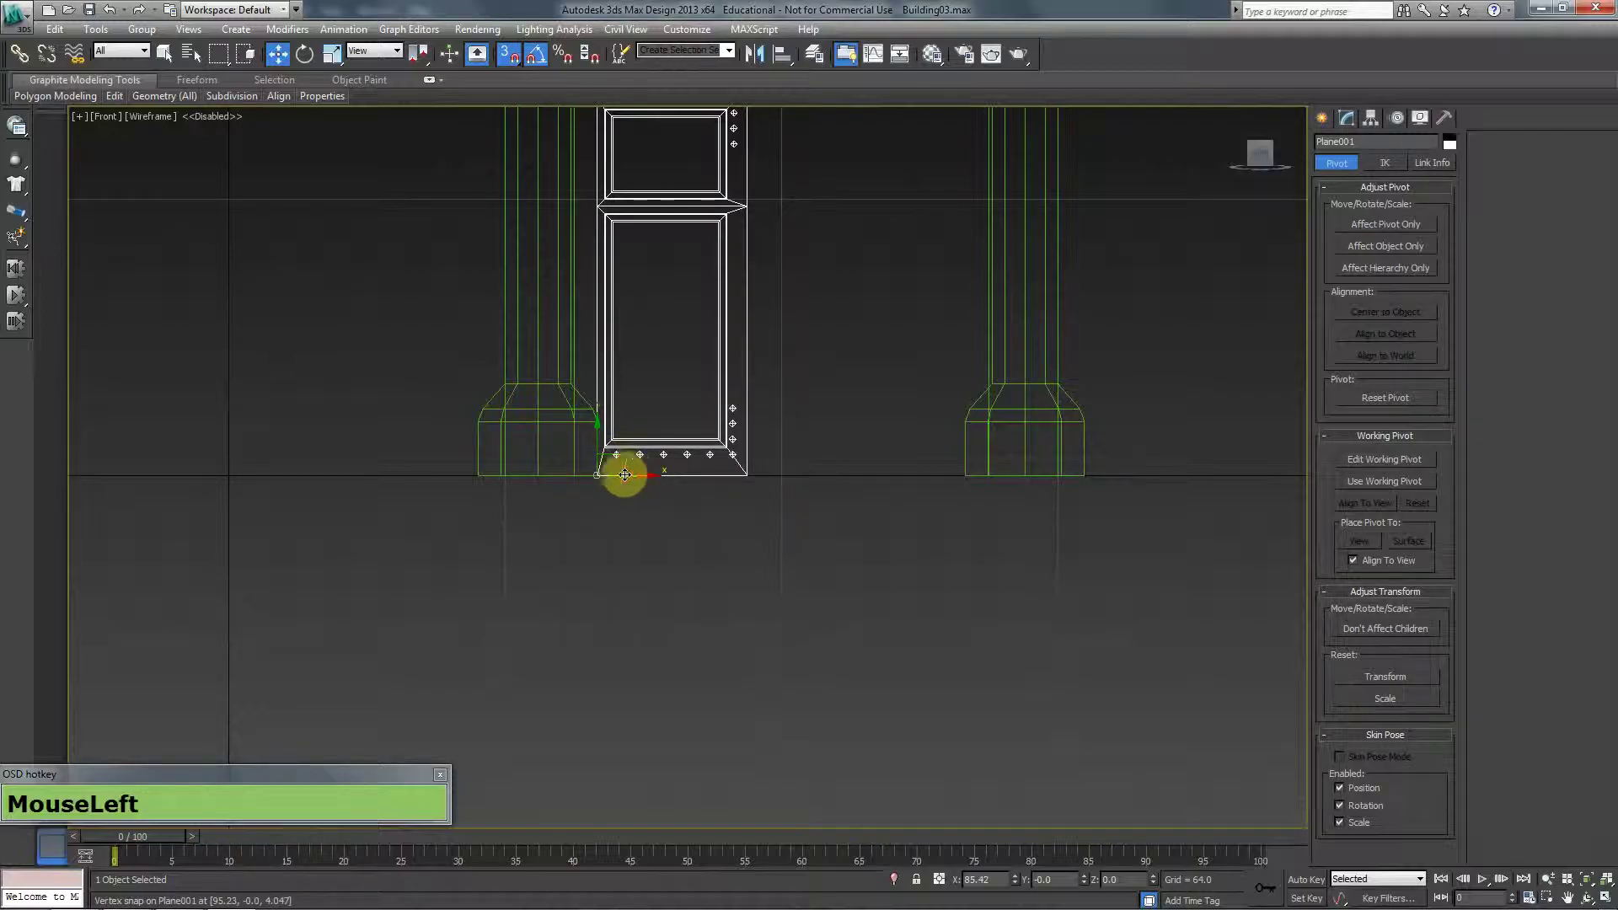
pyautogui.moveTo(624, 475); pyautogui.dragTo(573, 476)
pyautogui.press('F3')
pyautogui.moveTo(614, 372); pyautogui.dragTo(621, 671, button='middle')
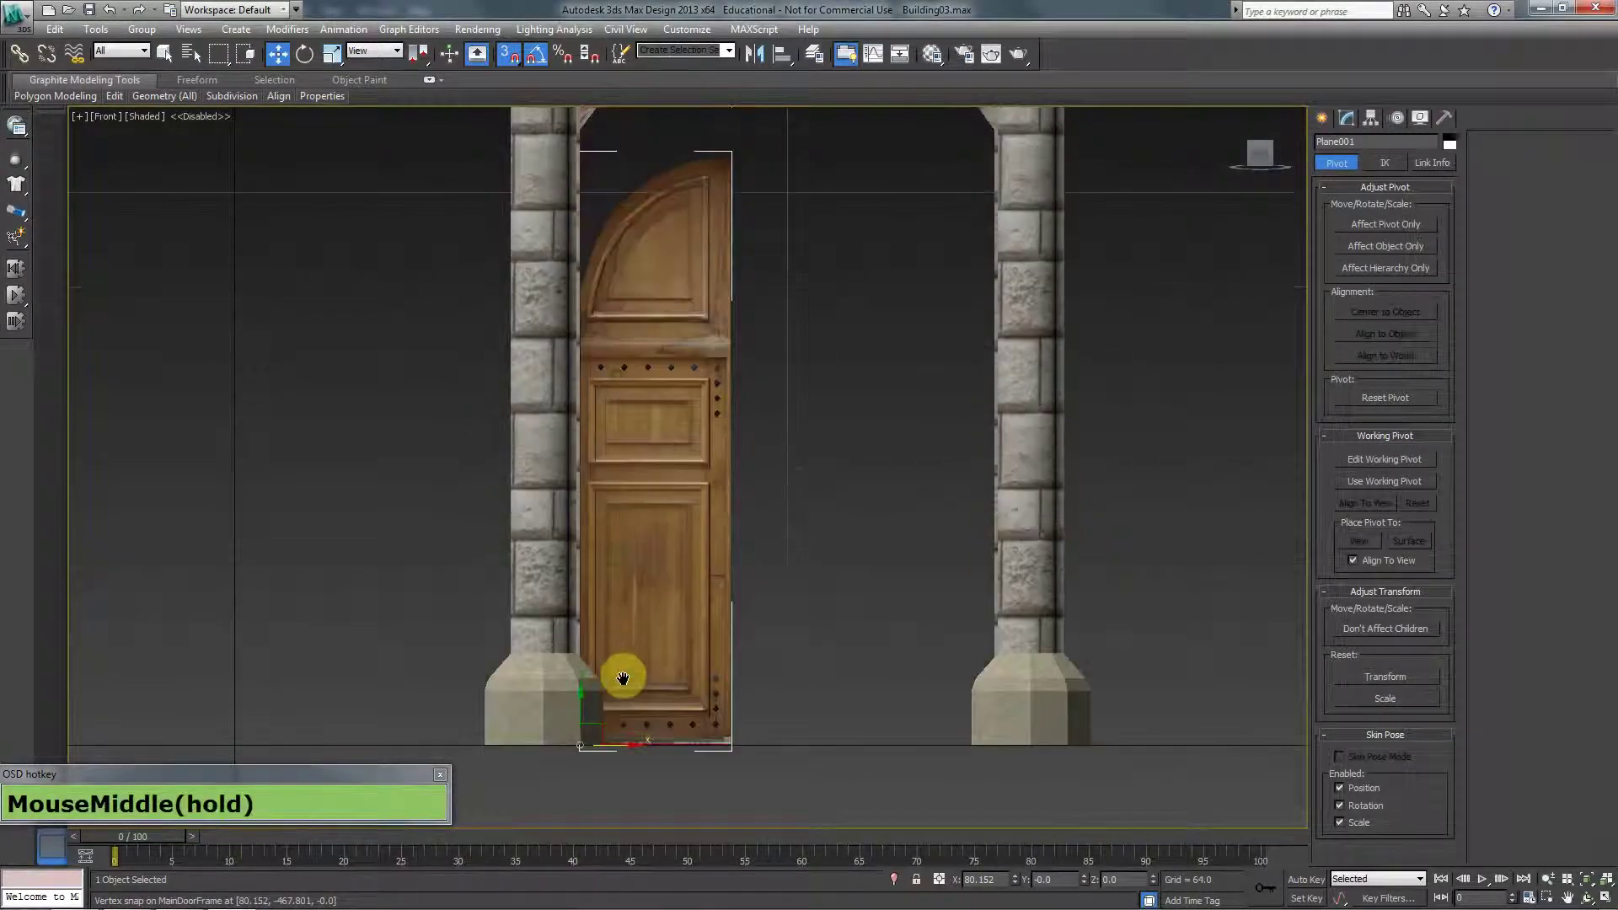
pyautogui.scroll(-3, 668, 483)
pyautogui.scroll(1, 668, 484)
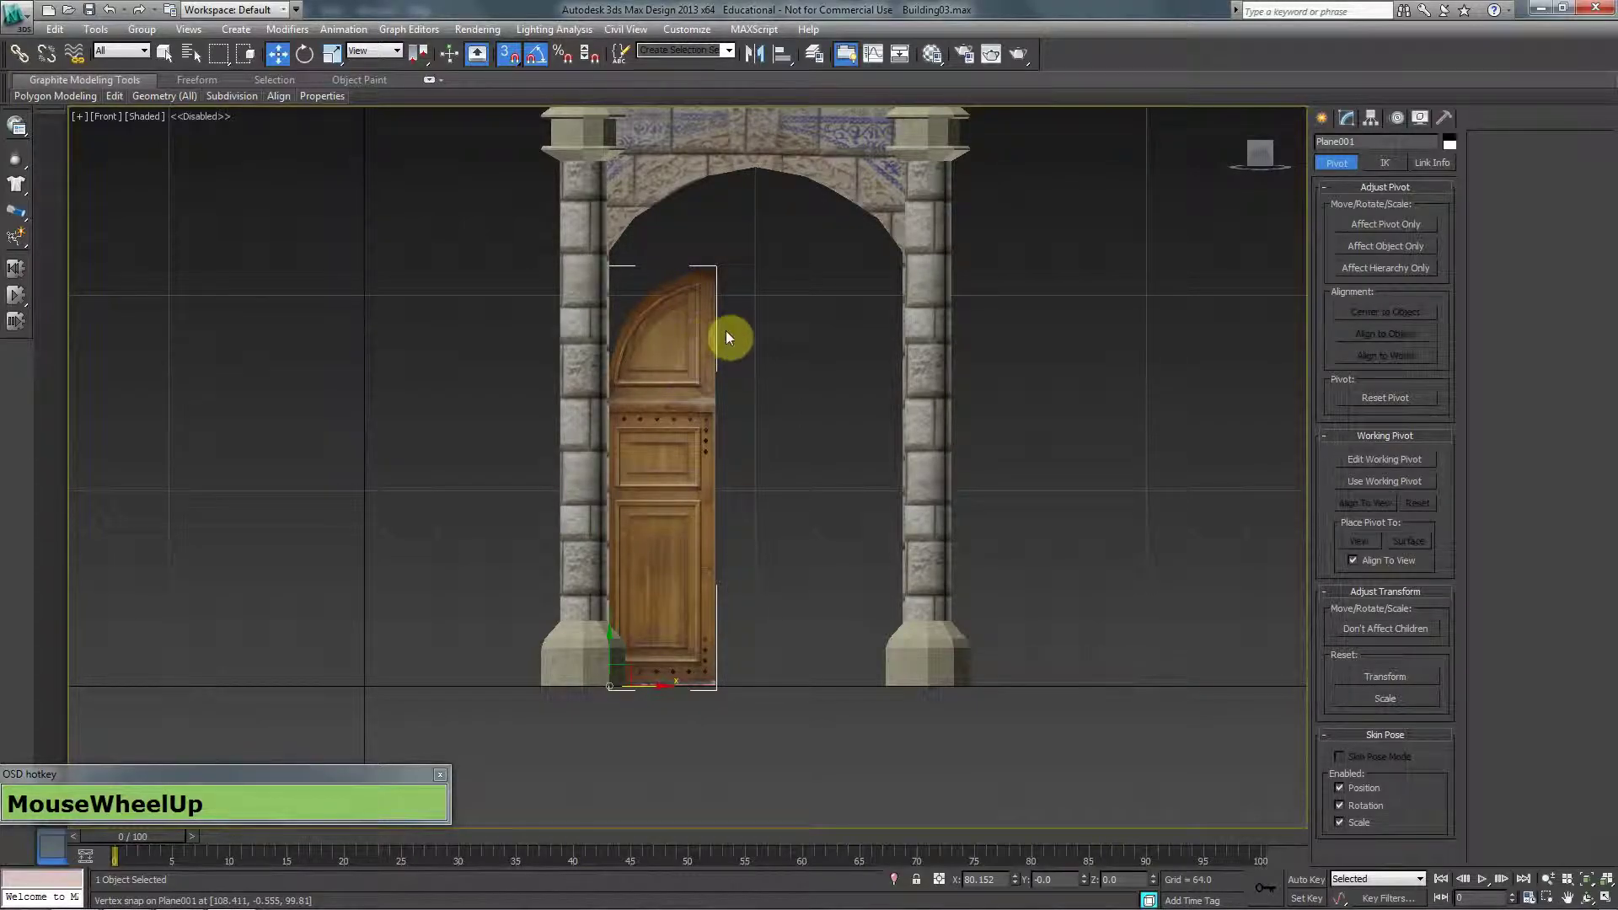
# Scale the door to about 123% uniformly and about 137% in width so it fills the arch's left half in the front view
pyautogui.press('r')
pyautogui.moveTo(612, 683); pyautogui.dragTo(600, 662)
pyautogui.moveTo(715, 415); pyautogui.dragTo(697, 422, button='middle')
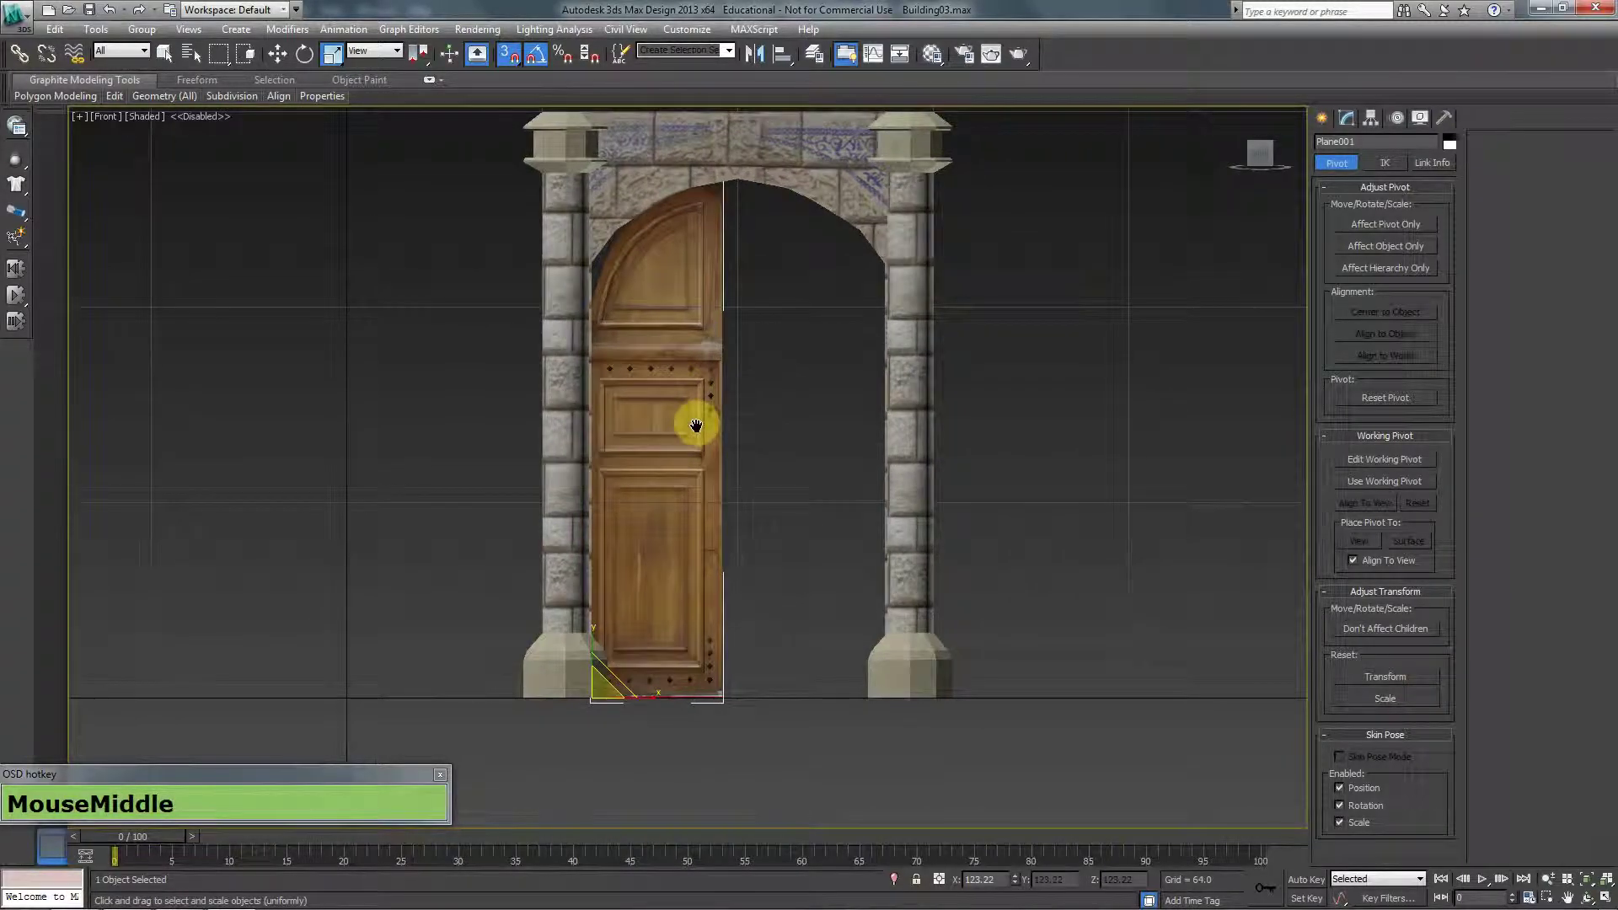
pyautogui.moveTo(656, 697); pyautogui.dragTo(662, 698)
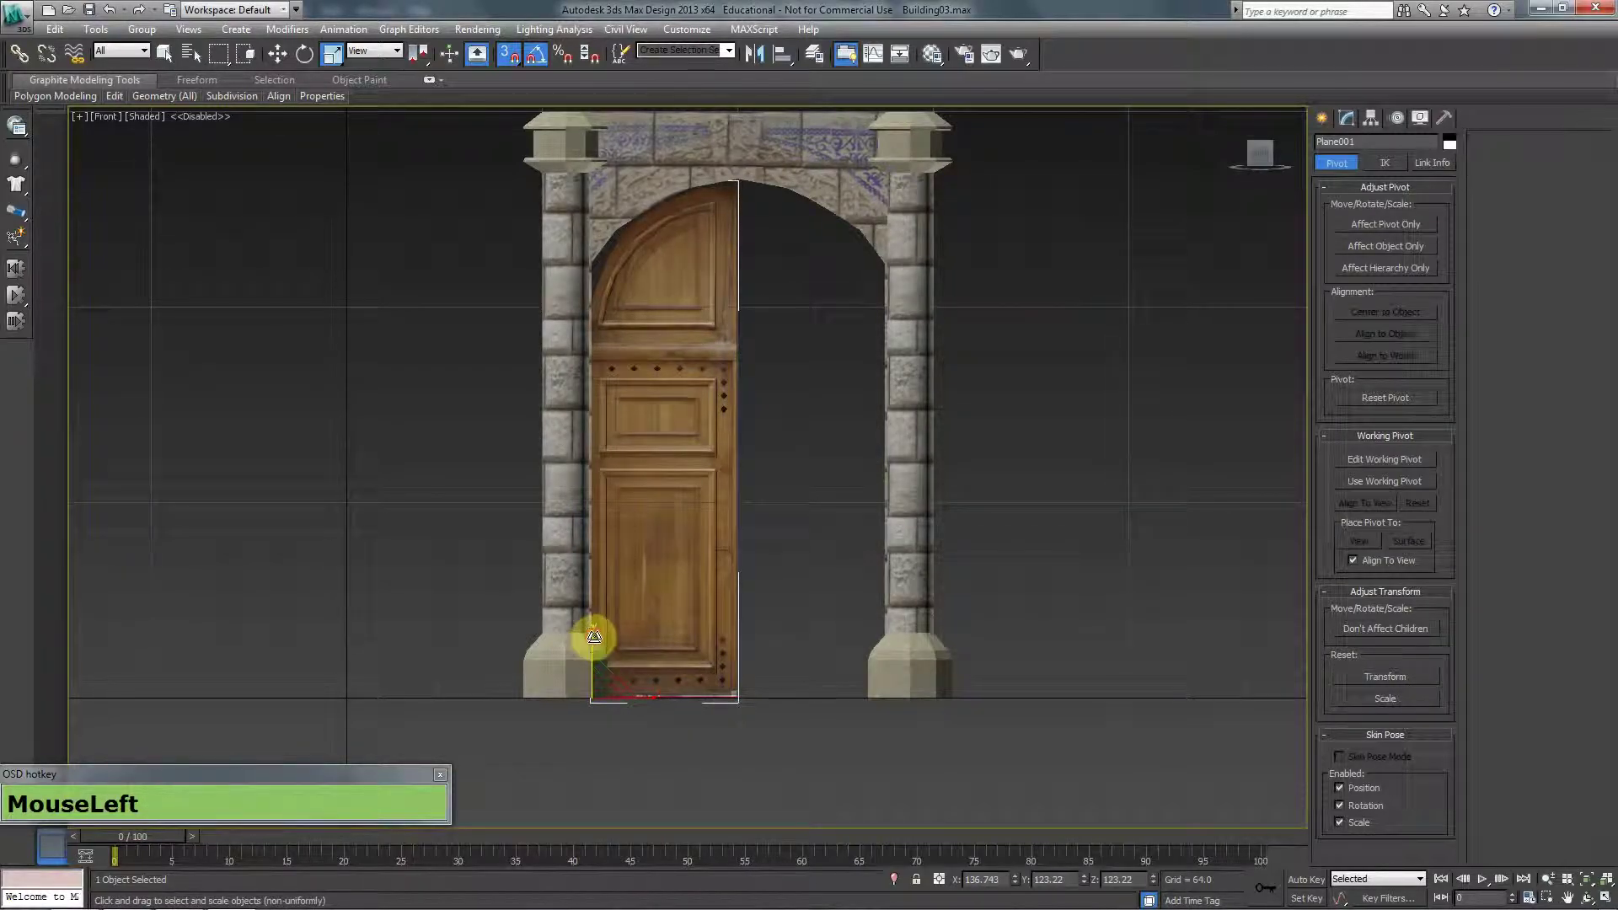
pyautogui.moveTo(594, 636); pyautogui.dragTo(592, 634)
pyautogui.hotkey('ctrl', 'z')
# At vertex level with edged faces shown, move the vertices of the door's curved top edge onto the stone arch's outline
pyautogui.middleClick(680, 505)
pyautogui.scroll(3, 700, 570)
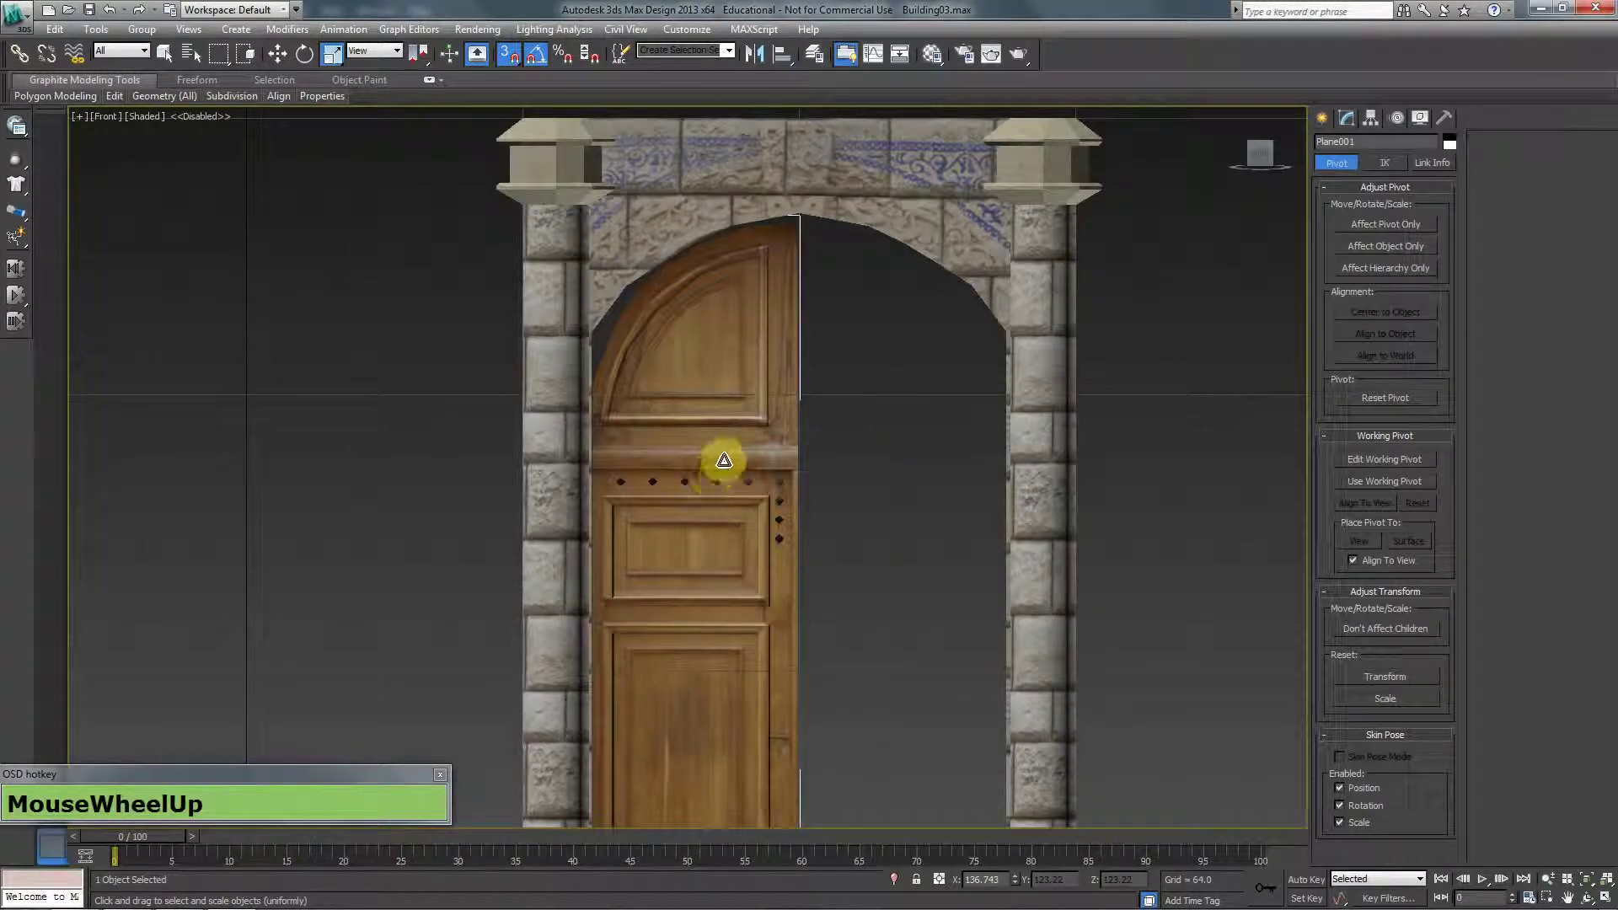
pyautogui.press('1')
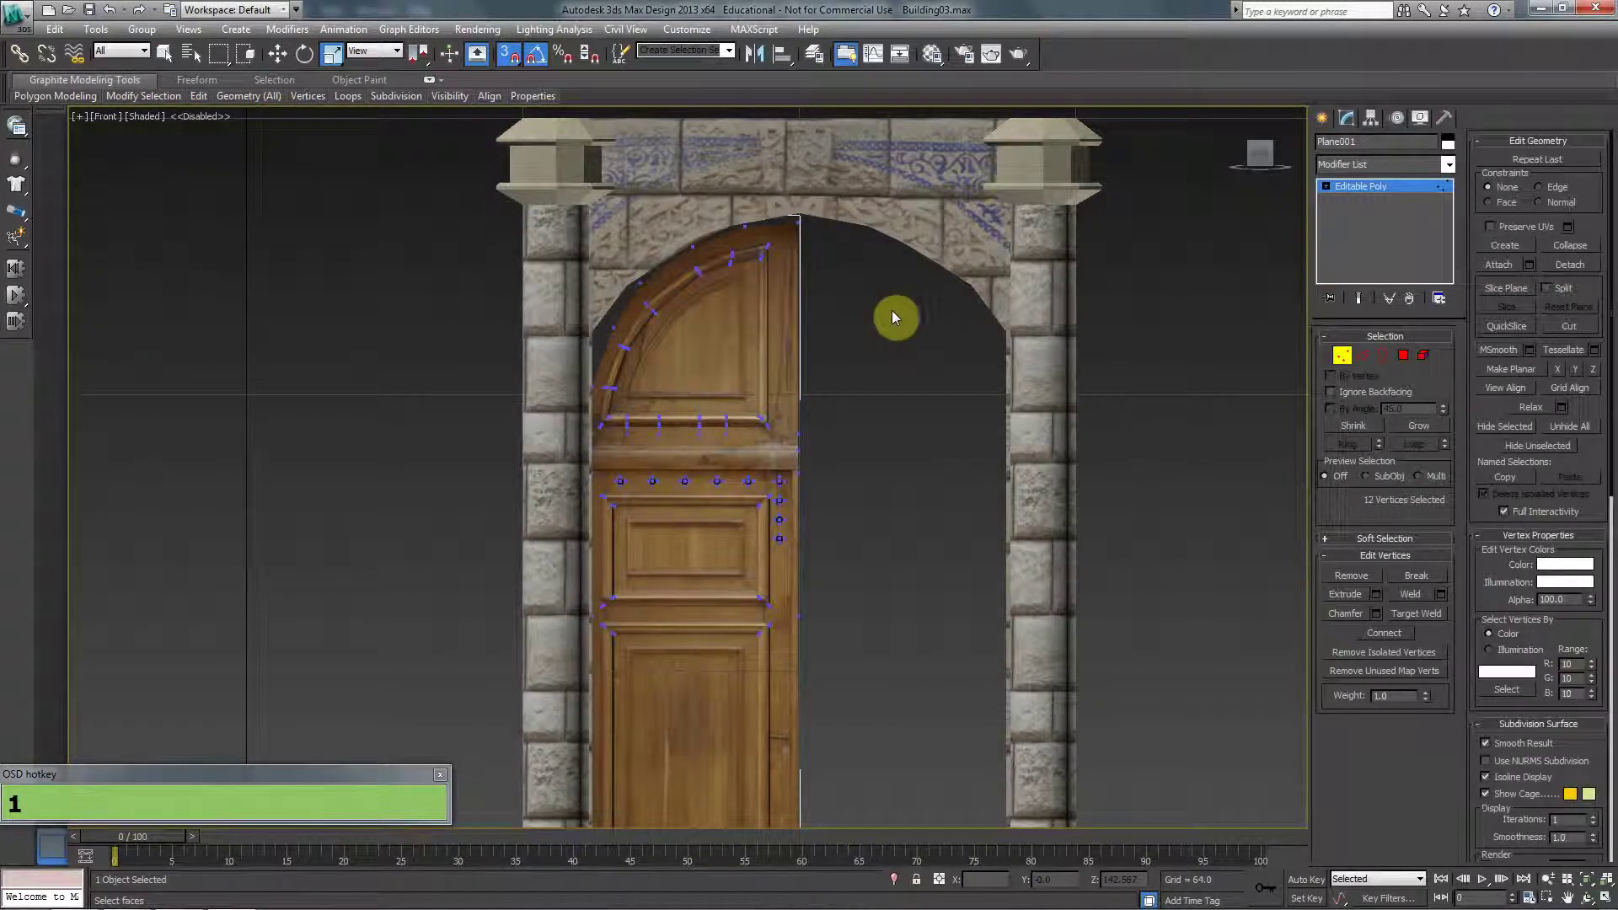
pyautogui.middleClick(826, 361)
pyautogui.scroll(3, 830, 477)
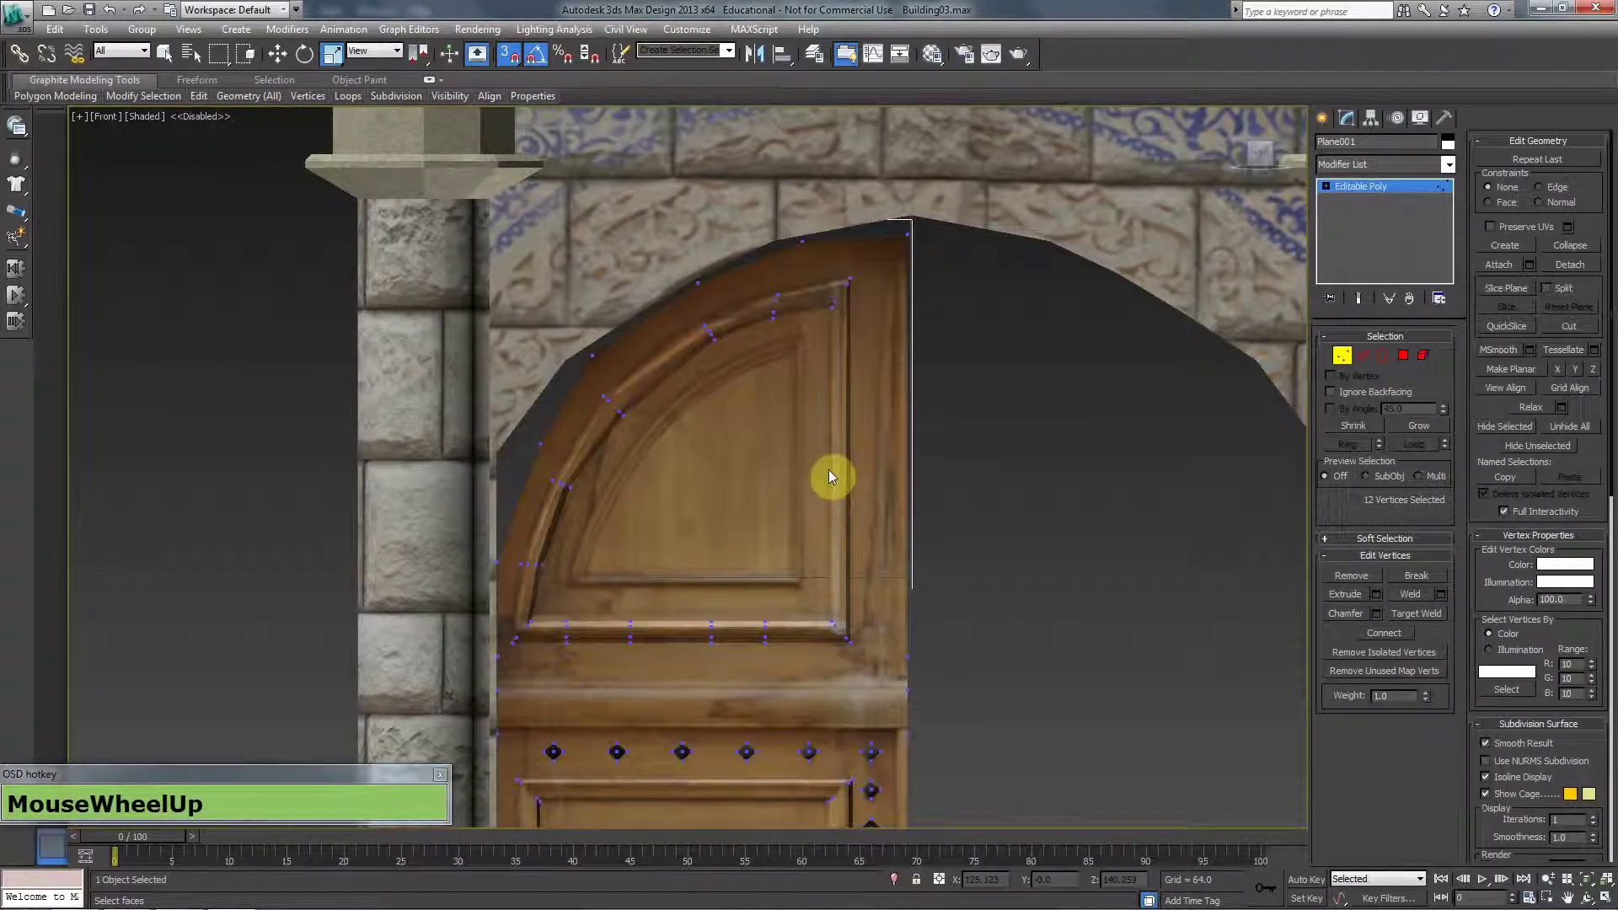
pyautogui.press('F3')
pyautogui.press('F3')
pyautogui.press('F3')
pyautogui.moveTo(893, 260); pyautogui.dragTo(917, 272, button='middle')
pyautogui.press('F3')
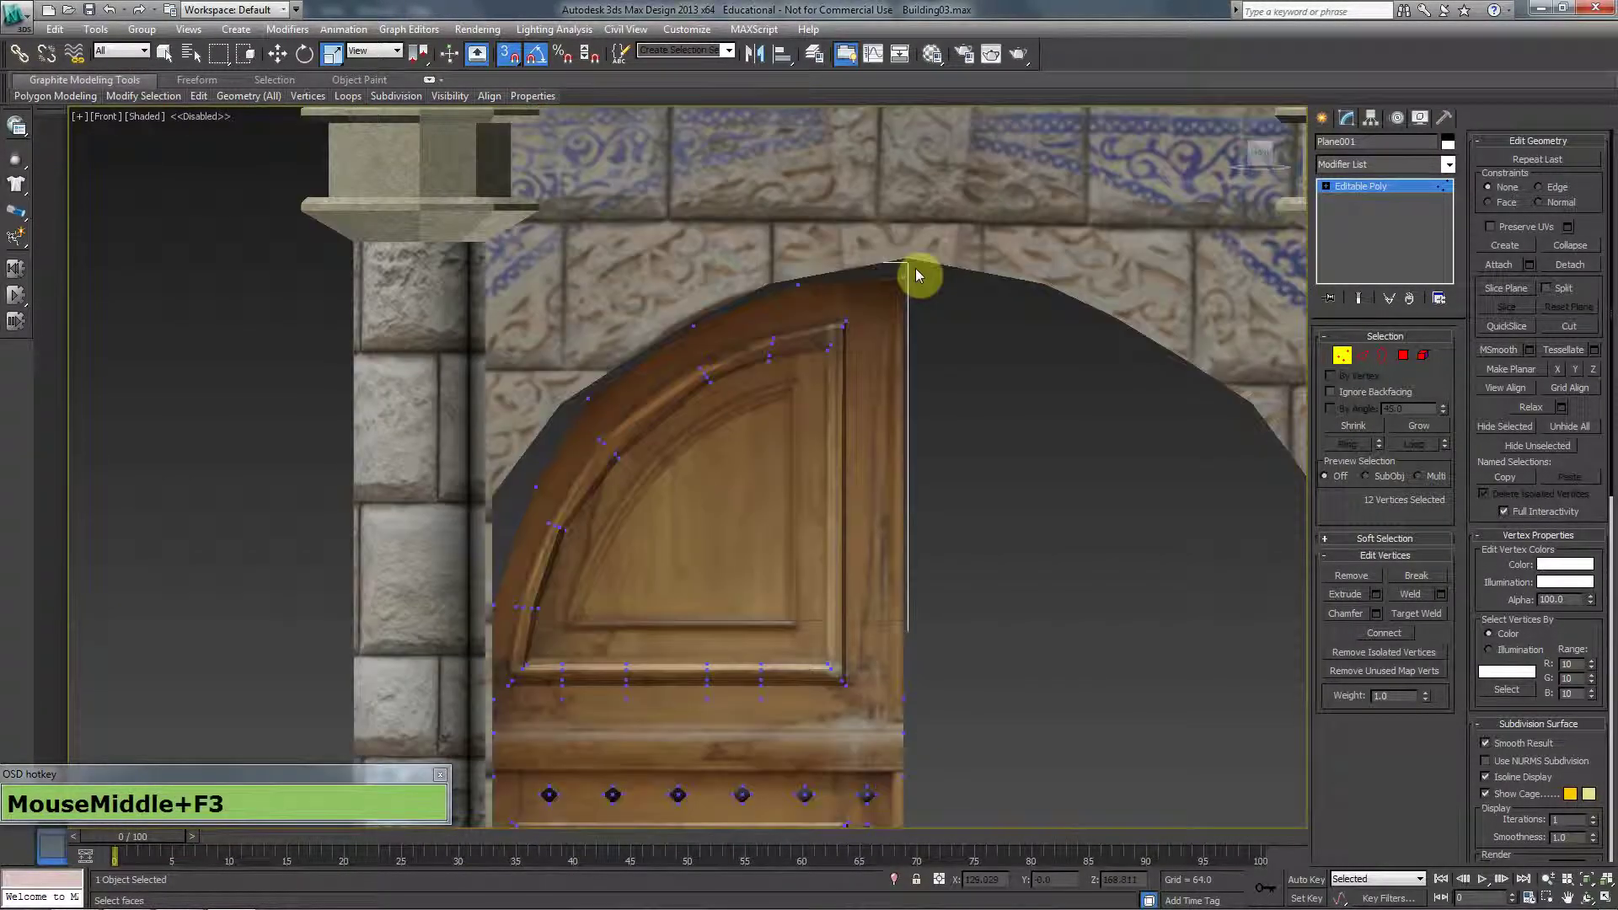
pyautogui.press('F4')
pyautogui.click(916, 268)
pyautogui.press('w')
pyautogui.moveTo(922, 268); pyautogui.dragTo(489, 441)
pyautogui.hotkey('ctrl', 'z')
pyautogui.hotkey('ctrl', 'z')
pyautogui.press('s')
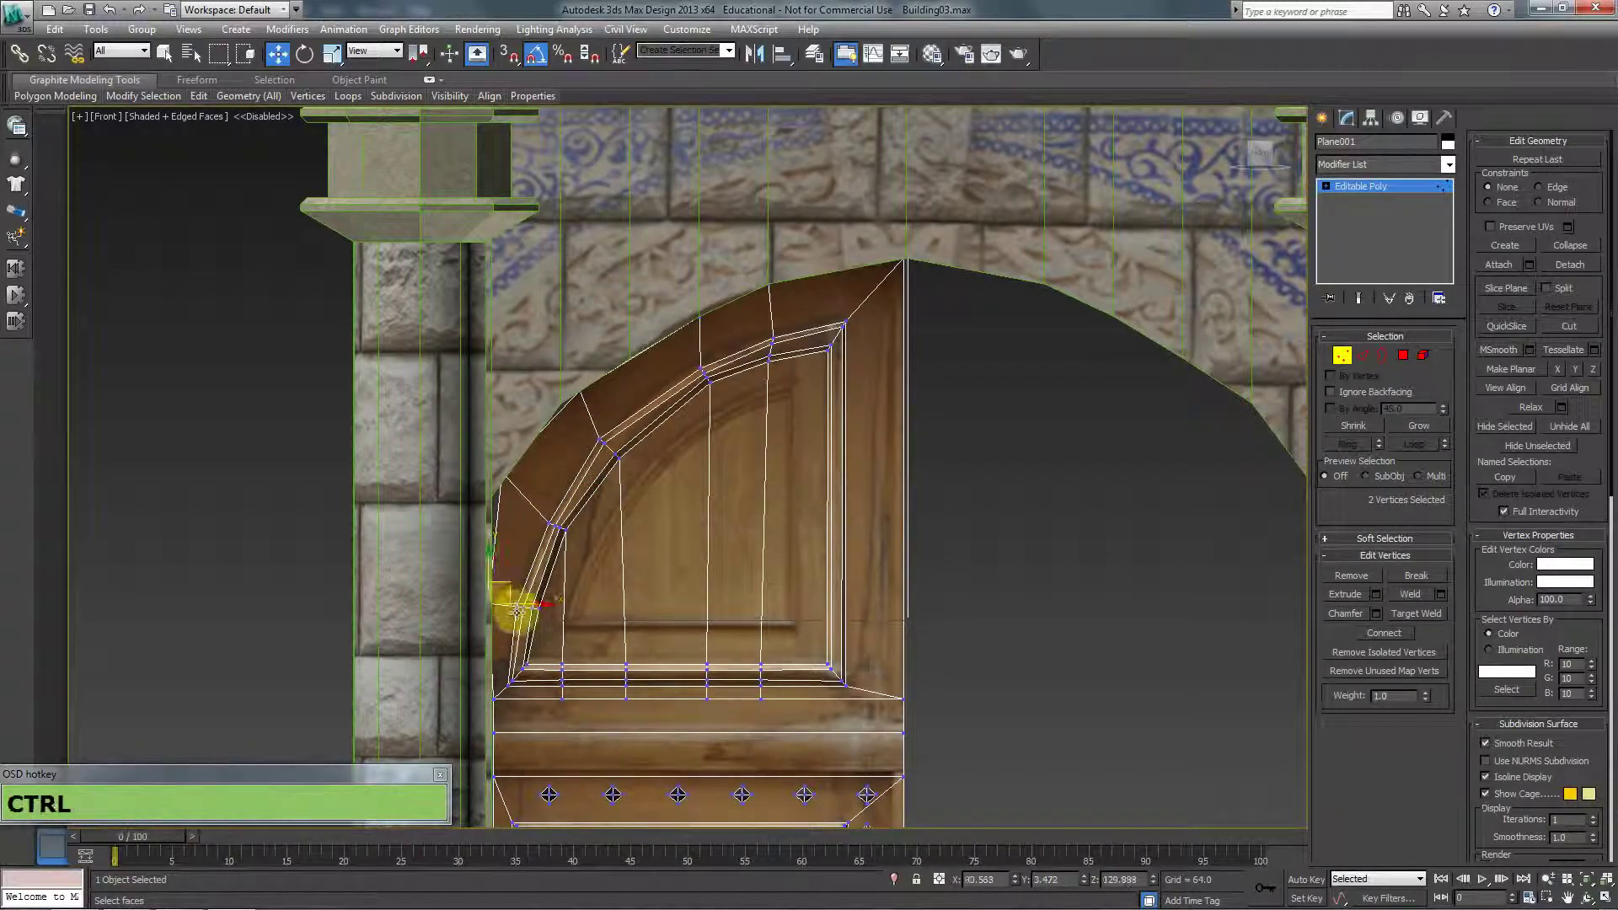
# In wireframe, snap the vertex pair at the lower start of the door's curve horizontally onto the hinge edge line
pyautogui.moveTo(509, 613); pyautogui.dragTo(632, 517, button='middle')
pyautogui.scroll(-3, 548, 581)
pyautogui.press('F3')
pyautogui.moveTo(549, 582); pyautogui.dragTo(604, 407, button='middle')
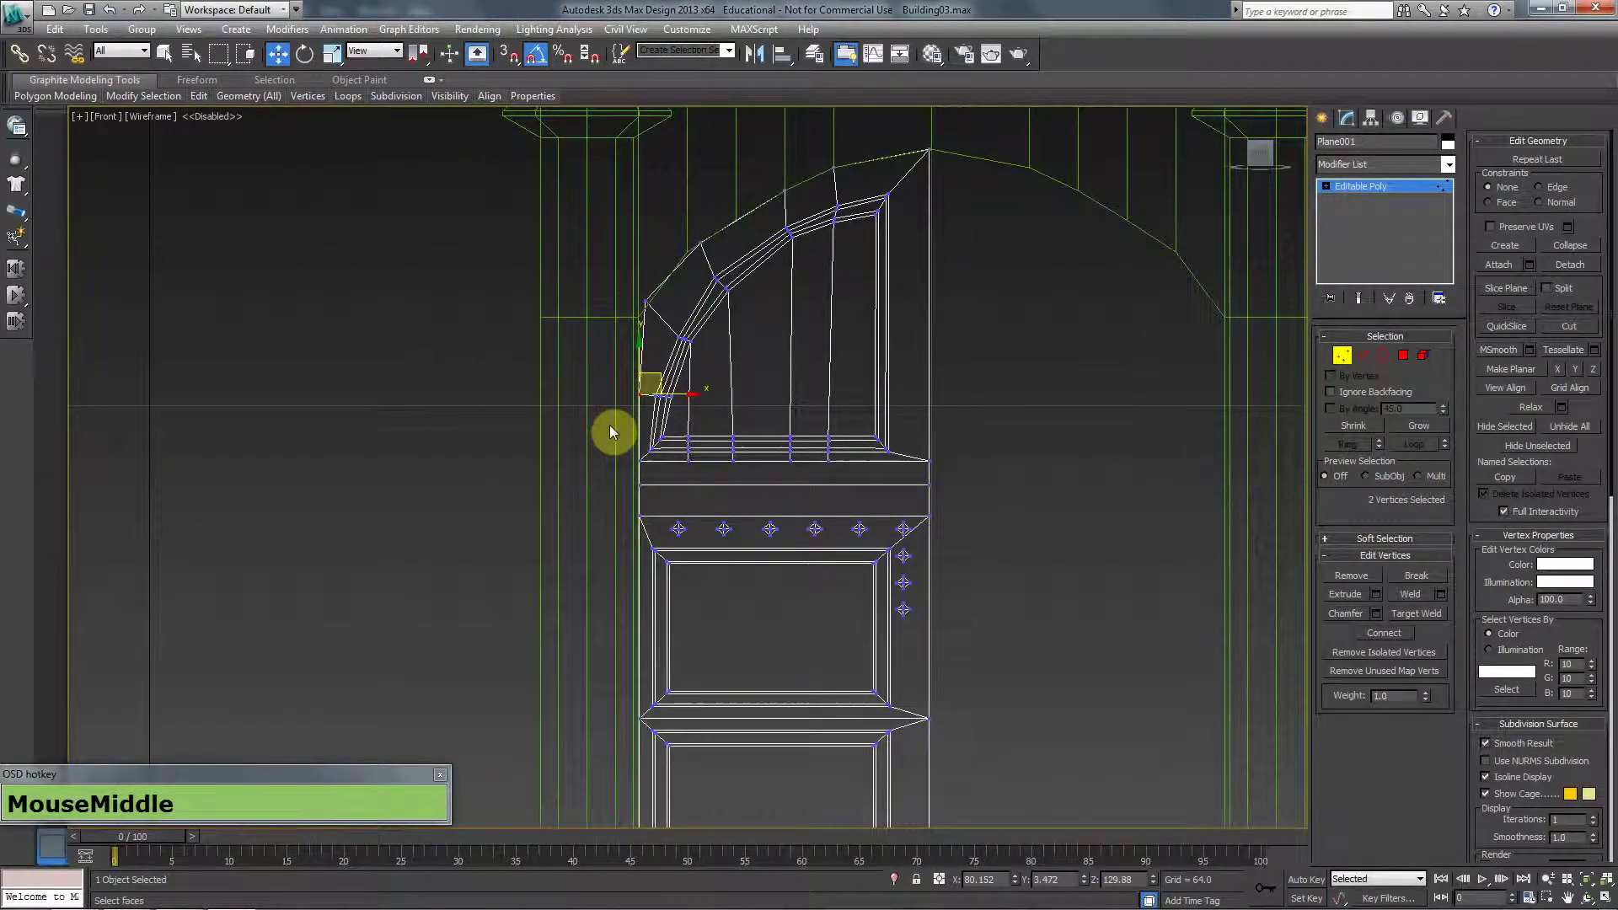
pyautogui.scroll(-2, 609, 424)
pyautogui.moveTo(621, 530)
pyautogui.mouseDown(button='middle')
pyautogui.moveTo(632, 402)
pyautogui.moveTo(668, 415)
pyautogui.moveTo(662, 348)
pyautogui.moveTo(621, 441)
pyautogui.moveTo(604, 643)
pyautogui.mouseUp(button='middle')
pyautogui.scroll(-2, 637, 377)
pyautogui.press('F3')
pyautogui.scroll(5, 668, 375)
pyautogui.scroll(4, 661, 365)
pyautogui.press('F3')
pyautogui.click(531, 473)
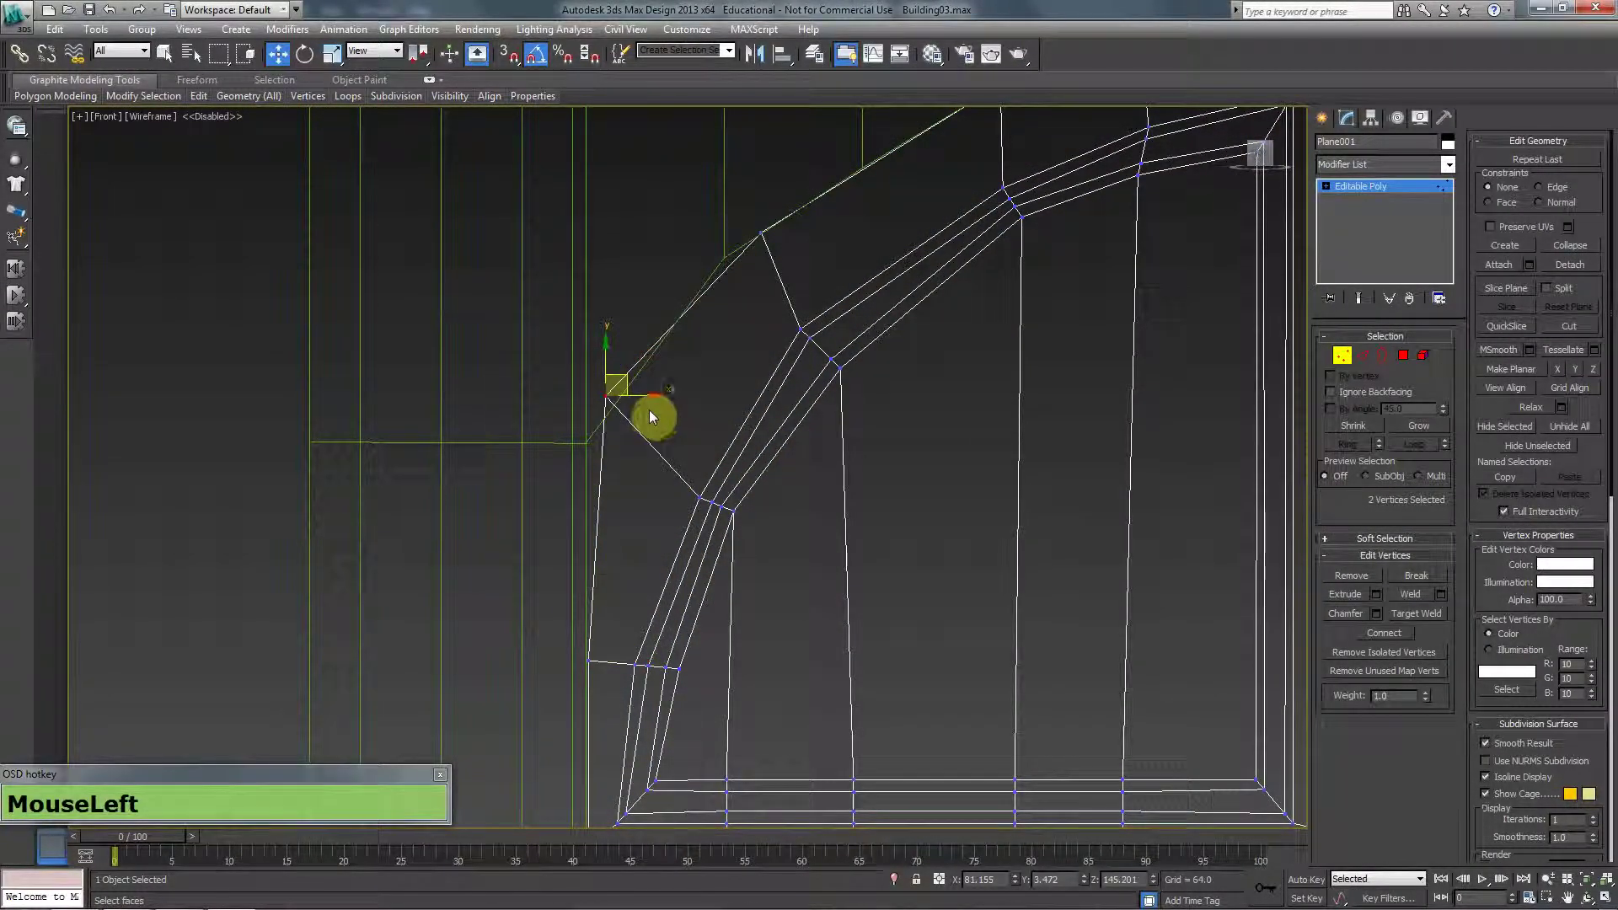
pyautogui.moveTo(592, 558); pyautogui.dragTo(623, 615)
pyautogui.press('s')
pyautogui.moveTo(633, 405); pyautogui.dragTo(596, 656)
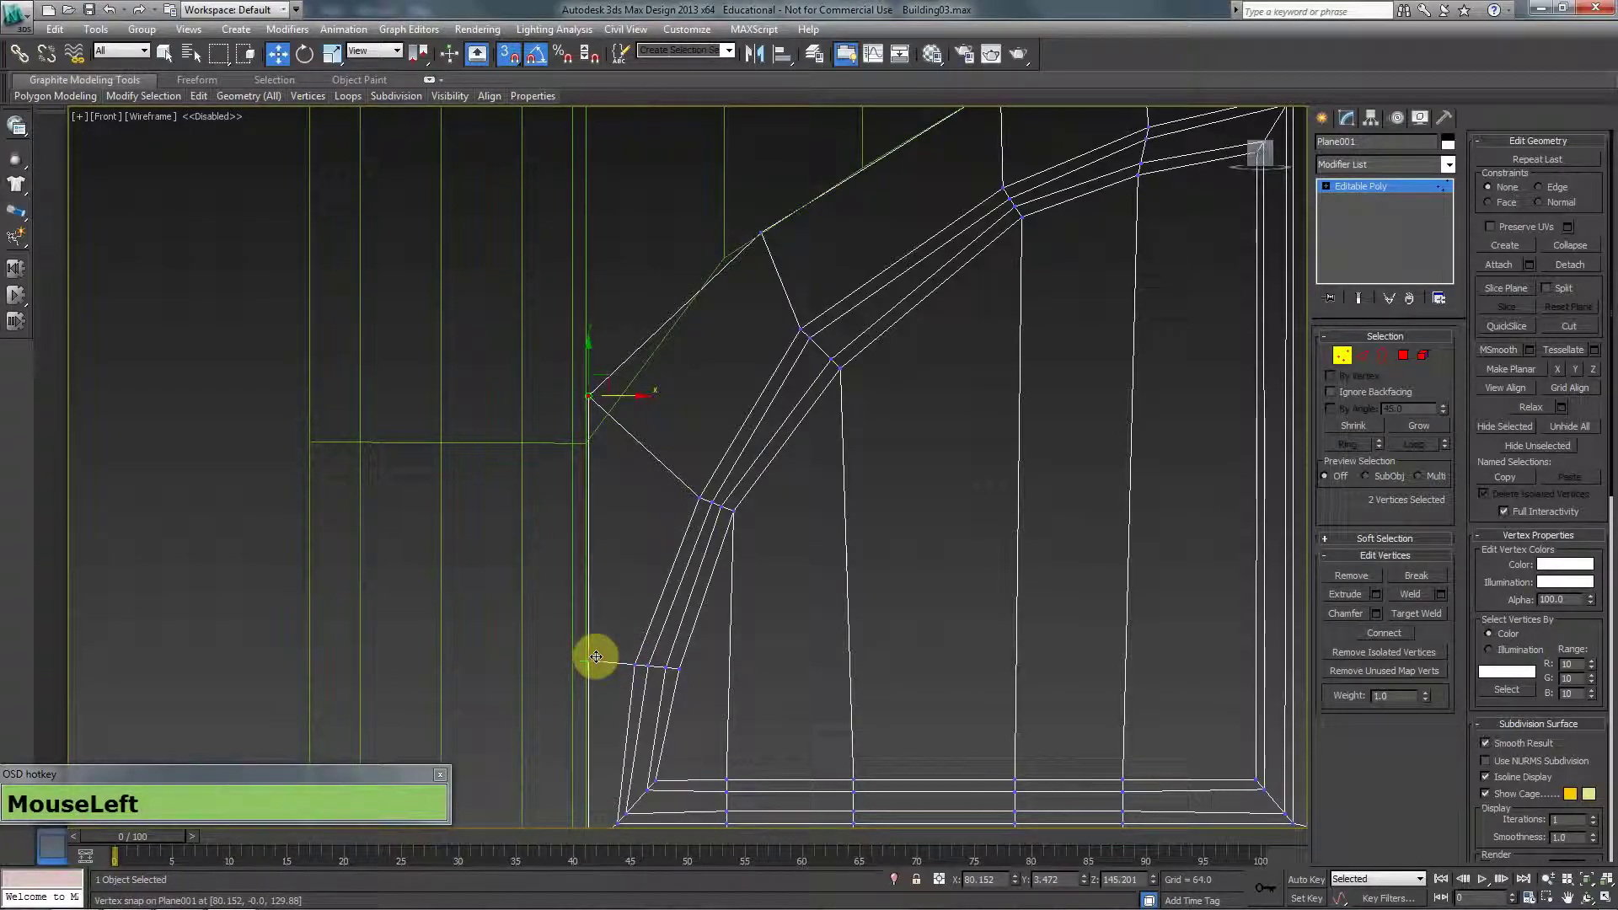
# Move the next vertex pair of the door's curved edge onto the inner outline of the stone arch
pyautogui.press('F3')
pyautogui.scroll(-5, 620, 593)
pyautogui.moveTo(624, 657); pyautogui.dragTo(614, 632, button='middle')
pyautogui.scroll(4, 588, 574)
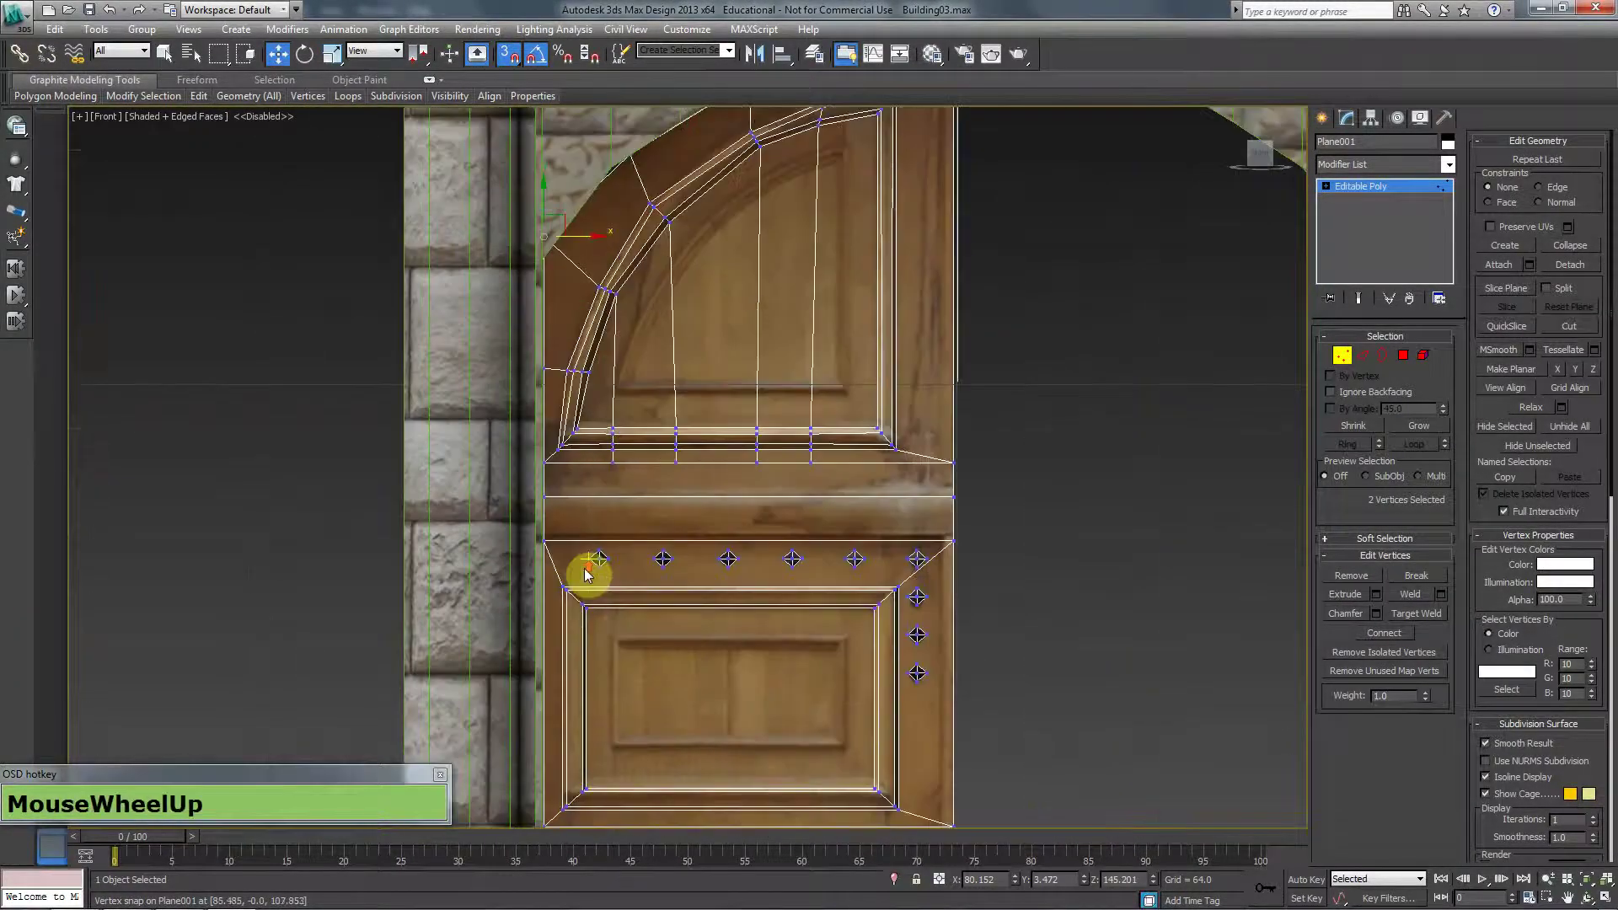
pyautogui.moveTo(658, 260); pyautogui.dragTo(597, 535, button='middle')
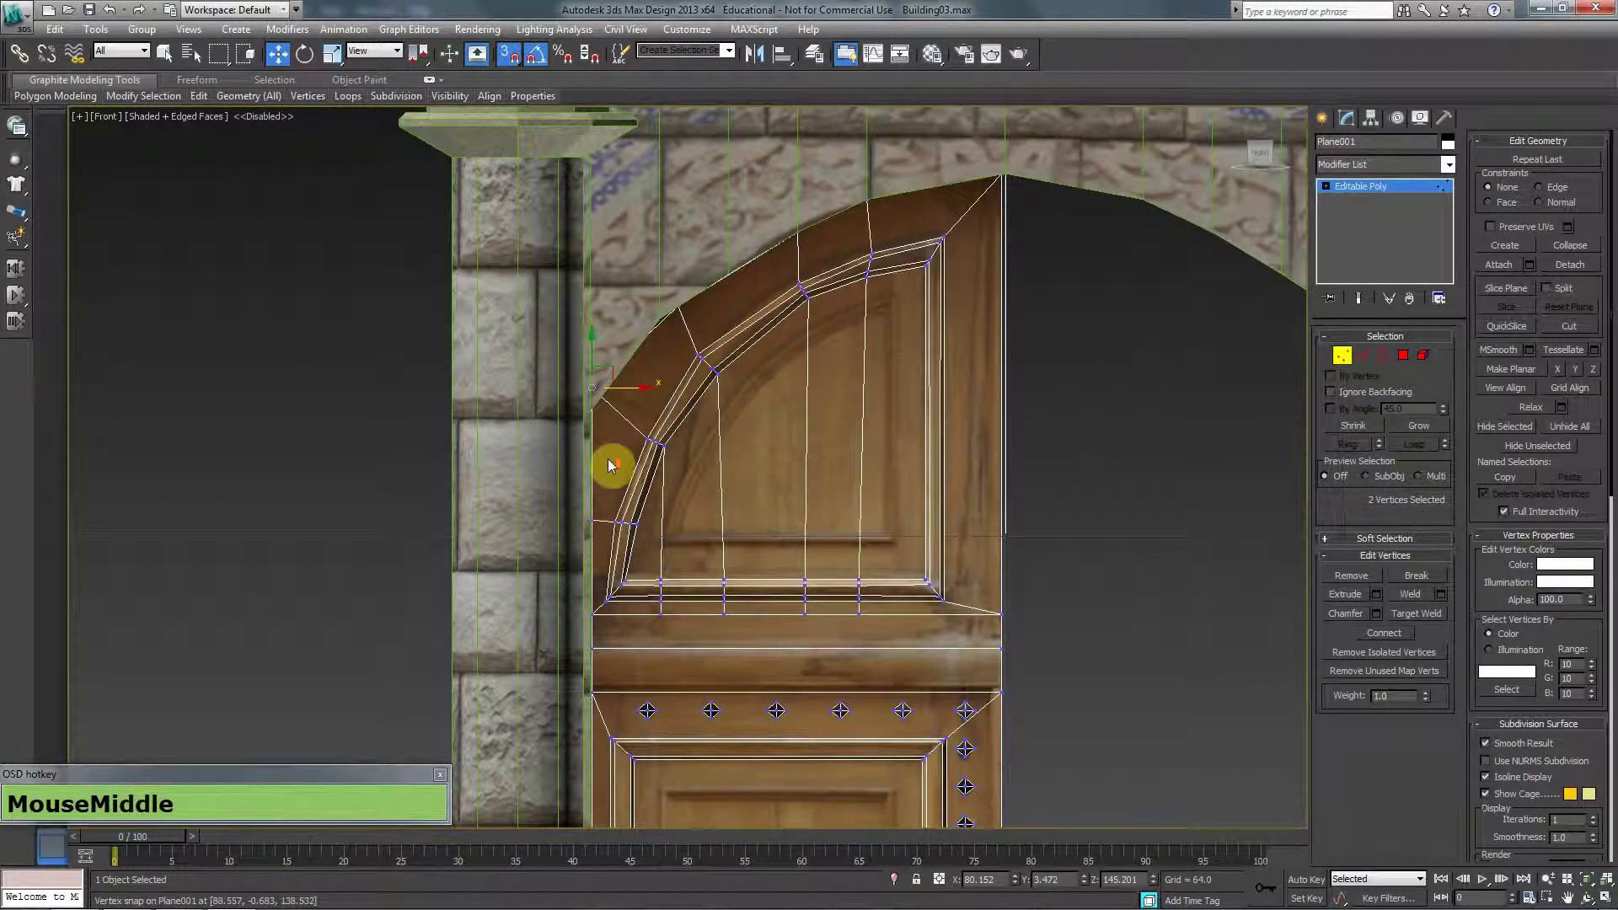
pyautogui.scroll(3, 502, 453)
pyautogui.scroll(2, 498, 455)
pyautogui.press('F3')
pyautogui.moveTo(487, 454); pyautogui.dragTo(392, 434, button='middle')
pyautogui.moveTo(443, 360); pyautogui.dragTo(419, 357)
pyautogui.press('F3')
pyautogui.moveTo(720, 272)
pyautogui.mouseDown(button='middle')
pyautogui.moveTo(621, 426)
pyautogui.moveTo(484, 454)
pyautogui.mouseUp(button='middle')
pyautogui.press('F3')
# Select all vertices along the door's free vertical edge and snap them to the arch's centre line at X 128
pyautogui.press('F3')
pyautogui.scroll(-1, 964, 369)
pyautogui.press('F3')
pyautogui.scroll(-5, 946, 502)
pyautogui.moveTo(831, 625)
pyautogui.mouseDown(button='middle')
pyautogui.moveTo(776, 460)
pyautogui.moveTo(798, 381)
pyautogui.mouseUp(button='middle')
pyautogui.scroll(-2, 789, 211)
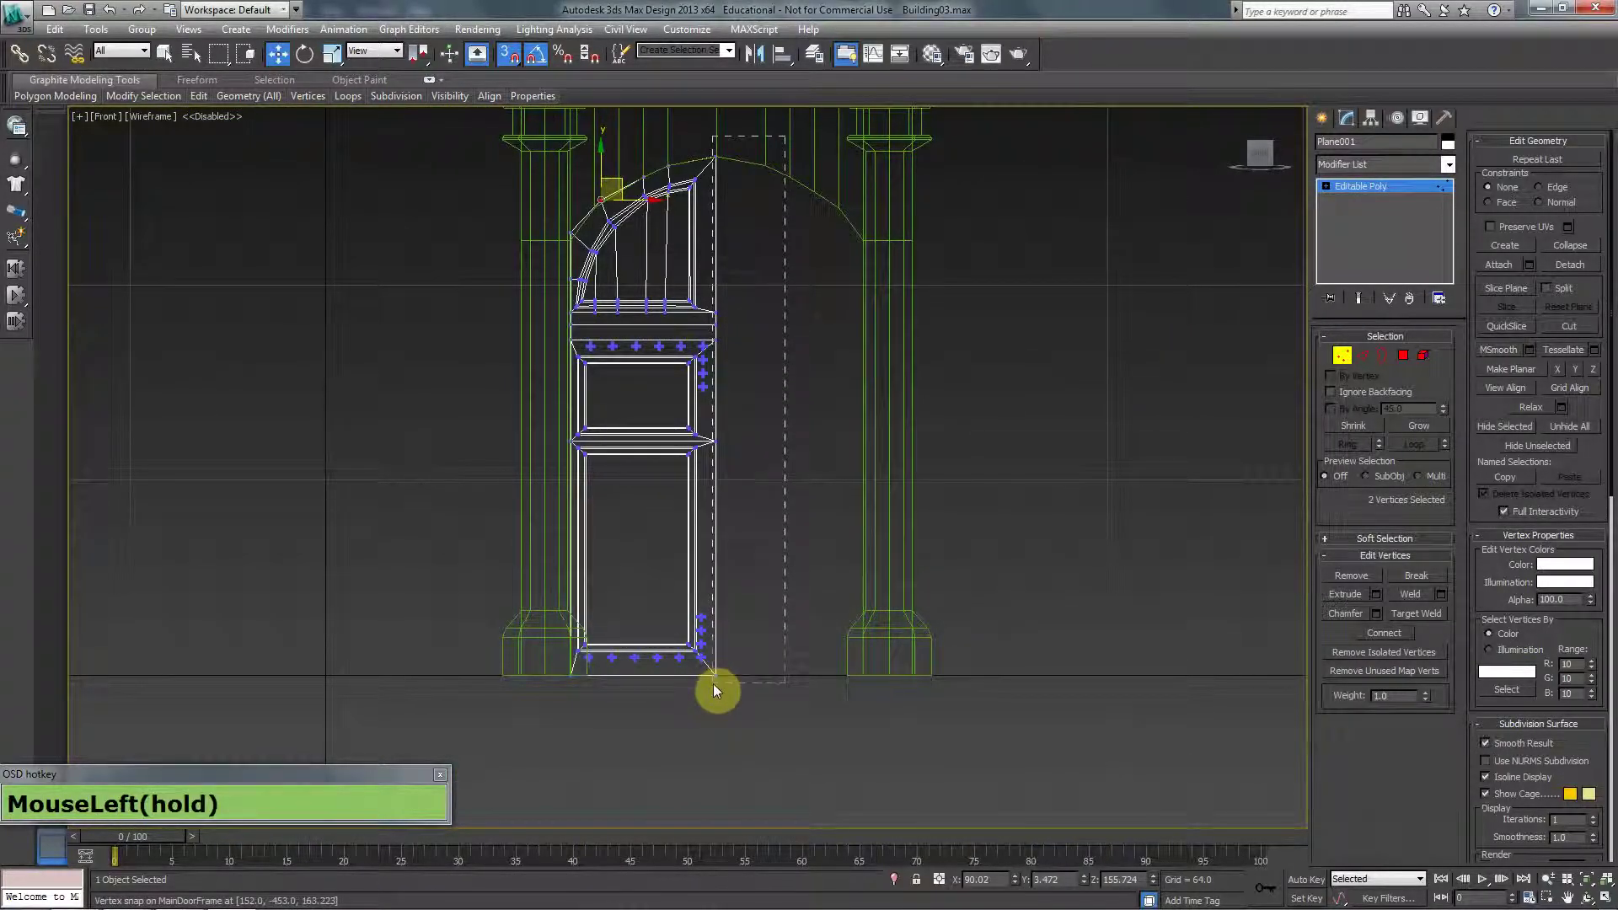
pyautogui.moveTo(715, 691); pyautogui.dragTo(715, 693)
pyautogui.moveTo(716, 294); pyautogui.dragTo(716, 361, button='middle')
pyautogui.scroll(3, 680, 530)
pyautogui.click(671, 410)
pyautogui.moveTo(671, 410); pyautogui.dragTo(672, 364)
pyautogui.moveTo(607, 531)
pyautogui.mouseDown(button='middle')
pyautogui.moveTo(671, 452)
pyautogui.moveTo(619, 422)
pyautogui.mouseUp(button='middle')
pyautogui.press('F3')
pyautogui.scroll(2, 619, 422)
pyautogui.scroll(-2, 619, 422)
# Leave vertex level and move the whole door in the top view to Y about -441, inside the arch frame's depth
pyautogui.press('t')
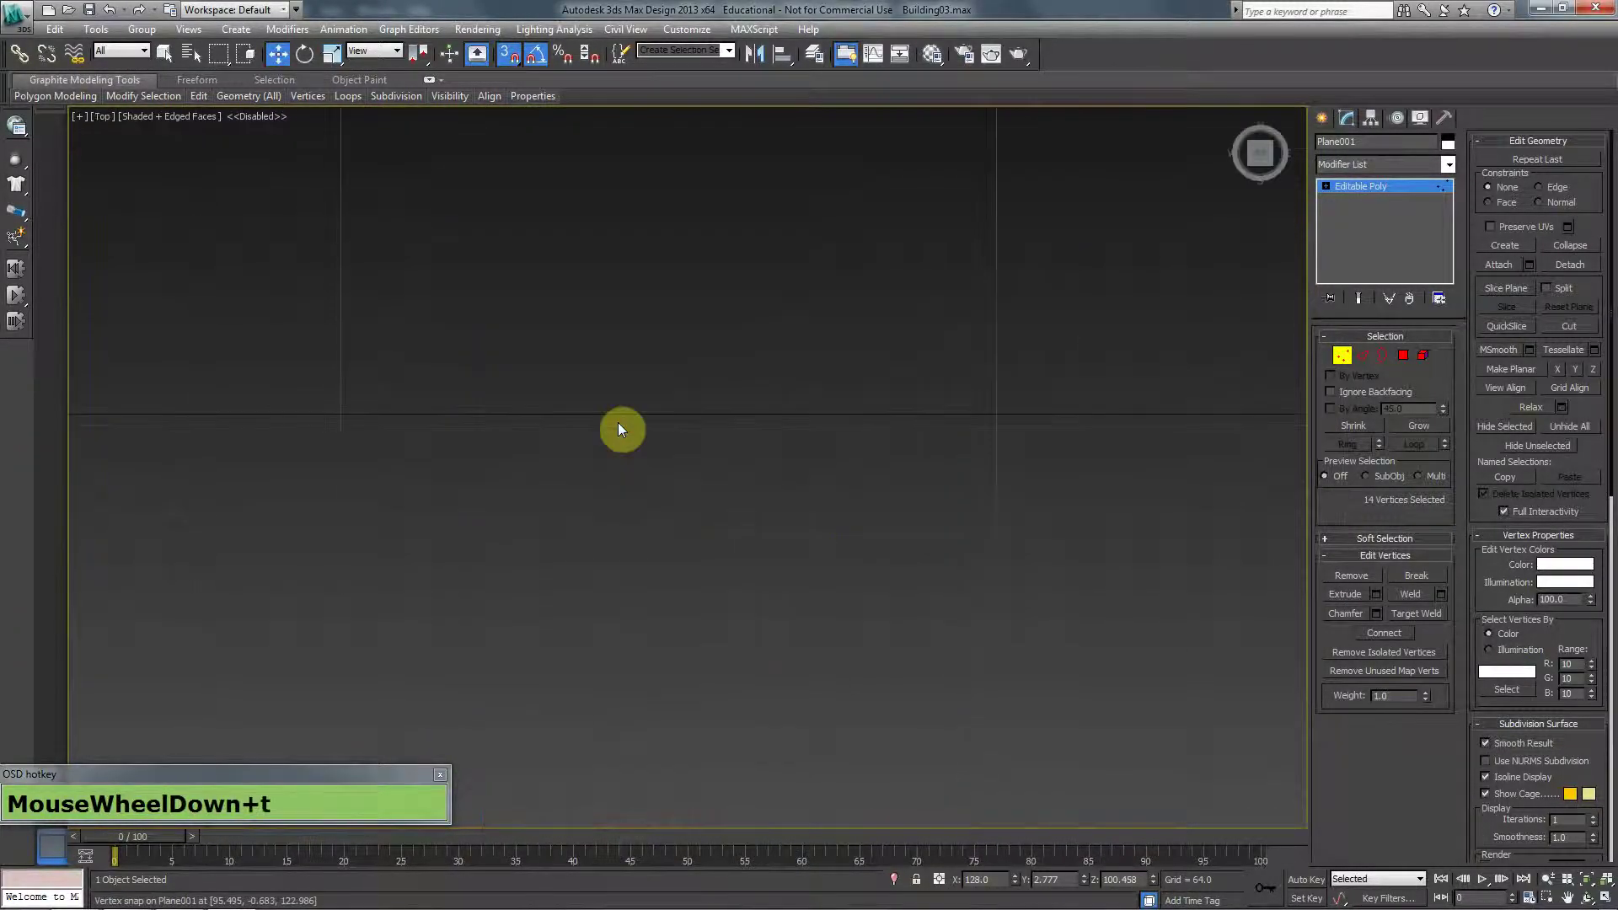
pyautogui.middleClick(618, 423)
pyautogui.scroll(-5, 621, 430)
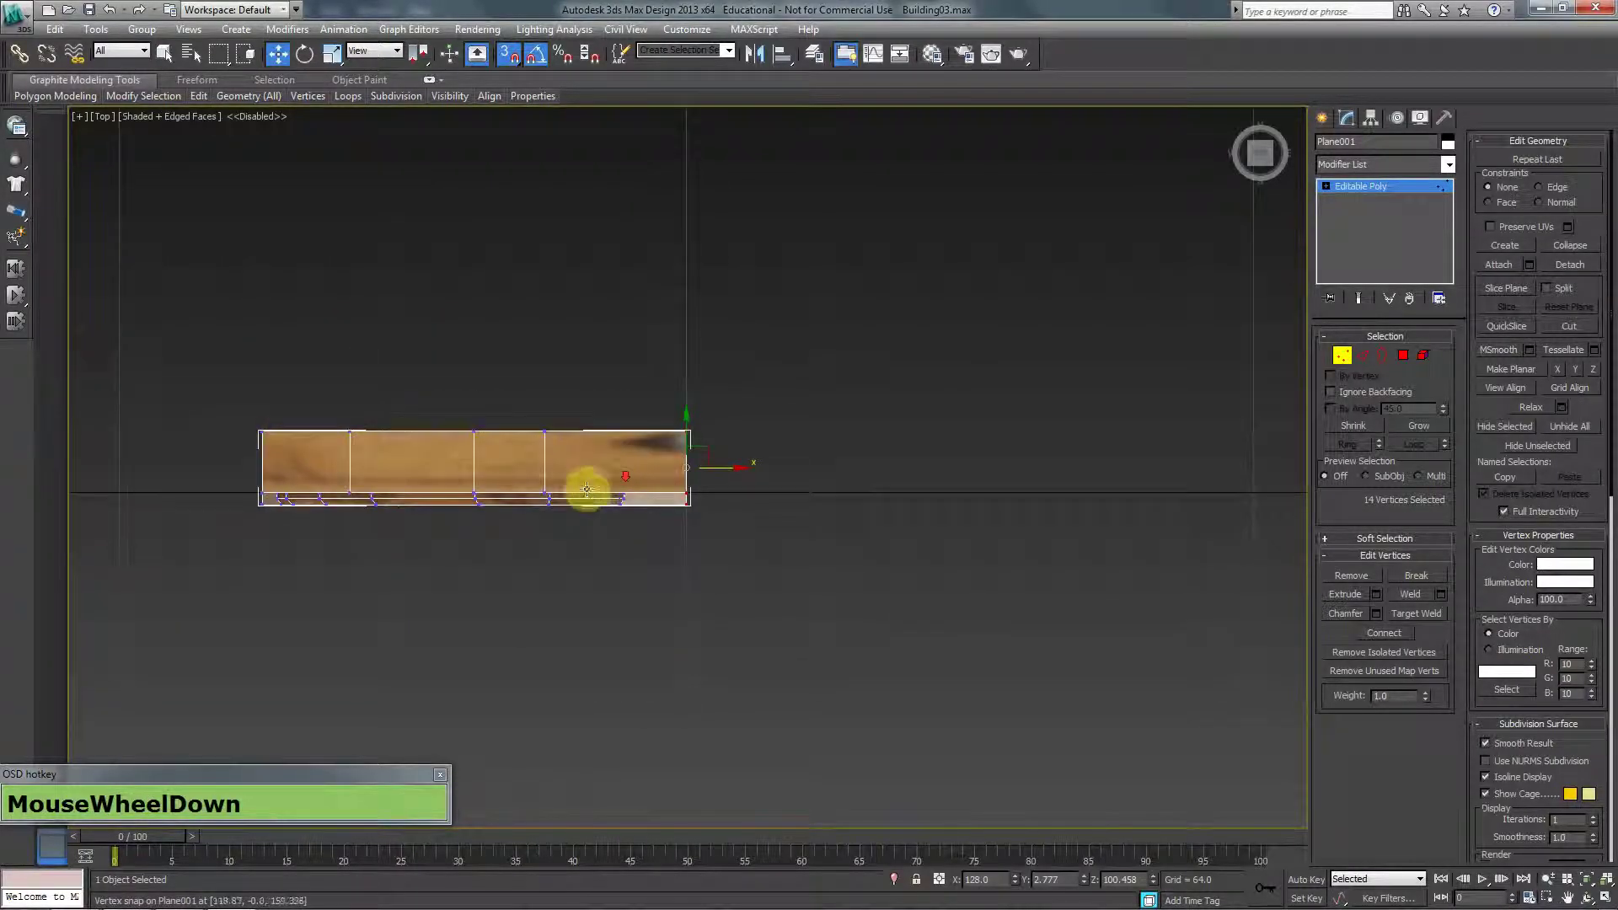
pyautogui.scroll(-3, 586, 489)
pyautogui.scroll(-3, 691, 485)
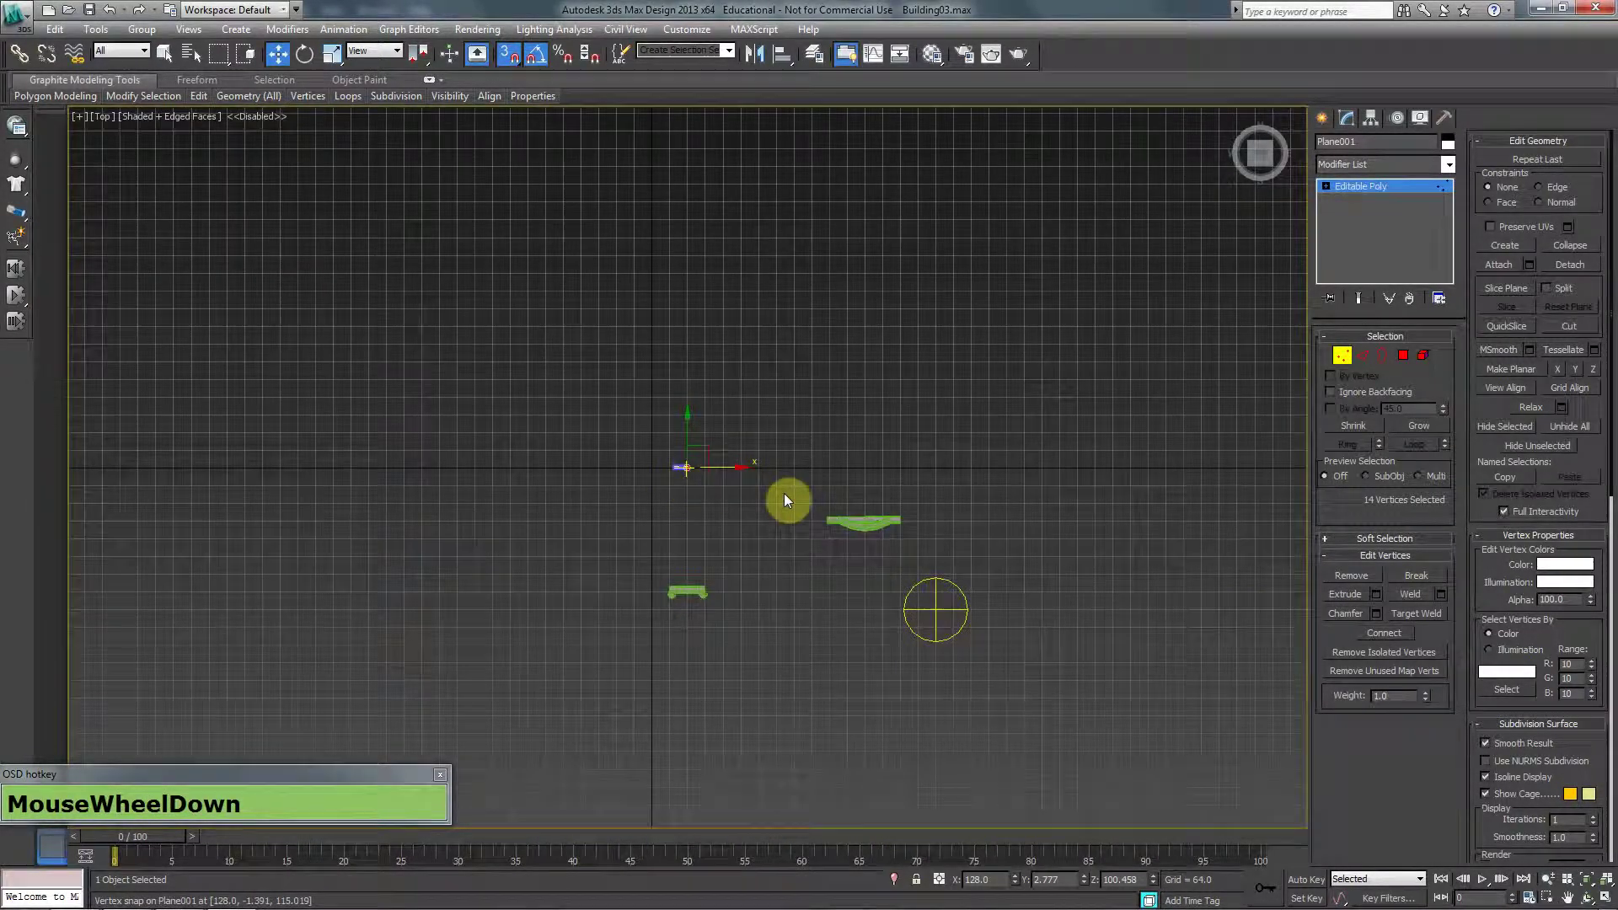
pyautogui.click(1339, 354)
pyautogui.moveTo(739, 430); pyautogui.dragTo(744, 415, button='middle')
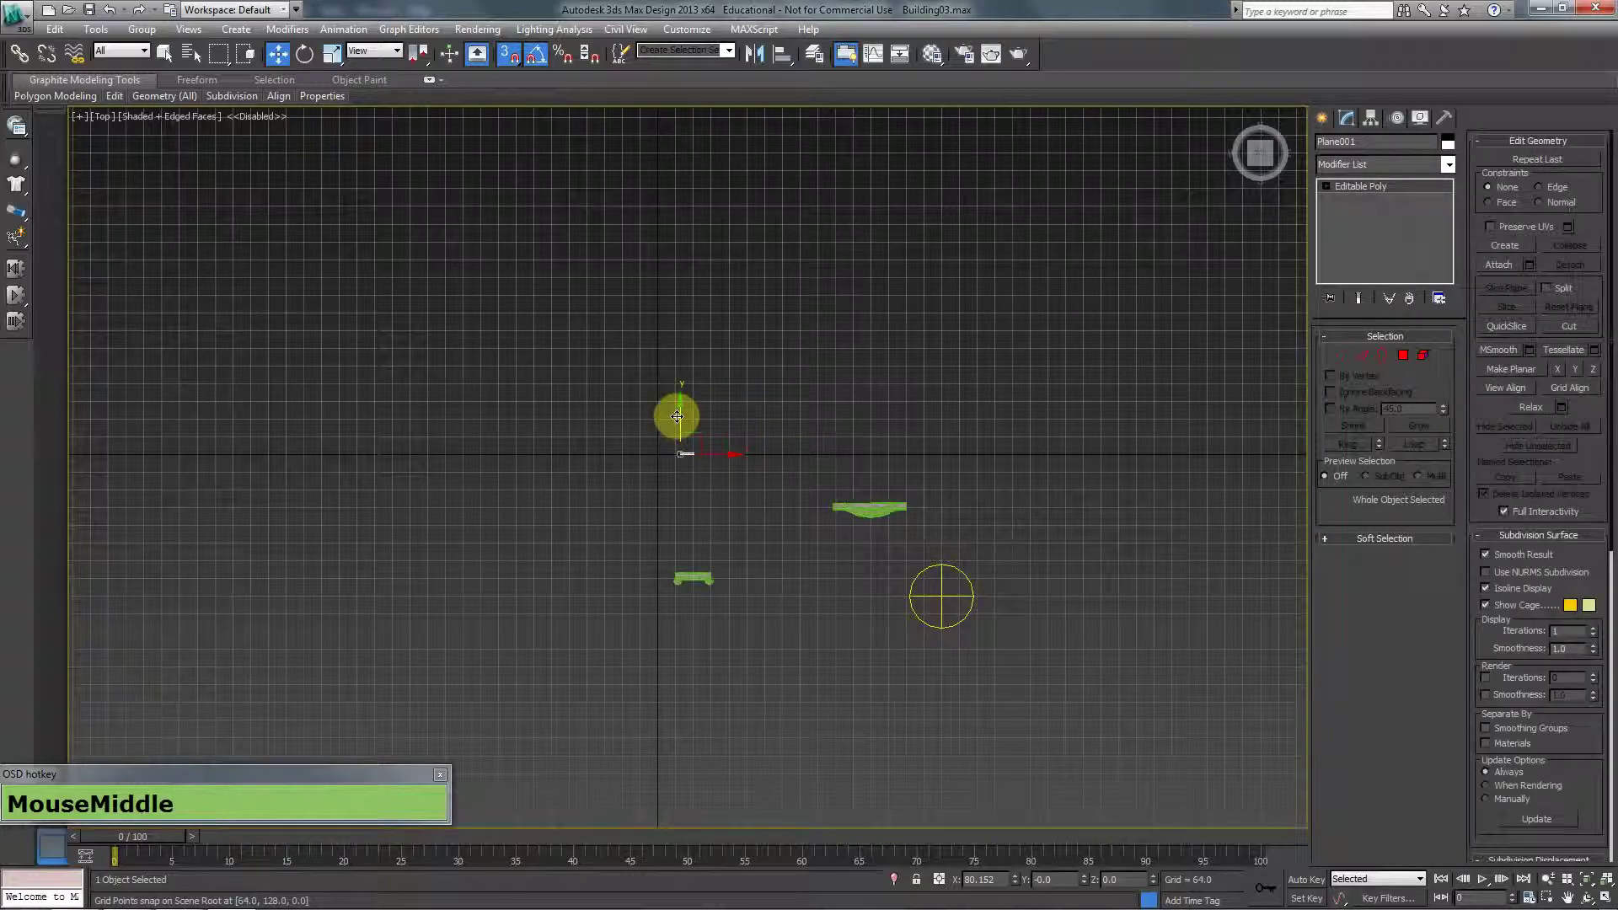
pyautogui.moveTo(677, 416); pyautogui.dragTo(681, 578)
pyautogui.press('x')
pyautogui.press('z')
pyautogui.scroll(-3, 766, 372)
pyautogui.press('F3')
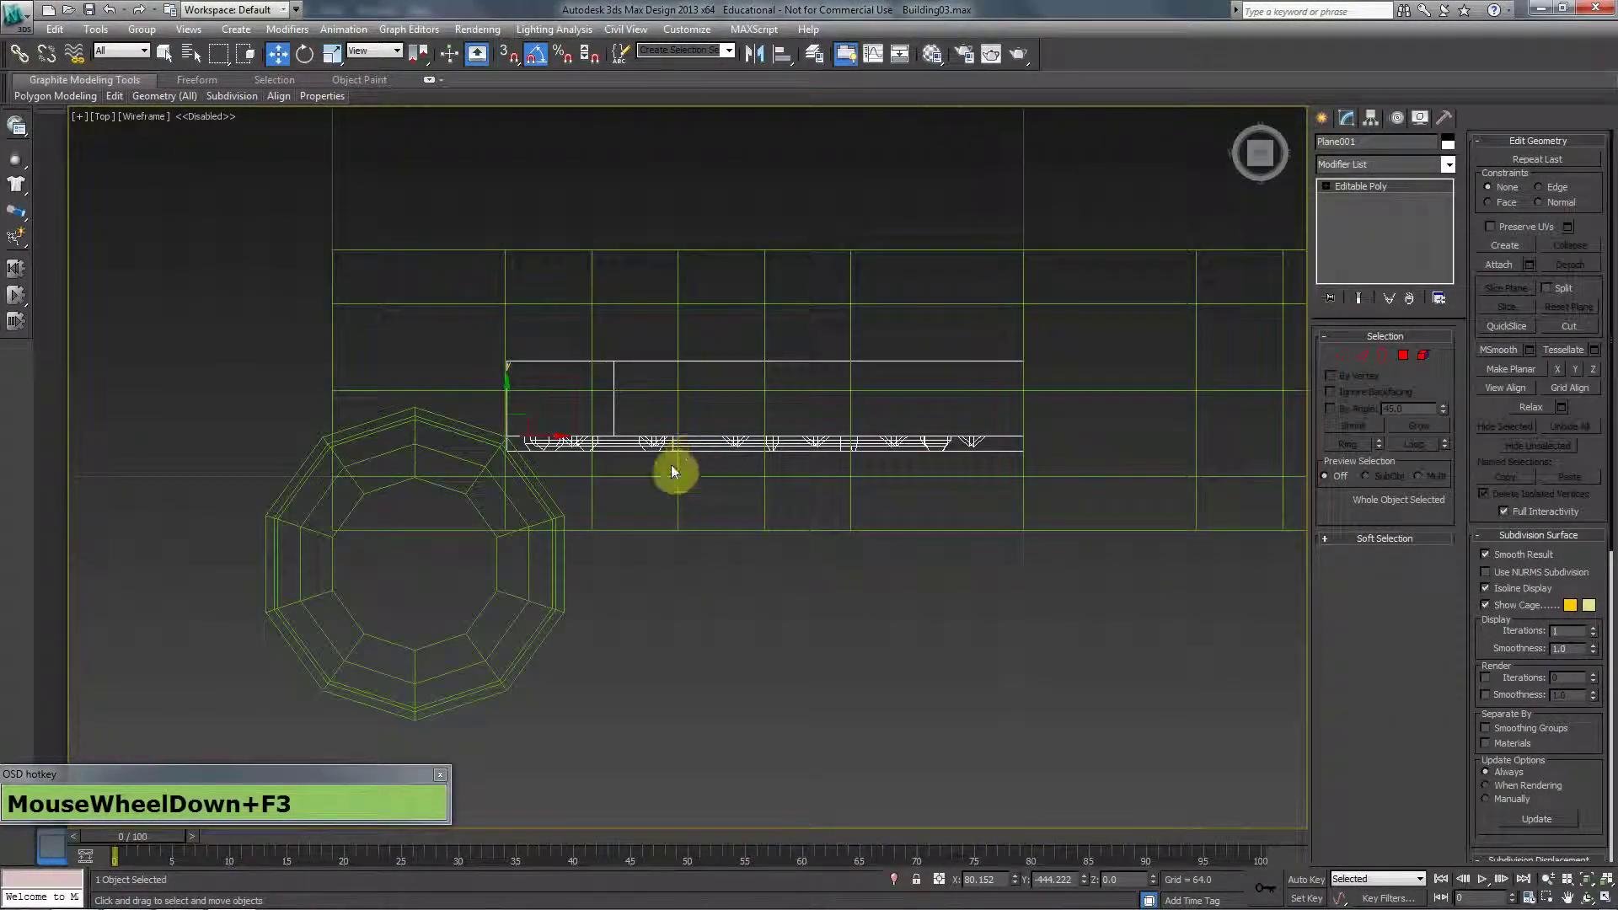
pyautogui.scroll(2, 656, 458)
pyautogui.moveTo(455, 365); pyautogui.dragTo(444, 306)
# Examine the door inside the stone arch in shaded perspective, from the front and from the back
pyautogui.press('p')
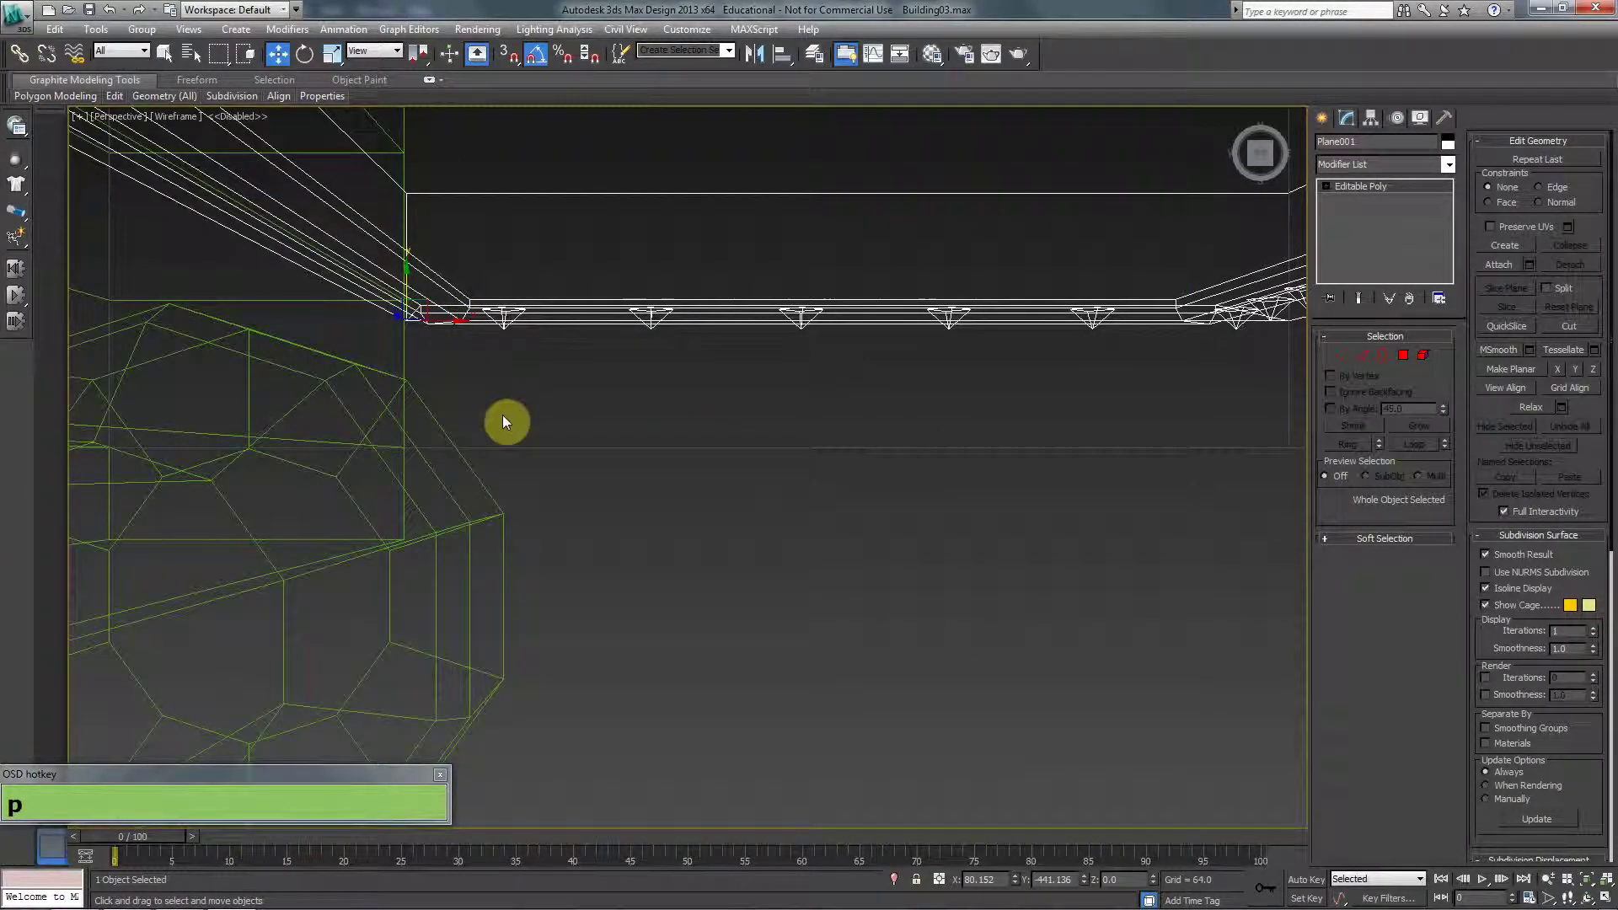
pyautogui.press('F3')
pyautogui.moveTo(614, 465)
pyautogui.keyDown('alt'); pyautogui.mouseDown(button='middle')
pyautogui.moveTo(604, 379)
pyautogui.moveTo(649, 452)
pyautogui.moveTo(668, 386)
pyautogui.moveTo(650, 343)
pyautogui.mouseUp(button='middle'); pyautogui.keyUp('alt')
pyautogui.scroll(-3, 603, 379)
pyautogui.press('z')
pyautogui.hotkey('alt', 'F4')
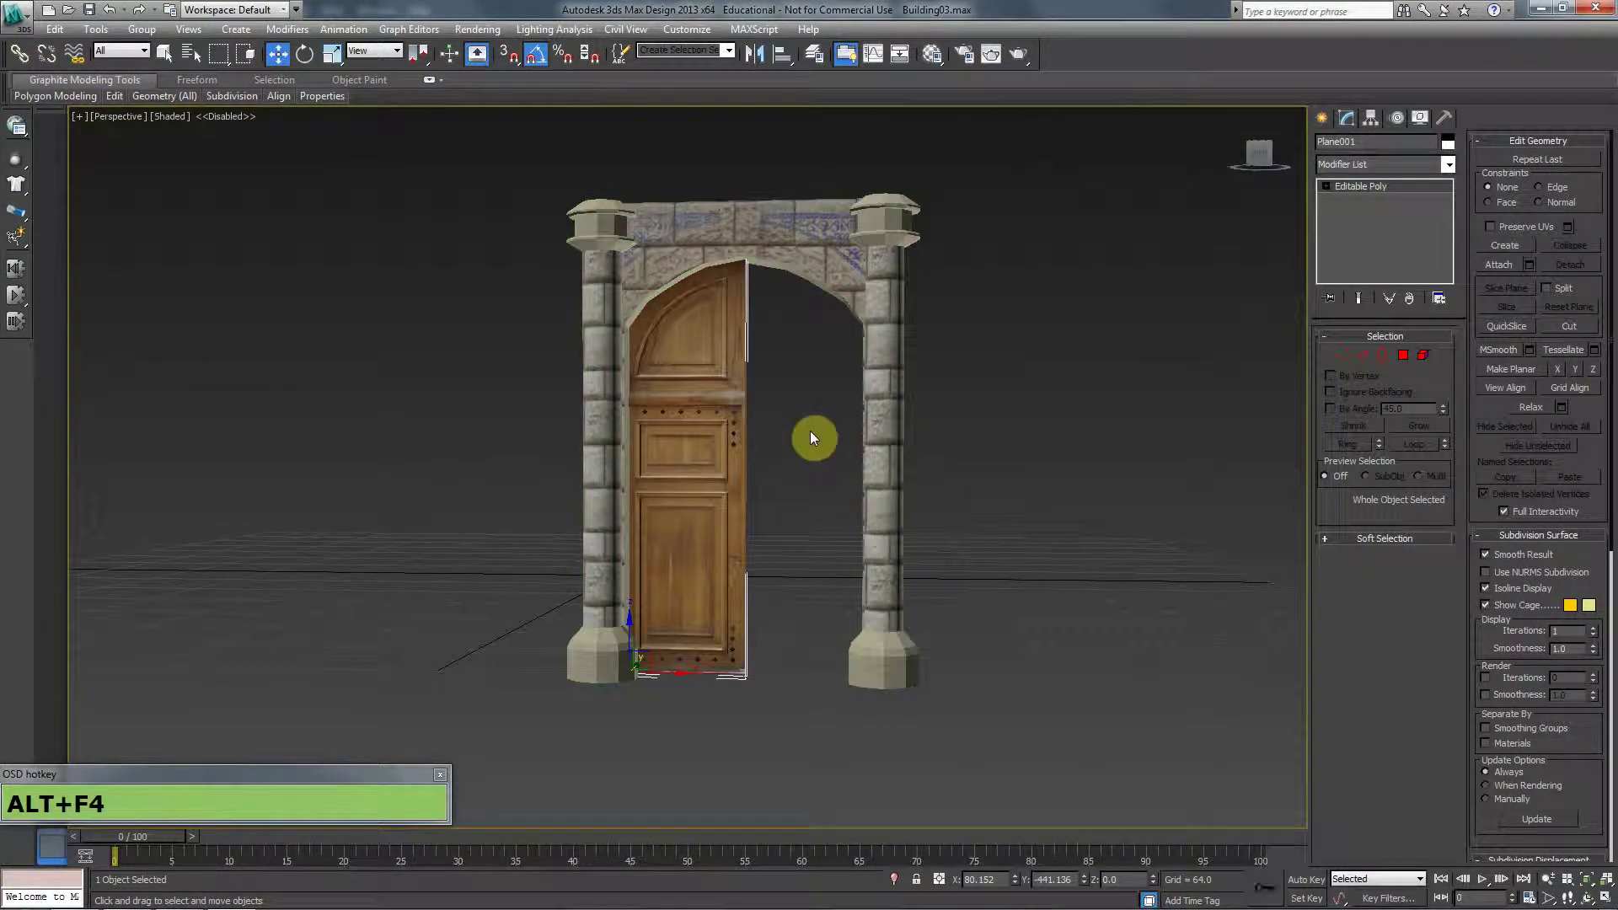
pyautogui.moveTo(813, 434)
pyautogui.keyDown('alt'); pyautogui.mouseDown(button='middle')
pyautogui.moveTo(607, 442)
pyautogui.moveTo(540, 408)
pyautogui.moveTo(584, 498)
pyautogui.moveTo(796, 487)
pyautogui.moveTo(574, 482)
pyautogui.mouseUp(button='middle'); pyautogui.keyUp('alt')
pyautogui.scroll(5, 728, 451)
# Add a Symmetry modifier to the door, isolate the door and set the mirror axis to Z
pyautogui.click(1393, 163)
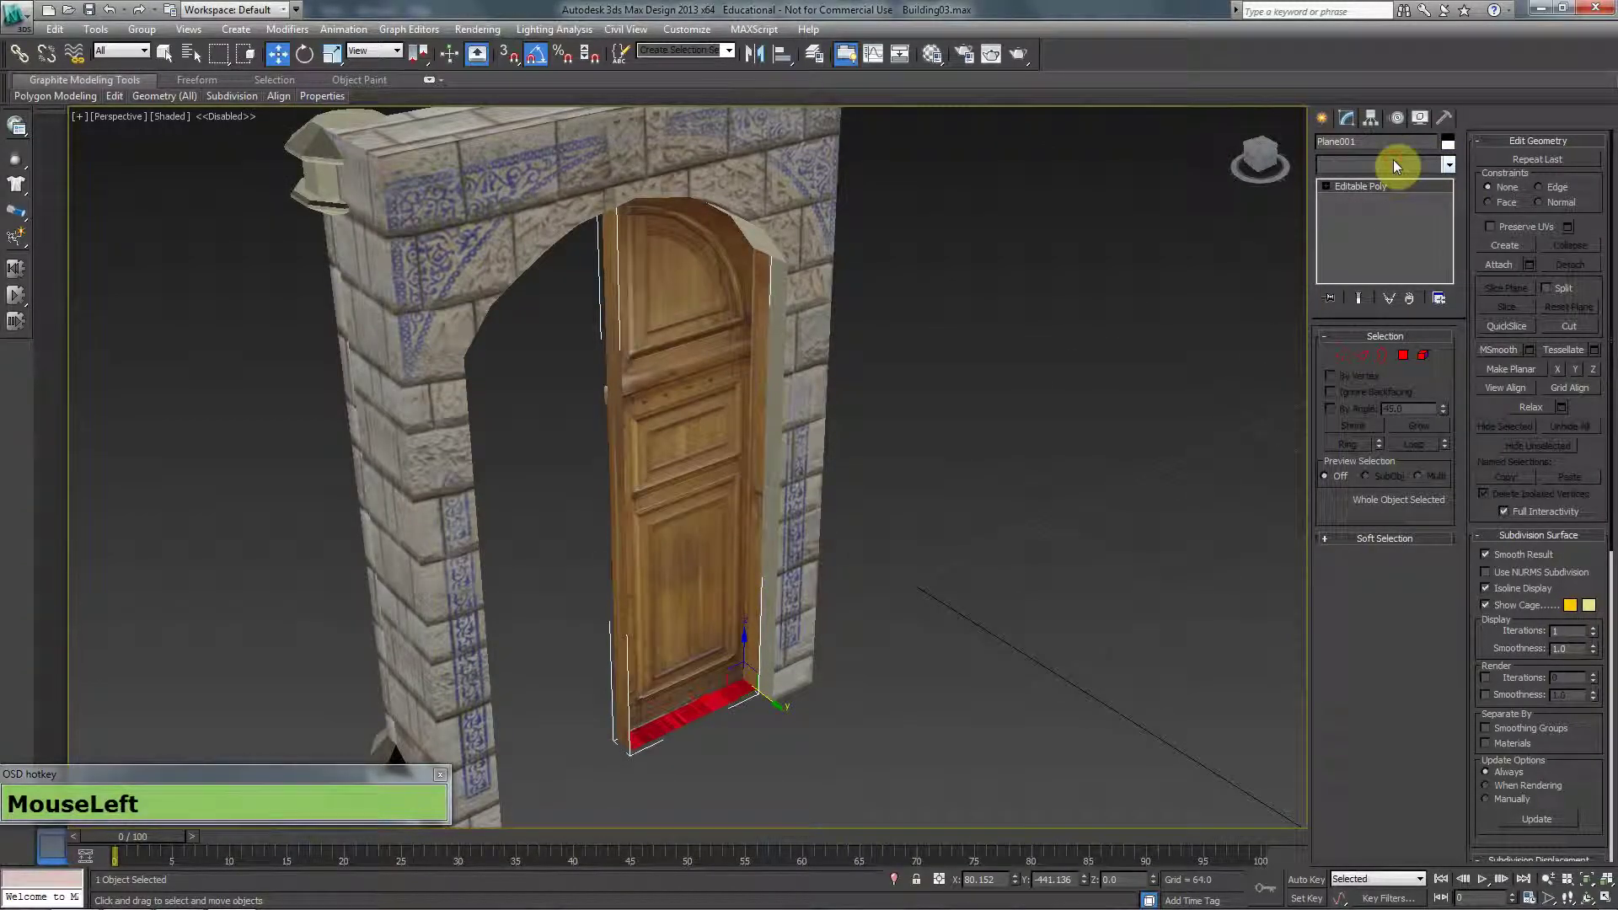
pyautogui.write('sy')
pyautogui.press('Return')
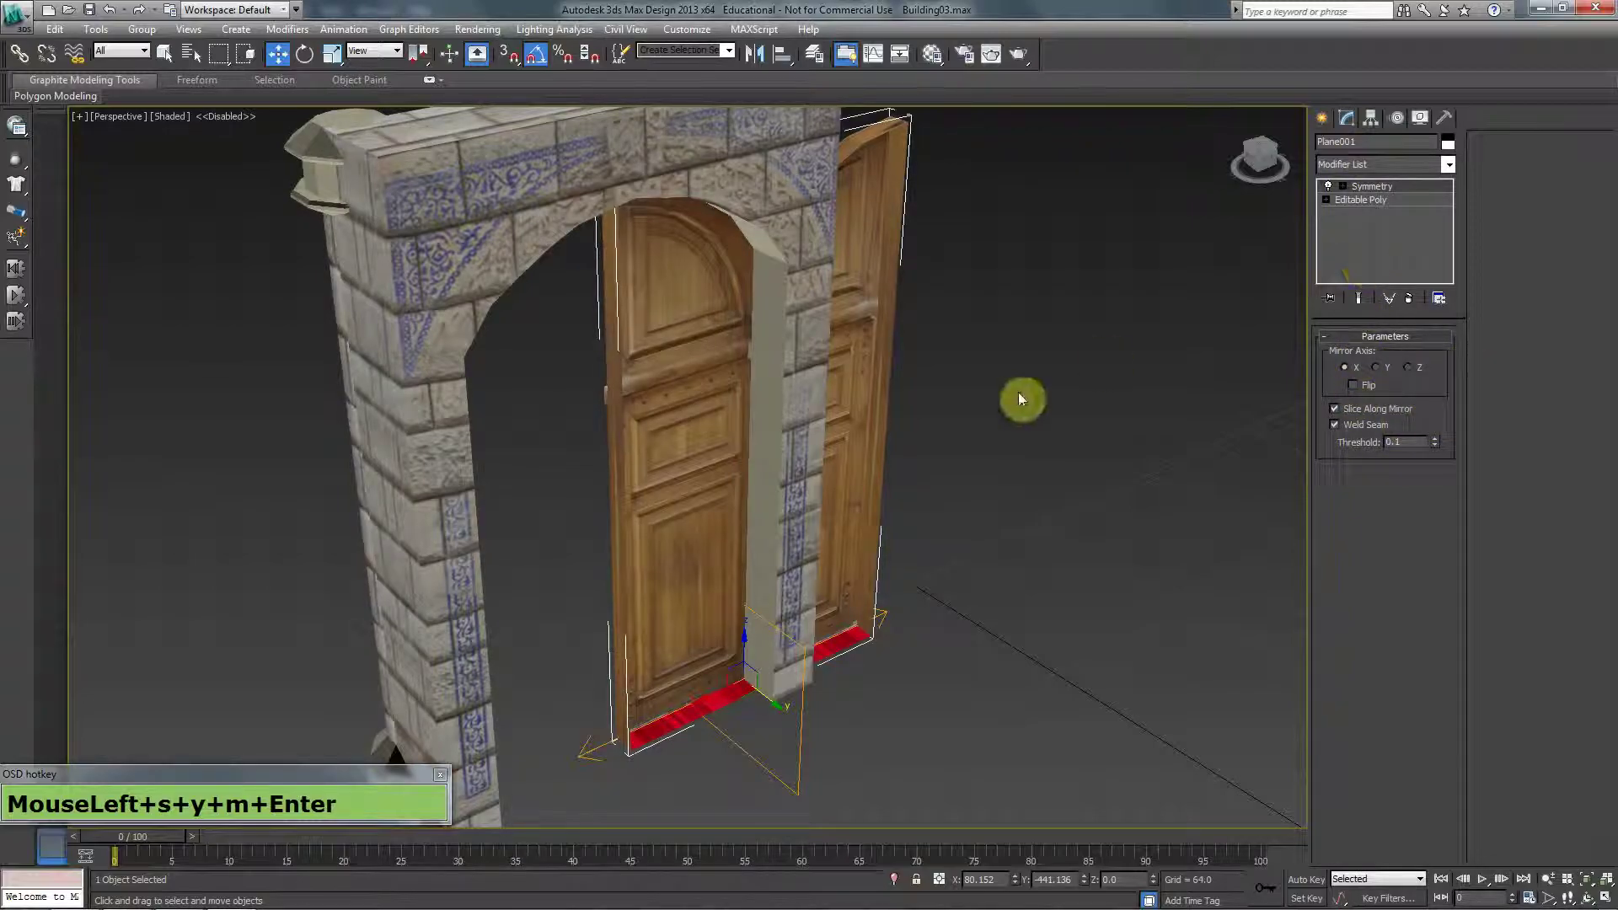
pyautogui.rightClick(1018, 394)
pyautogui.click(1077, 257)
pyautogui.keyDown('alt'); pyautogui.moveTo(820, 428); pyautogui.dragTo(885, 446, button='middle'); pyautogui.keyUp('alt')
pyautogui.click(1377, 368)
pyautogui.click(1404, 367)
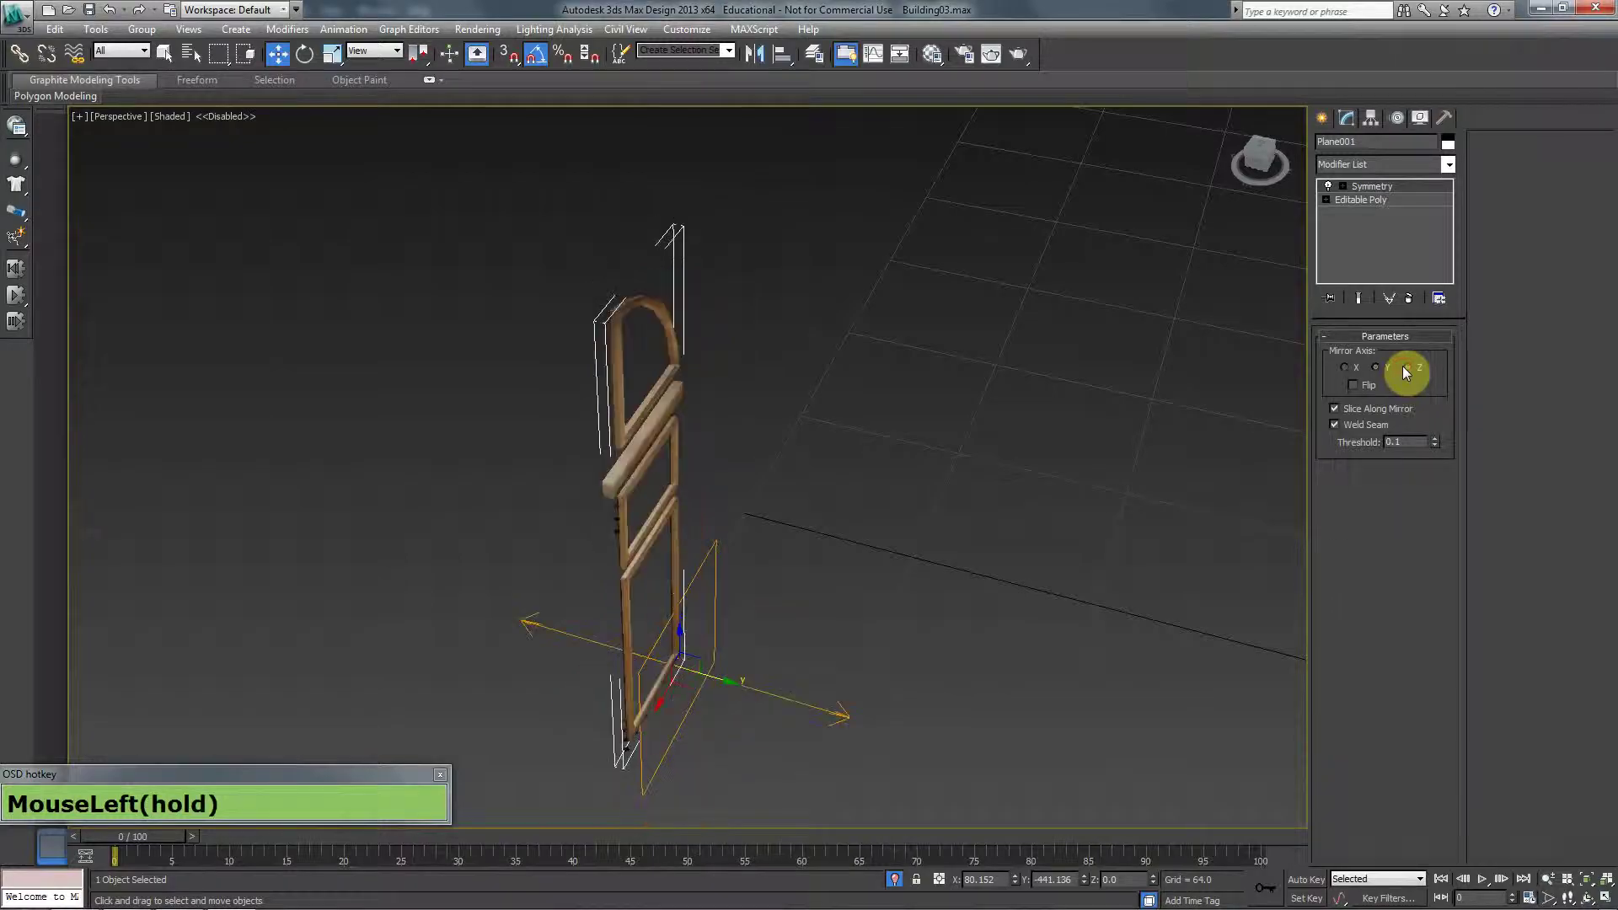
# In the top view, move the Symmetry mirror plane about 7 units along Y so the paneled front repeats on the back
pyautogui.press('t')
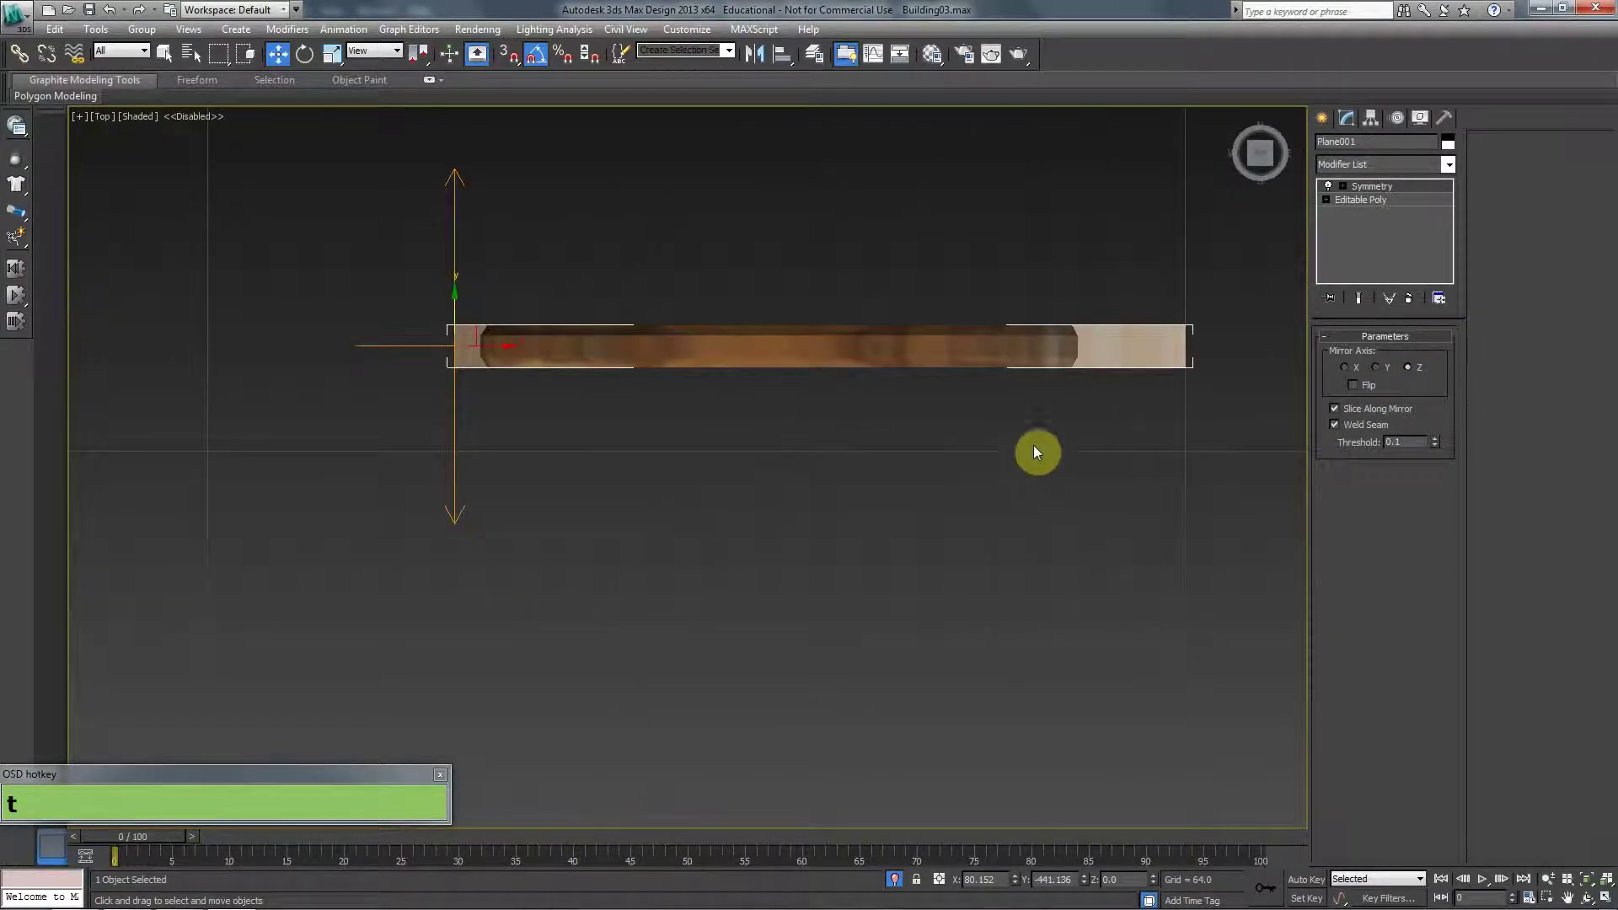
pyautogui.click(1343, 187)
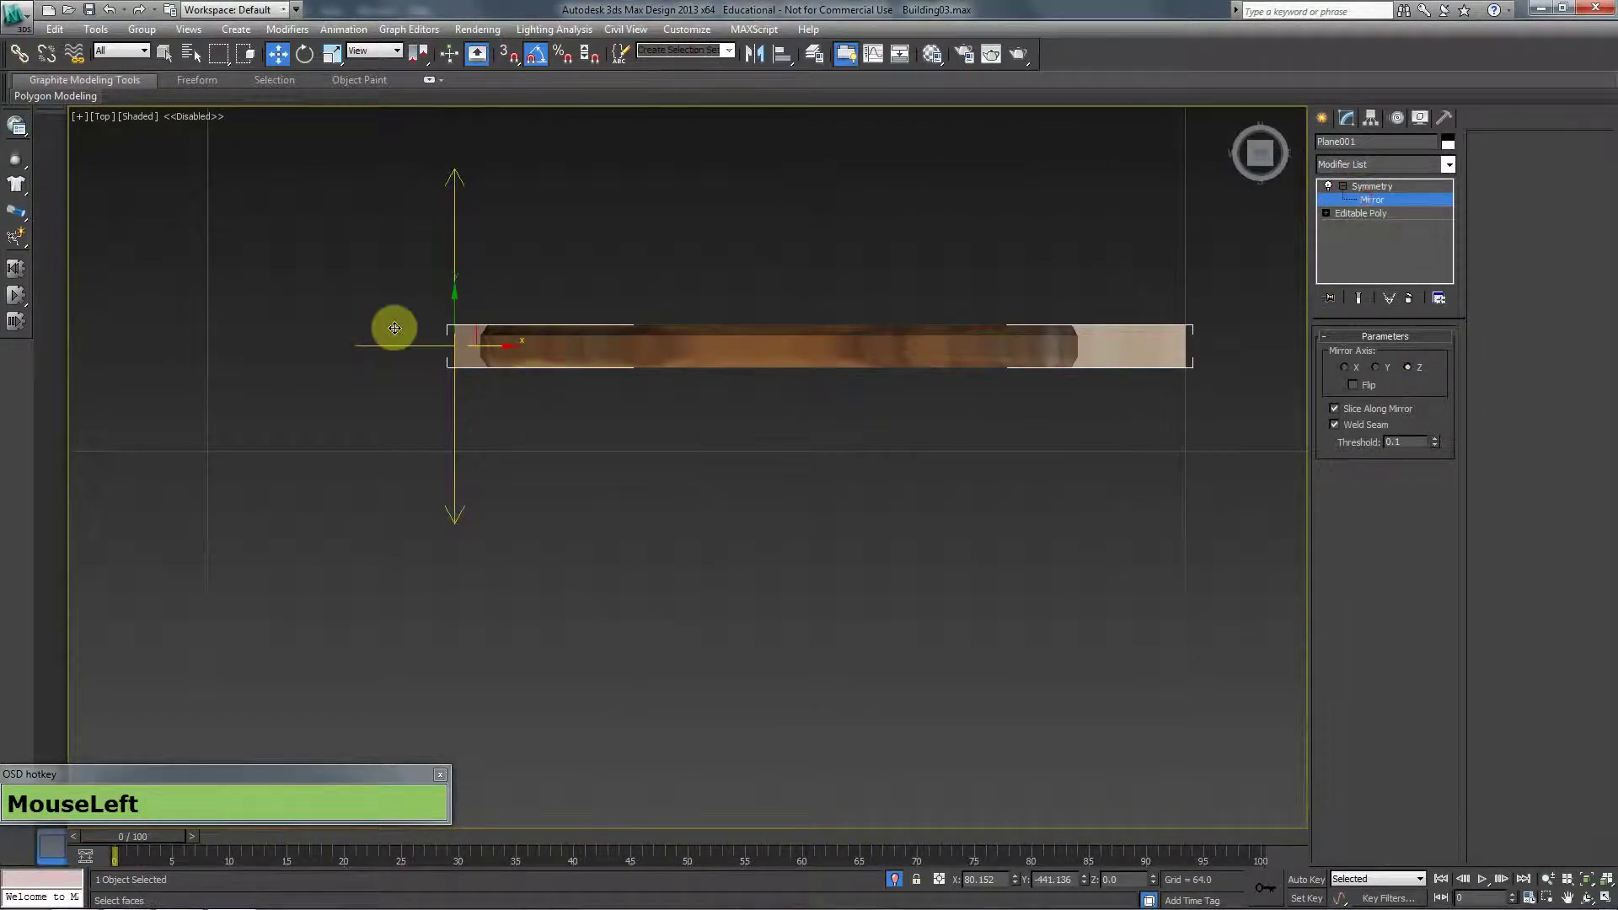
pyautogui.moveTo(460, 302); pyautogui.dragTo(455, 197)
pyautogui.press('F3')
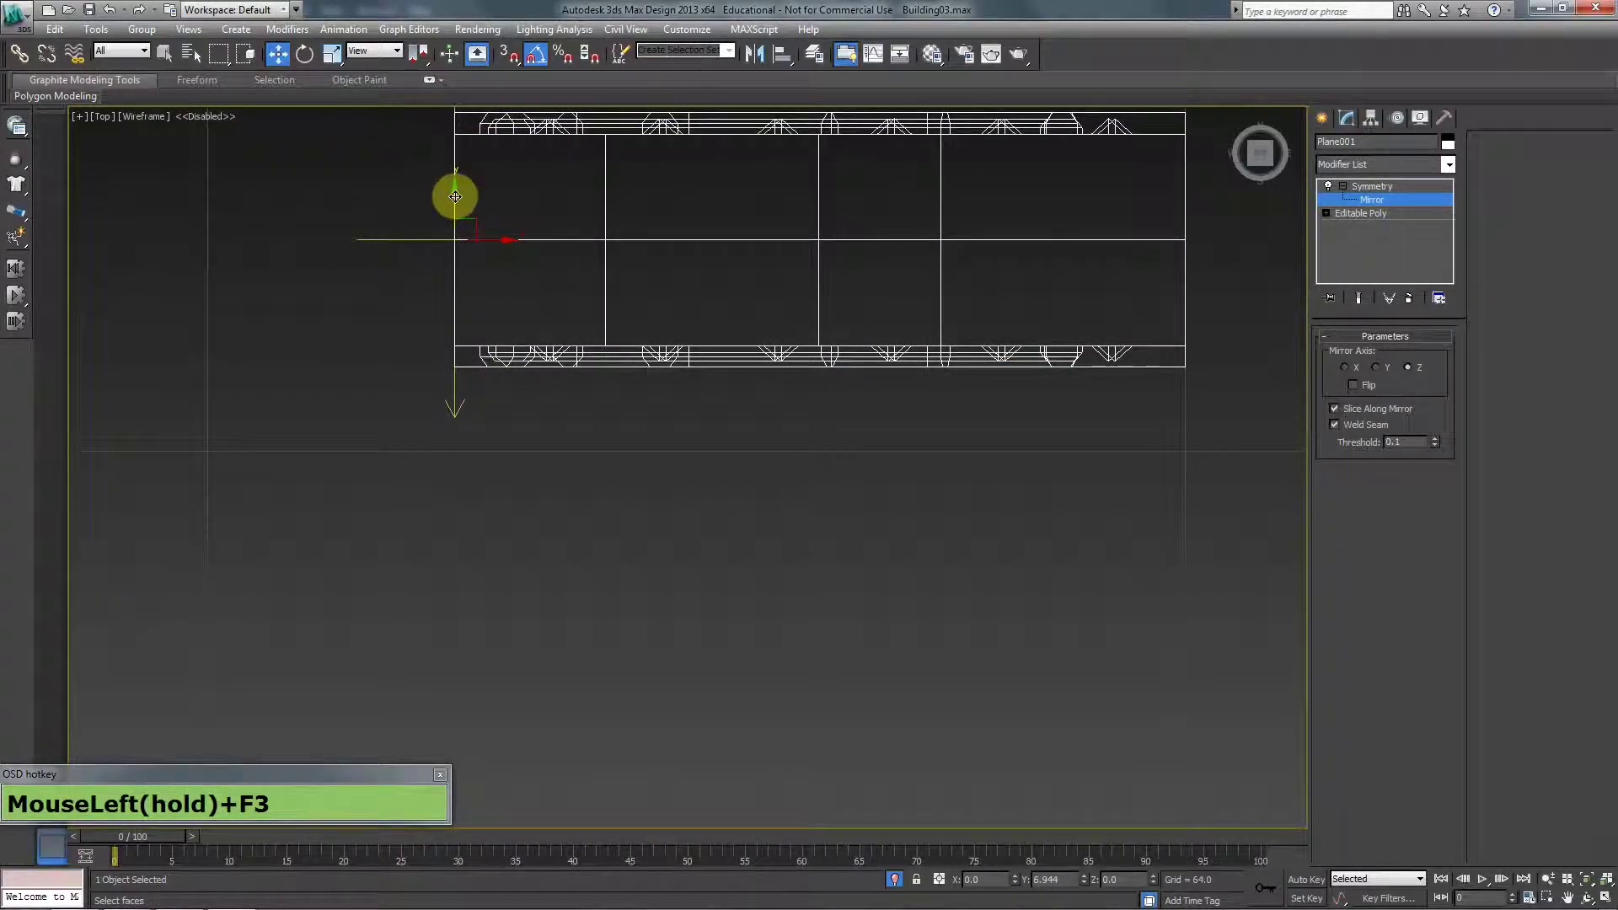
pyautogui.press('F3')
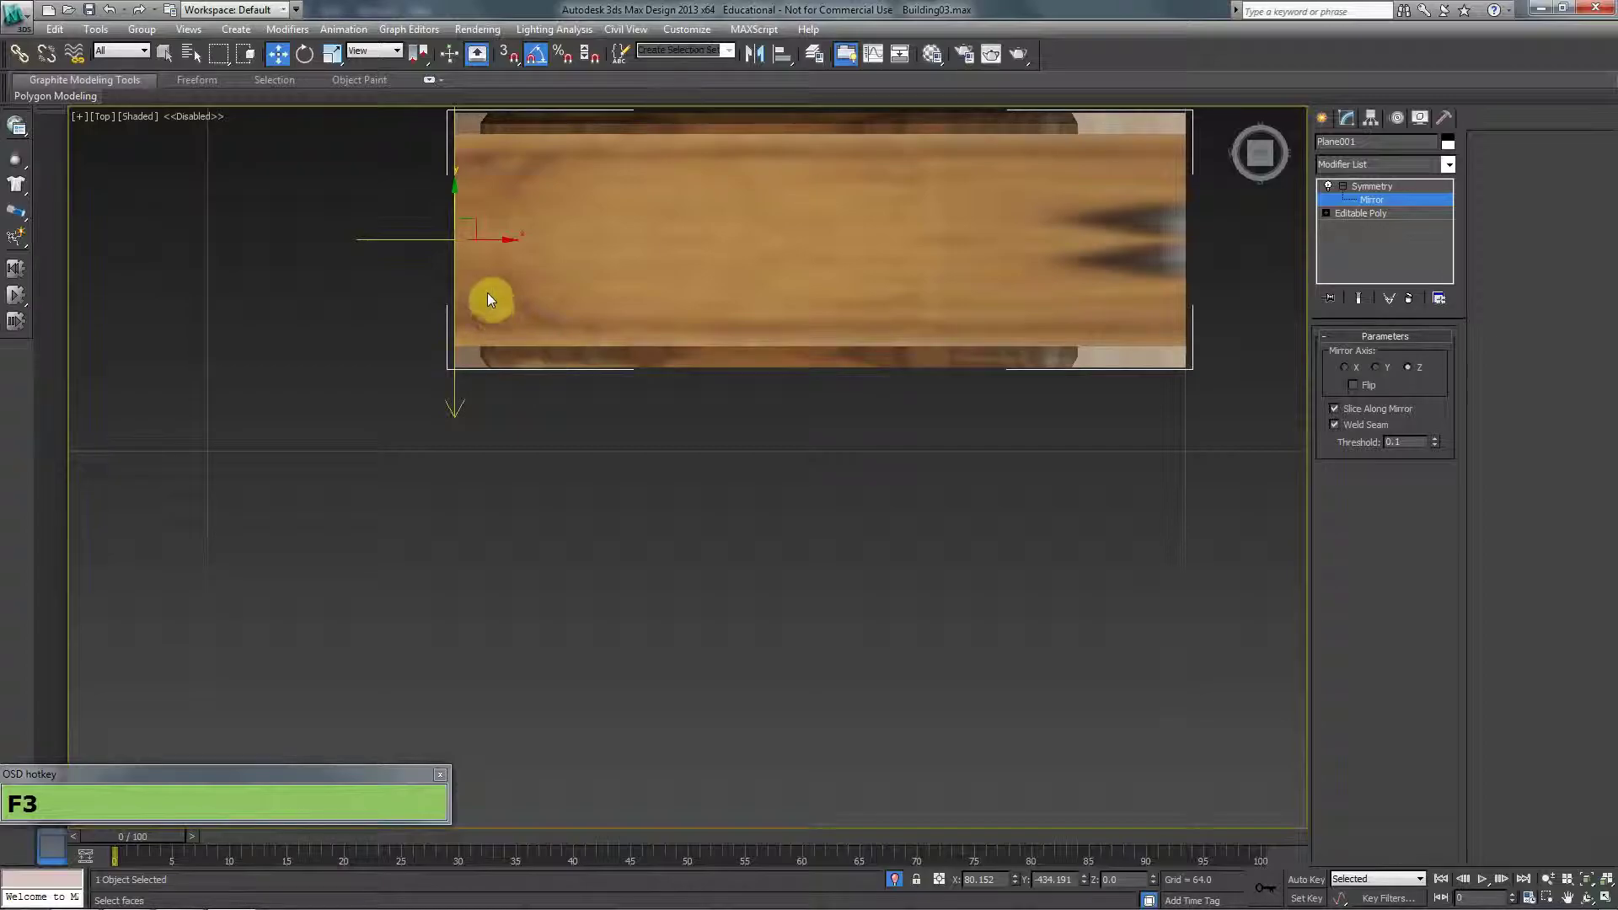
pyautogui.moveTo(455, 208); pyautogui.dragTo(452, 230)
pyautogui.hotkey('ctrl', 'z')
# Return to the perspective view and convert the mirrored door to an Editable Poly
pyautogui.press('p')
pyautogui.scroll(-3, 679, 379)
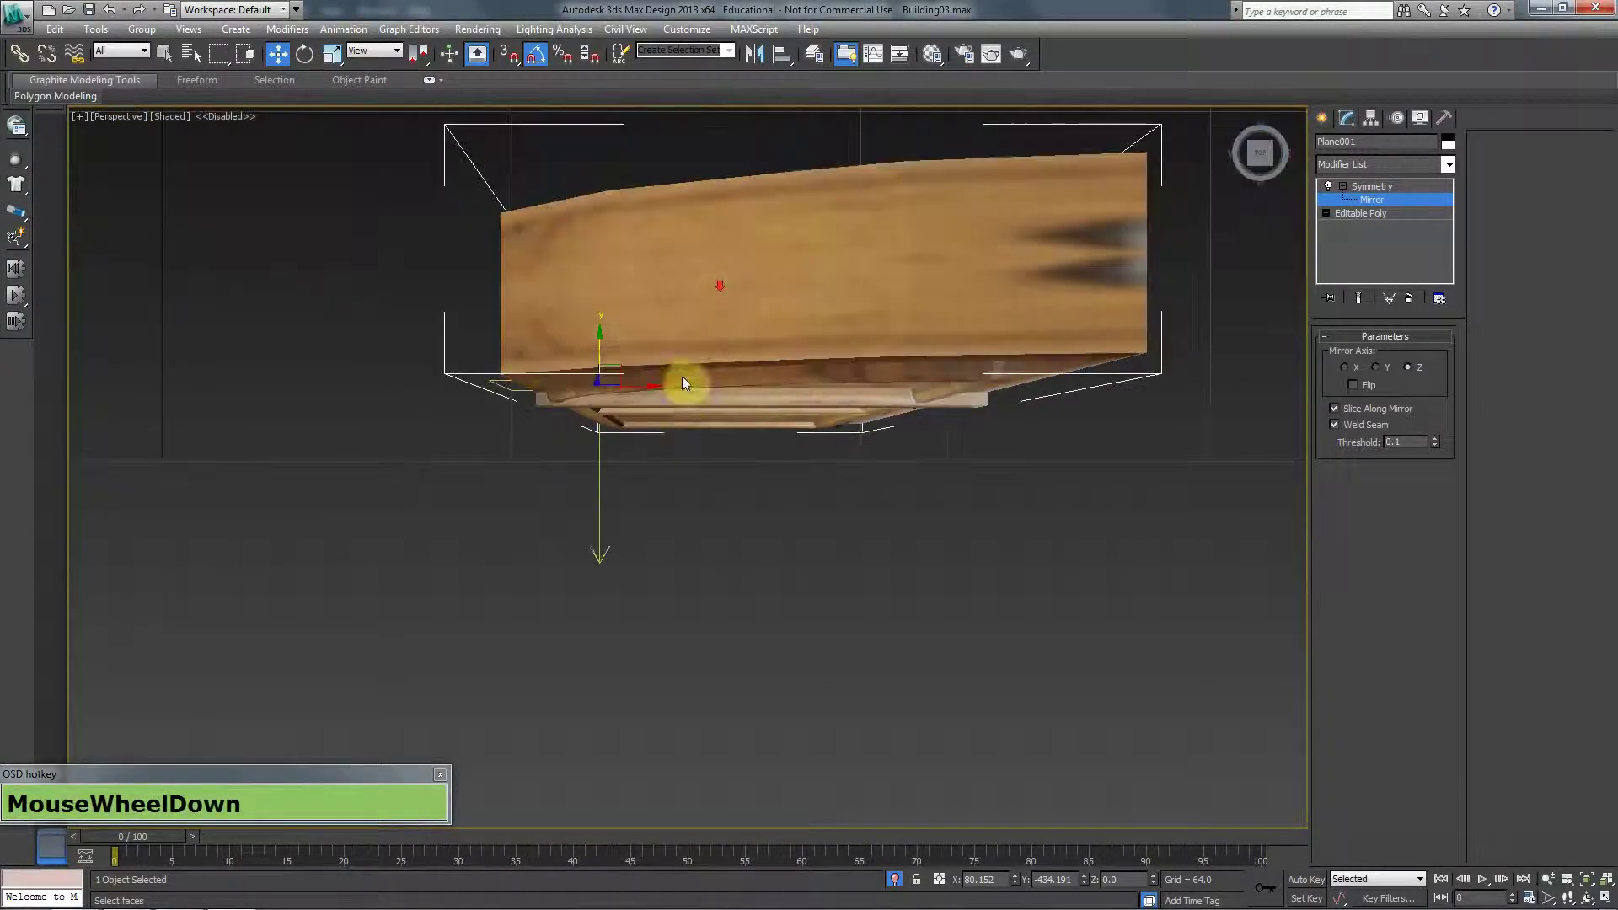
pyautogui.keyDown('alt'); pyautogui.moveTo(679, 379); pyautogui.dragTo(621, 412, button='middle'); pyautogui.keyUp('alt')
pyautogui.scroll(-2, 546, 396)
pyautogui.rightClick(619, 406)
pyautogui.moveTo(757, 559)
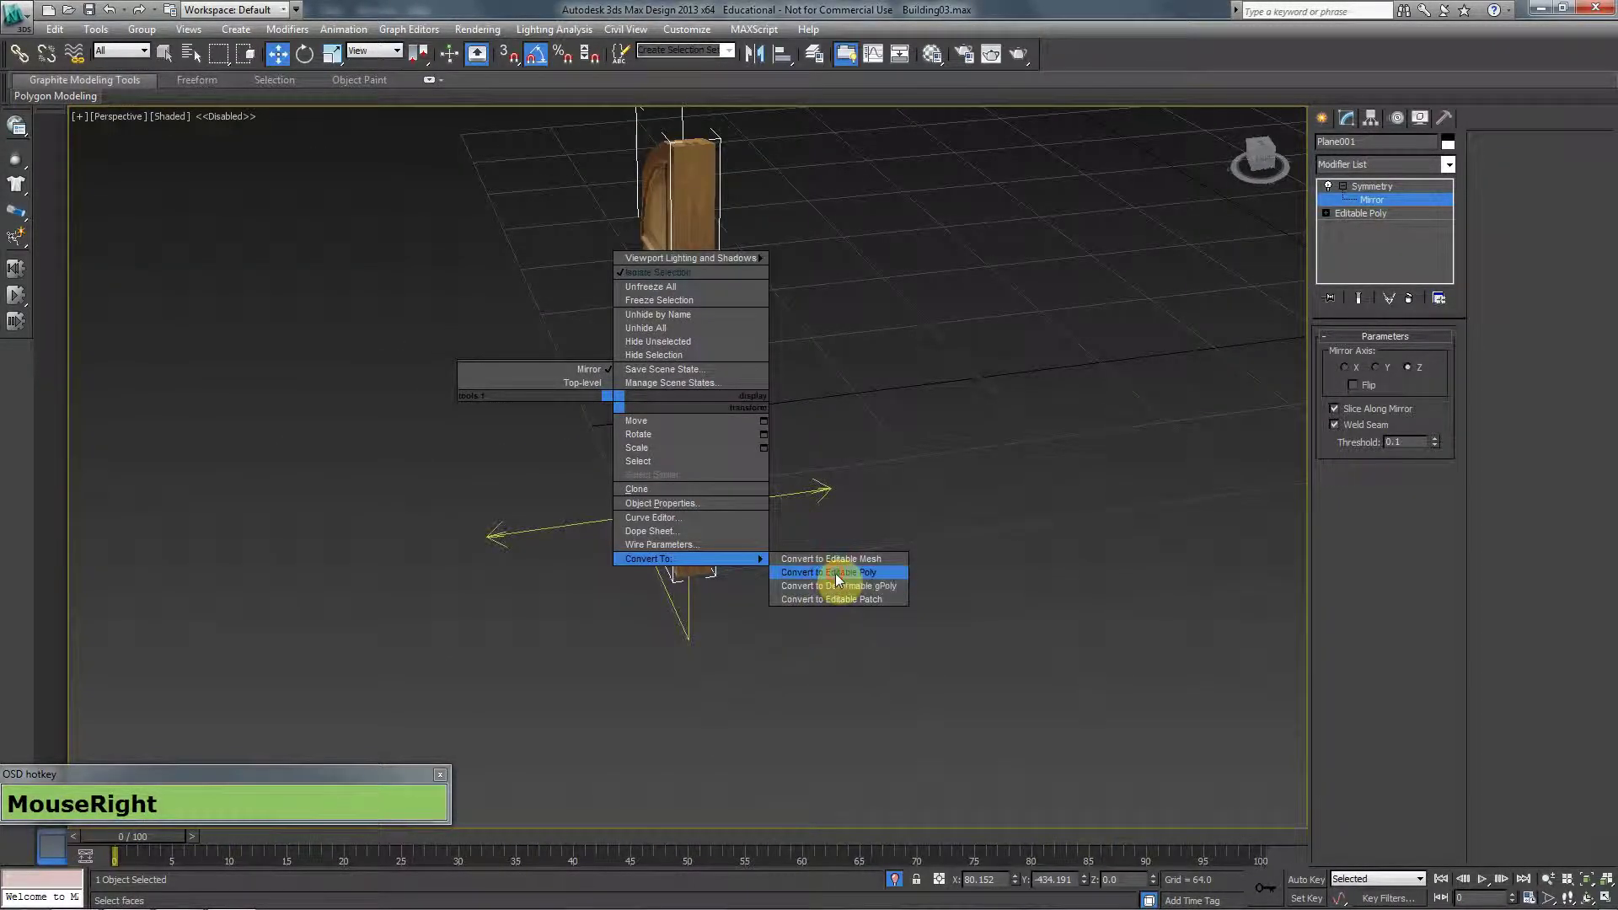
pyautogui.click(836, 573)
# Exit isolation and move the door along its depth axis to Y about -447.5 between the columns
pyautogui.keyDown('alt'); pyautogui.moveTo(836, 573); pyautogui.dragTo(682, 497, button='middle'); pyautogui.keyUp('alt')
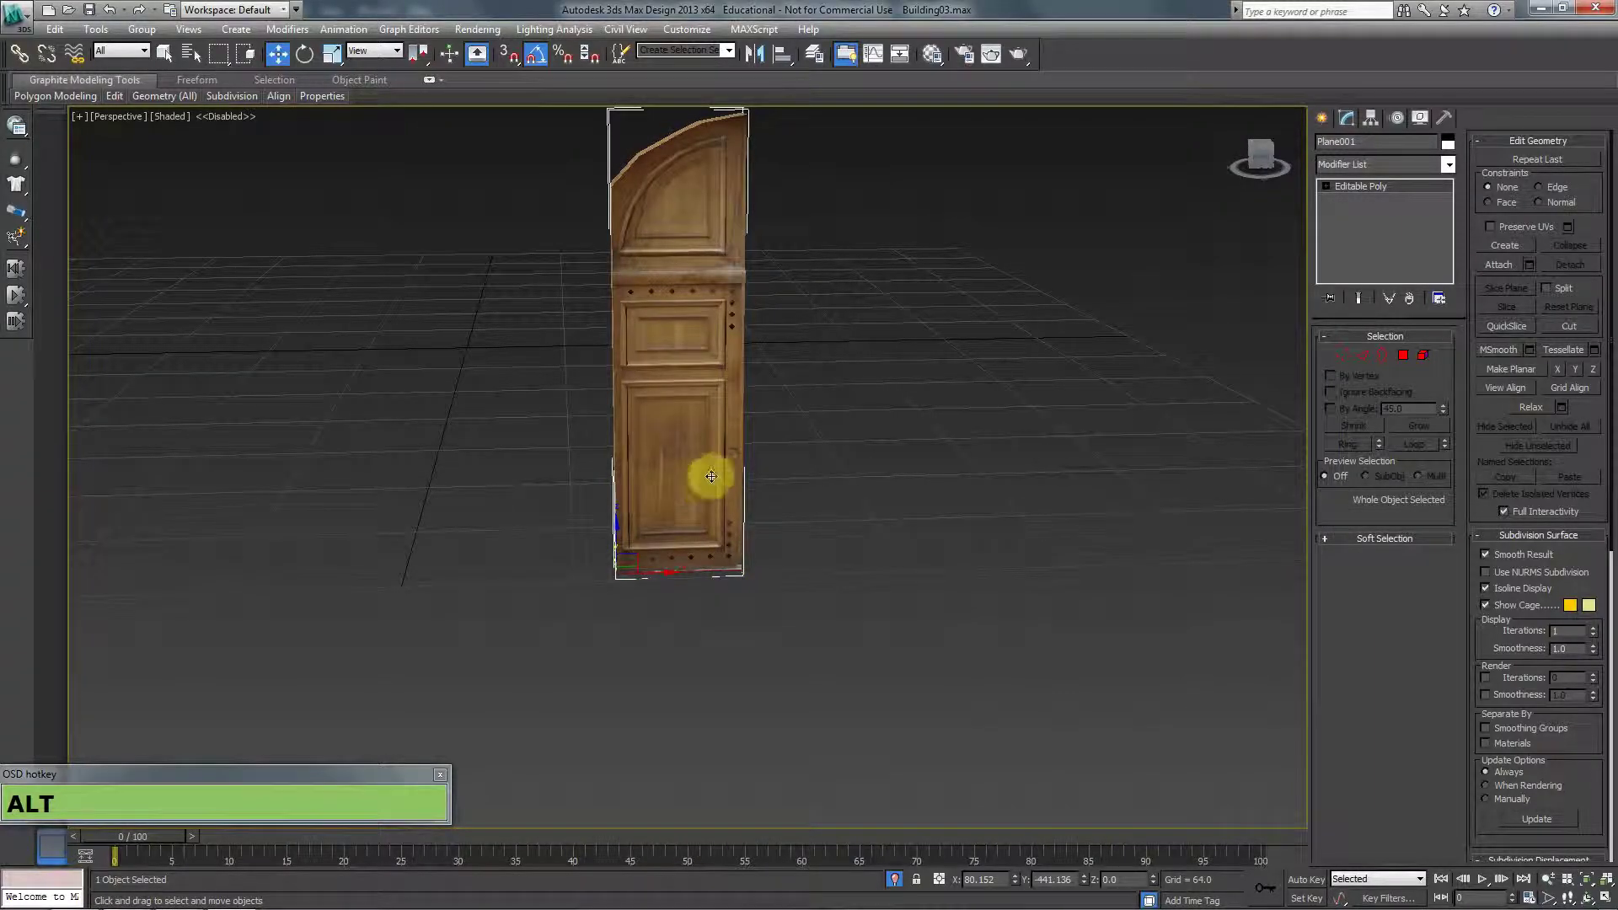
pyautogui.rightClick(767, 285)
pyautogui.click(778, 326)
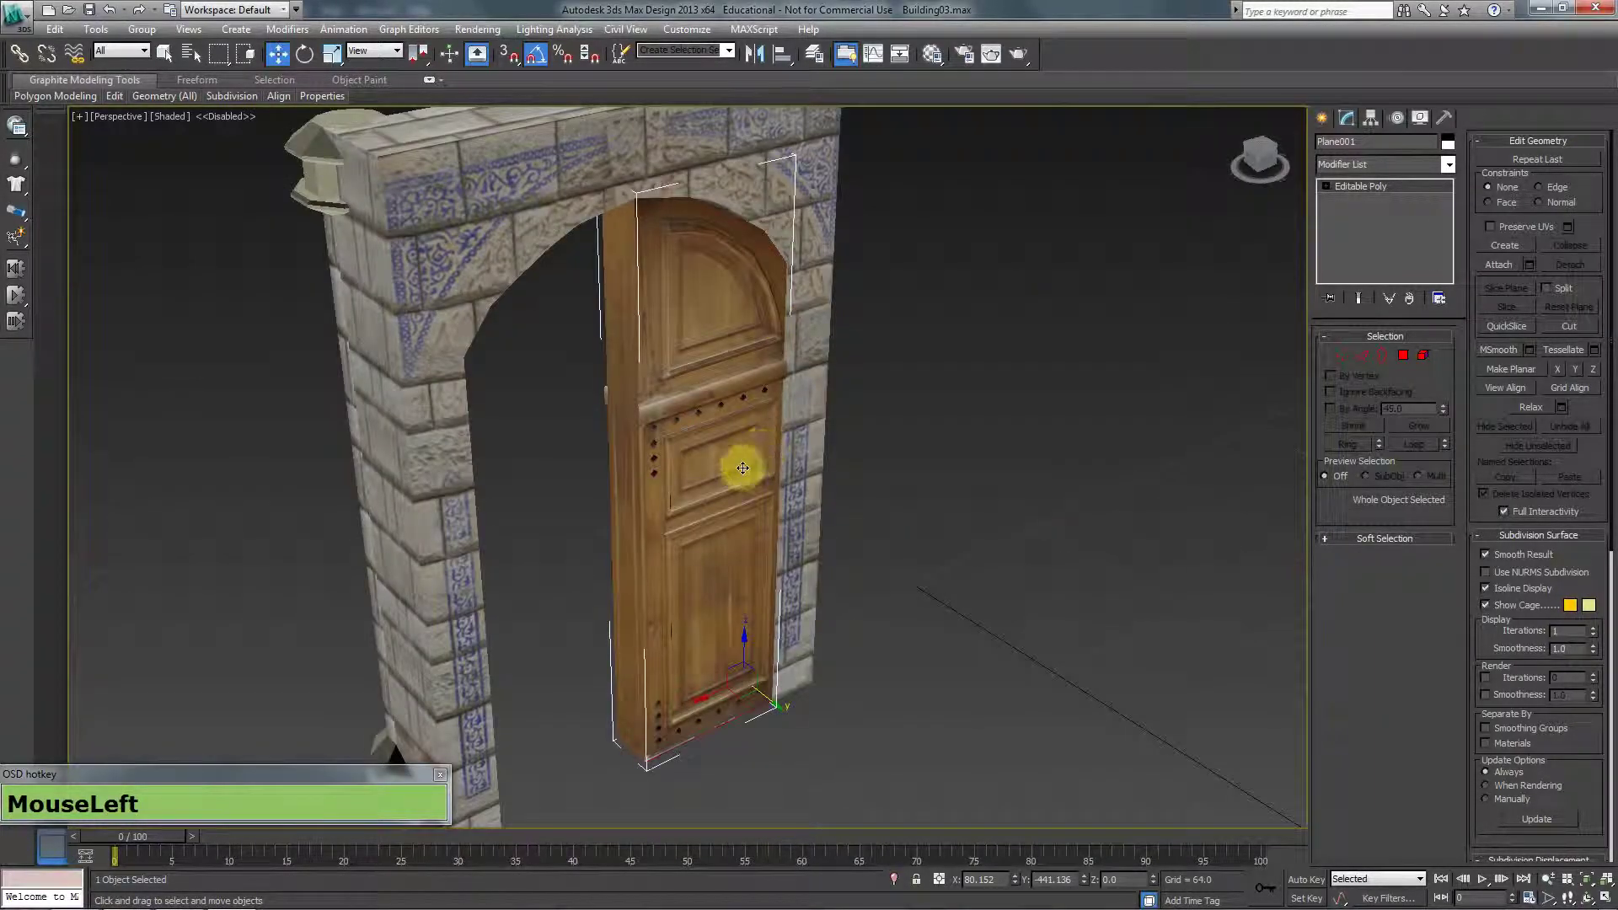
pyautogui.keyDown('alt'); pyautogui.moveTo(743, 468); pyautogui.dragTo(570, 643, button='middle'); pyautogui.keyUp('alt')
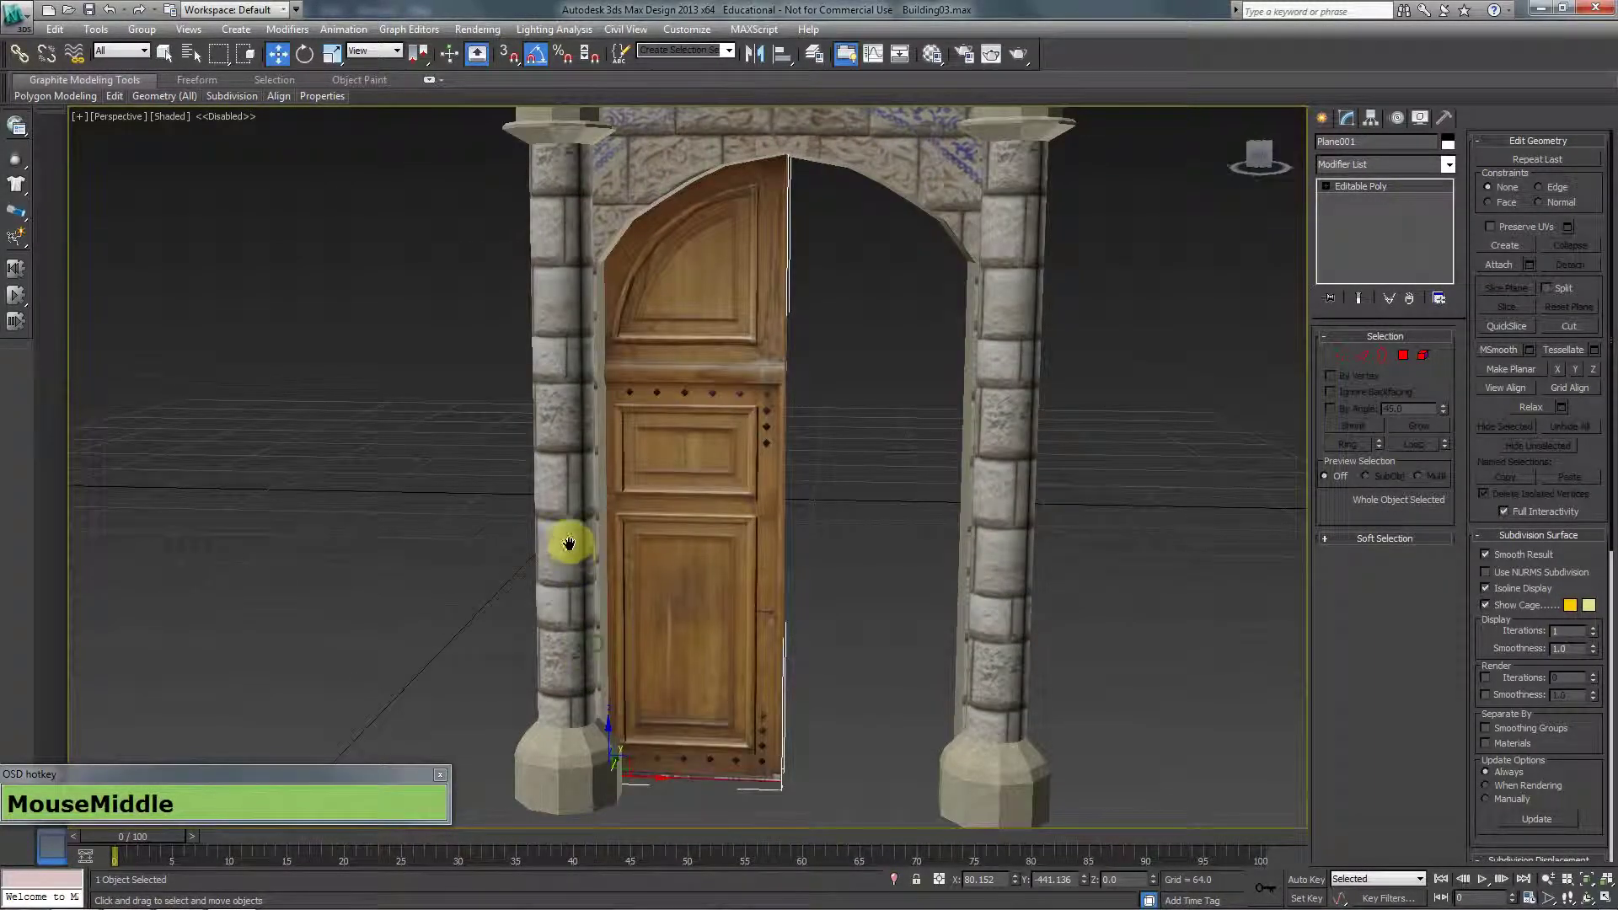
pyautogui.keyDown('alt'); pyautogui.moveTo(569, 544); pyautogui.dragTo(675, 581, button='middle'); pyautogui.keyUp('alt')
pyautogui.click(638, 524)
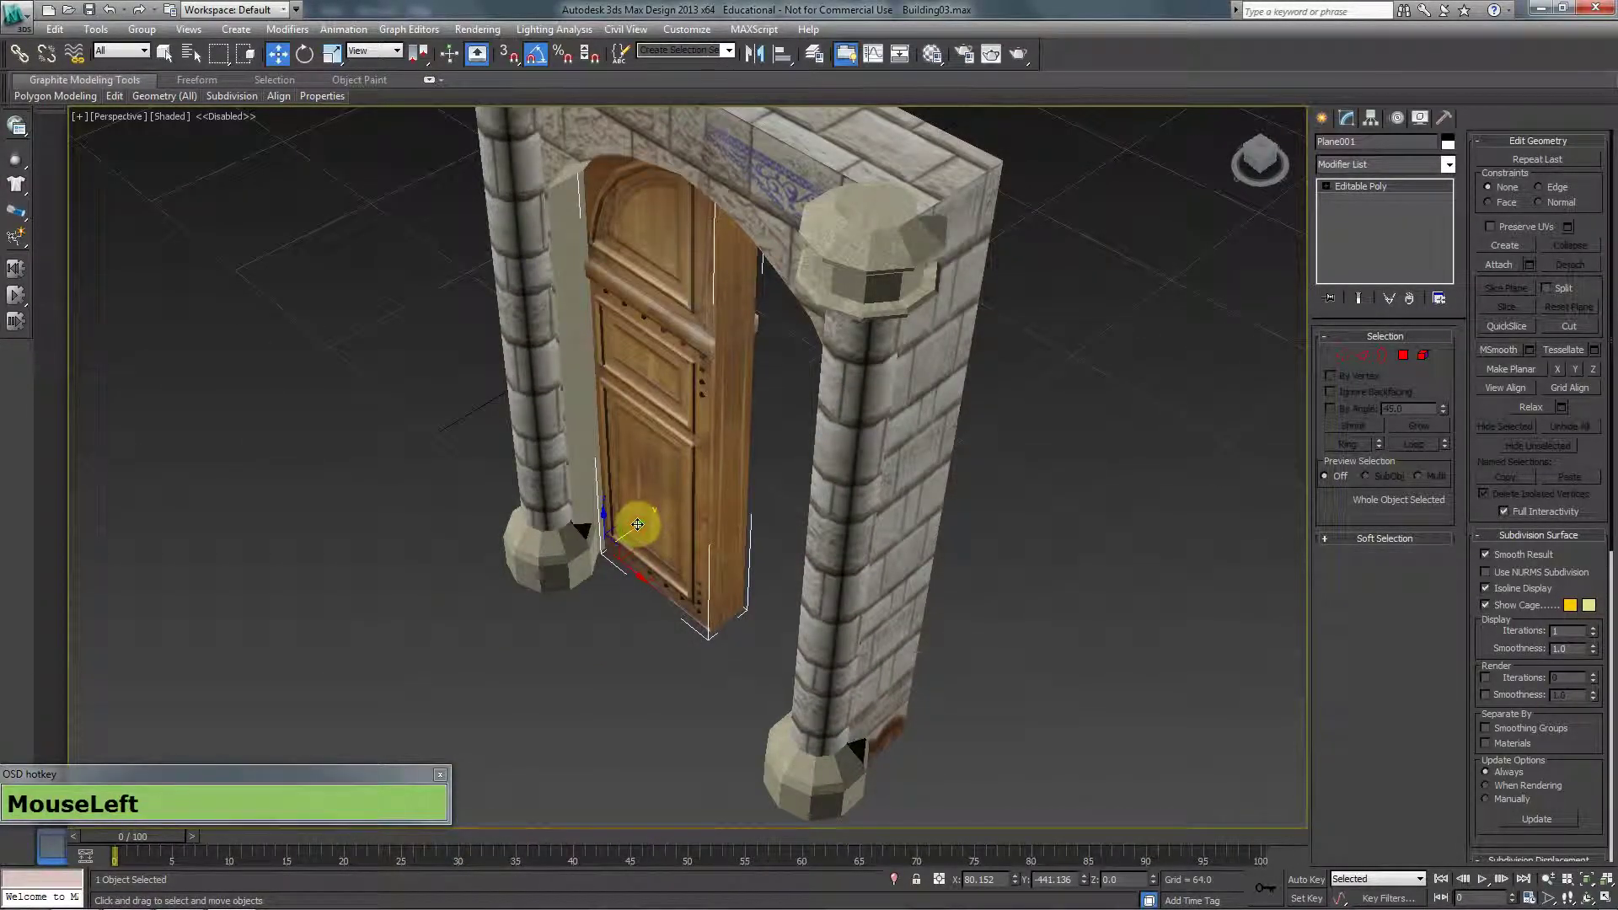
pyautogui.moveTo(637, 524); pyautogui.dragTo(624, 531)
pyautogui.keyDown('alt'); pyautogui.moveTo(625, 531); pyautogui.dragTo(622, 270, button='middle'); pyautogui.keyUp('alt')
# In the front view, mirror the door leaf along the X axis as a copy
pyautogui.press('f')
pyautogui.scroll(-2, 662, 365)
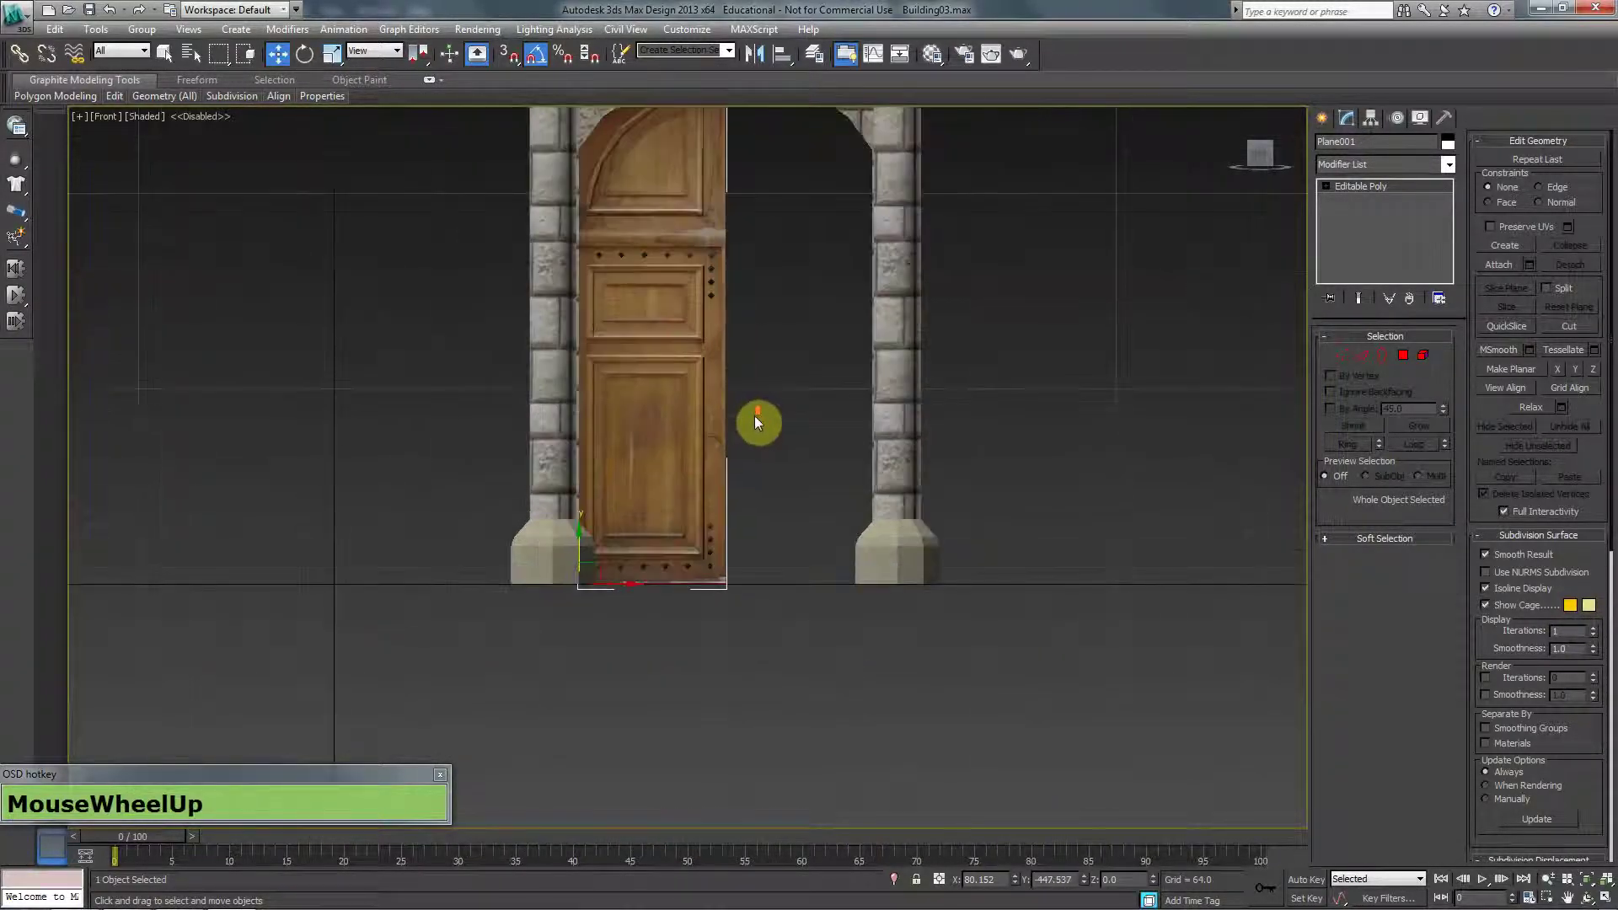
pyautogui.click(754, 53)
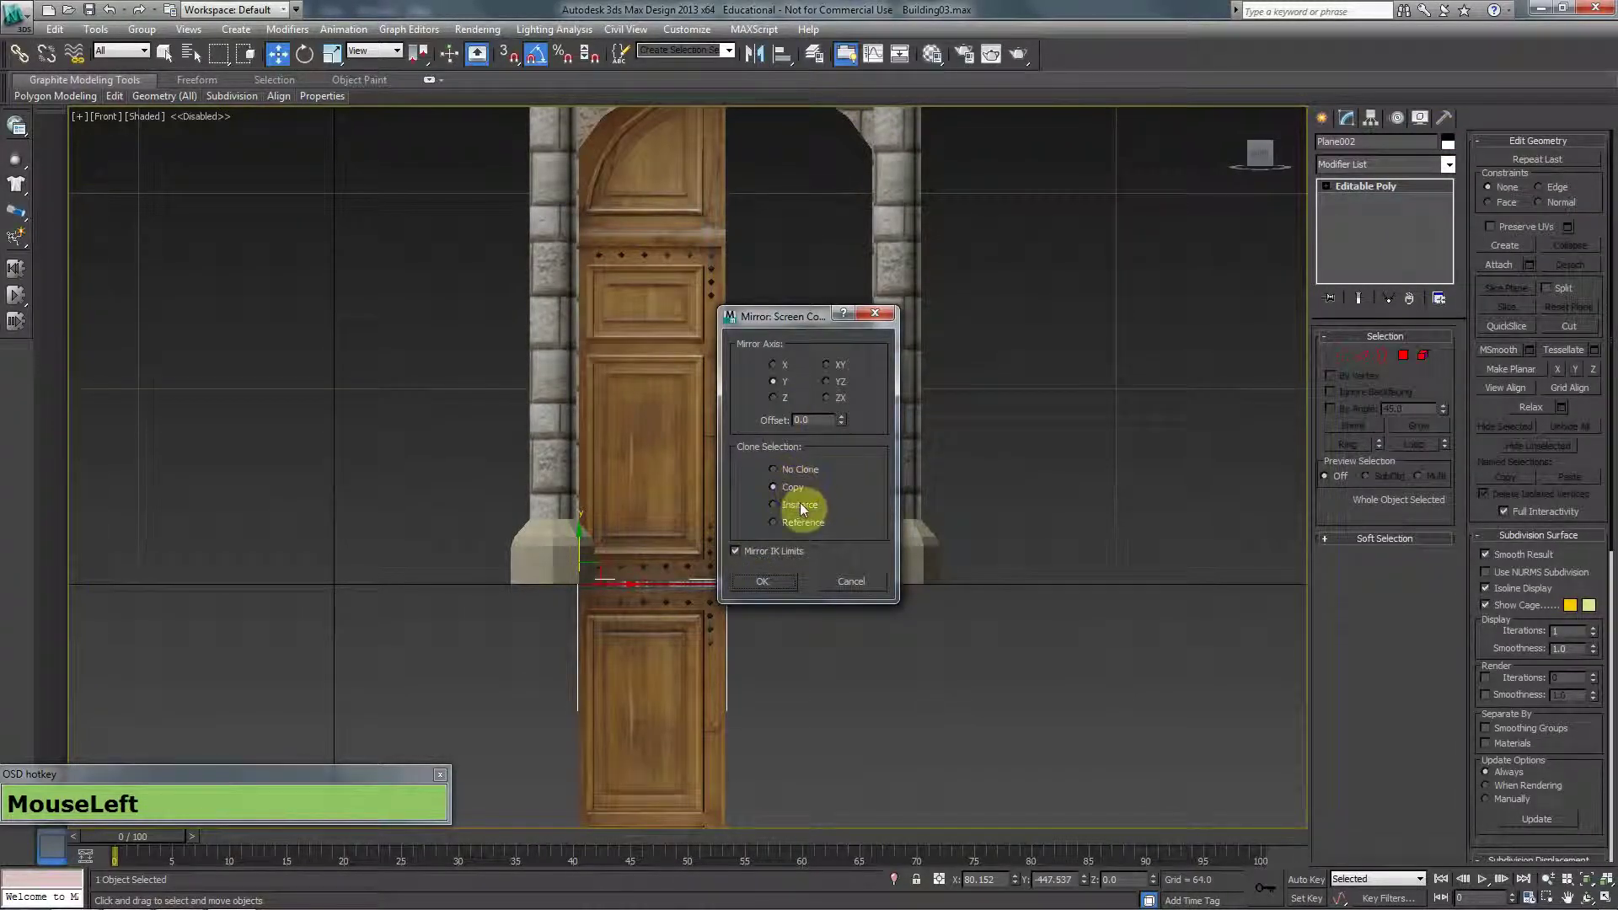
pyautogui.click(776, 364)
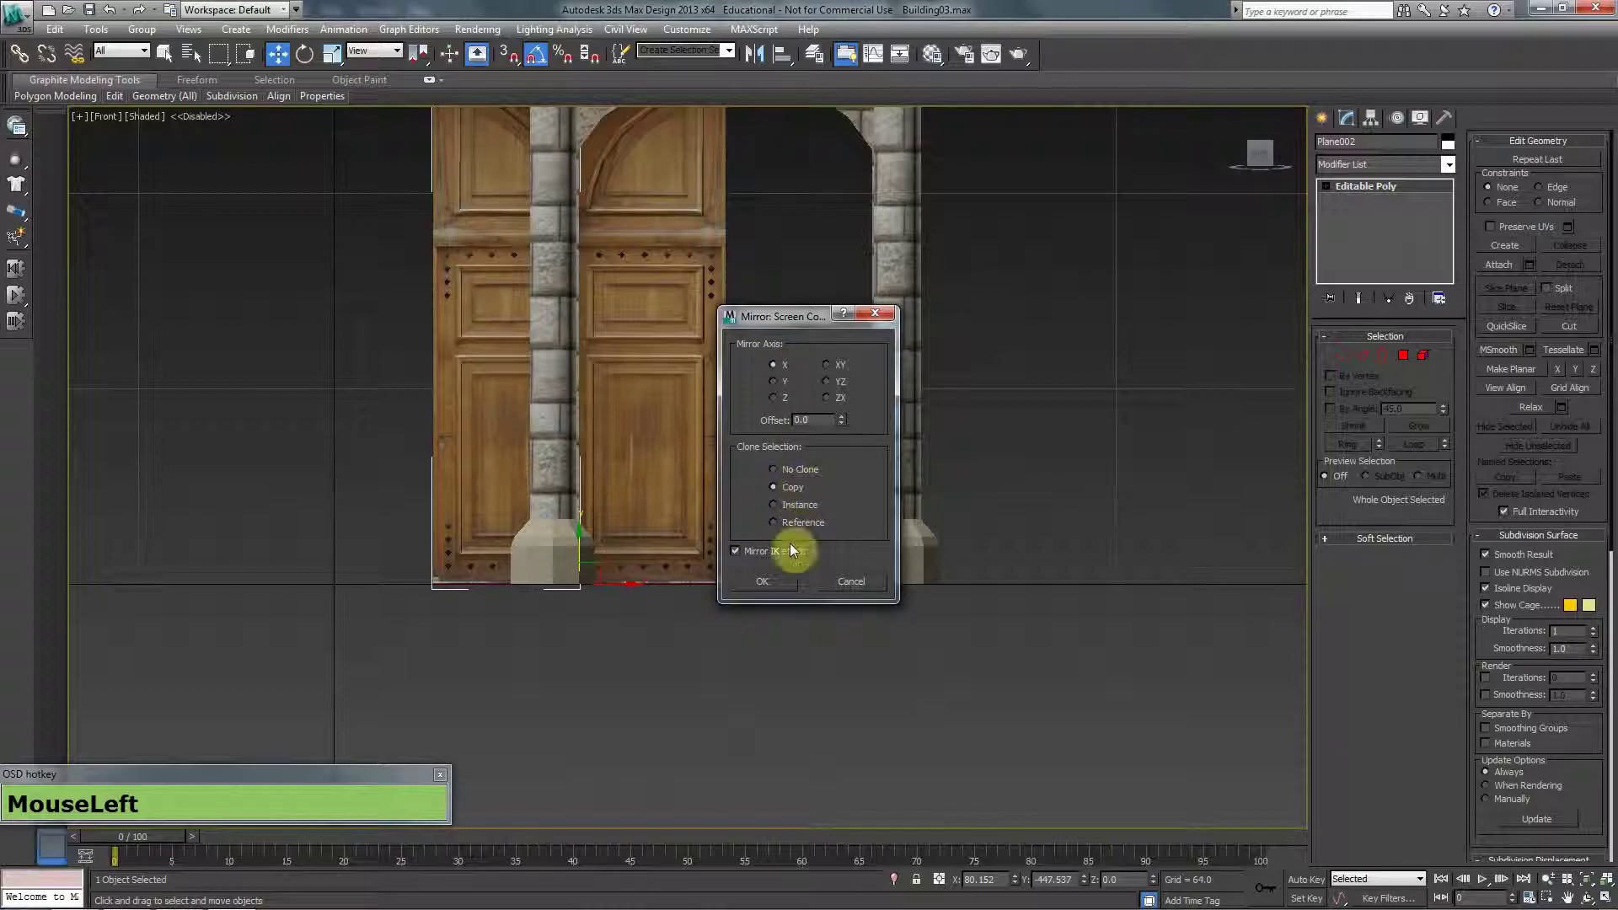
pyautogui.click(770, 581)
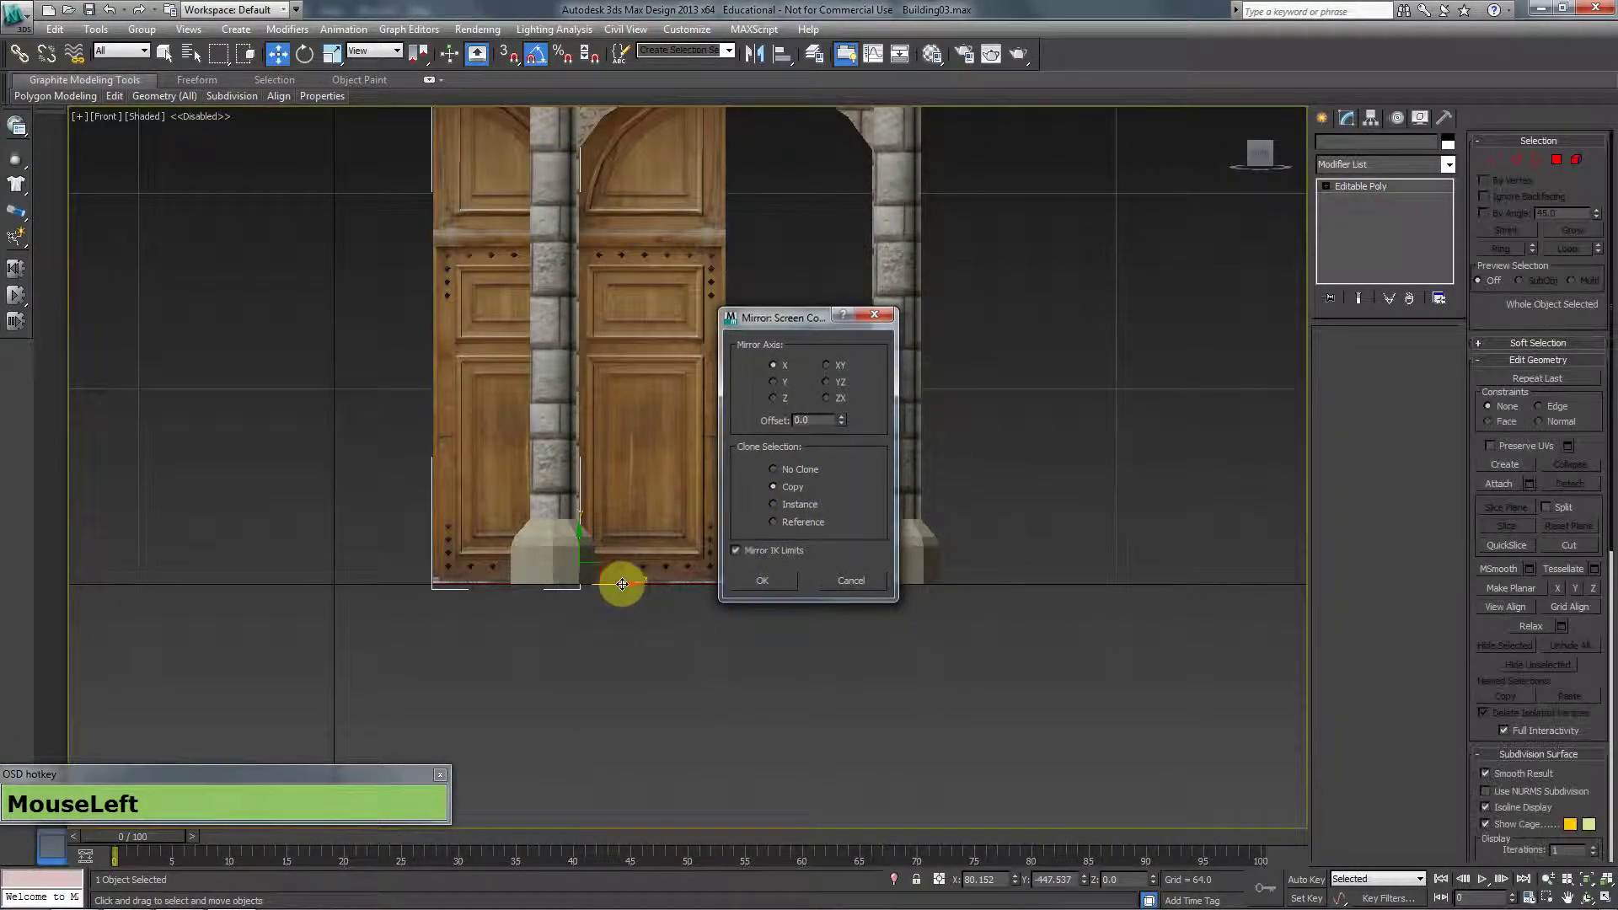
# Move the mirrored leaf along X to about 176, into the empty half of the arch opening
pyautogui.press('F3')
pyautogui.moveTo(622, 584); pyautogui.dragTo(914, 579)
pyautogui.press('F3')
pyautogui.click(965, 407)
pyautogui.moveTo(962, 400); pyautogui.dragTo(893, 588, button='middle')
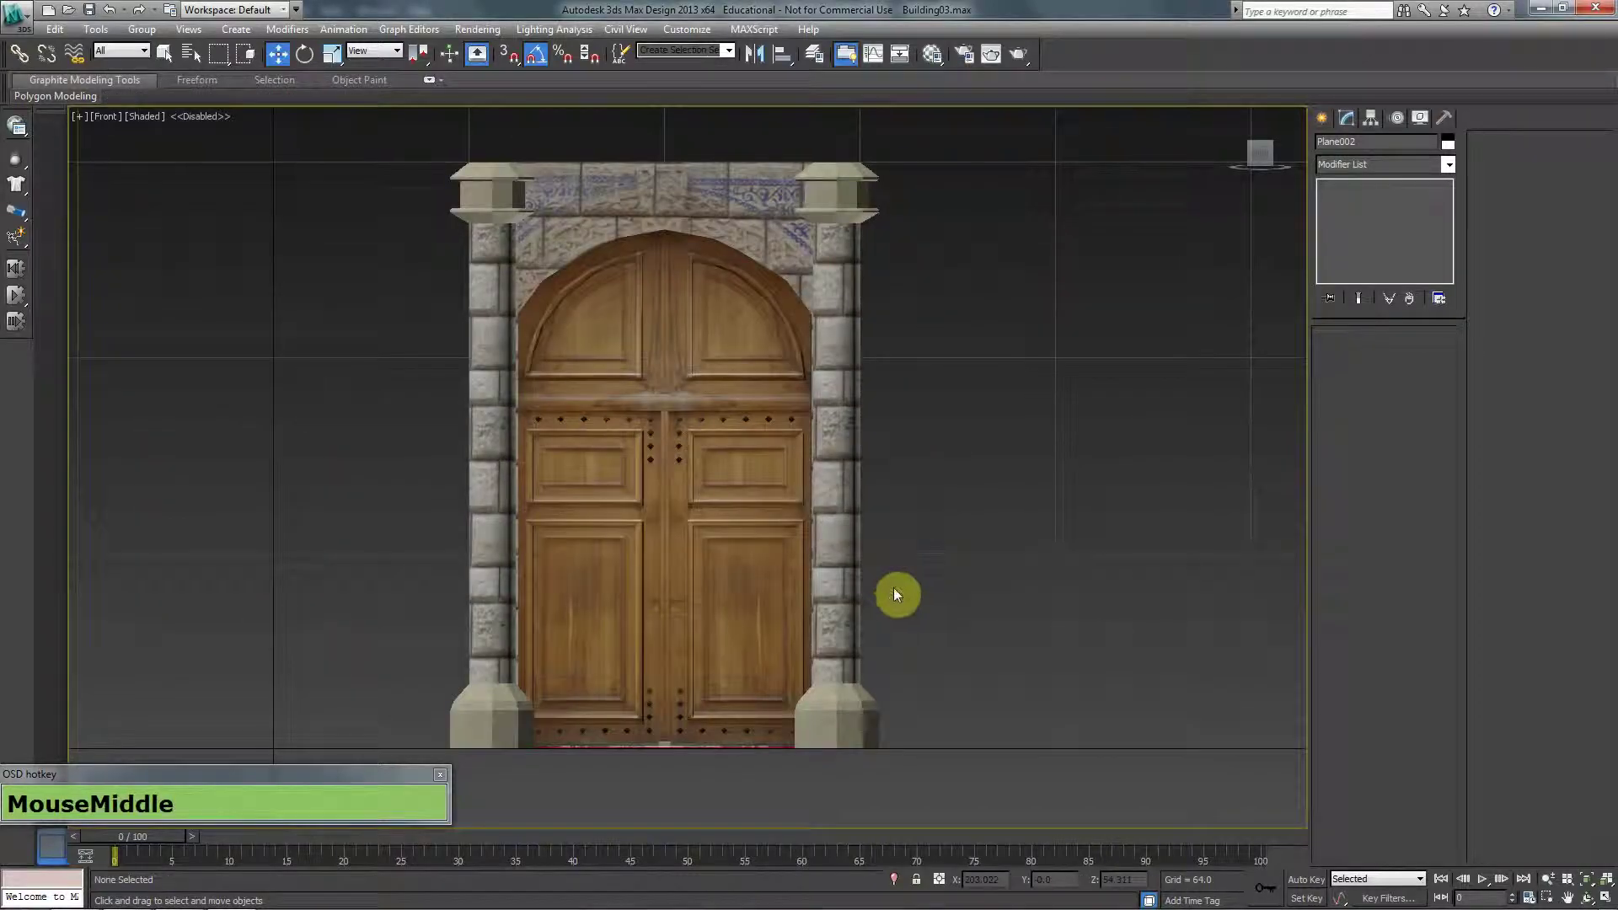
# Examine the double door and its stone frame from several angles in the perspective view
pyautogui.press('p')
pyautogui.press('z')
pyautogui.scroll(-3, 605, 416)
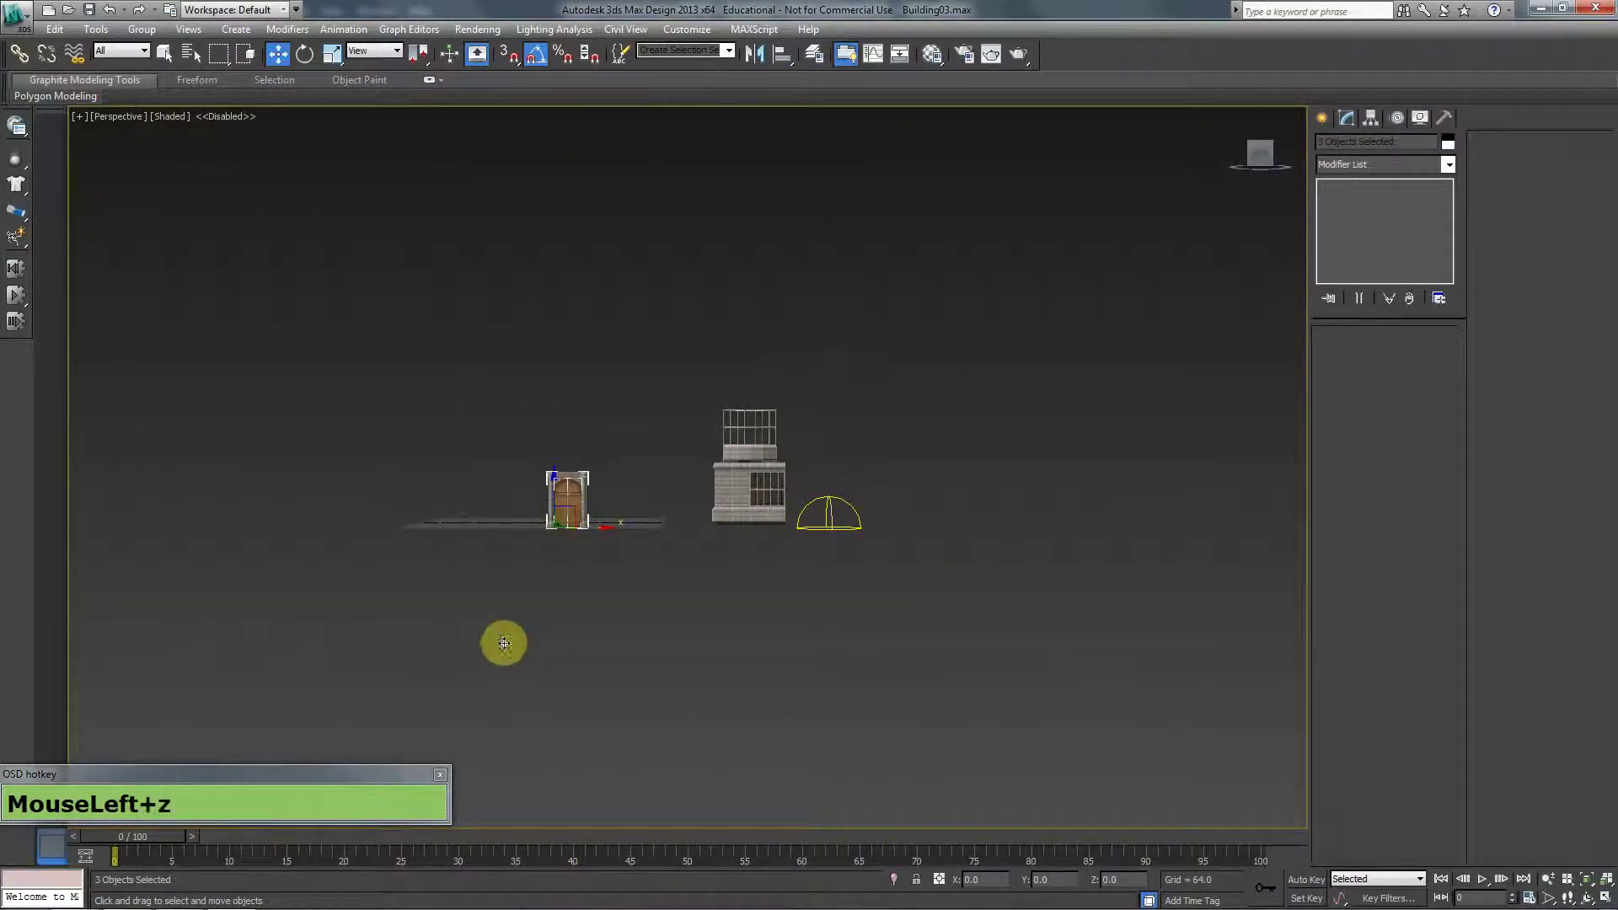
pyautogui.press('z')
pyautogui.keyDown('alt'); pyautogui.moveTo(596, 613); pyautogui.dragTo(1084, 487, button='middle'); pyautogui.keyUp('alt')
pyautogui.click(734, 450)
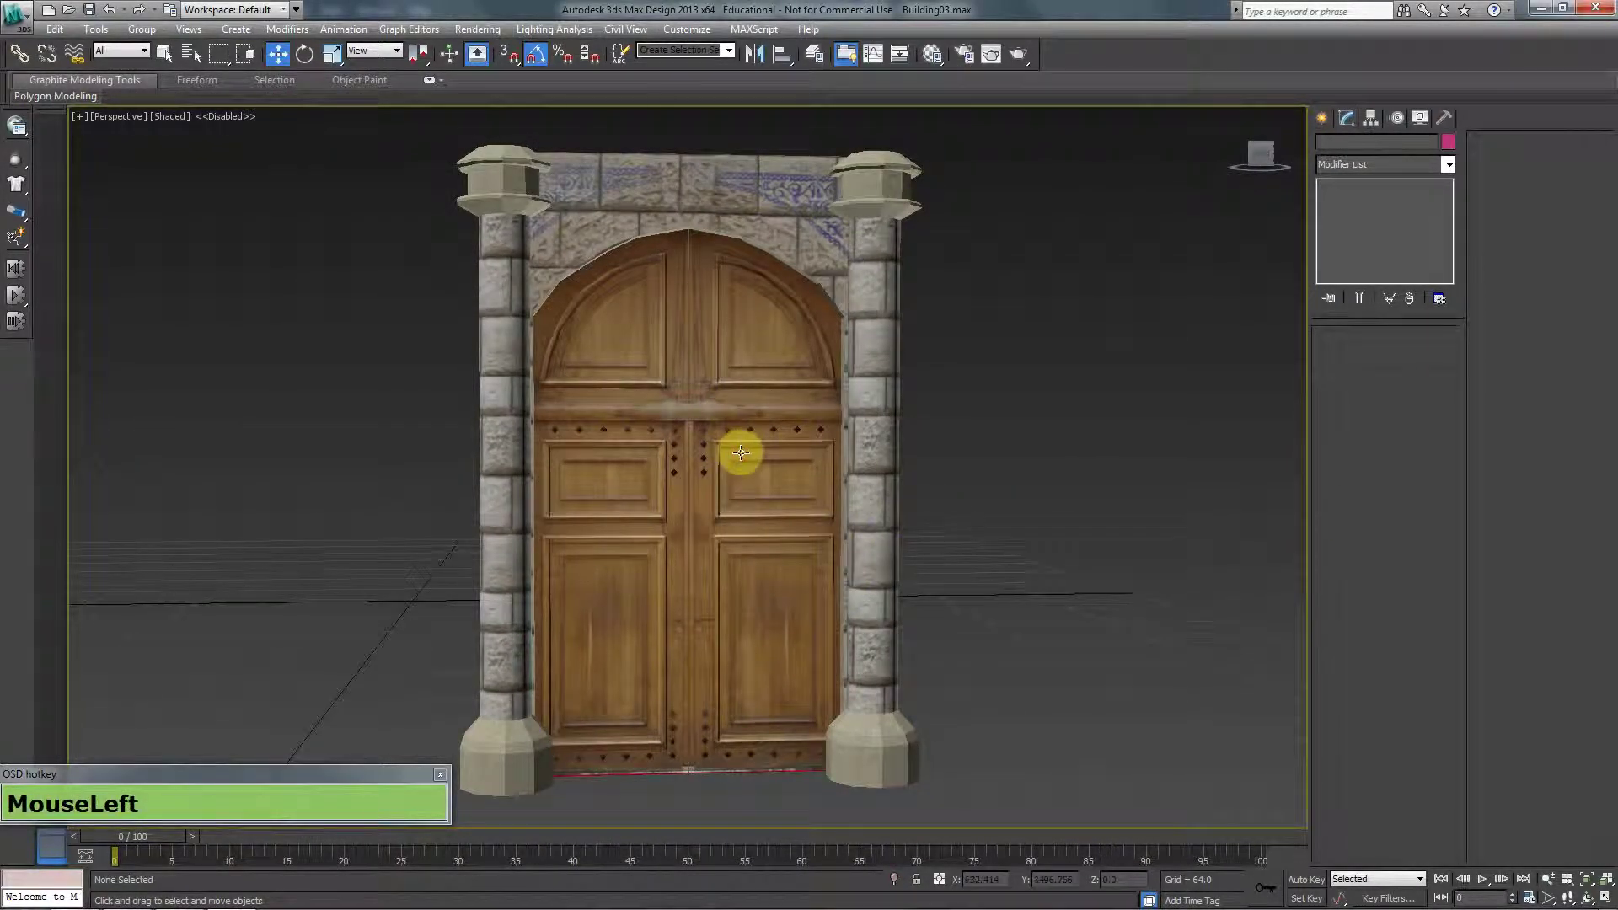
pyautogui.click(741, 453)
pyautogui.keyDown('alt'); pyautogui.moveTo(716, 516); pyautogui.dragTo(678, 571, button='middle'); pyautogui.keyUp('alt')
pyautogui.keyDown('alt'); pyautogui.moveTo(1064, 526); pyautogui.dragTo(886, 441, button='middle'); pyautogui.keyUp('alt')
pyautogui.click(1014, 531)
pyautogui.scroll(-5, 946, 468)
# Delete the mirrored door leaf, leaving only the original leaf in the arch
pyautogui.click(701, 441)
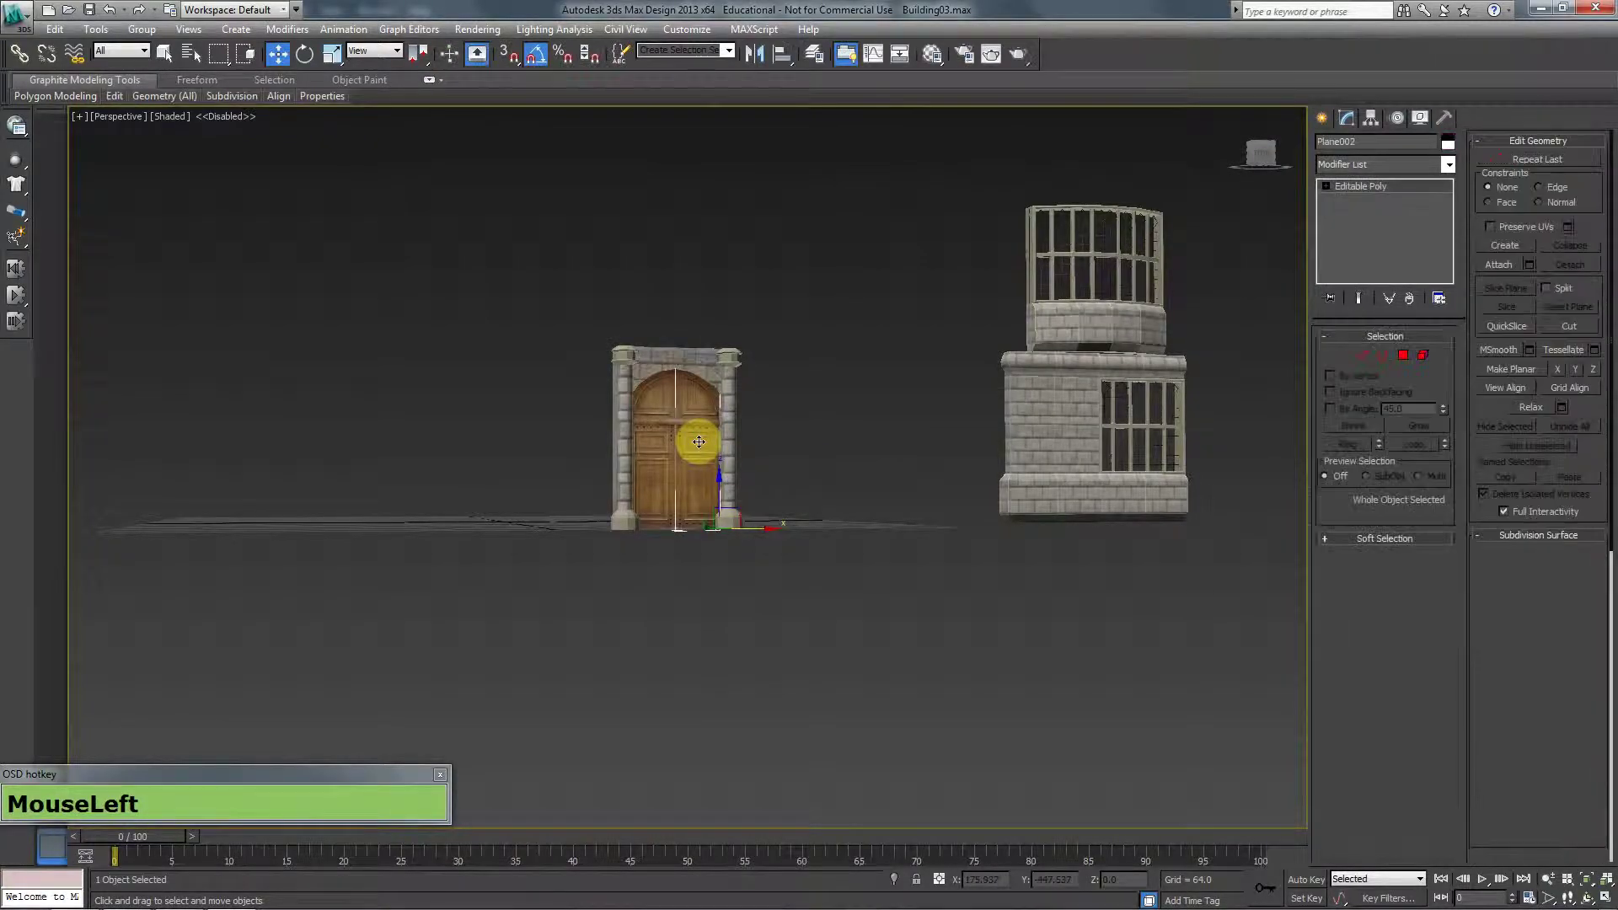
pyautogui.press('Delete')
pyautogui.scroll(1, 652, 427)
pyautogui.scroll(2, 652, 427)
pyautogui.keyDown('alt'); pyautogui.moveTo(675, 437); pyautogui.dragTo(671, 440, button='middle'); pyautogui.keyUp('alt')
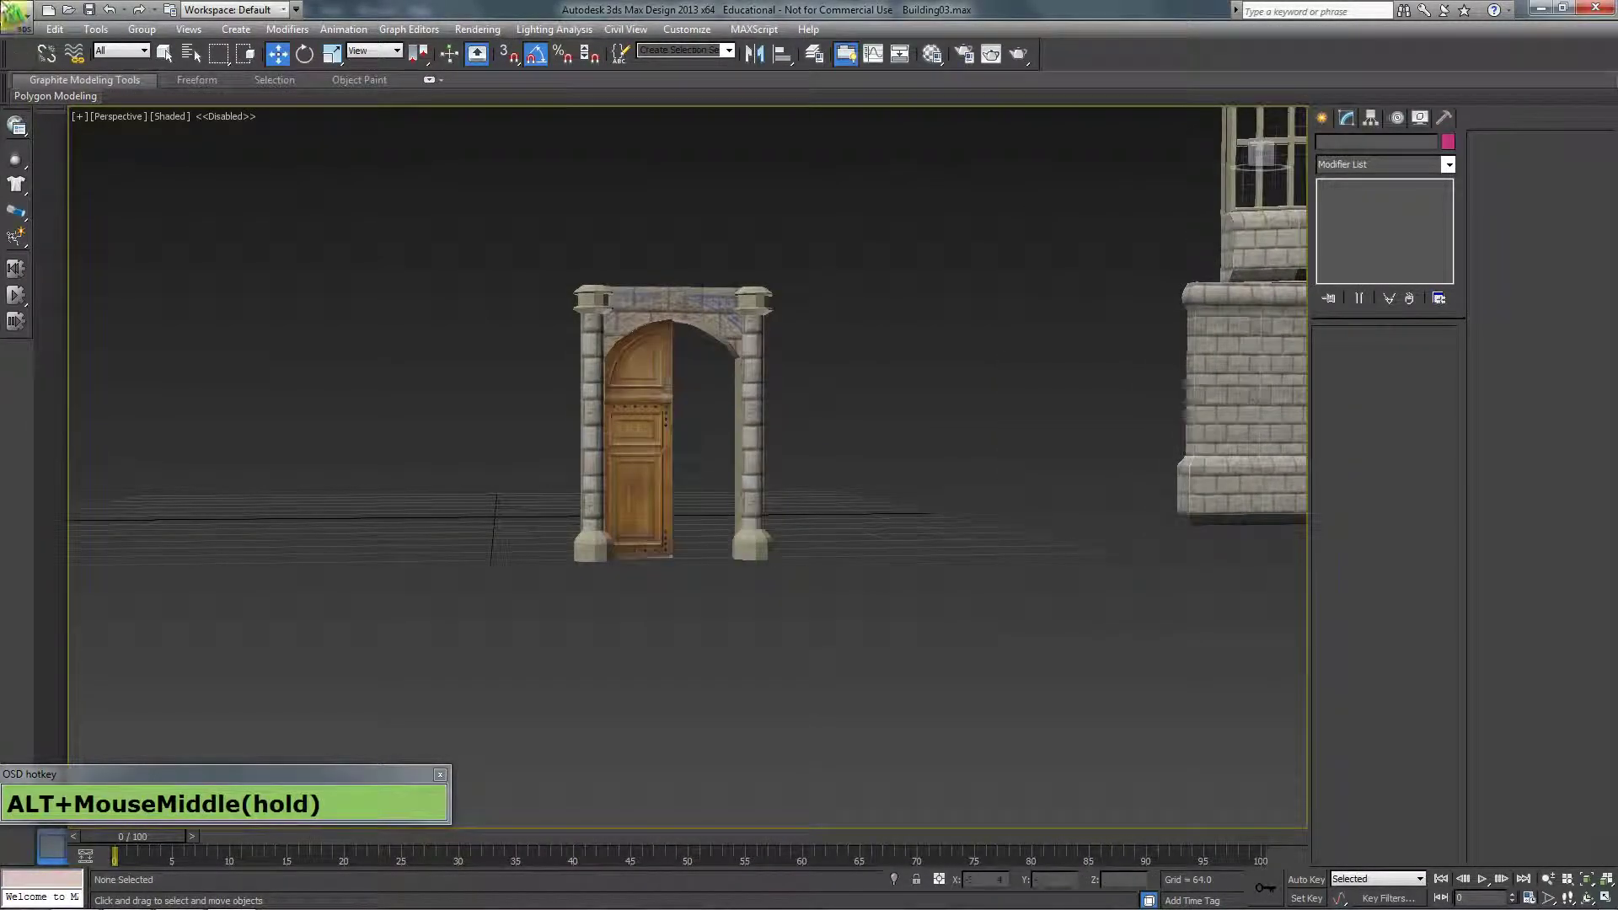
# Save the scene and view the door frame beside the barred wall pieces from the front and in perspective
pyautogui.click(88, 10)
pyautogui.moveTo(770, 427); pyautogui.dragTo(674, 311, button='middle')
pyautogui.click(674, 310)
pyautogui.moveTo(310, 618); pyautogui.dragTo(311, 619)
pyautogui.press('f')
pyautogui.scroll(-3, 632, 427)
pyautogui.press('z')
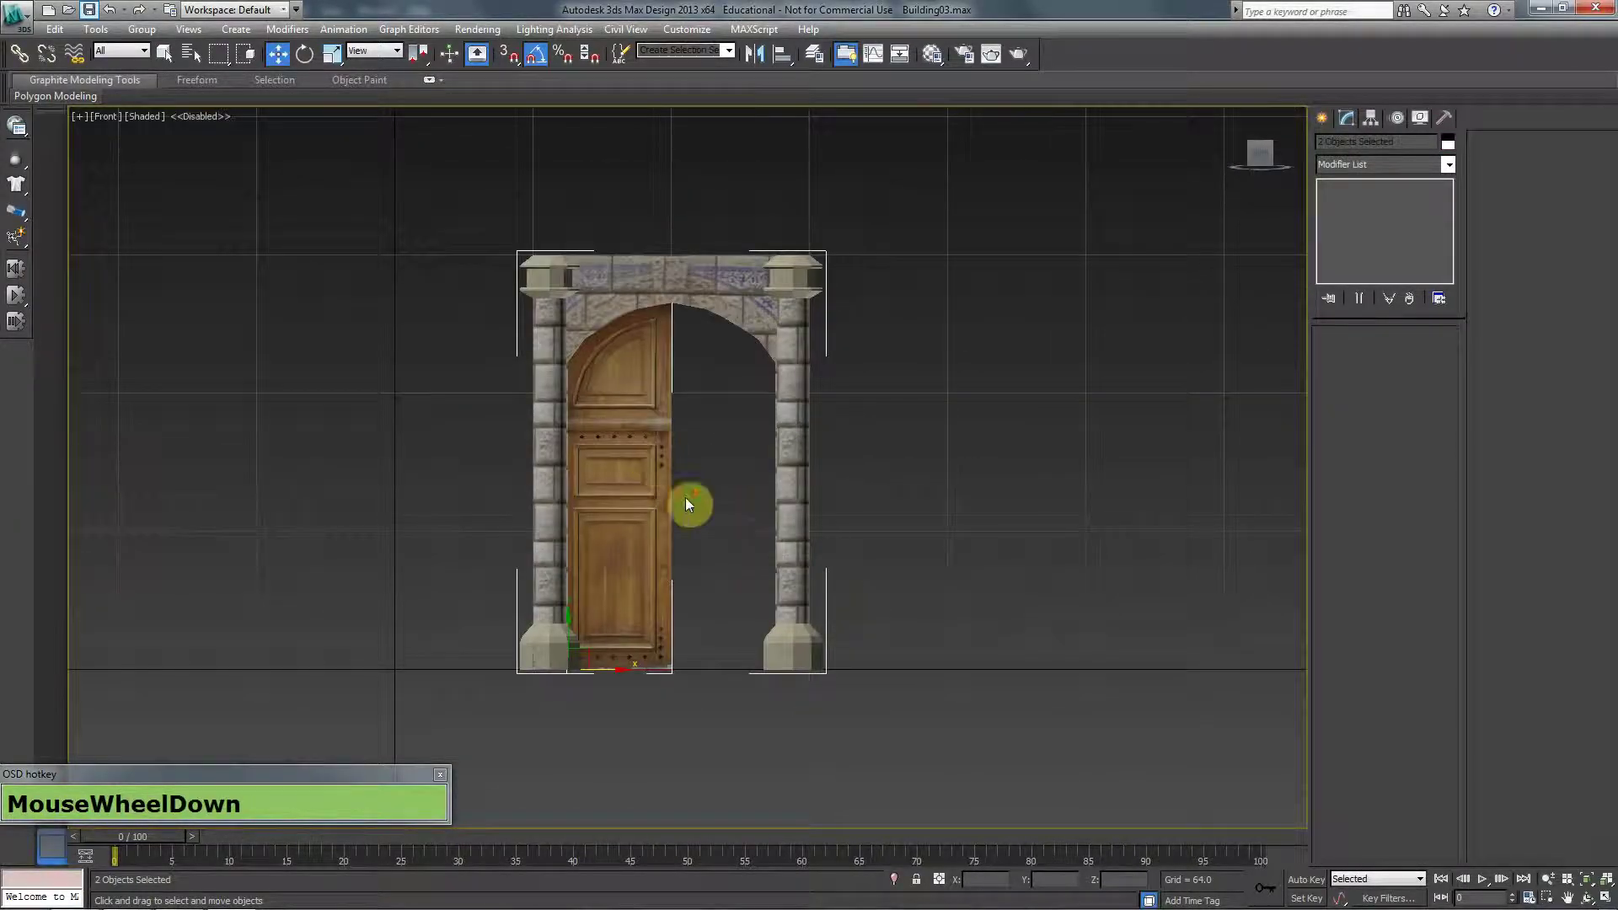
pyautogui.scroll(-4, 685, 498)
pyautogui.moveTo(861, 581); pyautogui.dragTo(730, 531, button='middle')
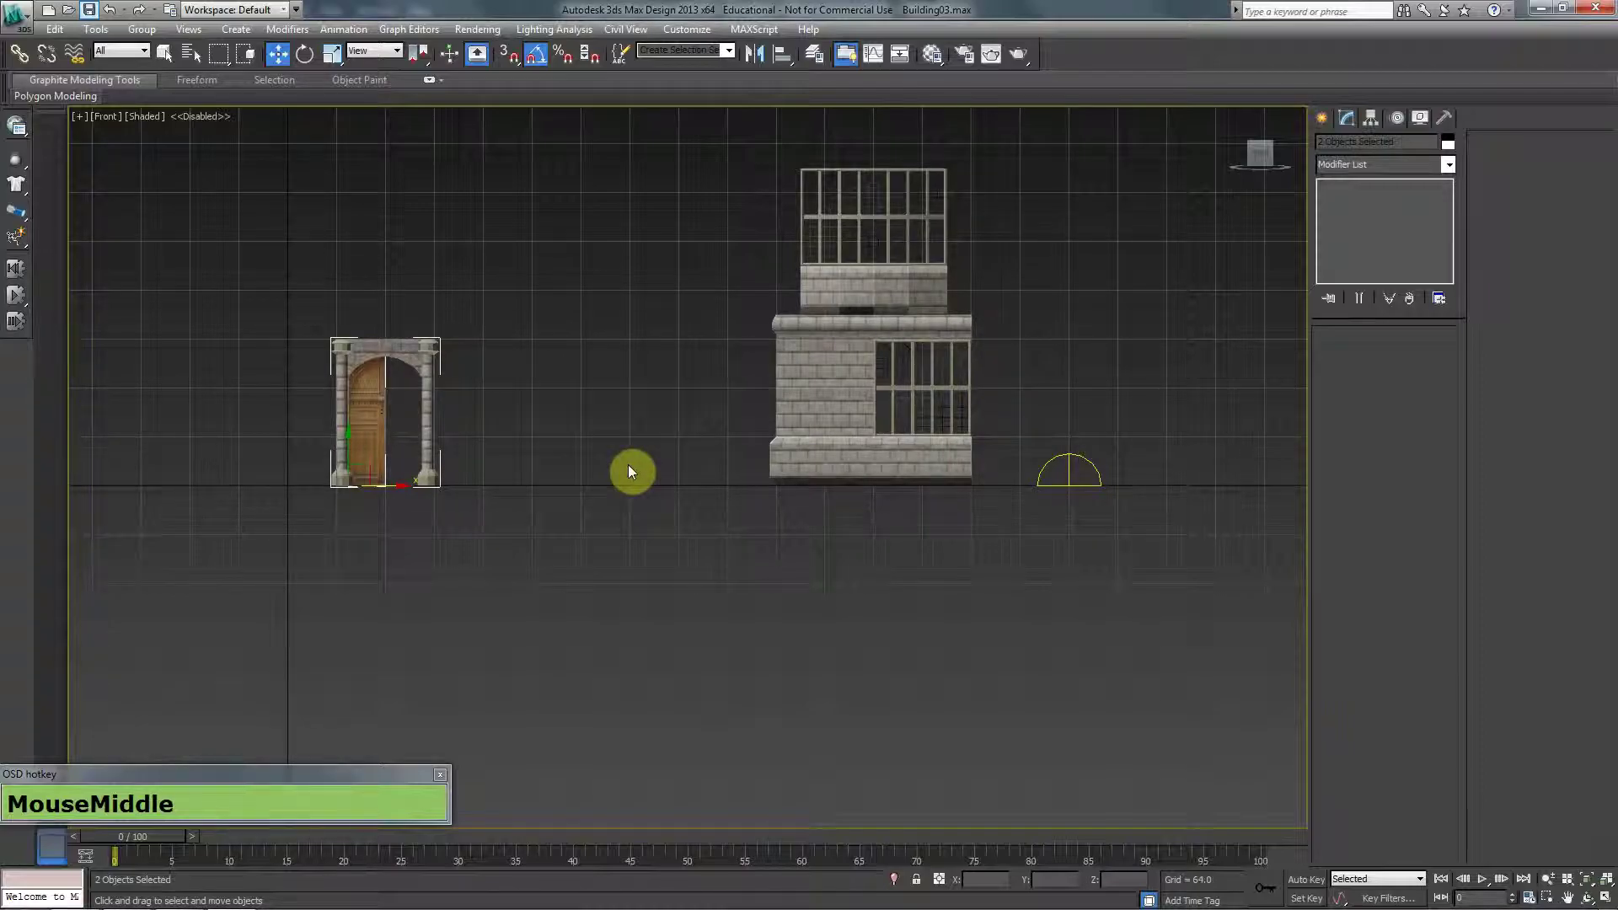
pyautogui.press('p')
pyautogui.keyDown('alt'); pyautogui.moveTo(629, 488); pyautogui.dragTo(696, 470, button='middle'); pyautogui.keyUp('alt')
pyautogui.scroll(-3, 775, 513)
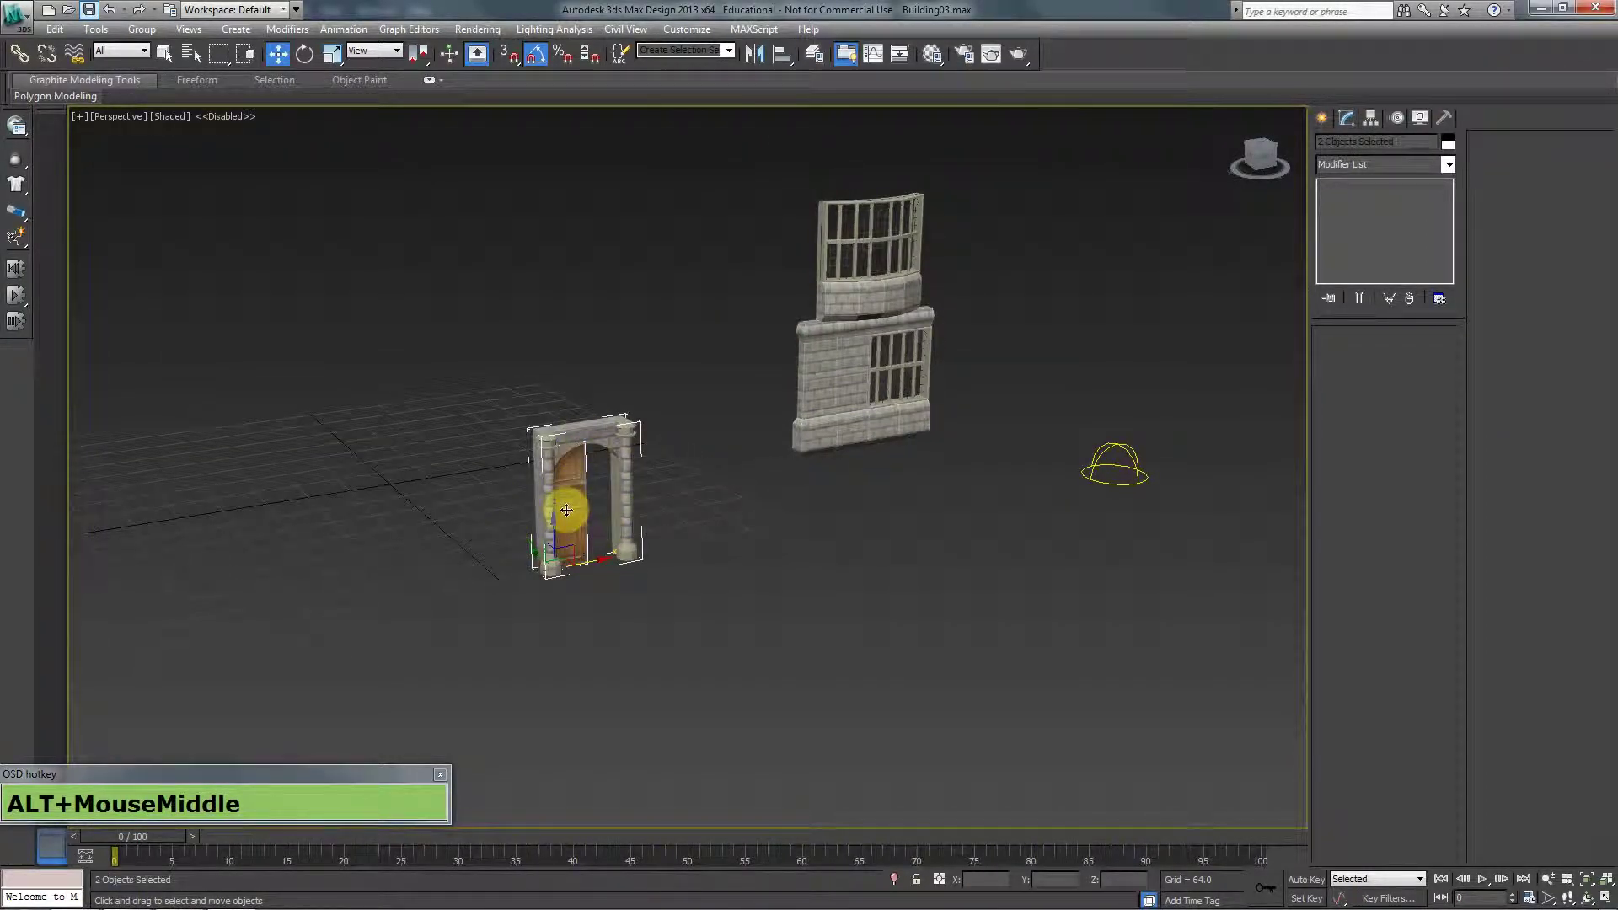
# In the front view, copy the Wall_128x128 block along X to 384, into the free space beside the door, and enable snapping
pyautogui.click(830, 394)
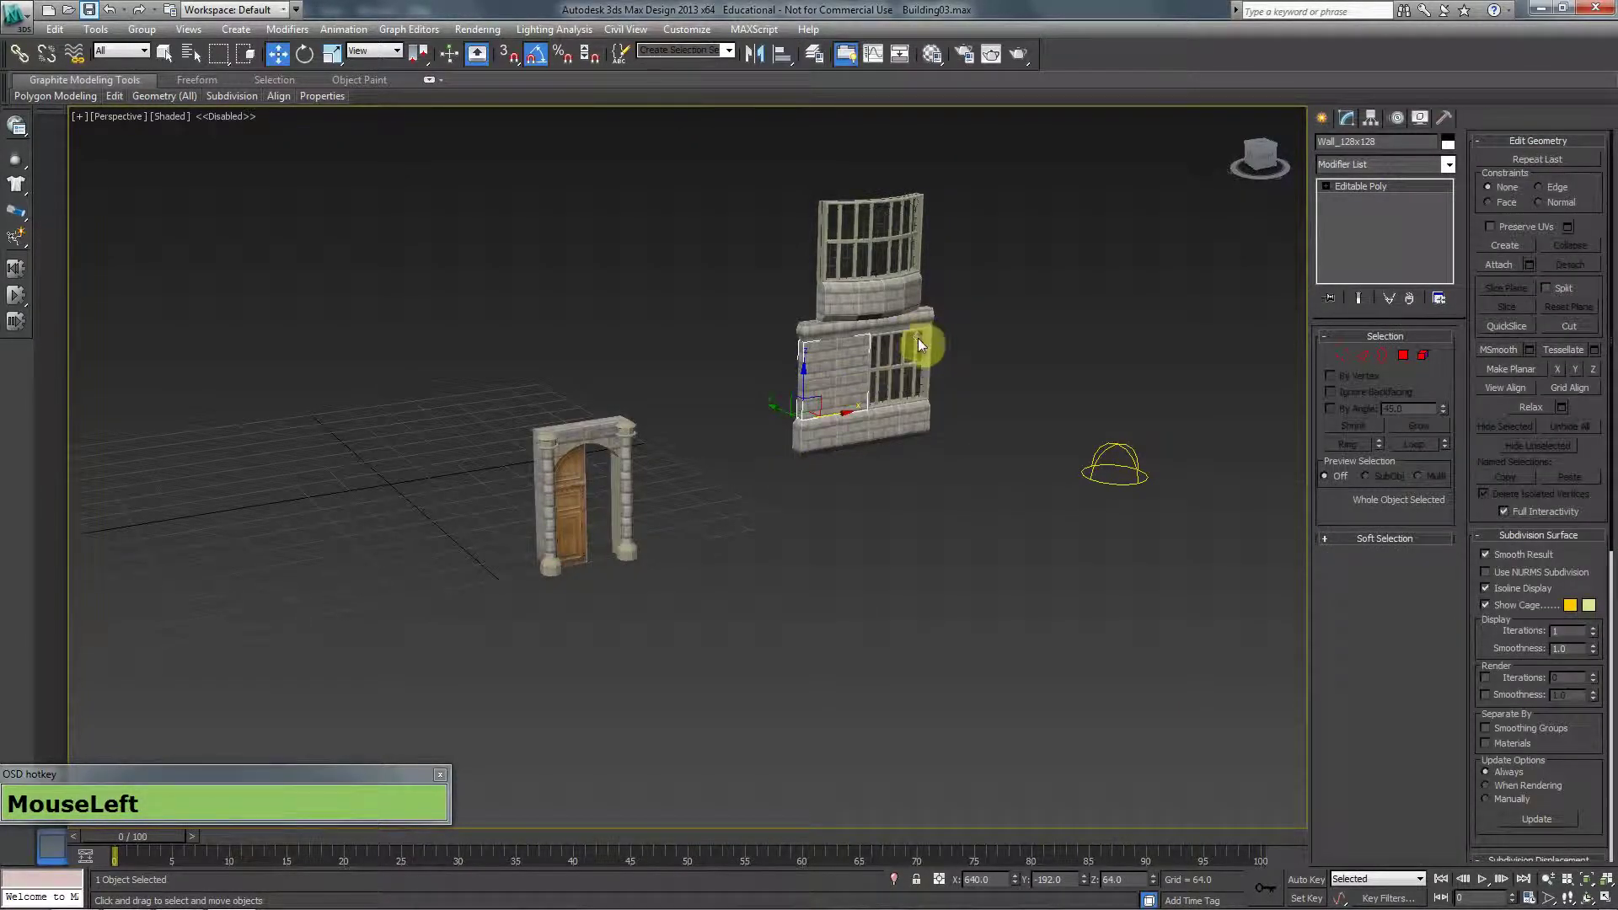
pyautogui.moveTo(906, 405)
pyautogui.keyDown('alt'); pyautogui.mouseDown(button='middle')
pyautogui.moveTo(856, 397)
pyautogui.moveTo(877, 390)
pyautogui.mouseUp(button='middle'); pyautogui.keyUp('alt')
pyautogui.hotkey('alt', 'f')
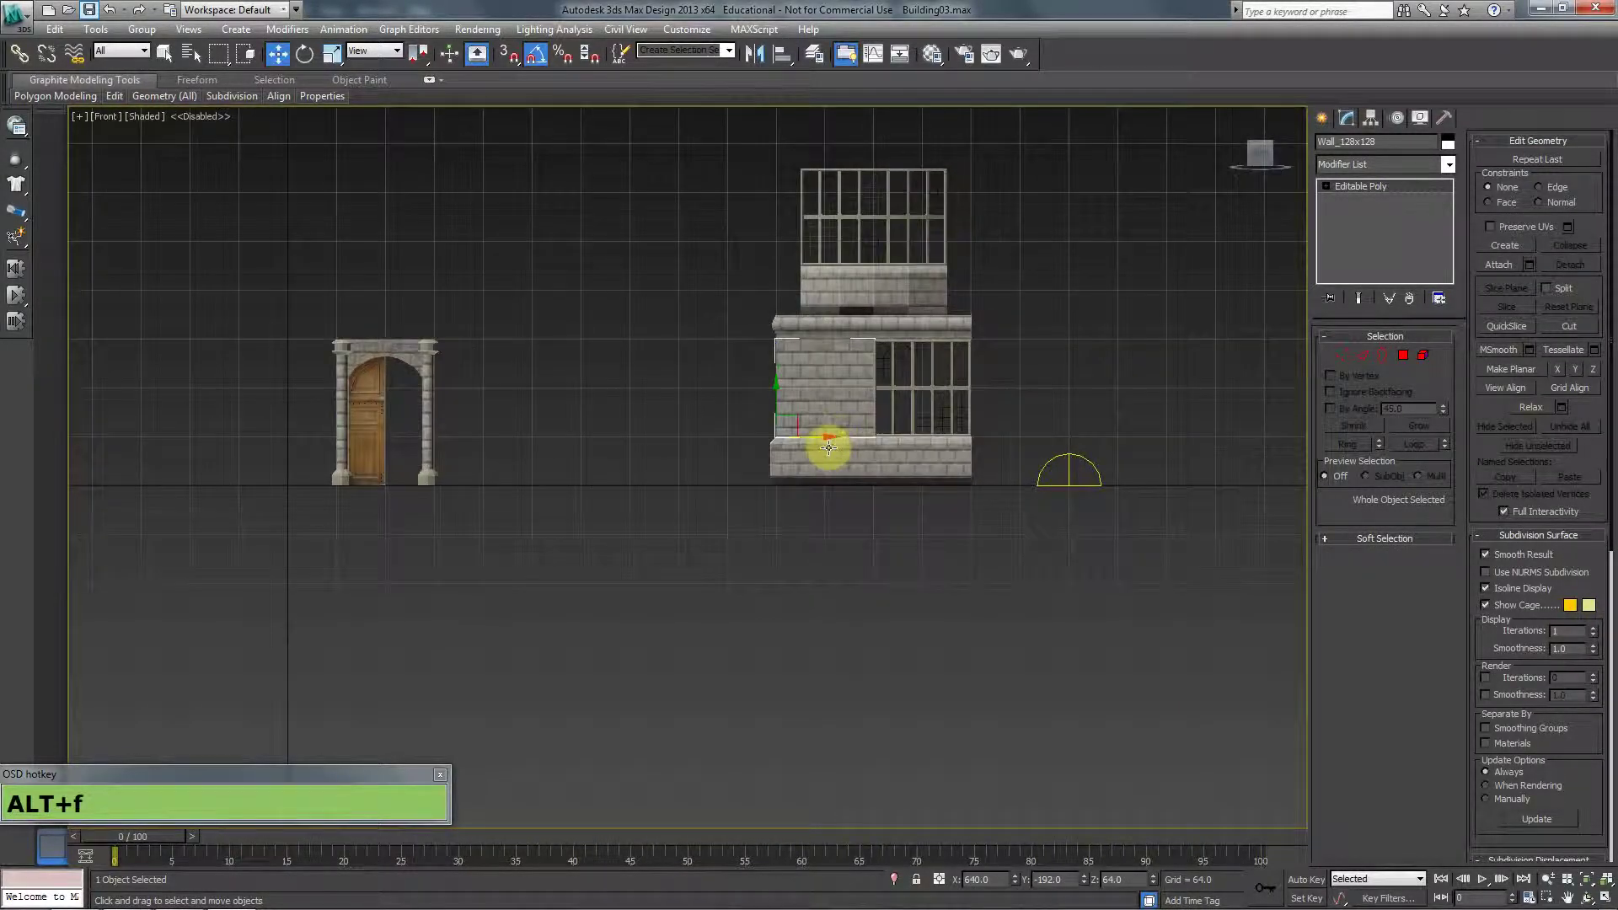
pyautogui.moveTo(726, 435); pyautogui.dragTo(722, 433, button='middle')
pyautogui.scroll(4, 722, 434)
pyautogui.moveTo(602, 415); pyautogui.dragTo(730, 523, button='middle')
pyautogui.scroll(2, 666, 514)
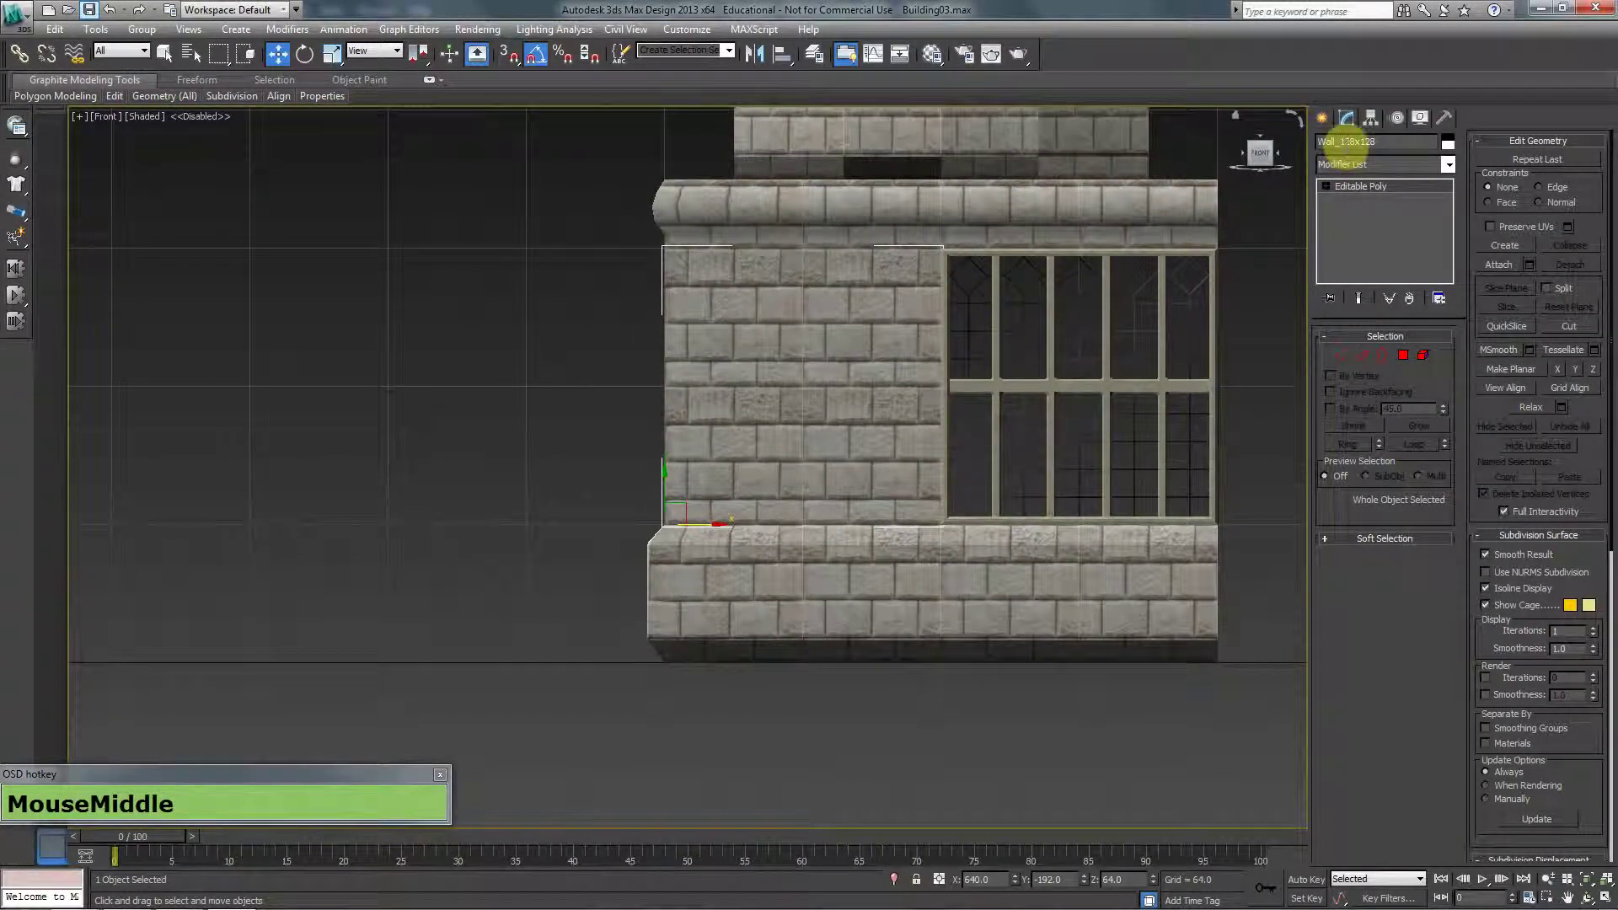
pyautogui.scroll(-2, 733, 450)
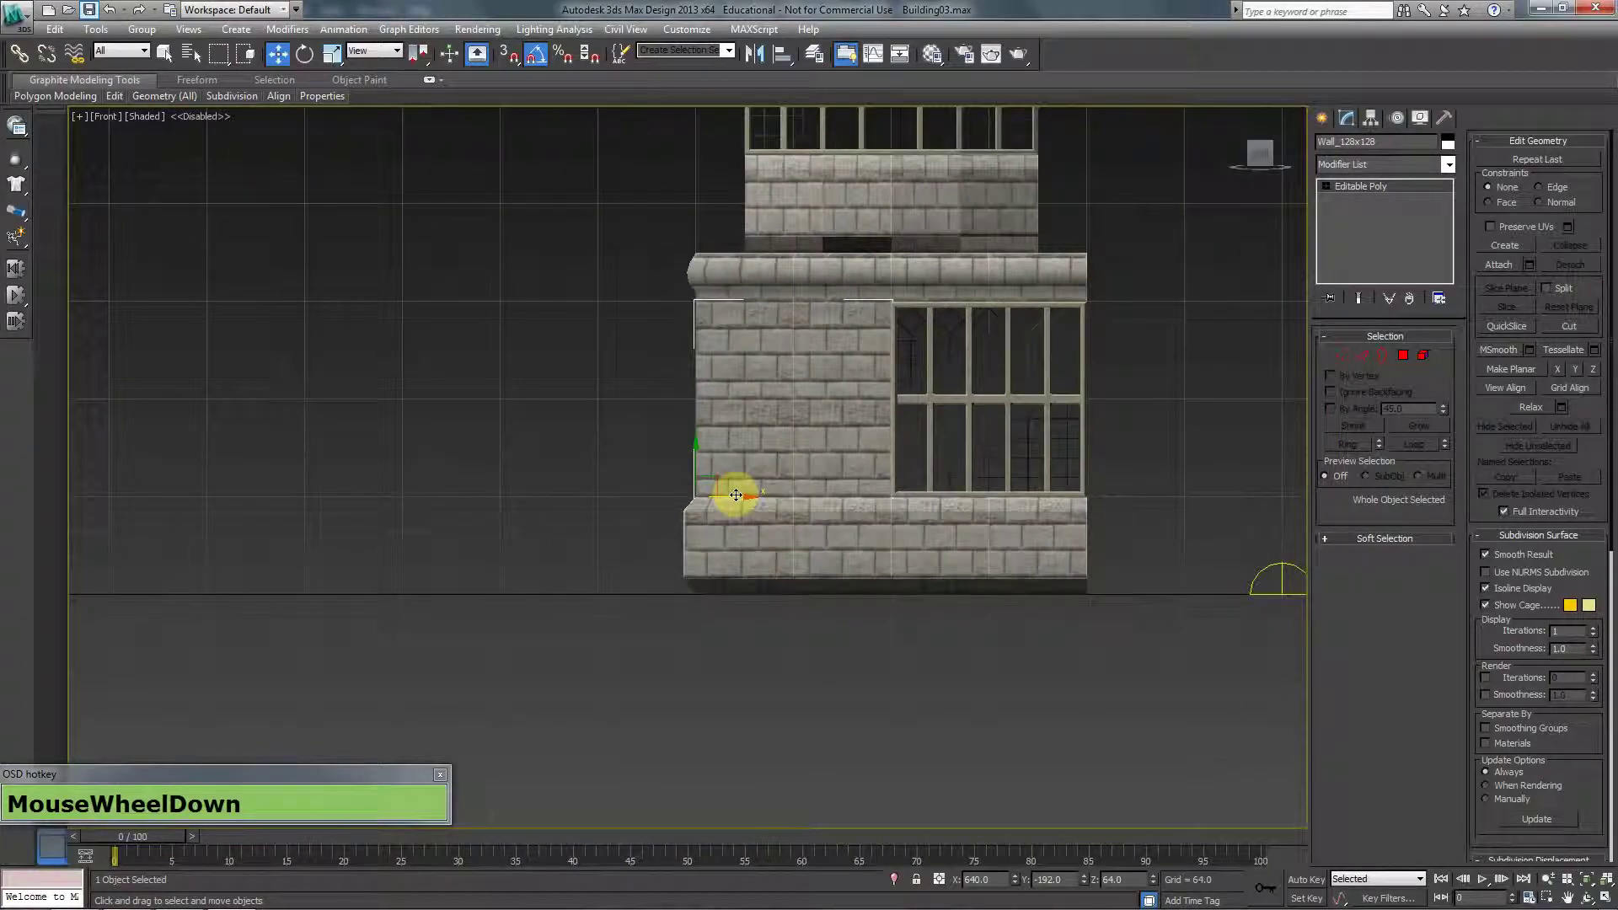
pyautogui.moveTo(733, 495); pyautogui.dragTo(823, 499, button='middle')
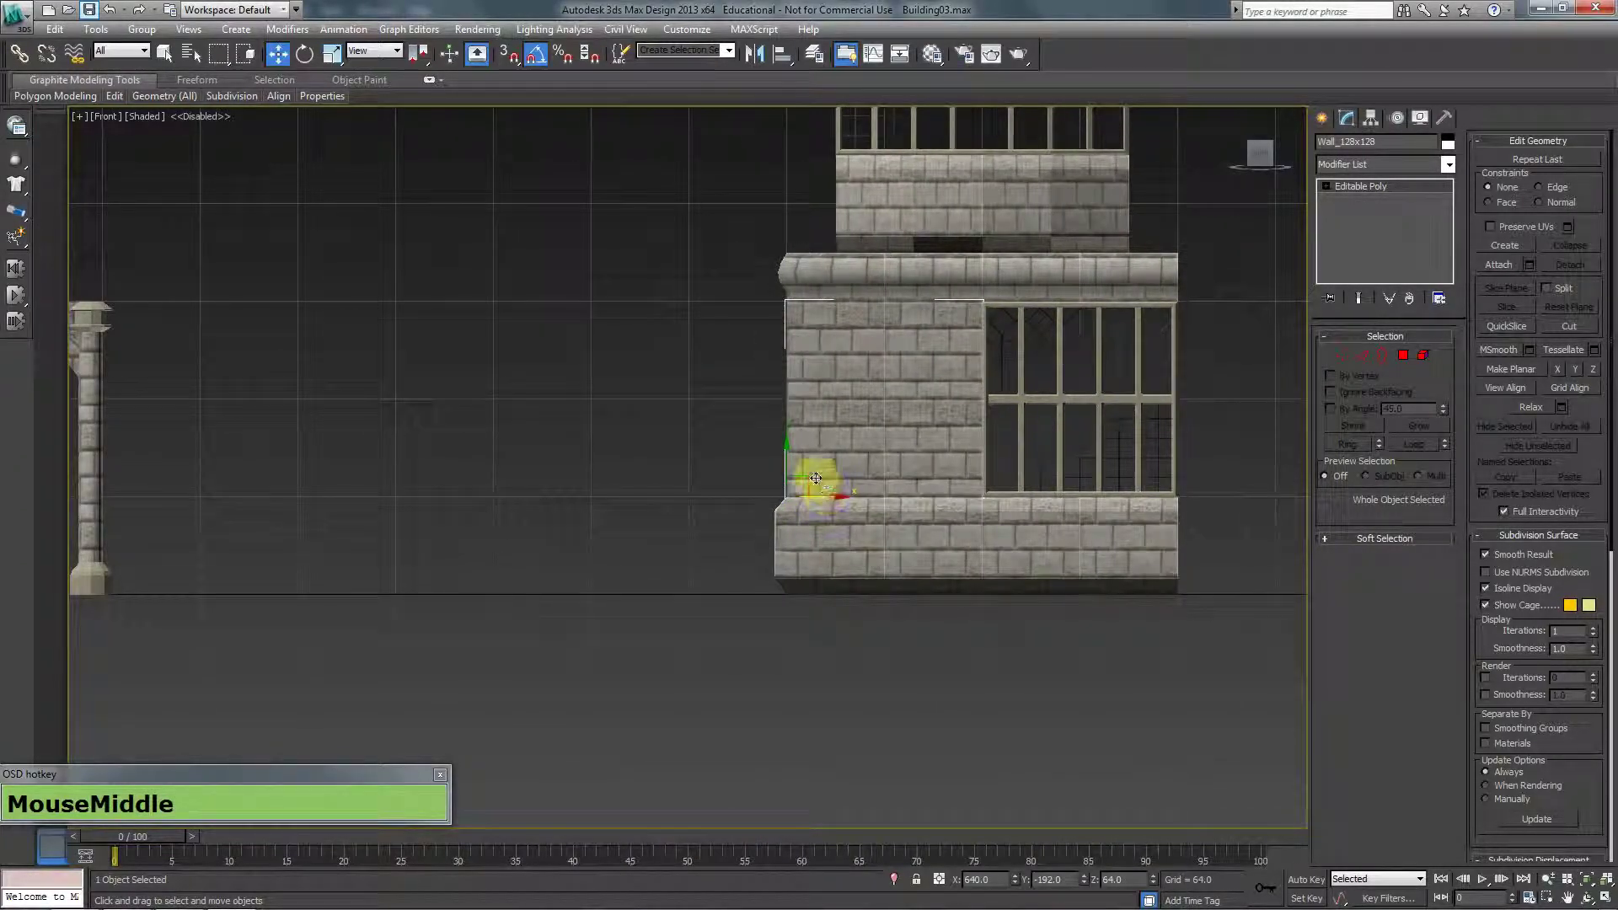
pyautogui.press('shift')
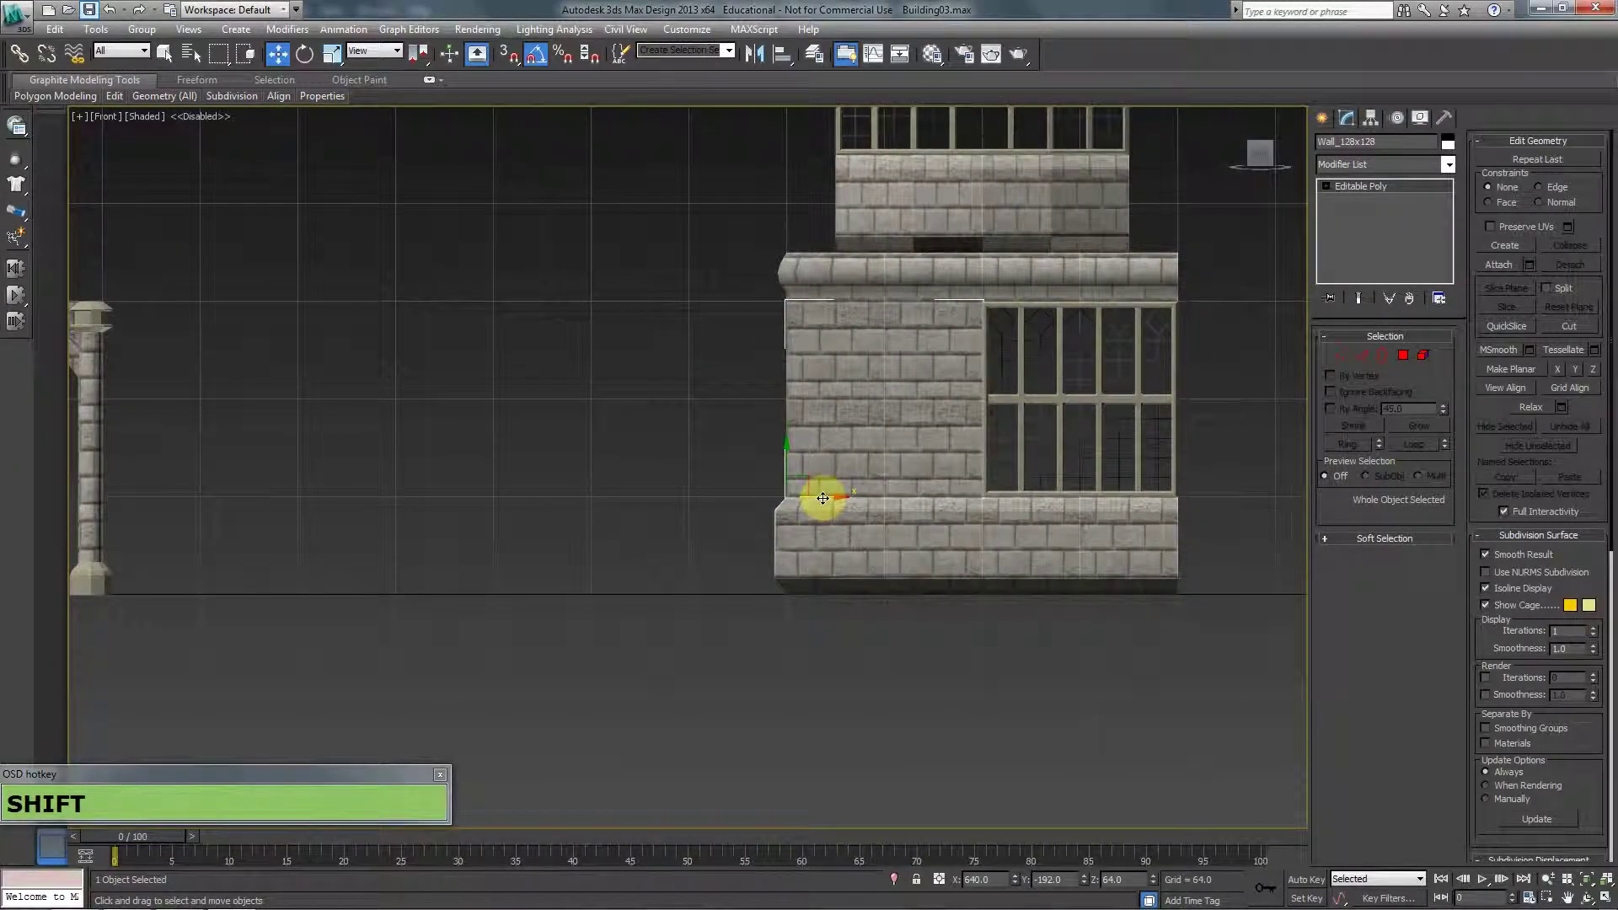
pyautogui.moveTo(822, 498)
pyautogui.keyDown('shift'); pyautogui.mouseDown()
pyautogui.moveTo(679, 480)
pyautogui.moveTo(404, 498)
pyautogui.mouseUp(); pyautogui.keyUp('shift')
pyautogui.click(810, 534)
pyautogui.click(509, 54)
pyautogui.moveTo(404, 498); pyautogui.dragTo(620, 485, button='middle')
pyautogui.scroll(2, 620, 486)
# Show edged faces and delete the polygons of the copied wall's half that lies toward the barred window
pyautogui.press('F4')
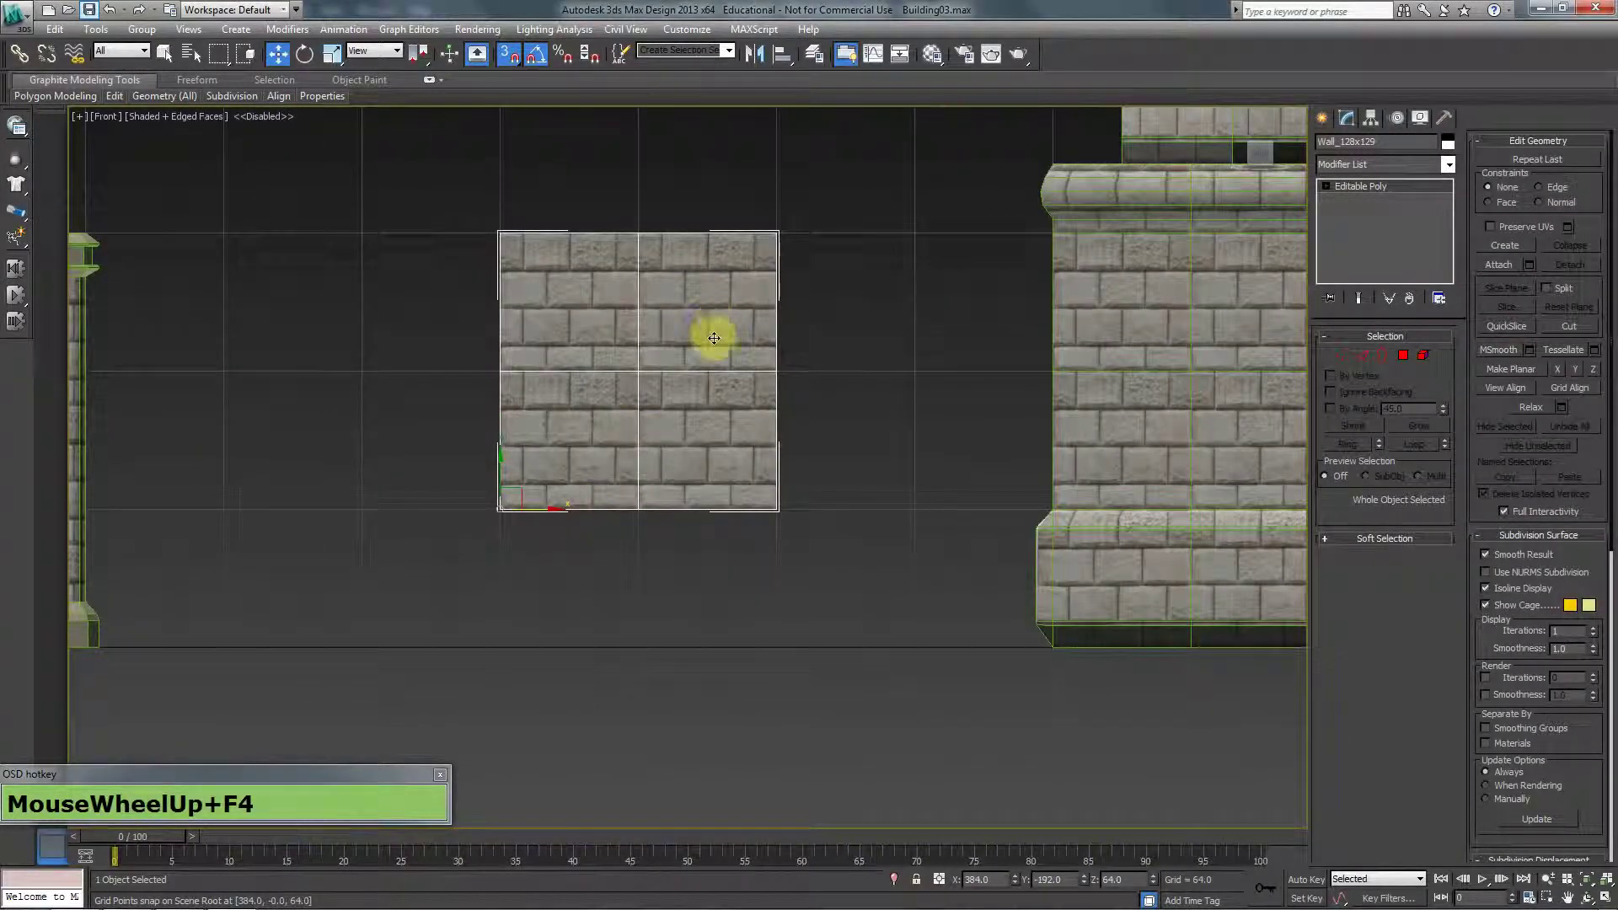
pyautogui.click(1358, 356)
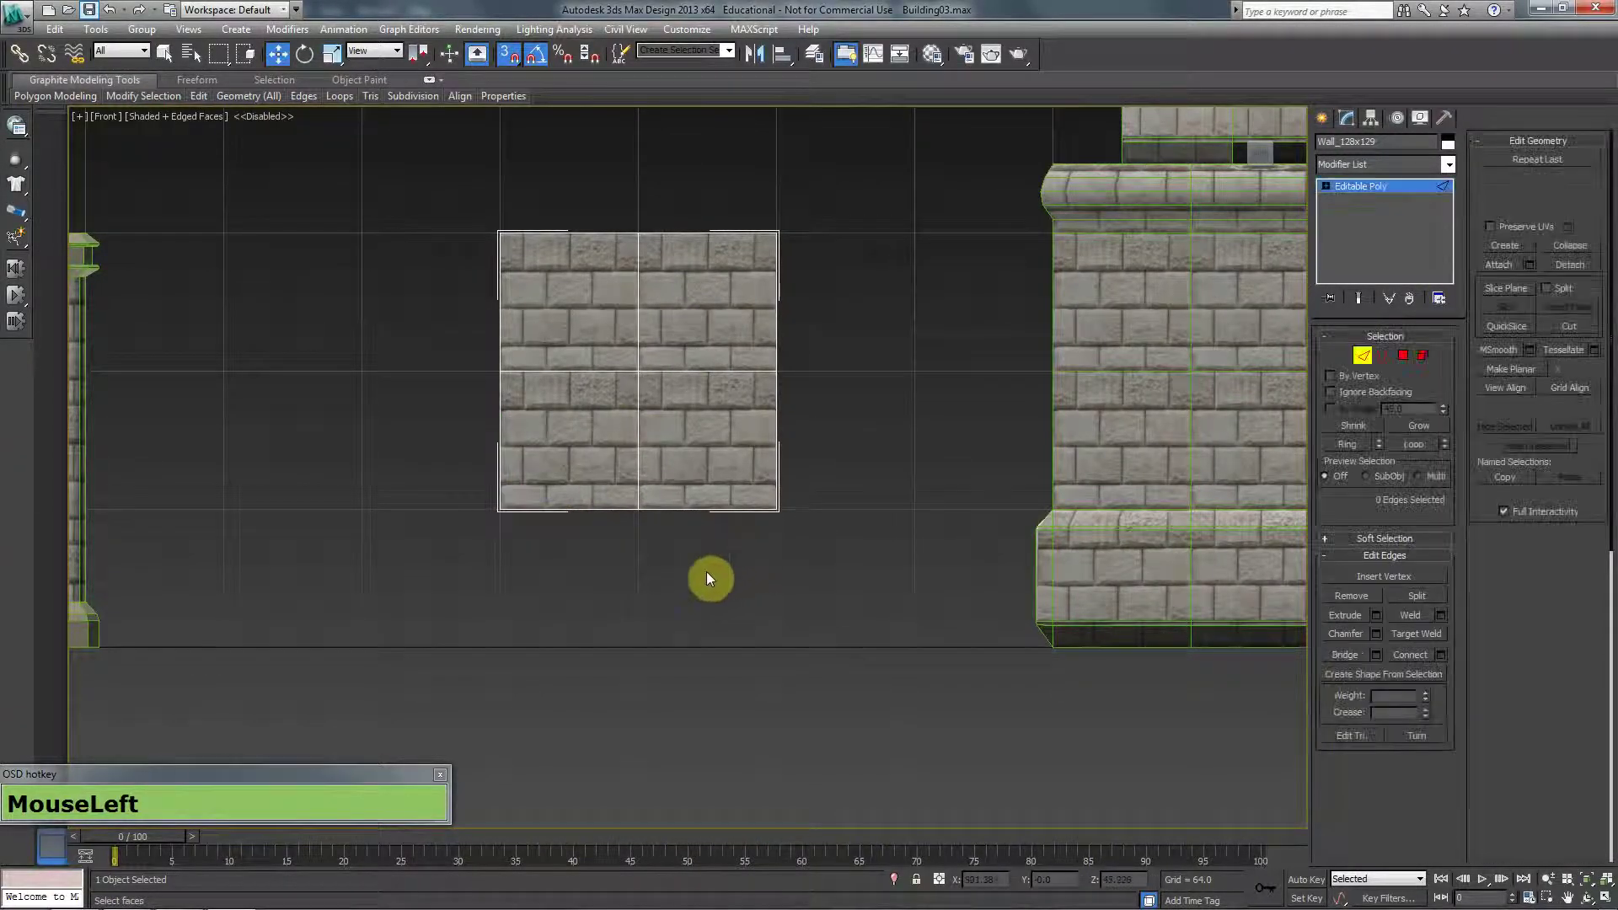
pyautogui.moveTo(675, 580); pyautogui.dragTo(650, 247)
pyautogui.click(1403, 355)
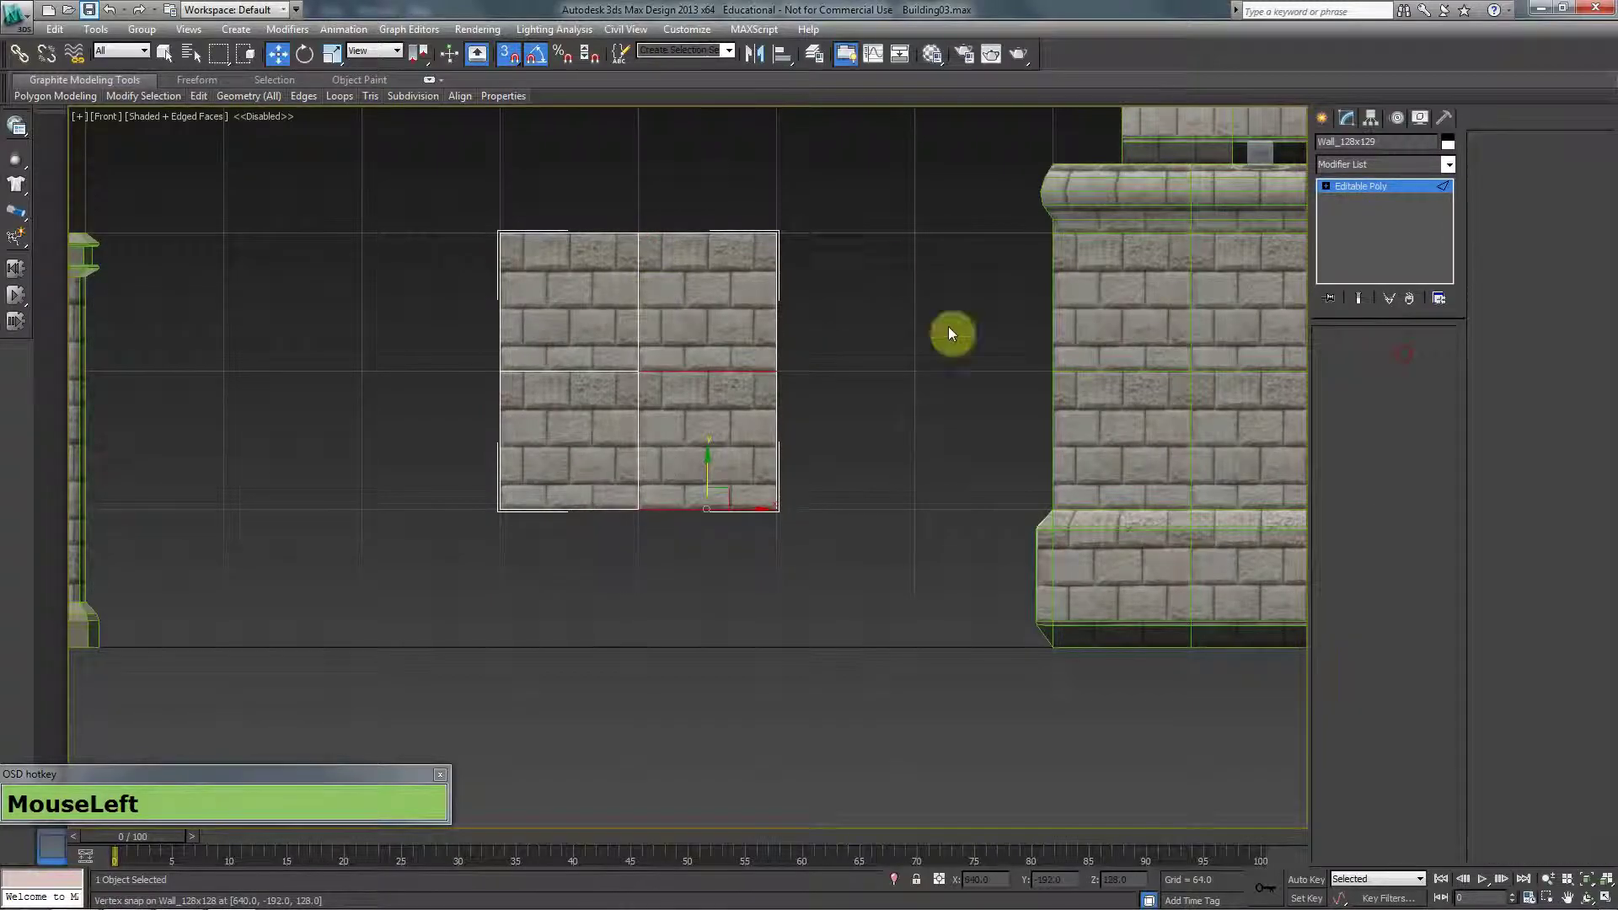
pyautogui.moveTo(948, 326); pyautogui.dragTo(746, 644)
pyautogui.press('F2')
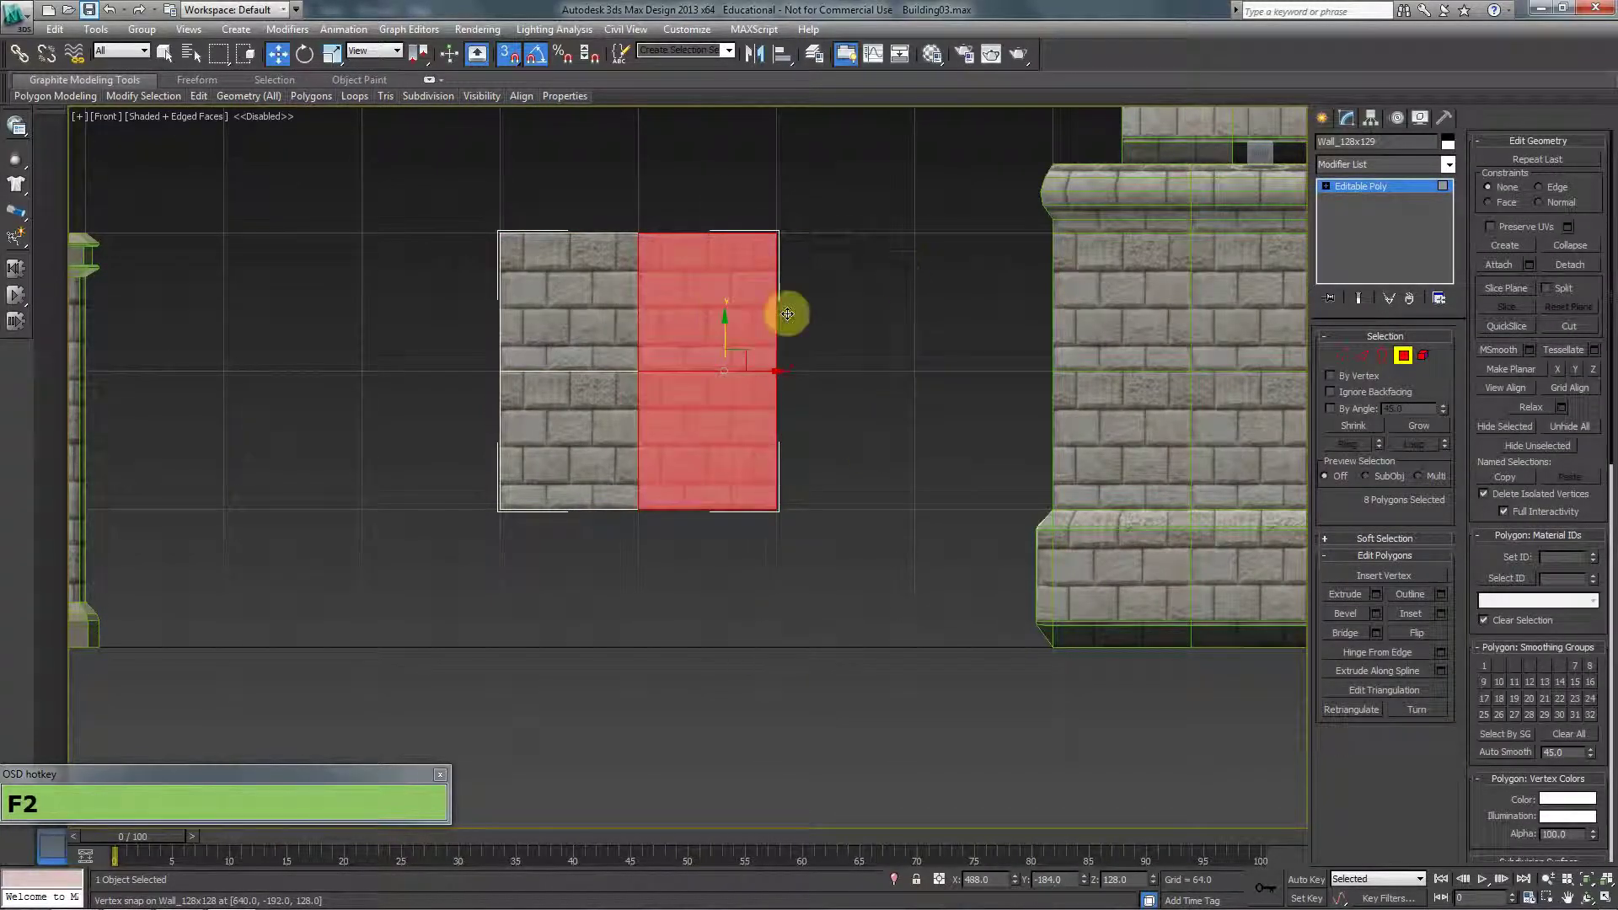
pyautogui.press('p')
pyautogui.scroll(-2, 730, 421)
pyautogui.scroll(-3, 730, 420)
pyautogui.keyDown('alt'); pyautogui.moveTo(730, 421); pyautogui.dragTo(686, 480, button='middle'); pyautogui.keyUp('alt')
pyautogui.press('Delete')
# Select the four vertical edges around the copied wall's open side and bridge them to close it
pyautogui.click(1363, 355)
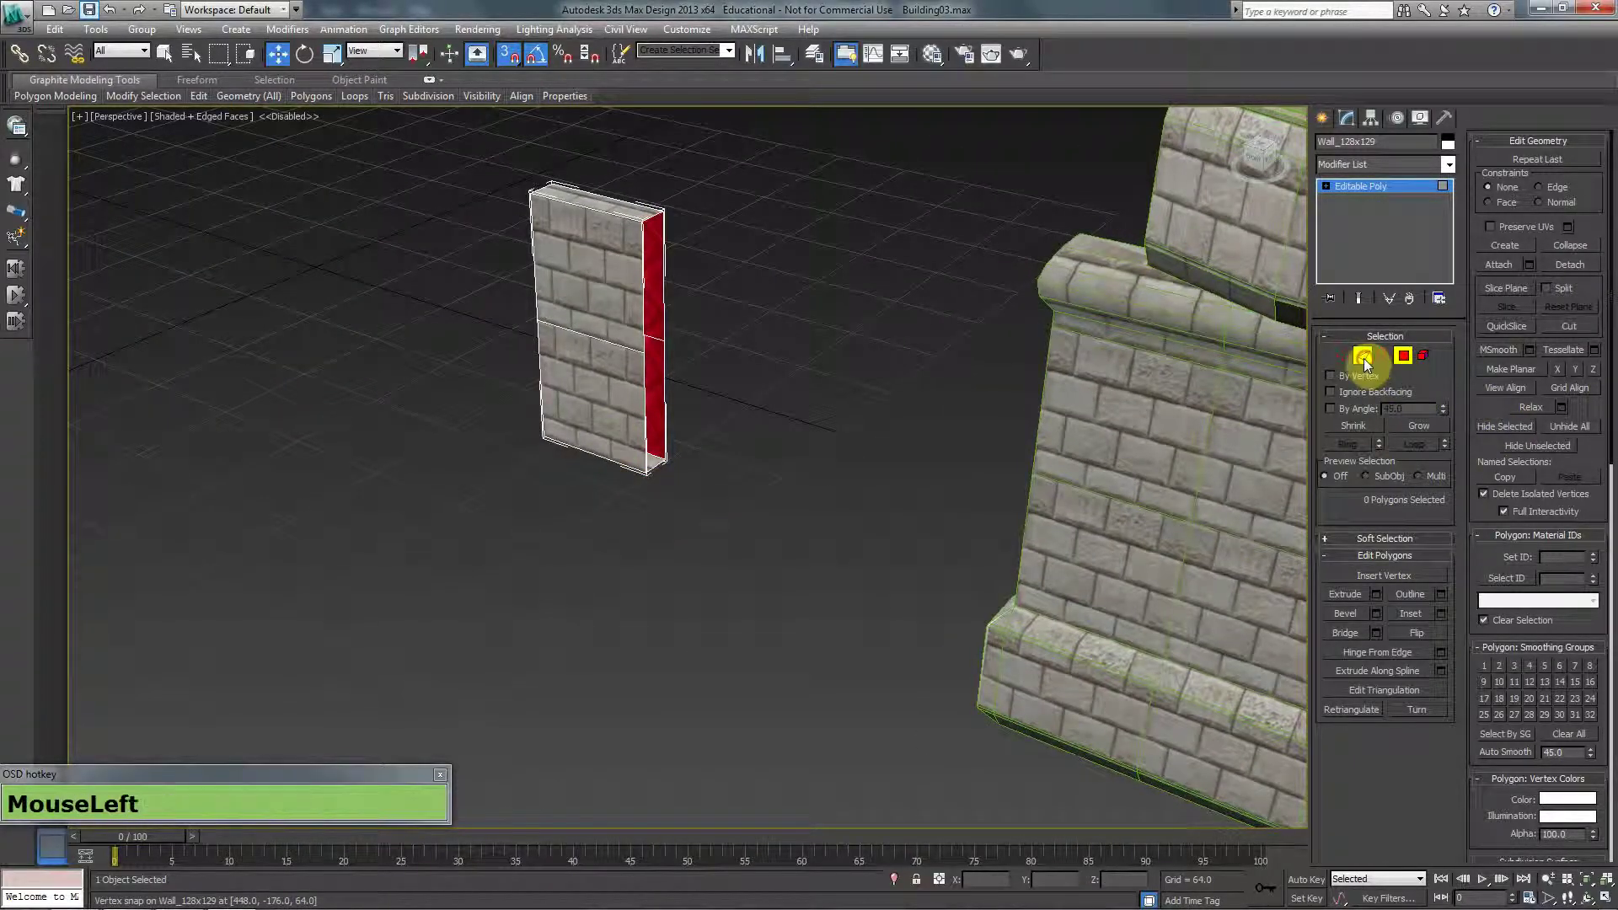
pyautogui.click(647, 287)
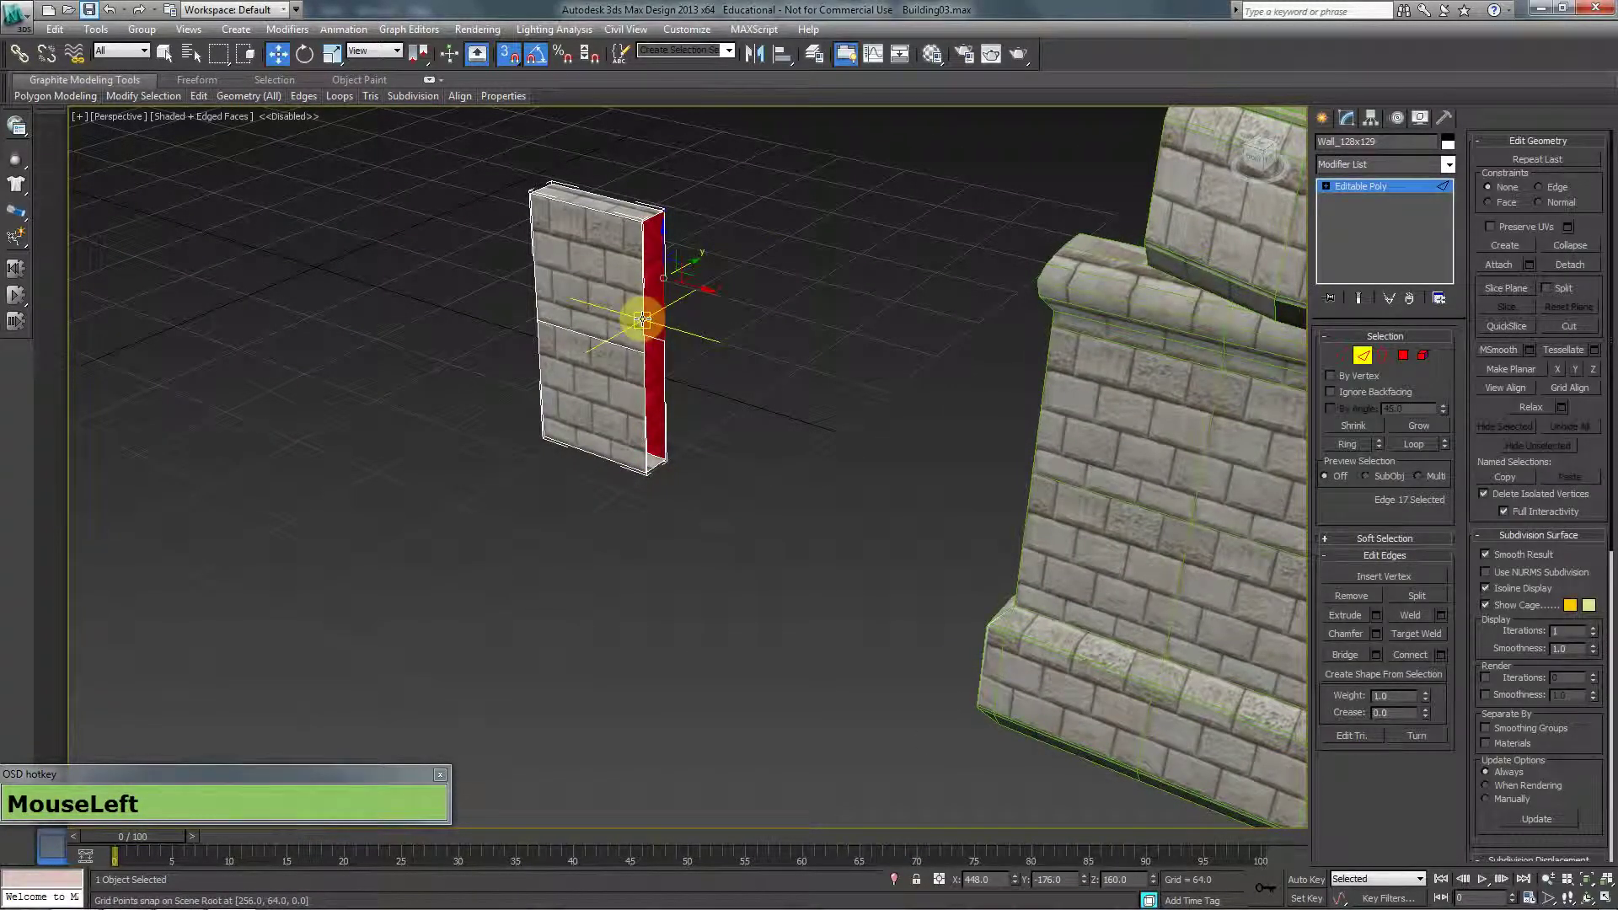
pyautogui.keyDown('ctrl'); pyautogui.click(657, 365); pyautogui.keyUp('ctrl')
pyautogui.keyDown('ctrl'); pyautogui.click(654, 383); pyautogui.keyUp('ctrl')
pyautogui.keyDown('ctrl'); pyautogui.click(657, 372); pyautogui.keyUp('ctrl')
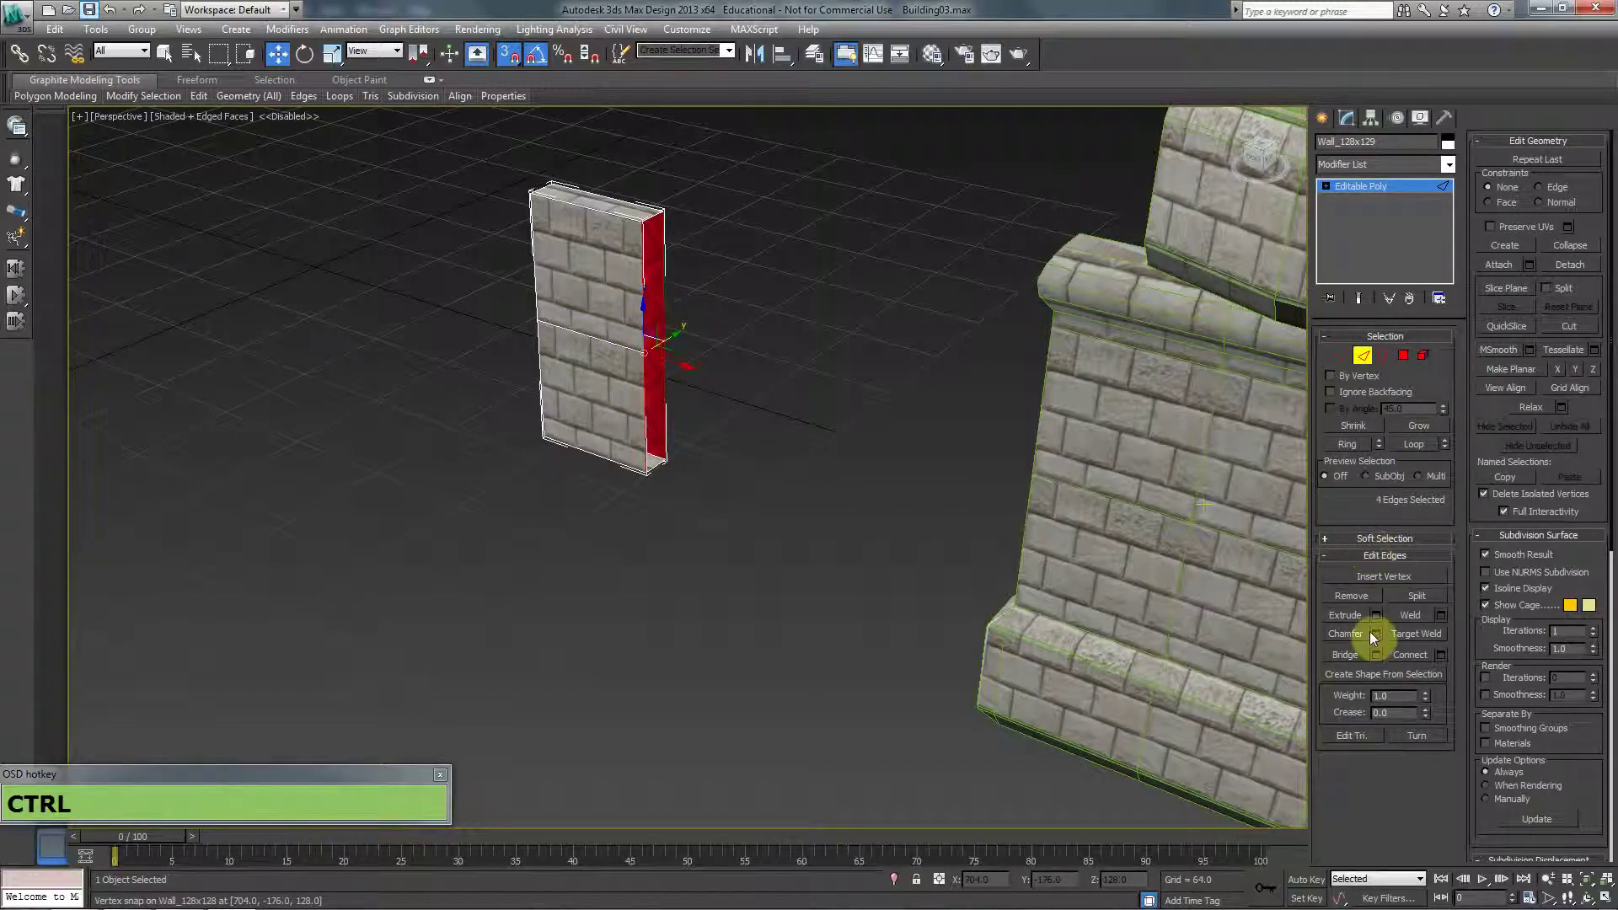
pyautogui.click(1351, 663)
pyautogui.keyDown('alt'); pyautogui.moveTo(820, 477); pyautogui.dragTo(792, 455, button='middle'); pyautogui.keyUp('alt')
# Select the two new side polygons of the half wall and add an Unwrap UVW modifier
pyautogui.click(1403, 355)
pyautogui.click(649, 252)
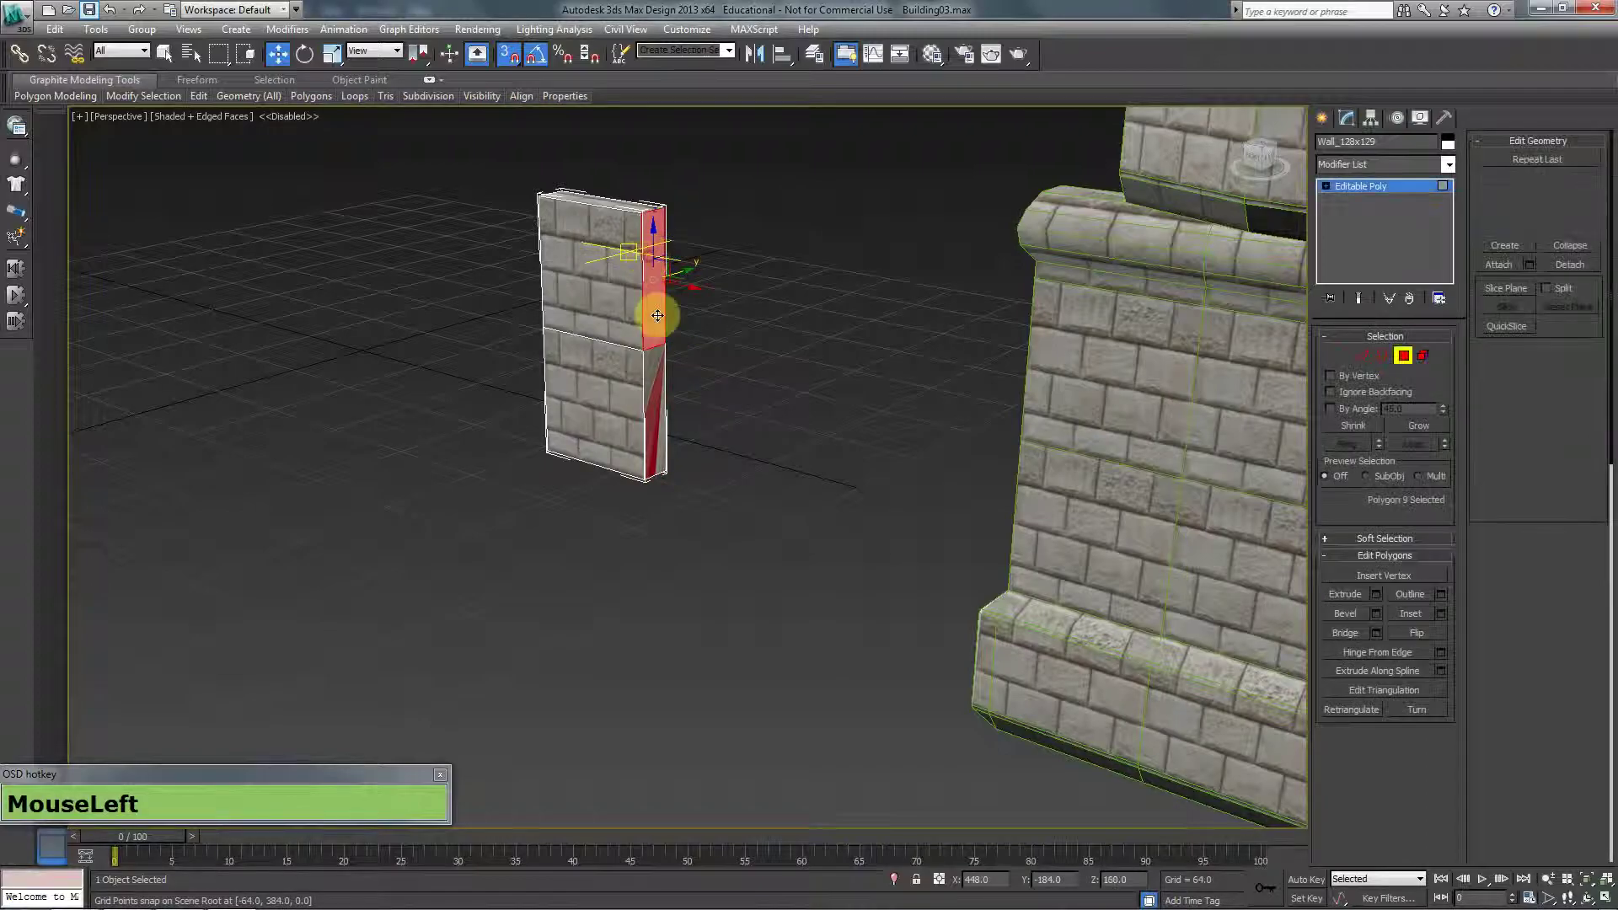
pyautogui.keyDown('ctrl'); pyautogui.click(660, 362); pyautogui.keyUp('ctrl')
pyautogui.click(1414, 156)
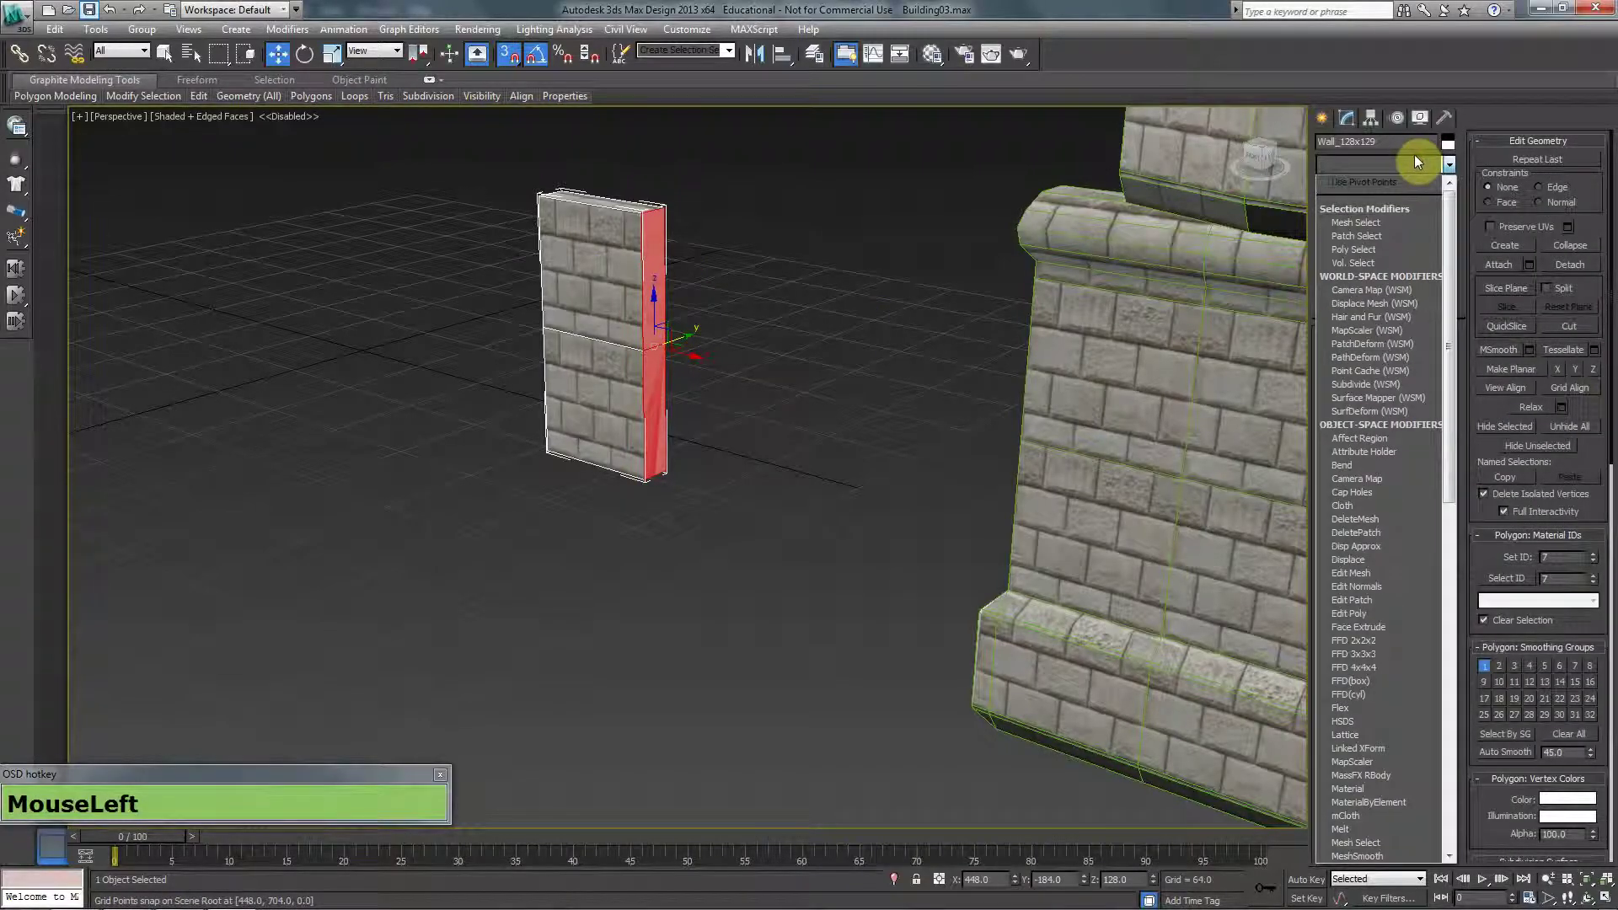
pyautogui.press('u')
pyautogui.press('n')
pyautogui.press('w')
pyautogui.press('Return')
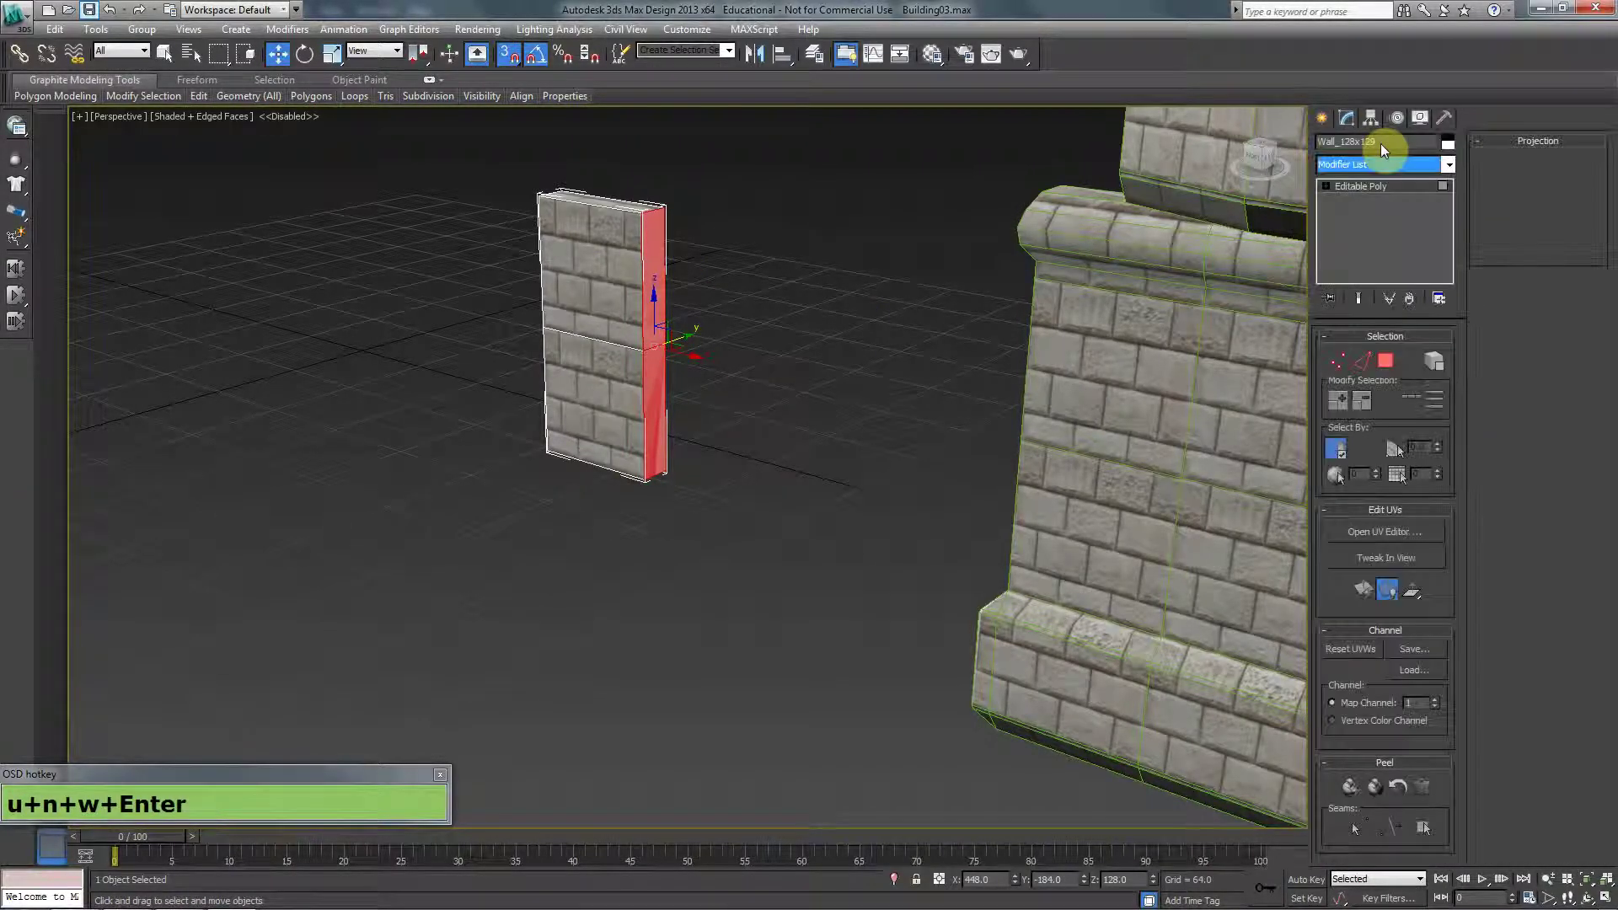
# Open the UV editor and show the Texture1.psd map as its background
pyautogui.click(1390, 532)
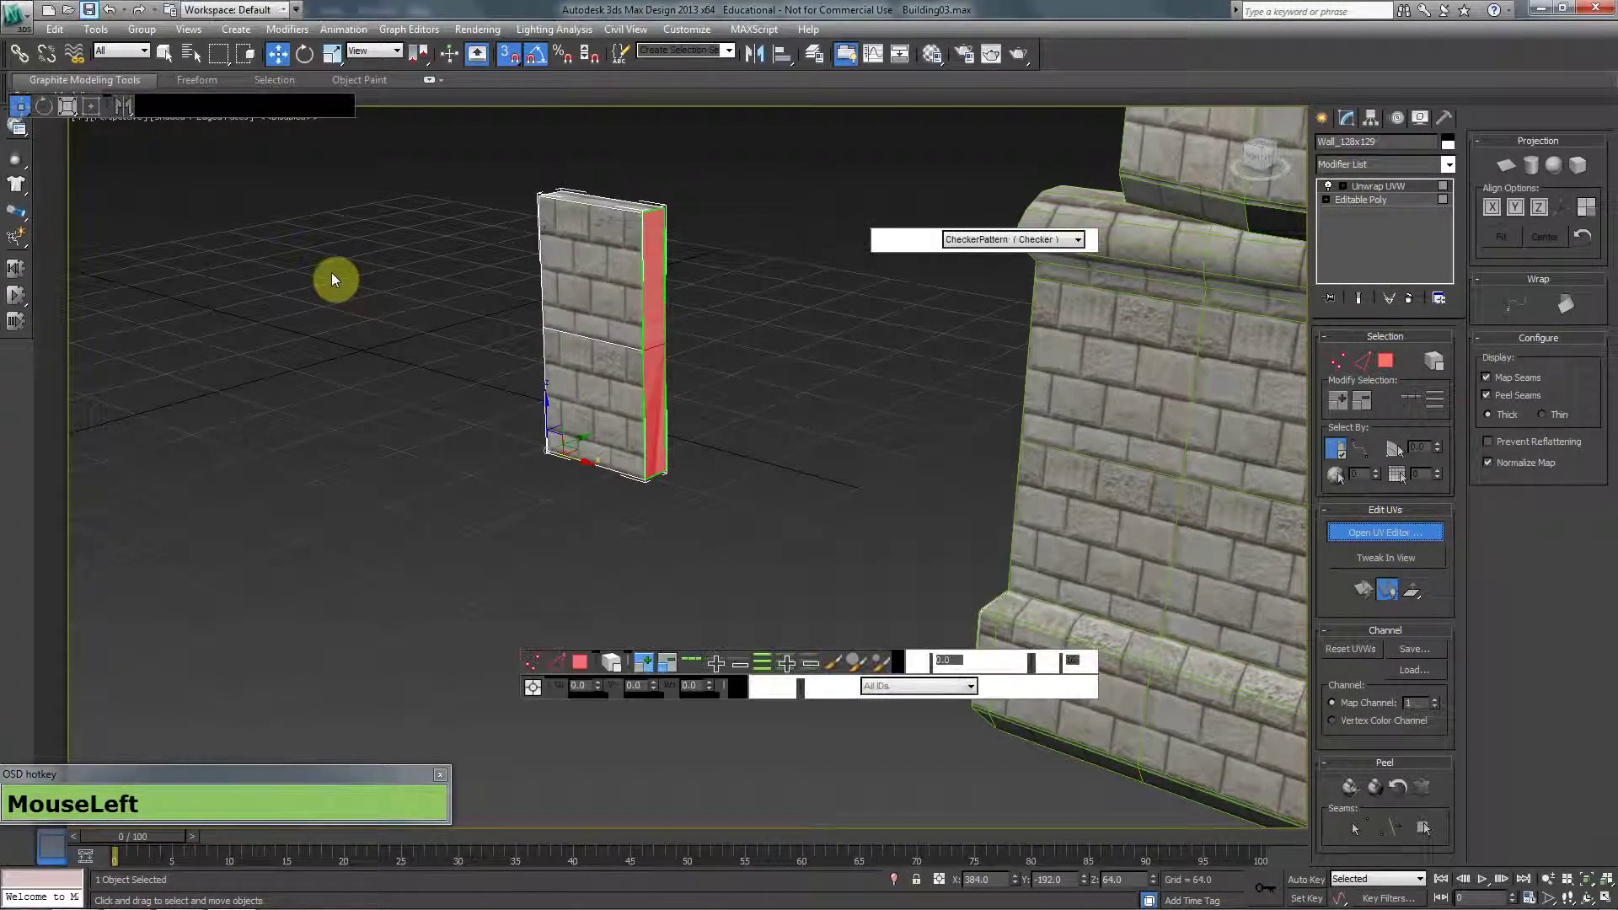
pyautogui.click(480, 122)
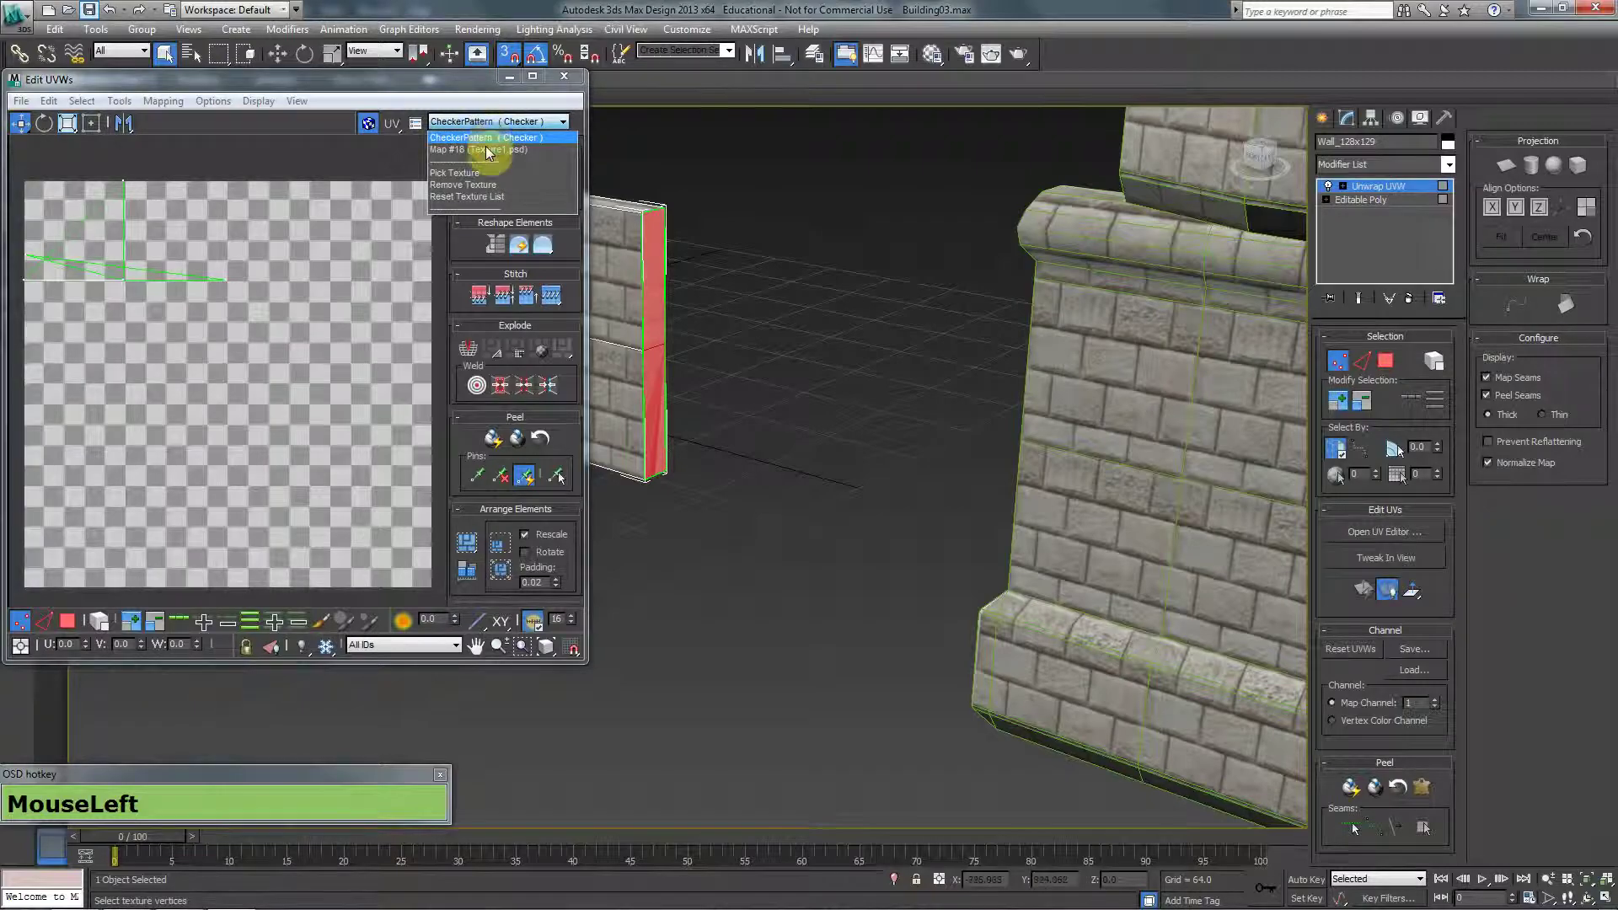
pyautogui.click(484, 145)
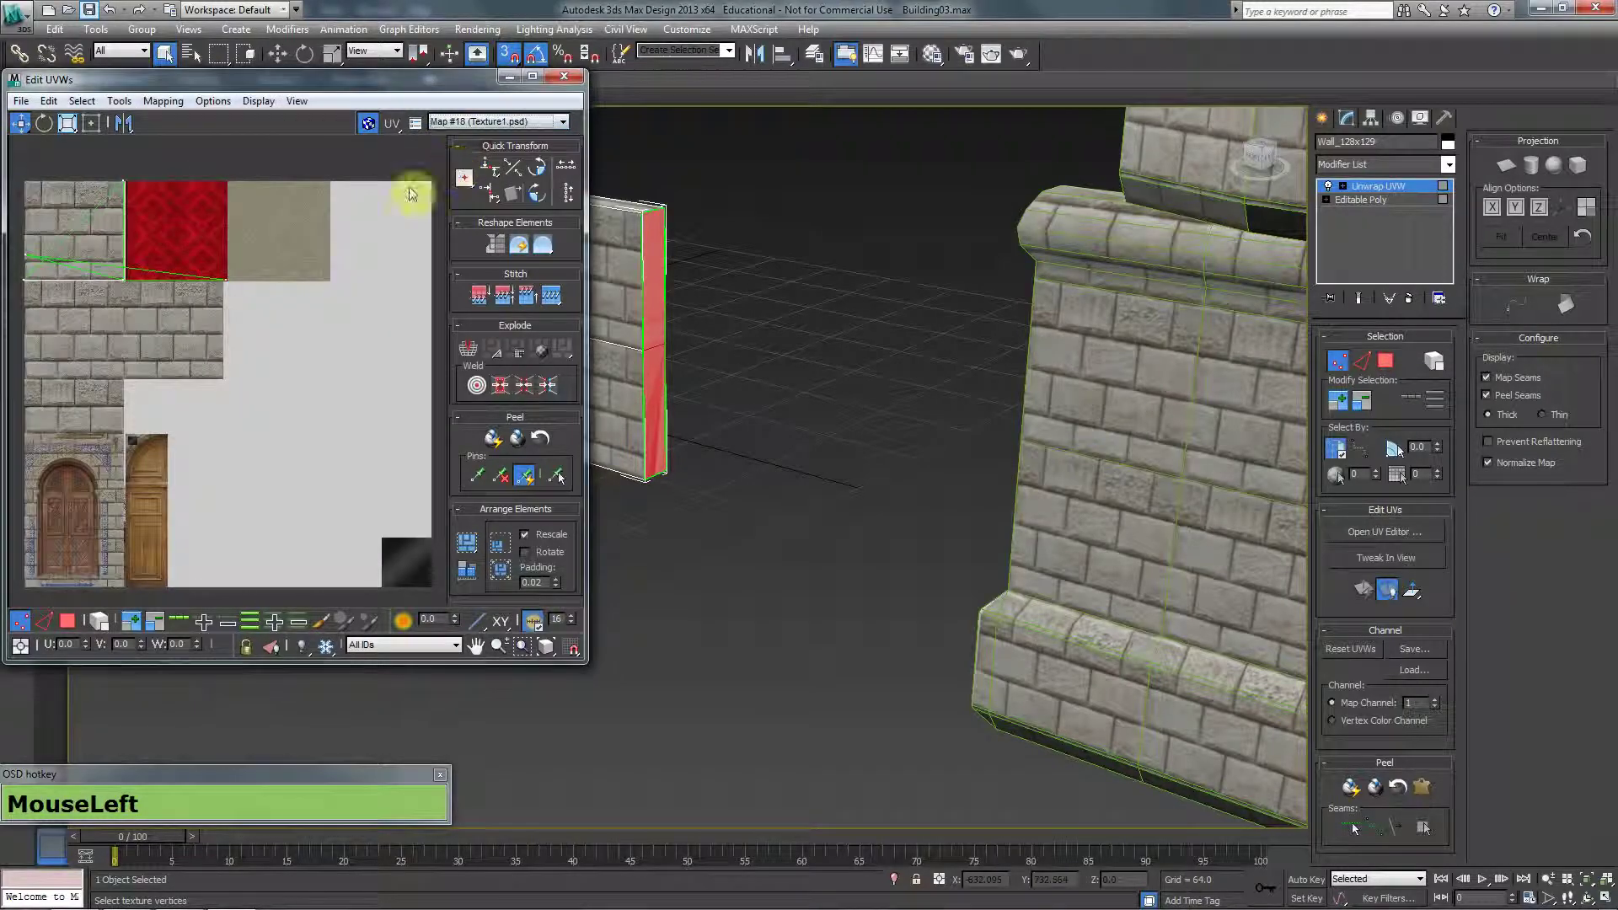
# Apply a planar projection to the selected side polygons and switch the UV editor to freeform mode
pyautogui.click(1389, 366)
pyautogui.moveTo(786, 362); pyautogui.dragTo(908, 393, button='middle')
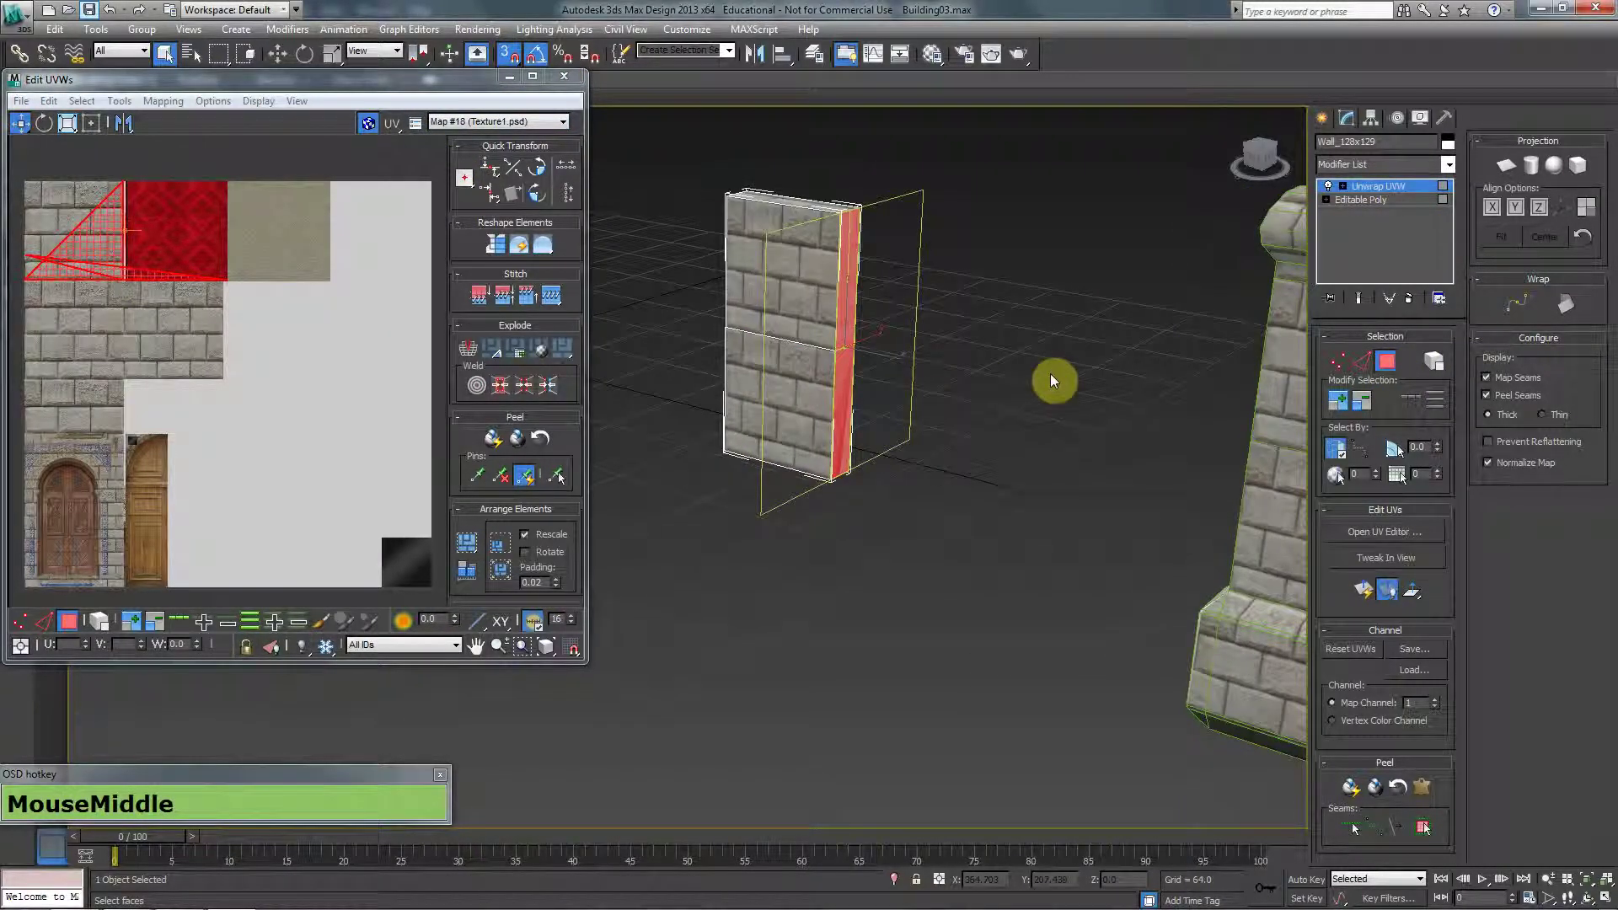
pyautogui.click(1508, 166)
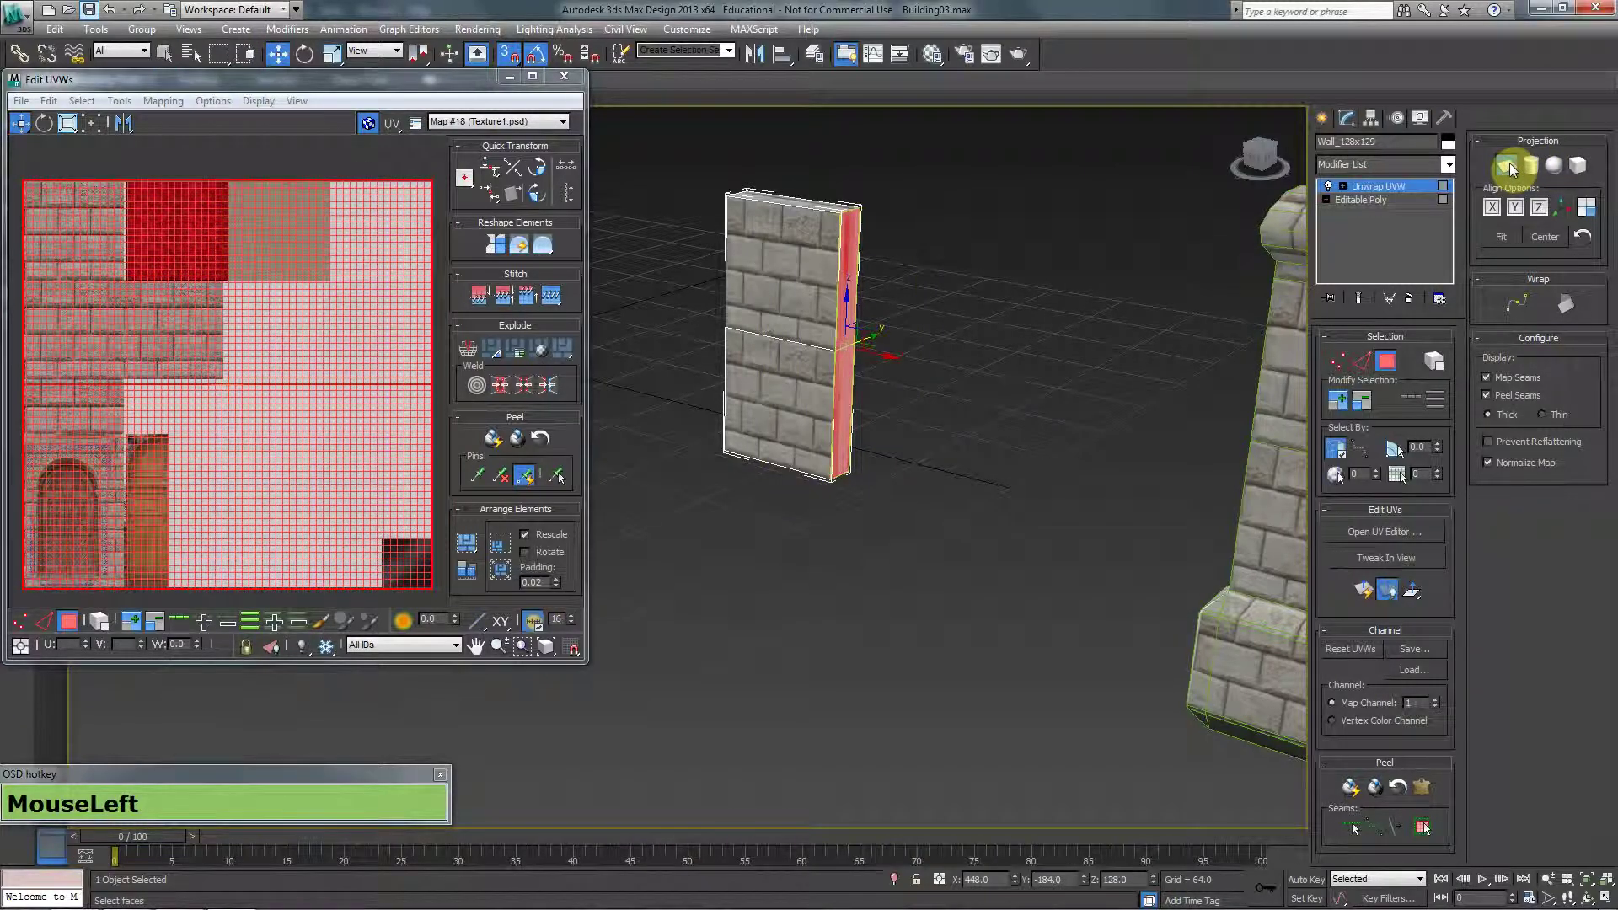
pyautogui.click(1509, 167)
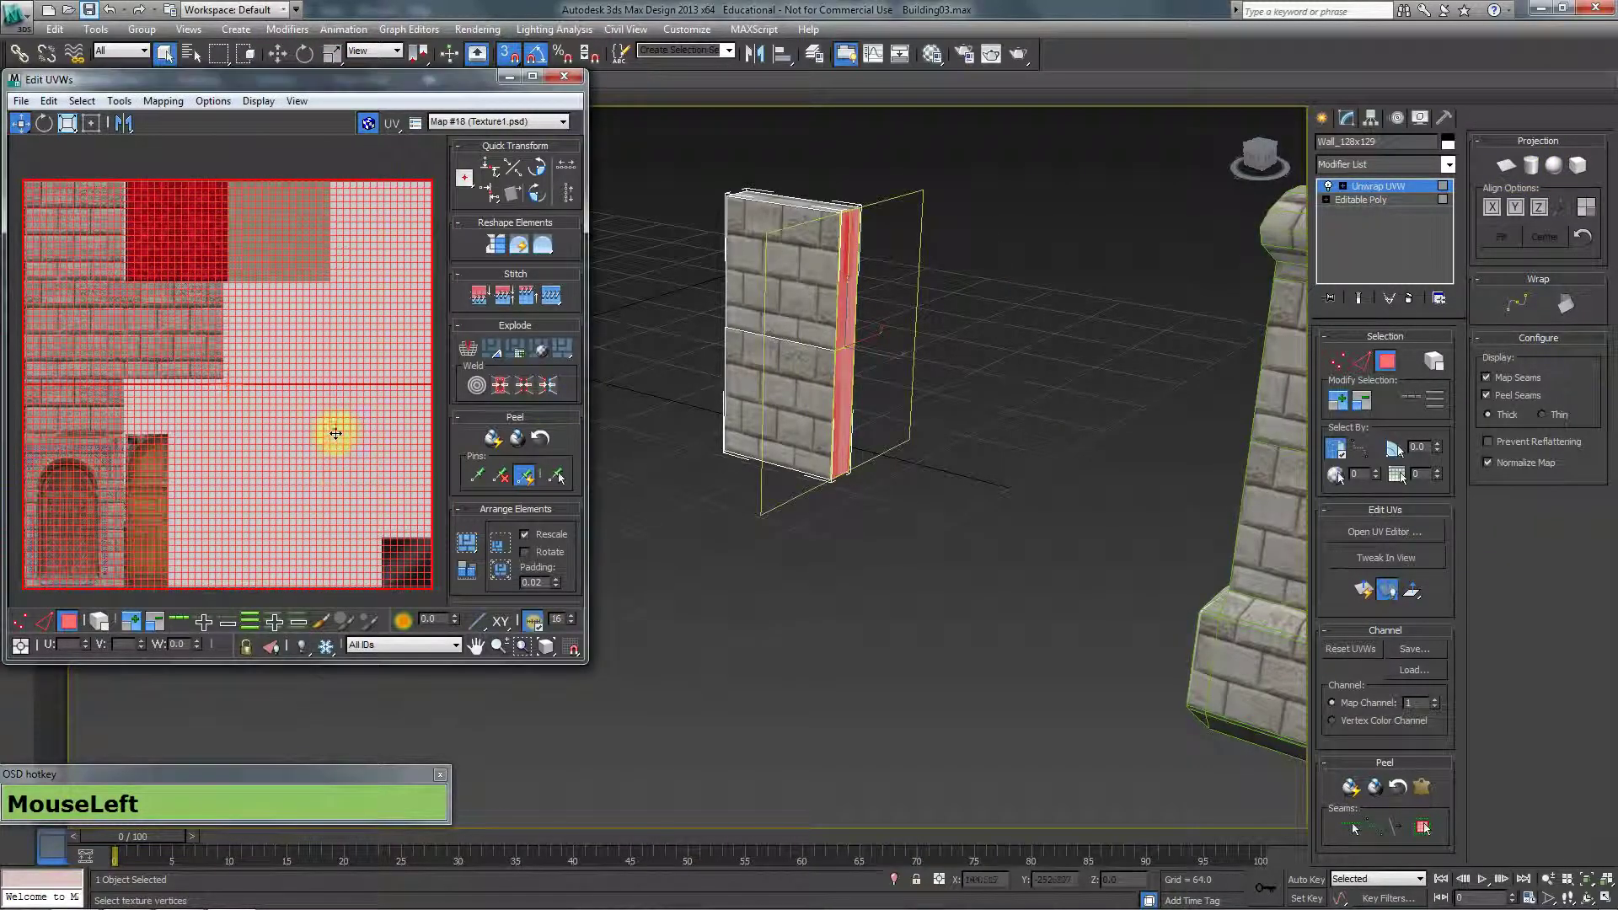
pyautogui.click(92, 125)
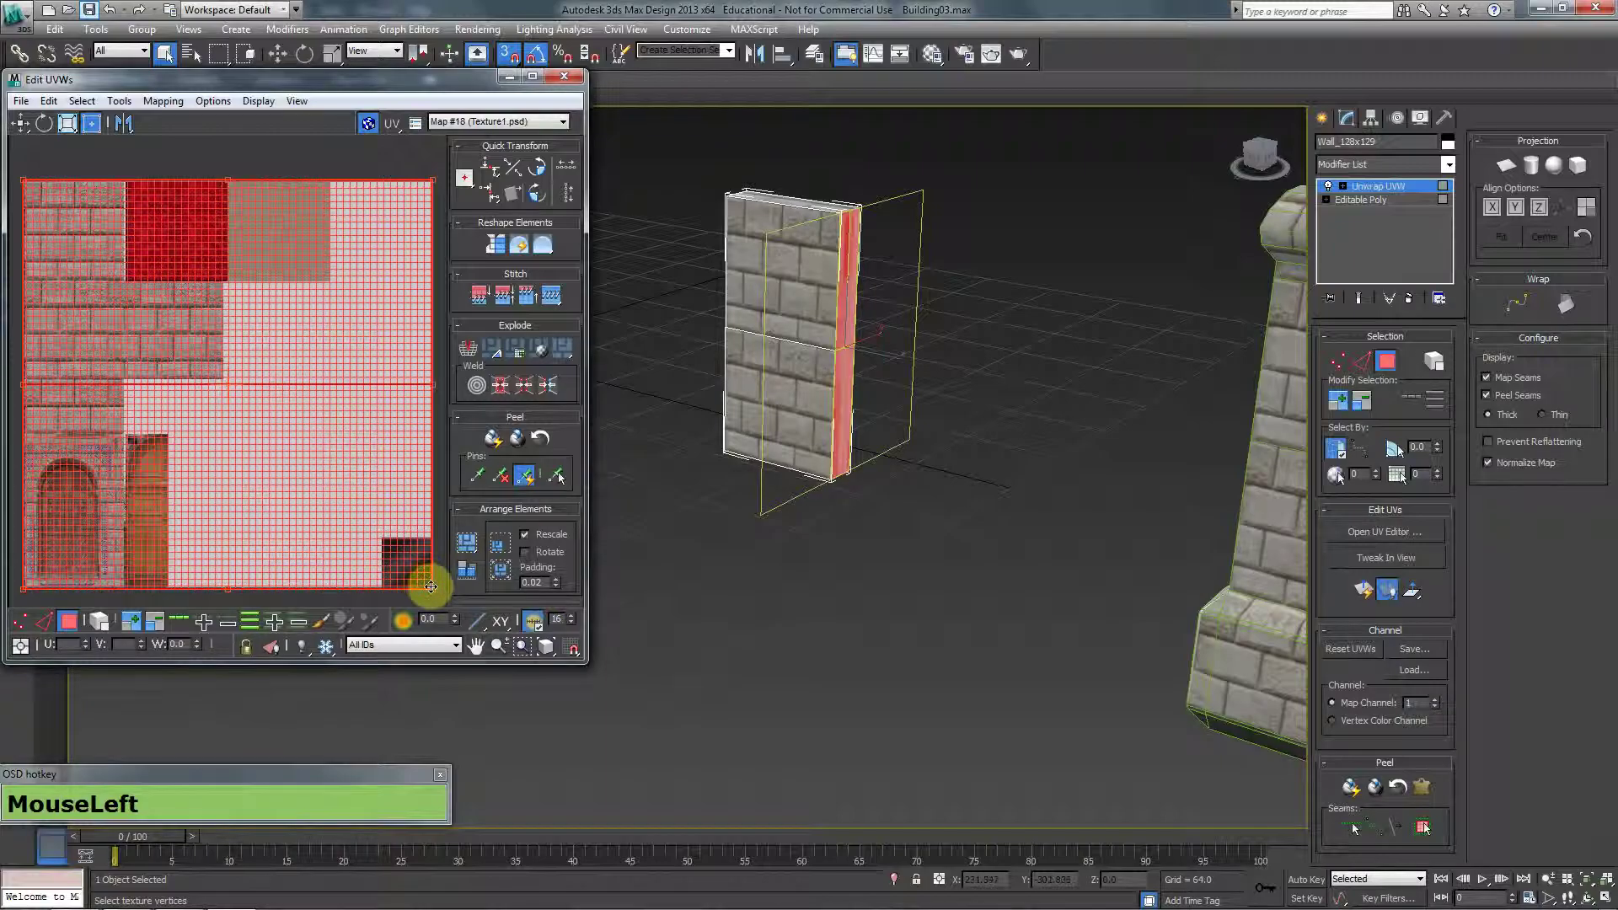
# Try to scale both side polygons' UVs together from the full texture down to the brick area
pyautogui.click(563, 54)
pyautogui.moveTo(429, 587); pyautogui.dragTo(162, 359)
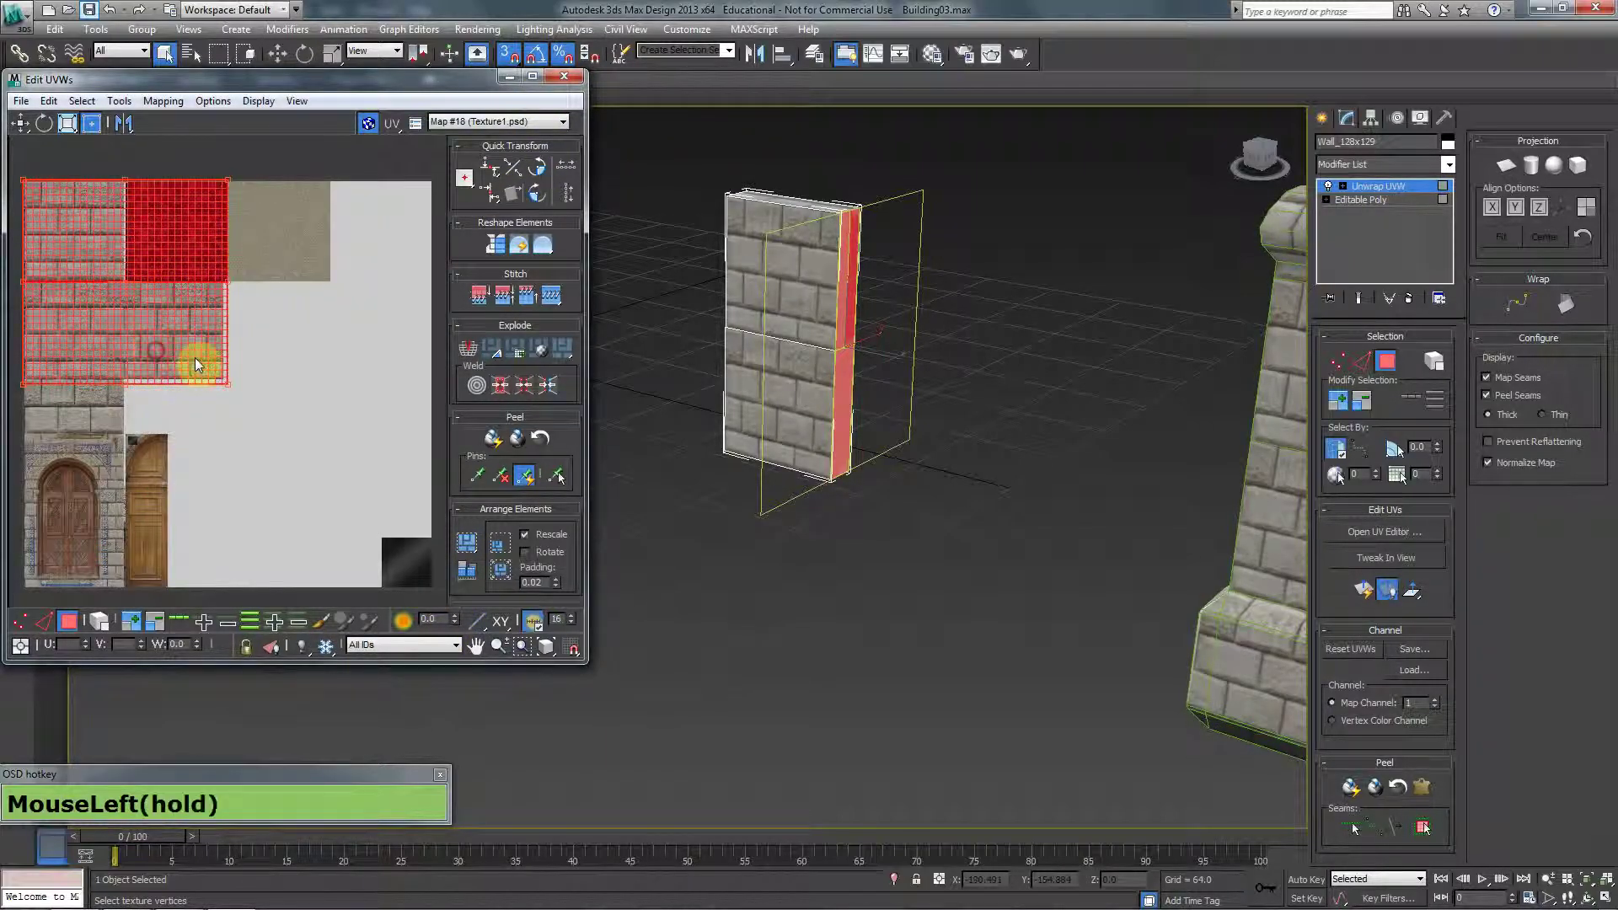
pyautogui.click(970, 278)
pyautogui.moveTo(751, 325)
pyautogui.keyDown('alt'); pyautogui.mouseDown(button='middle')
pyautogui.moveTo(957, 351)
pyautogui.moveTo(750, 351)
pyautogui.mouseUp(button='middle'); pyautogui.keyUp('alt')
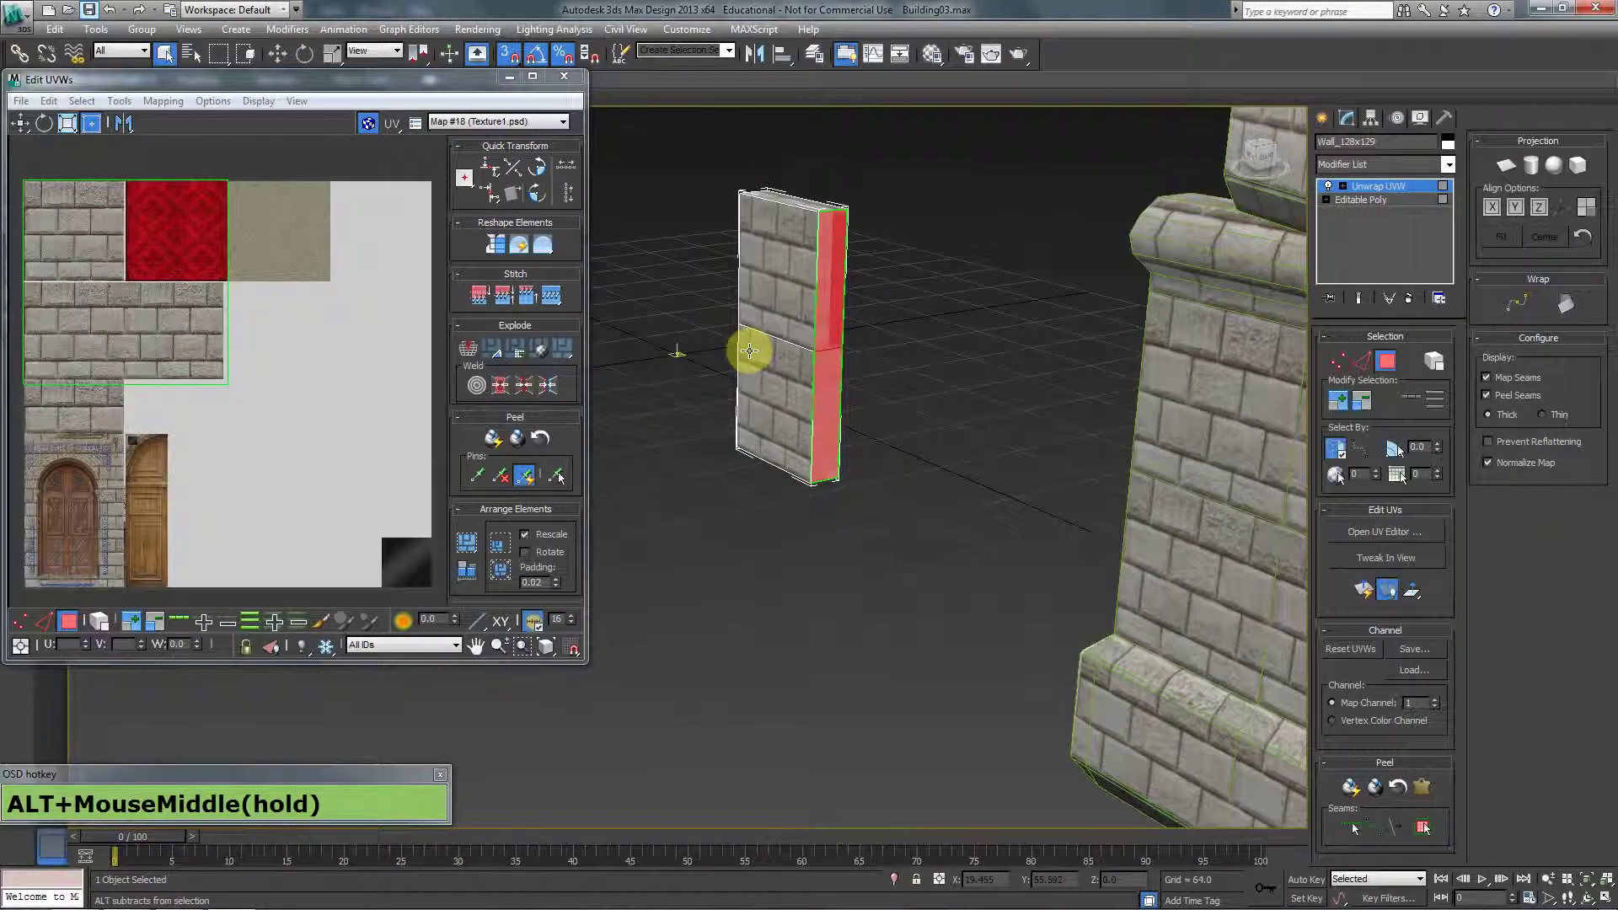
pyautogui.click(834, 278)
pyautogui.click(927, 390)
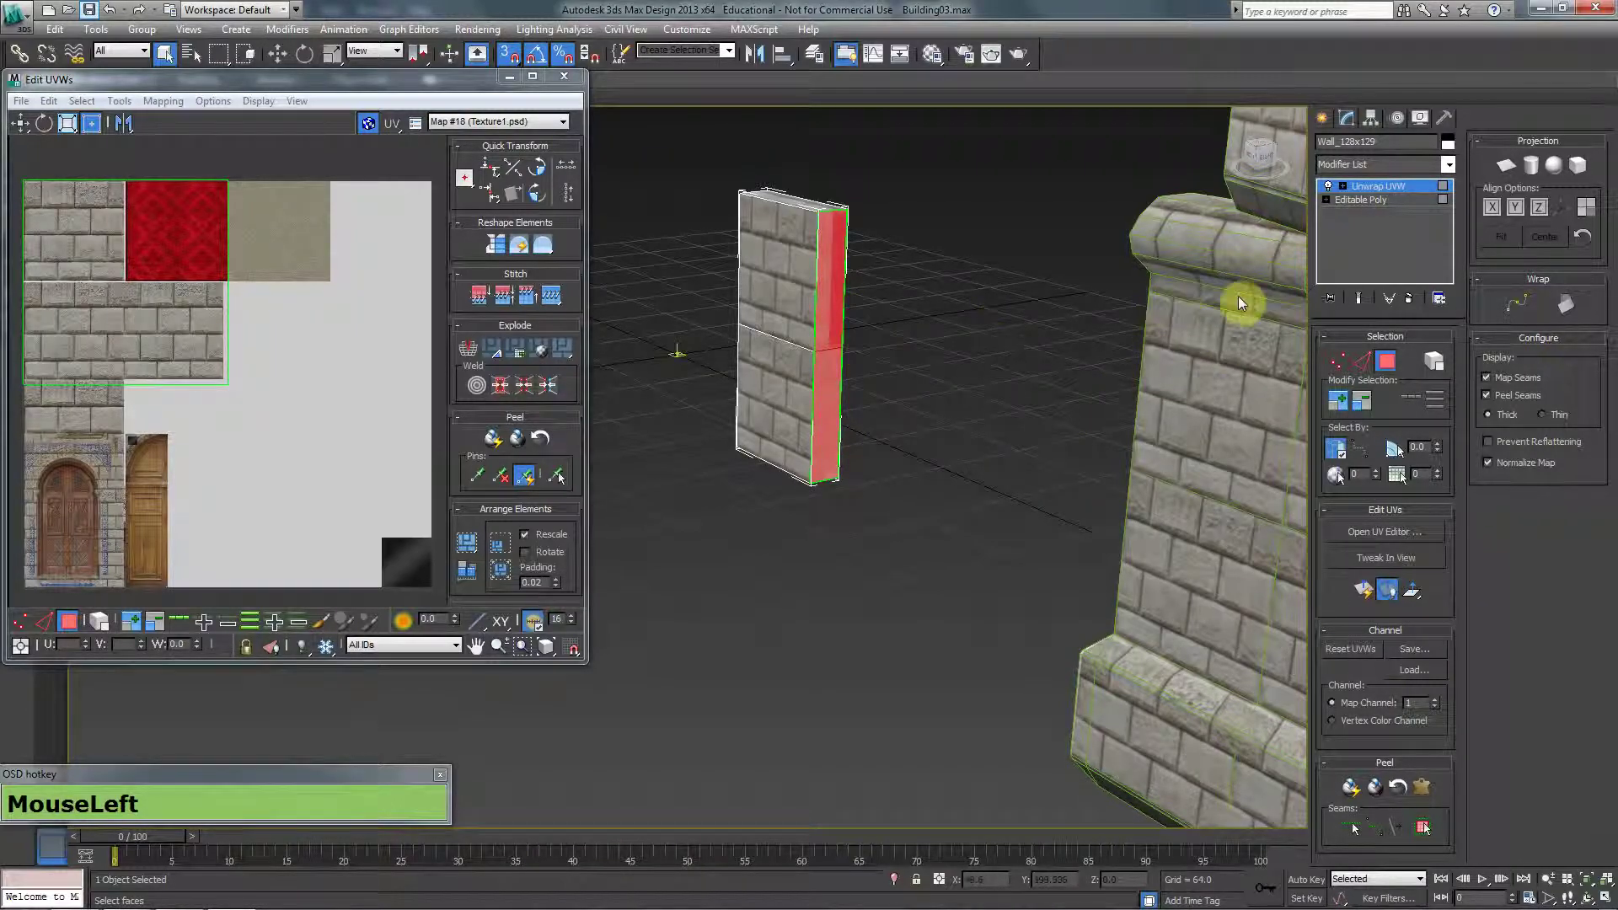
# Go down to the wall's Editable Poly level, return to the Unwrap UVW modifier and reopen the UV editor
pyautogui.click(1430, 201)
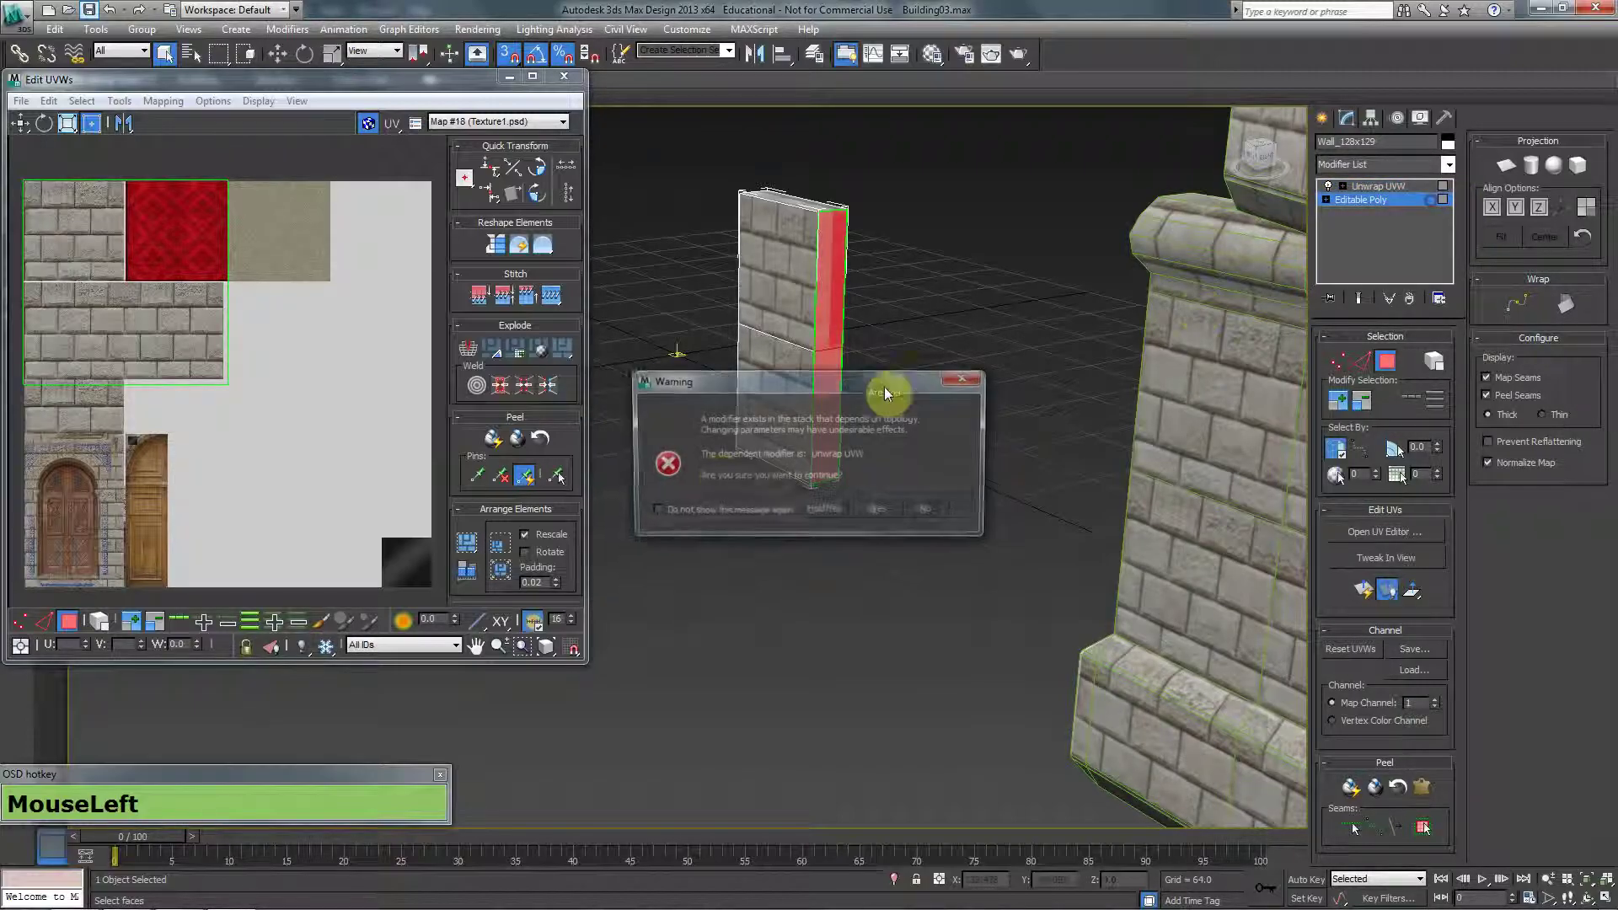
pyautogui.click(871, 504)
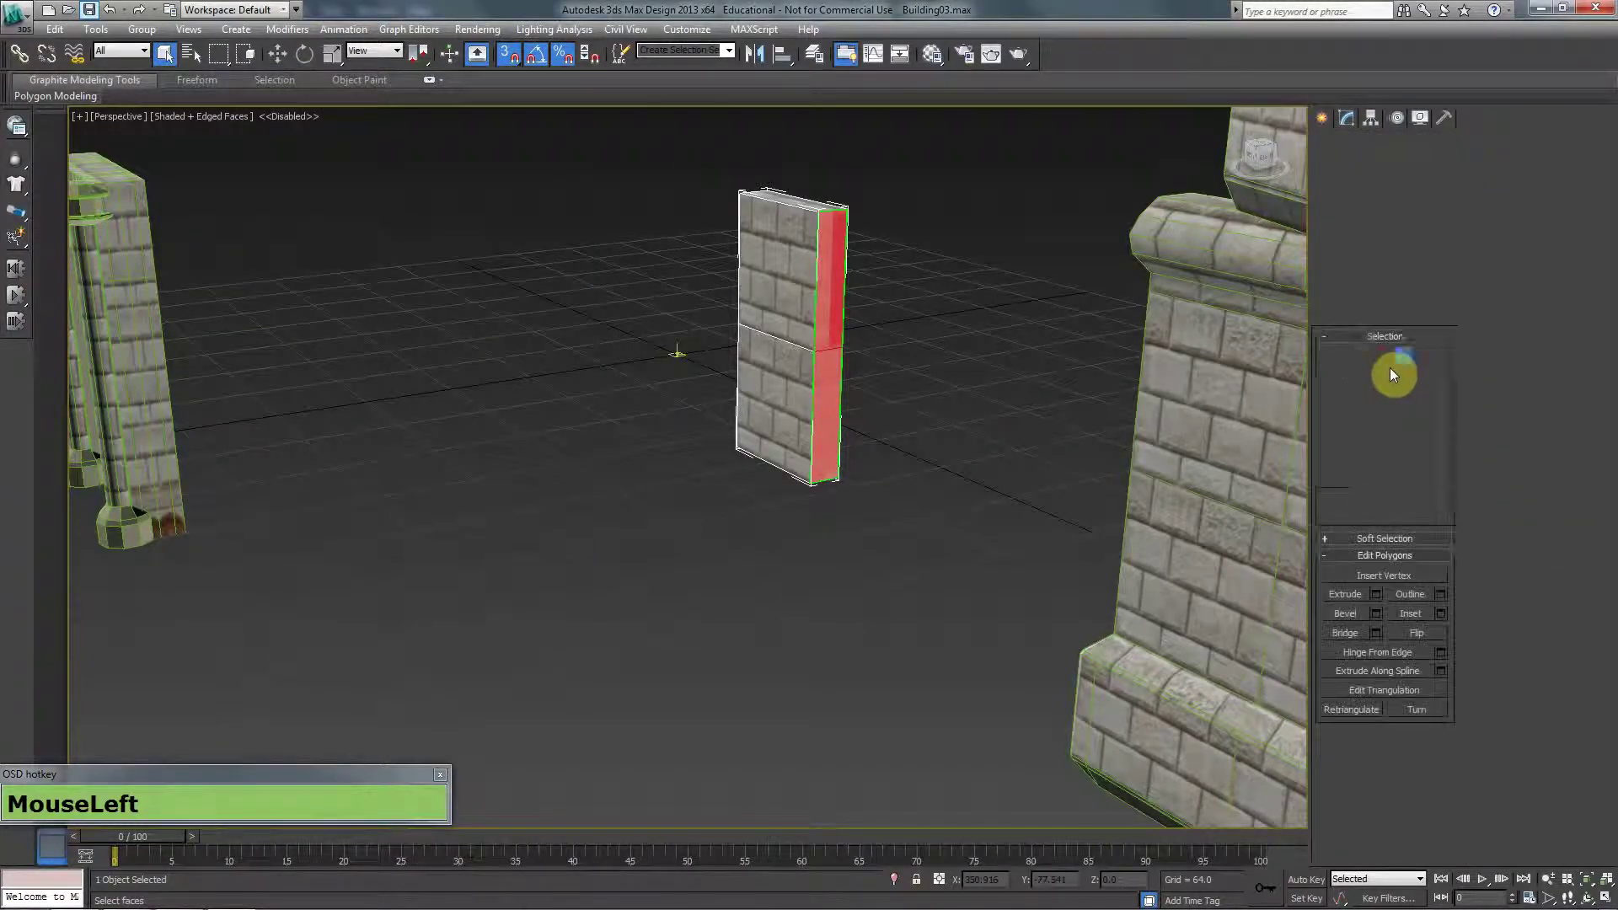
pyautogui.click(1408, 187)
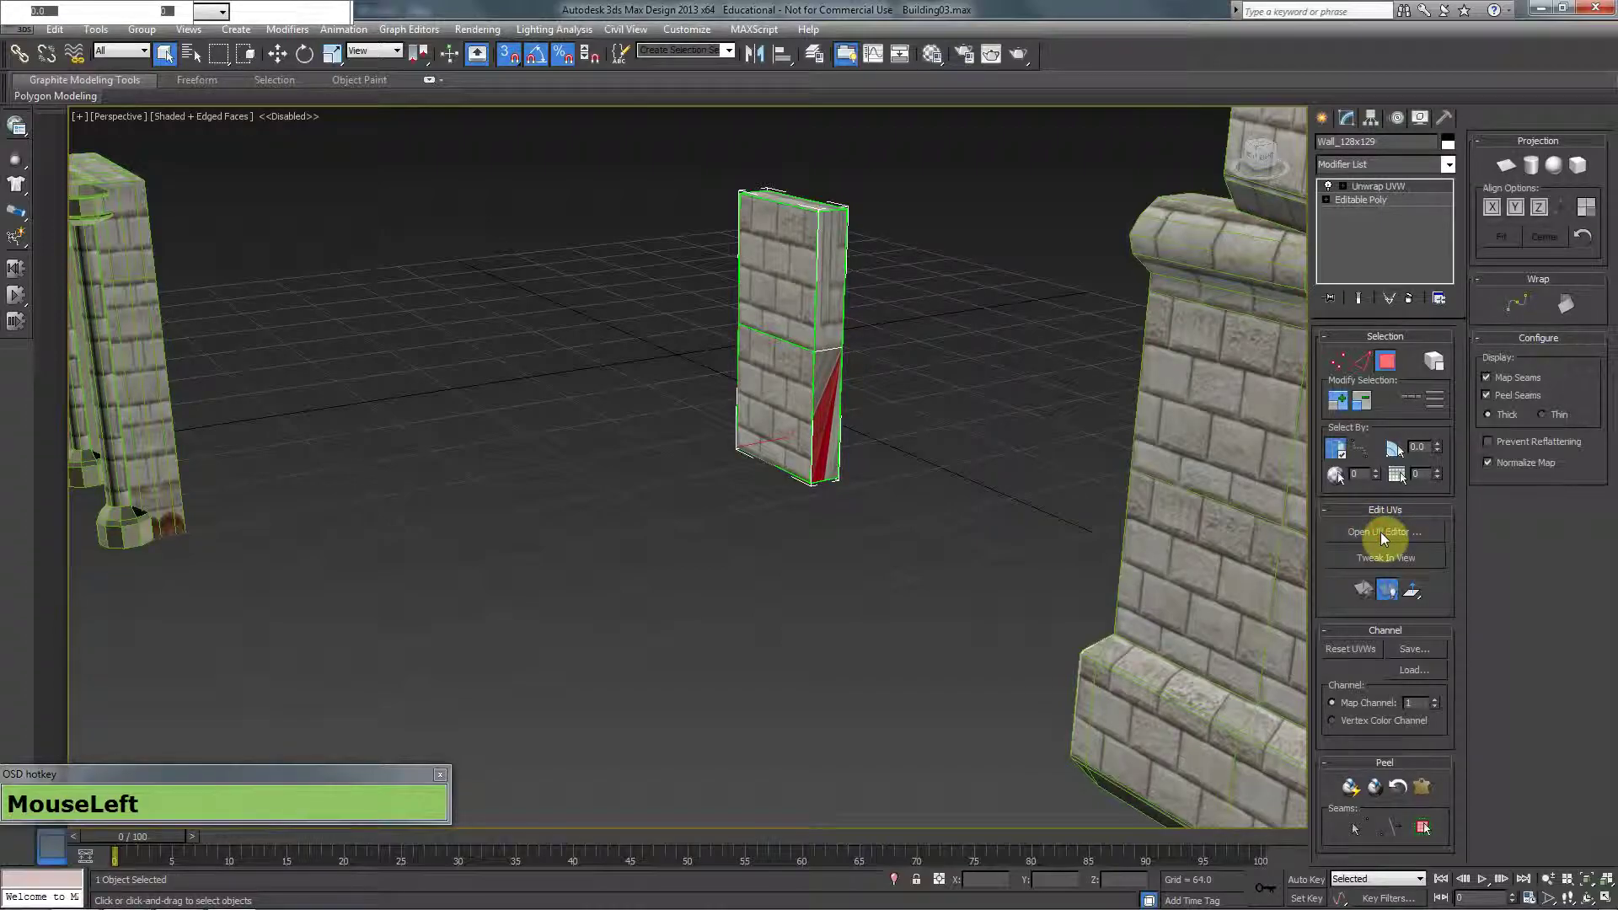
pyautogui.click(1380, 533)
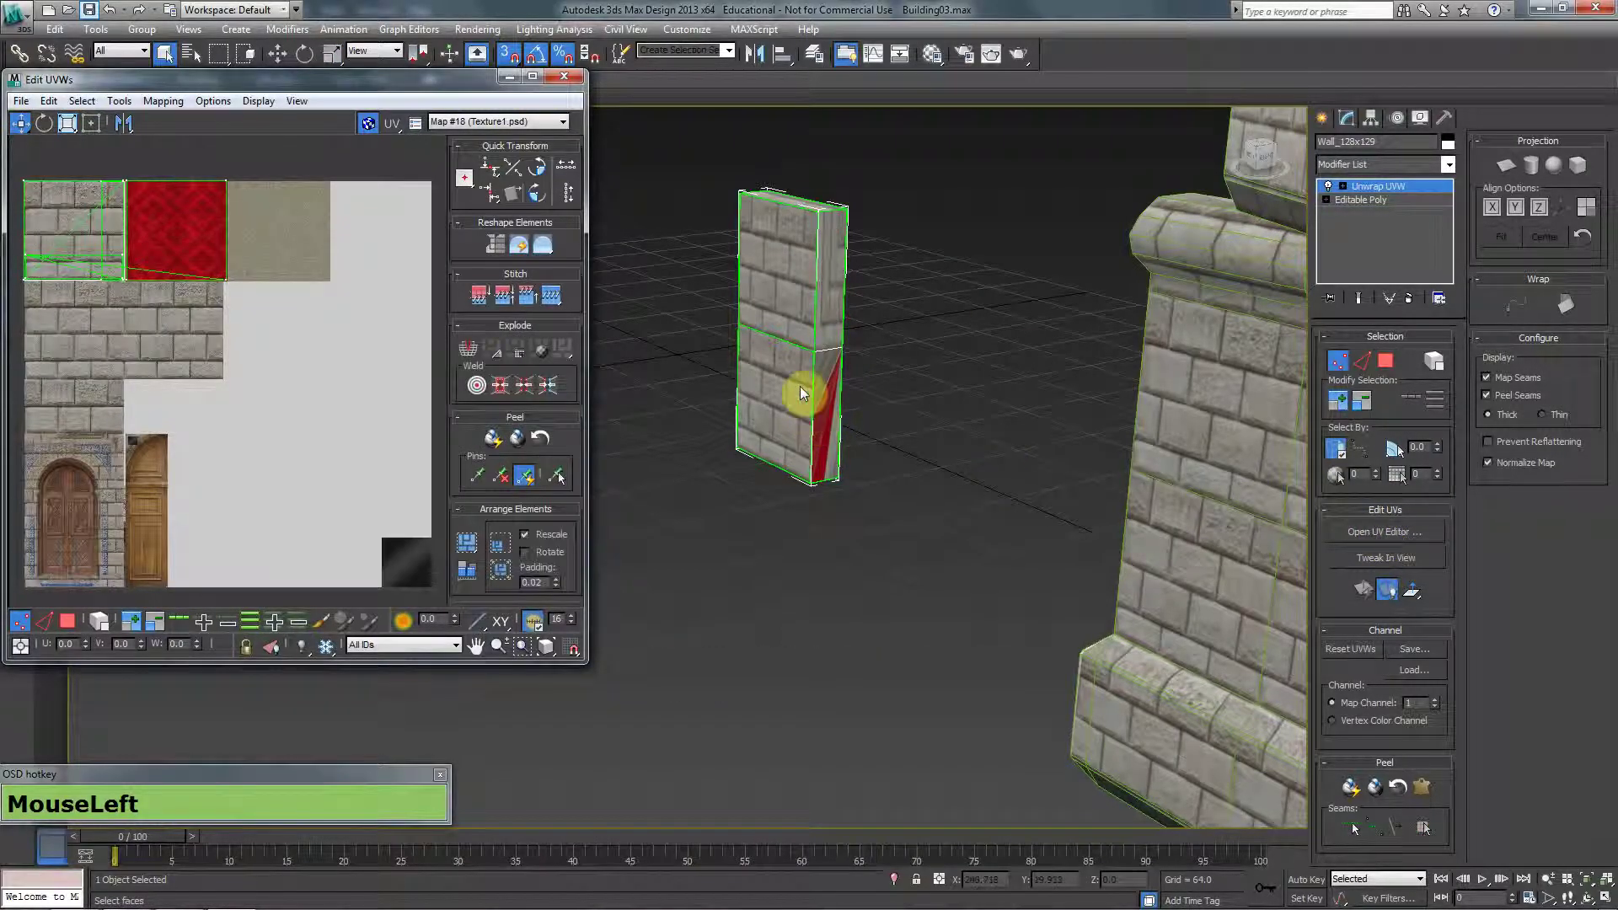
# Planar-map only the upper side polygon and scale its UVs in freeform mode onto the first square brick tile
pyautogui.click(1385, 361)
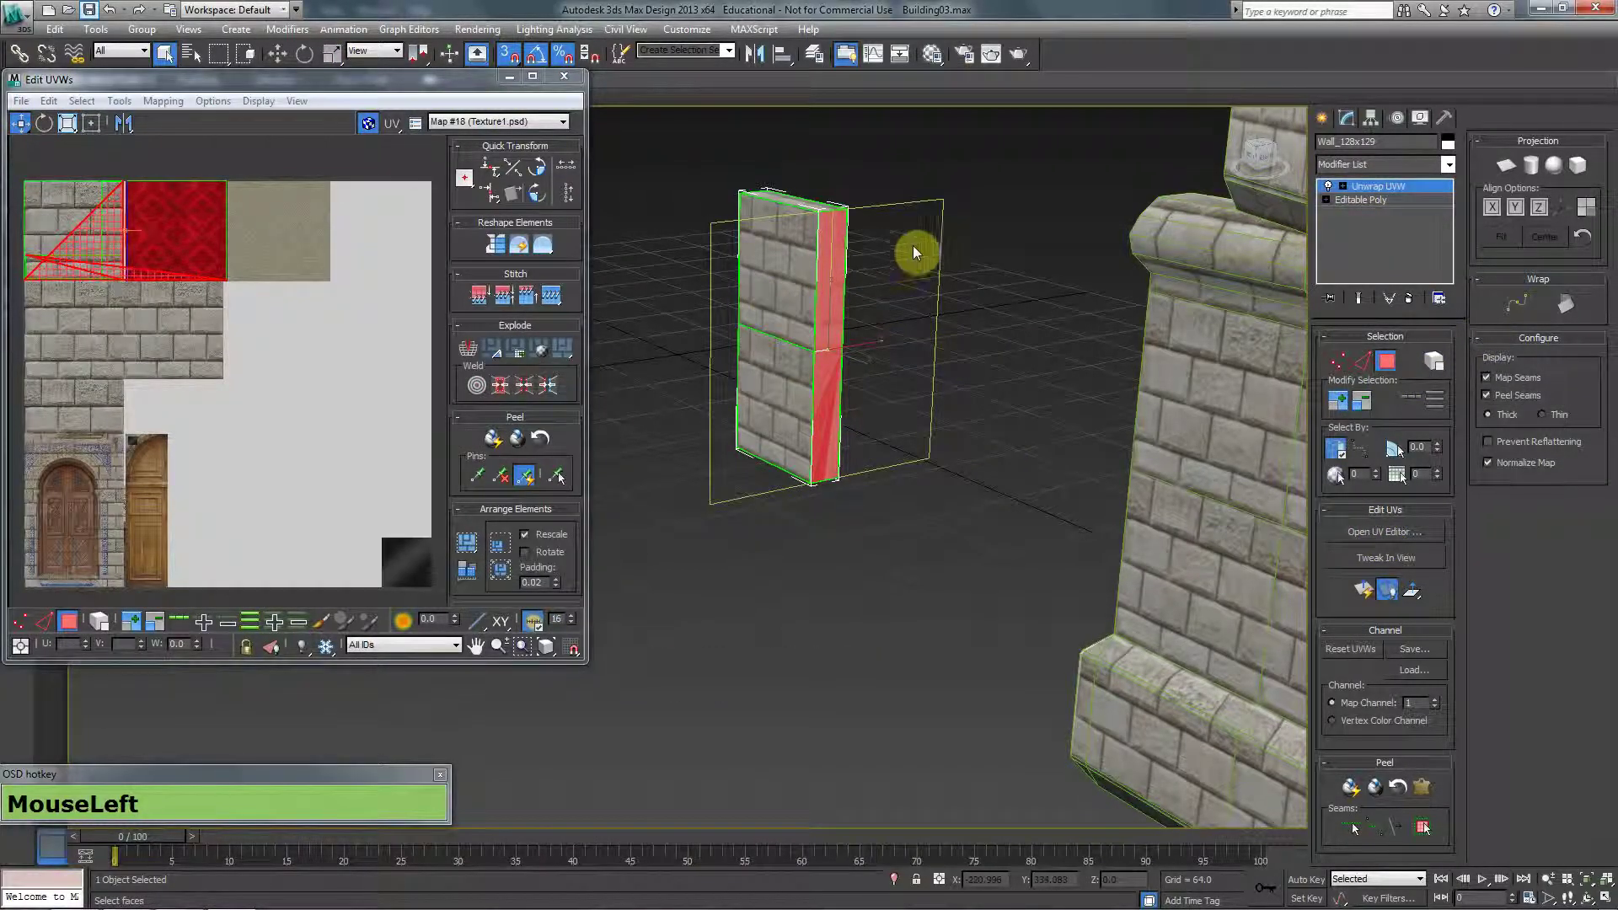
pyautogui.click(988, 236)
pyautogui.click(823, 270)
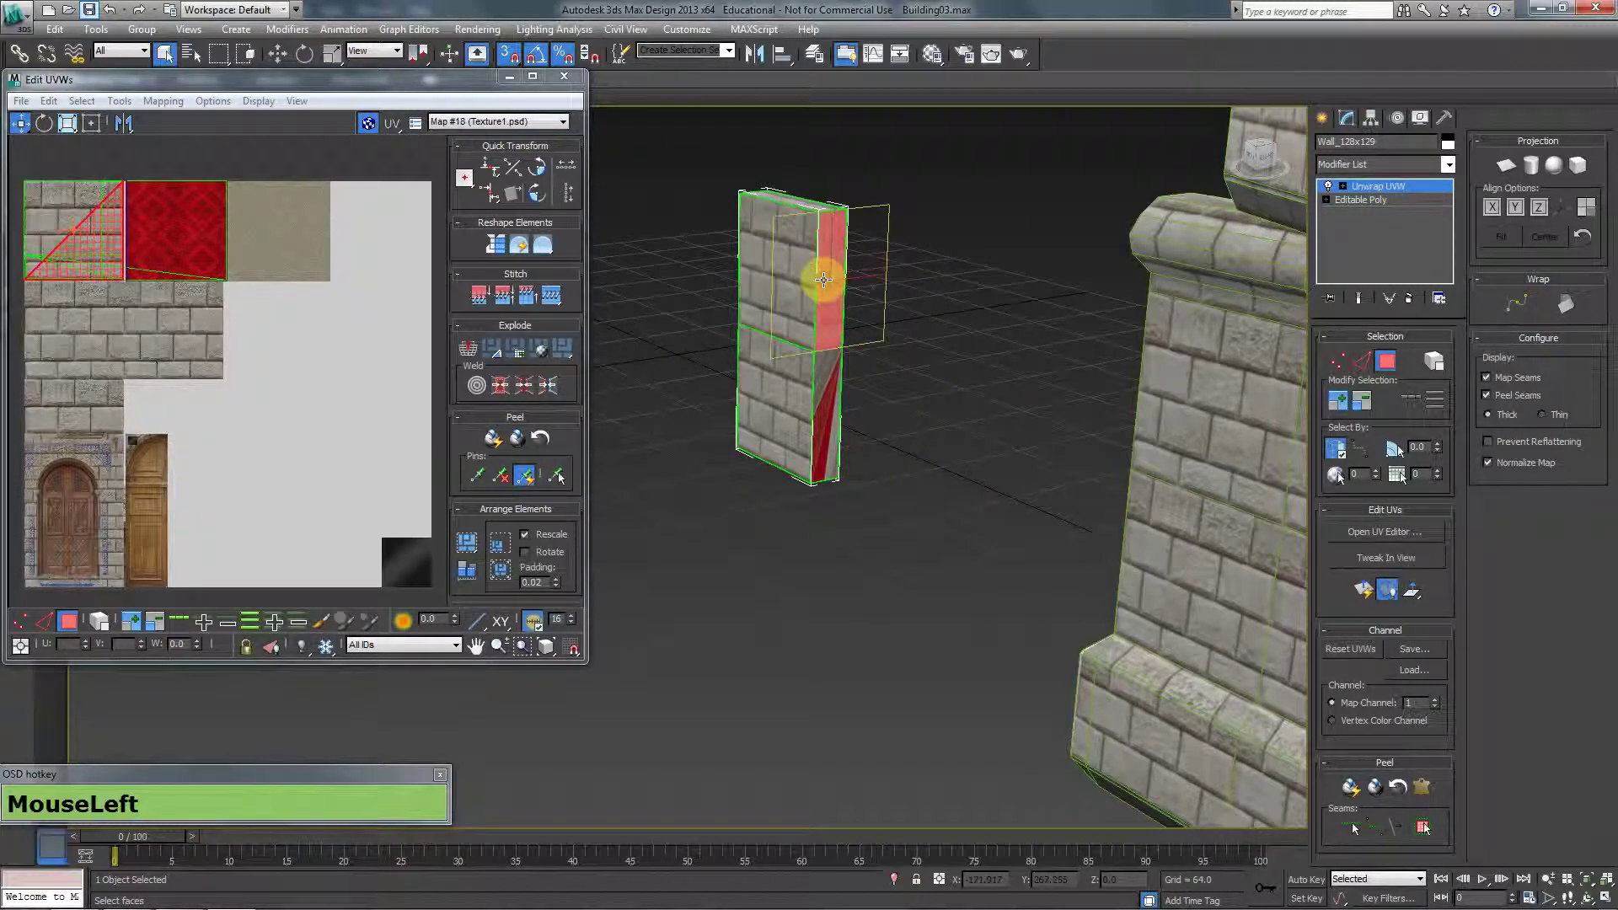
pyautogui.click(1512, 175)
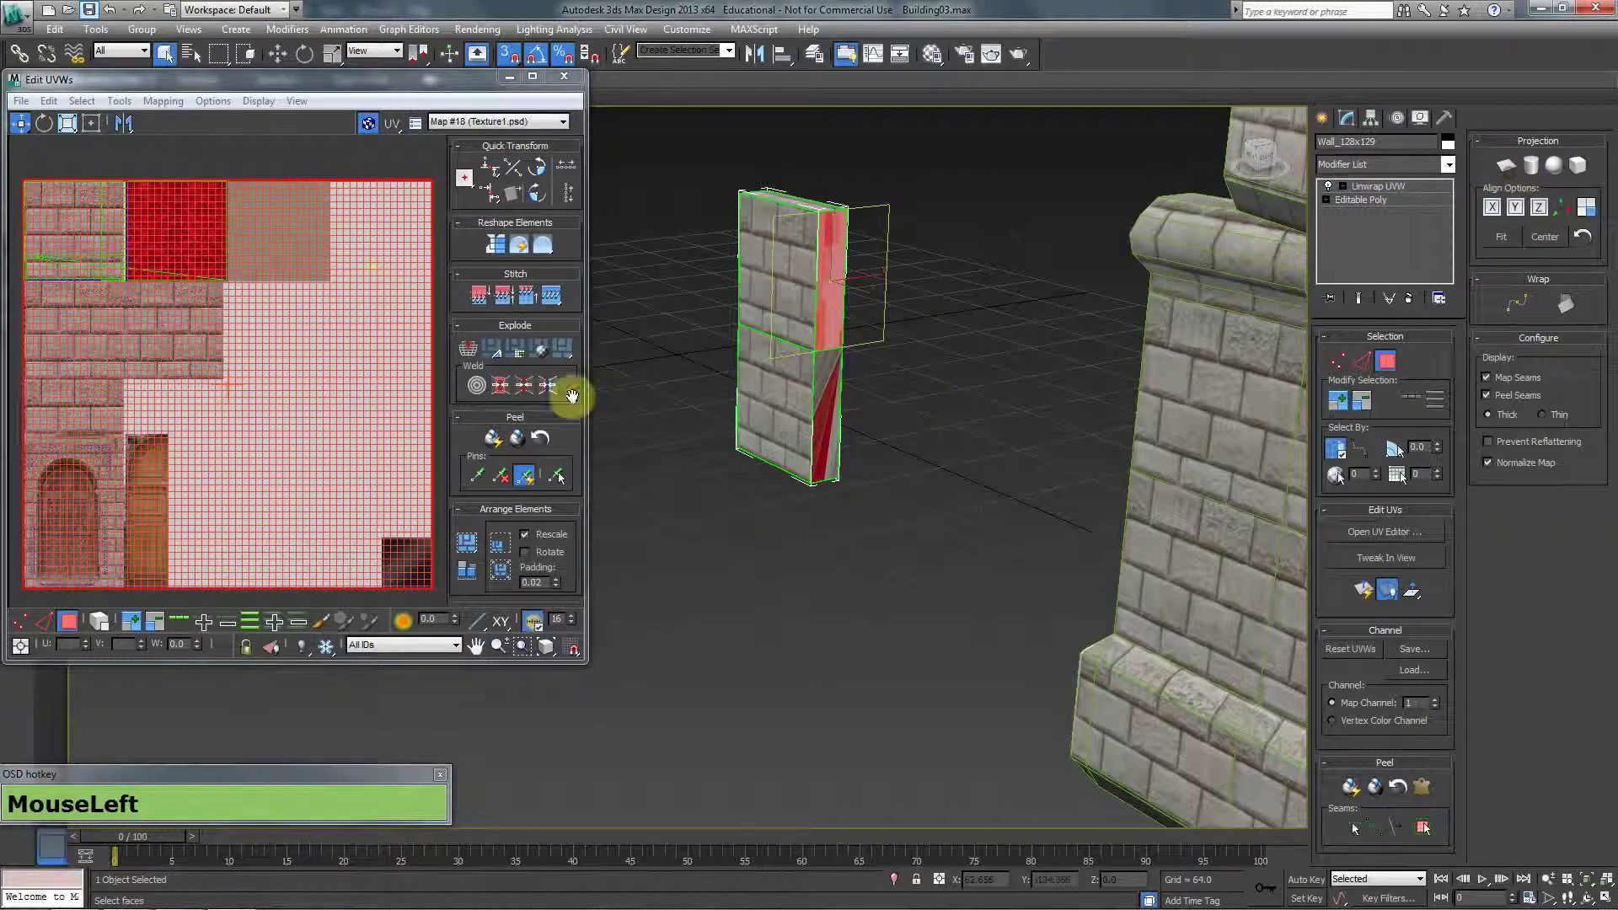
pyautogui.click(91, 123)
pyautogui.click(450, 200)
pyautogui.moveTo(432, 589); pyautogui.dragTo(123, 286)
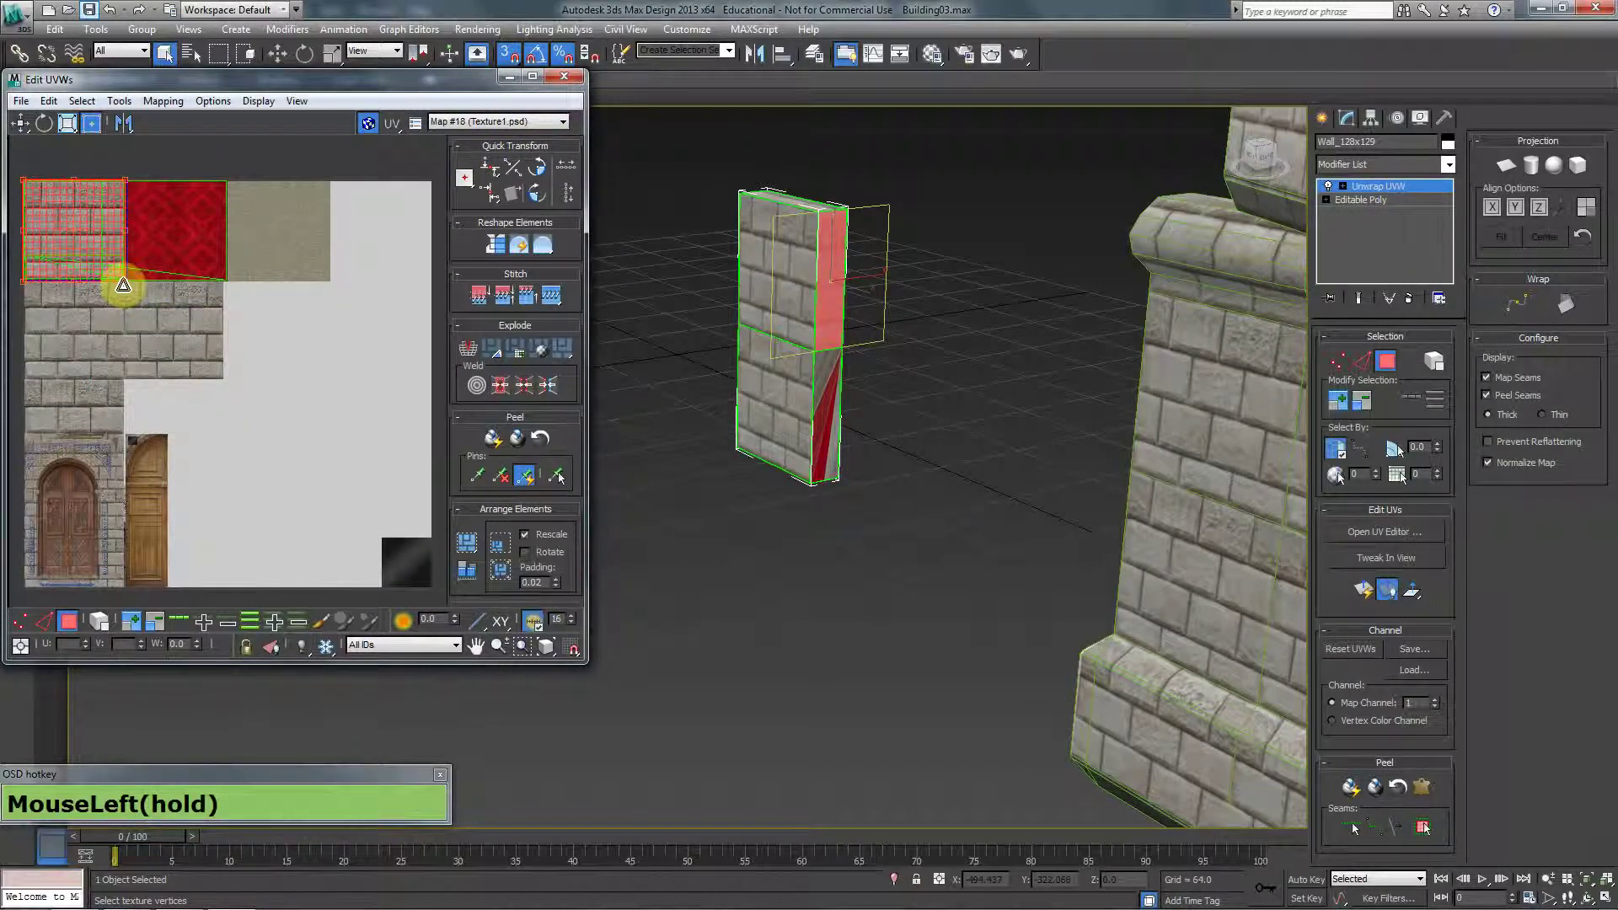
# Planar-map the lower side polygon and scale its UVs onto the same square brick tile
pyautogui.click(828, 378)
pyautogui.click(830, 386)
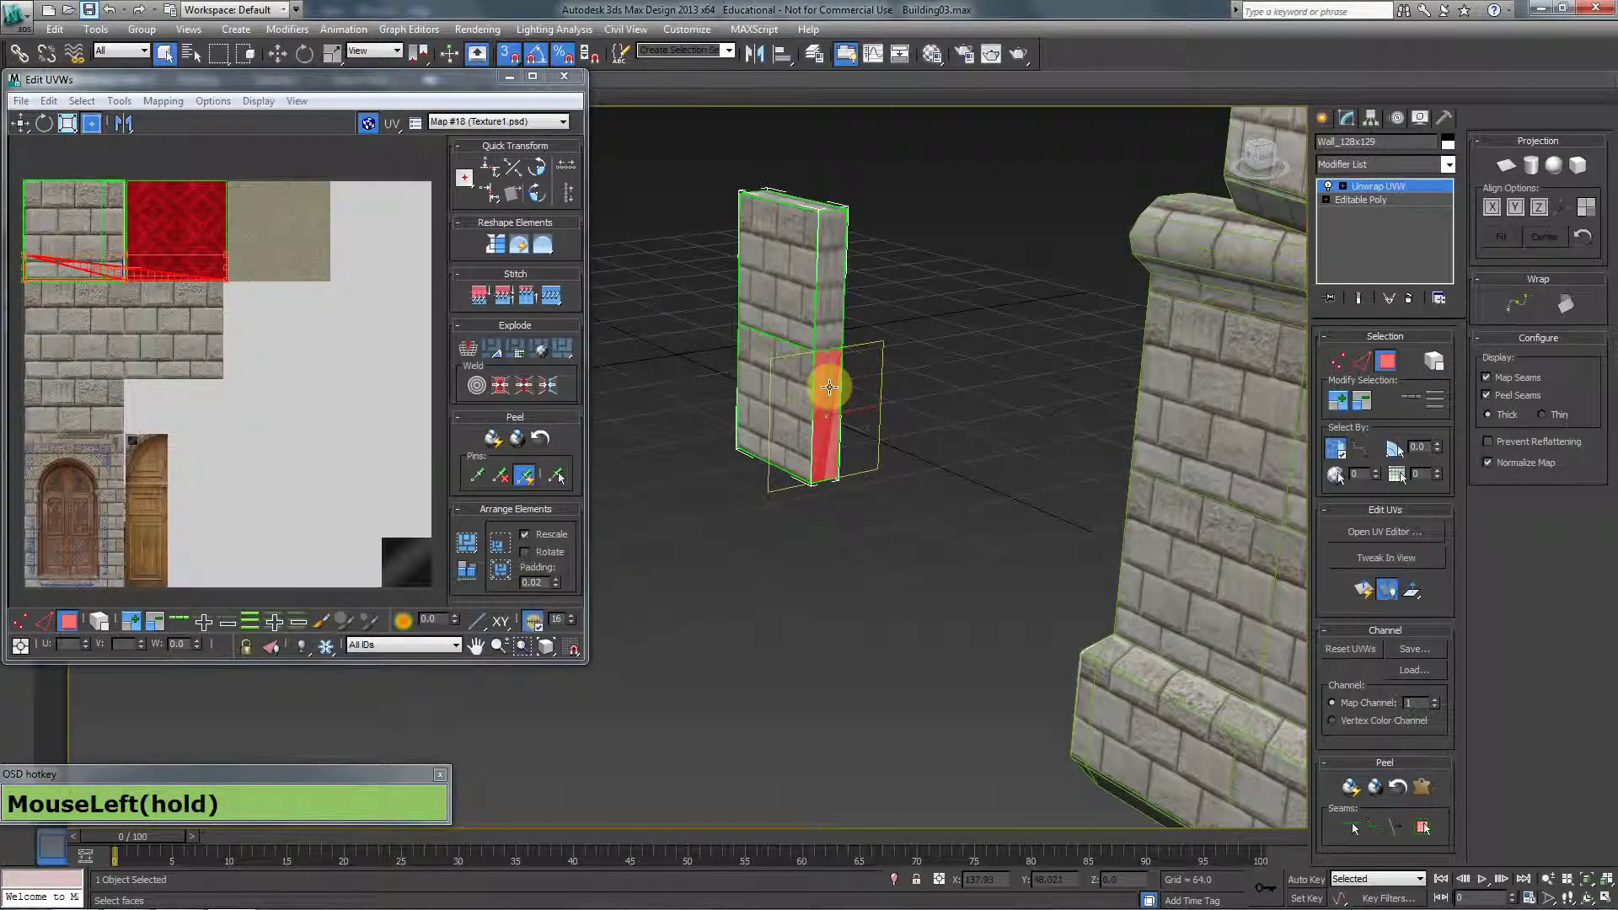
pyautogui.click(1527, 169)
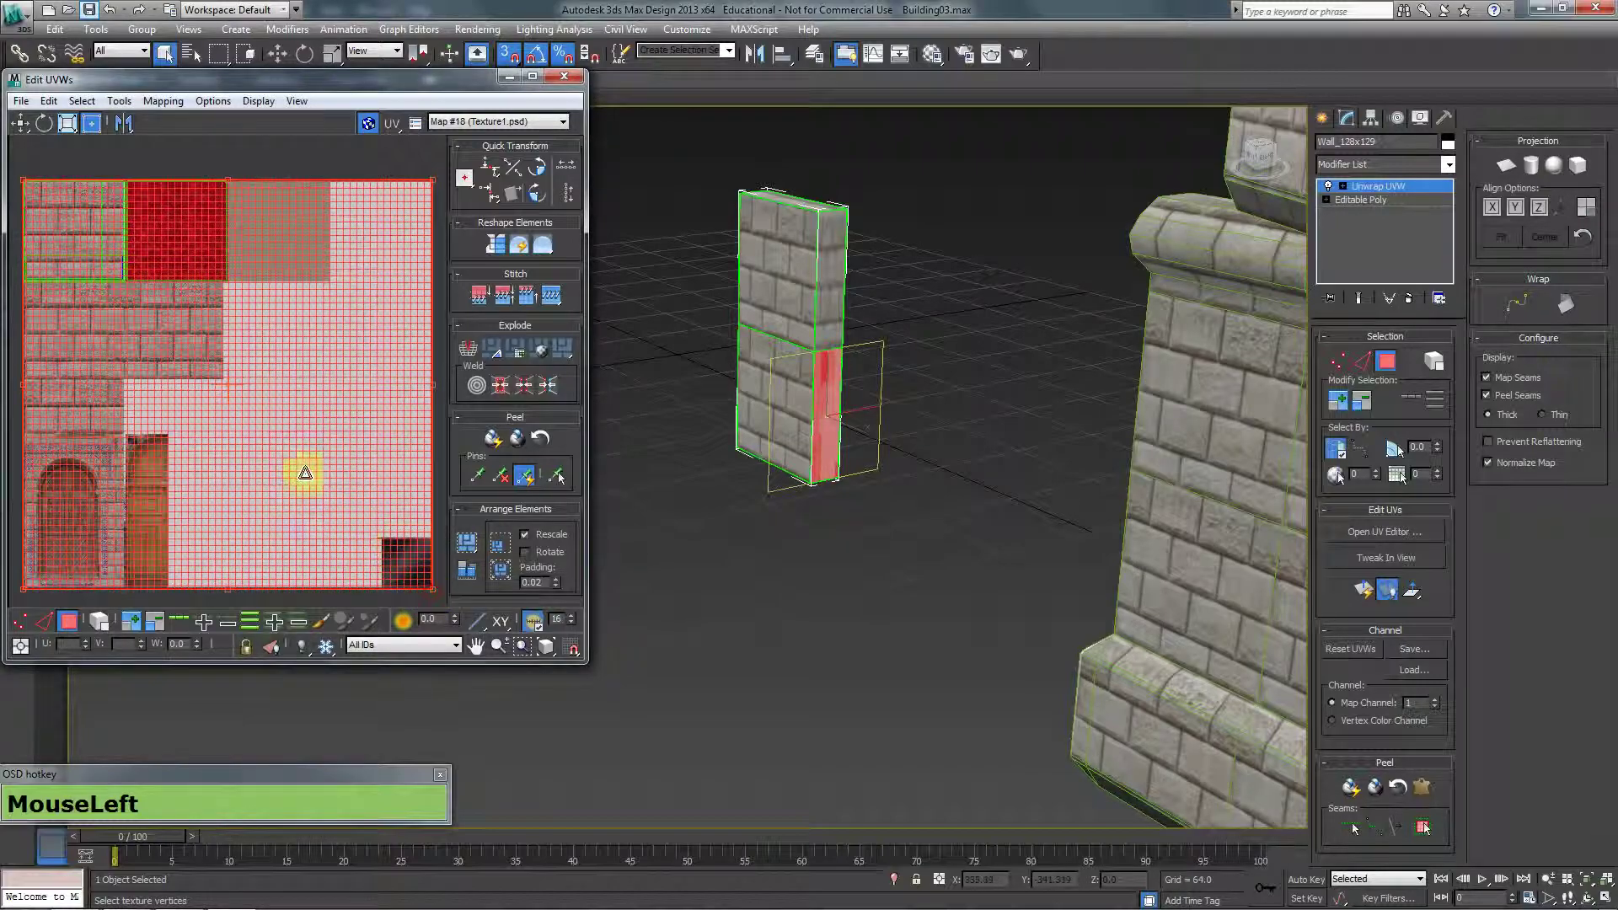
pyautogui.moveTo(305, 472); pyautogui.dragTo(130, 303)
pyautogui.moveTo(130, 304); pyautogui.dragTo(260, 343, button='middle')
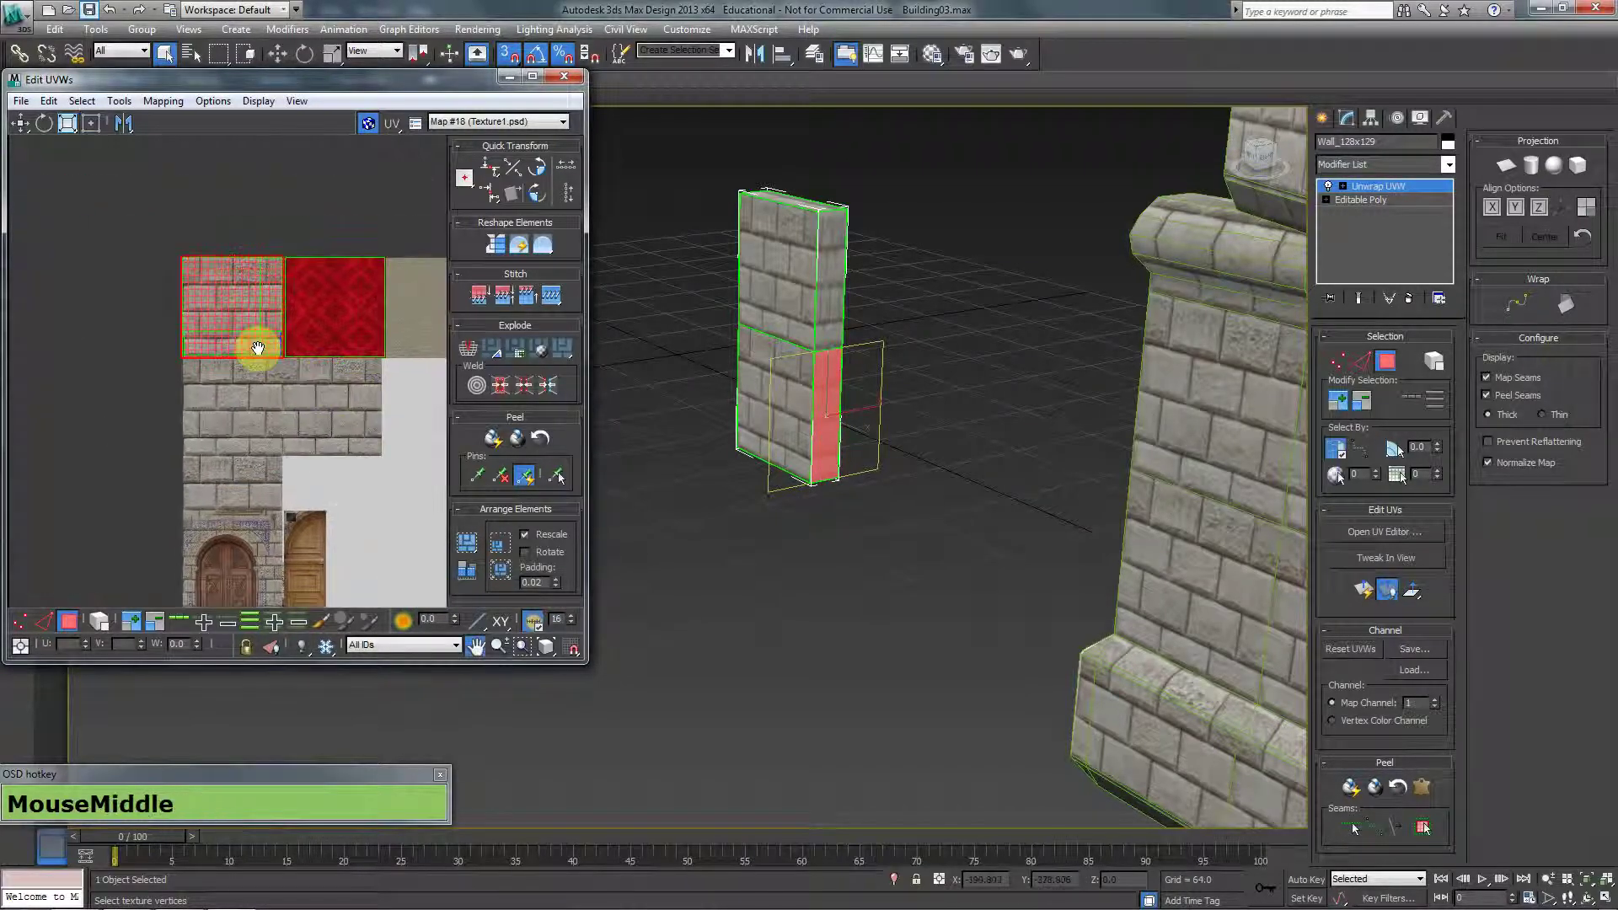
pyautogui.scroll(2, 261, 354)
pyautogui.scroll(1, 602, 346)
# Select both side polygons and pull their UVs' upper-left corner inward to match the edge of the brick texture
pyautogui.keyDown('ctrl'); pyautogui.click(824, 270); pyautogui.keyUp('ctrl')
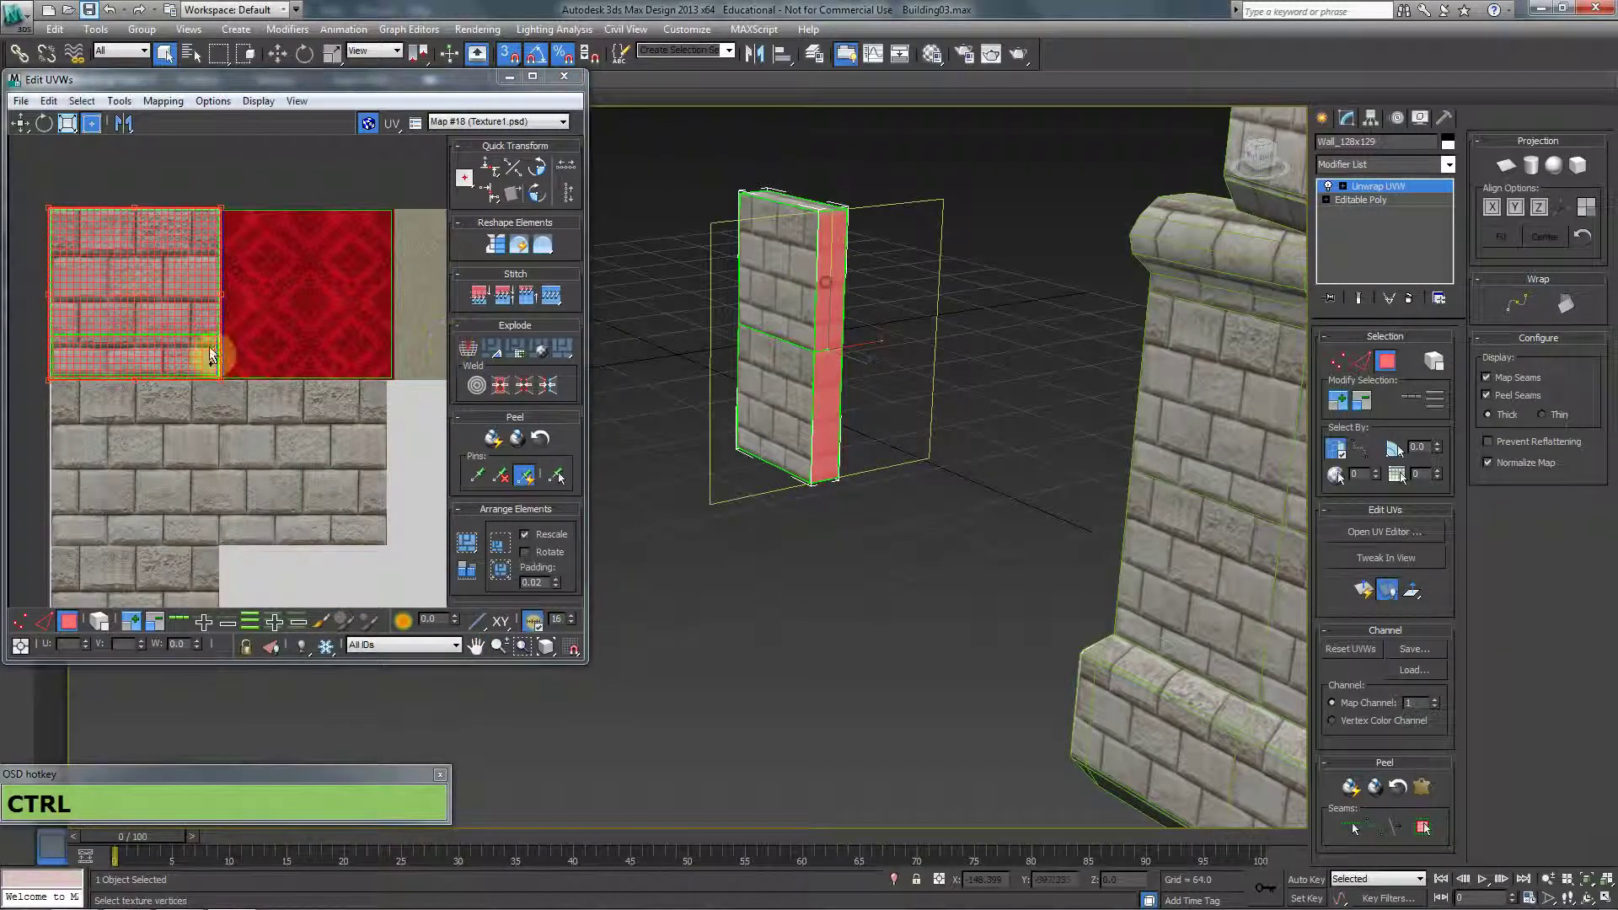
pyautogui.scroll(1, 270, 371)
pyautogui.moveTo(270, 371); pyautogui.dragTo(490, 488, button='middle')
pyautogui.scroll(6, 152, 296)
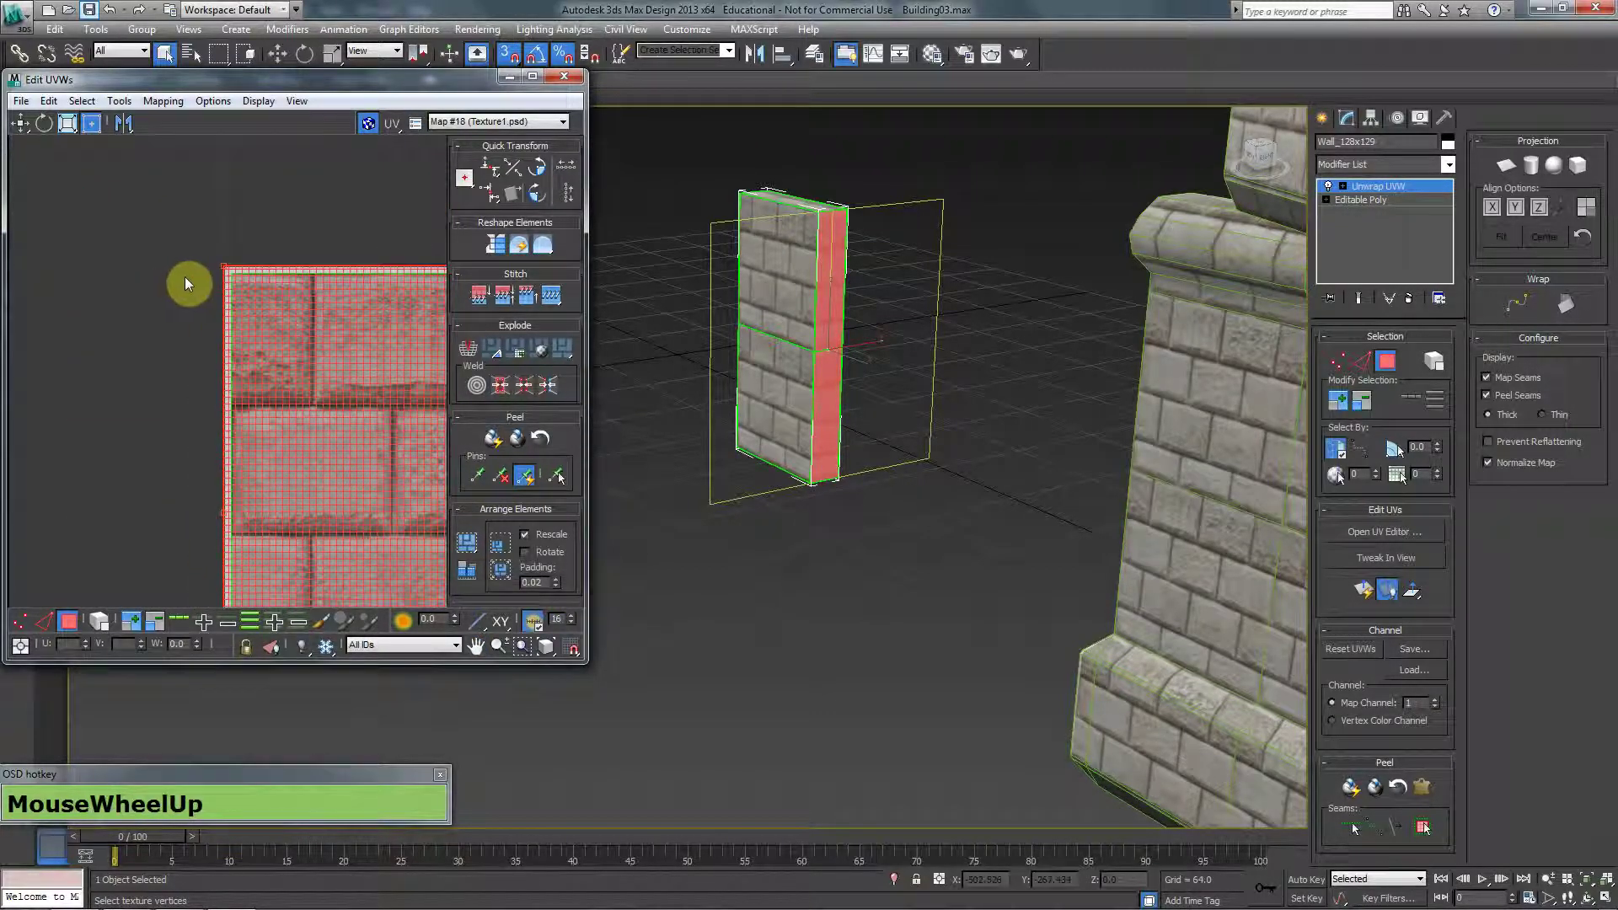
pyautogui.keyDown('alt'); pyautogui.keyDown('shift'); pyautogui.click(254, 270); pyautogui.keyUp('shift'); pyautogui.keyUp('alt')
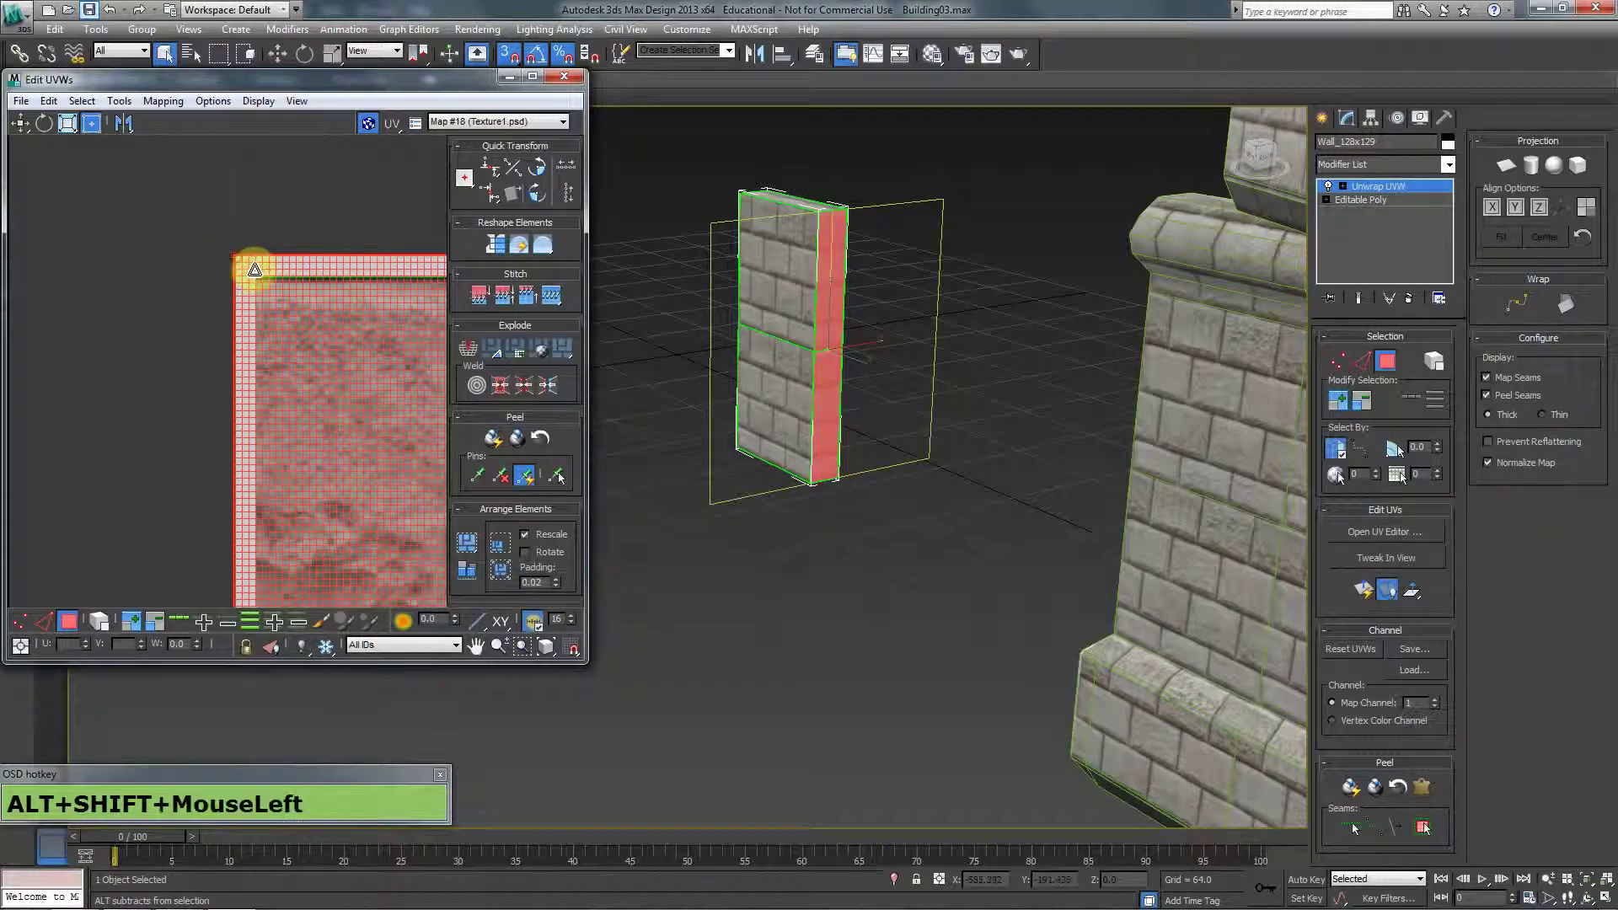
pyautogui.keyDown('alt'); pyautogui.keyDown('shift'); pyautogui.moveTo(264, 280); pyautogui.dragTo(451, 144); pyautogui.keyUp('shift'); pyautogui.keyUp('alt')
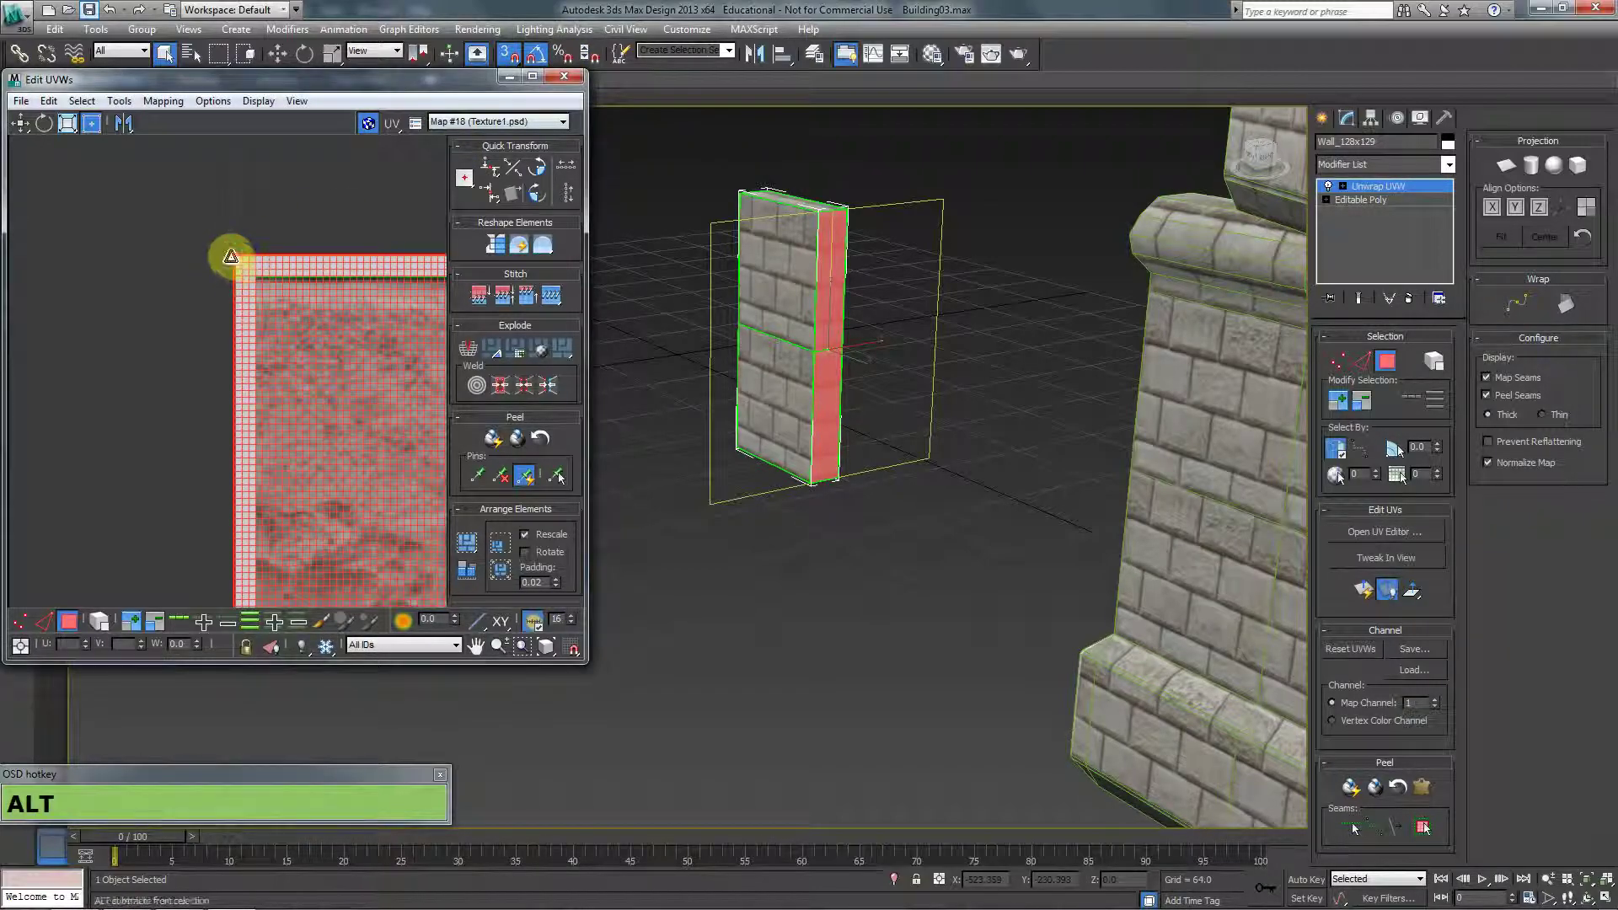
pyautogui.keyDown('ctrl'); pyautogui.keyDown('alt'); pyautogui.moveTo(232, 255); pyautogui.dragTo(278, 301); pyautogui.keyUp('alt'); pyautogui.keyUp('ctrl')
pyautogui.scroll(-5, 286, 309)
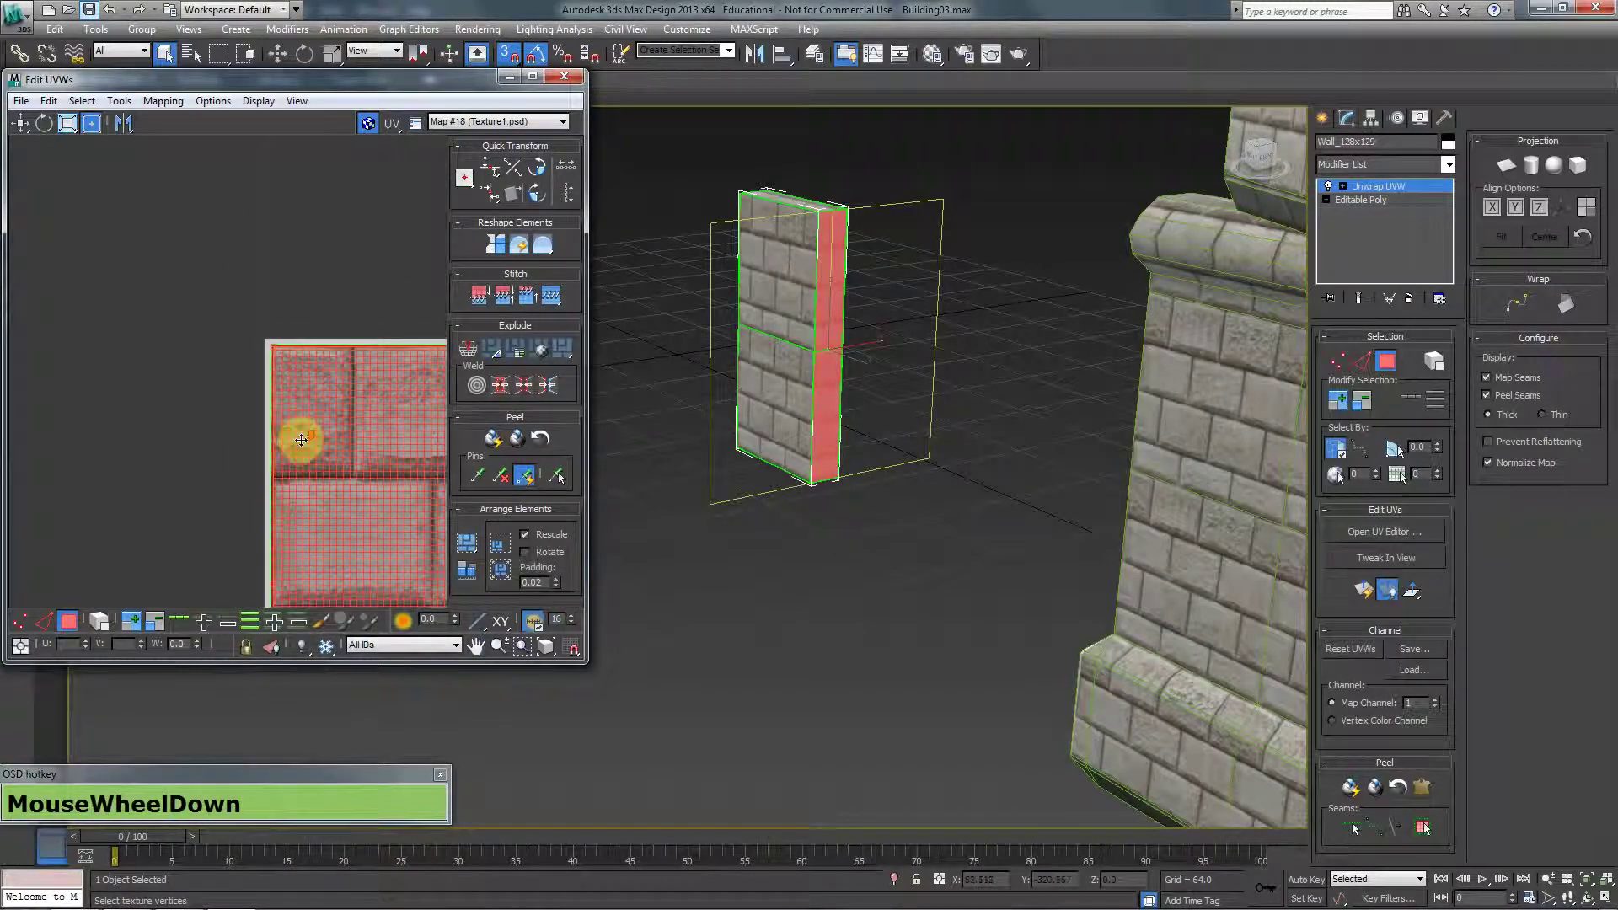
# Narrow both side polygons' UVs horizontally to about a third of the brick tile's width, keeping their full height
pyautogui.moveTo(351, 482); pyautogui.dragTo(229, 340, button='middle')
pyautogui.scroll(3, 228, 340)
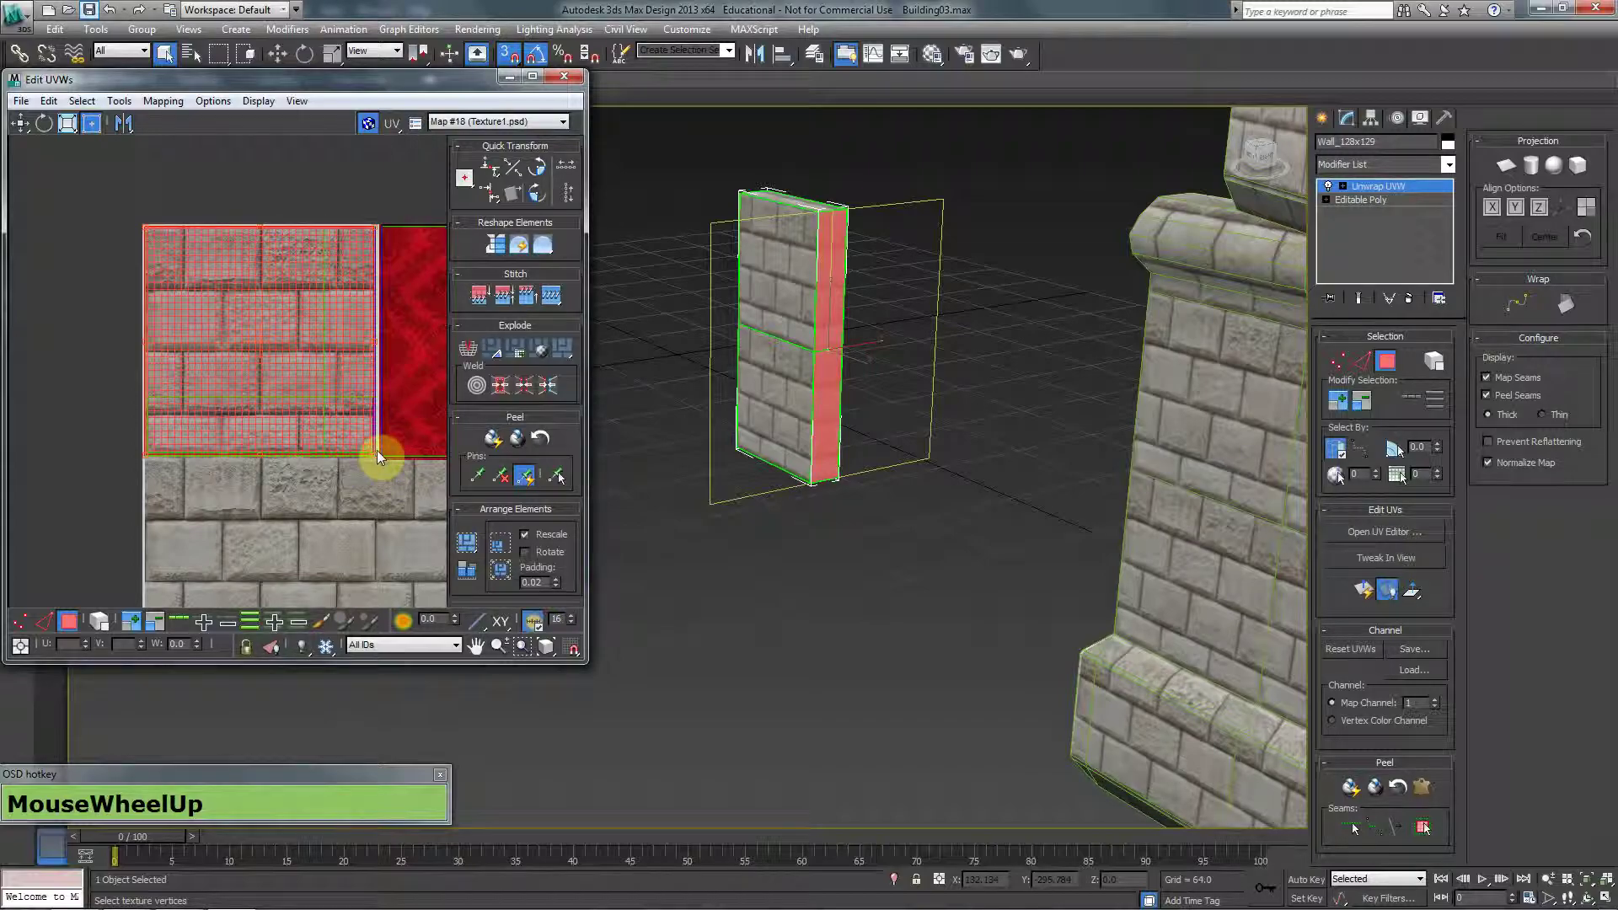
pyautogui.moveTo(364, 422); pyautogui.dragTo(332, 395, button='middle')
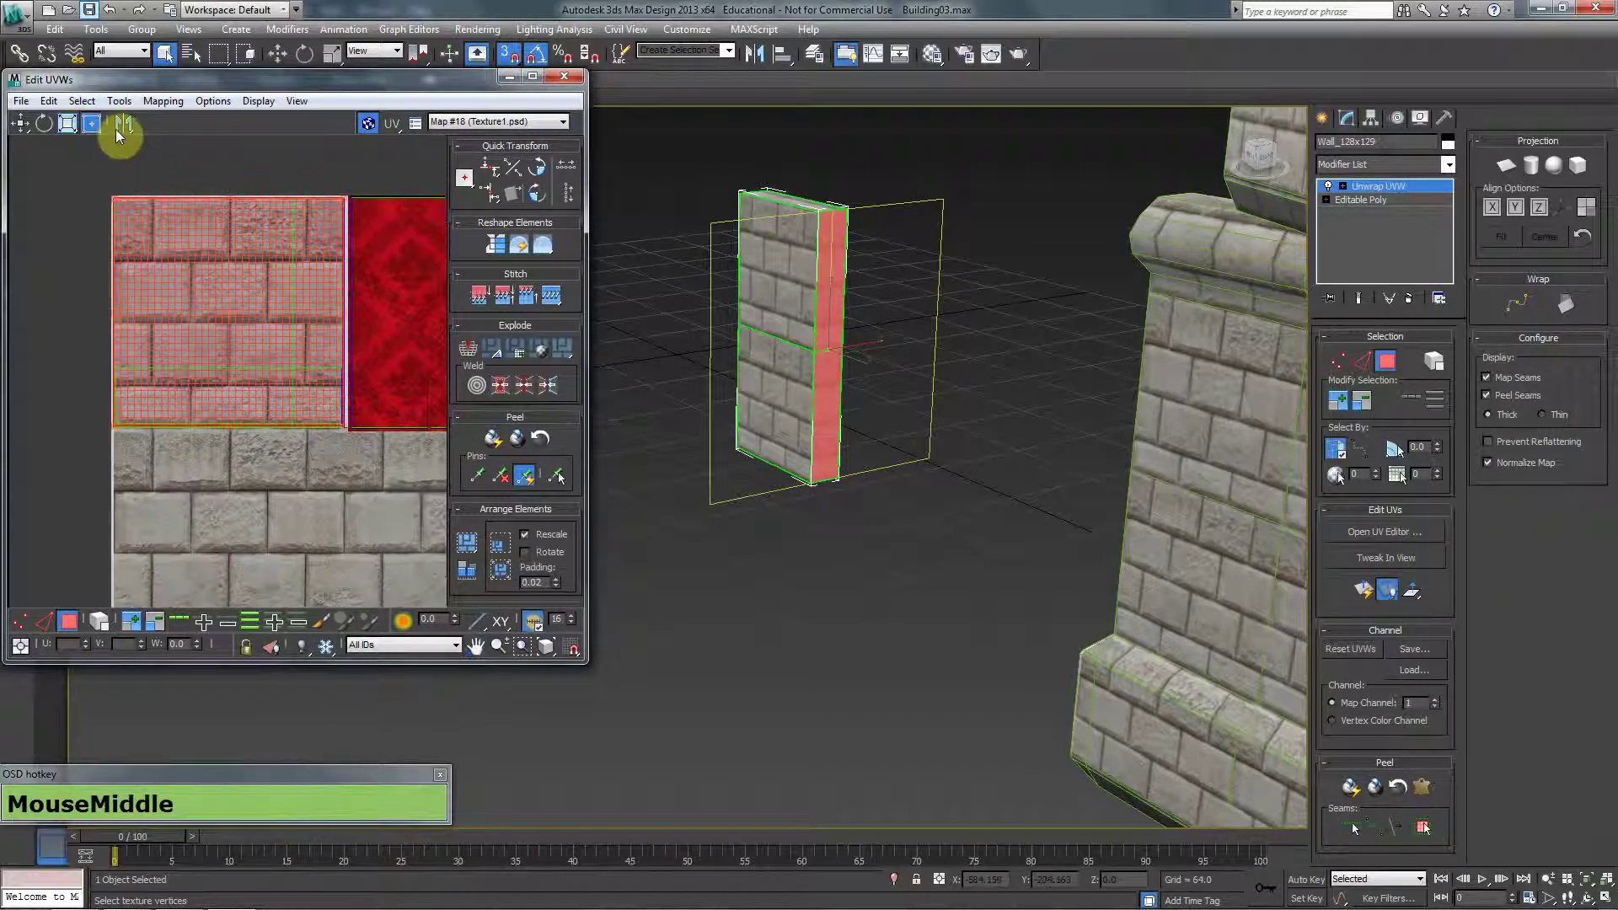
pyautogui.scroll(3, 910, 408)
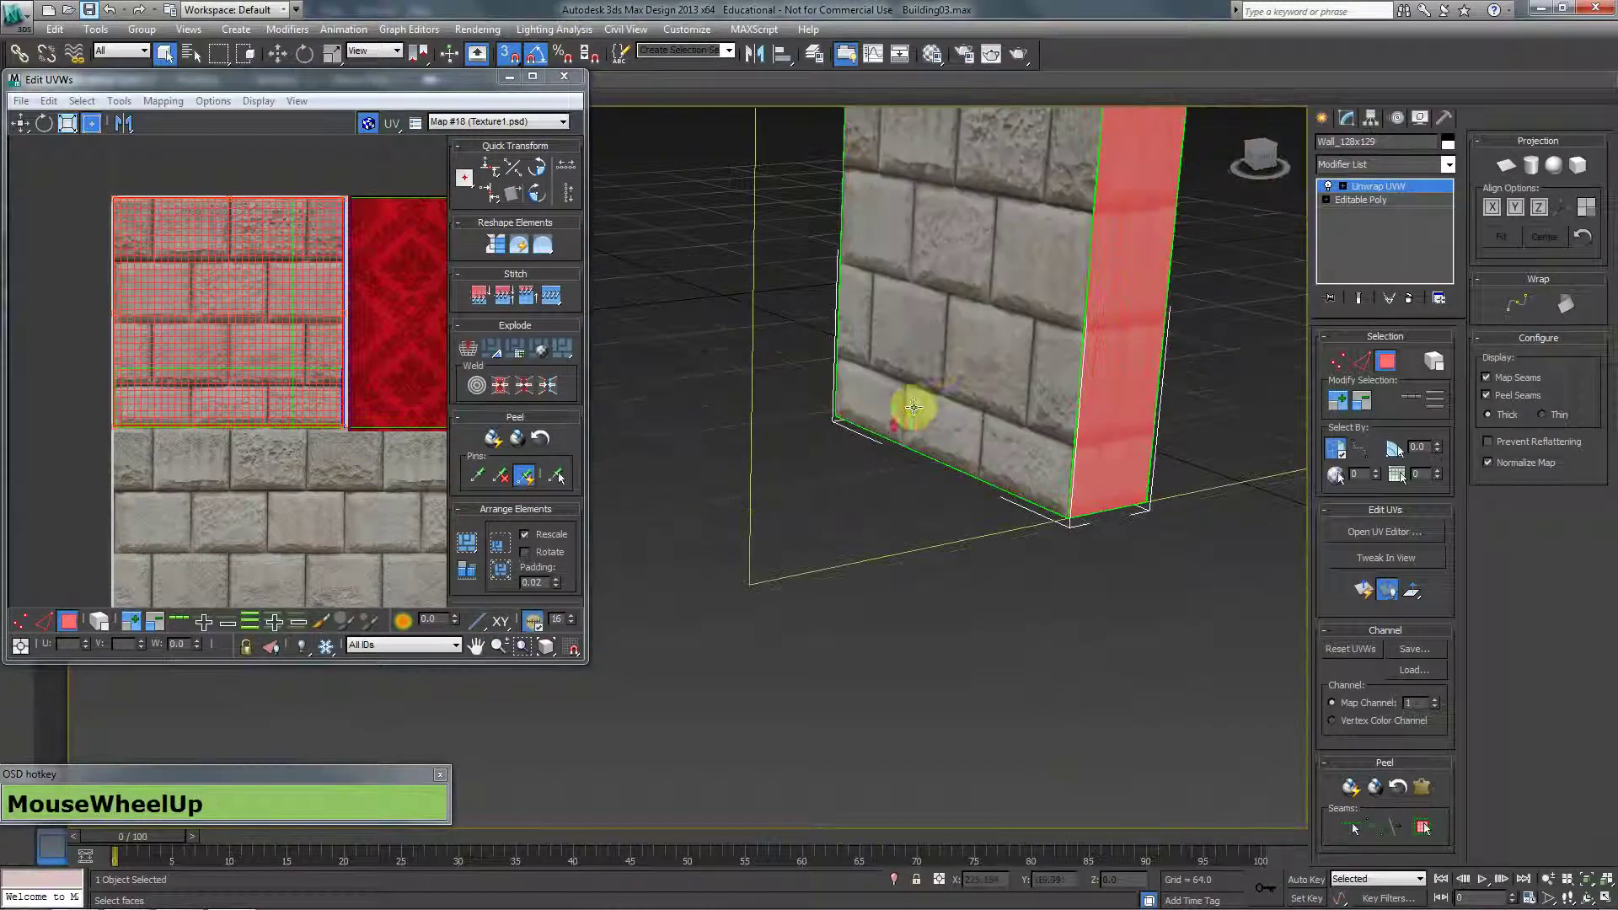
pyautogui.moveTo(910, 408); pyautogui.dragTo(683, 556, button='middle')
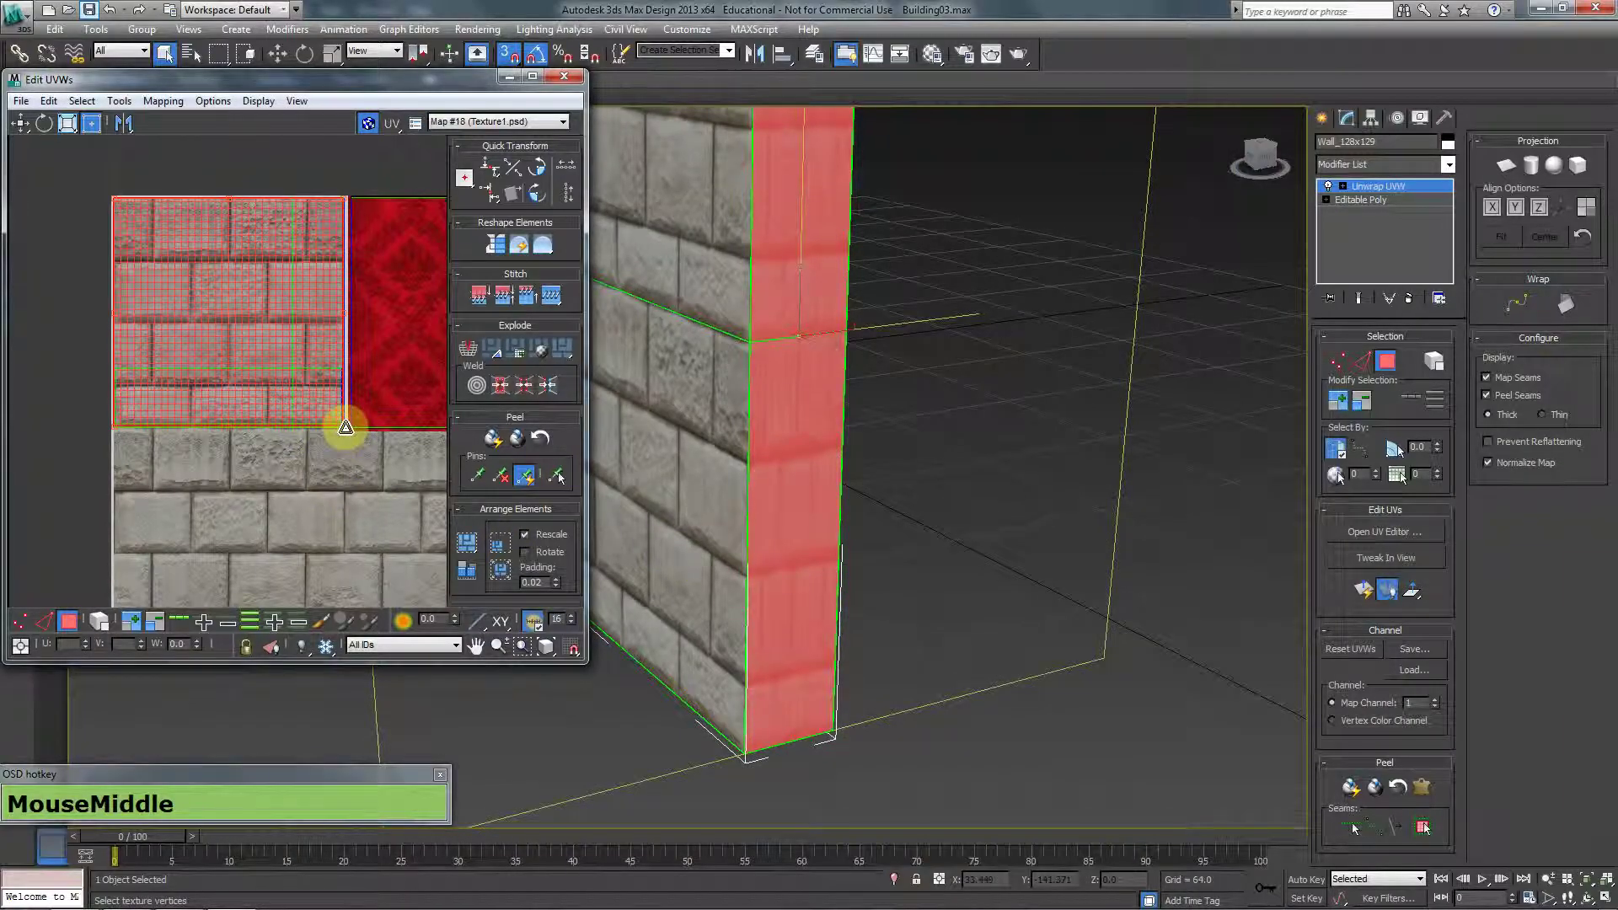
pyautogui.moveTo(345, 427); pyautogui.dragTo(200, 430)
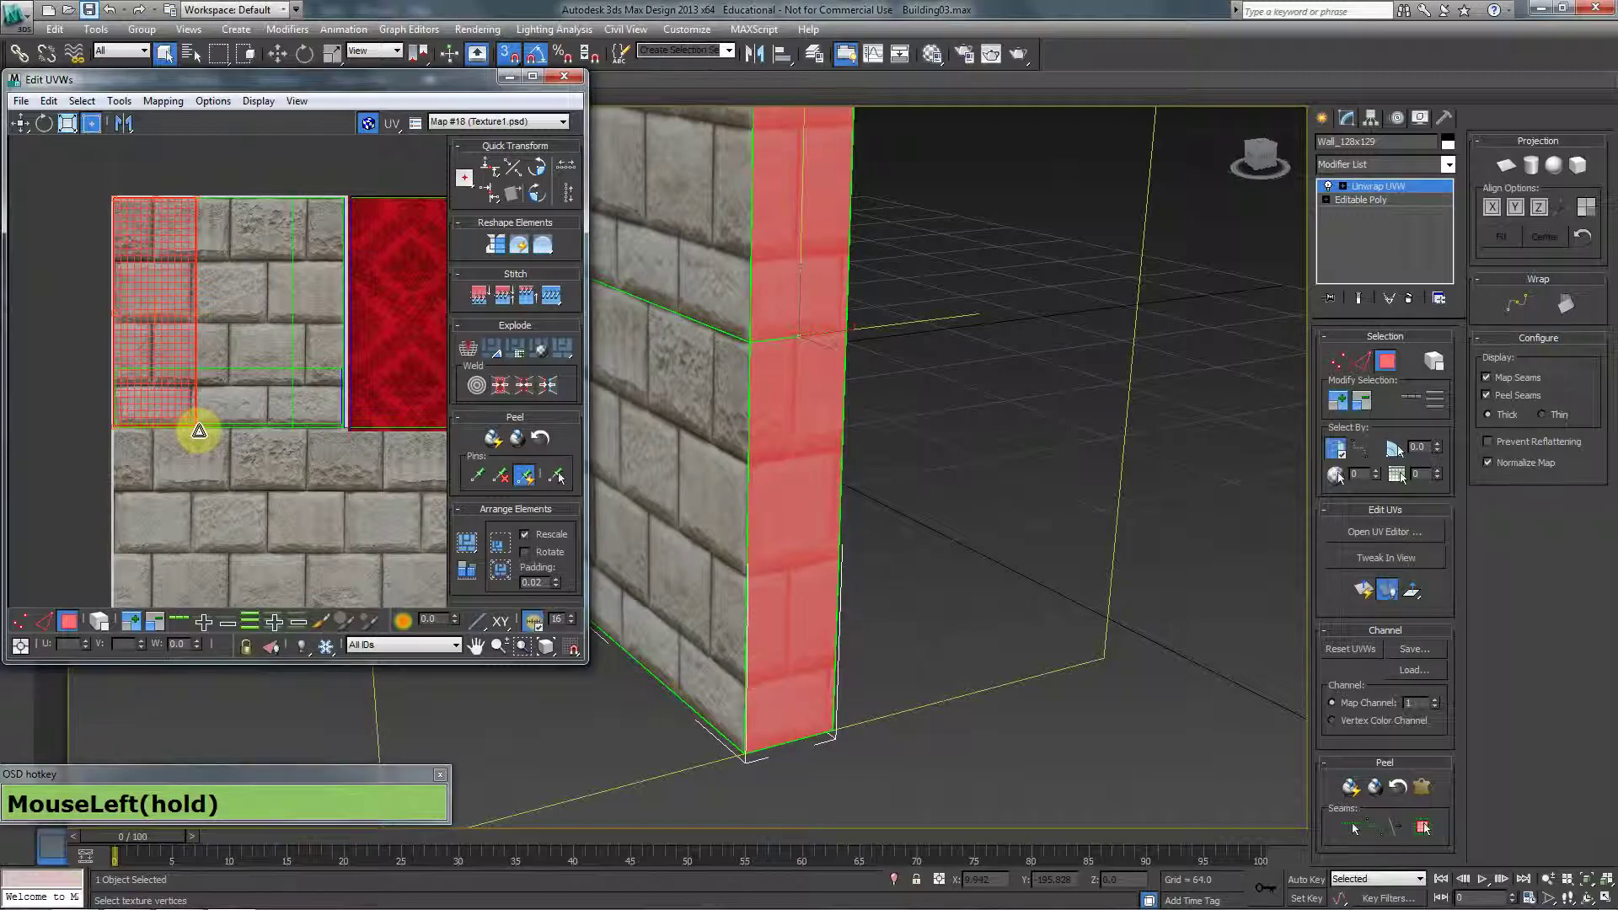
# Hide the face shading and narrow the side UVs further to about a quarter of the brick tile's width
pyautogui.moveTo(918, 488)
pyautogui.keyDown('alt'); pyautogui.mouseDown(button='middle')
pyautogui.moveTo(959, 493)
pyautogui.moveTo(759, 523)
pyautogui.moveTo(777, 537)
pyautogui.moveTo(668, 498)
pyautogui.moveTo(961, 484)
pyautogui.moveTo(733, 506)
pyautogui.mouseUp(button='middle'); pyautogui.keyUp('alt')
pyautogui.press('F2')
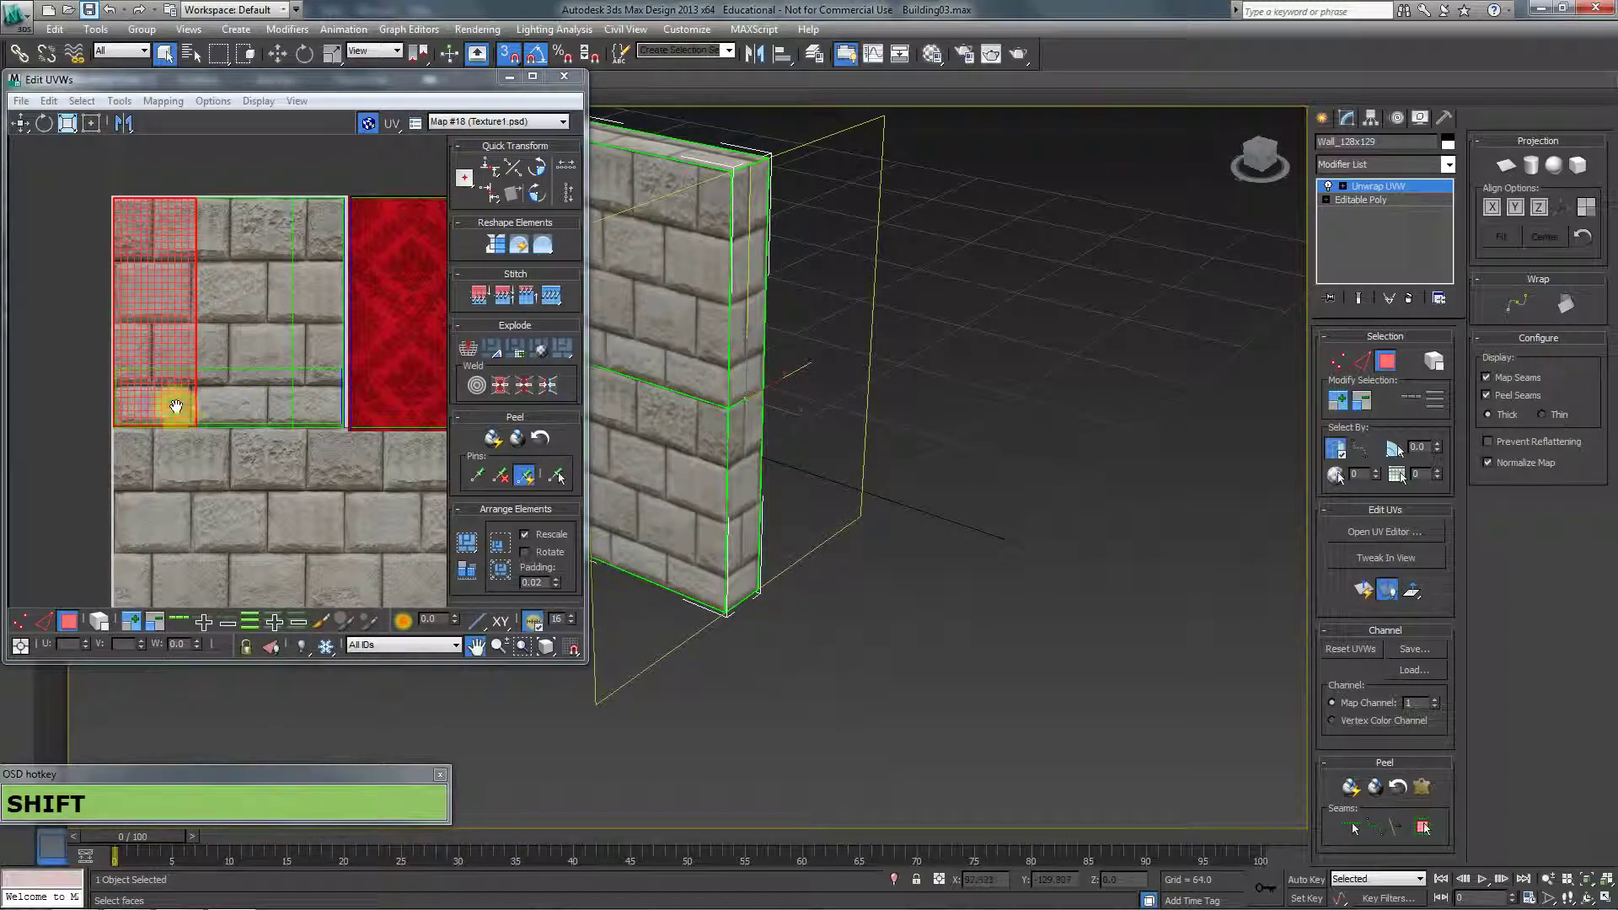
pyautogui.click(162, 170)
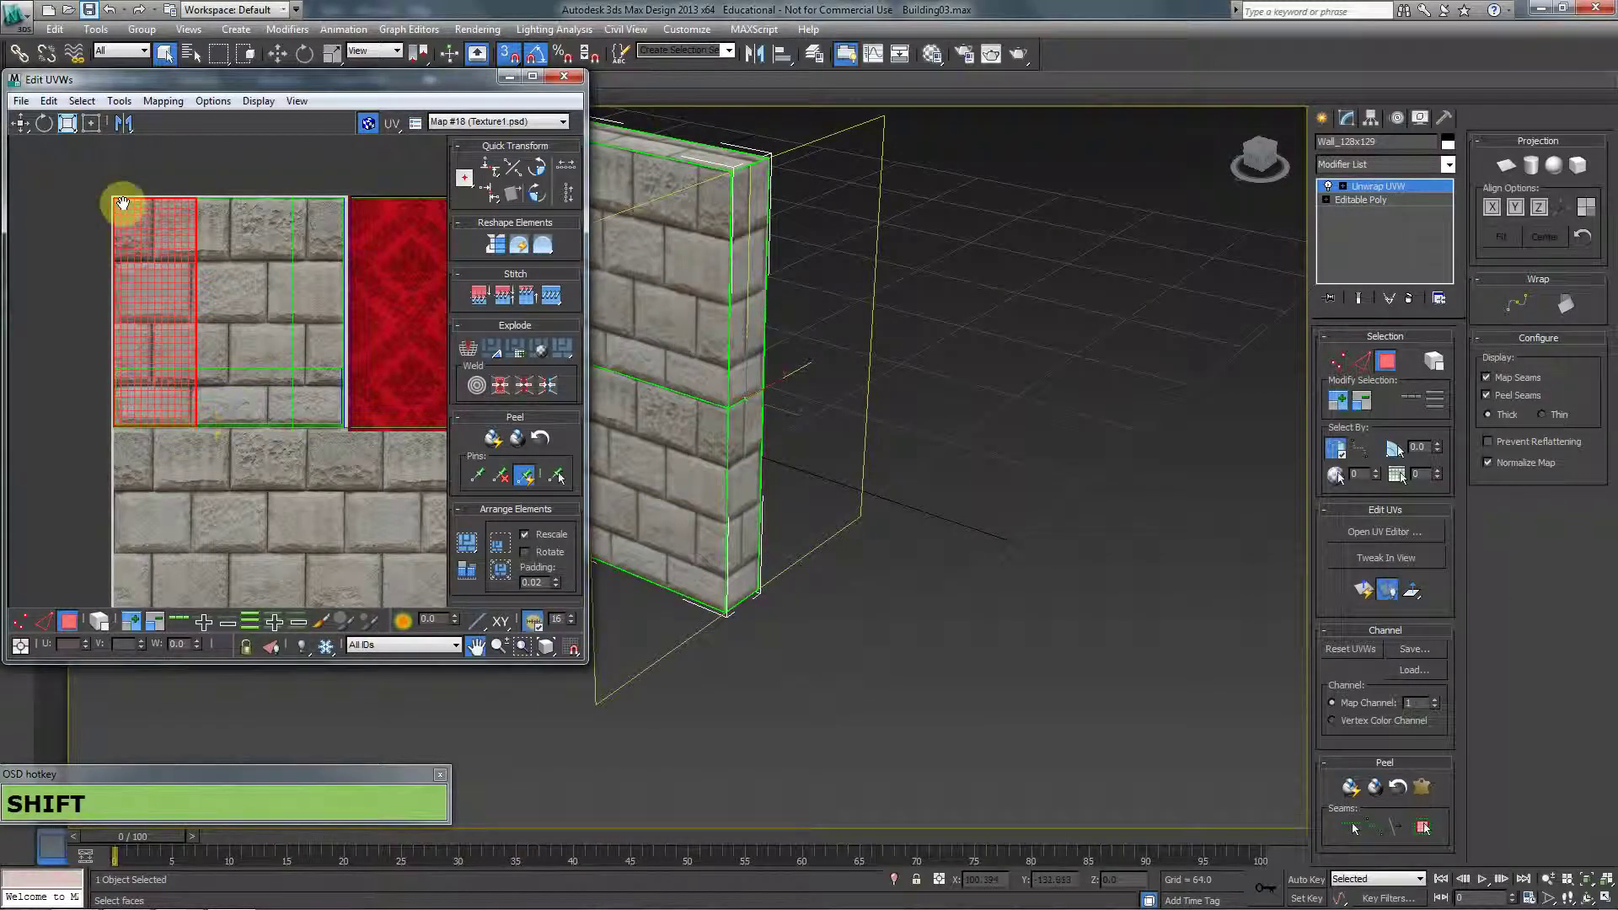
pyautogui.click(91, 123)
pyautogui.keyDown('shift'); pyautogui.moveTo(199, 427); pyautogui.dragTo(181, 428); pyautogui.keyUp('shift')
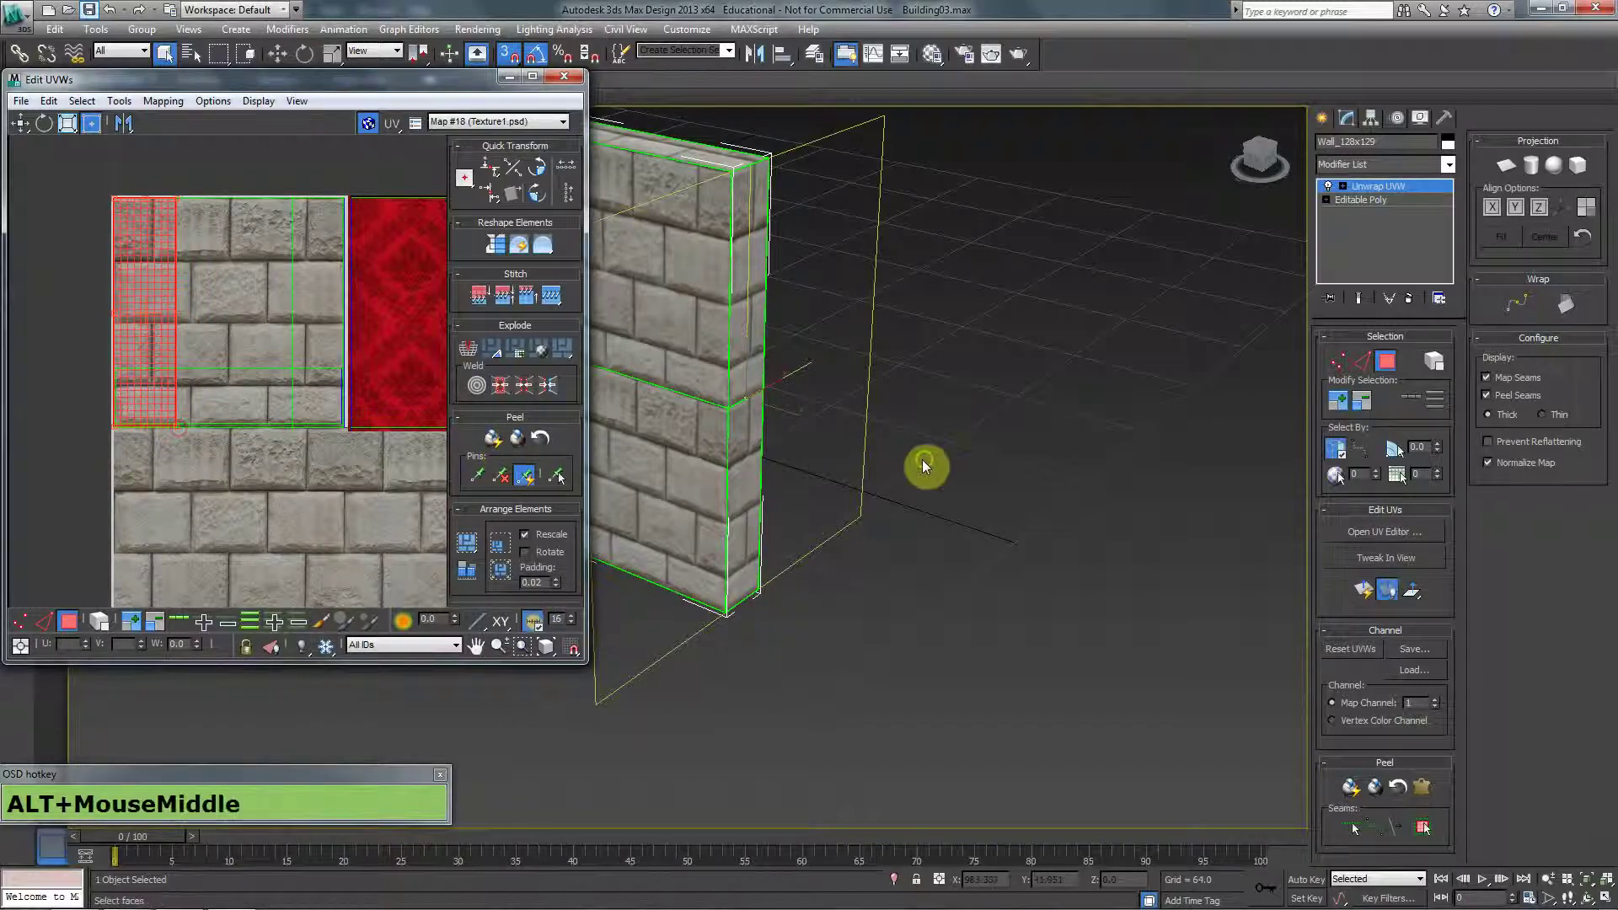
pyautogui.keyDown('alt'); pyautogui.moveTo(924, 466); pyautogui.dragTo(857, 438, button='middle'); pyautogui.keyUp('alt')
# Convert the unwrapped half wall back to an Editable Poly
pyautogui.rightClick(326, 368)
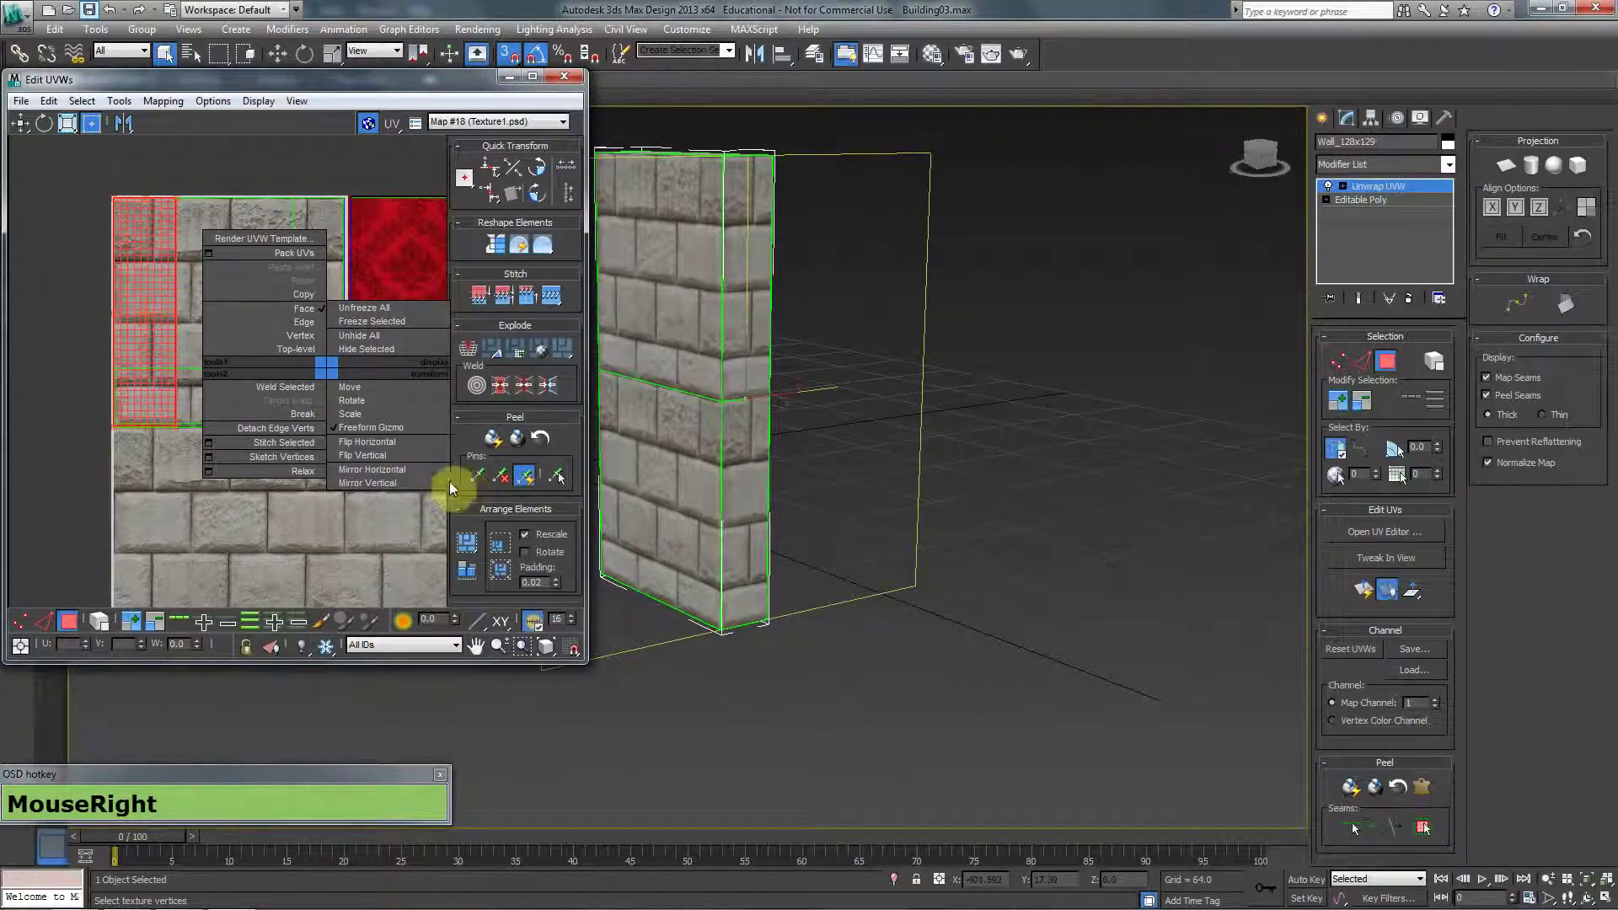
pyautogui.rightClick(898, 452)
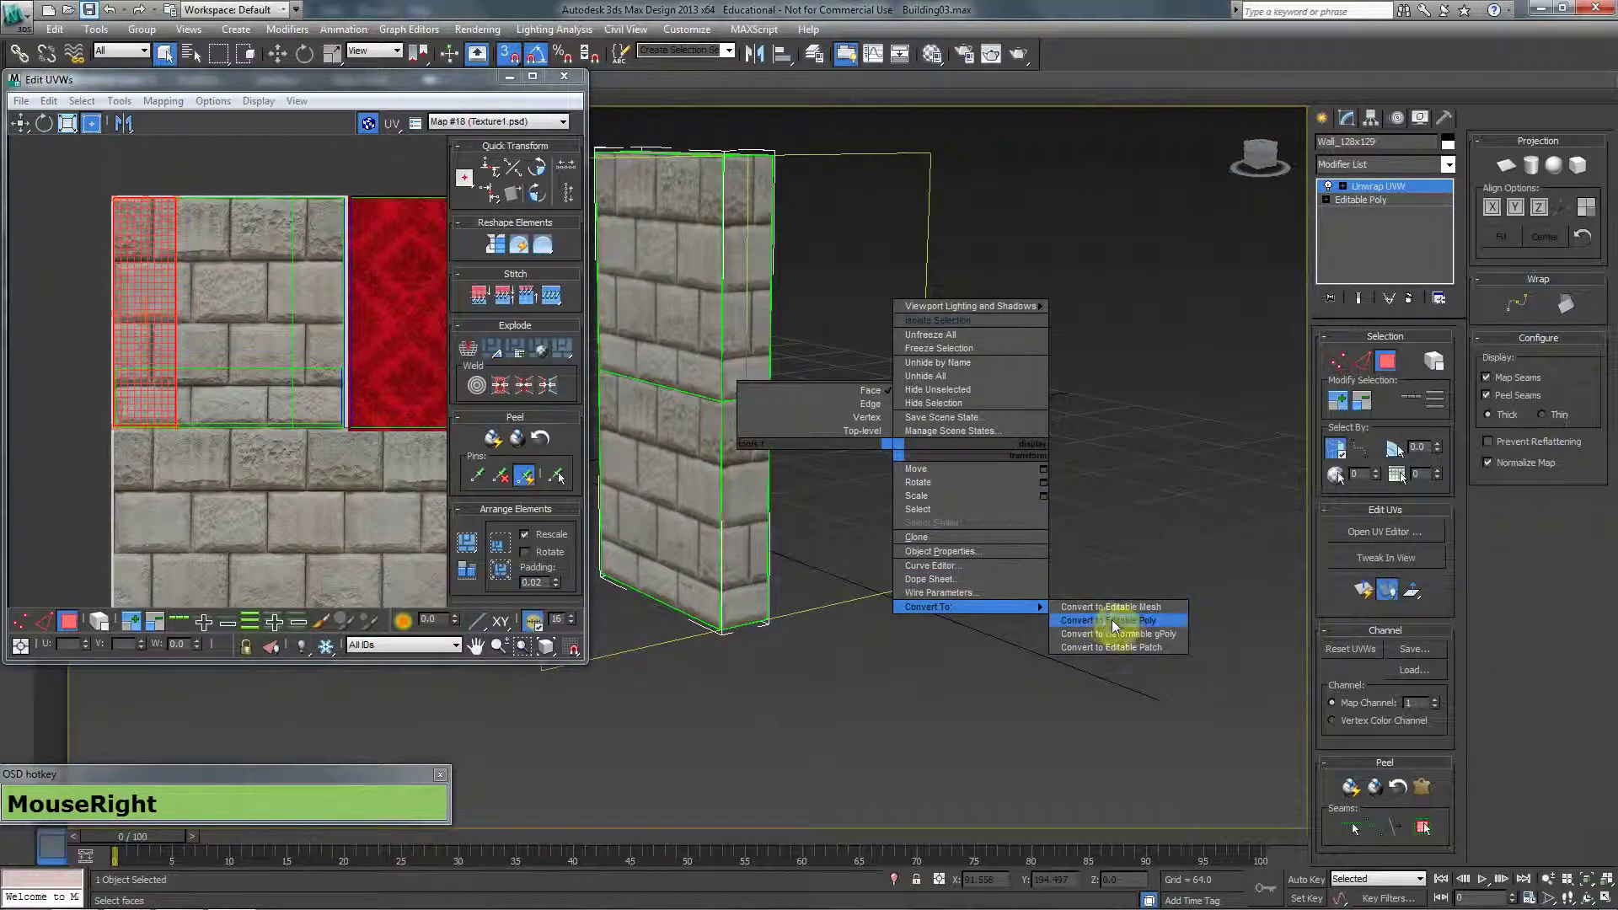
pyautogui.click(1019, 517)
# Rename the half wall as Wall_128x64
pyautogui.click(1409, 298)
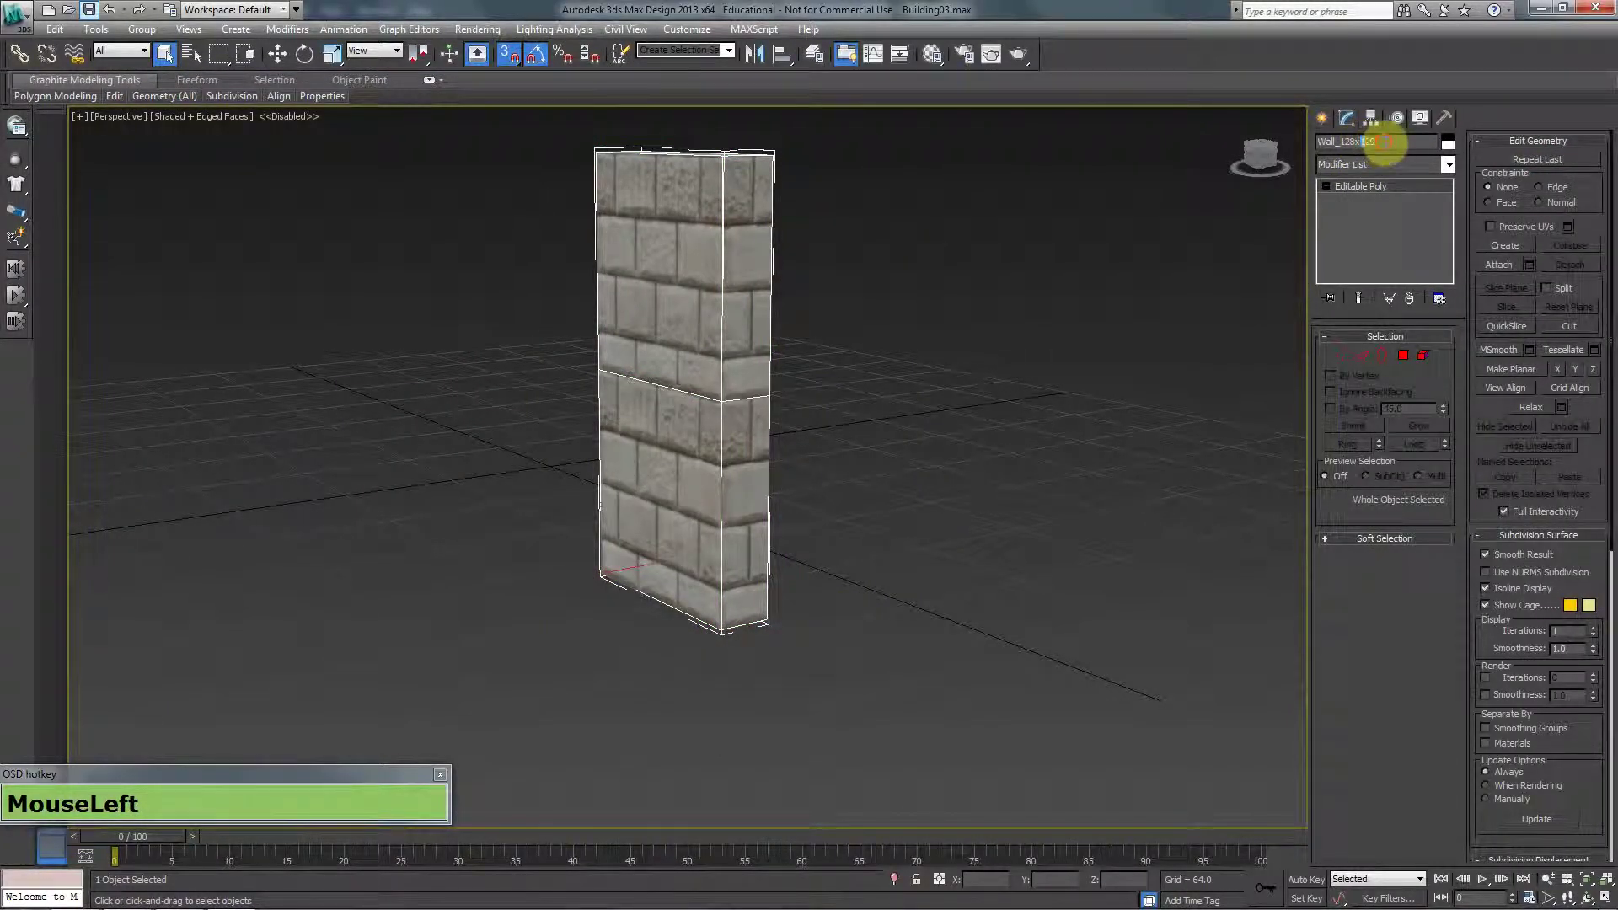
pyautogui.moveTo(1374, 142); pyautogui.dragTo(1359, 141)
pyautogui.press('BackSpace')
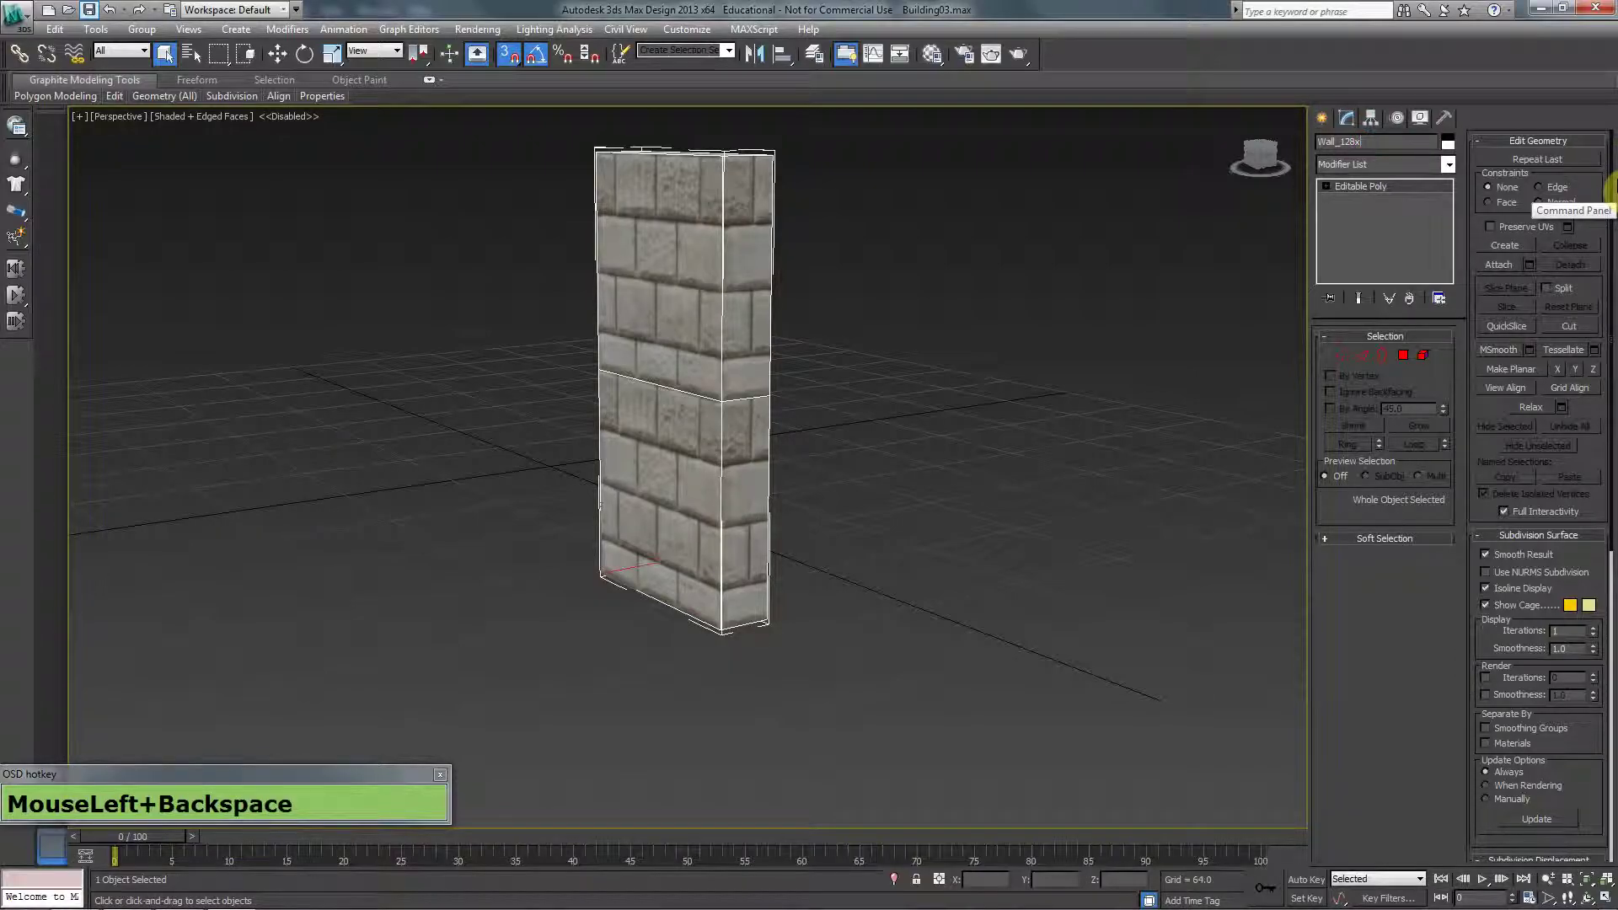
pyautogui.write('64')
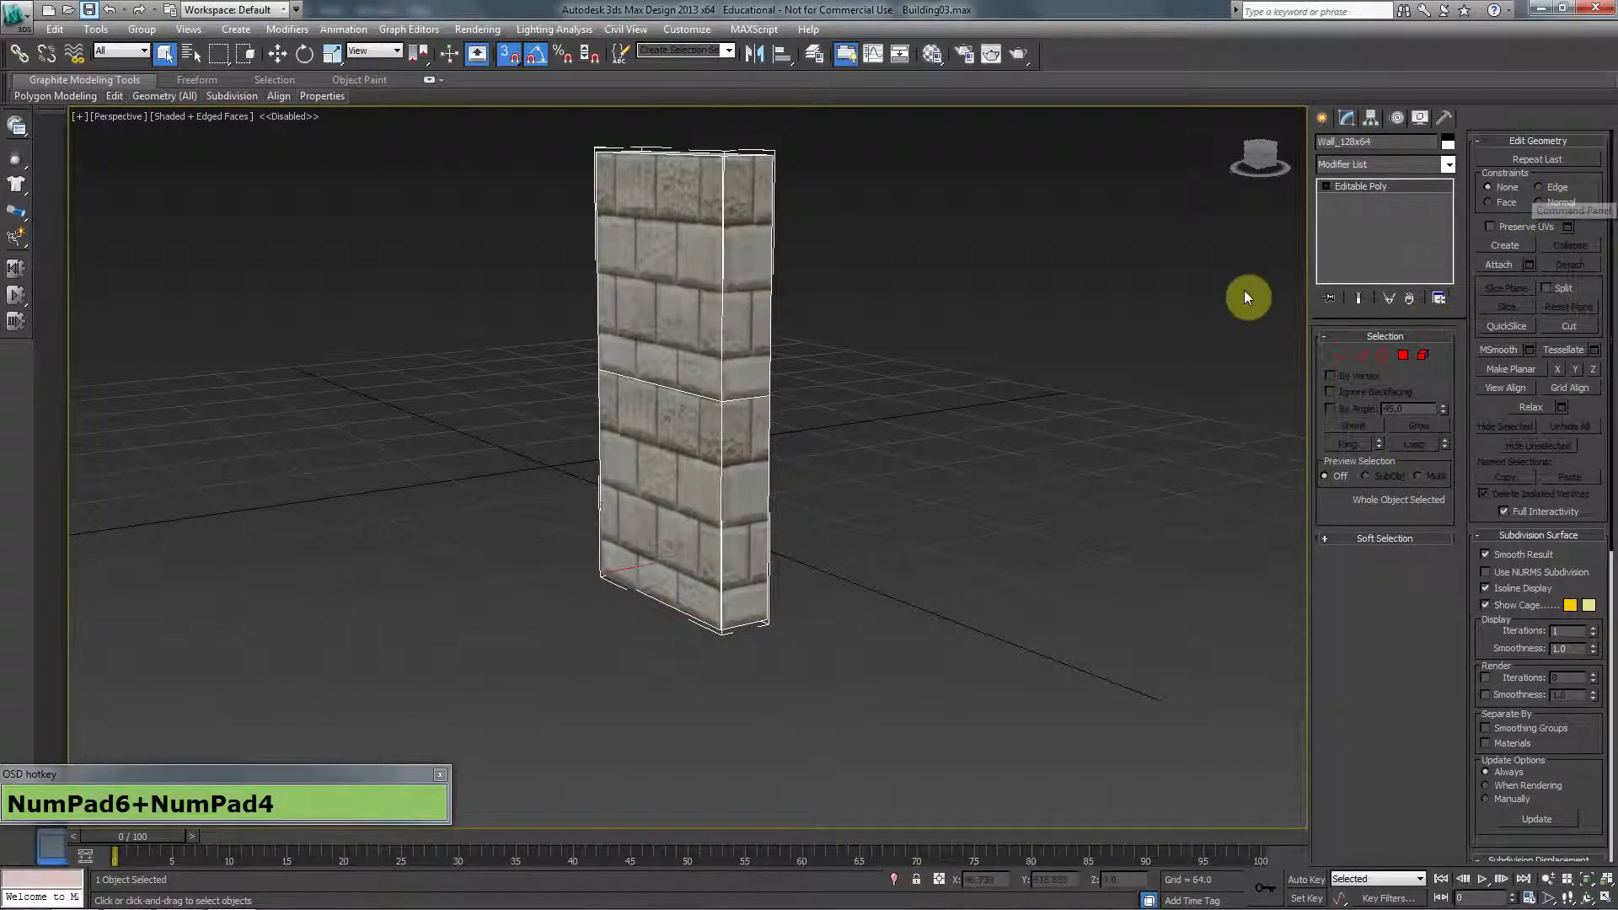
pyautogui.click(686, 495)
# Examine the finished modular pieces one by one: half wall, curved window base and window, full wall, trims, door
pyautogui.keyDown('alt'); pyautogui.moveTo(660, 585); pyautogui.dragTo(735, 617, button='middle'); pyautogui.keyUp('alt')
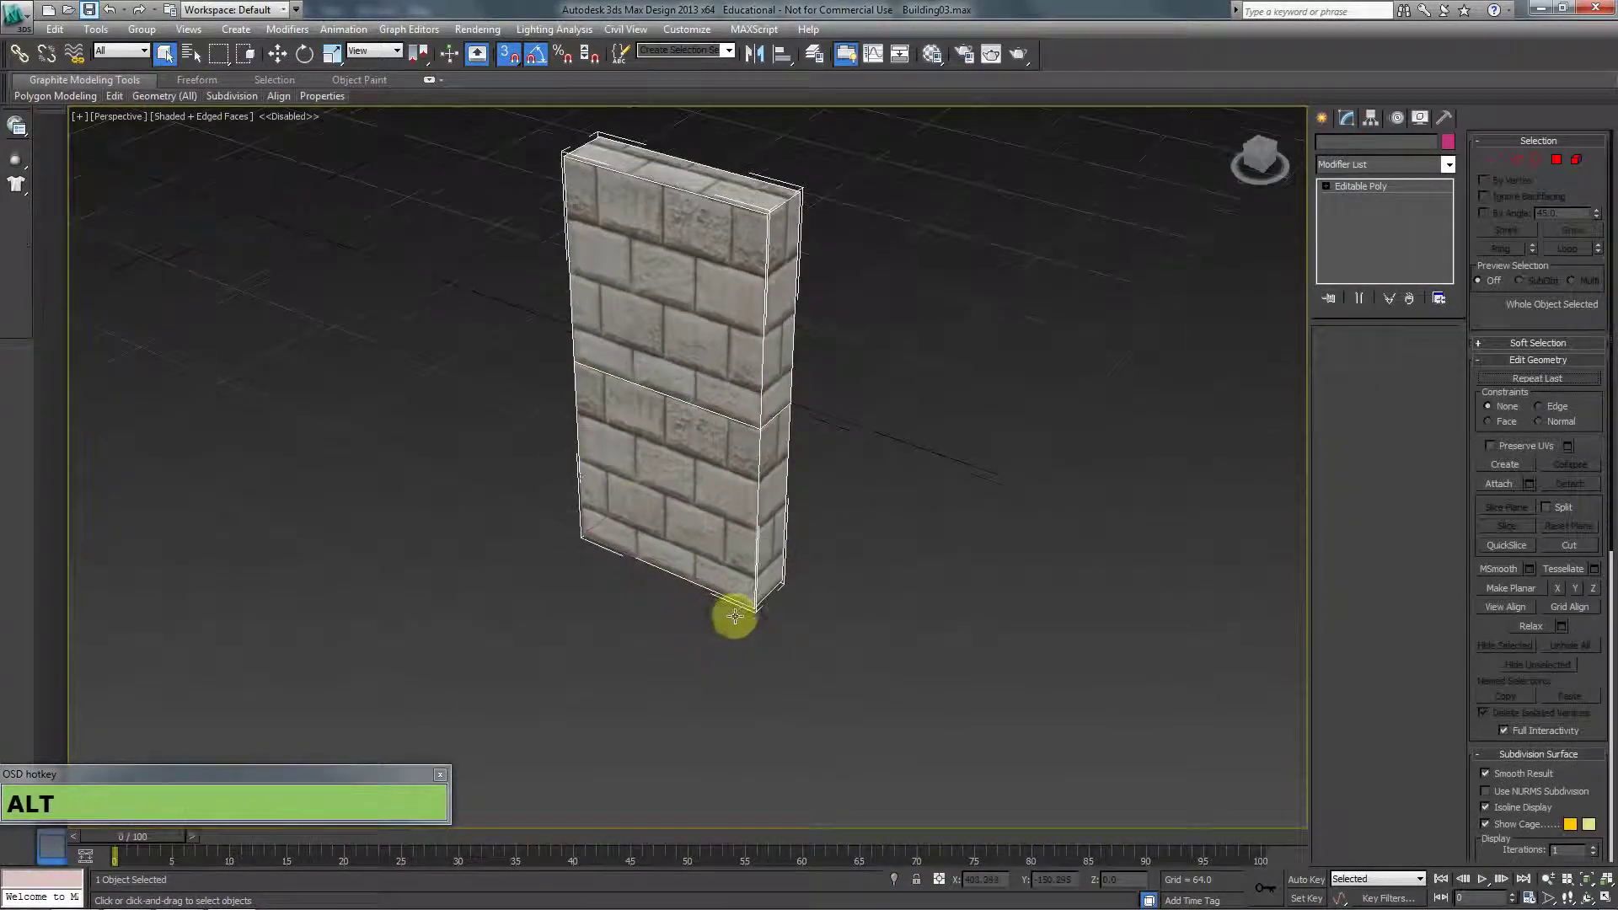
pyautogui.press('w')
pyautogui.scroll(-5, 632, 559)
pyautogui.keyDown('alt'); pyautogui.moveTo(711, 495); pyautogui.dragTo(843, 447, button='middle'); pyautogui.keyUp('alt')
pyautogui.click(969, 362)
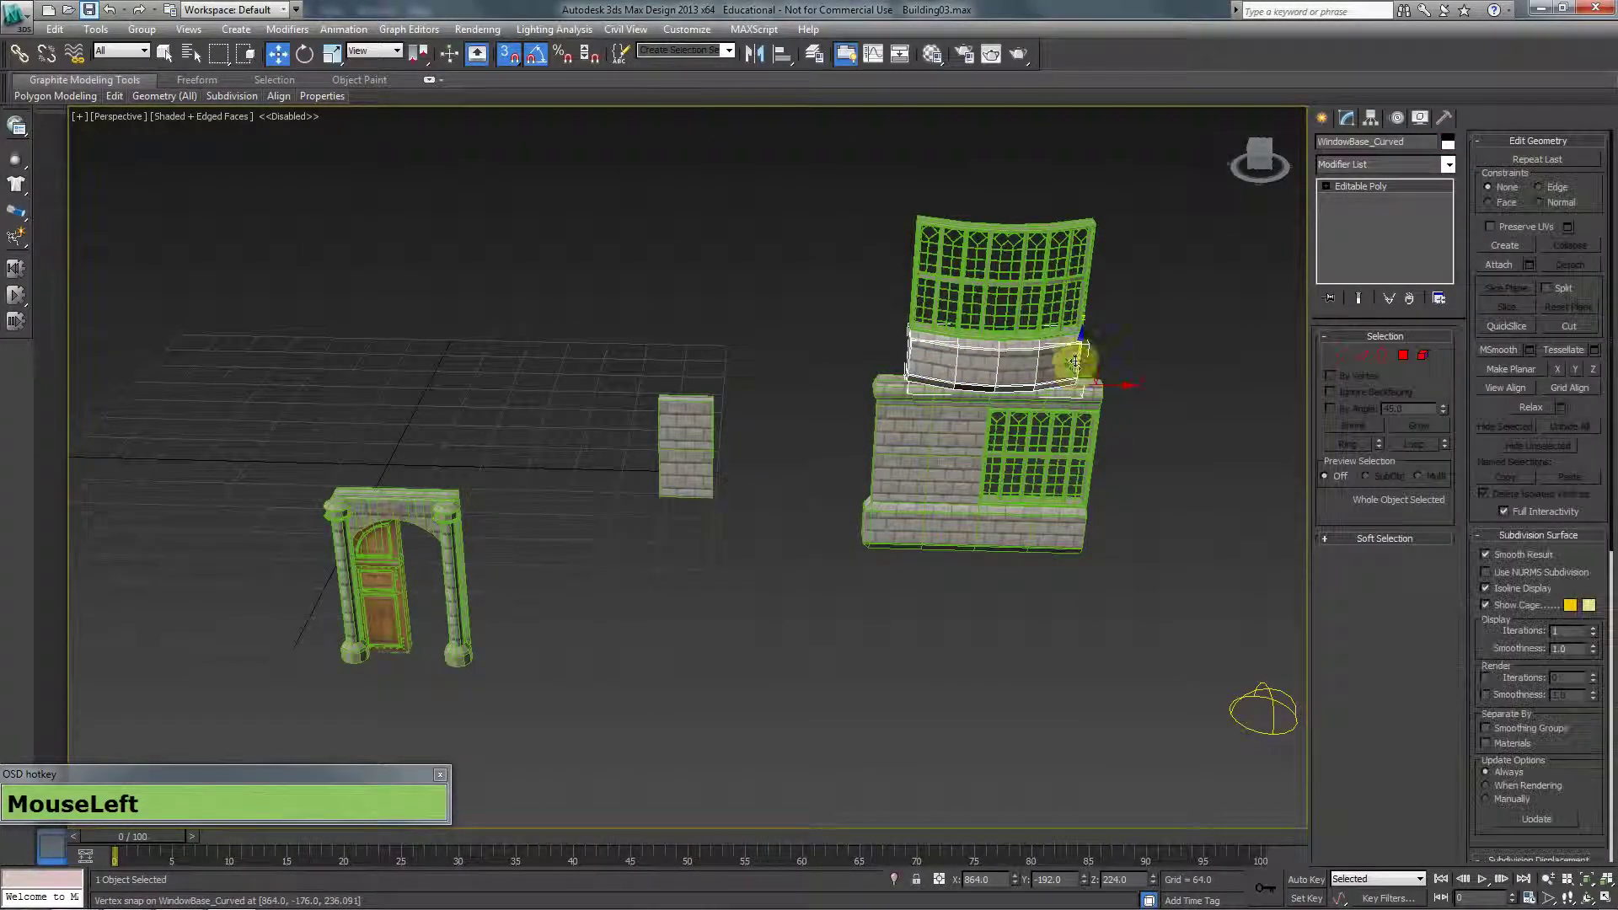
pyautogui.moveTo(1075, 362); pyautogui.dragTo(1013, 362)
pyautogui.click(1015, 307)
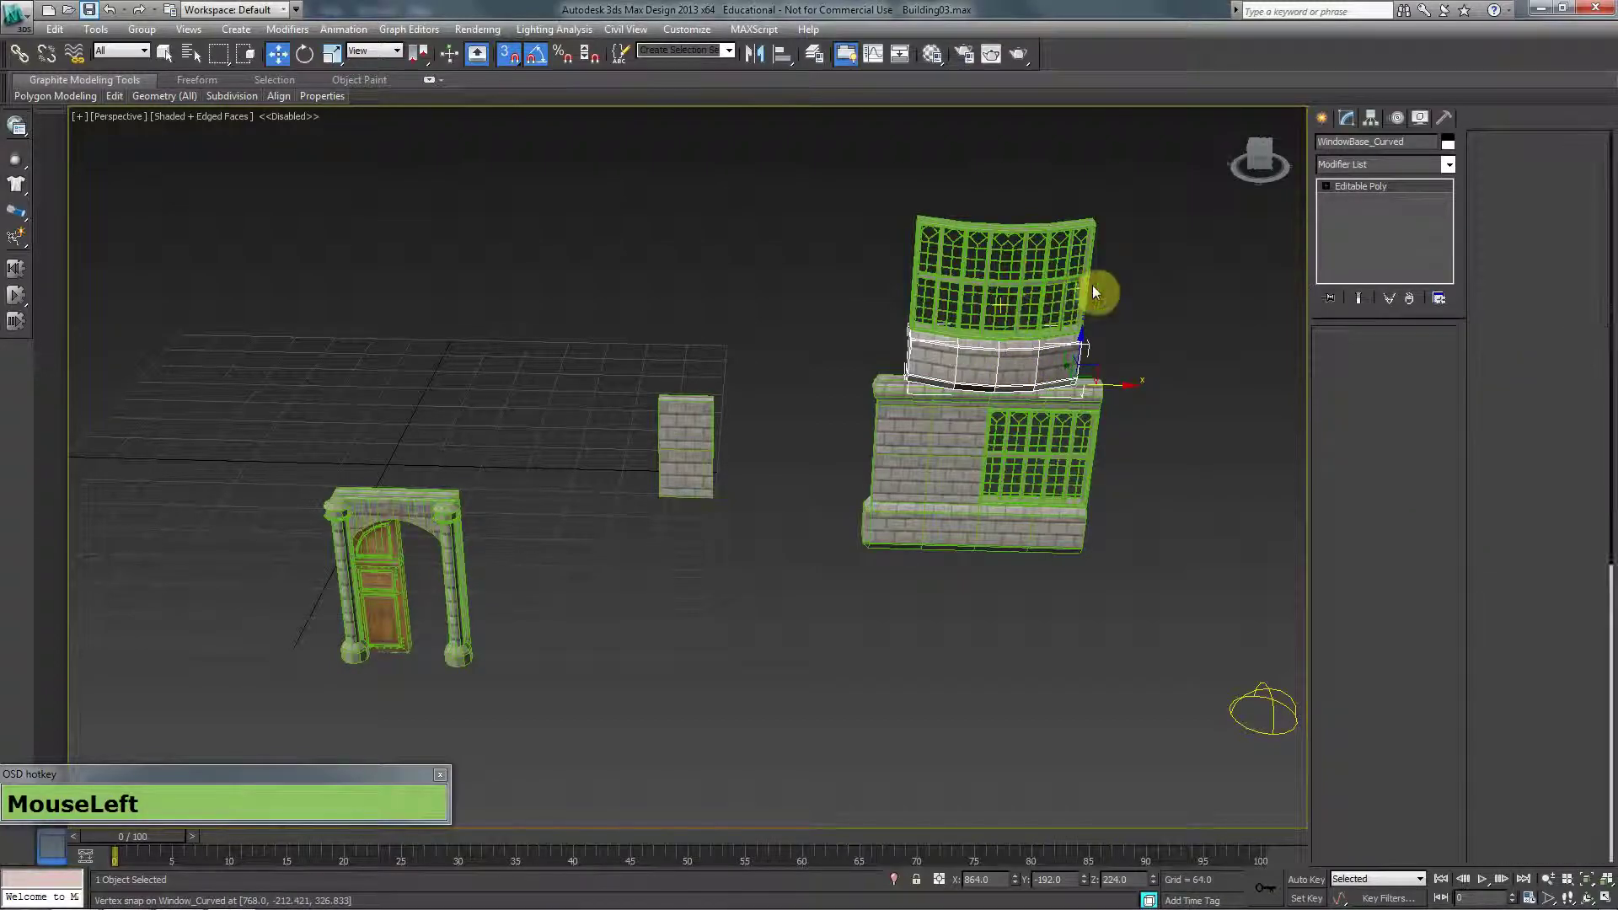
pyautogui.click(977, 372)
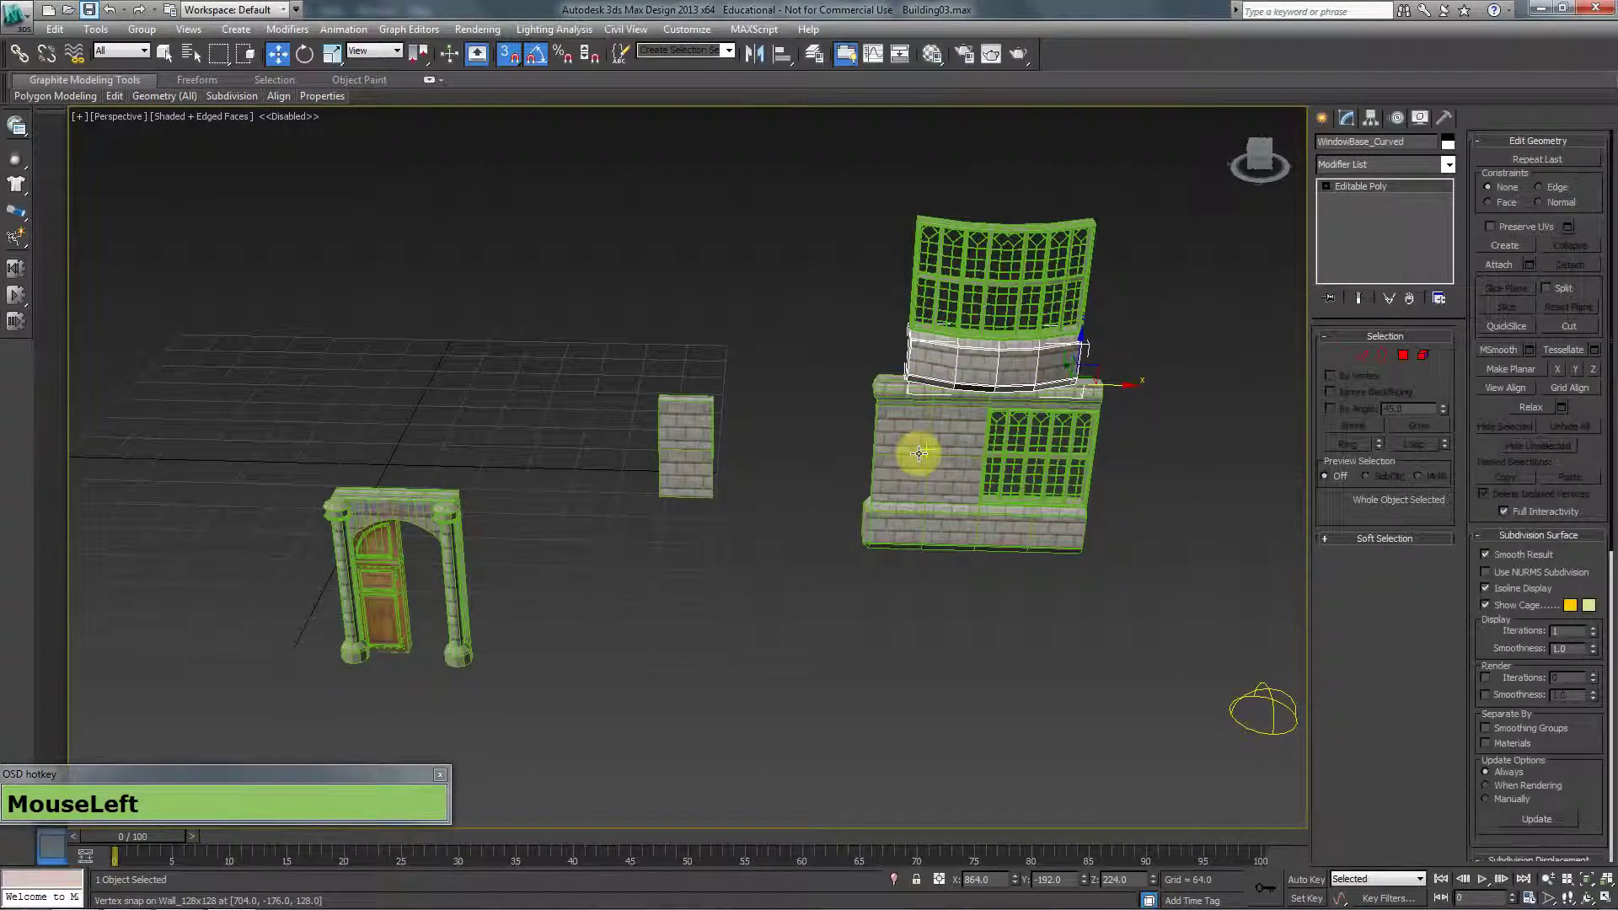
pyautogui.click(903, 389)
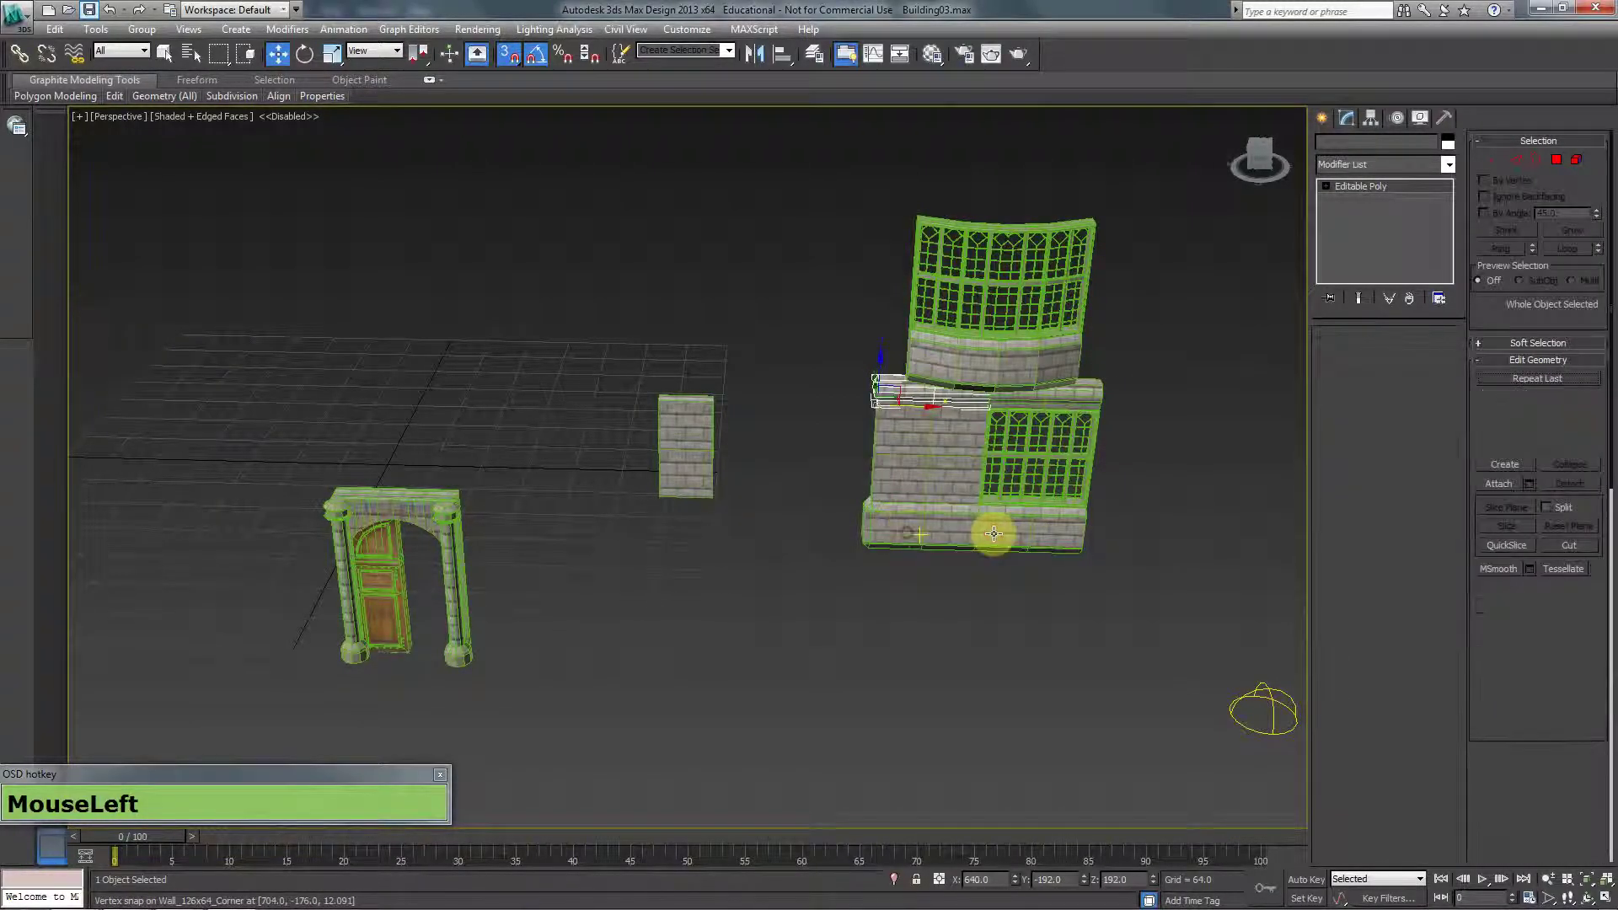
pyautogui.moveTo(1023, 459); pyautogui.dragTo(367, 549)
pyautogui.click(369, 560)
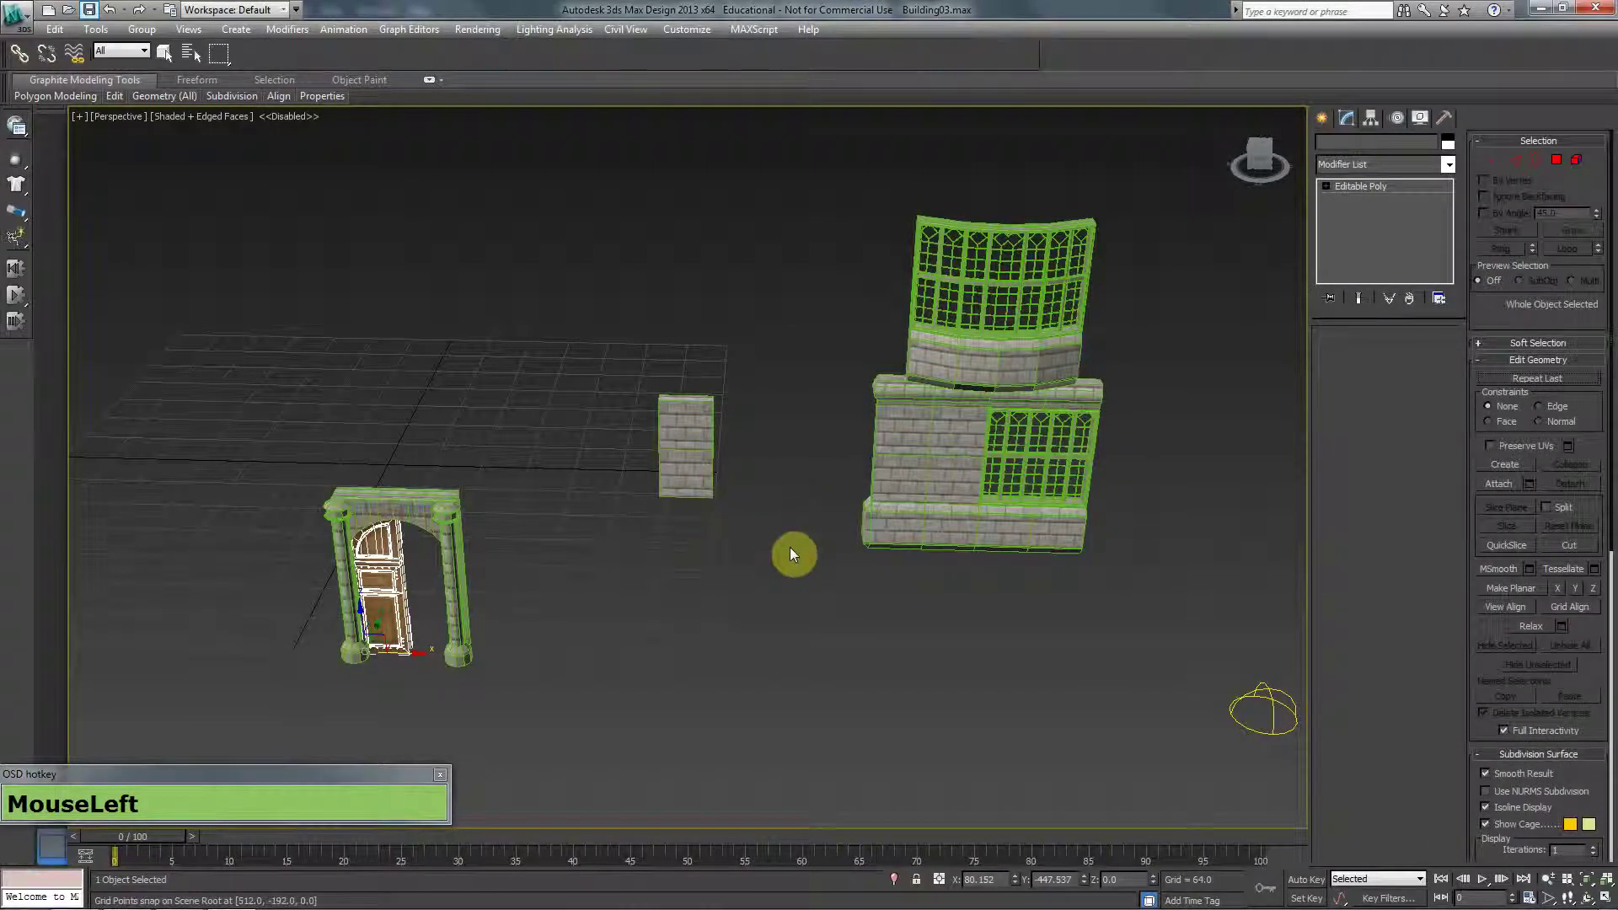
pyautogui.click(697, 447)
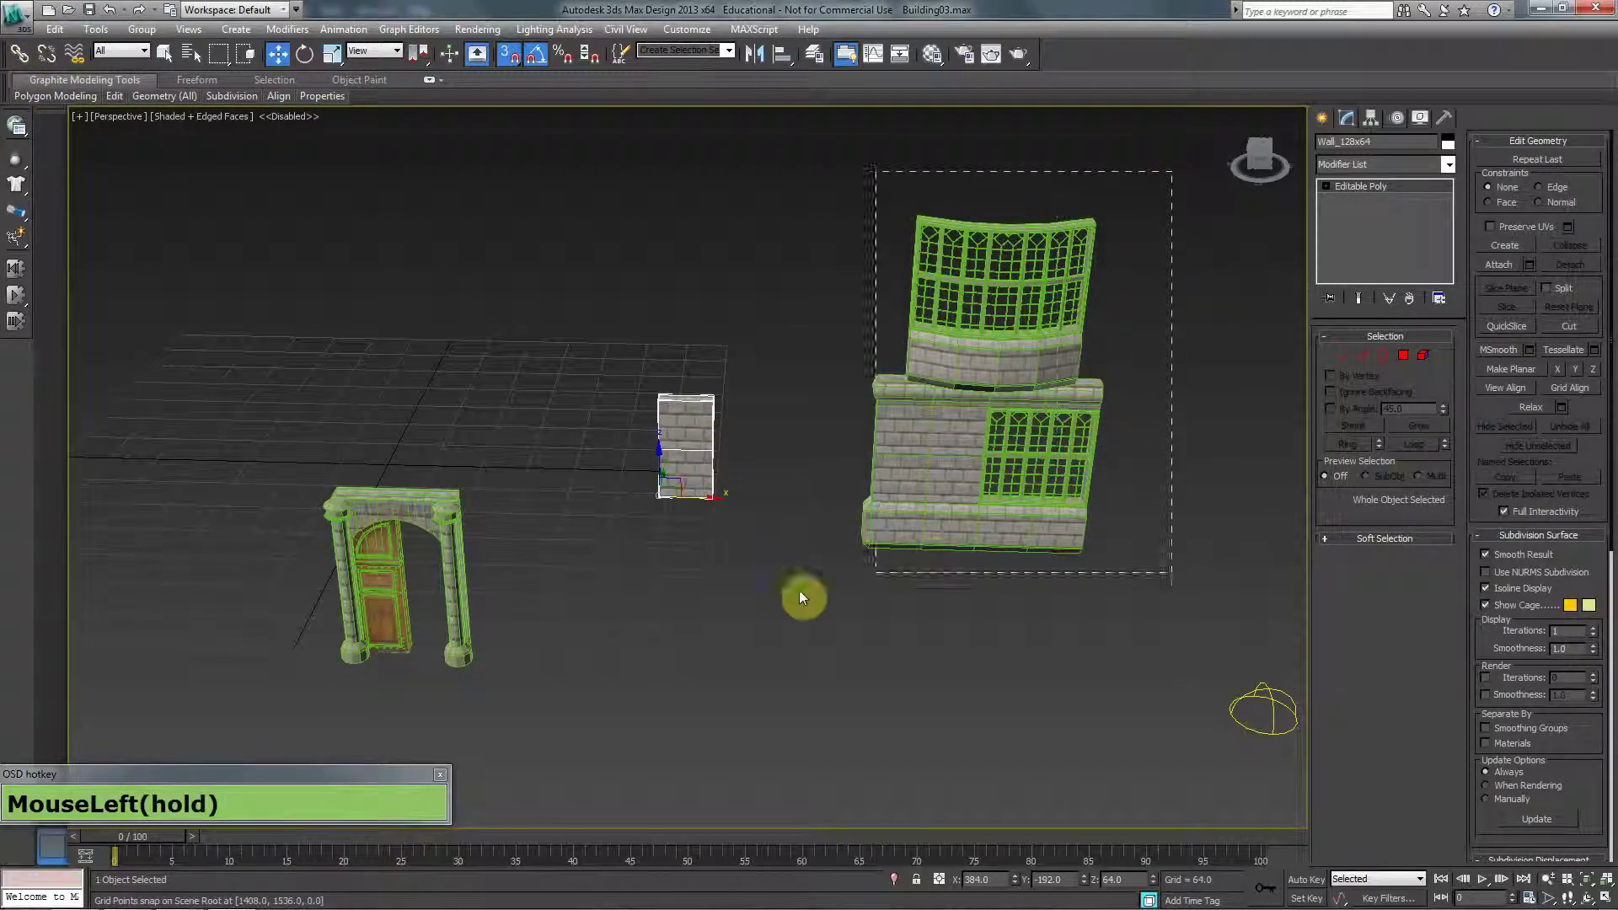
# Delete the yellow dome-shaped light beside the modular pieces
pyautogui.moveTo(273, 679); pyautogui.dragTo(273, 681)
pyautogui.click(1053, 666)
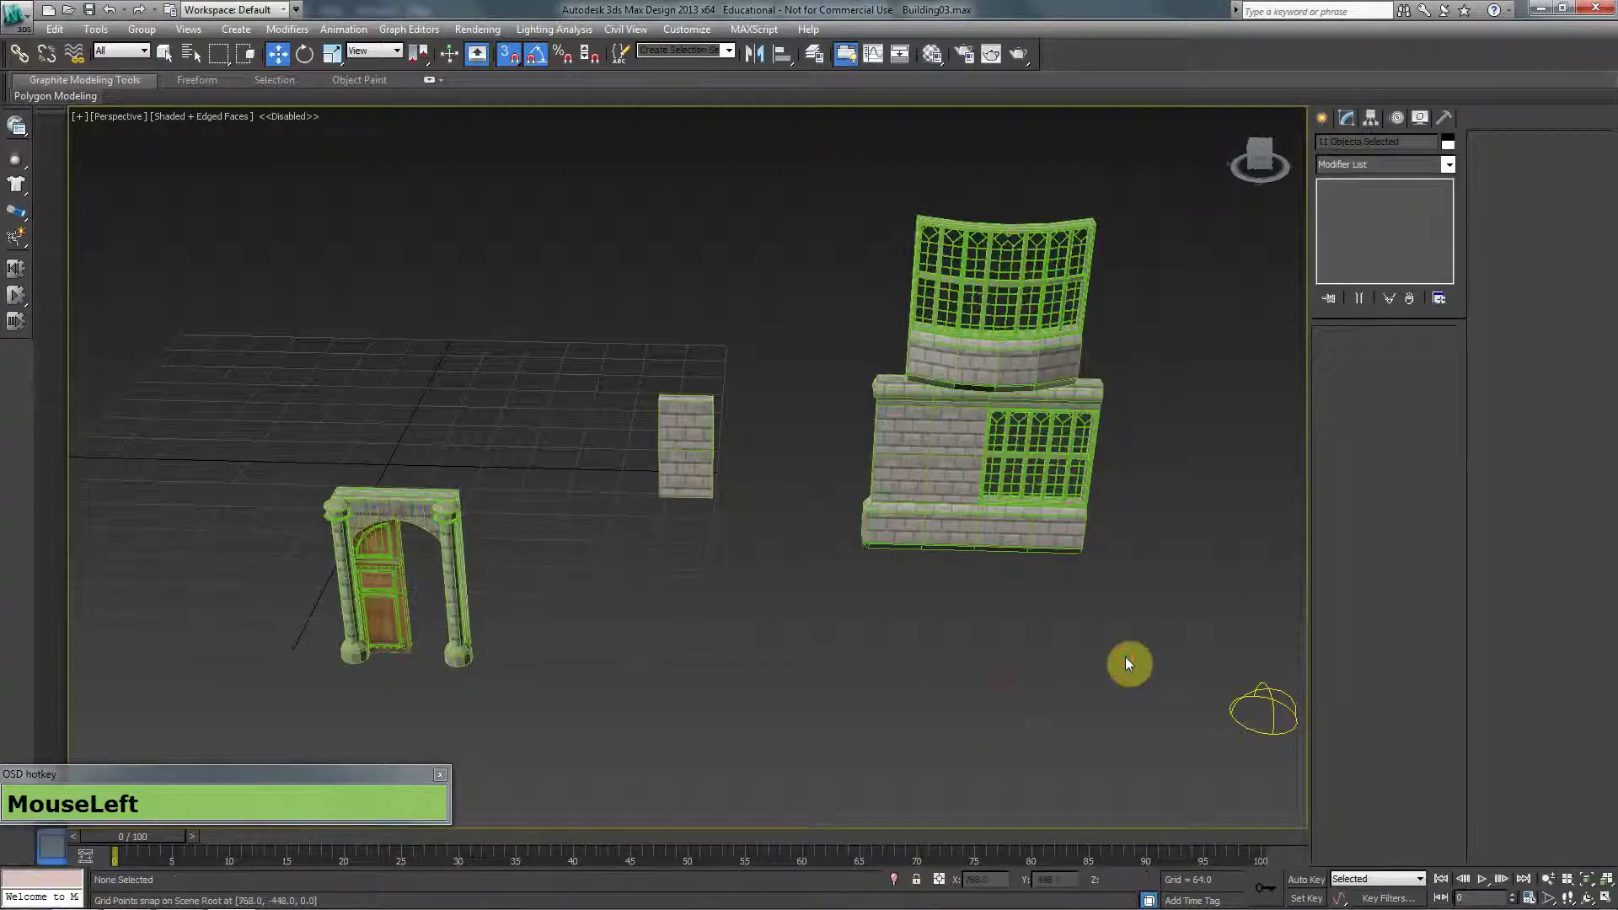
pyautogui.click(1262, 712)
pyautogui.press('Delete')
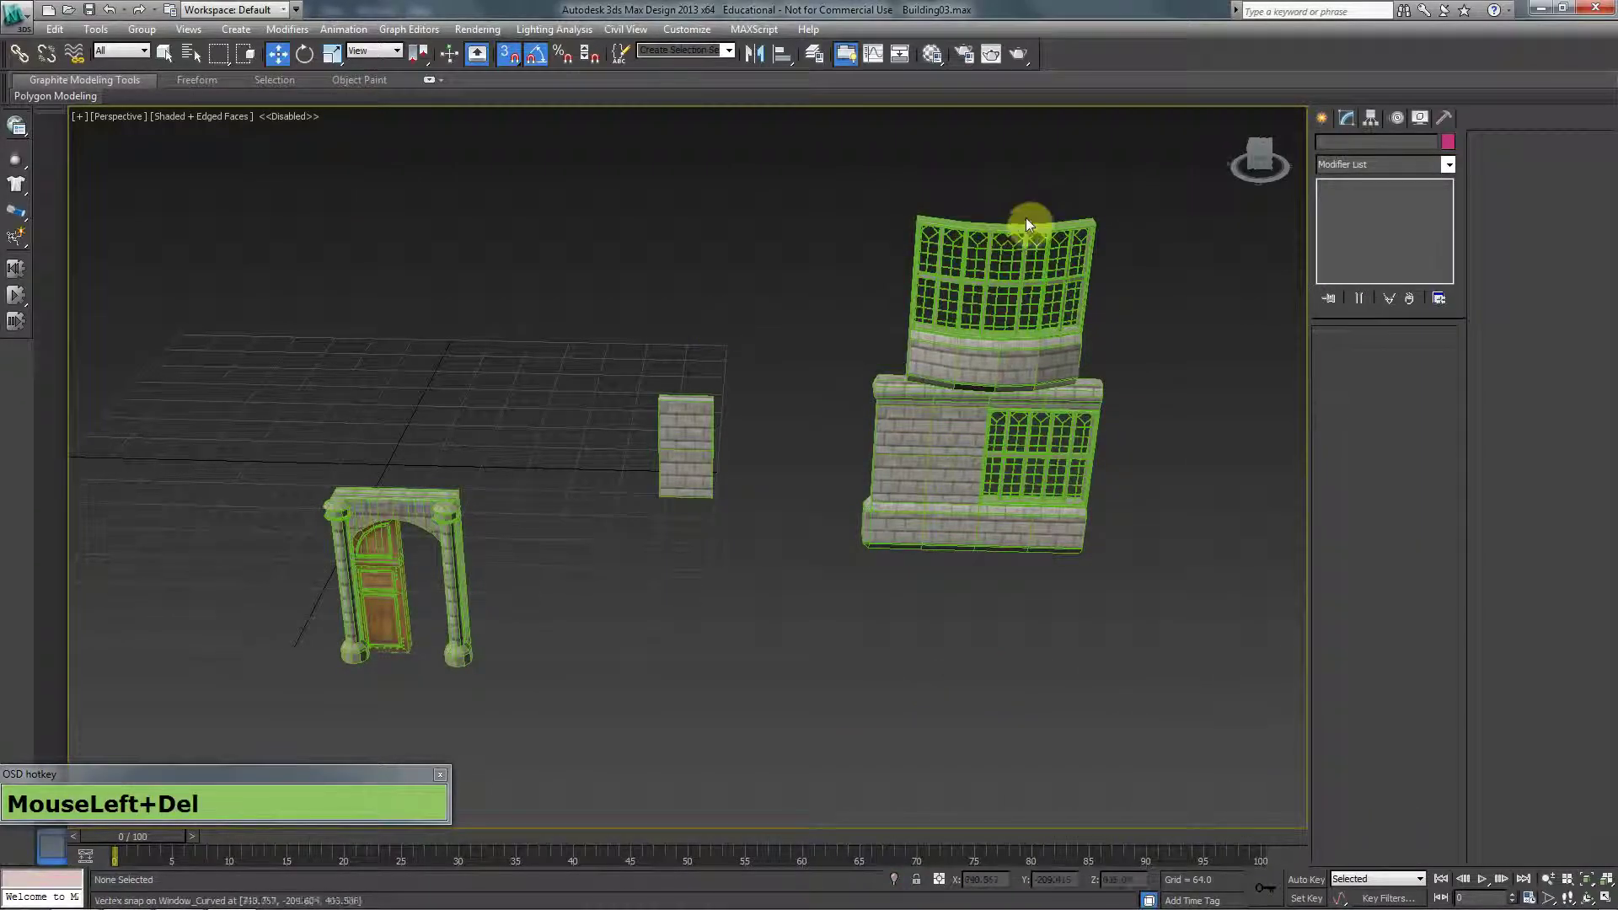
# Open the Material Editor and select the 01 - Default building material
pyautogui.press('m')
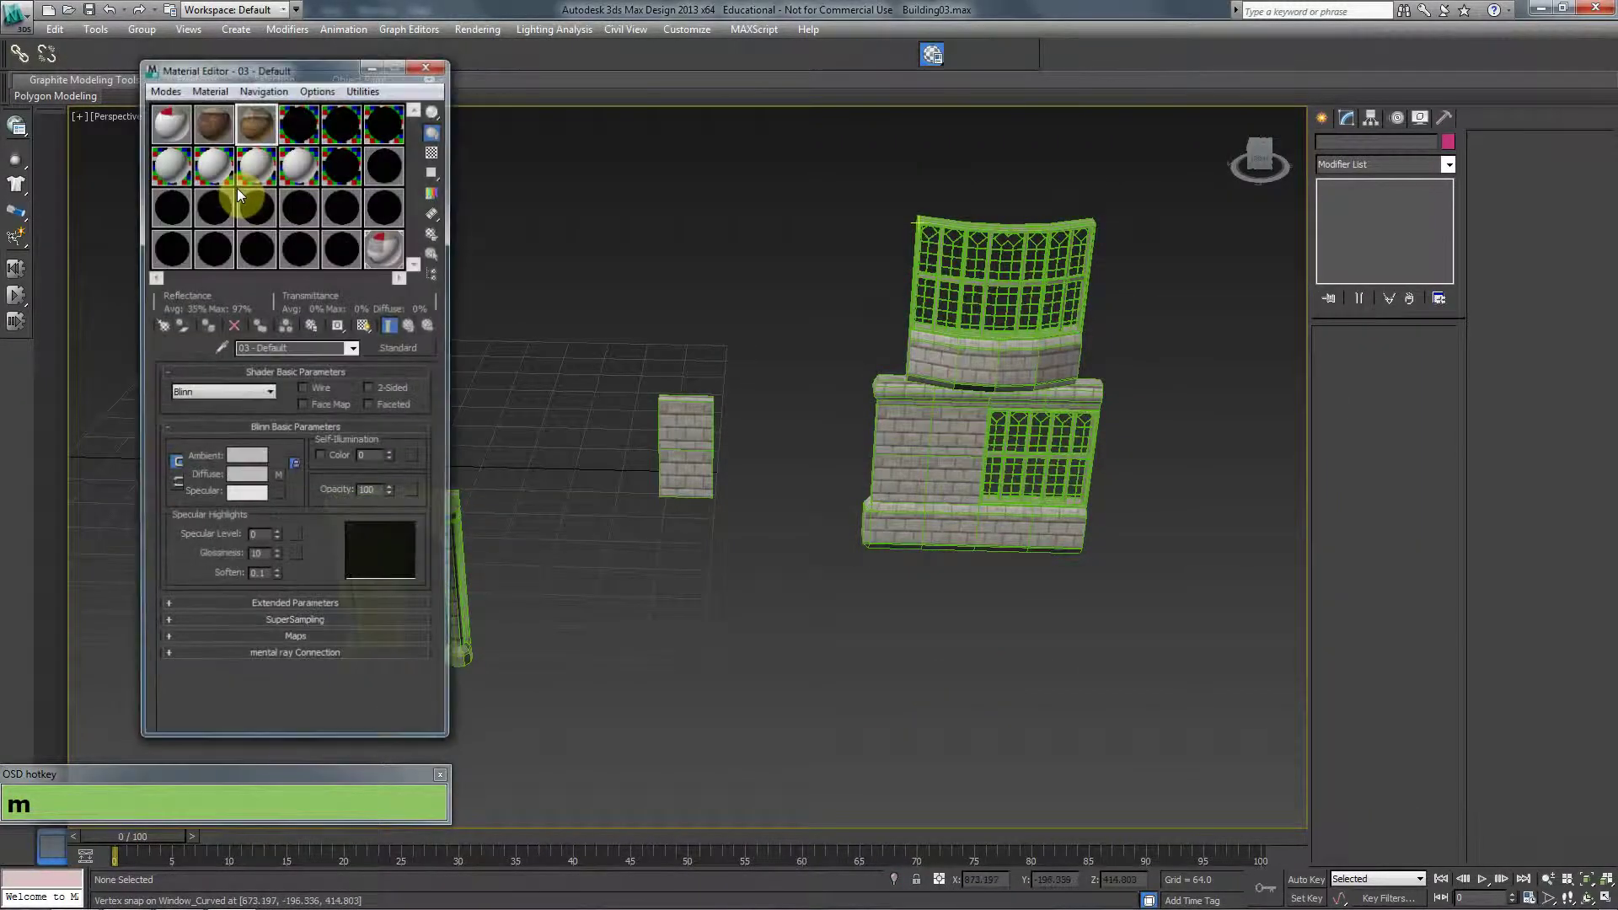
pyautogui.click(257, 123)
pyautogui.click(168, 121)
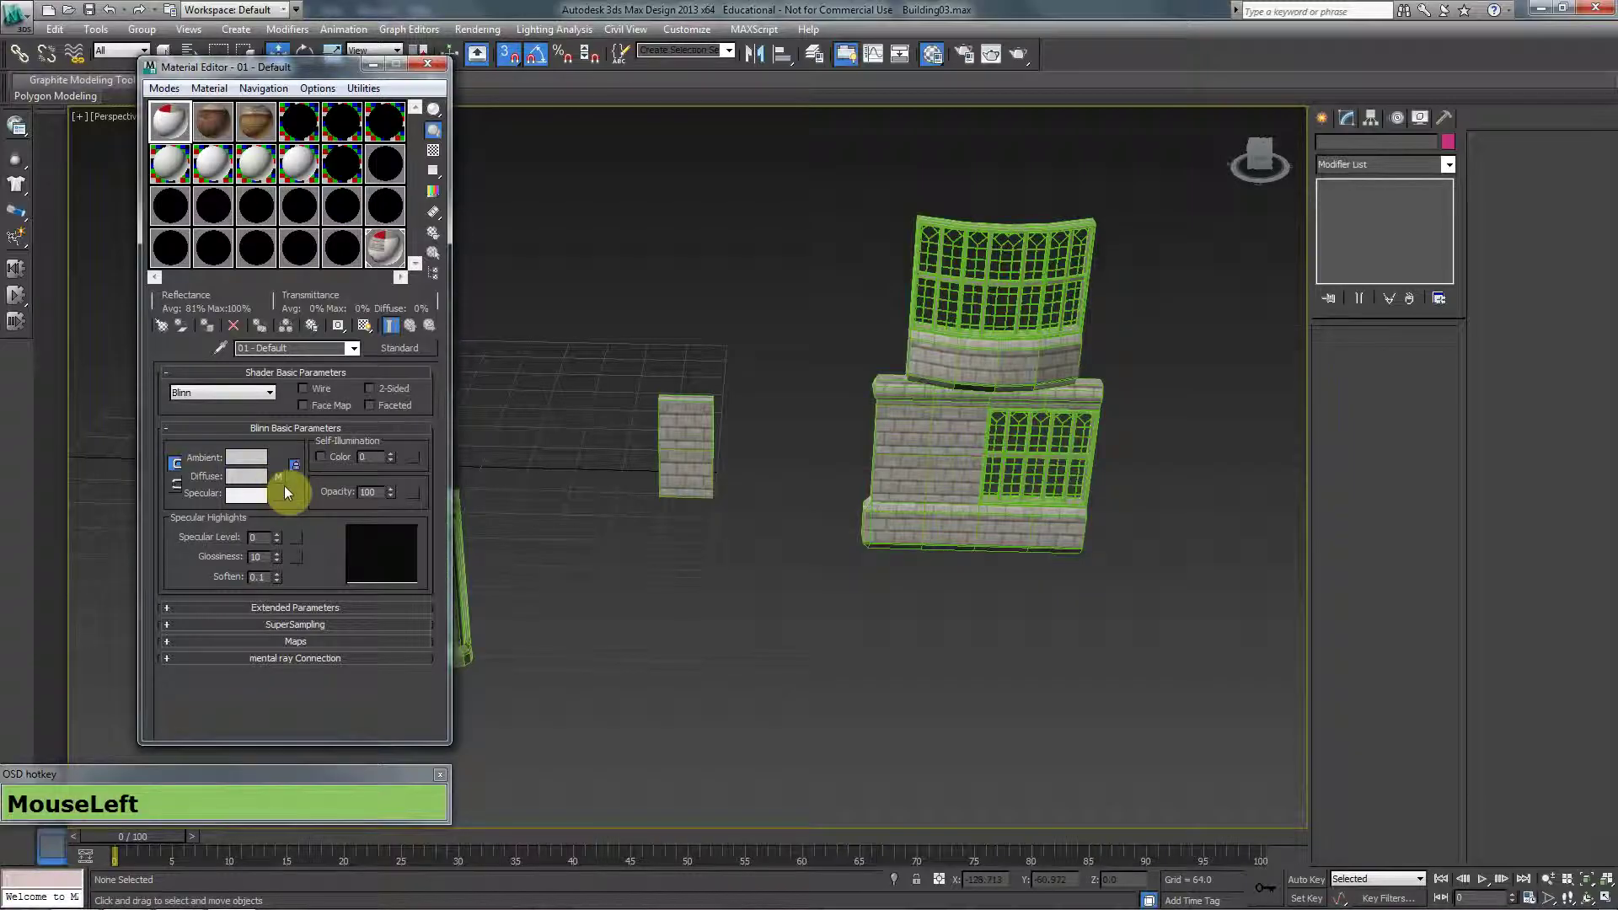
# Switch to Photoshop and save the texture as a 24 bits/pixel Targa, replacing BuildingTexturer01.tga in the Mansion folder
pyautogui.hotkey('alt', 'Tab')
pyautogui.keyDown('alt'); pyautogui.scroll(-3, 506, 504); pyautogui.keyUp('alt')
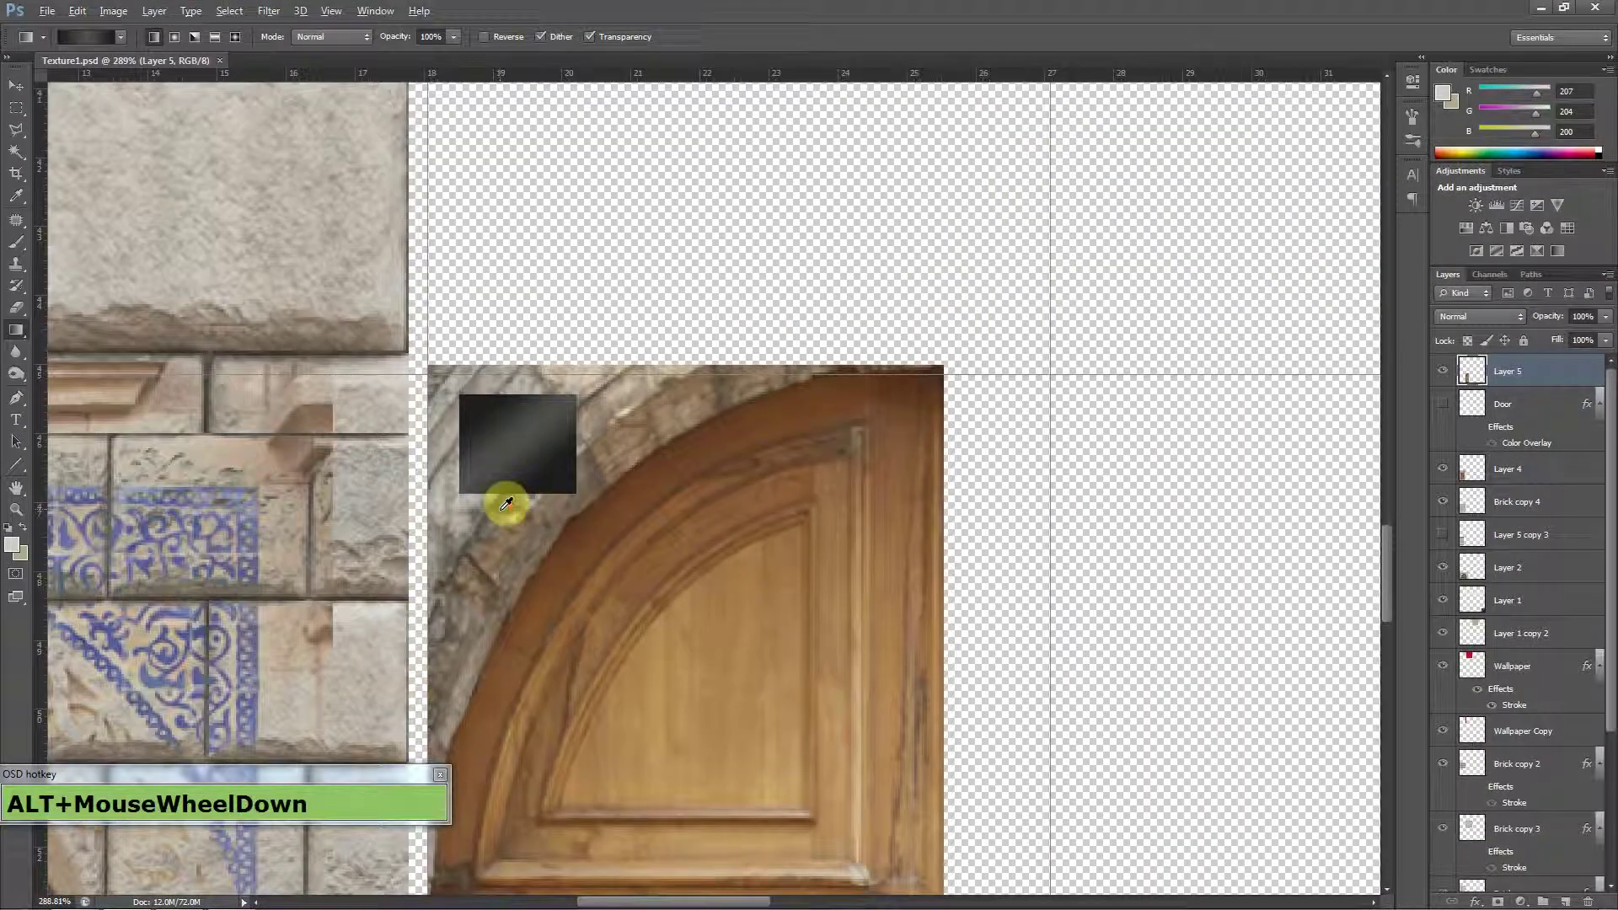
pyautogui.keyDown('alt'); pyautogui.scroll(-10, 505, 504); pyautogui.keyUp('alt')
pyautogui.click(46, 12)
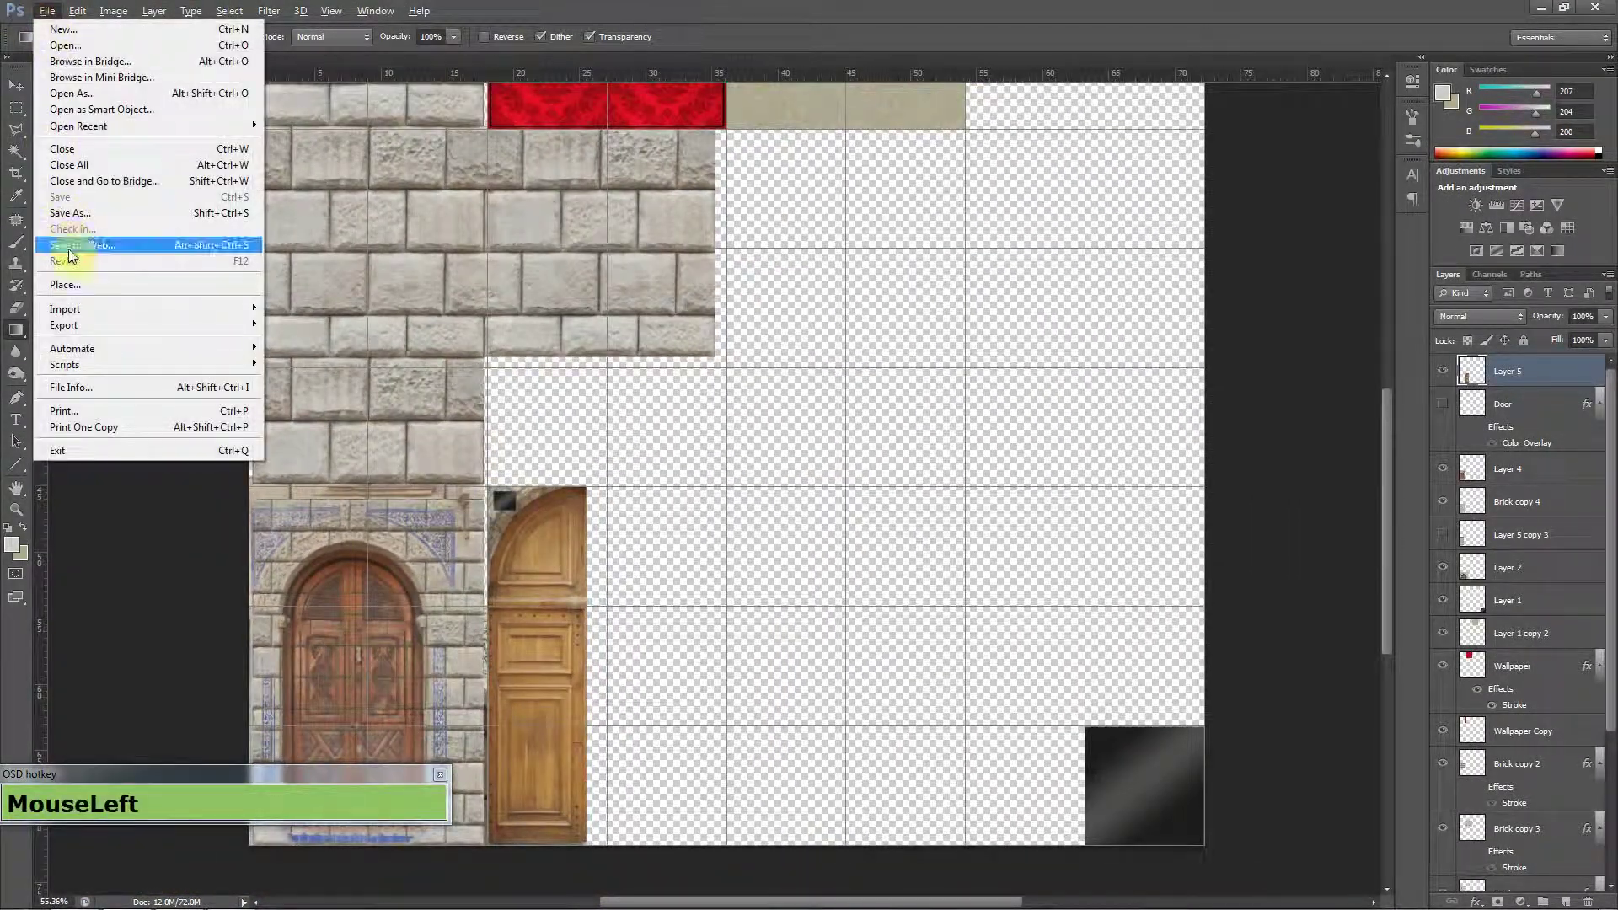
pyautogui.click(87, 212)
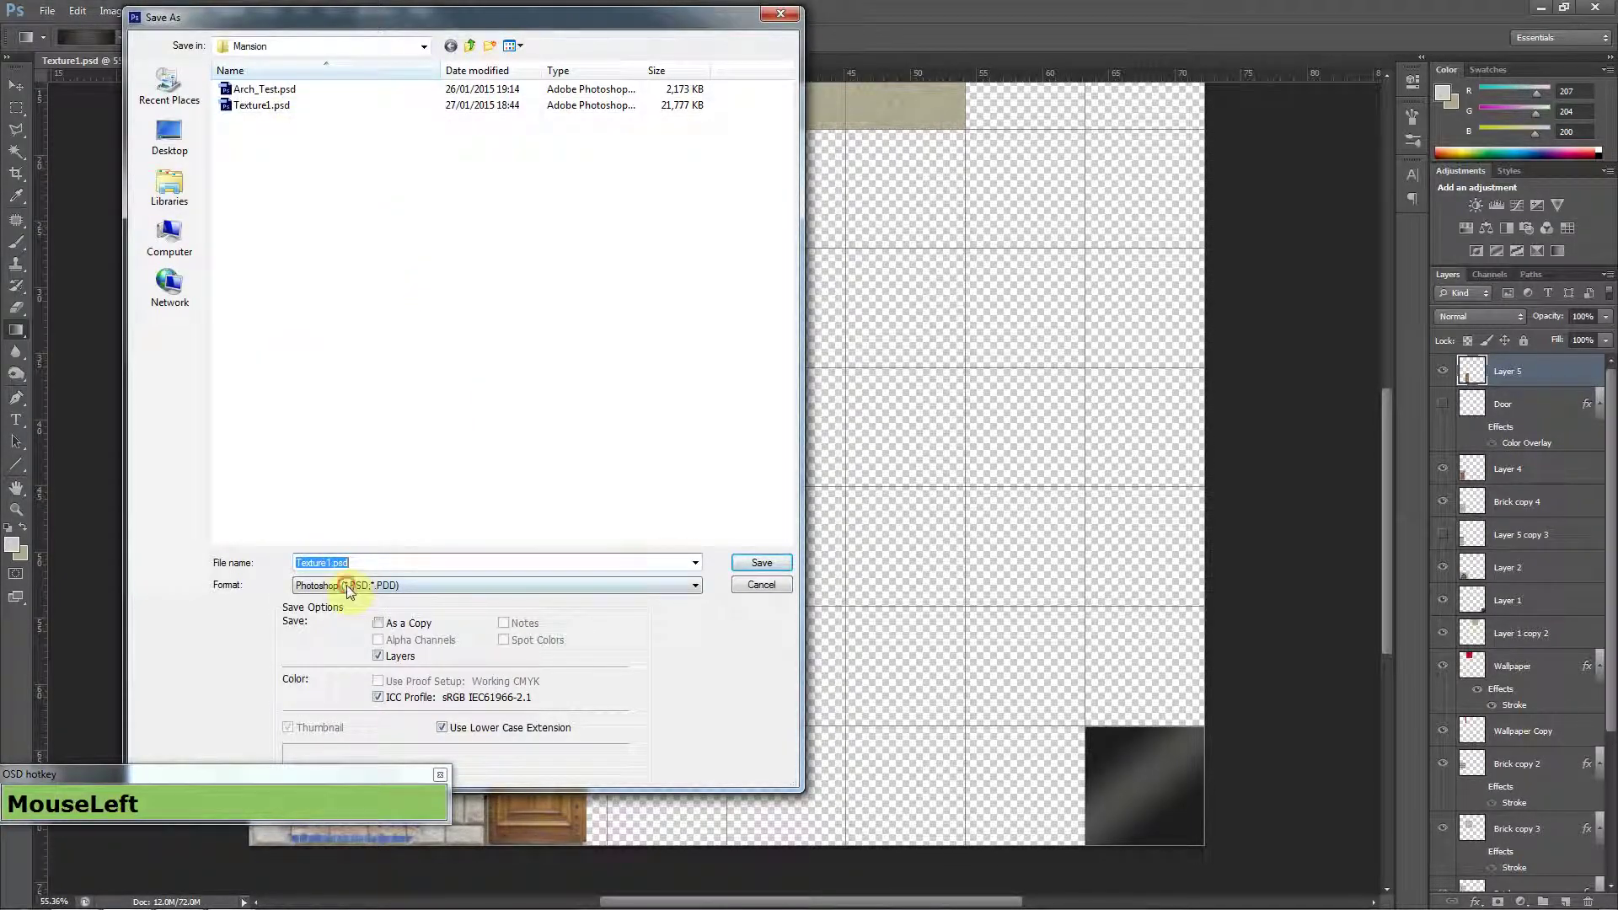
pyautogui.click(343, 585)
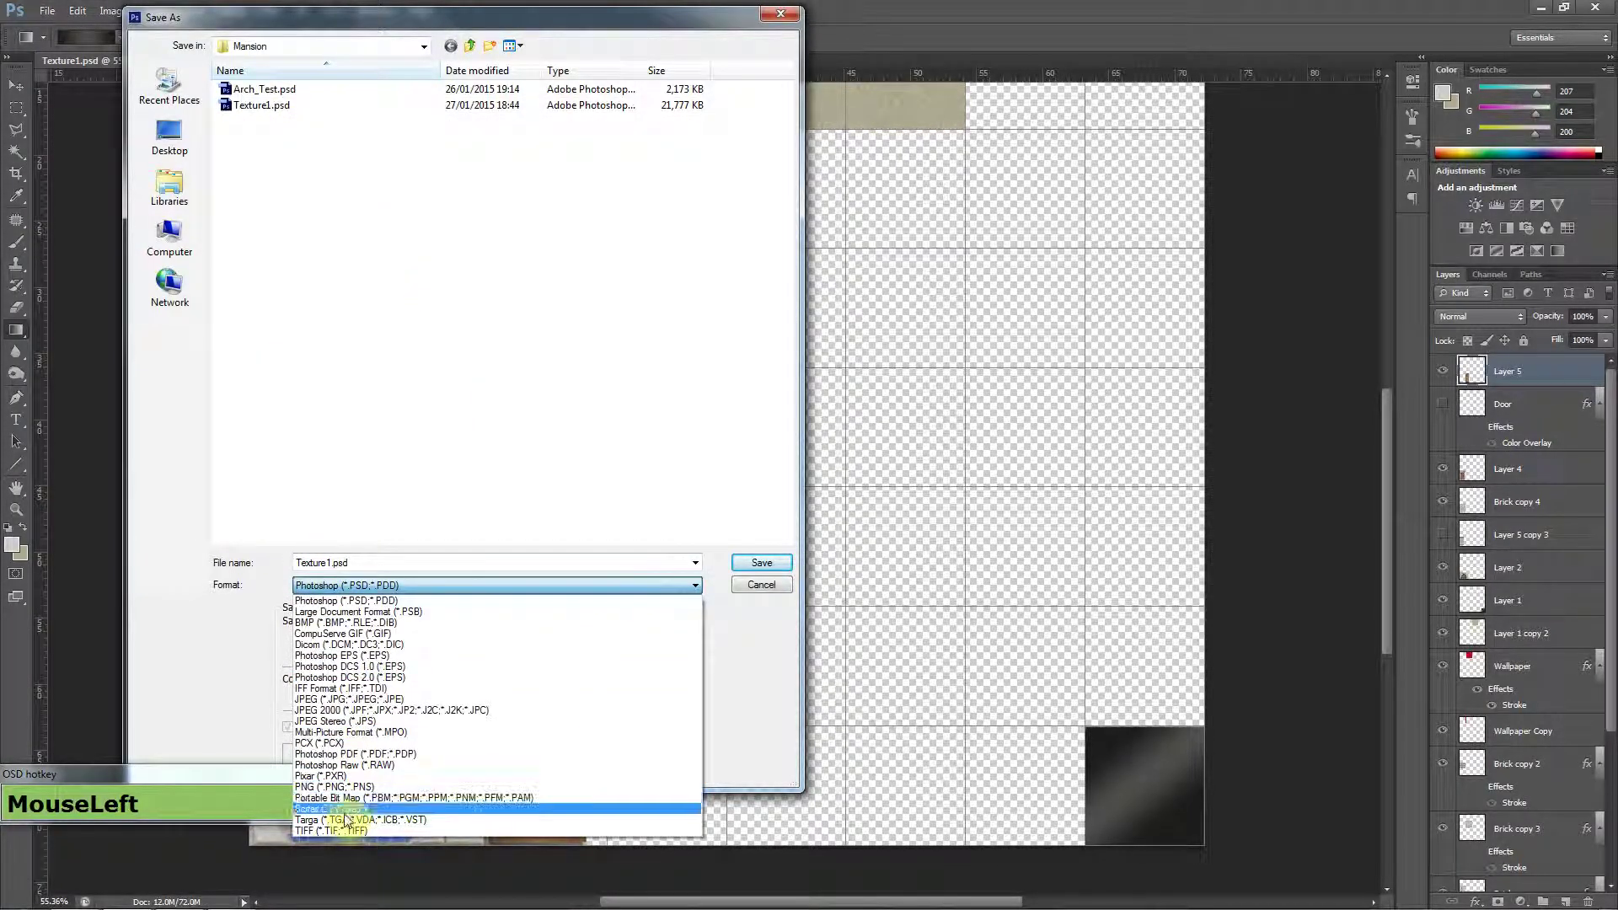
pyautogui.click(354, 819)
pyautogui.click(307, 94)
pyautogui.doubleClick(306, 95)
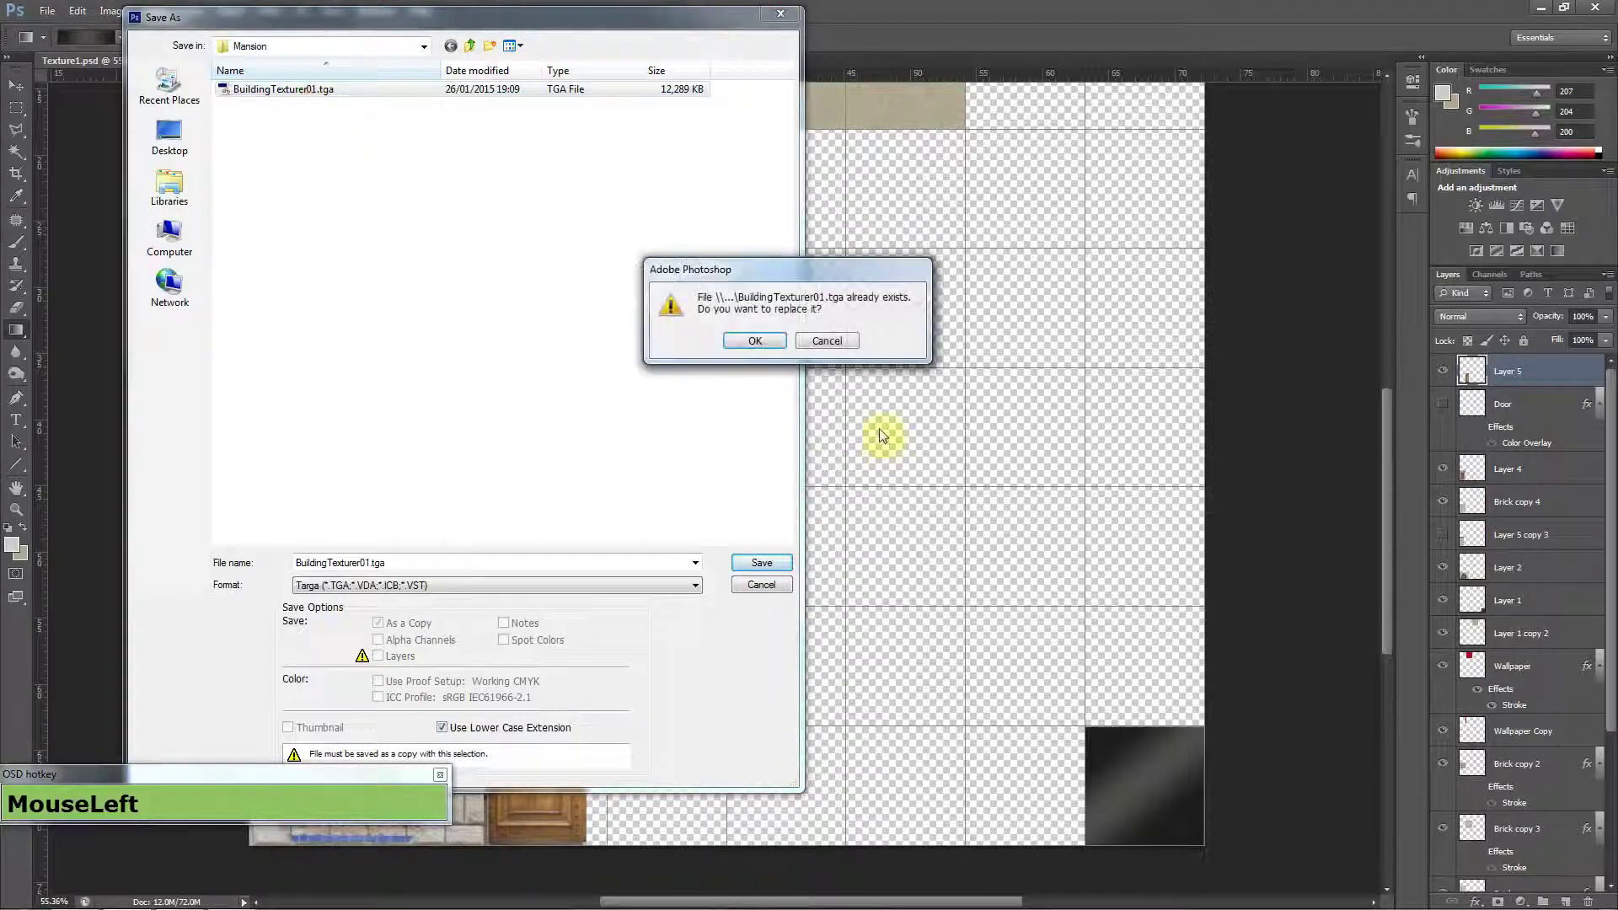
pyautogui.click(772, 340)
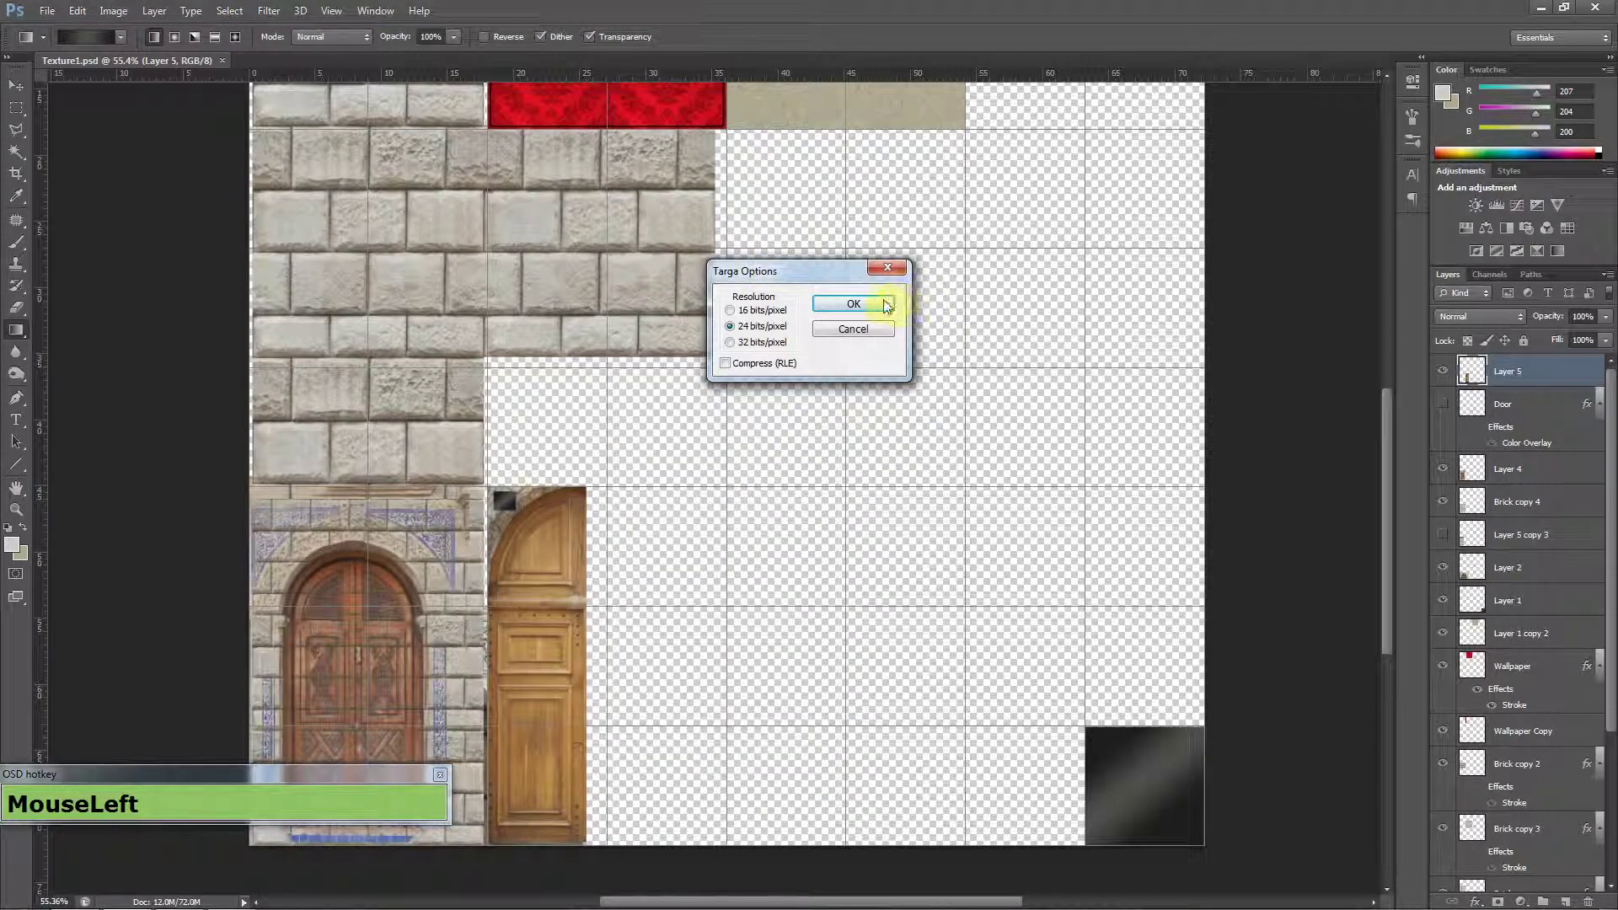
pyautogui.click(882, 301)
# Return to 3ds Max and open the diffuse bitmap settings of the 01 - Default material
pyautogui.click(47, 10)
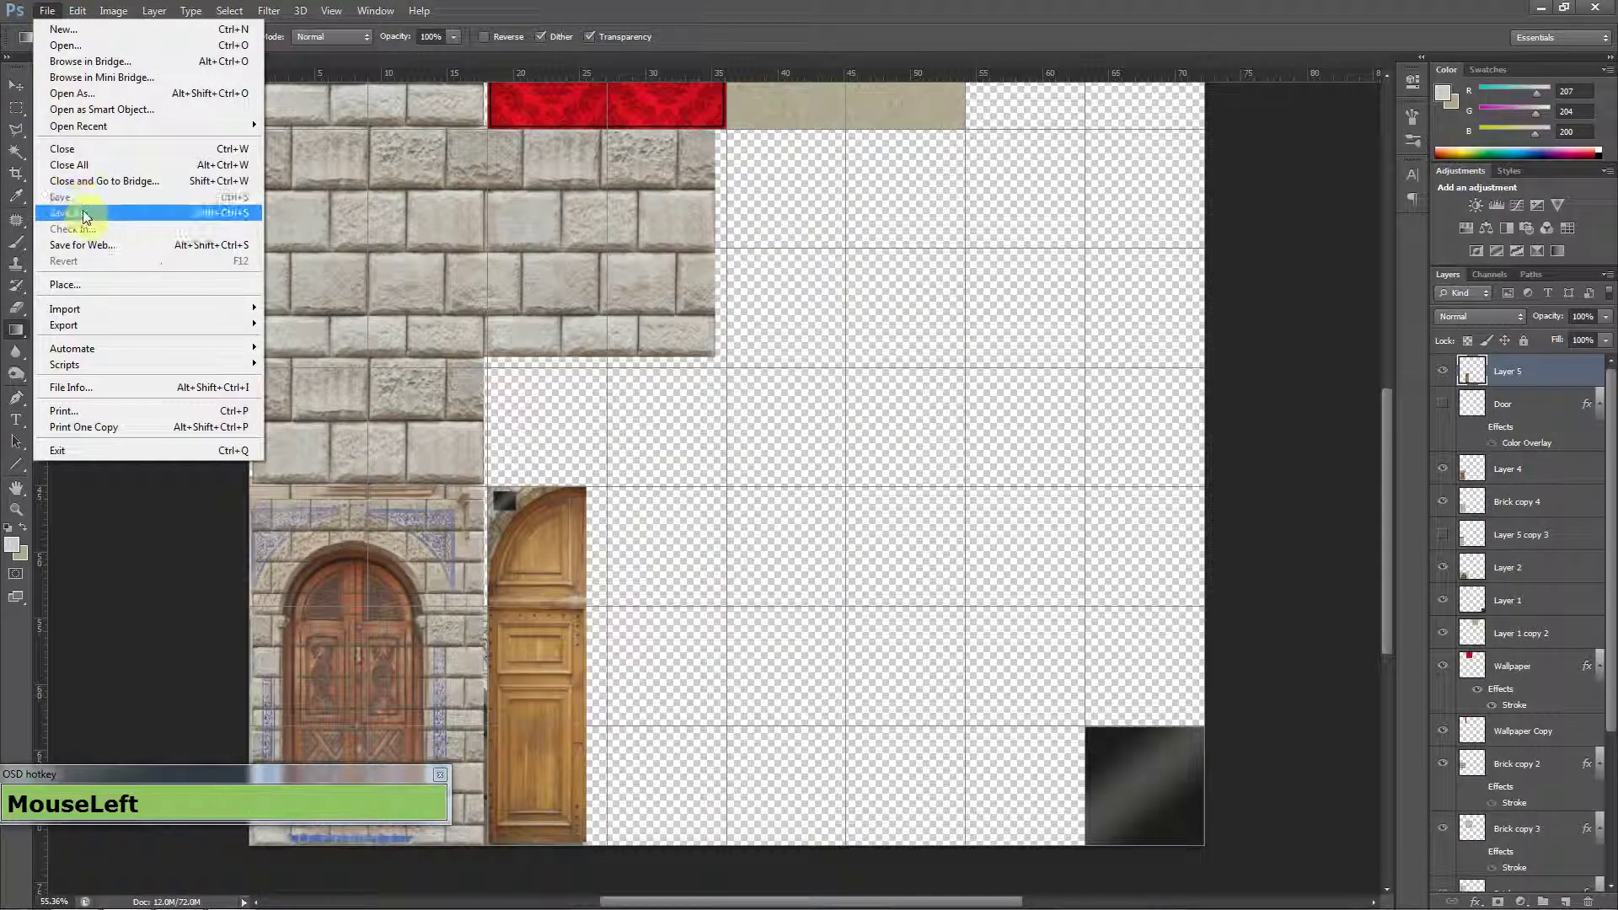
pyautogui.moveTo(441, 8)
pyautogui.mouseDown()
pyautogui.moveTo(368, 188)
pyautogui.moveTo(723, 152)
pyautogui.moveTo(1559, 8)
pyautogui.mouseUp()
pyautogui.click(1556, 7)
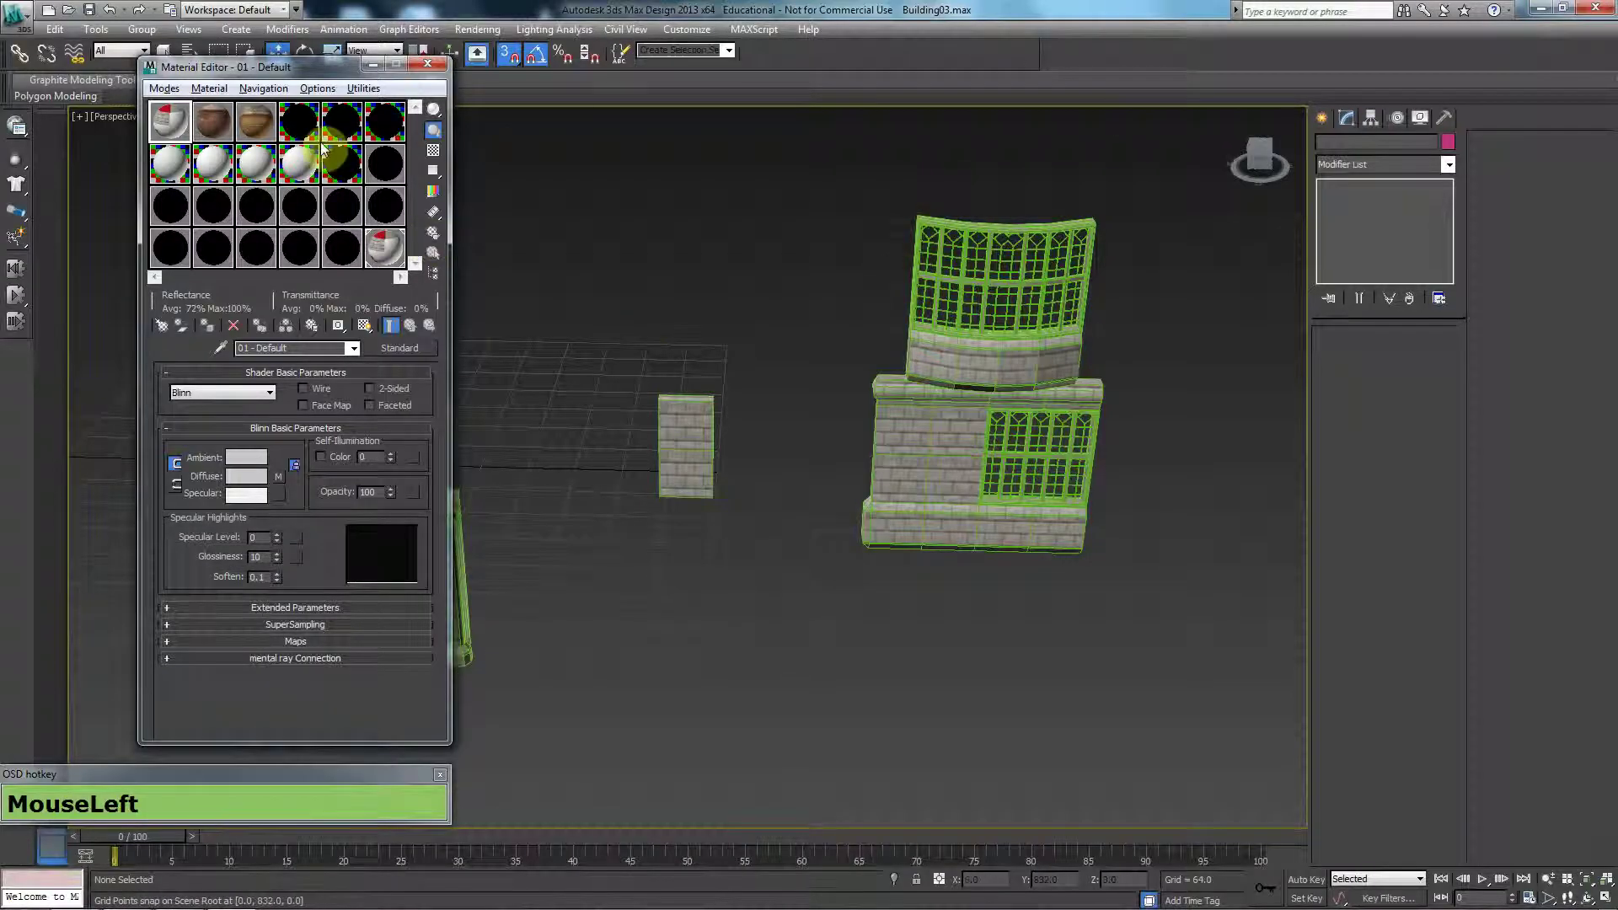
pyautogui.moveTo(171, 127); pyautogui.dragTo(186, 212)
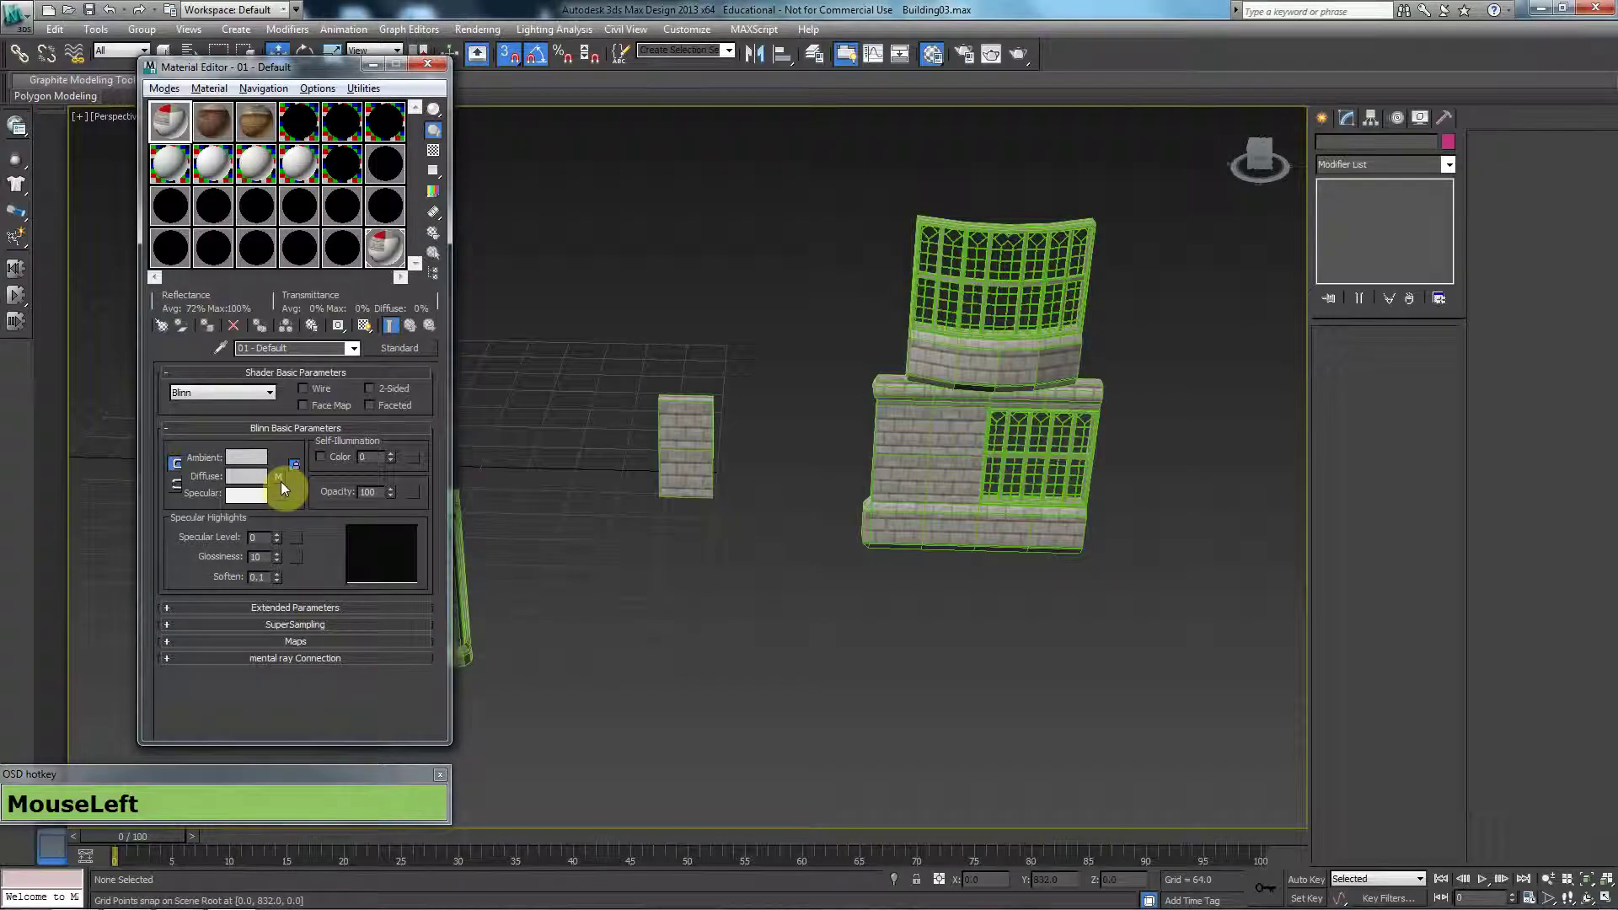
pyautogui.click(278, 479)
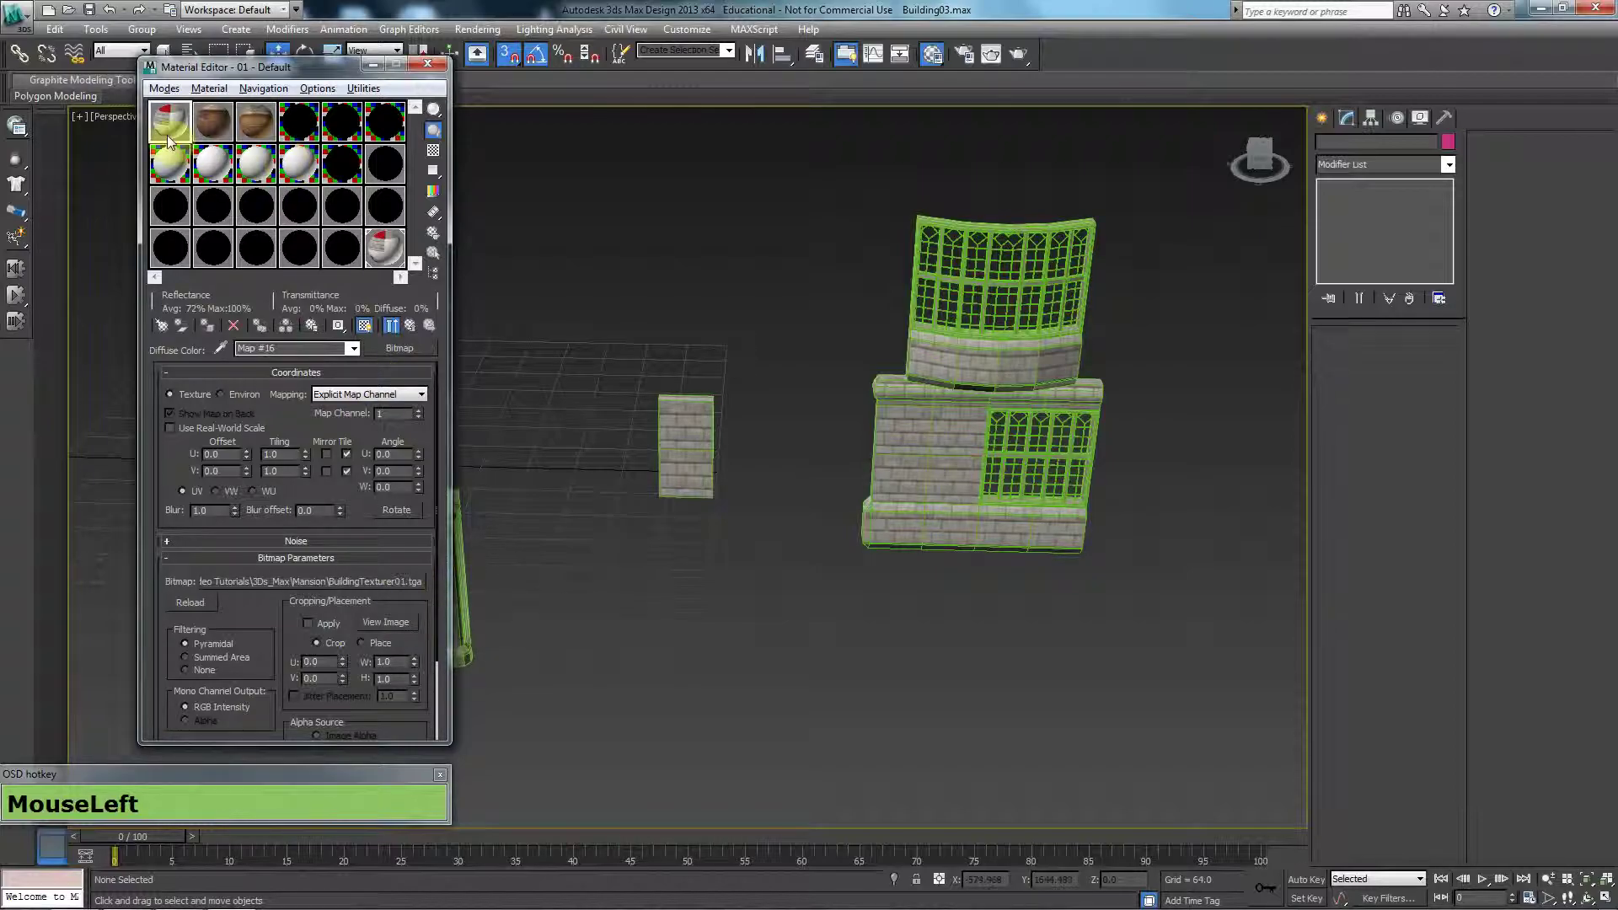
# Select all the modular pieces and apply the 01 - Default material to them
pyautogui.moveTo(181, 133); pyautogui.dragTo(529, 278)
pyautogui.scroll(-3, 912, 442)
pyautogui.moveTo(912, 442); pyautogui.dragTo(924, 463, button='middle')
pyautogui.moveTo(1213, 377); pyautogui.dragTo(623, 763)
pyautogui.moveTo(179, 131); pyautogui.dragTo(1095, 573)
pyautogui.click(769, 494)
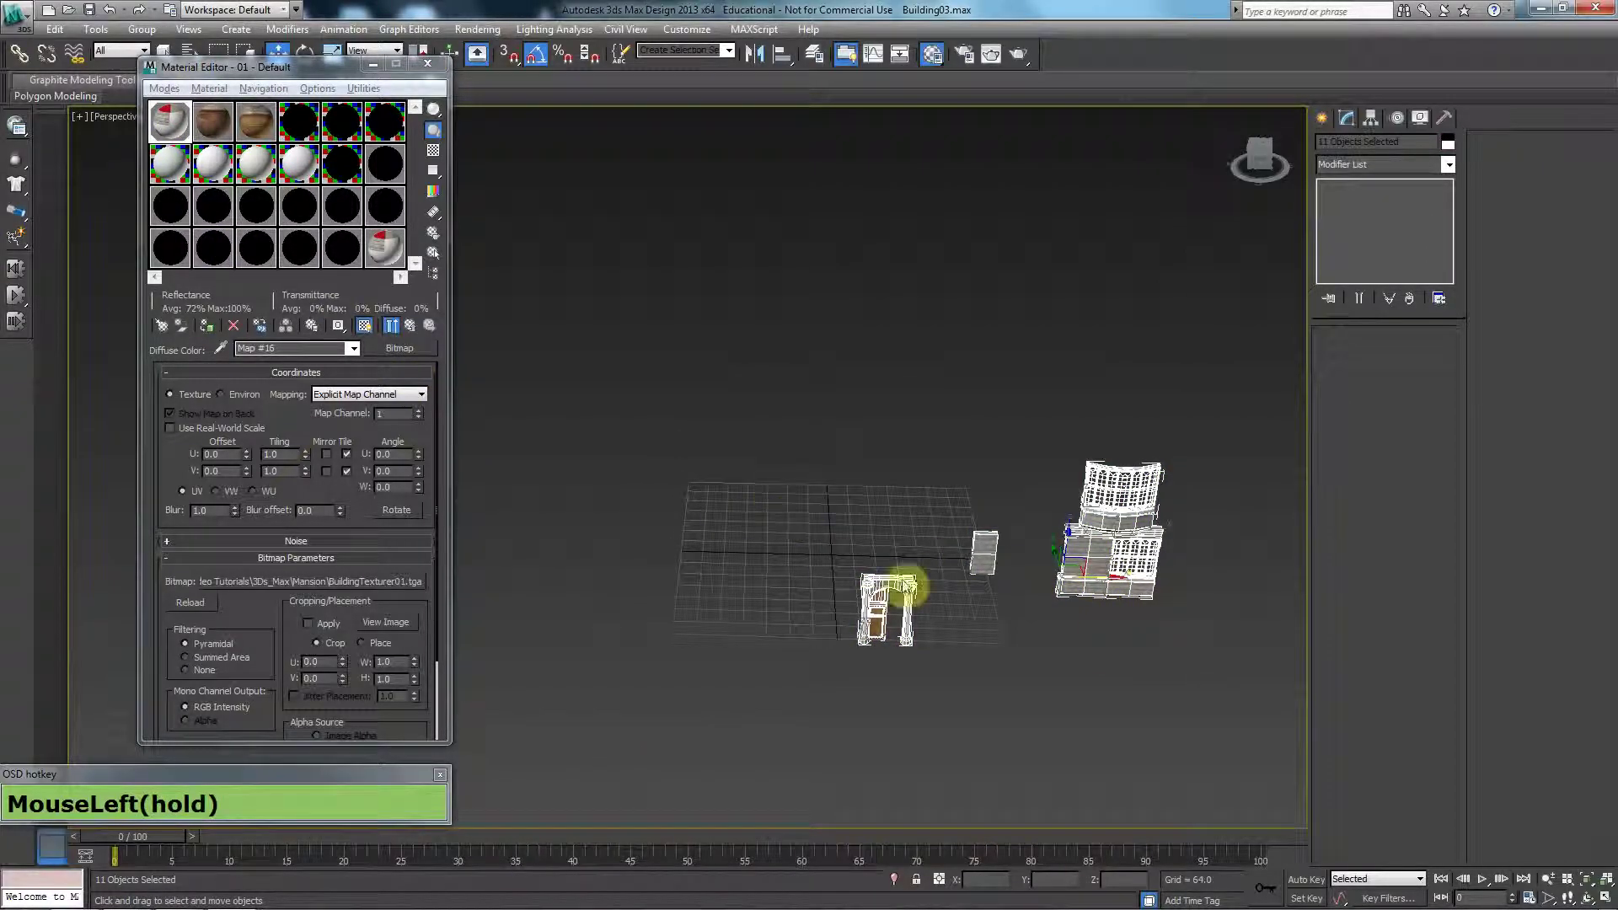
# Close the Material Editor and select the half wall Wall_128x64
pyautogui.moveTo(904, 581); pyautogui.dragTo(1018, 596, button='middle')
pyautogui.scroll(2, 885, 596)
pyautogui.scroll(-1, 657, 622)
pyautogui.moveTo(656, 622); pyautogui.dragTo(769, 603, button='middle')
pyautogui.click(798, 581)
pyautogui.moveTo(589, 561); pyautogui.dragTo(800, 549, button='middle')
pyautogui.click(427, 63)
pyautogui.click(787, 462)
pyautogui.moveTo(774, 489); pyautogui.dragTo(626, 488, button='middle')
pyautogui.scroll(2, 674, 491)
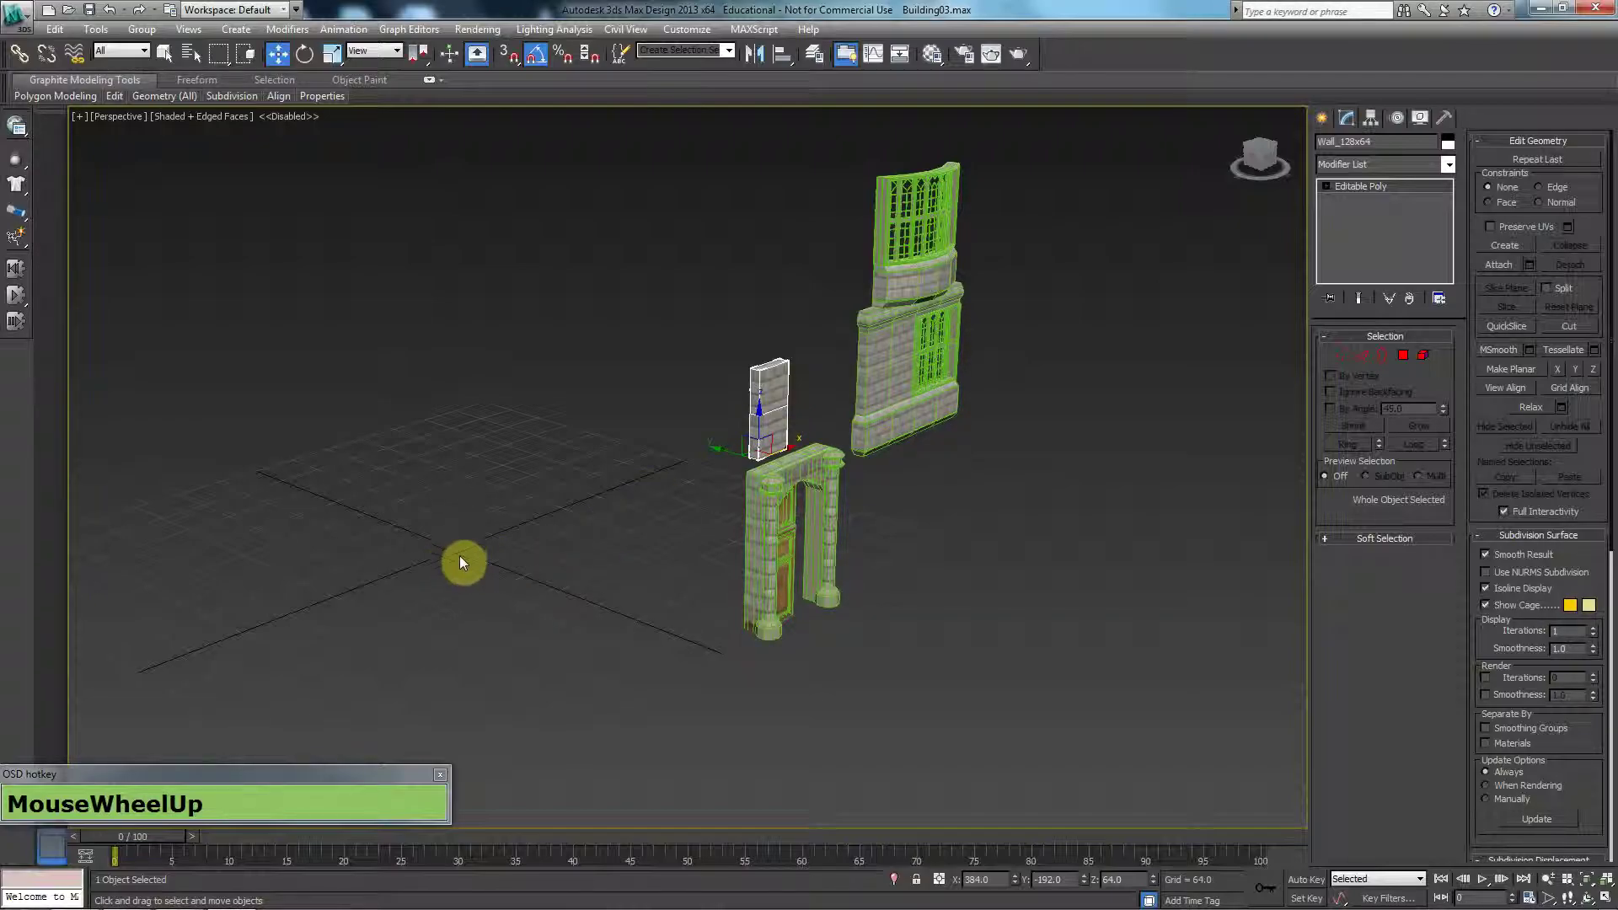
pyautogui.keyDown('alt'); pyautogui.moveTo(524, 670); pyautogui.dragTo(896, 471, button='middle'); pyautogui.keyUp('alt')
# Move the full wall Wall_128x128 to the world origin by setting its X, Y and Z position to 0
pyautogui.click(1019, 404)
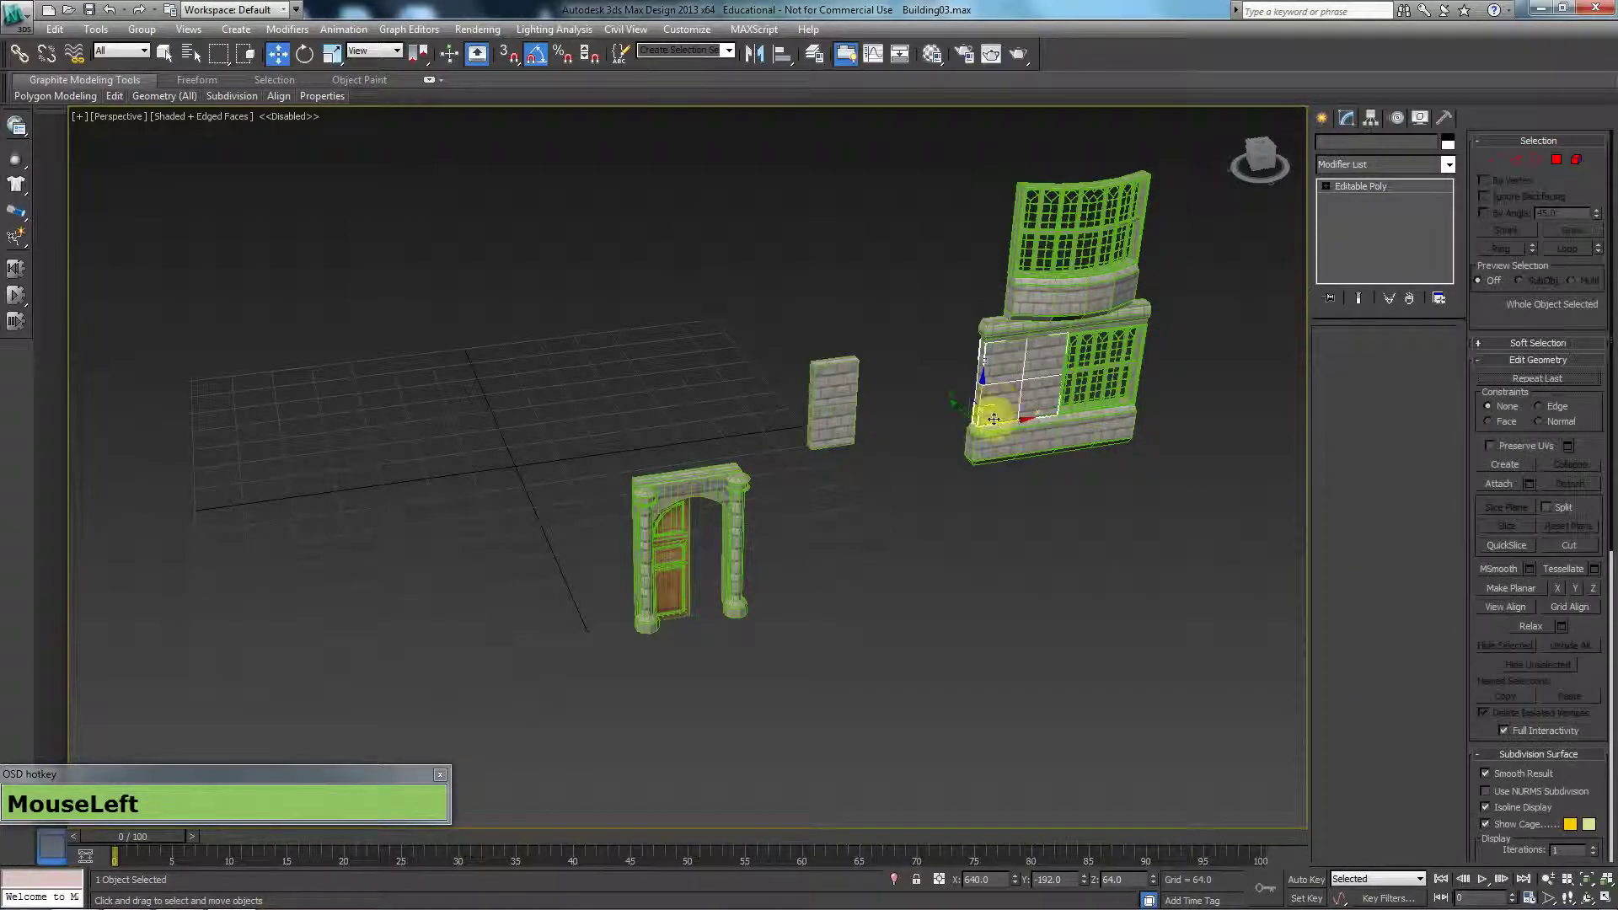
pyautogui.rightClick(1016, 879)
pyautogui.rightClick(1083, 879)
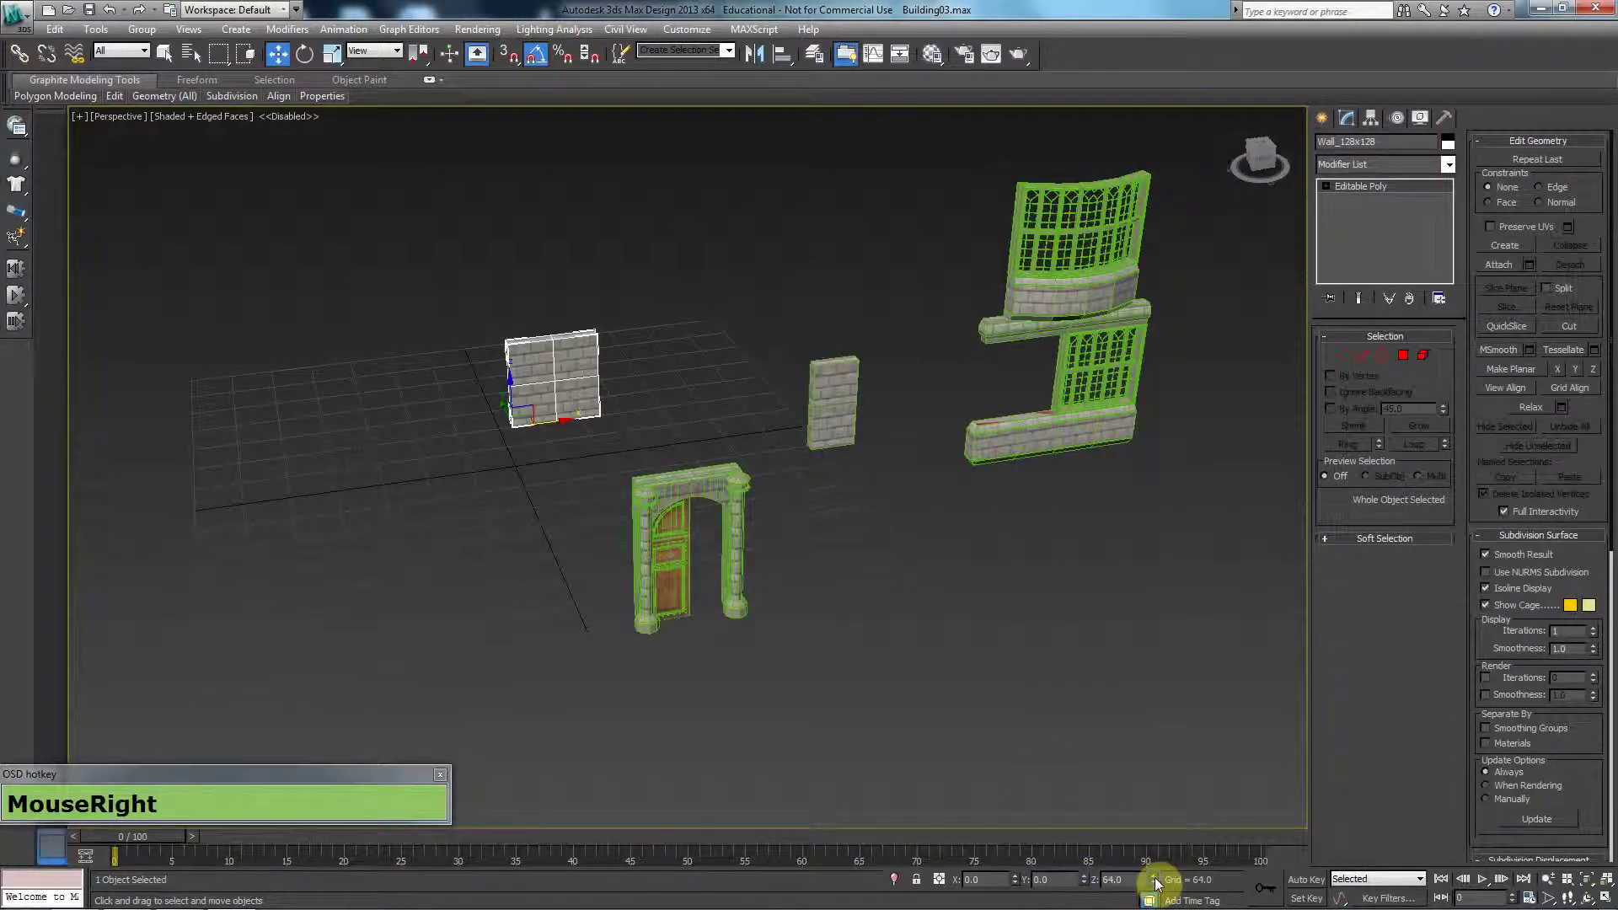
pyautogui.rightClick(1154, 877)
pyautogui.moveTo(969, 879); pyautogui.dragTo(1060, 879)
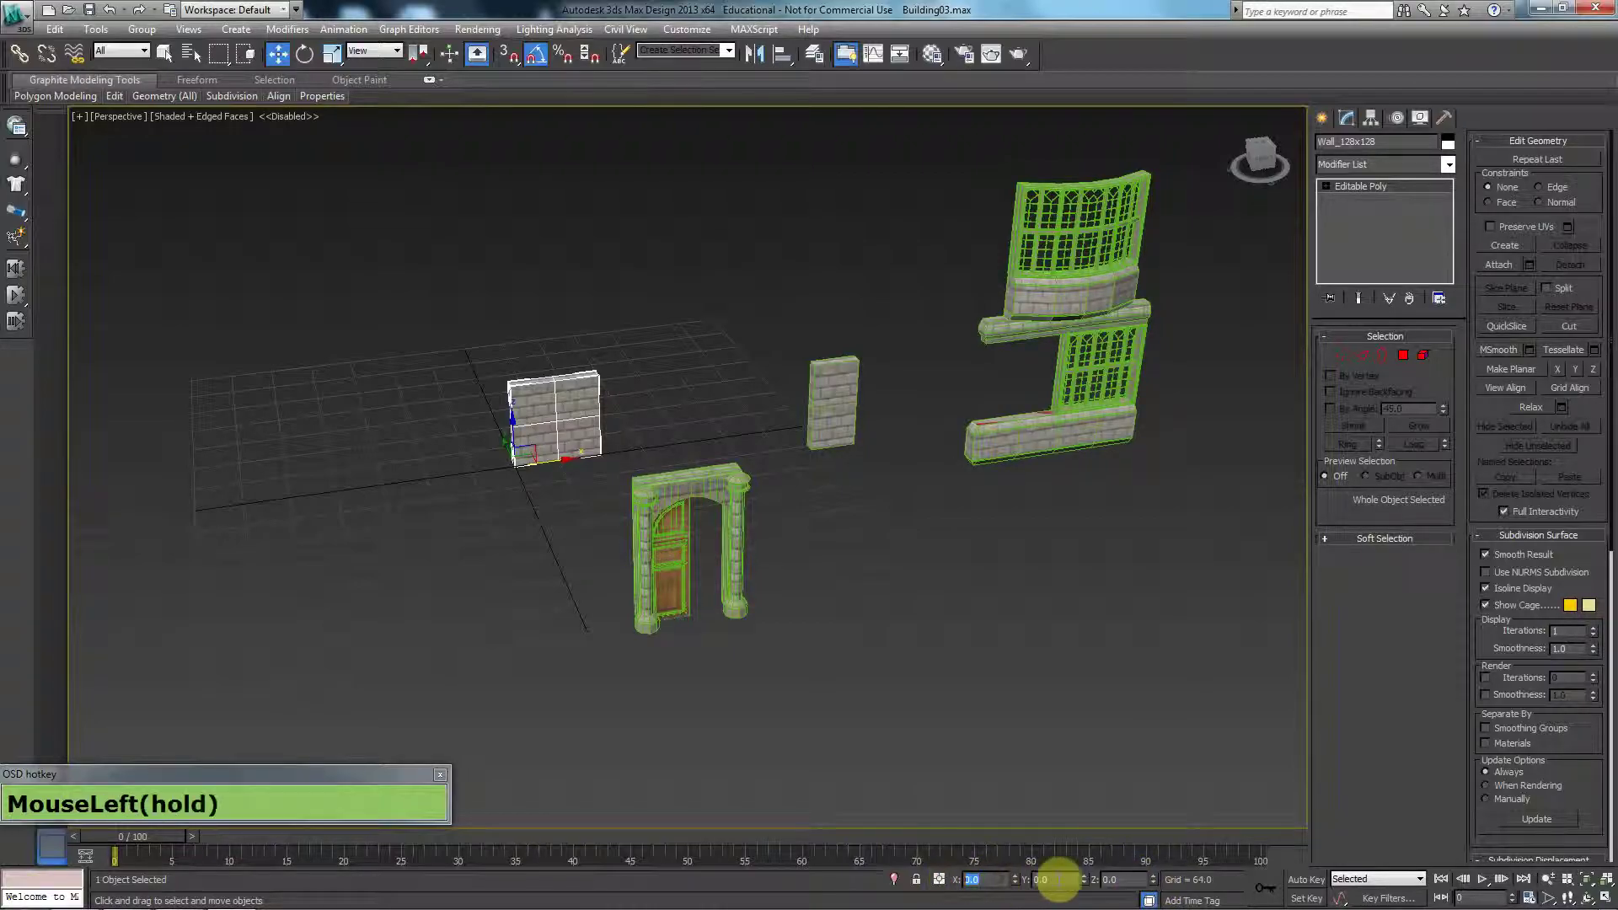
pyautogui.keyDown('alt'); pyautogui.moveTo(805, 738); pyautogui.dragTo(509, 505, button='middle'); pyautogui.keyUp('alt')
pyautogui.scroll(3, 469, 437)
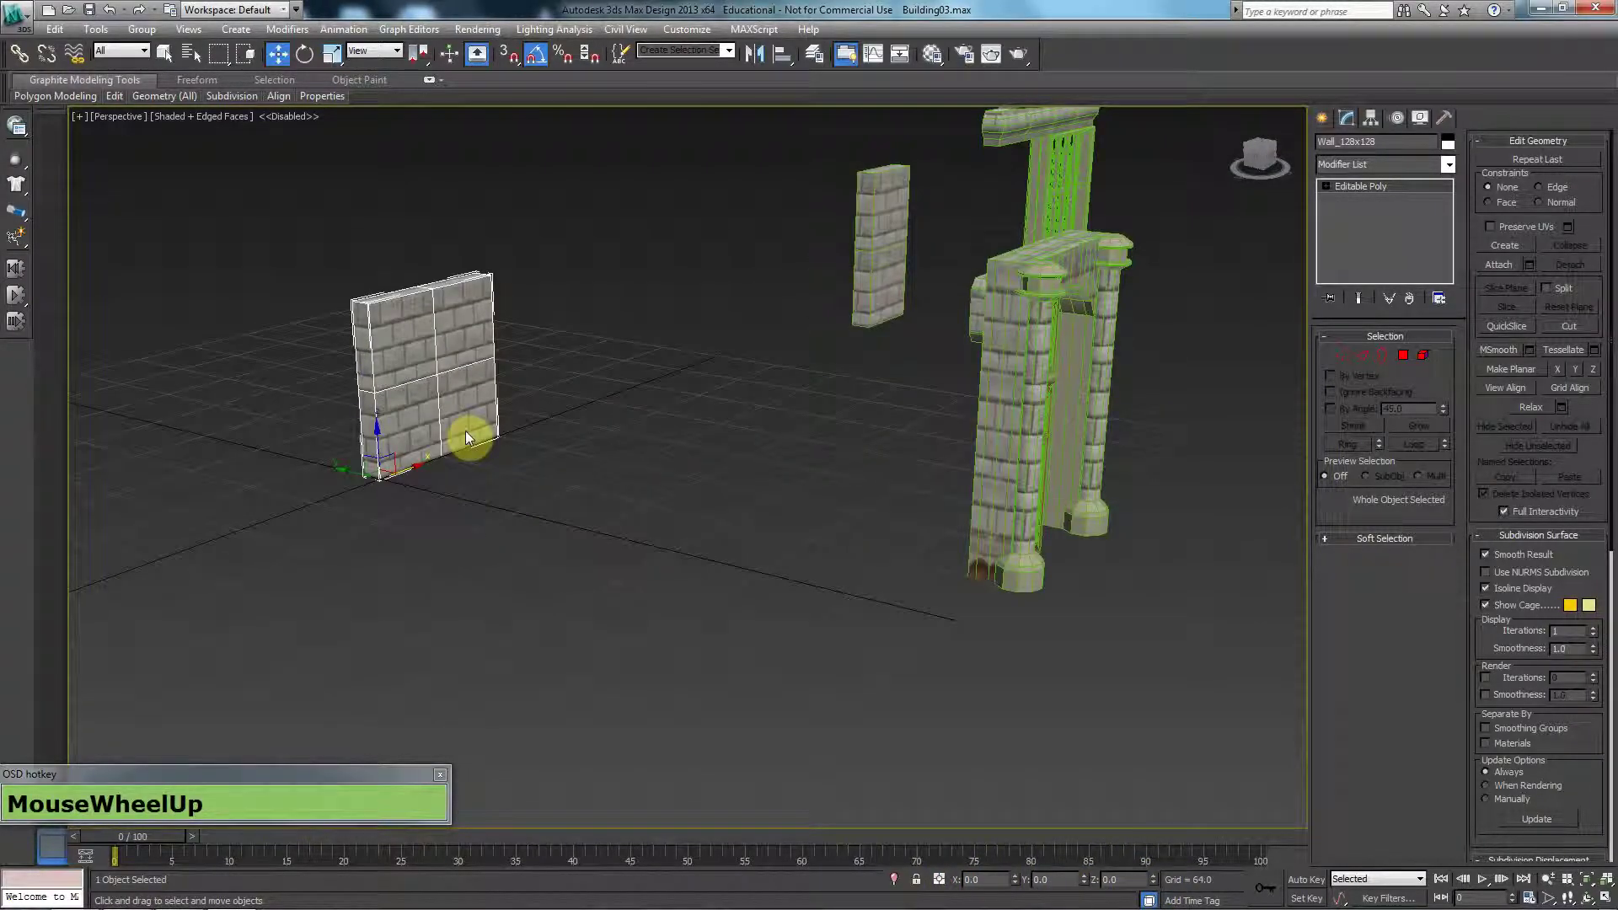
pyautogui.middleClick(616, 540)
pyautogui.keyDown('alt'); pyautogui.moveTo(614, 541); pyautogui.dragTo(693, 506, button='middle'); pyautogui.keyUp('alt')
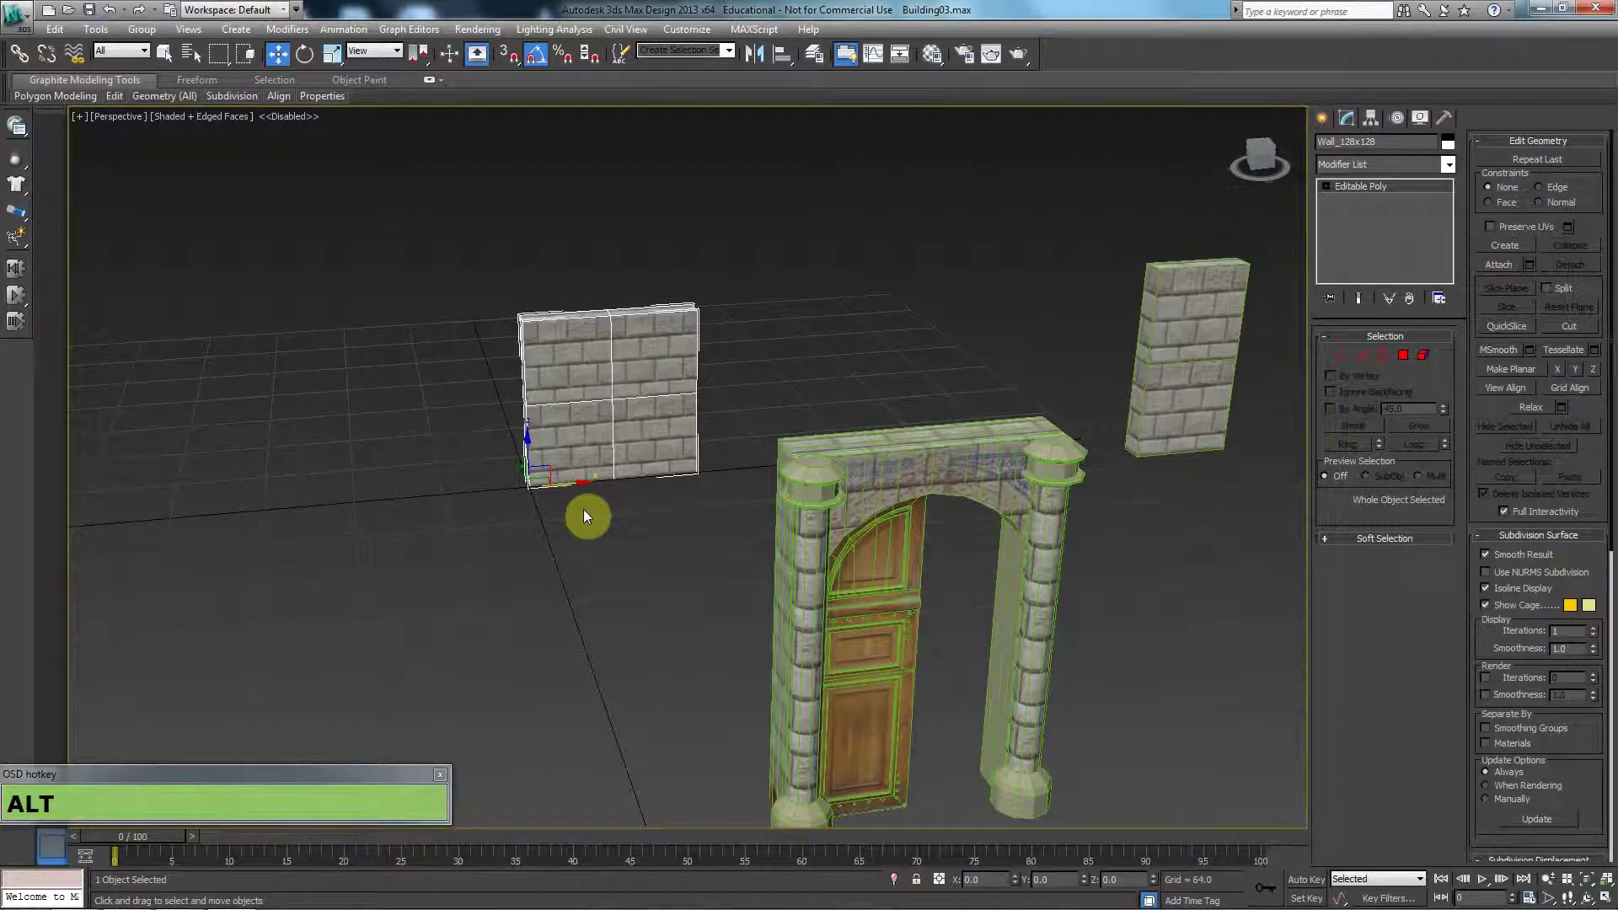
pyautogui.keyDown('alt'); pyautogui.moveTo(578, 514); pyautogui.dragTo(4, 876, button='middle'); pyautogui.keyUp('alt')
pyautogui.moveTo(4, 876); pyautogui.dragTo(995, 879)
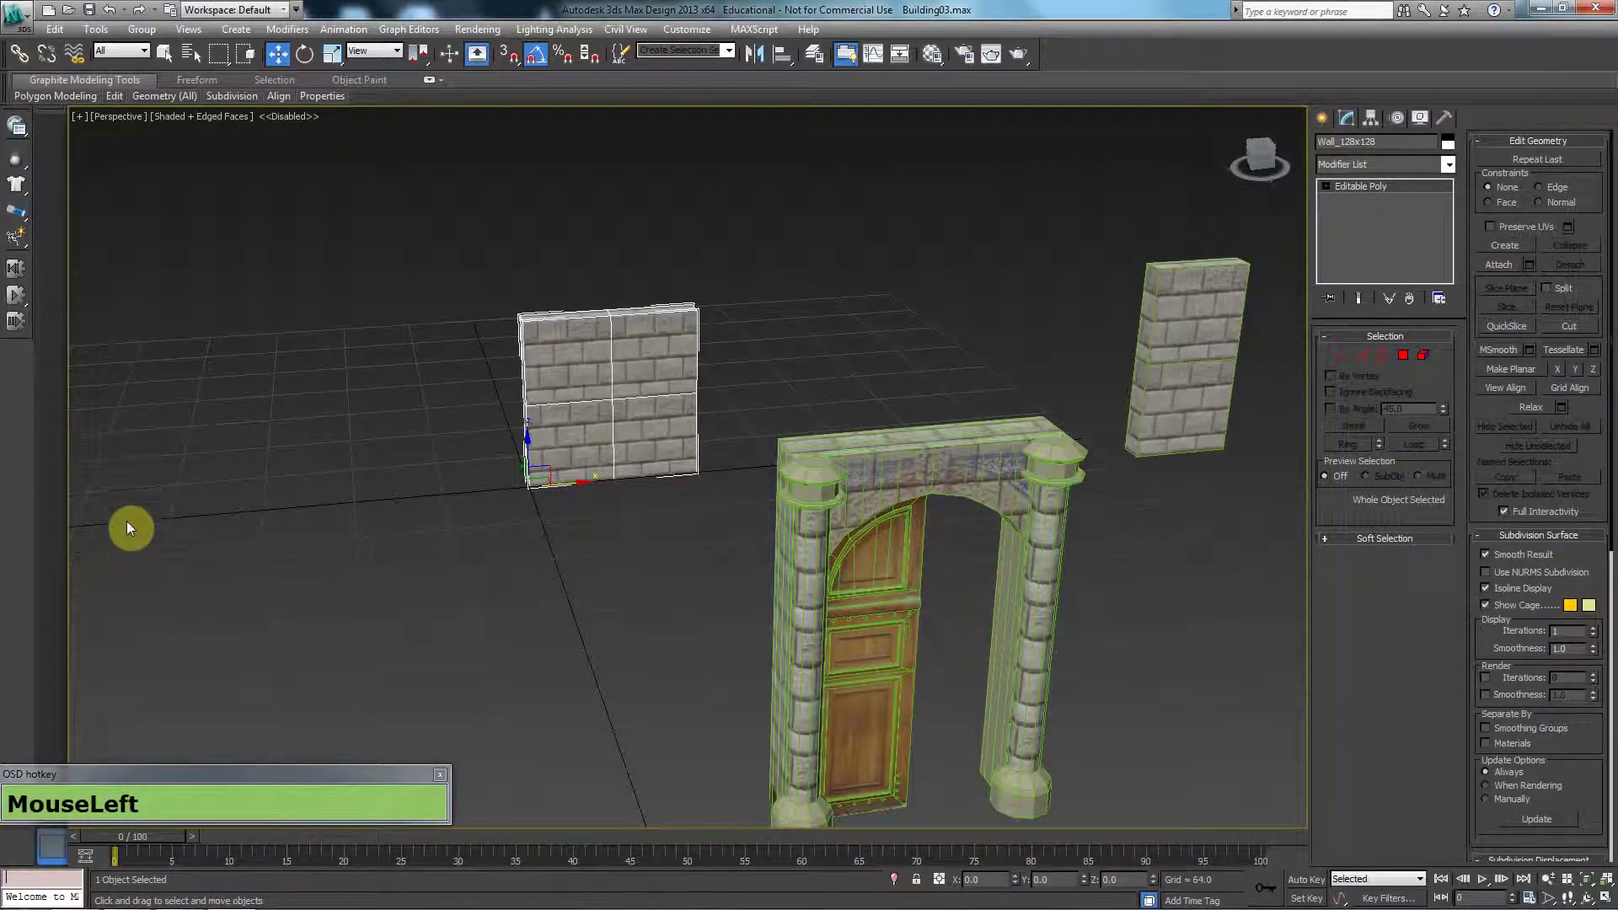
# Export only the selected full wall as an FBX file named Wall_128x128 in the Mansion folder
pyautogui.click(5, 9)
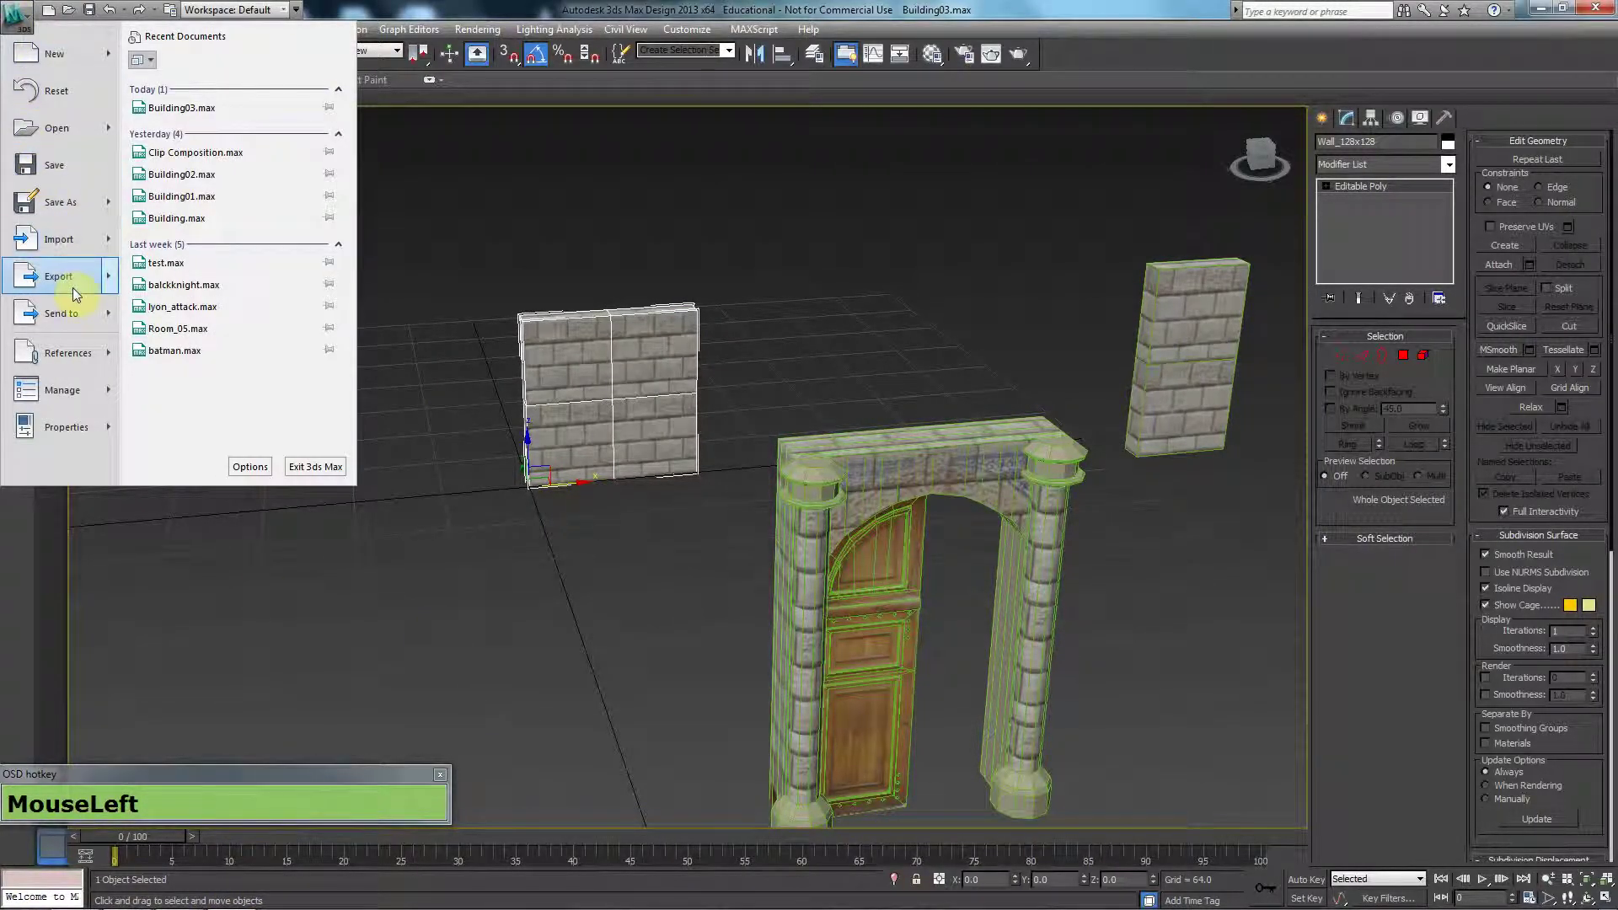
pyautogui.moveTo(74, 293)
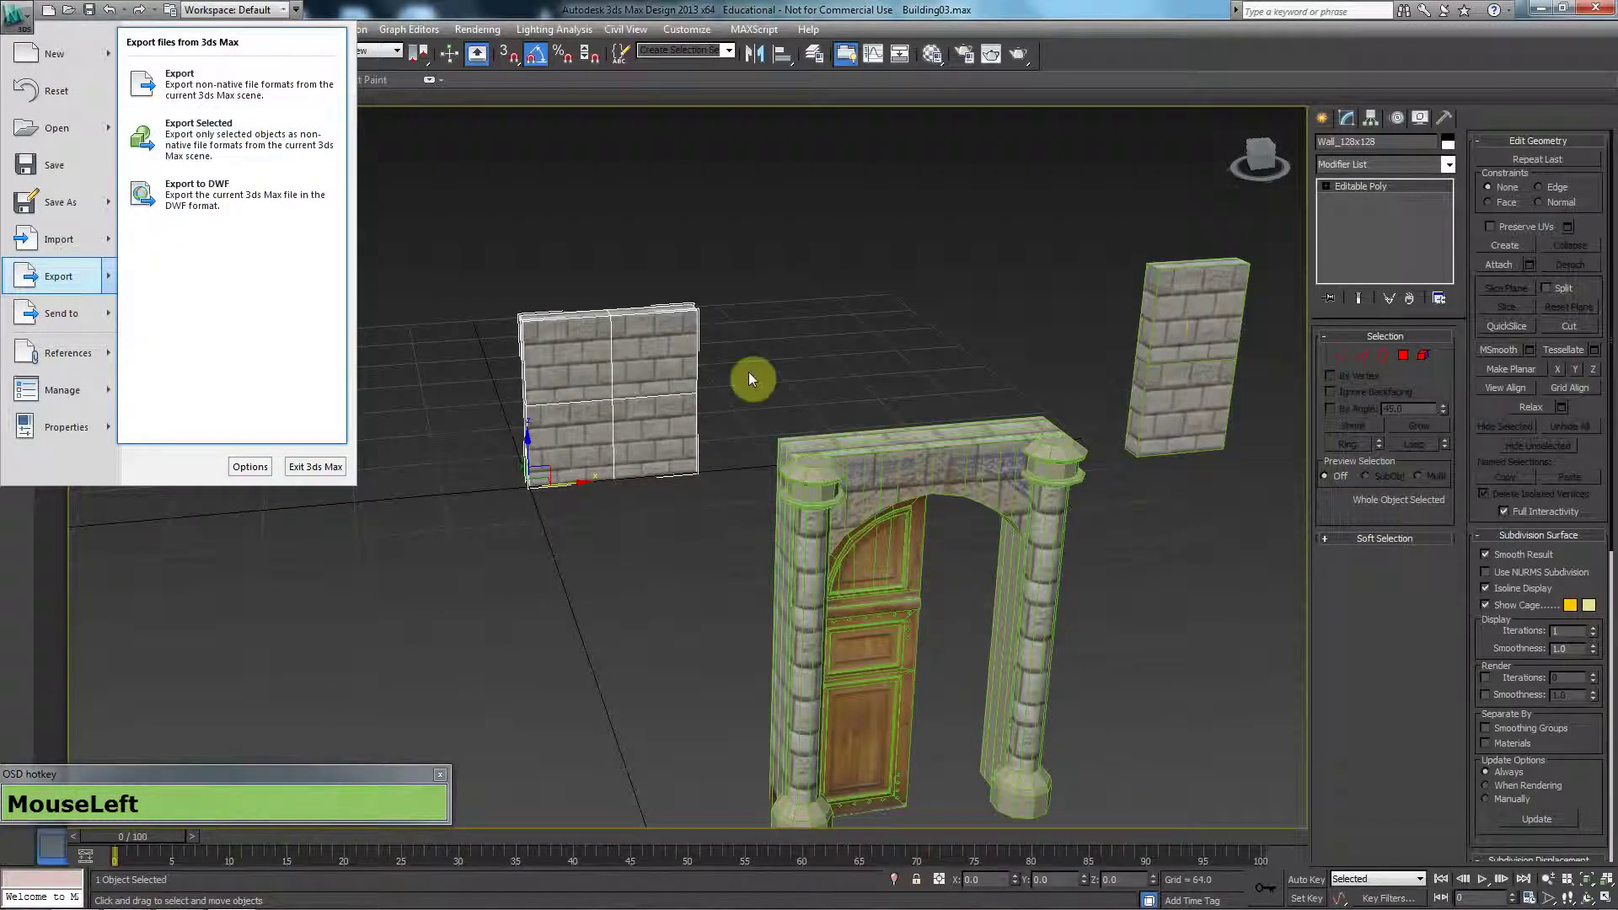
pyautogui.click(233, 138)
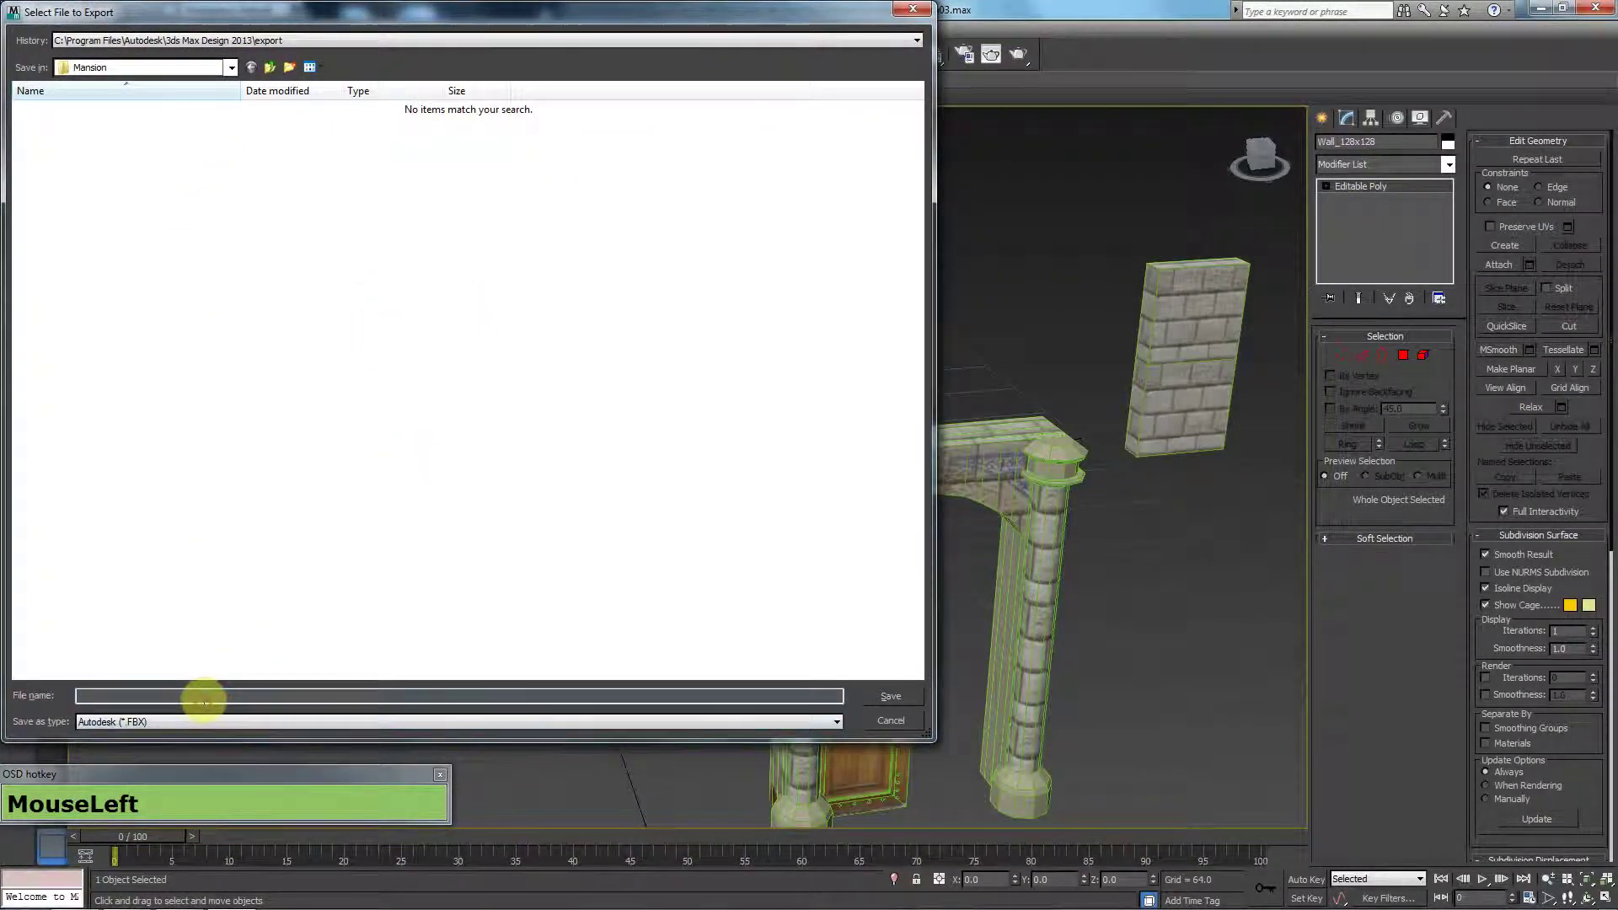
pyautogui.write('Wall')
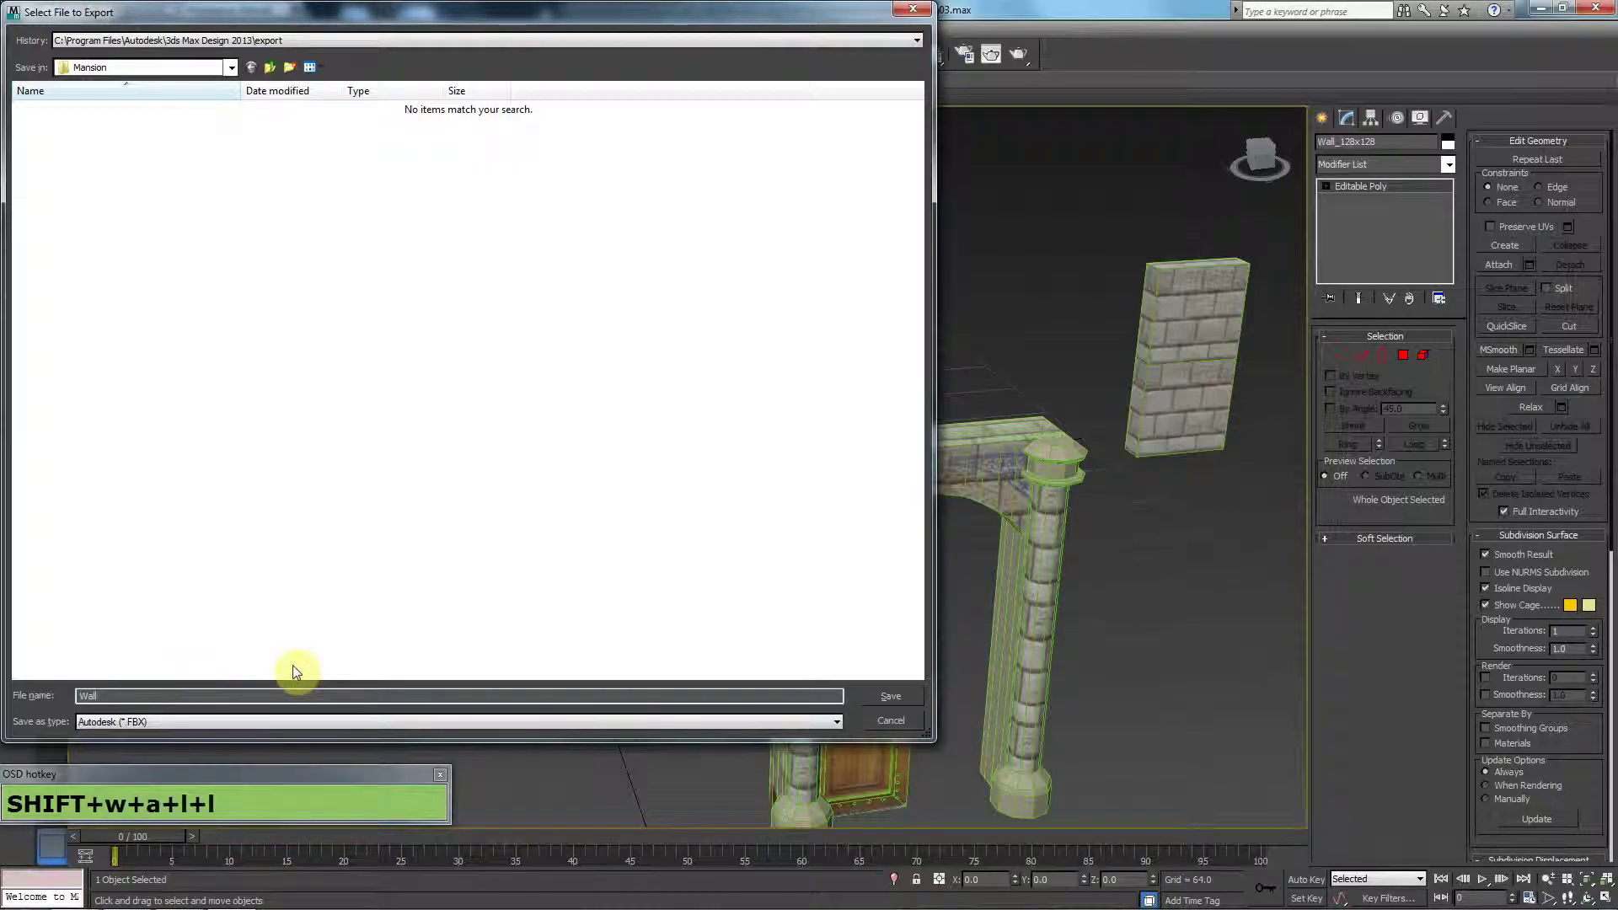
pyautogui.write('_128s')
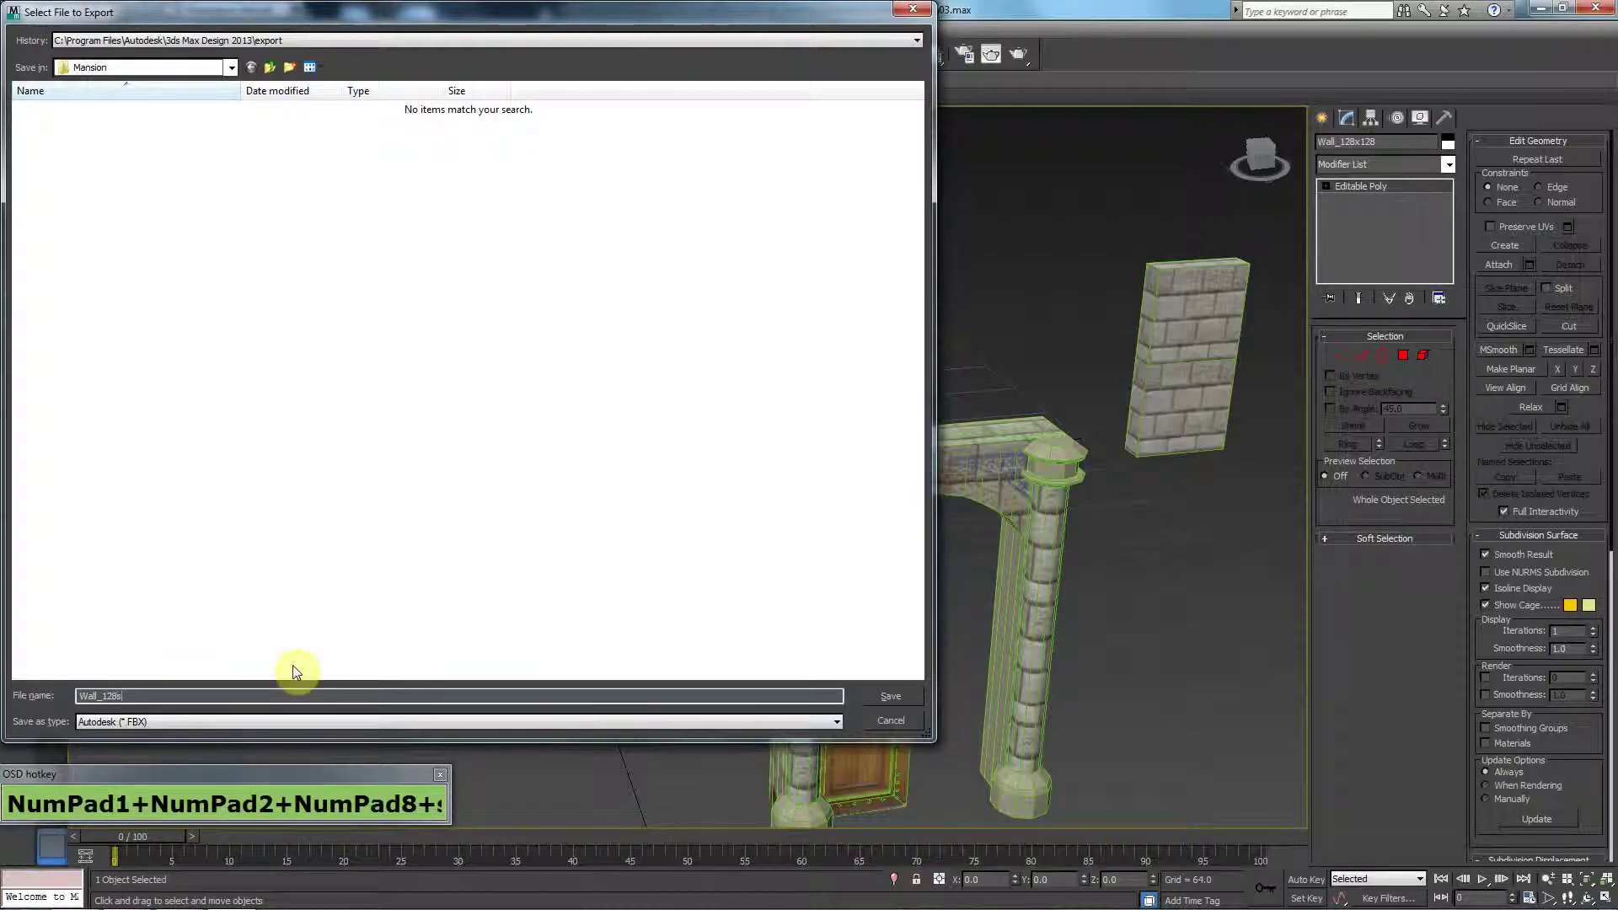
pyautogui.write('128')
pyautogui.press('Left')
pyautogui.press('Left')
pyautogui.press('Left')
pyautogui.press('BackSpace')
pyautogui.write('x')
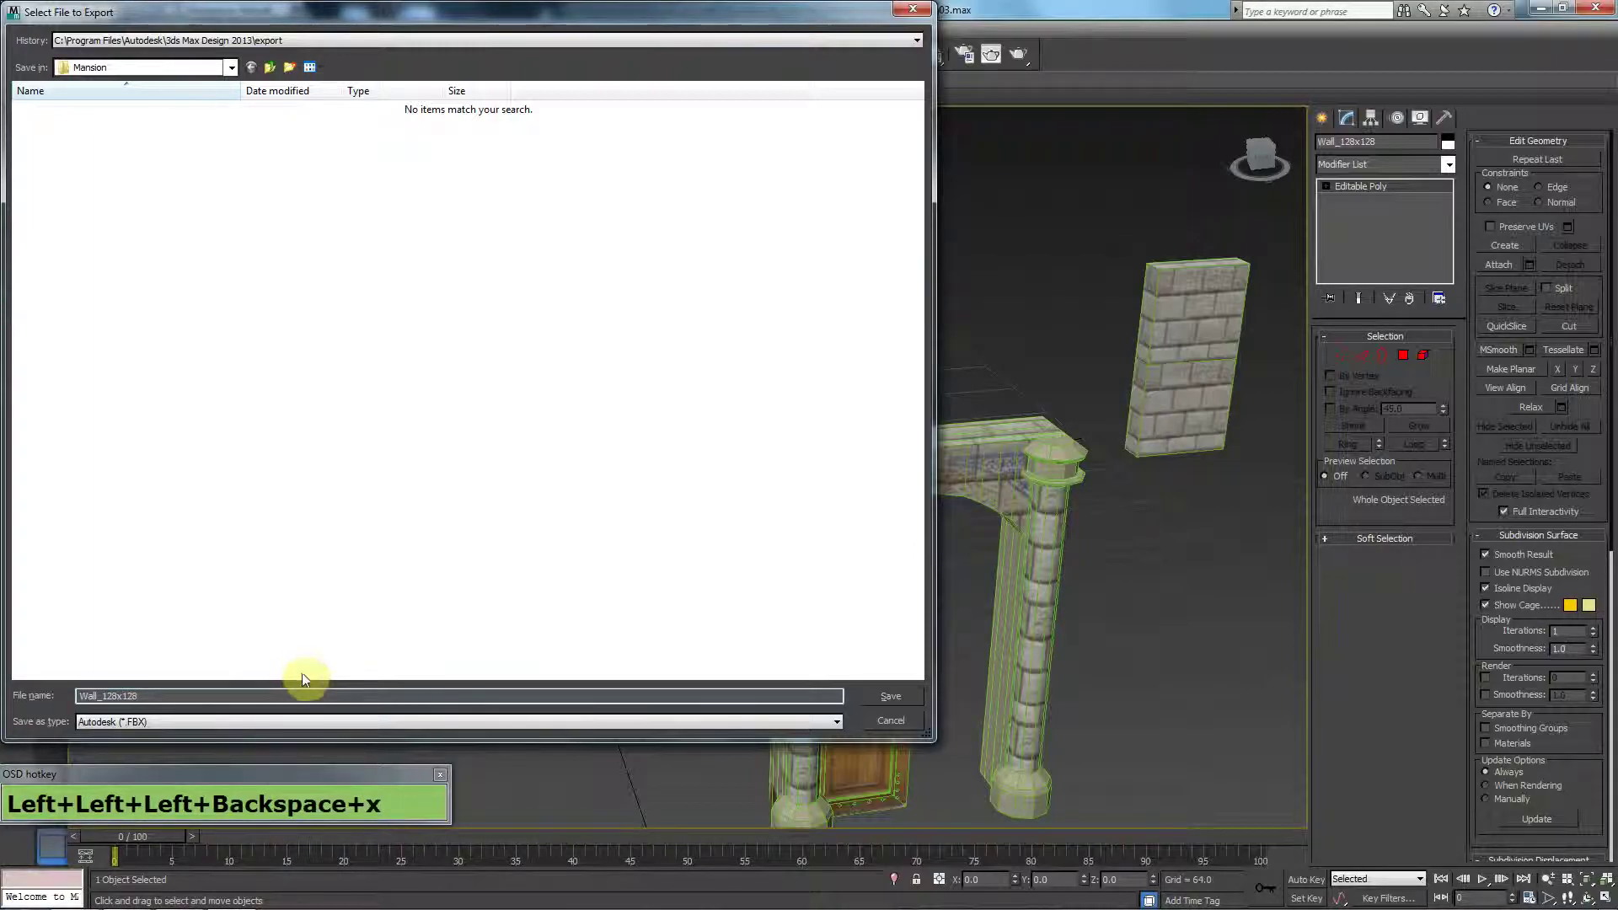
pyautogui.click(883, 698)
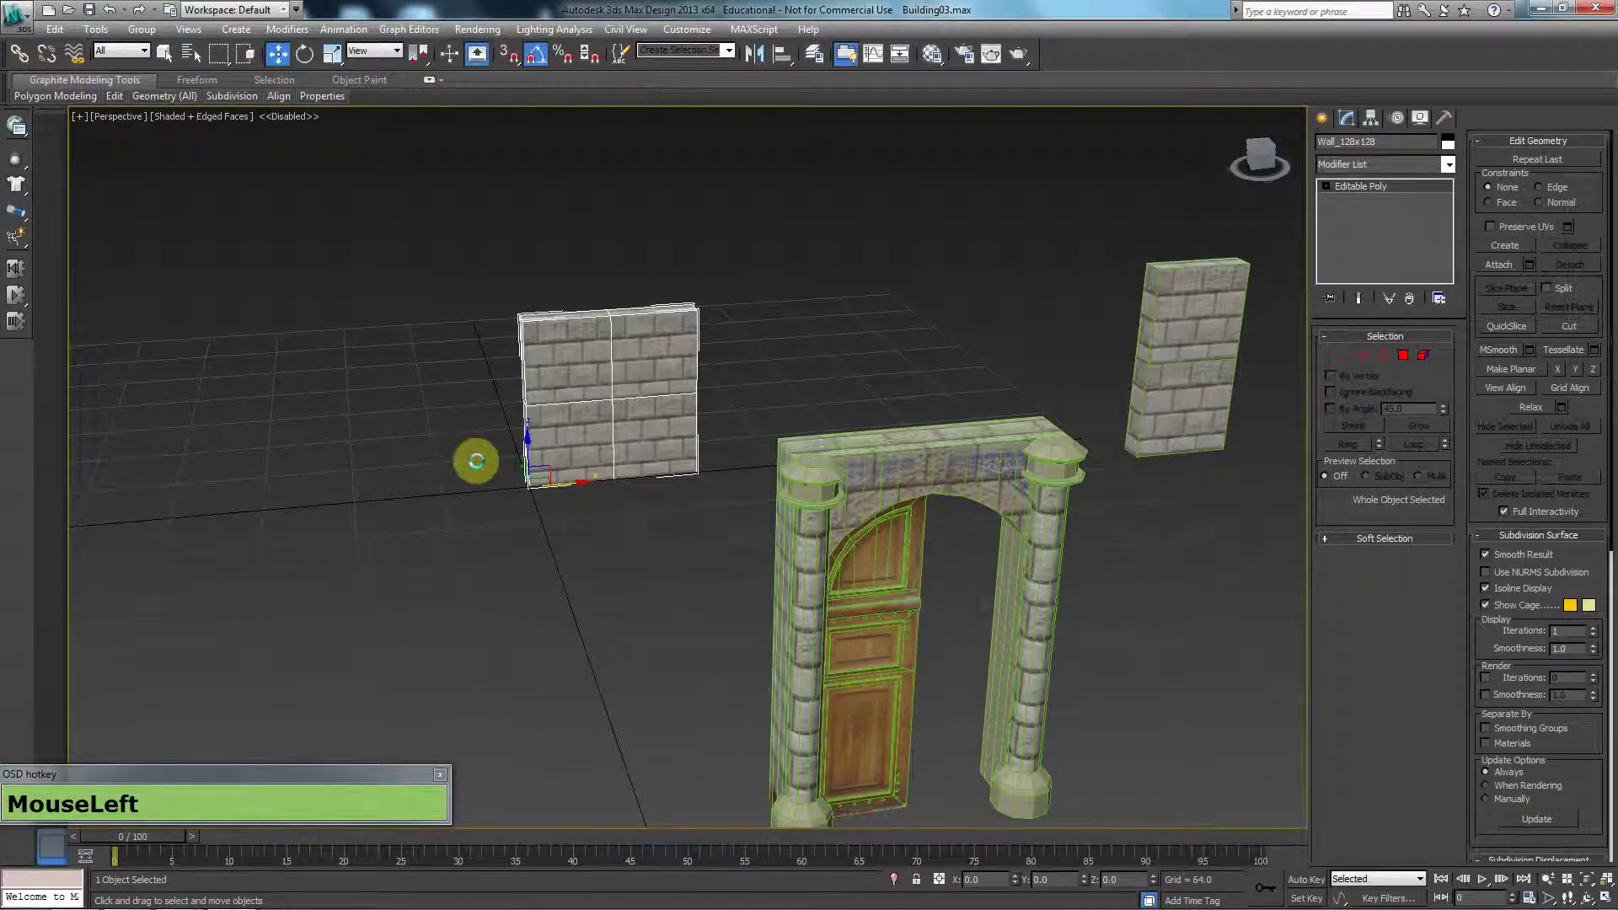
# Review the Geometry, FBX File Format and Embed Media options, and complete the full wall's FBX export with the existing settings
pyautogui.click(374, 145)
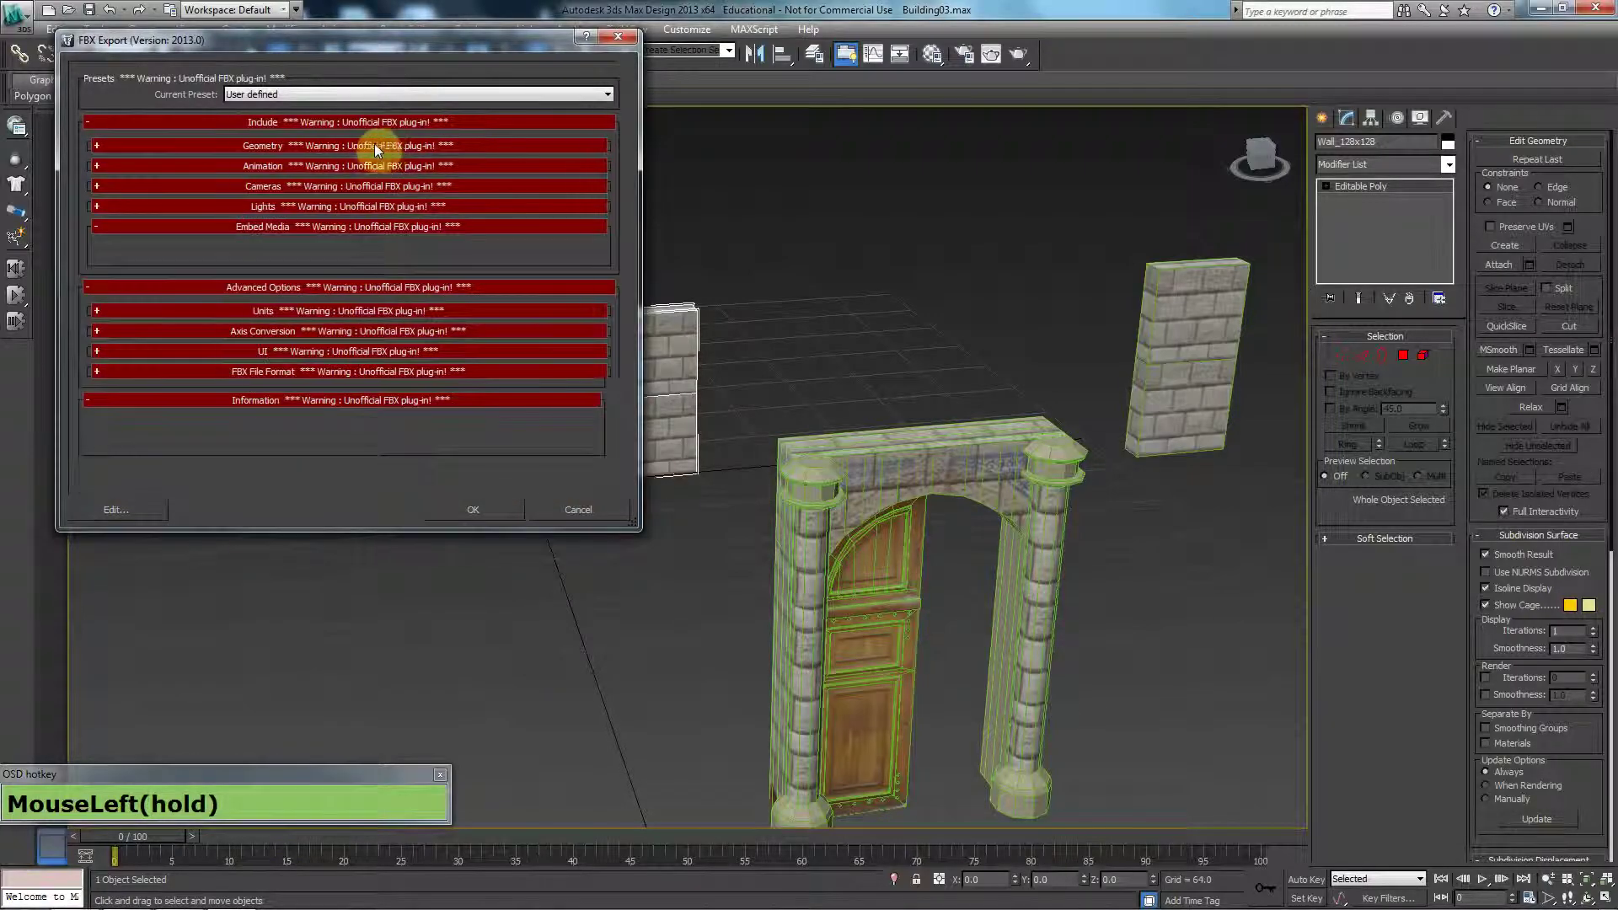
pyautogui.click(393, 226)
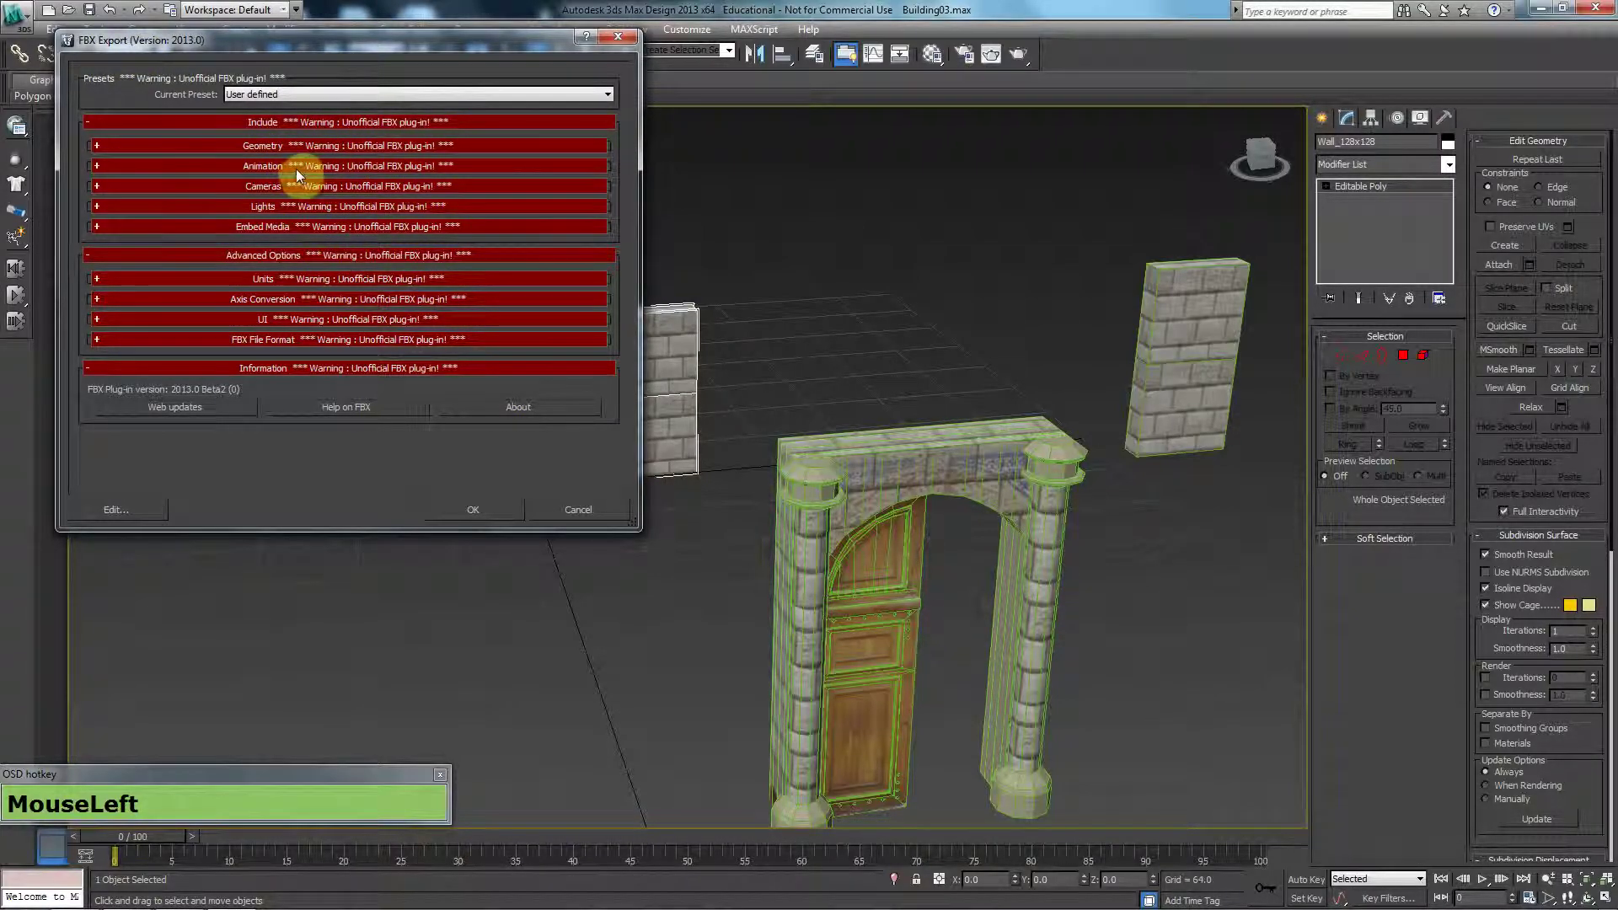
pyautogui.click(306, 145)
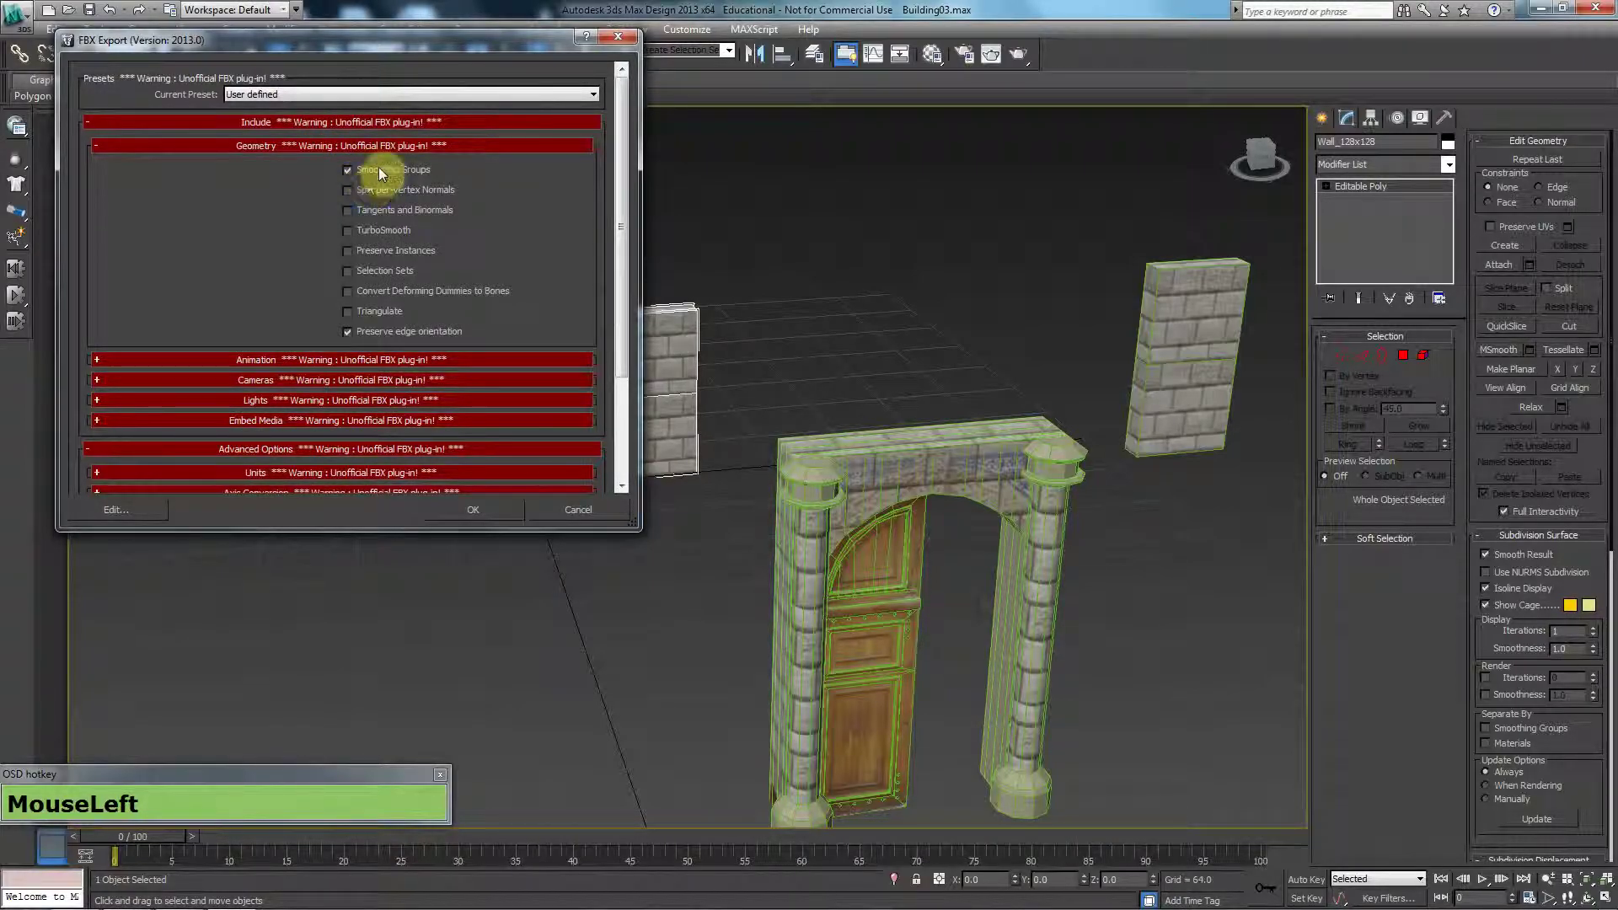
pyautogui.click(386, 145)
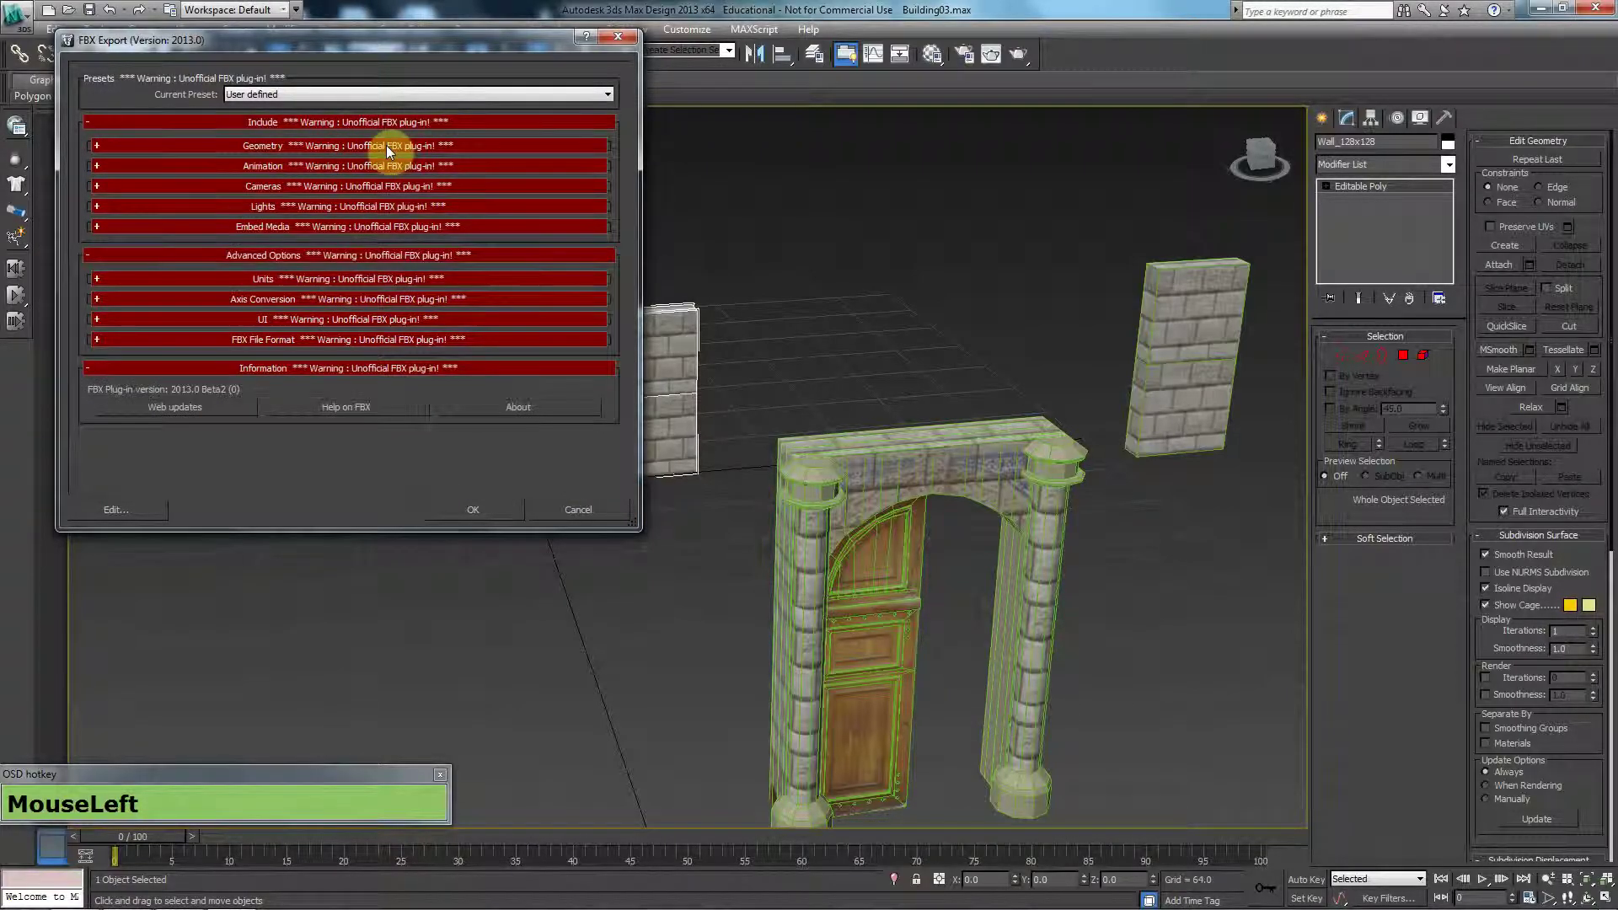
pyautogui.click(256, 342)
pyautogui.click(283, 341)
pyautogui.click(263, 227)
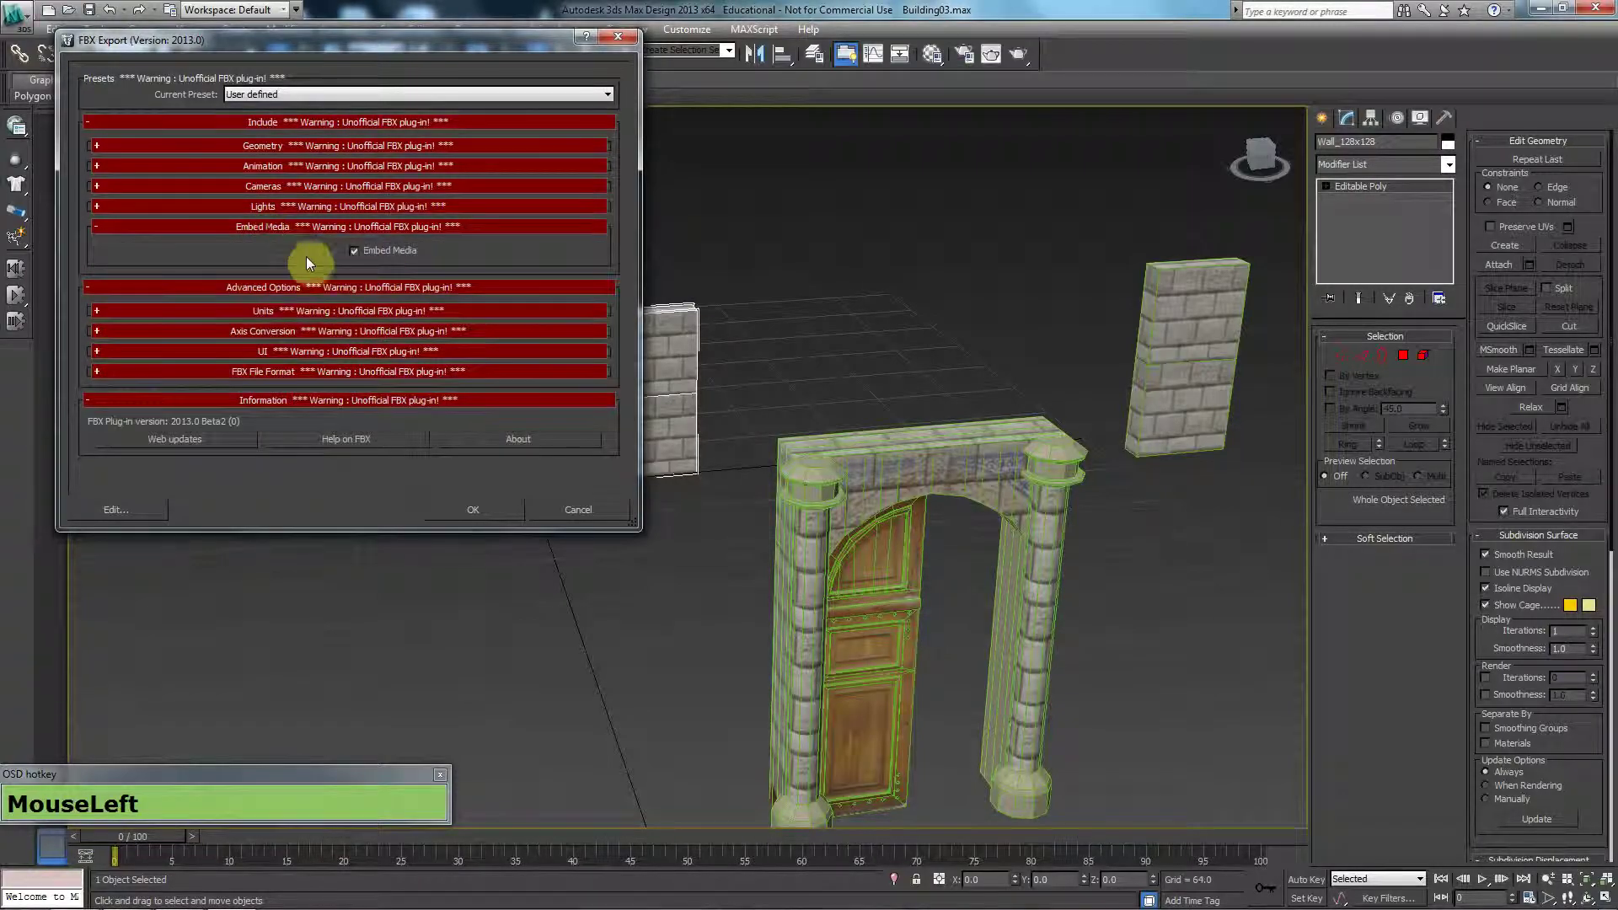
pyautogui.click(368, 230)
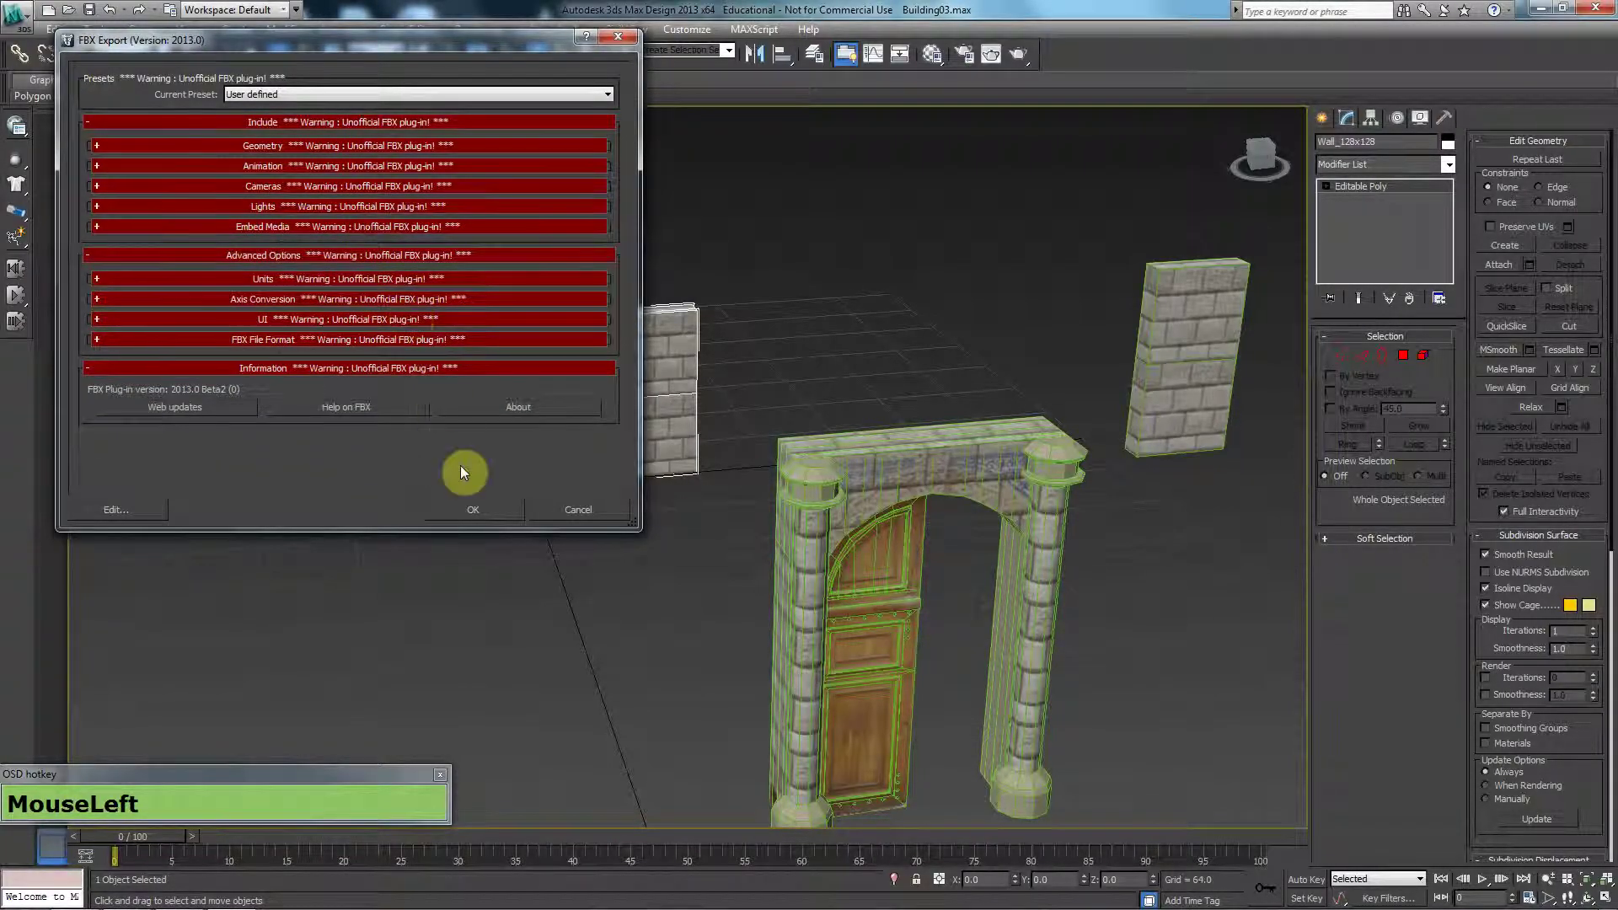
pyautogui.click(465, 510)
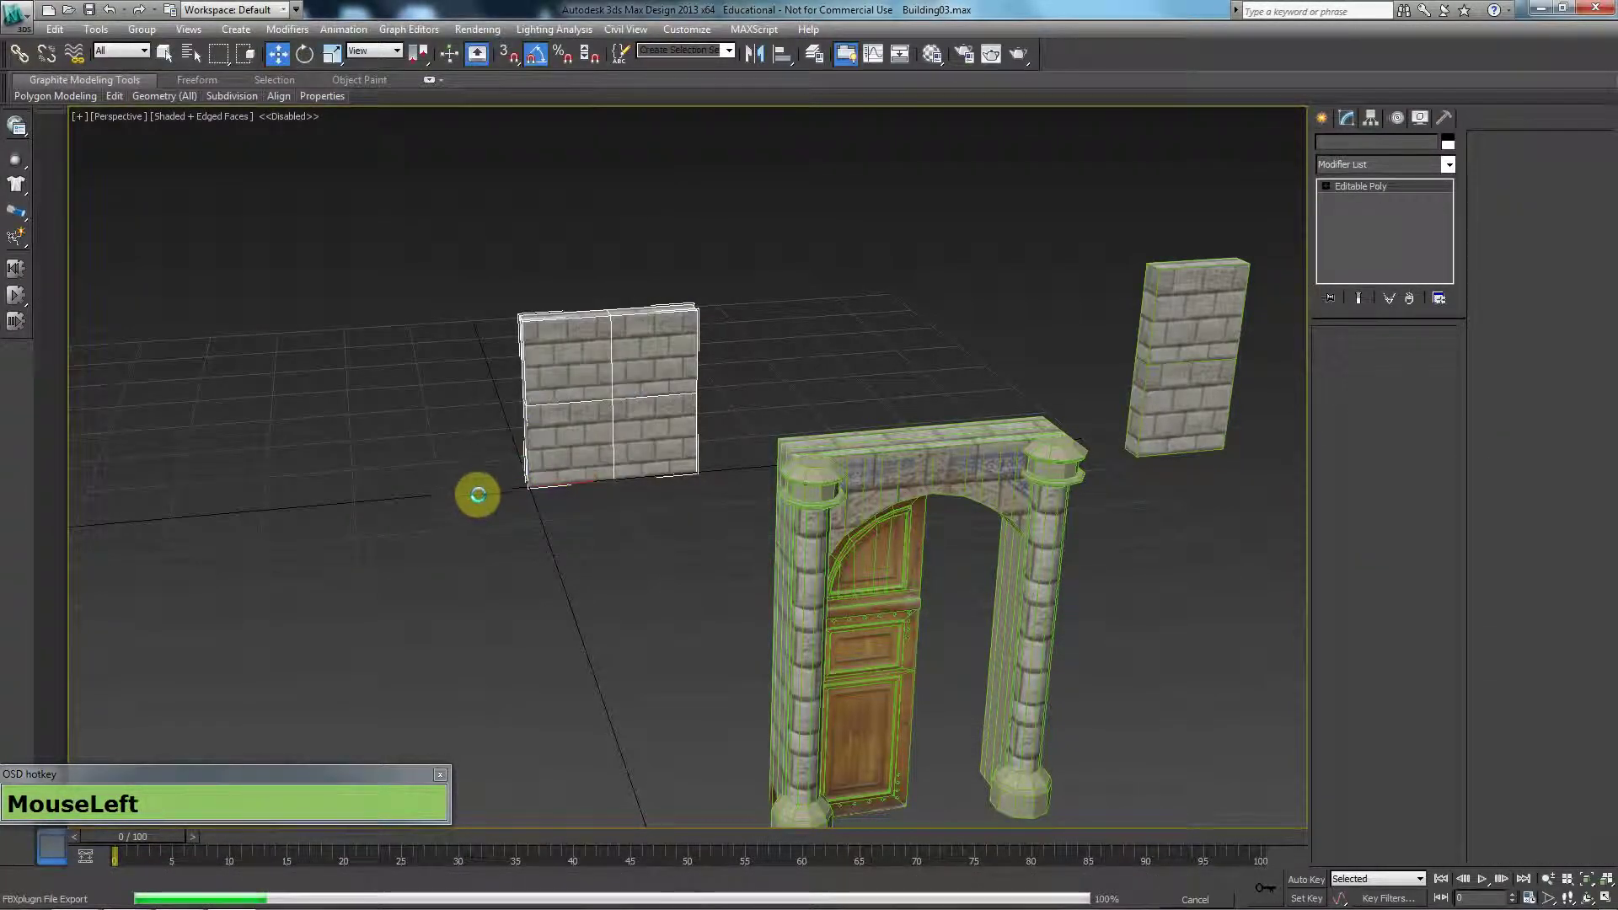
# Move the full wall away from the origin along X to about 655, beyond the half wall
pyautogui.moveTo(614, 416); pyautogui.dragTo(589, 408, button='middle')
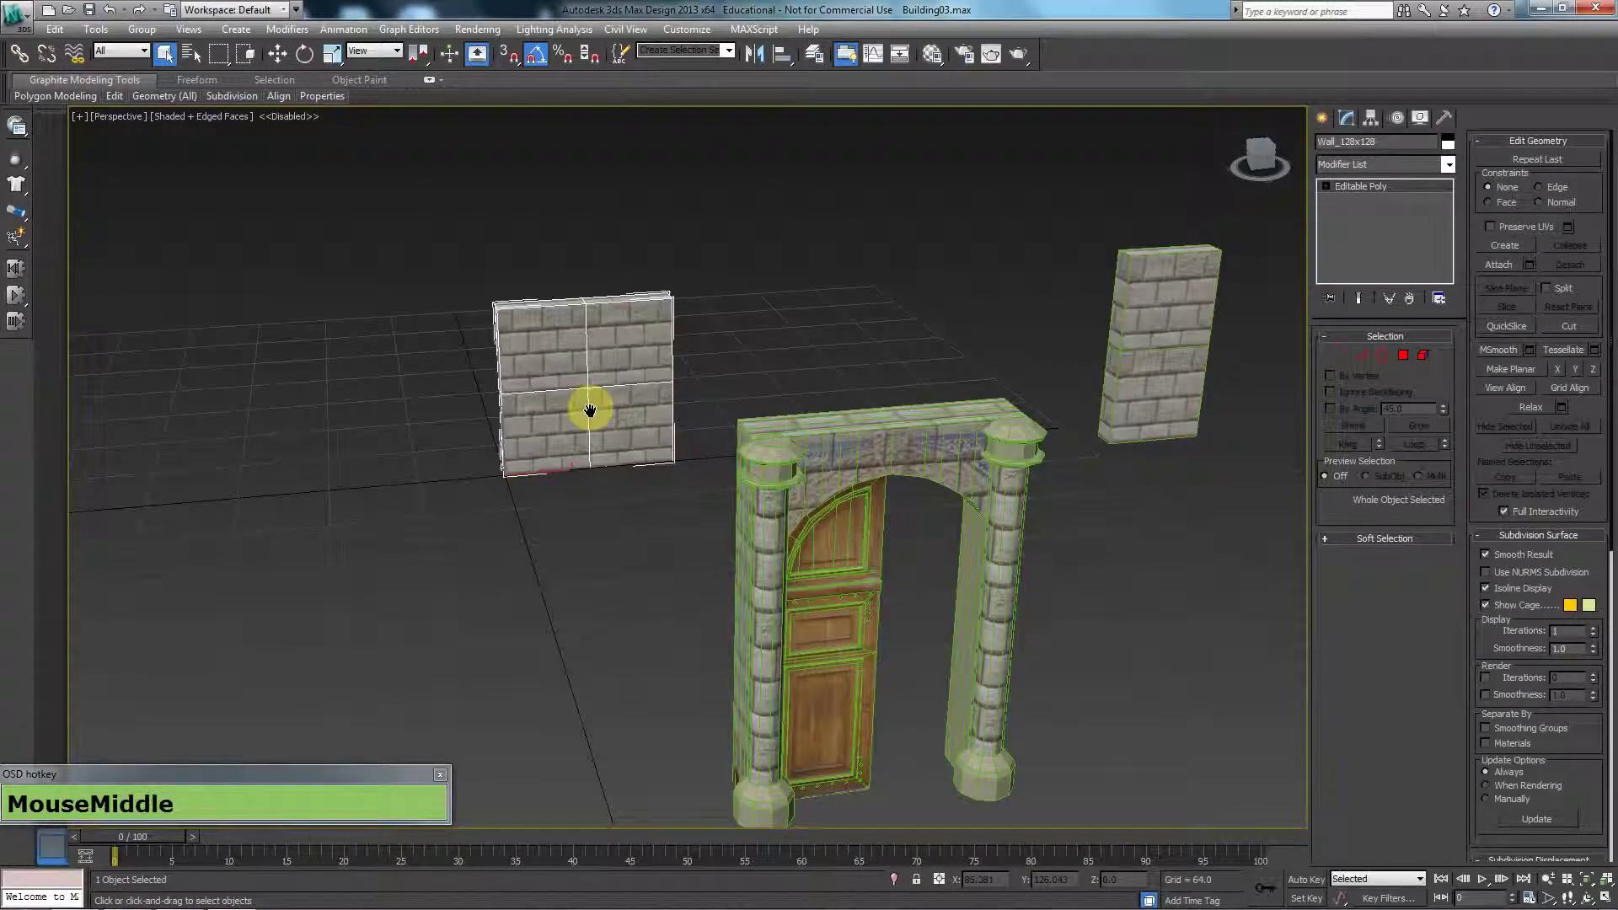
pyautogui.click(570, 393)
pyautogui.press('w')
pyautogui.moveTo(541, 464); pyautogui.dragTo(1320, 427)
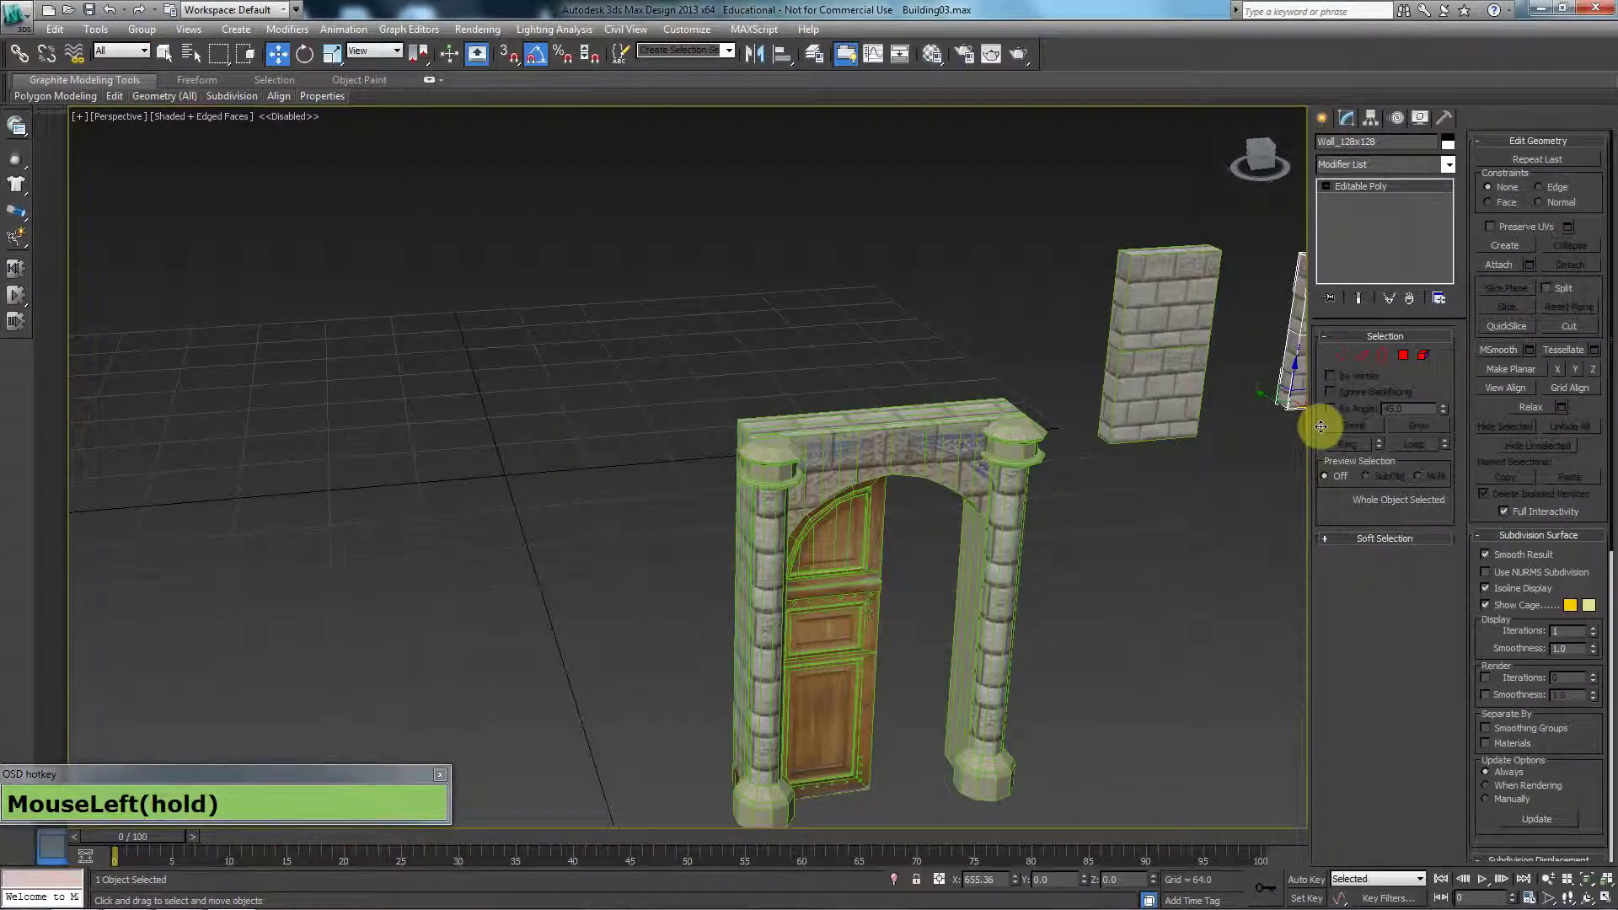
# Place the half wall Wall_128x64 at the world origin by setting its X, Y and Z position to 0
pyautogui.click(1159, 402)
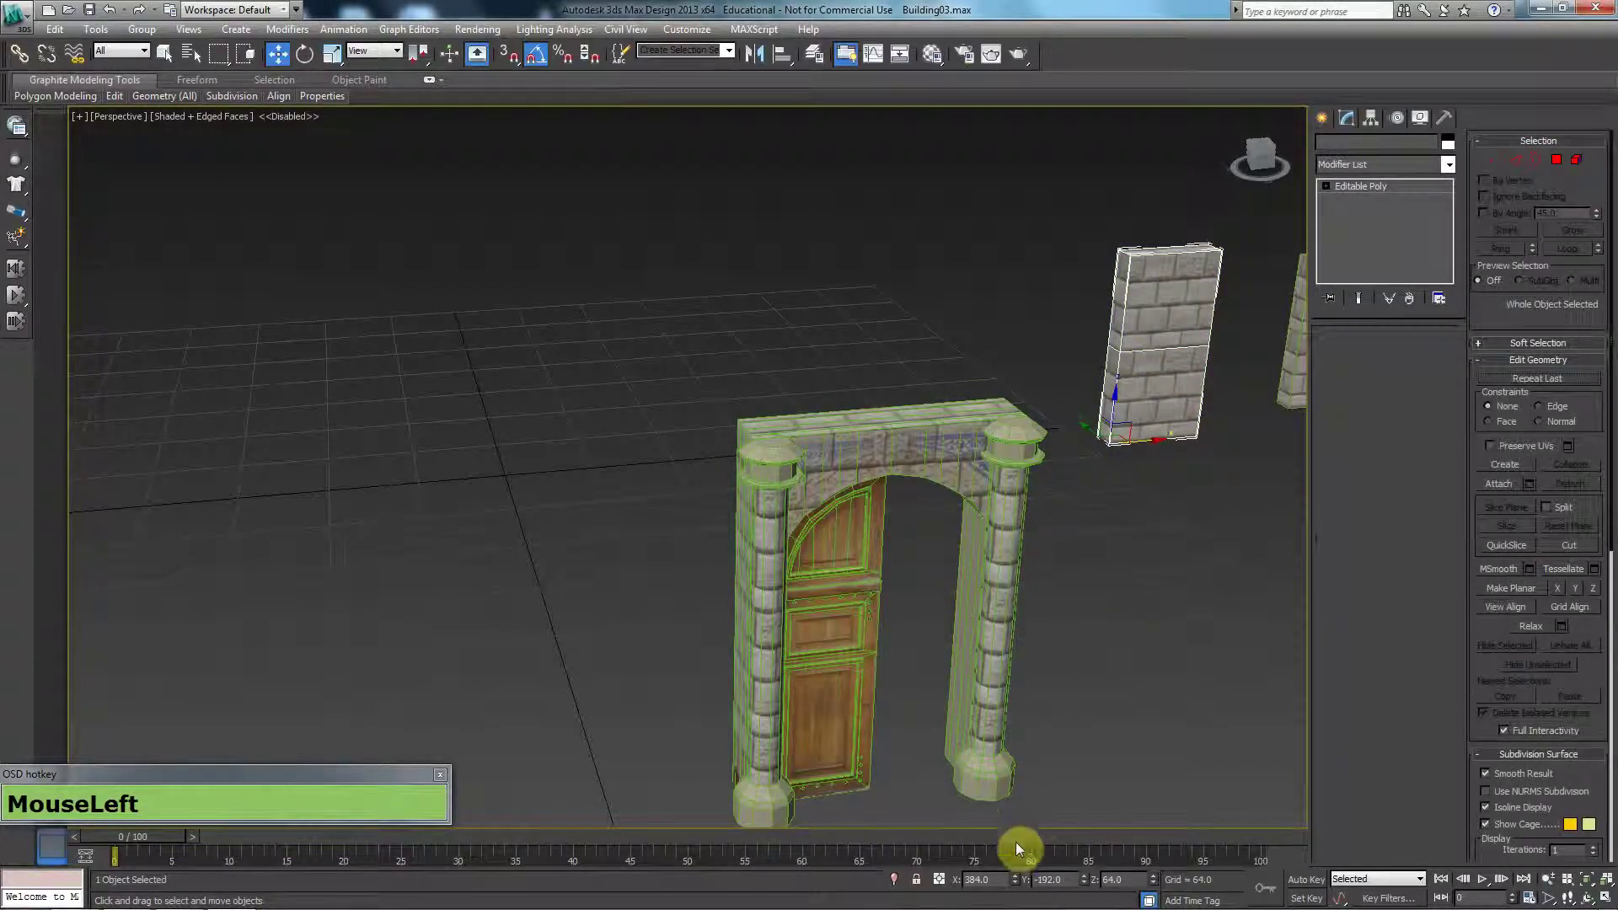
pyautogui.rightClick(1014, 878)
pyautogui.rightClick(1083, 879)
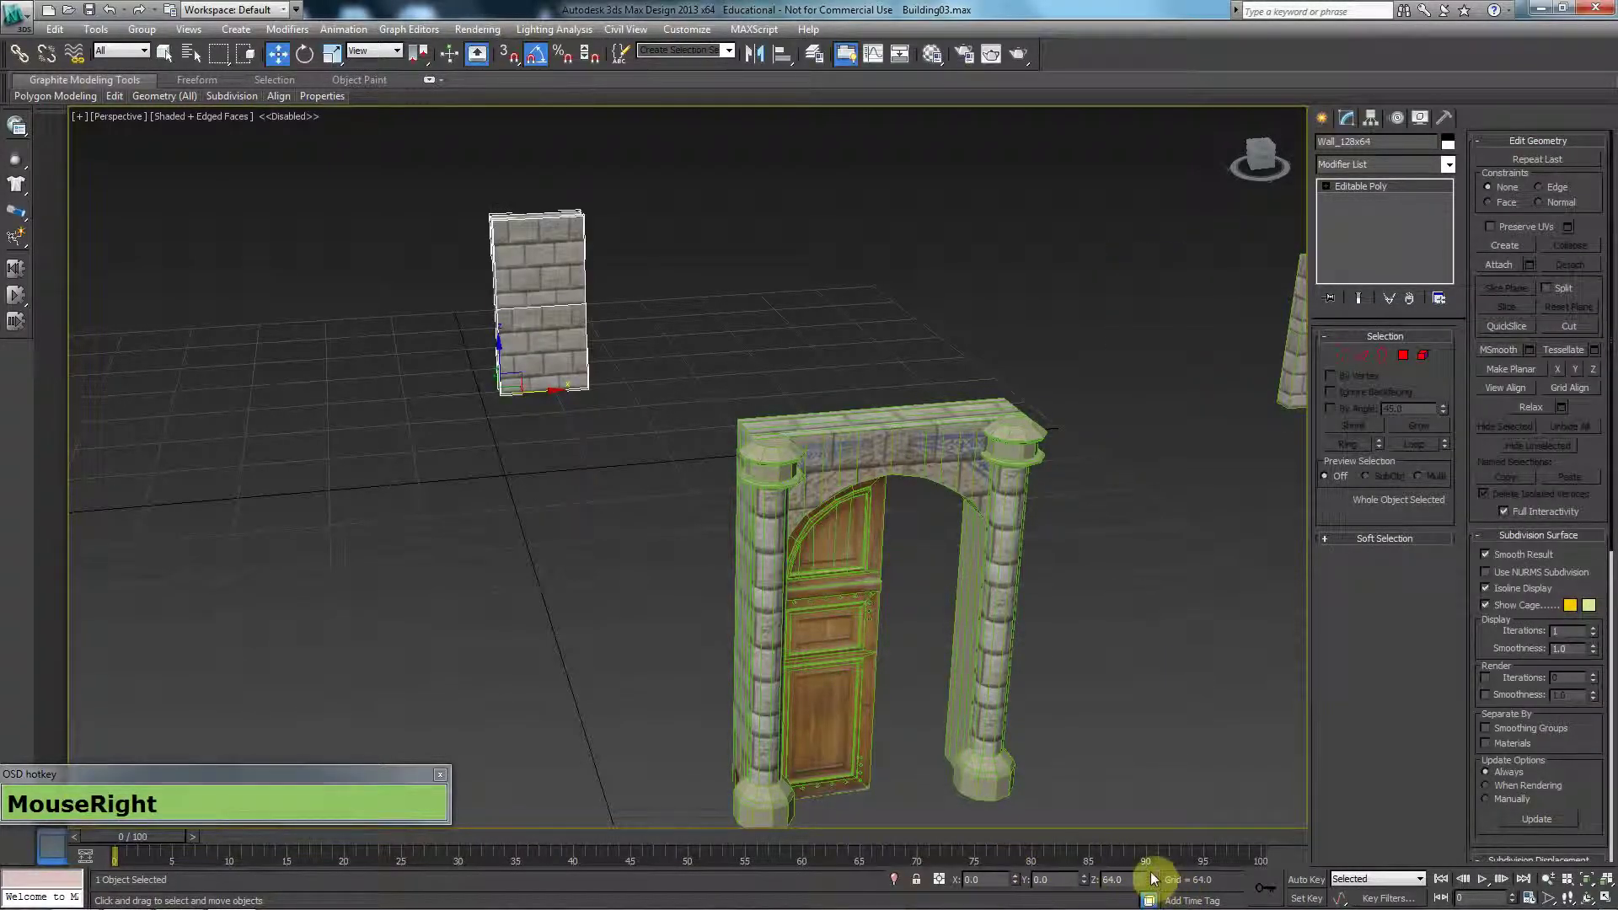
pyautogui.rightClick(1153, 878)
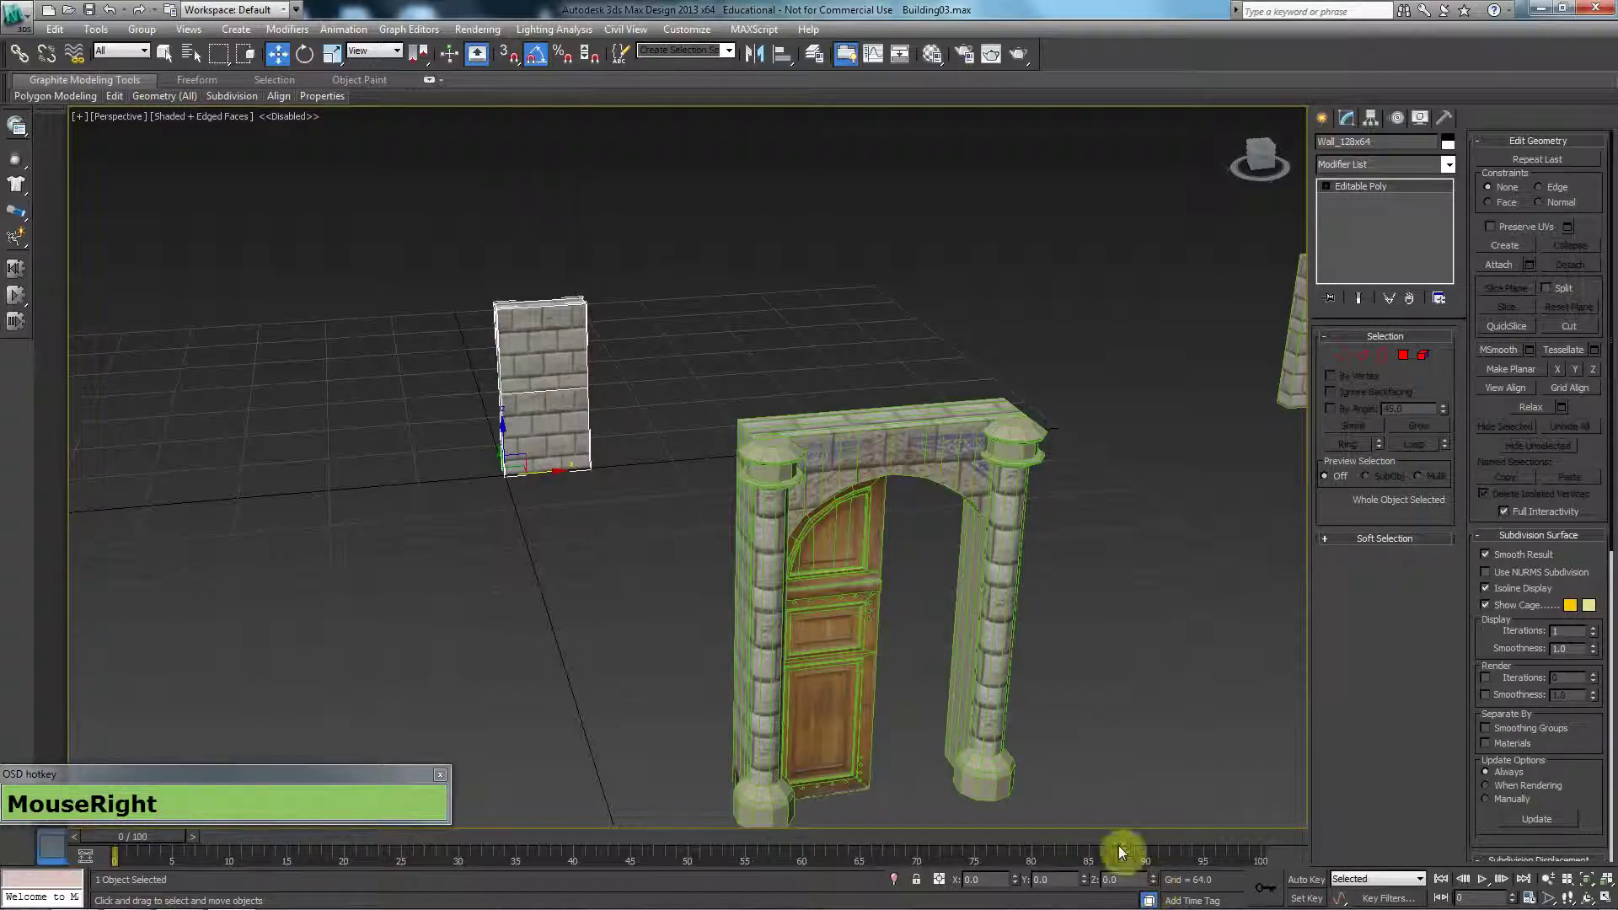
pyautogui.click(15, 13)
pyautogui.click(47, 281)
pyautogui.press('Escape')
# Export only the selected half wall as Wall_128x64.FBX in the Mansion folder, keeping the existing FBX options
pyautogui.click(15, 12)
pyautogui.moveTo(49, 284)
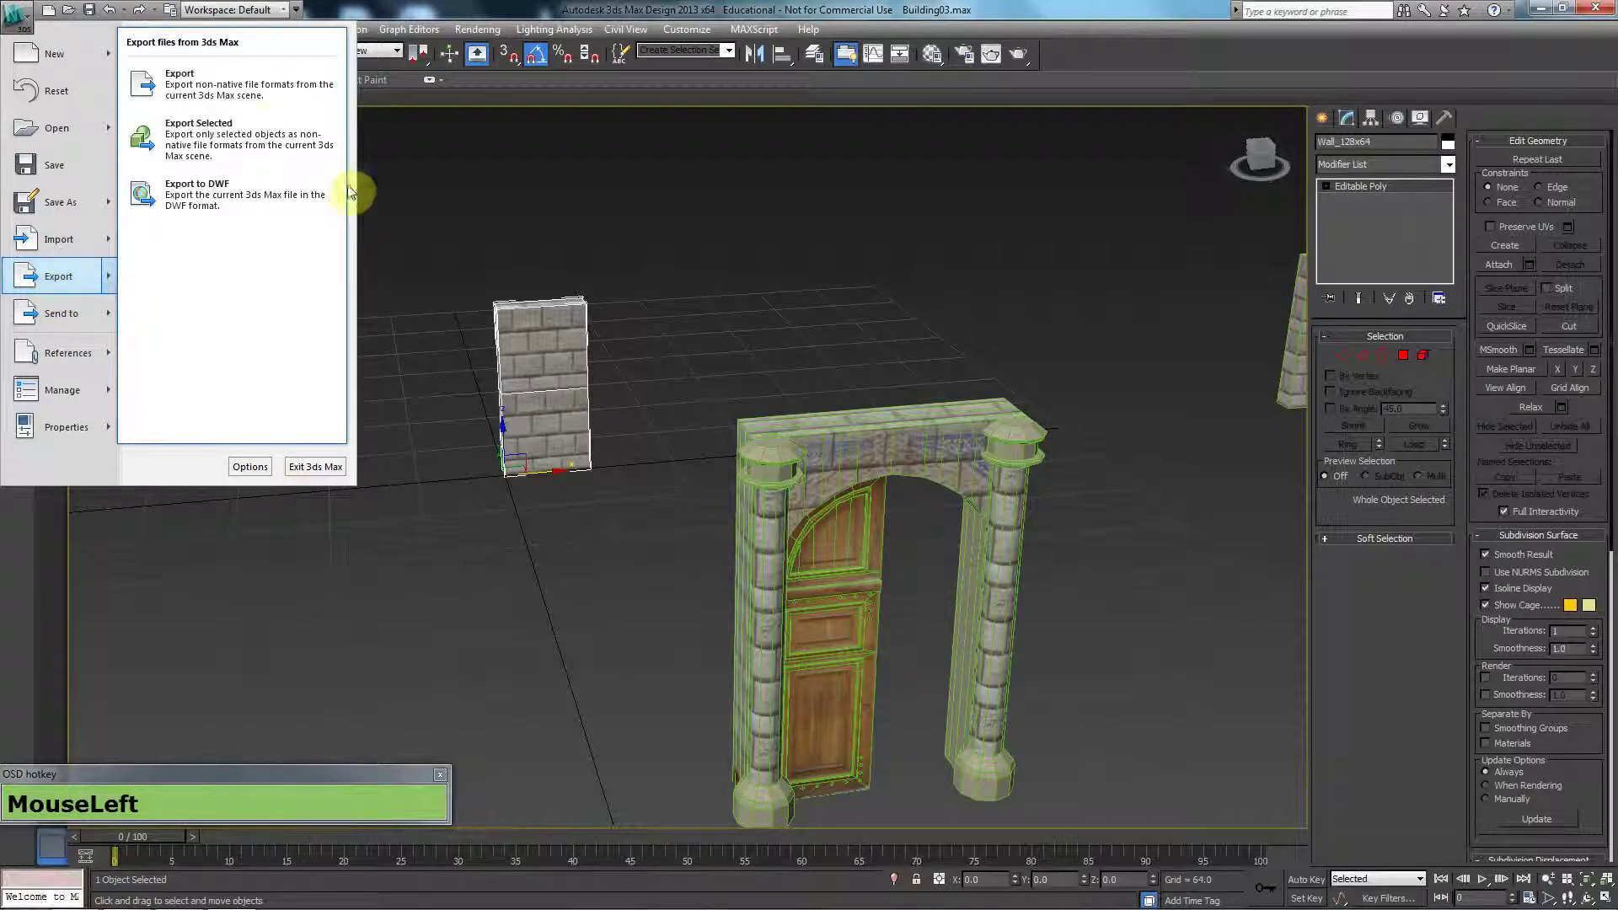
pyautogui.click(245, 128)
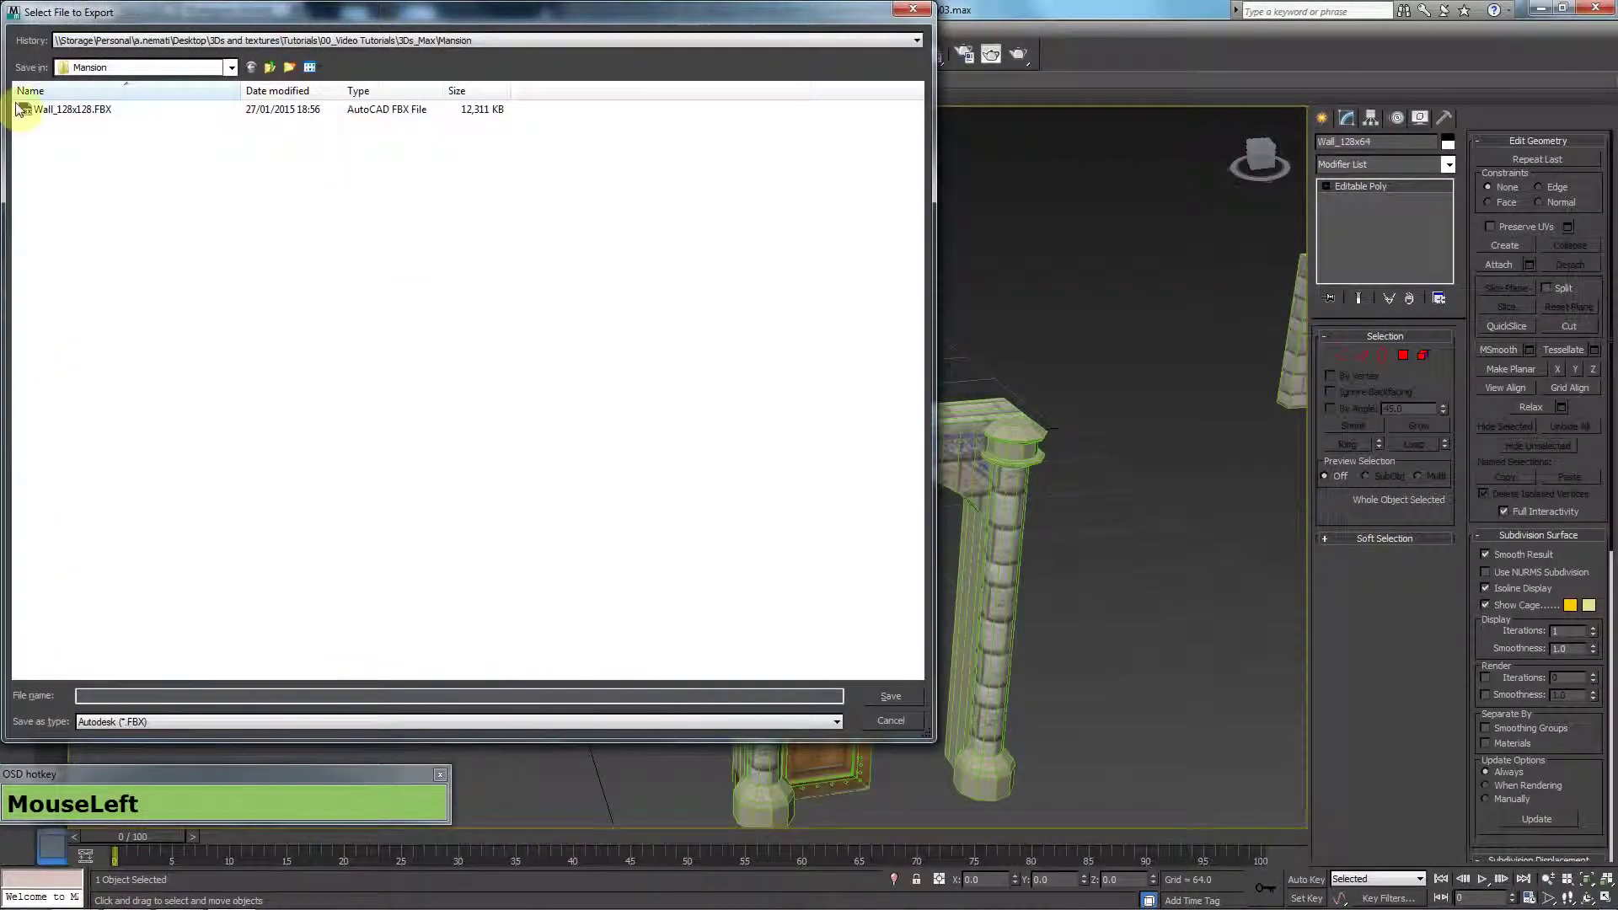
pyautogui.click(18, 109)
pyautogui.click(135, 696)
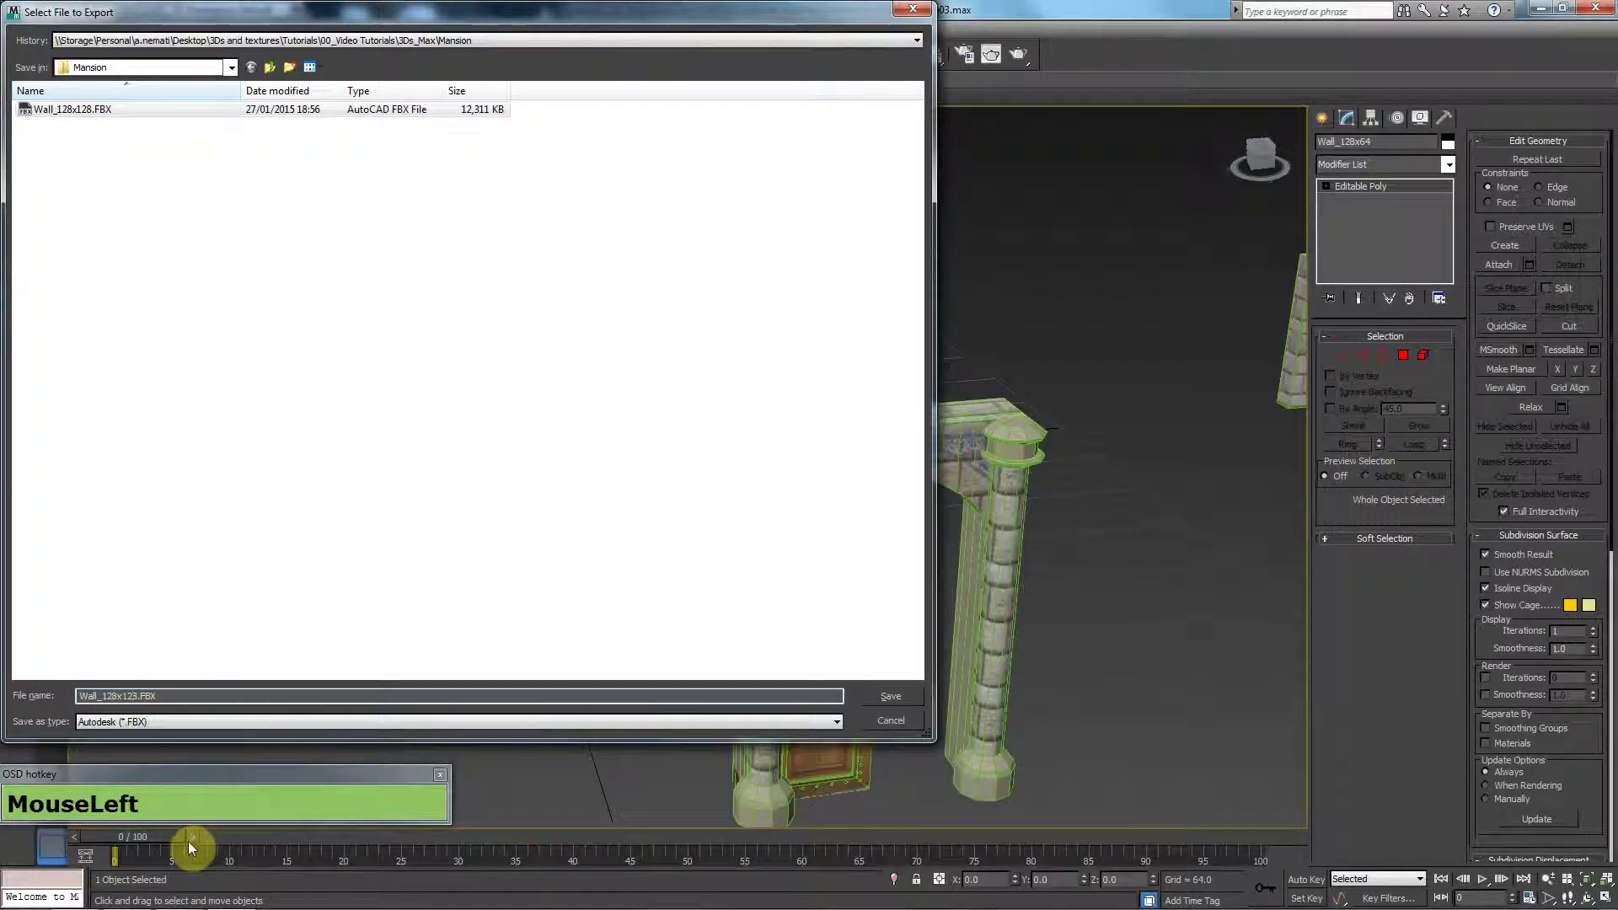
pyautogui.press('Delete')
pyautogui.press('BackSpace')
pyautogui.press('BackSpace')
pyautogui.write('64')
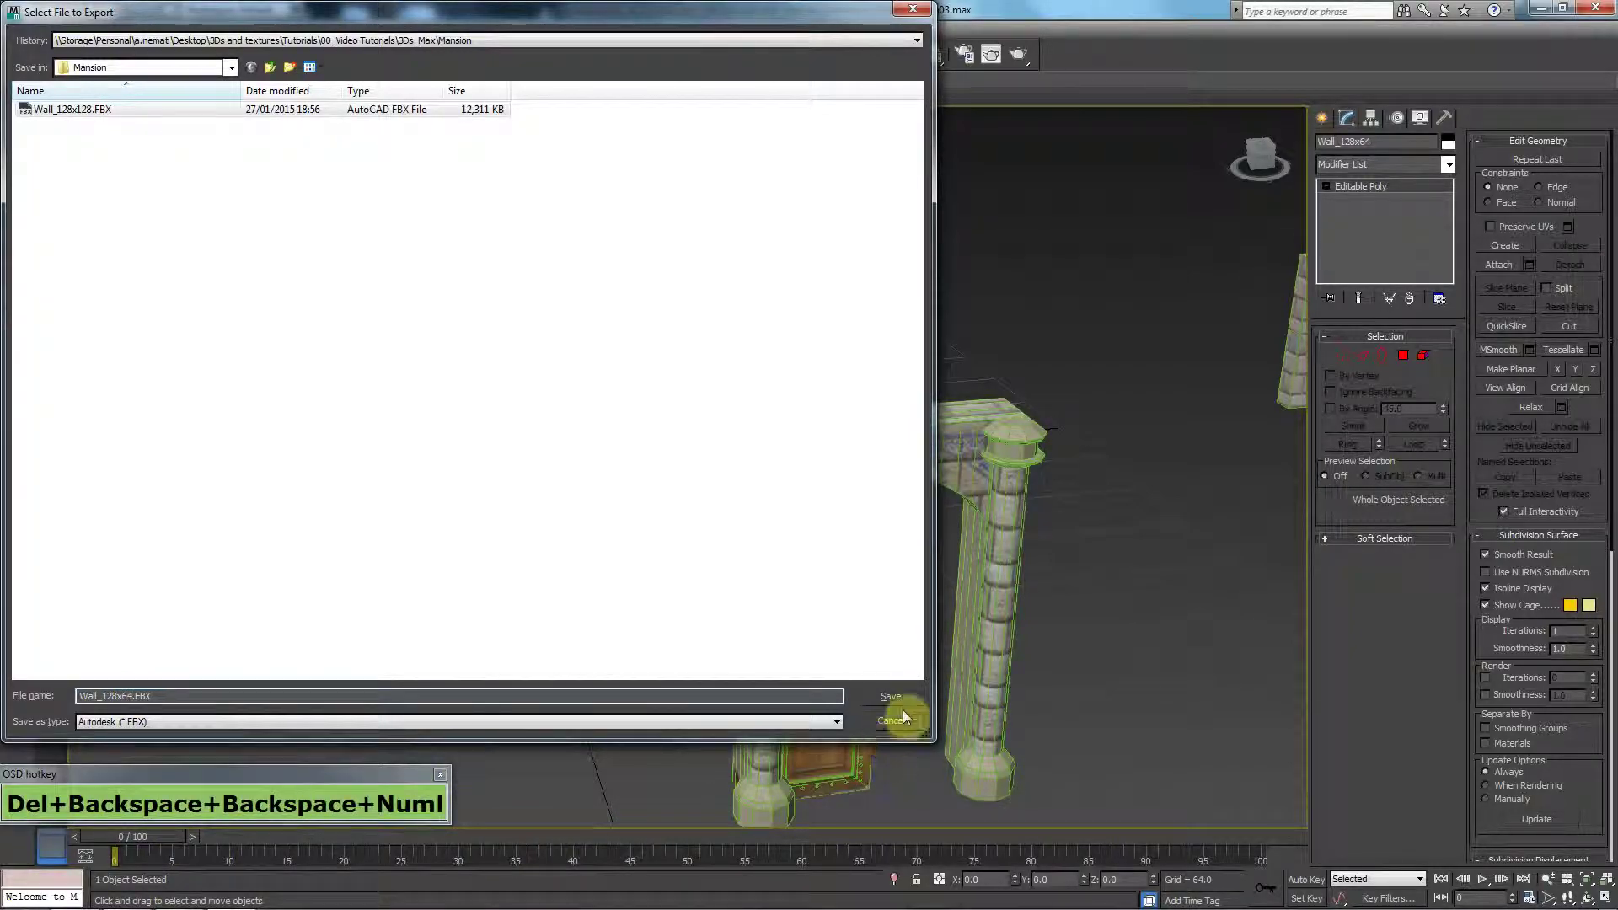
pyautogui.click(895, 697)
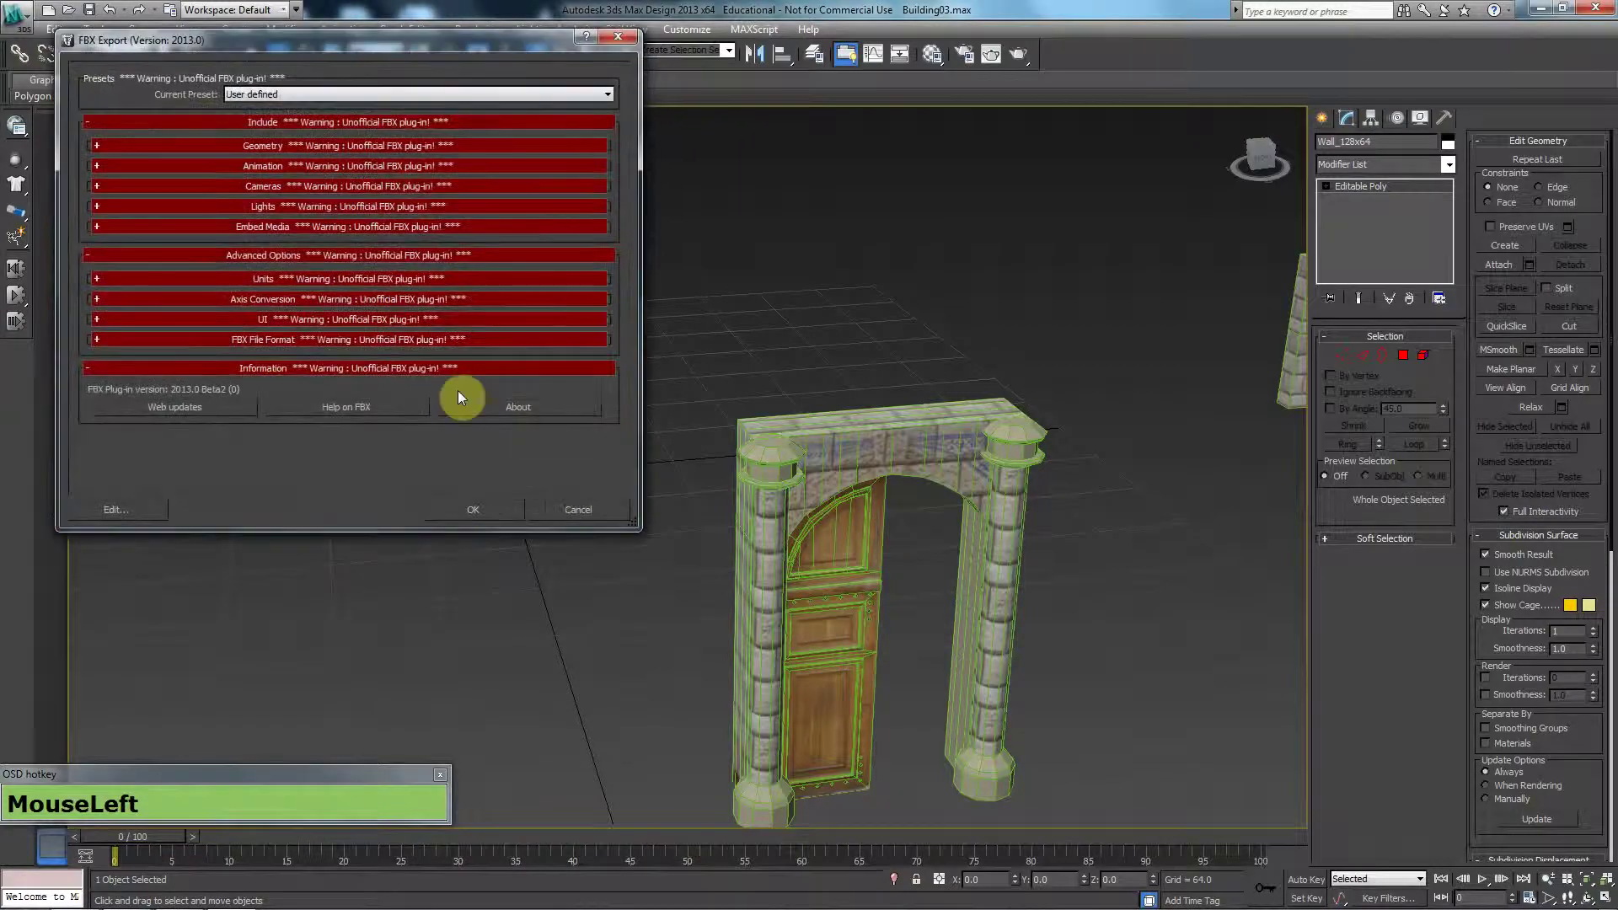
pyautogui.click(477, 511)
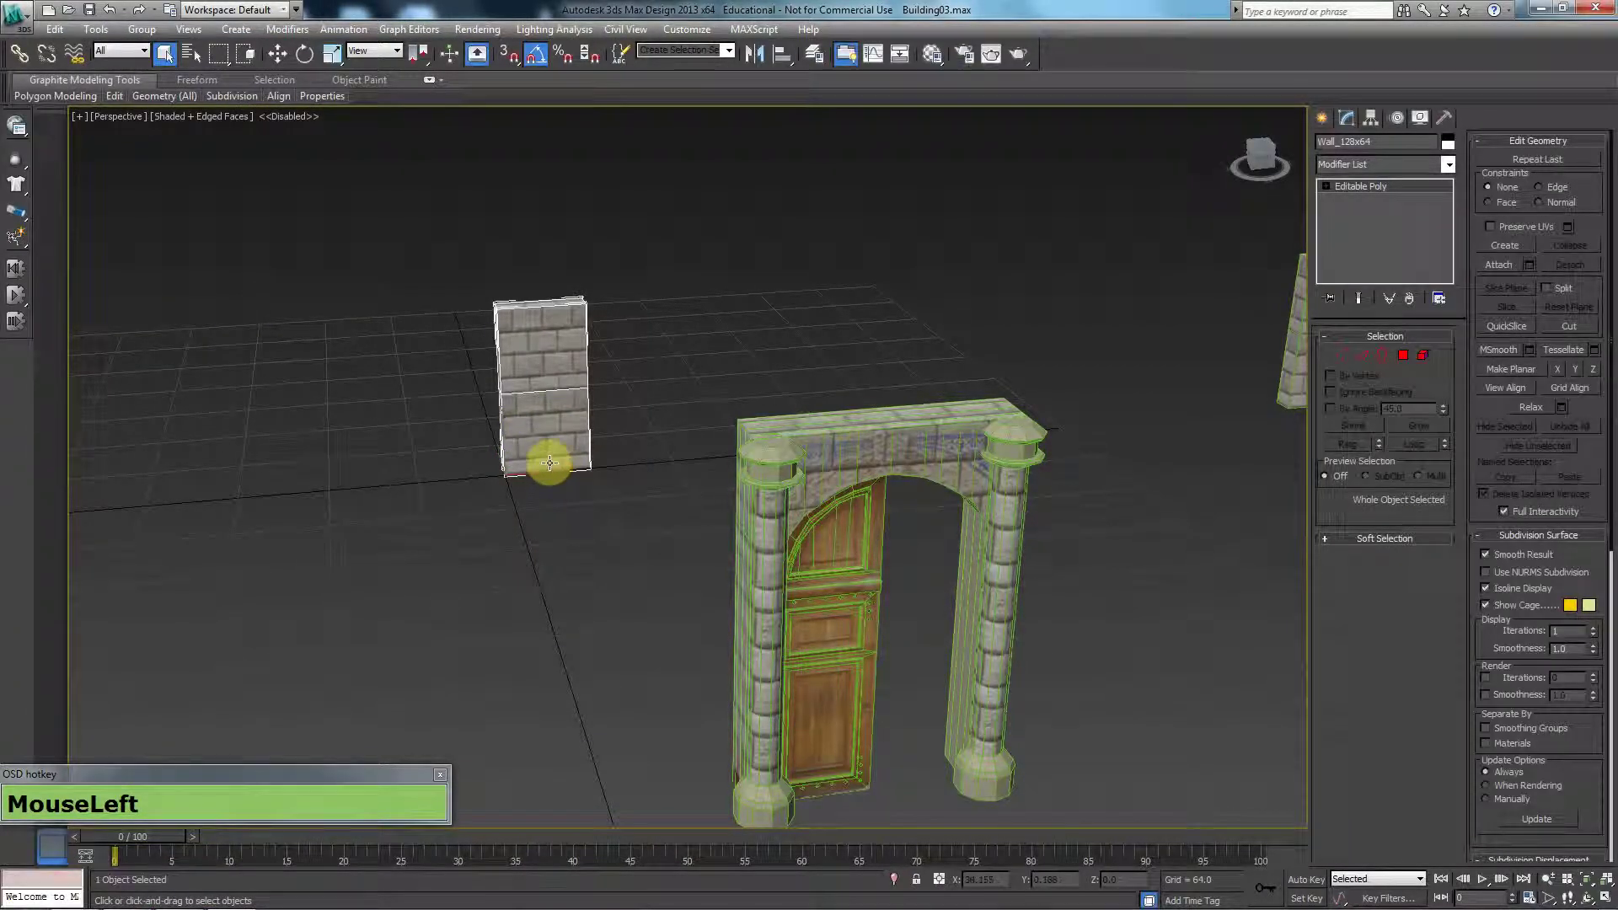
# Move the half wall aside along X, and place the main door frame at the origin with X and Y set to 0
pyautogui.press('w')
pyautogui.moveTo(549, 463); pyautogui.dragTo(1293, 401)
pyautogui.click(931, 537)
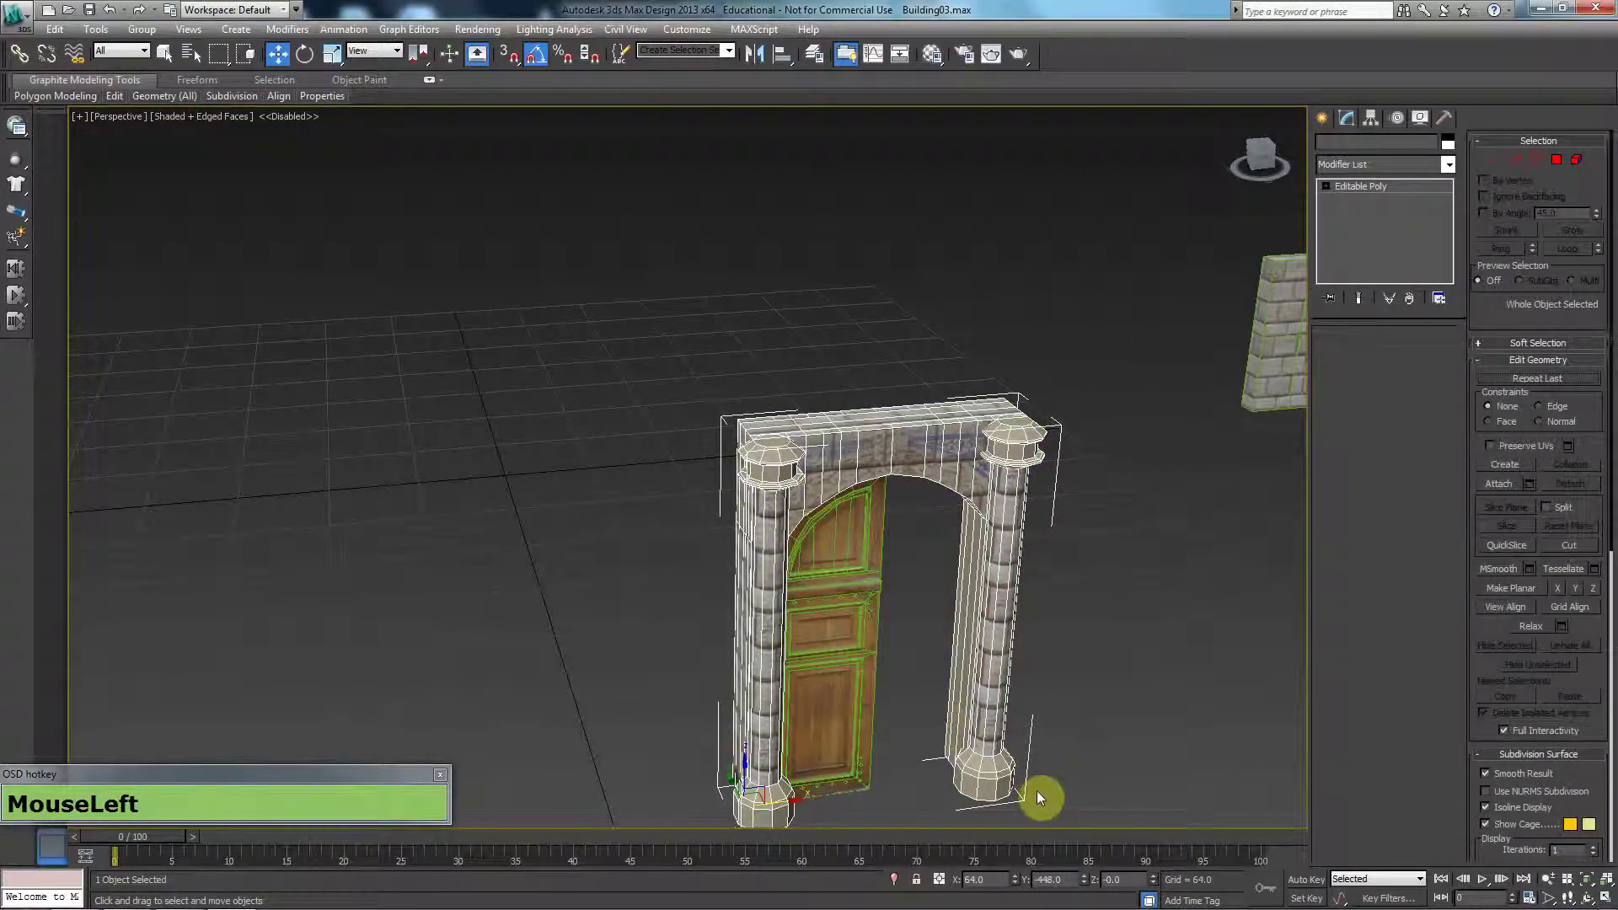
pyautogui.rightClick(1015, 880)
pyautogui.rightClick(1084, 880)
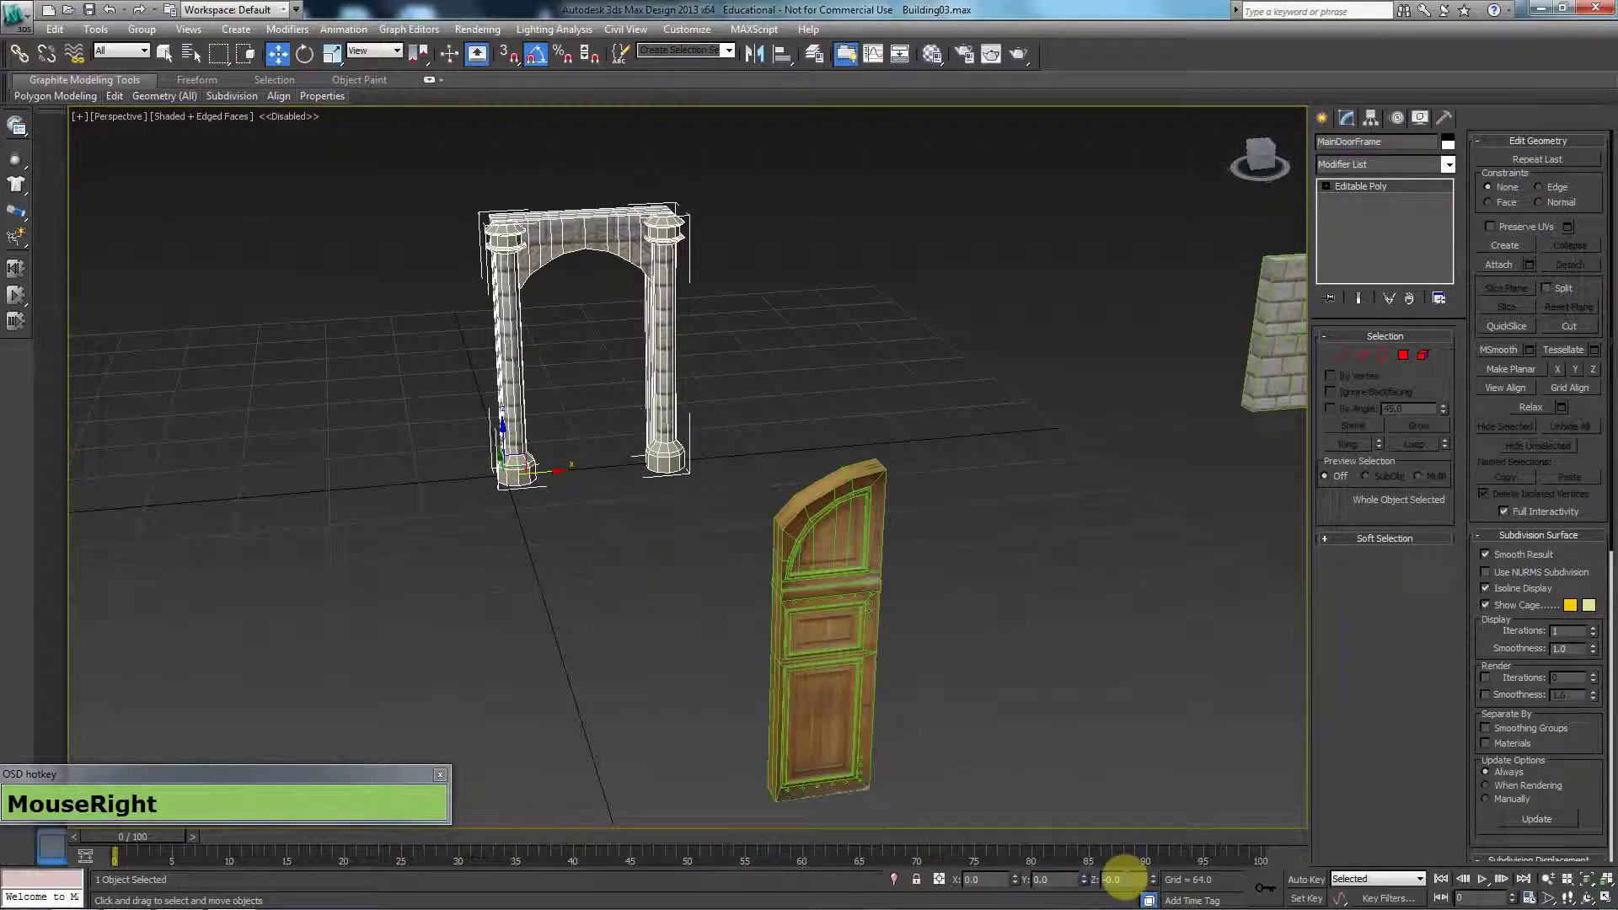
# Export only the selected door frame as an FBX file named MainDoorFrame in the Mansion folder, keeping the existing FBX options
pyautogui.click(16, 13)
pyautogui.moveTo(74, 278)
pyautogui.click(206, 123)
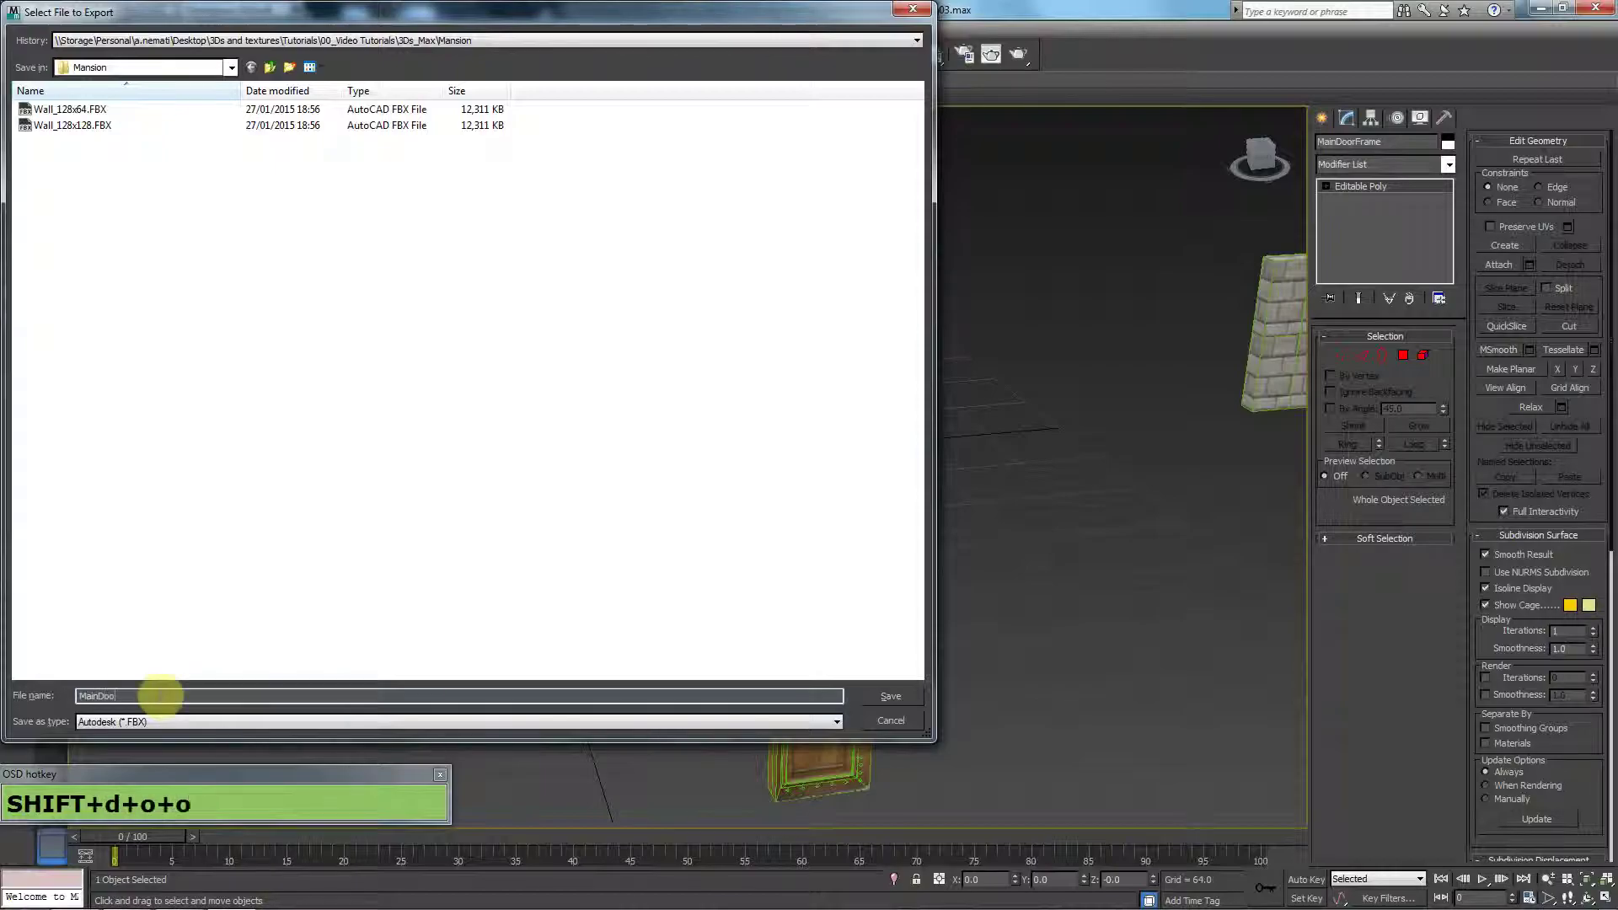
pyautogui.write('rFrame')
pyautogui.press('Return')
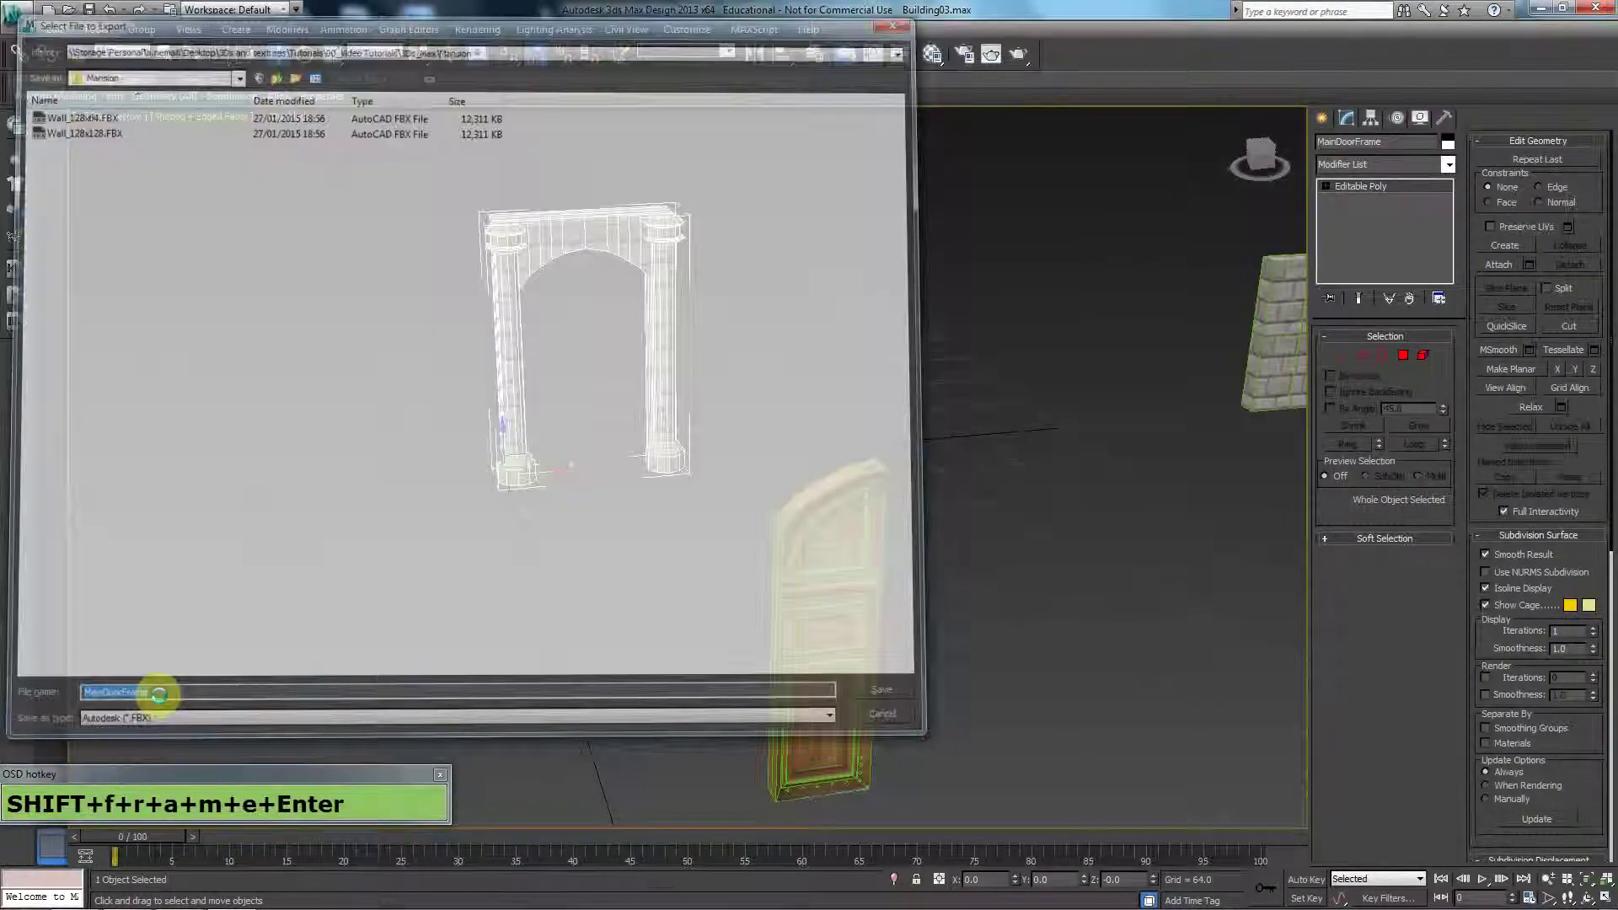
pyautogui.click(473, 510)
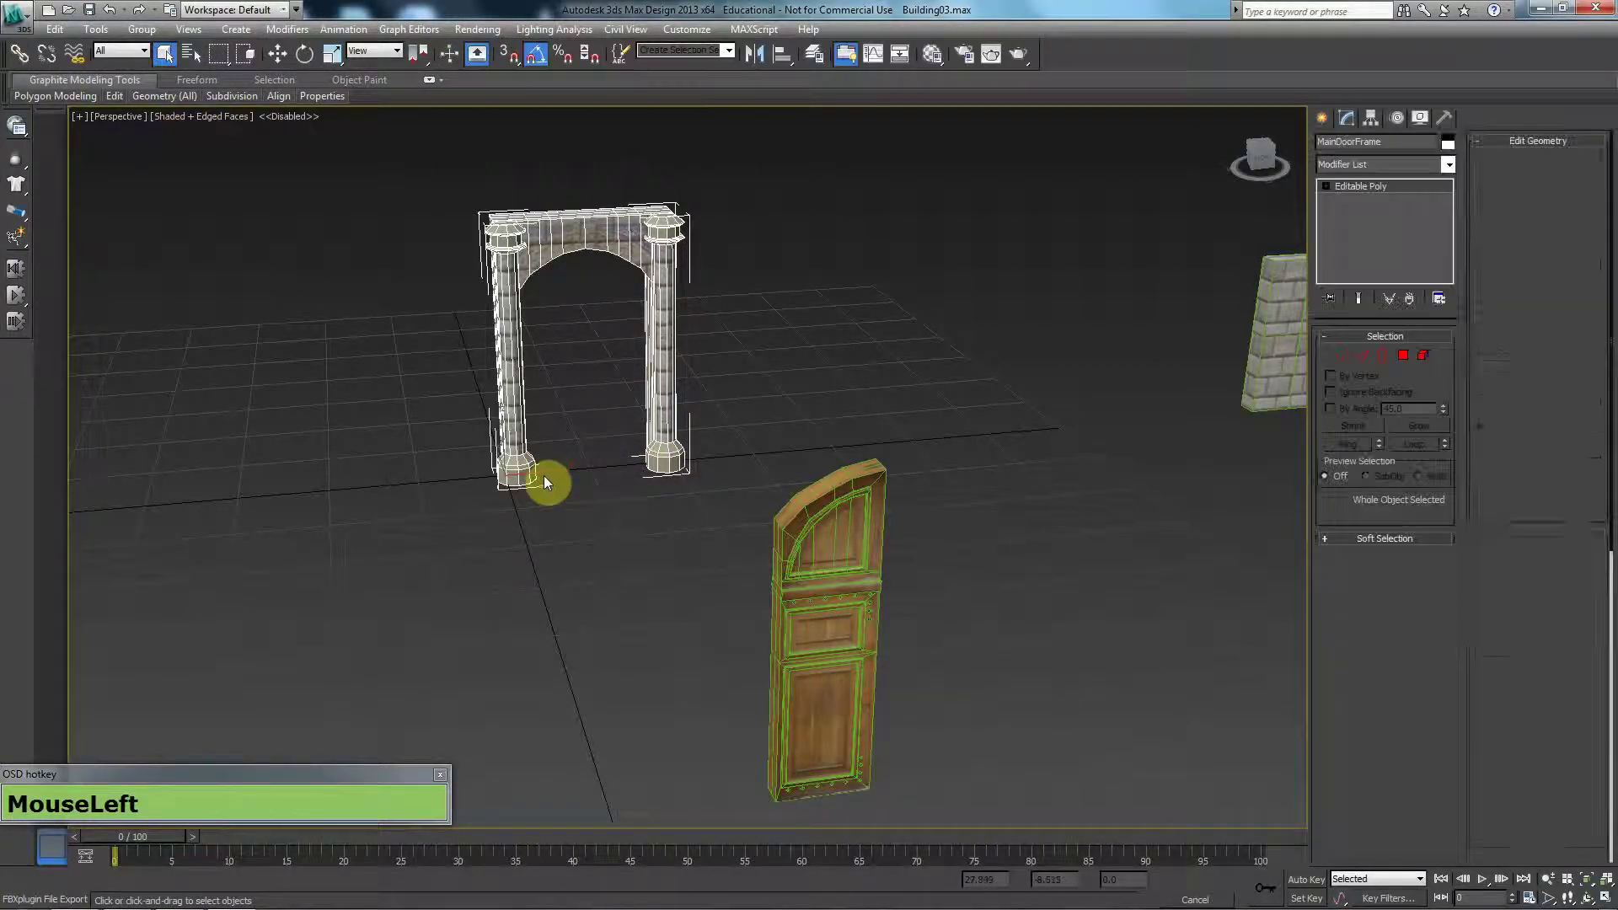
# Move the door frame away from the origin along X to about 634, beside the exported walls
pyautogui.press('w')
pyautogui.click(562, 472)
pyautogui.moveTo(562, 472); pyautogui.dragTo(1294, 443)
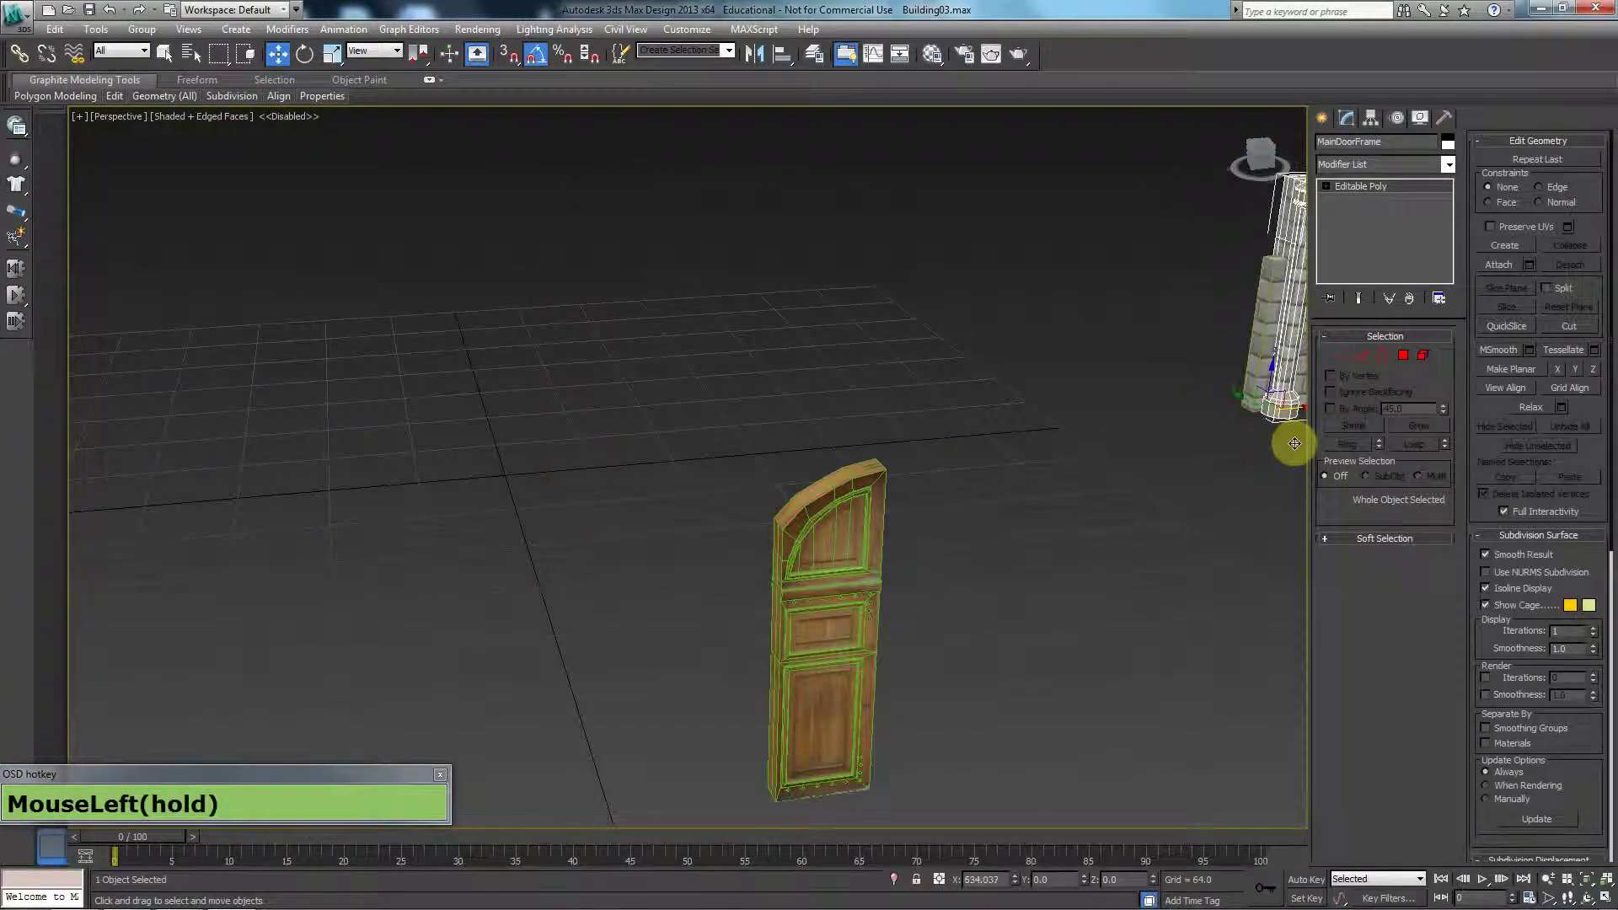
# Place the wooden door at the world origin by setting its X and Y position to 0
pyautogui.click(805, 663)
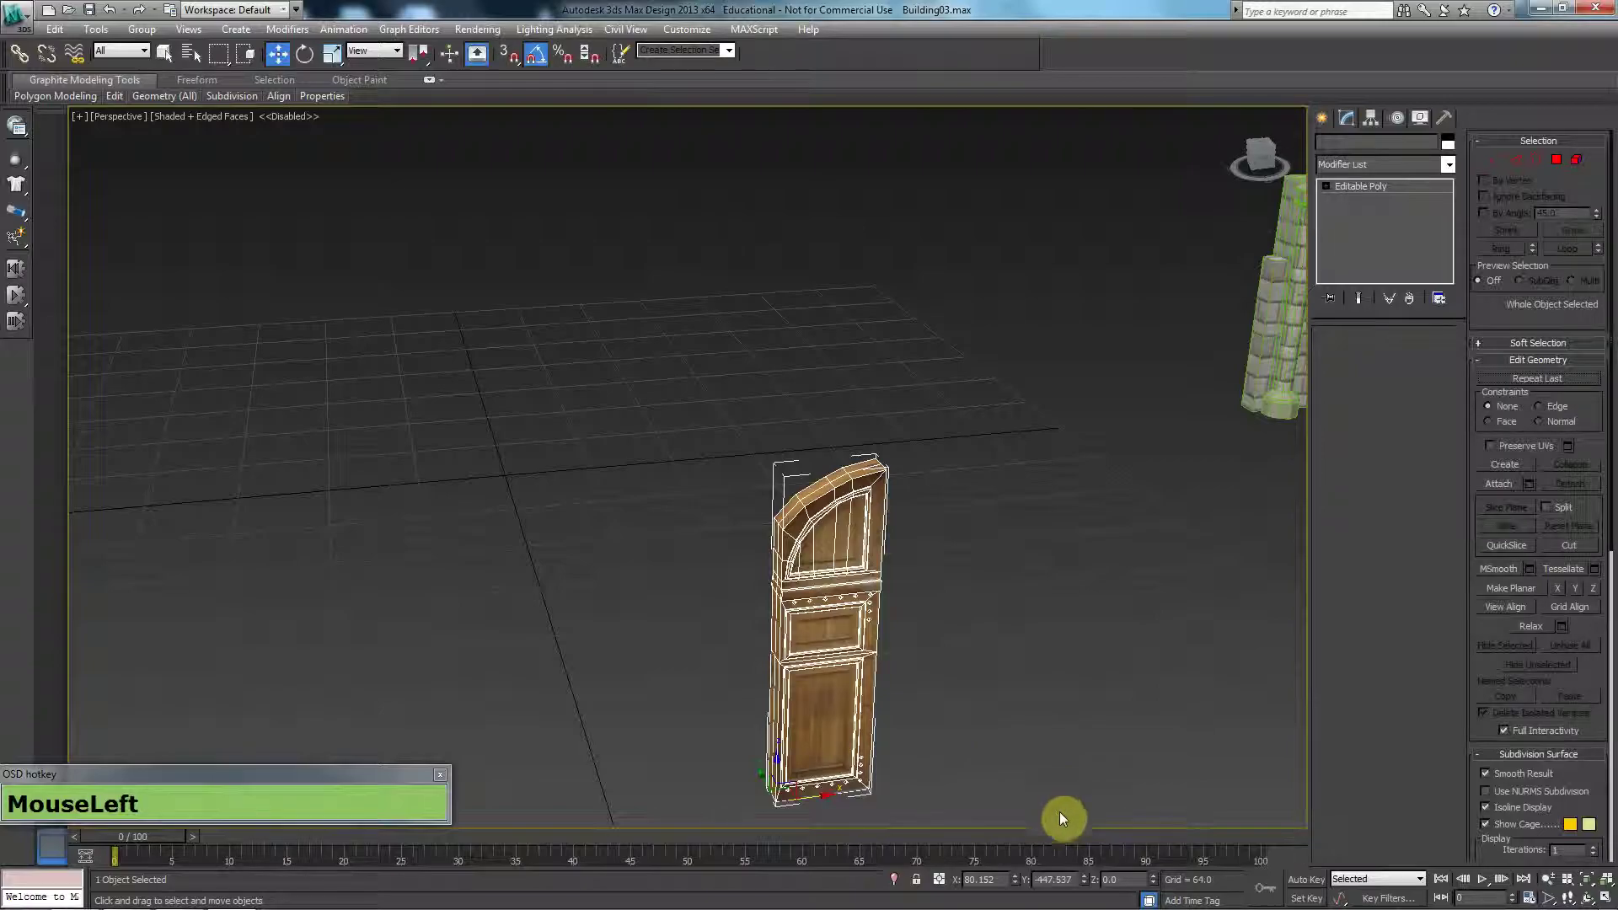
pyautogui.rightClick(1015, 878)
pyautogui.rightClick(1085, 879)
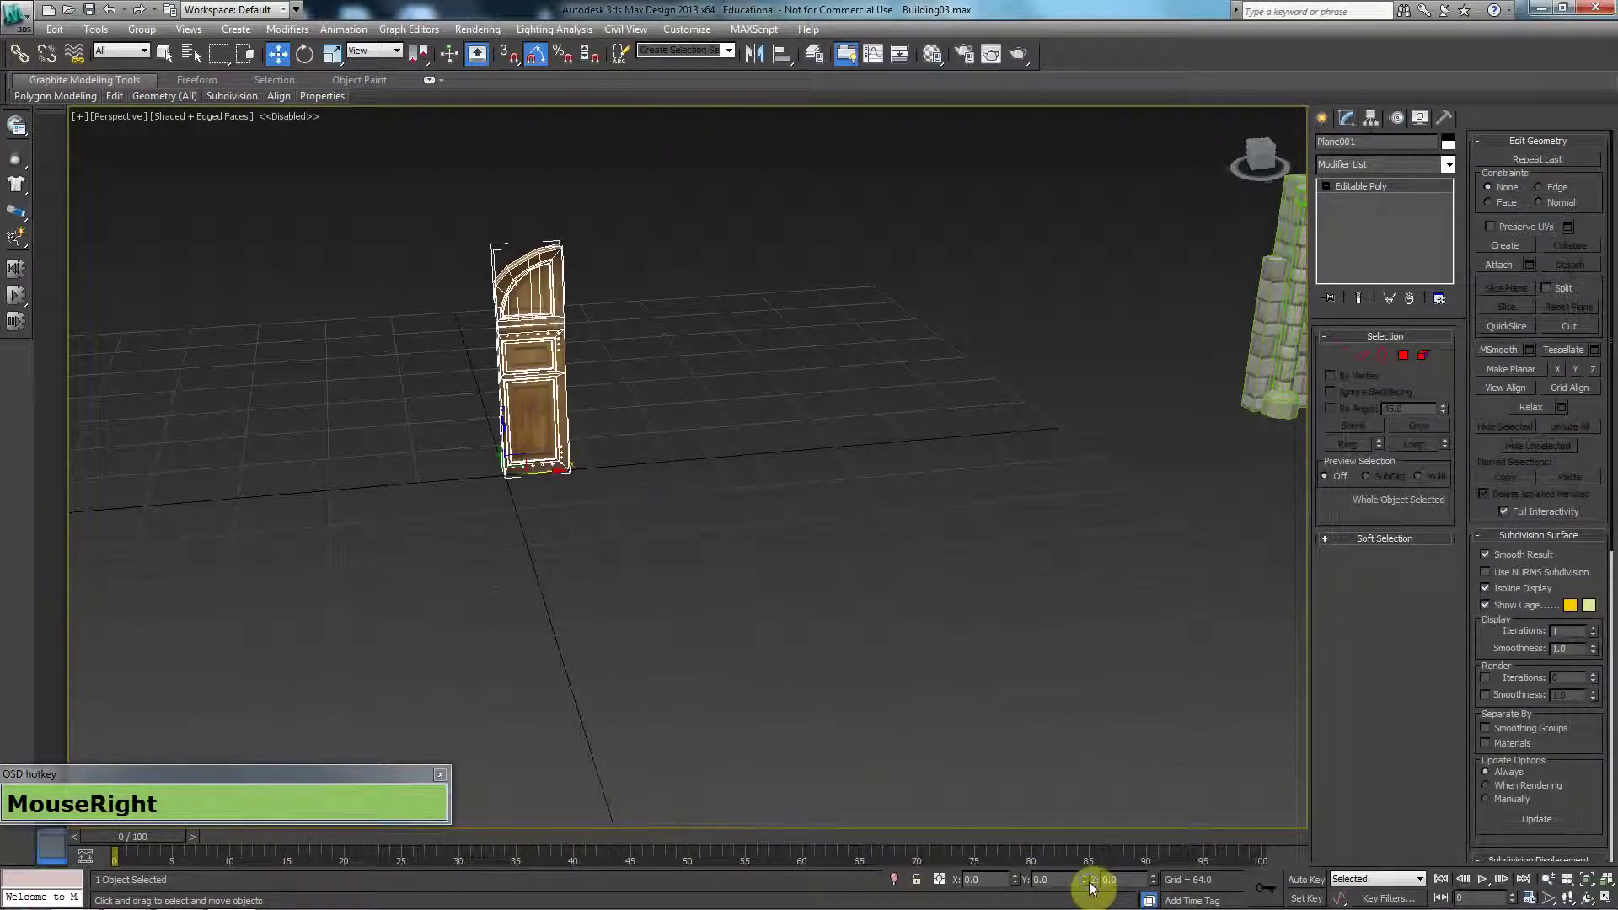
# Export only the selected wooden door as an FBX file named MainDoor in the Mansion folder, keeping the existing FBX options
pyautogui.click(15, 15)
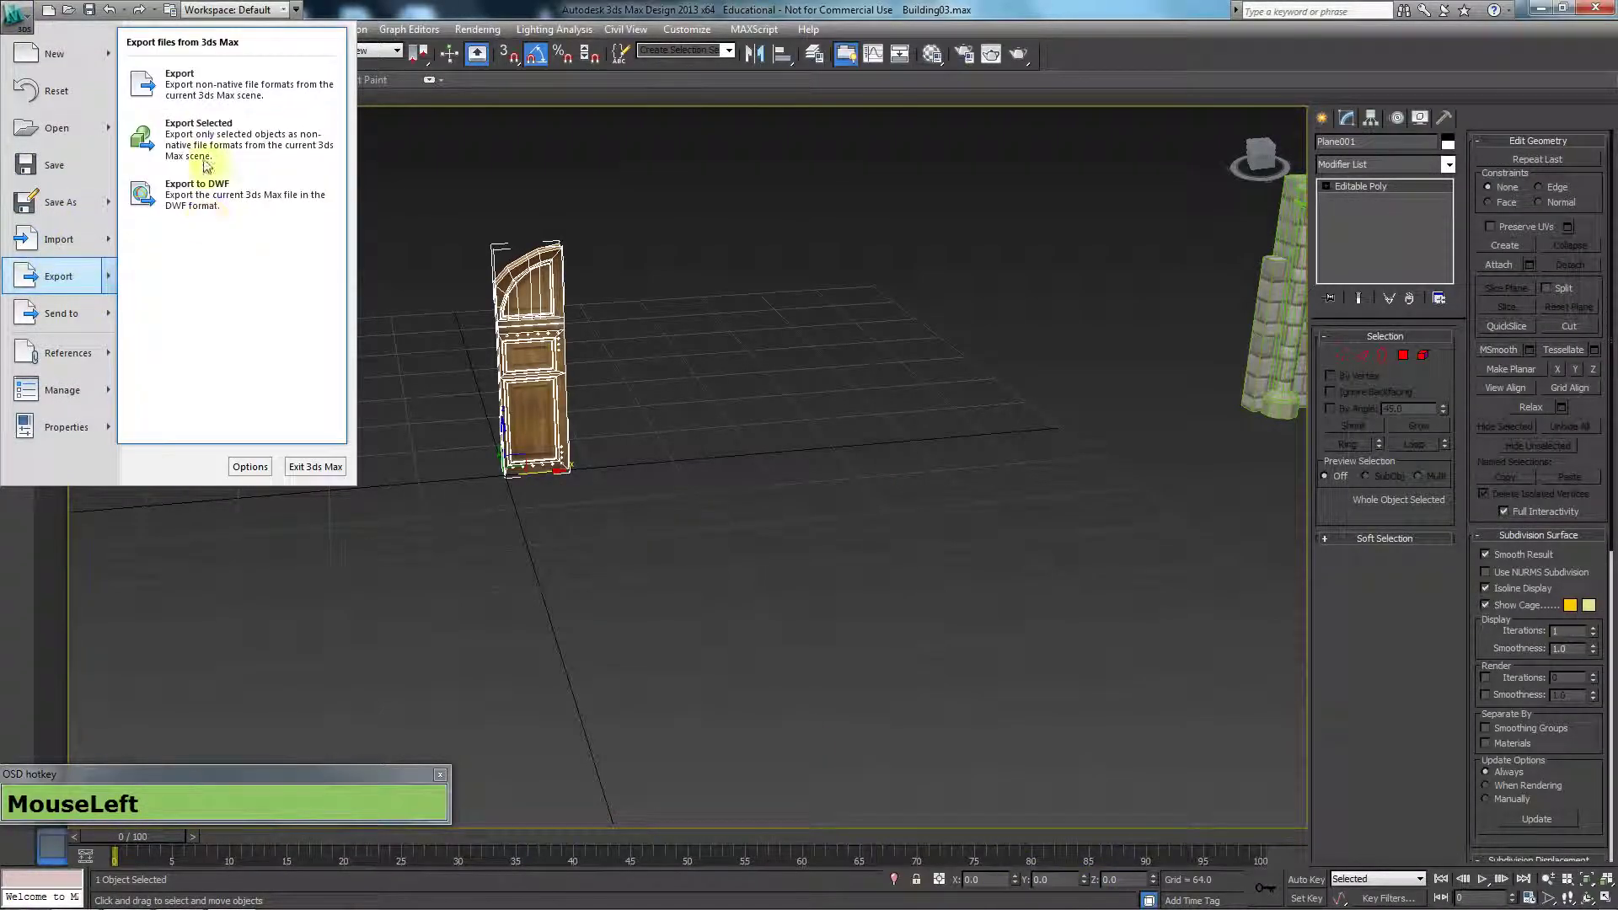
pyautogui.click(200, 132)
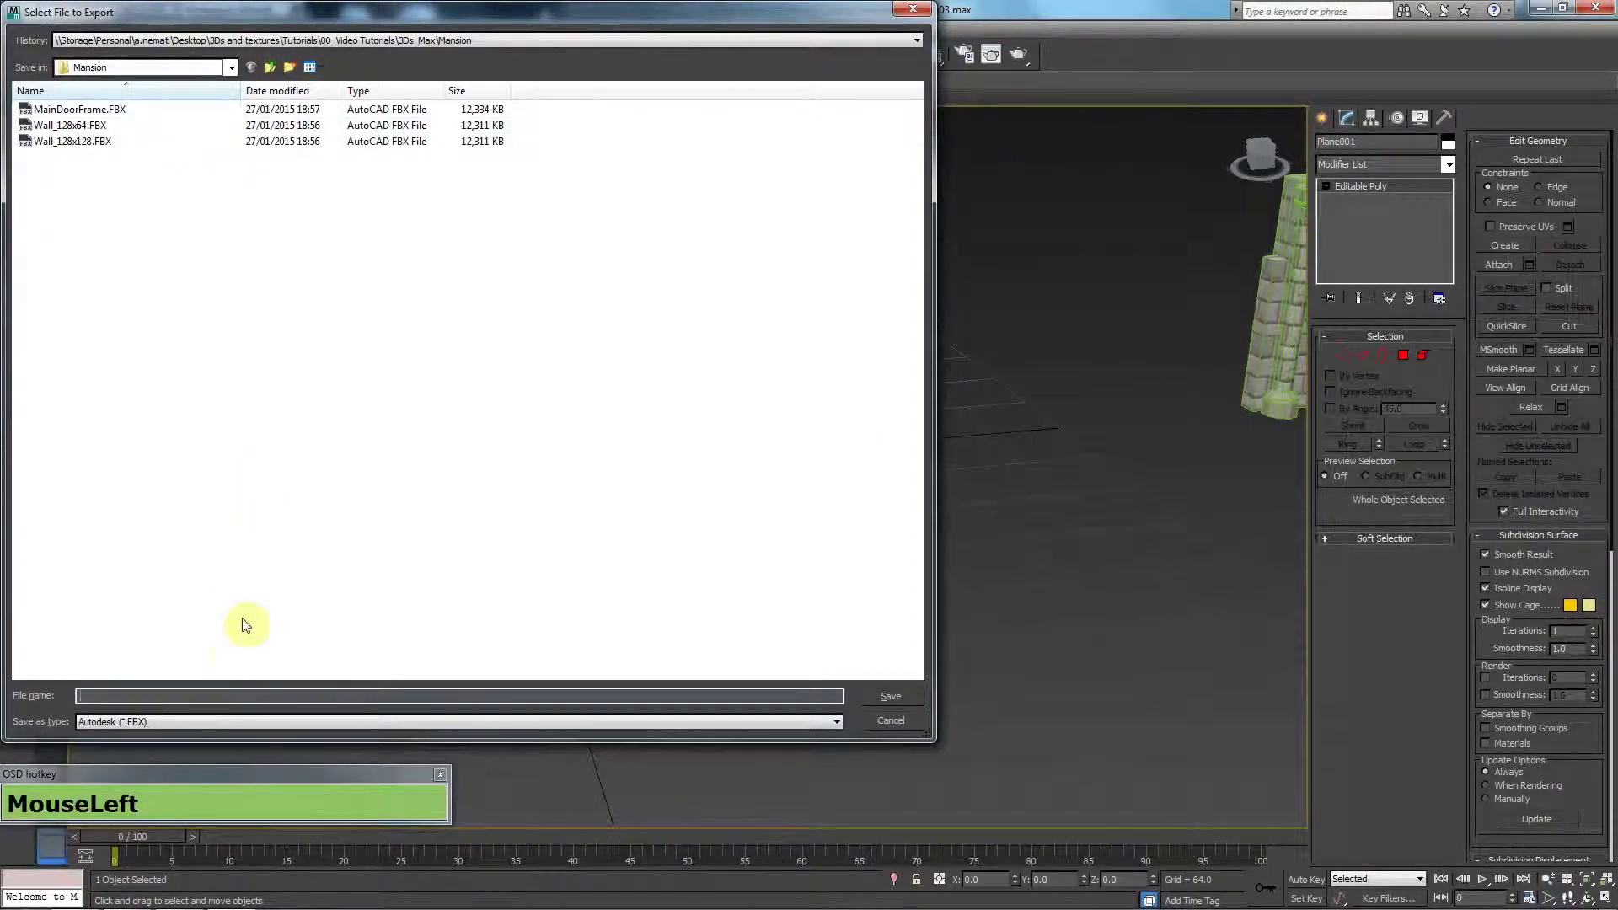
pyautogui.write('Door')
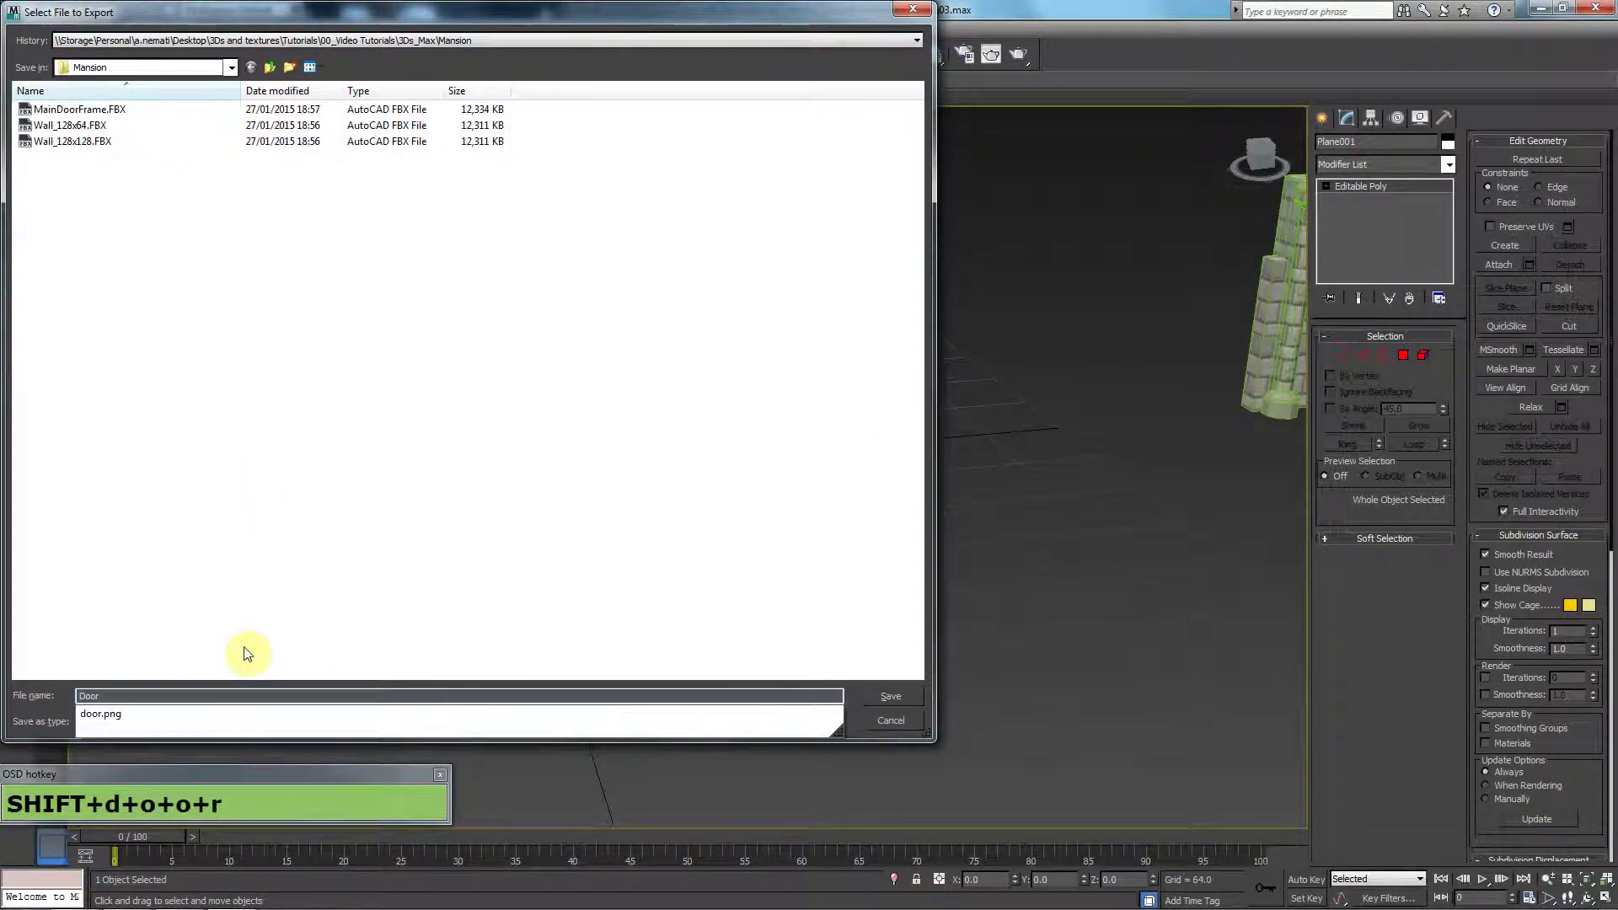
pyautogui.write('Main')
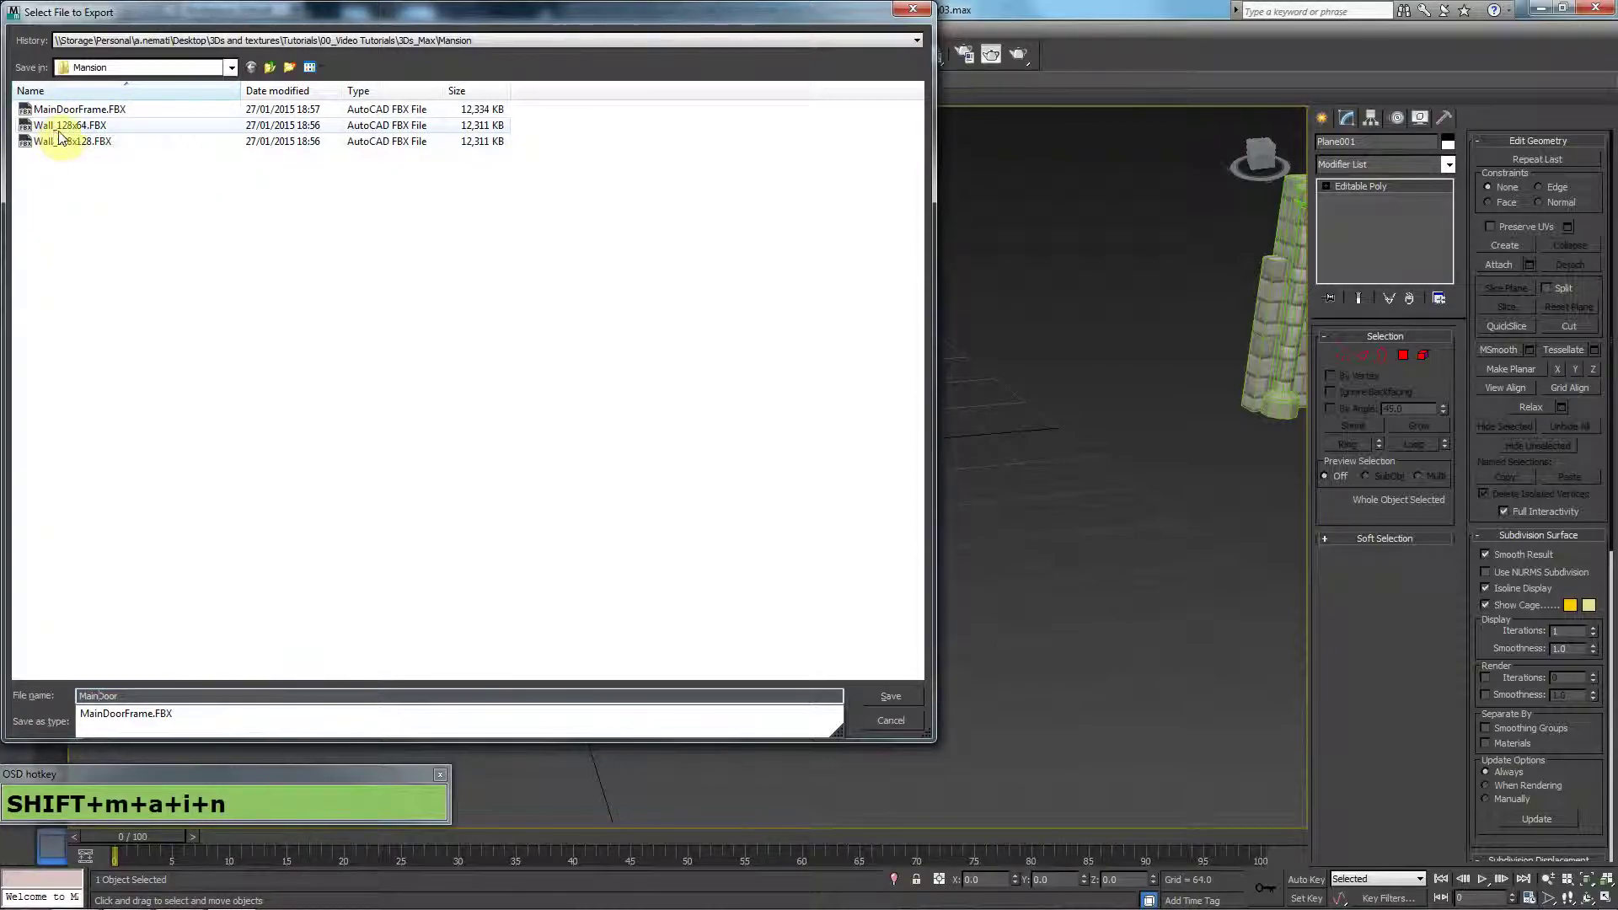
pyautogui.click(883, 695)
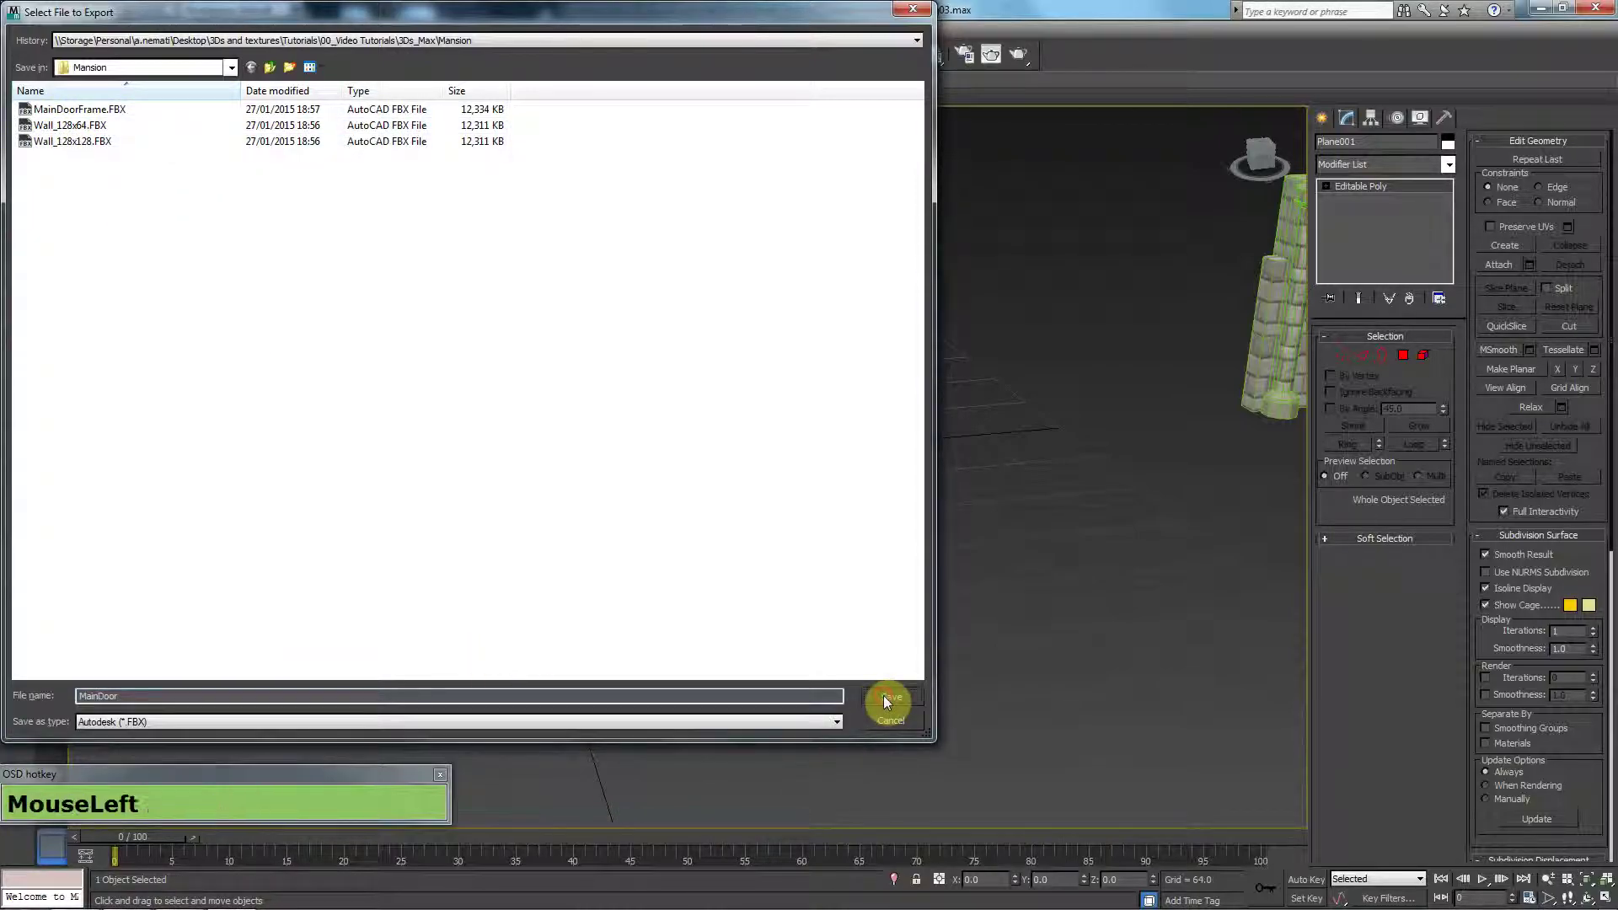
pyautogui.click(883, 695)
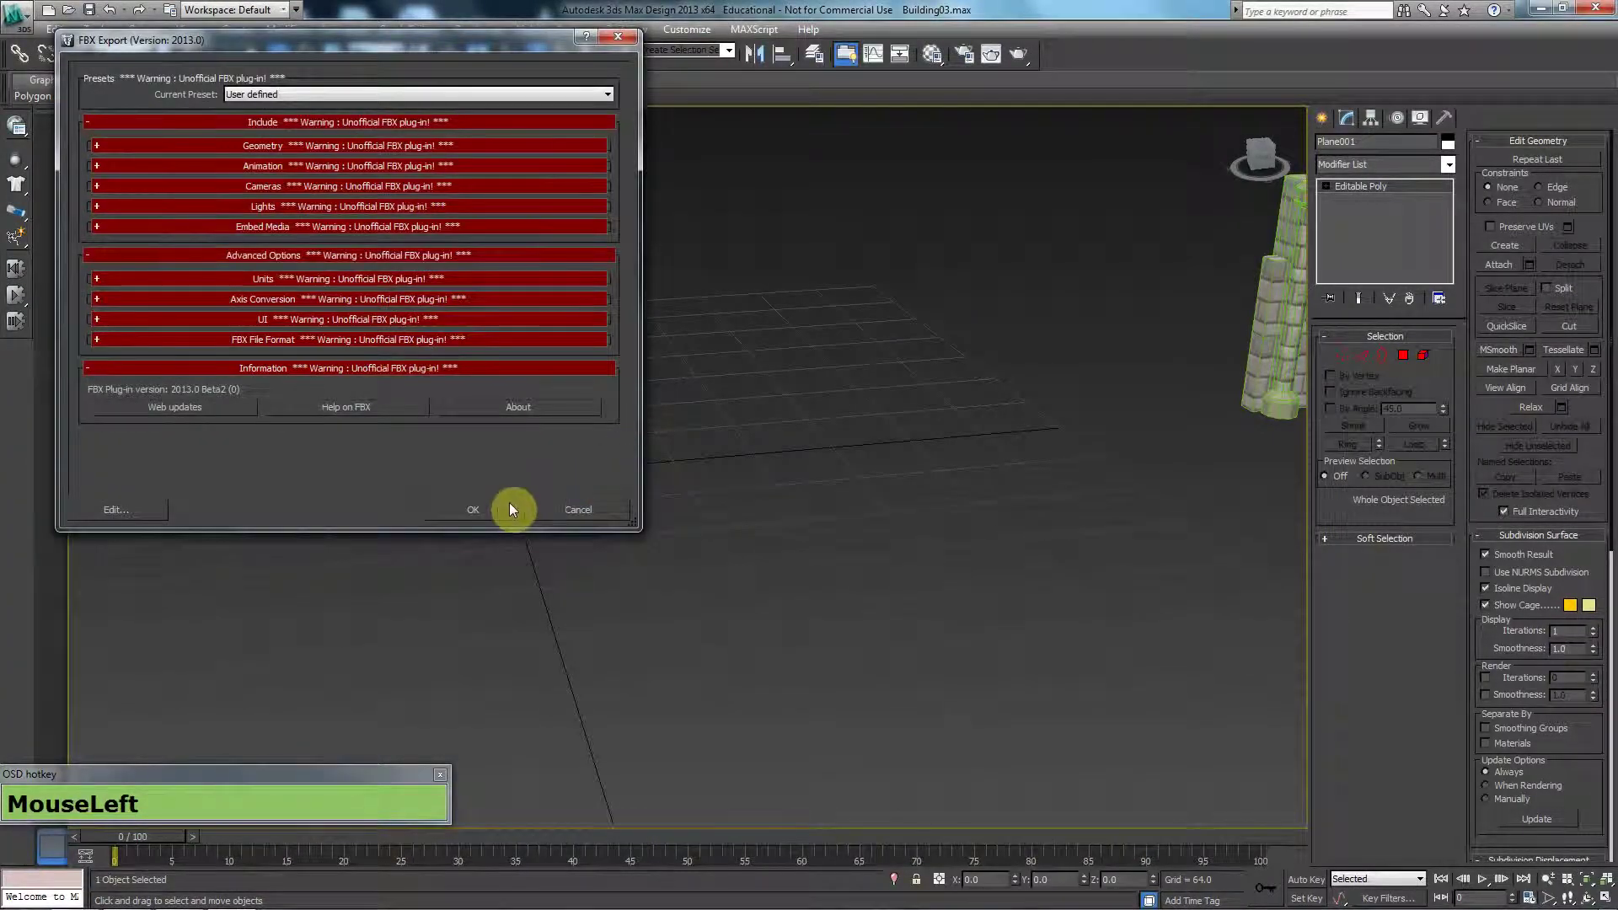
pyautogui.click(506, 508)
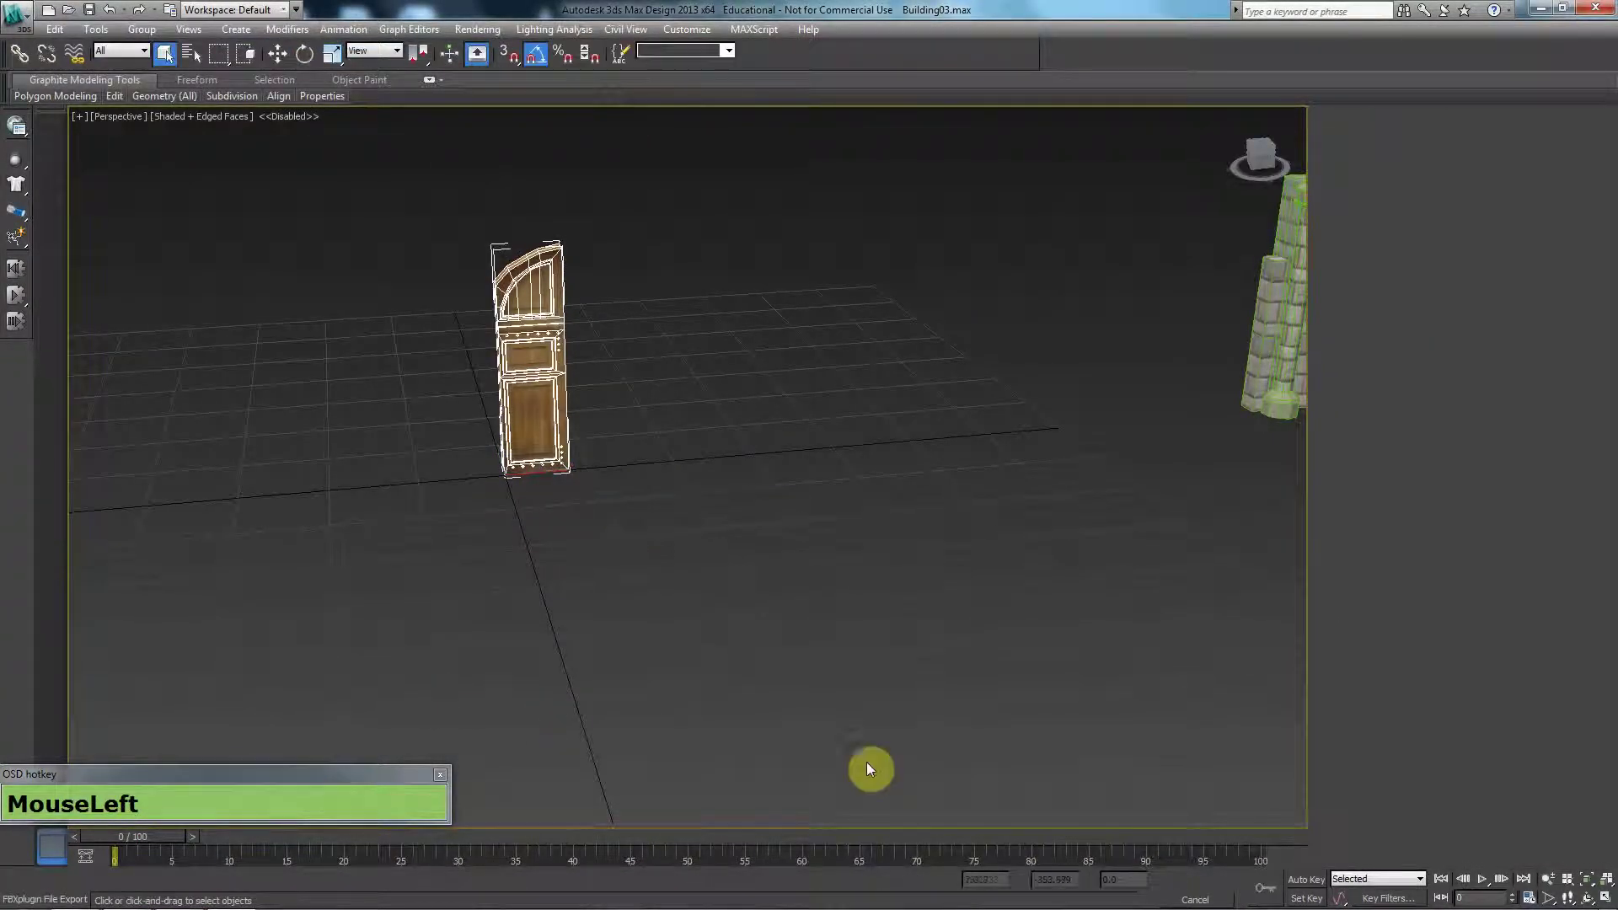
# Move the wooden door away from the origin along X to about 430, in front of the door frame
pyautogui.click(277, 54)
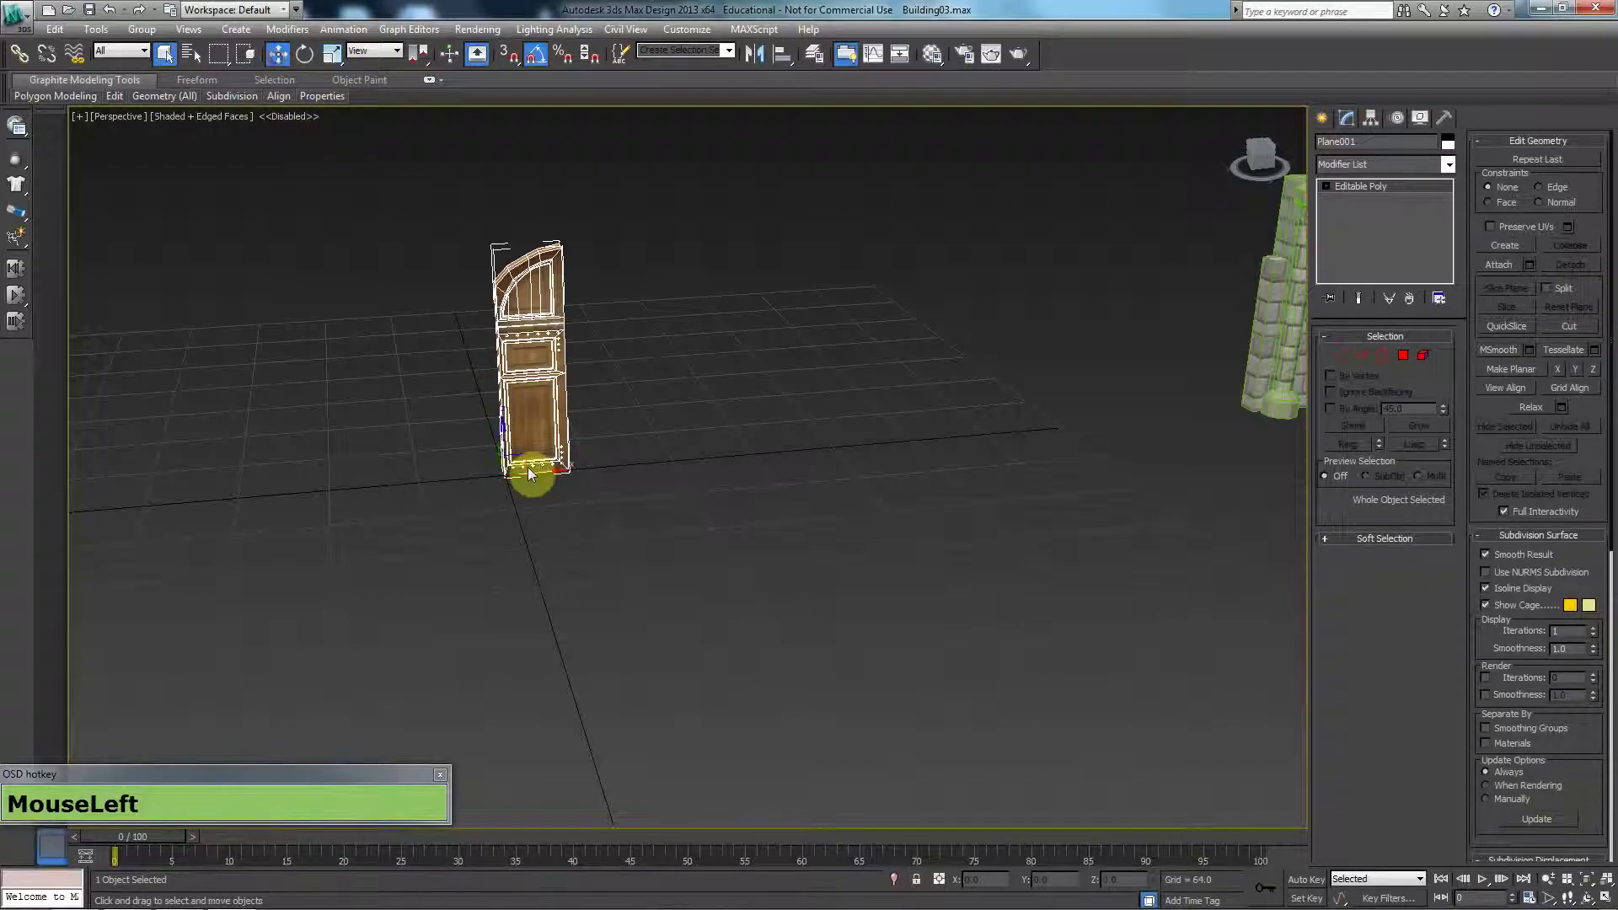
pyautogui.moveTo(552, 477); pyautogui.dragTo(1149, 418)
pyautogui.moveTo(1149, 419); pyautogui.dragTo(609, 421, button='middle')
pyautogui.moveTo(1057, 361); pyautogui.dragTo(845, 314, button='middle')
# Place the low corner wall, Wall_126x64_Corner, at the world origin by setting its X and Y position to 0
pyautogui.click(949, 214)
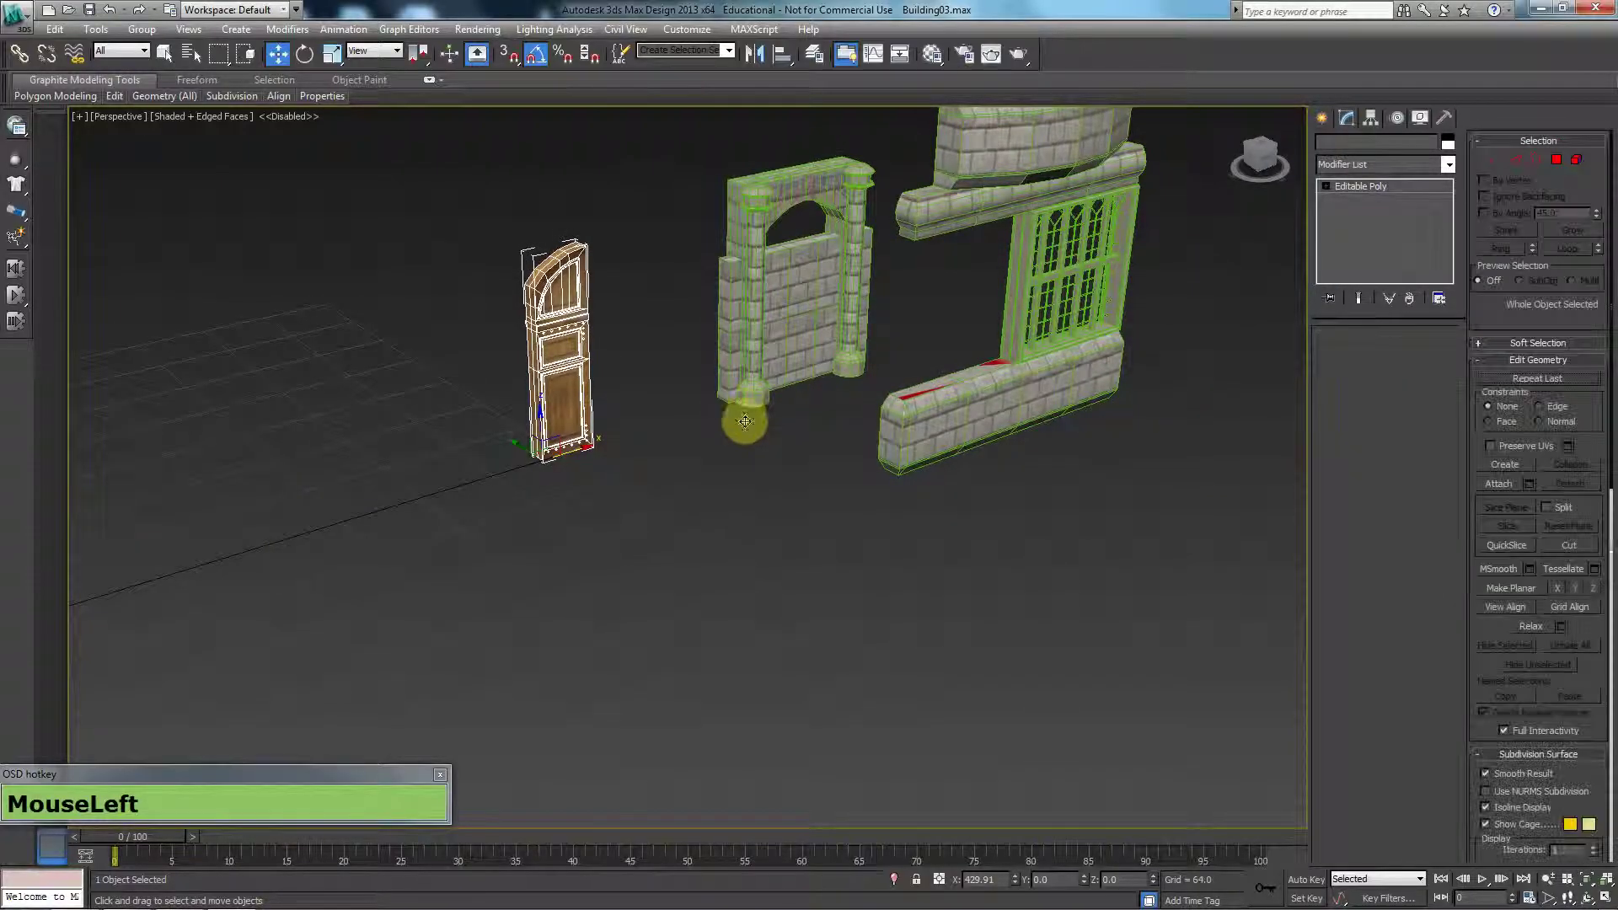
pyautogui.click(946, 441)
pyautogui.moveTo(828, 461); pyautogui.dragTo(858, 455, button='middle')
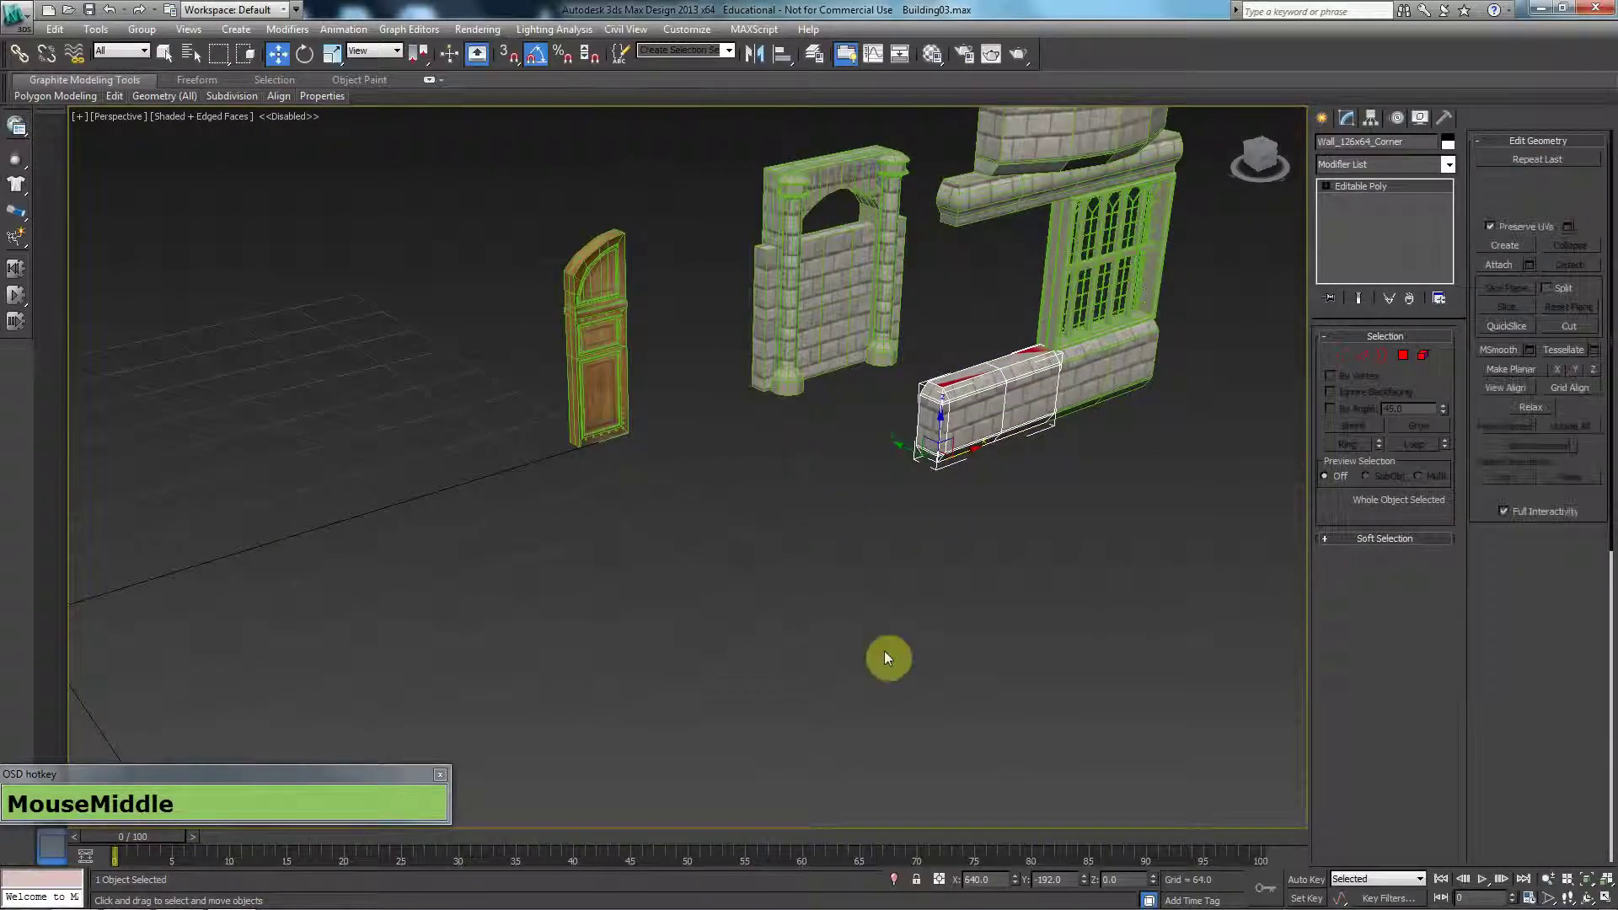
pyautogui.rightClick(1014, 879)
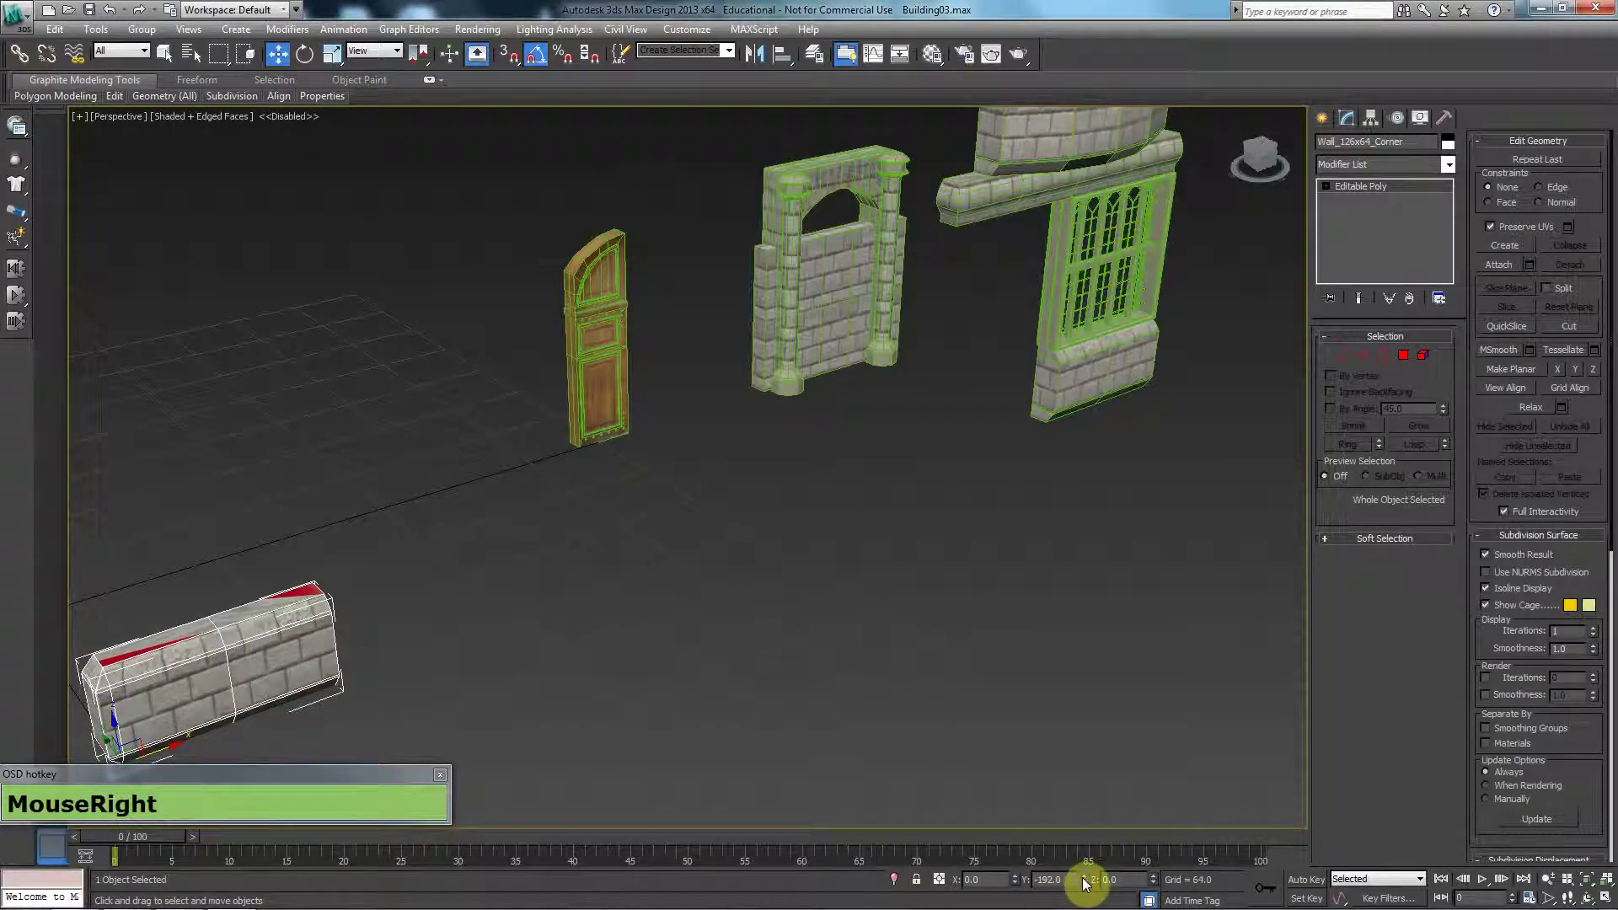
pyautogui.rightClick(1085, 880)
pyautogui.moveTo(463, 545); pyautogui.dragTo(511, 549, button='middle')
pyautogui.scroll(2, 559, 480)
# Export only the selected corner wall as an FBX file named Wall_128x64_Corner in the Mansion folder, keeping the existing FBX options
pyautogui.click(17, 13)
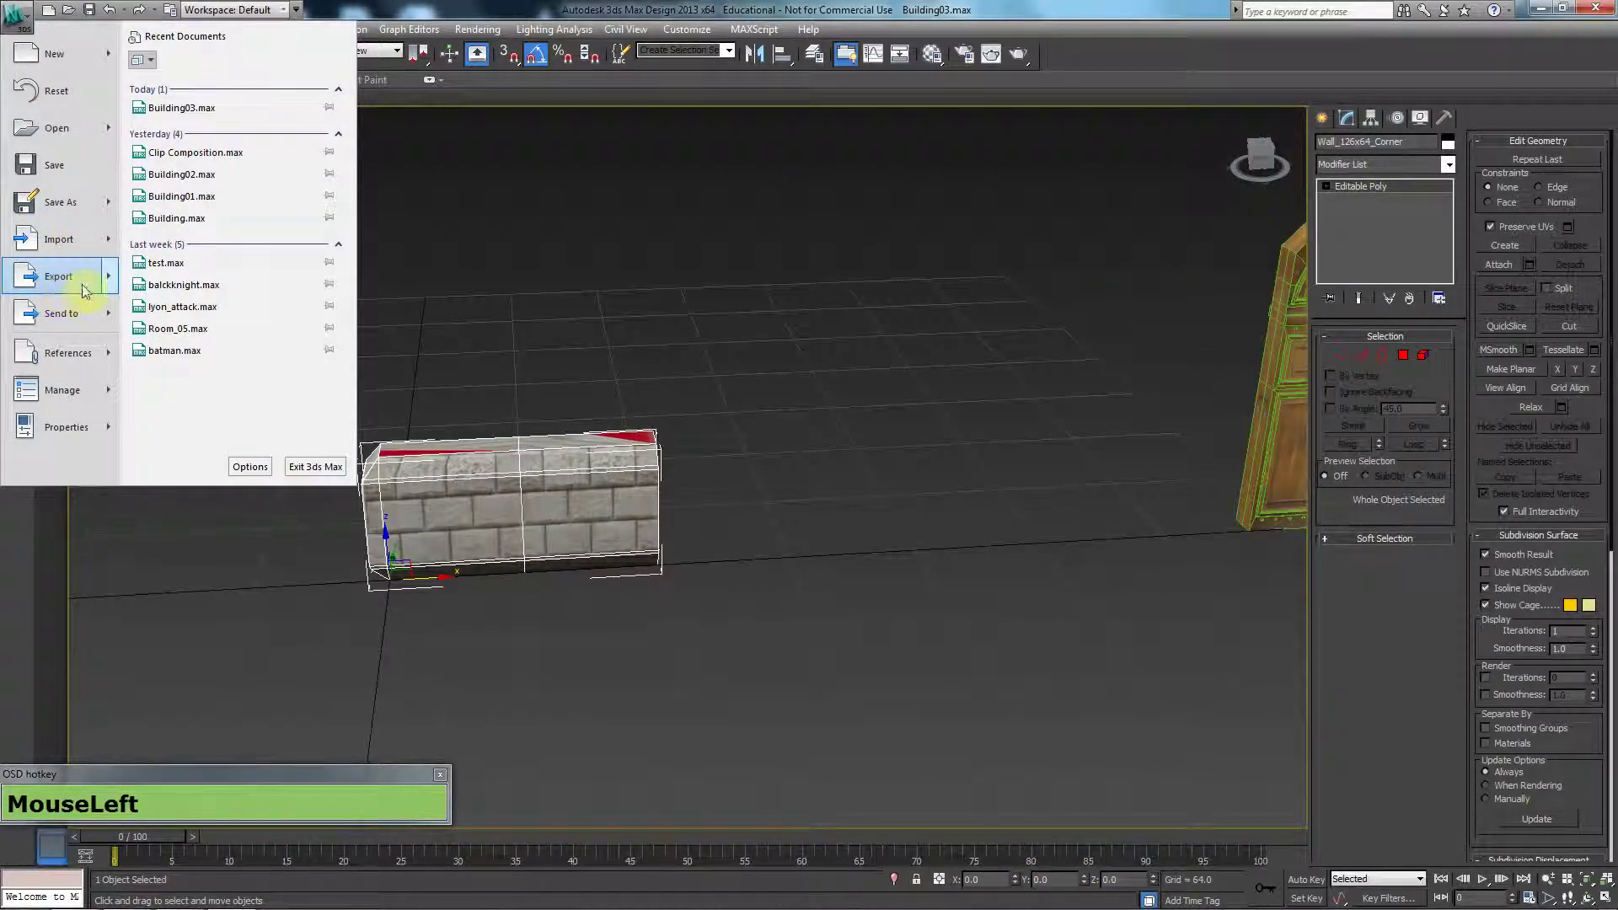
pyautogui.moveTo(89, 283)
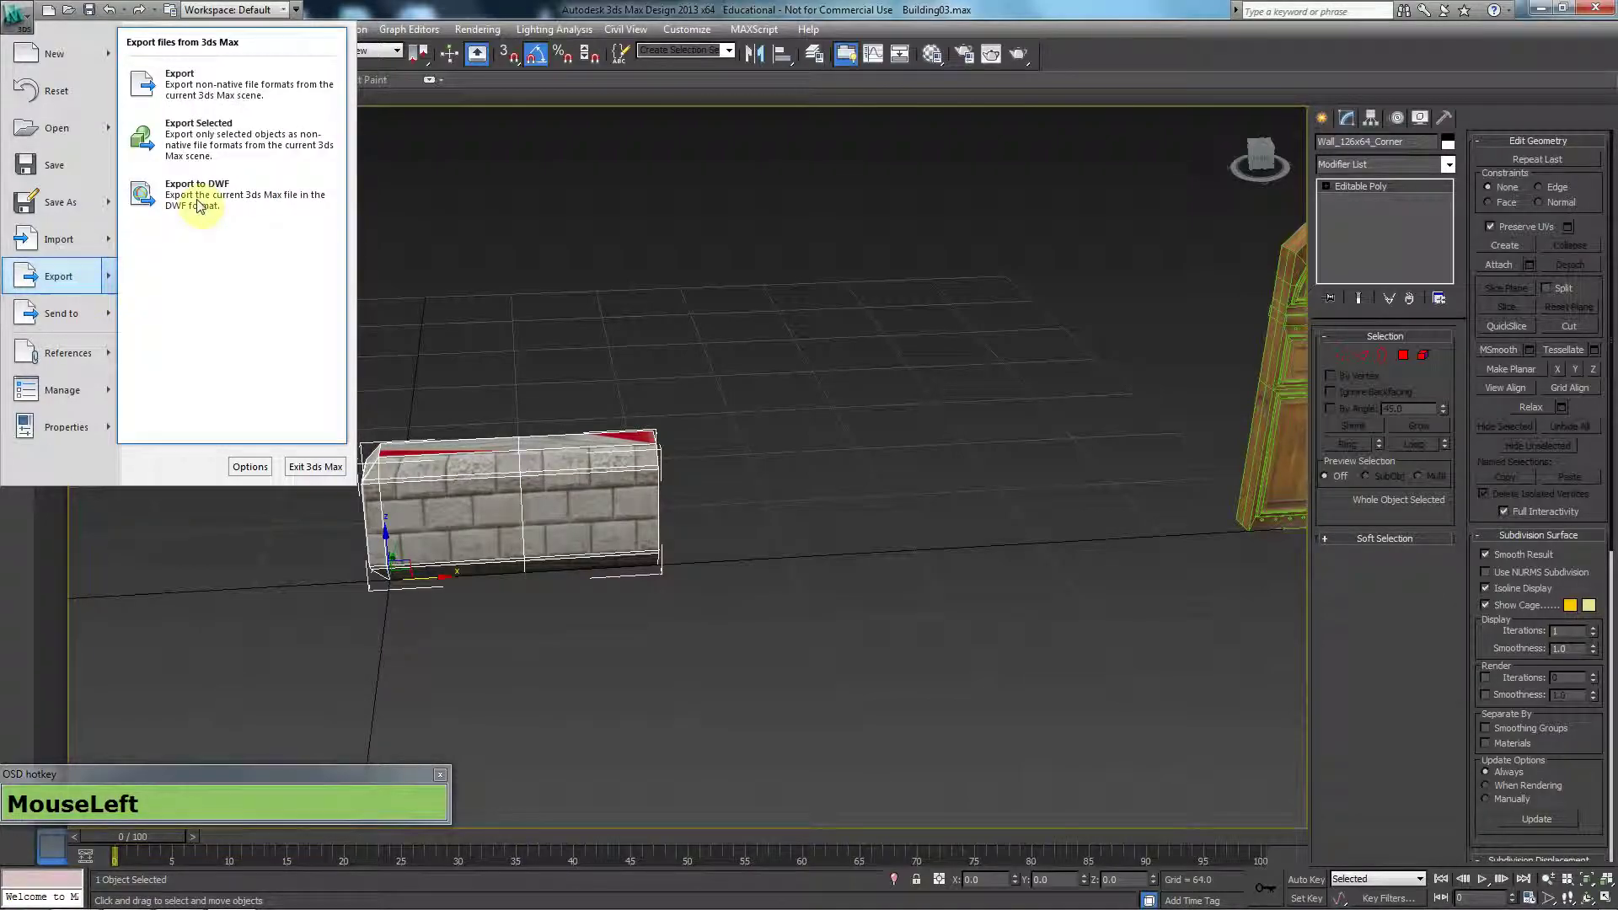
pyautogui.click(231, 155)
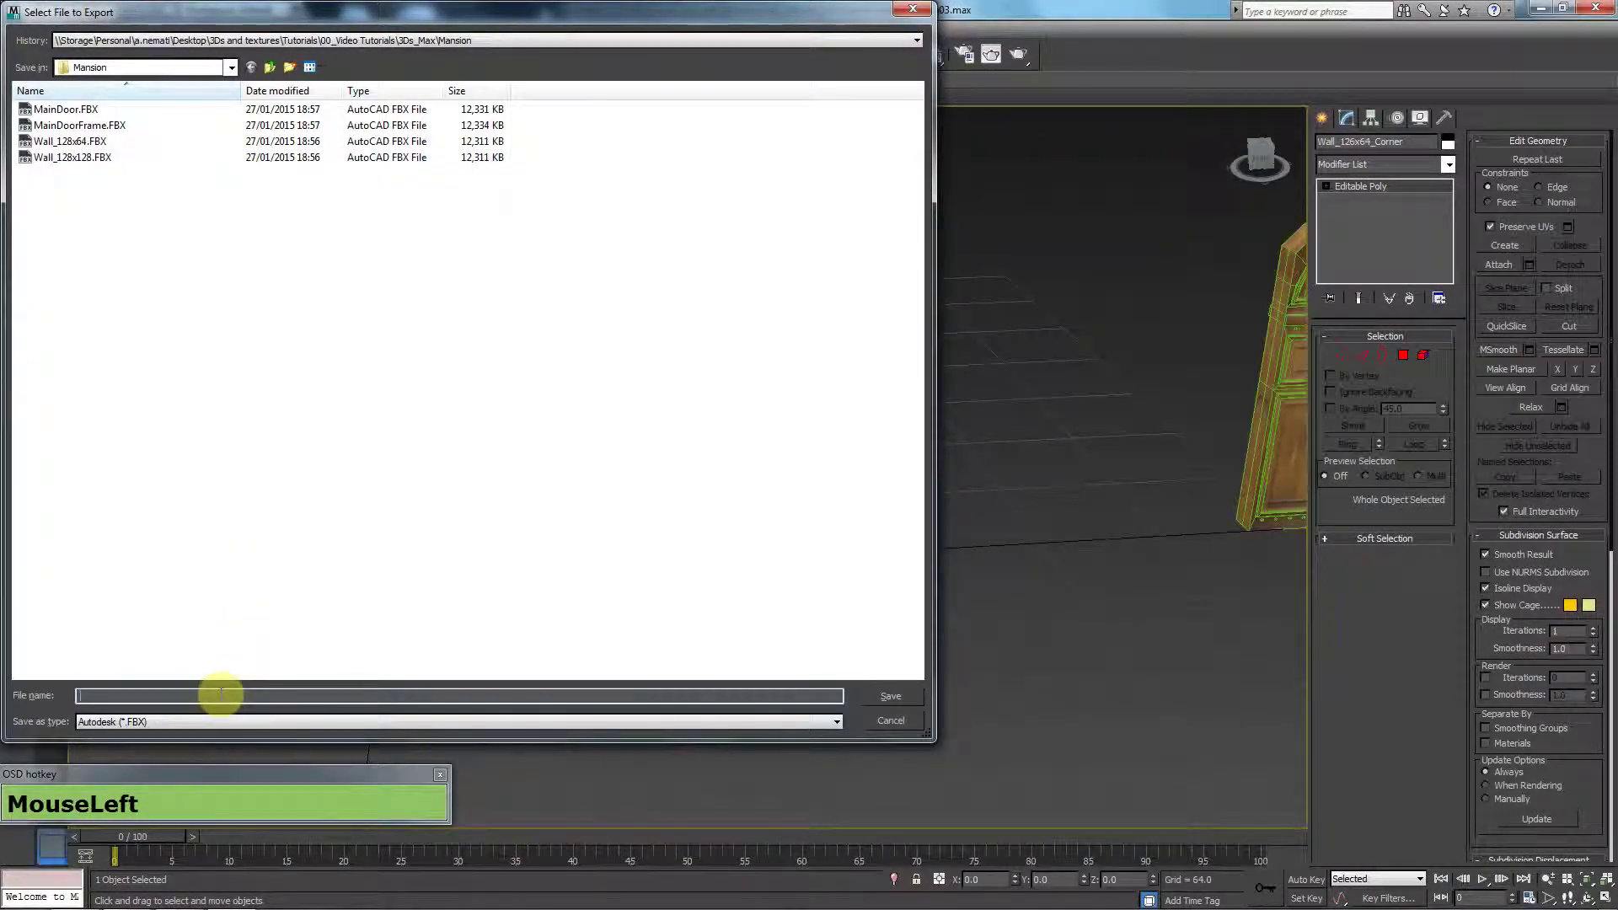
pyautogui.click(221, 695)
pyautogui.write('Wall')
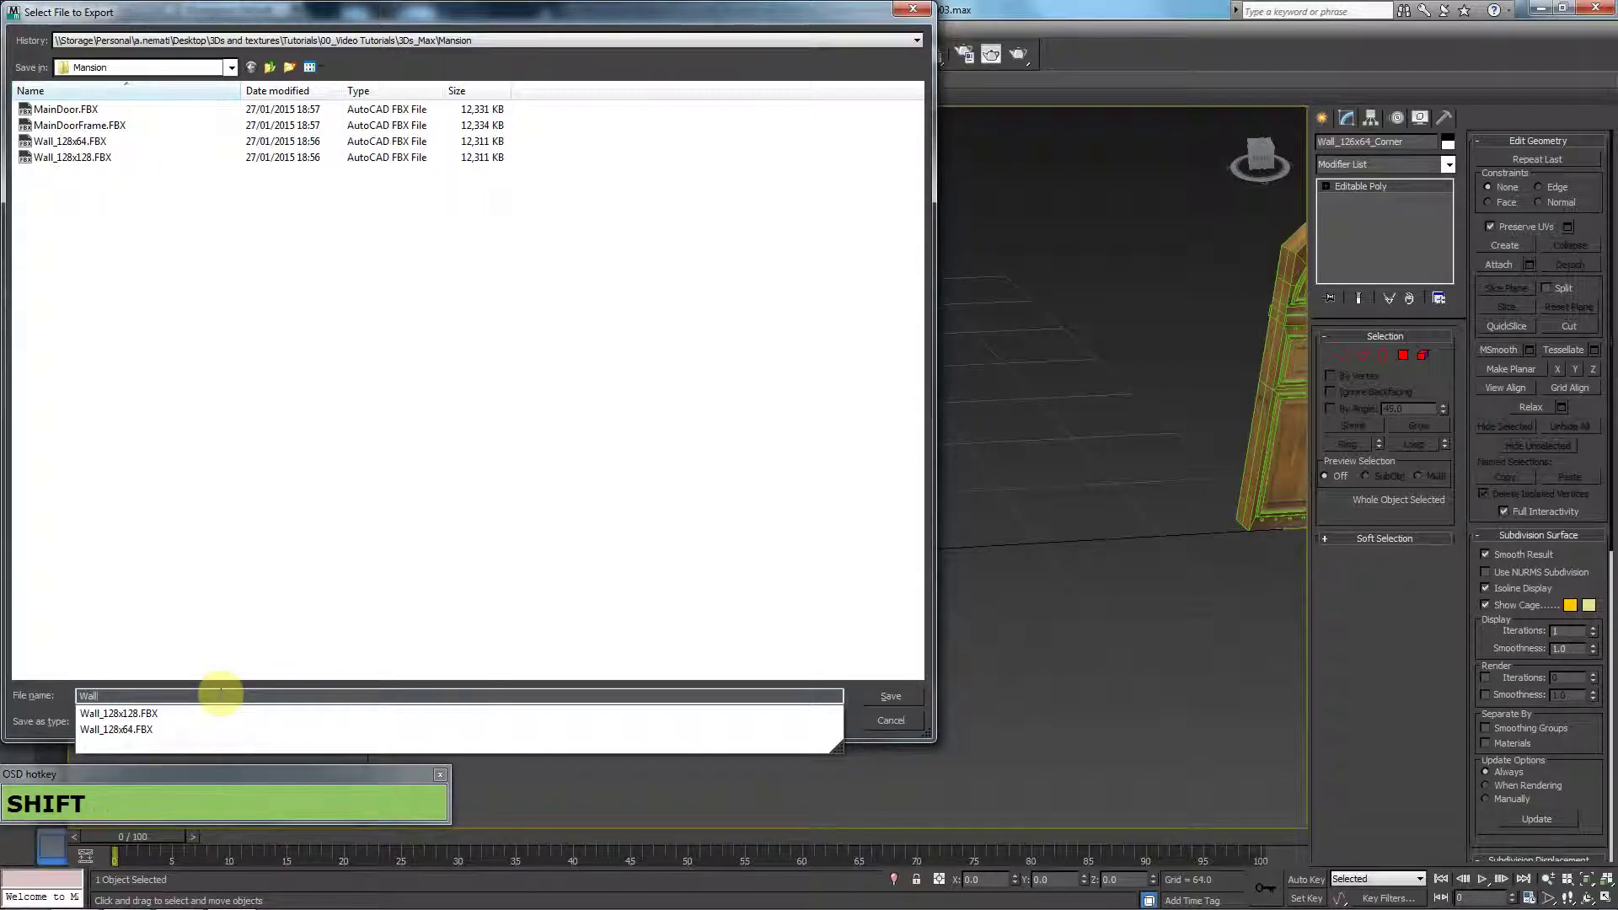
pyautogui.write('_14')
pyautogui.press('BackSpace')
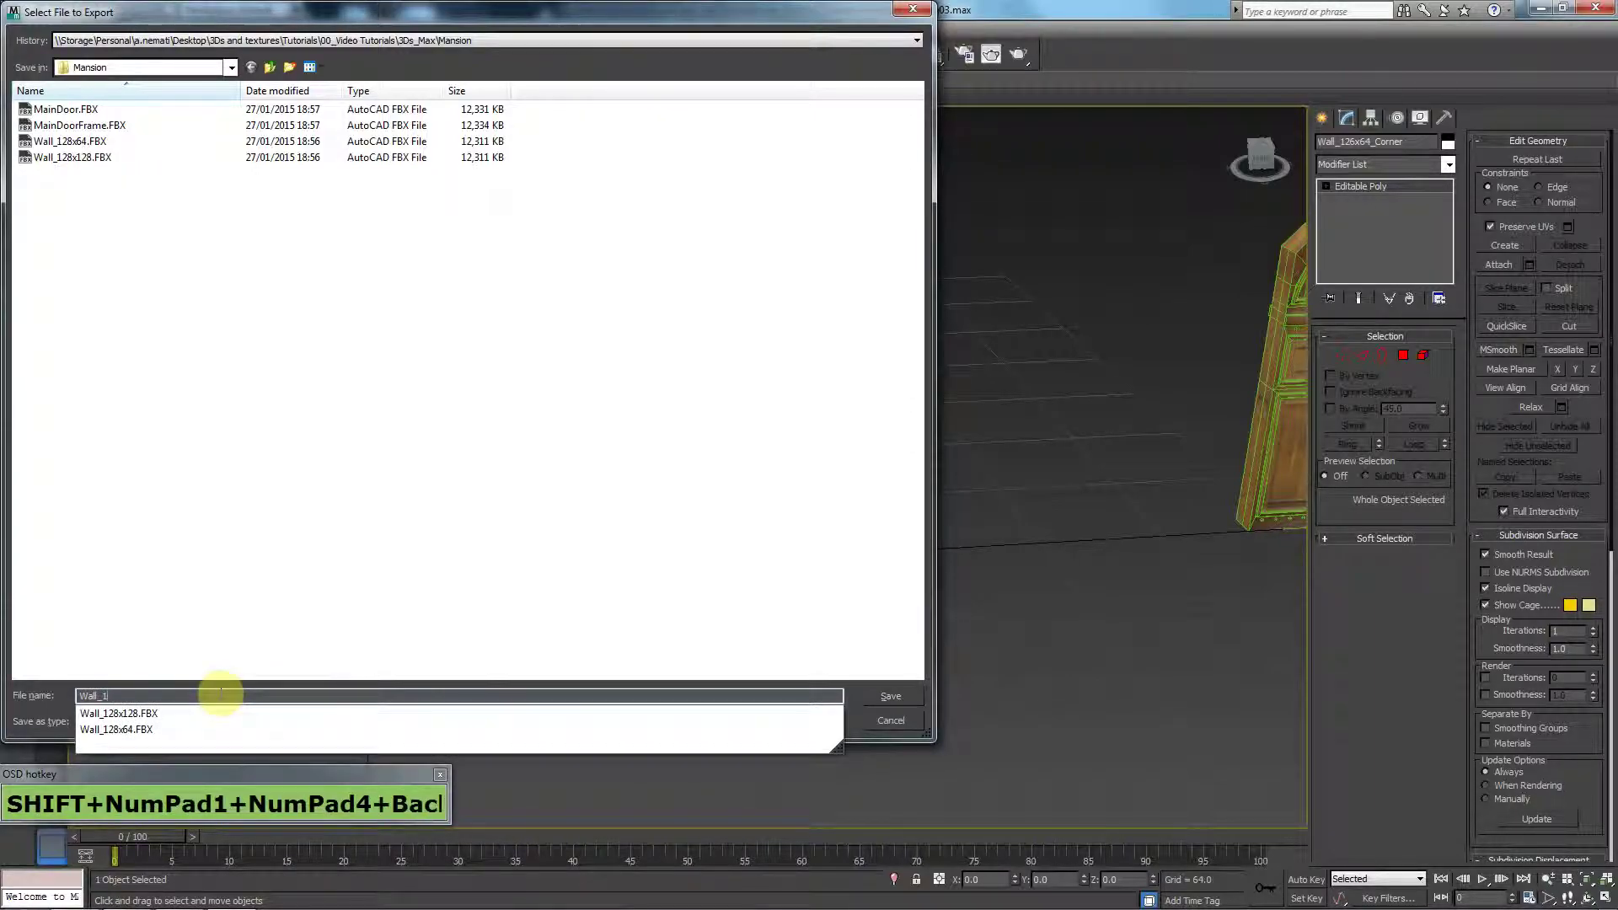
pyautogui.write('28')
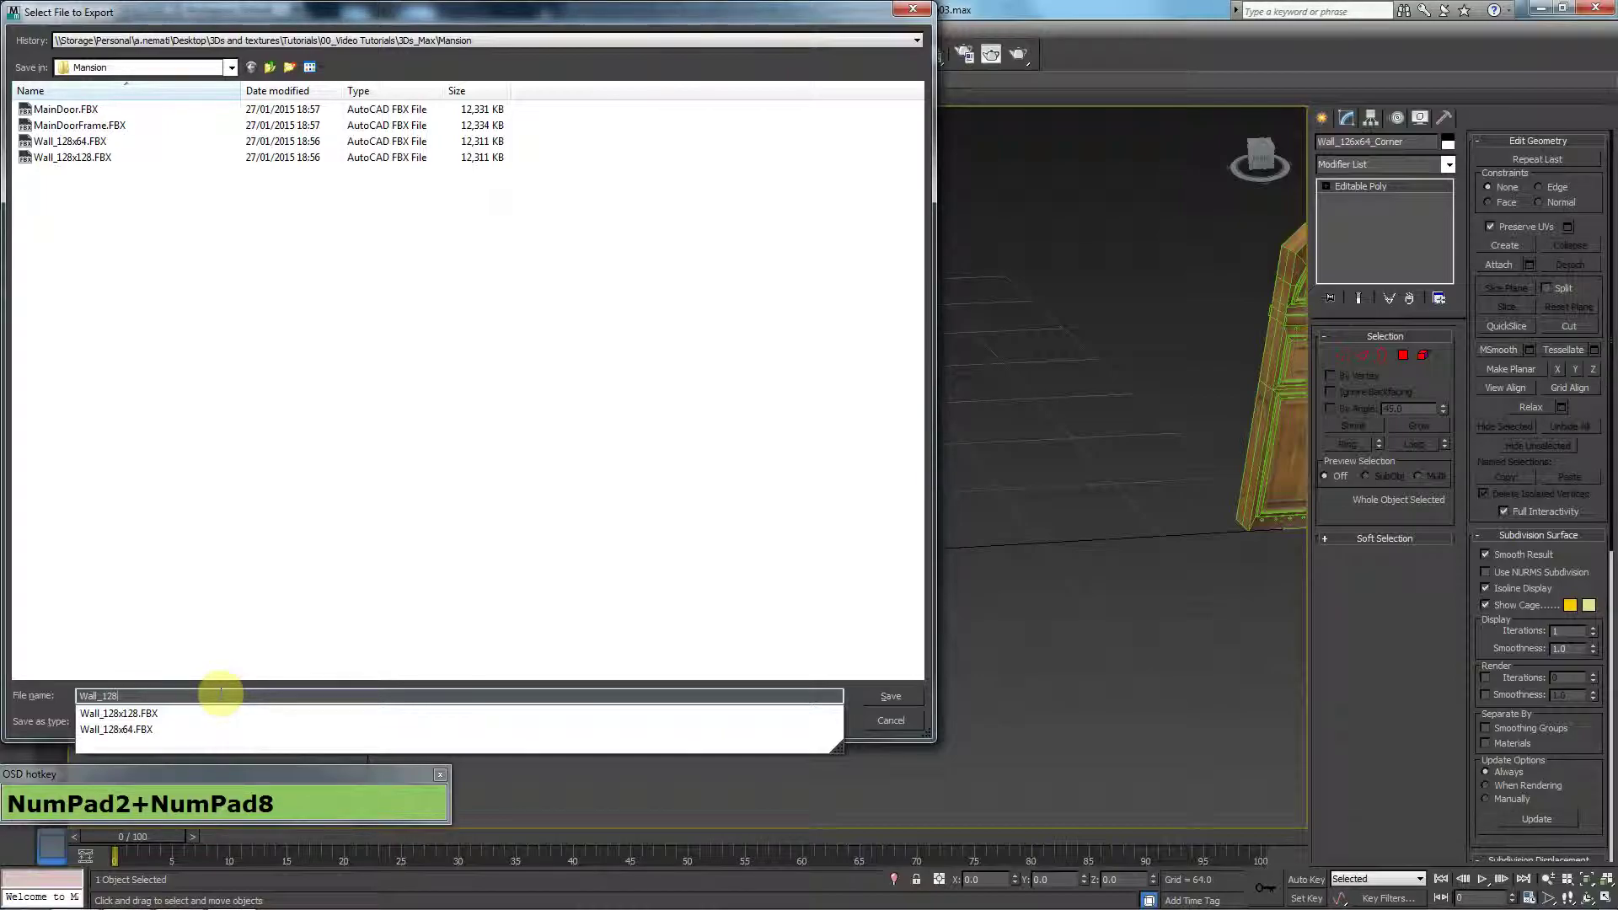
pyautogui.write('x64_Corner')
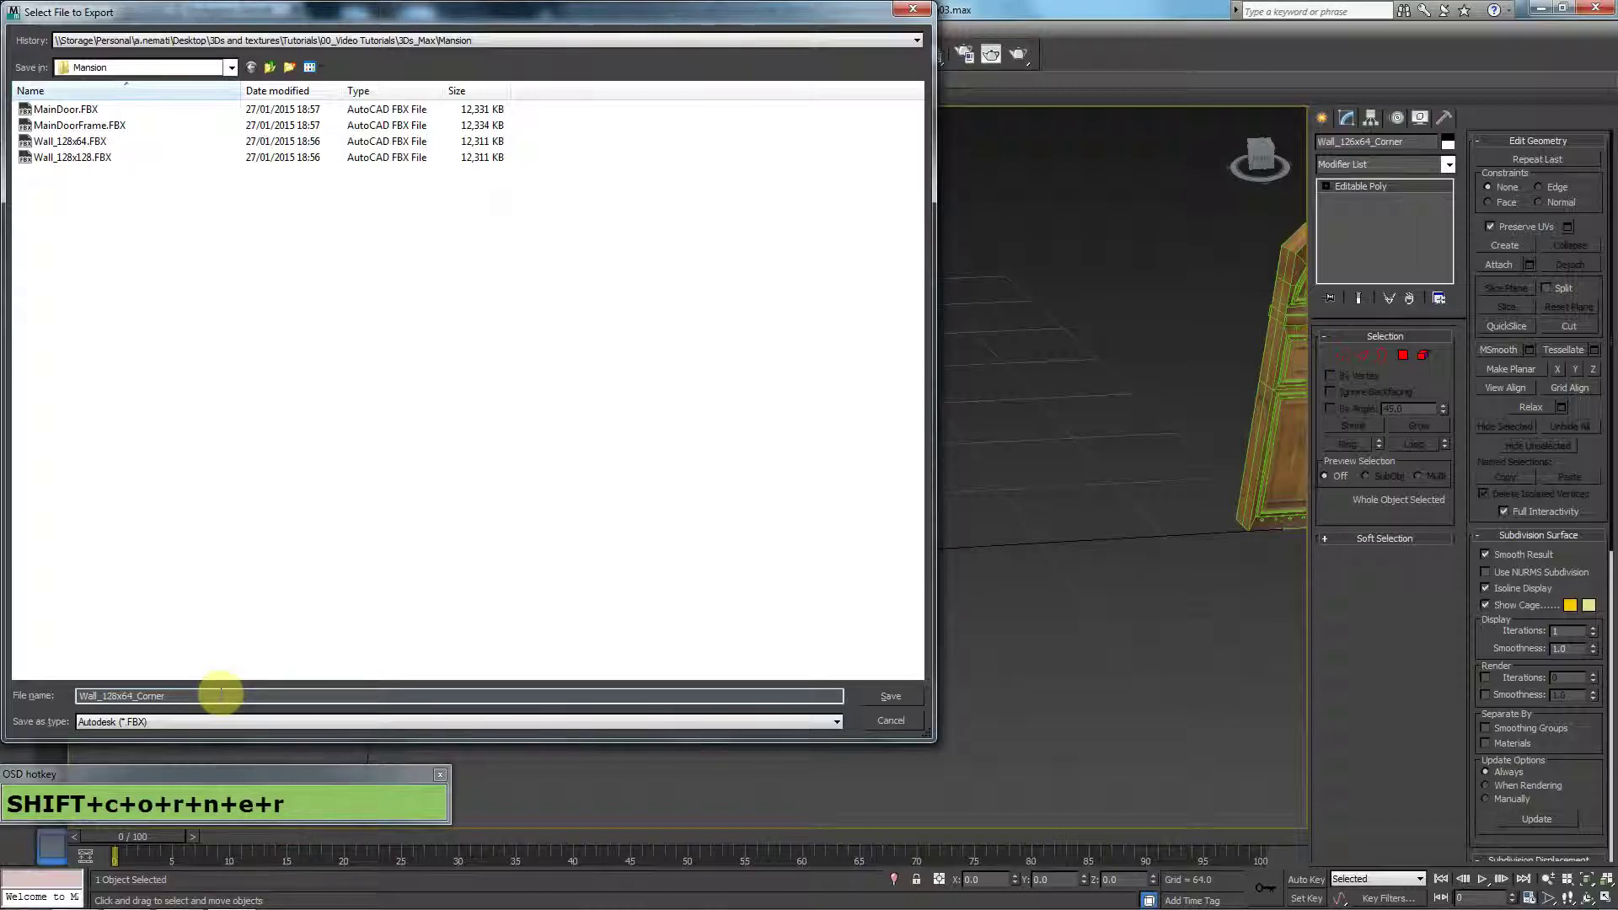
pyautogui.click(887, 697)
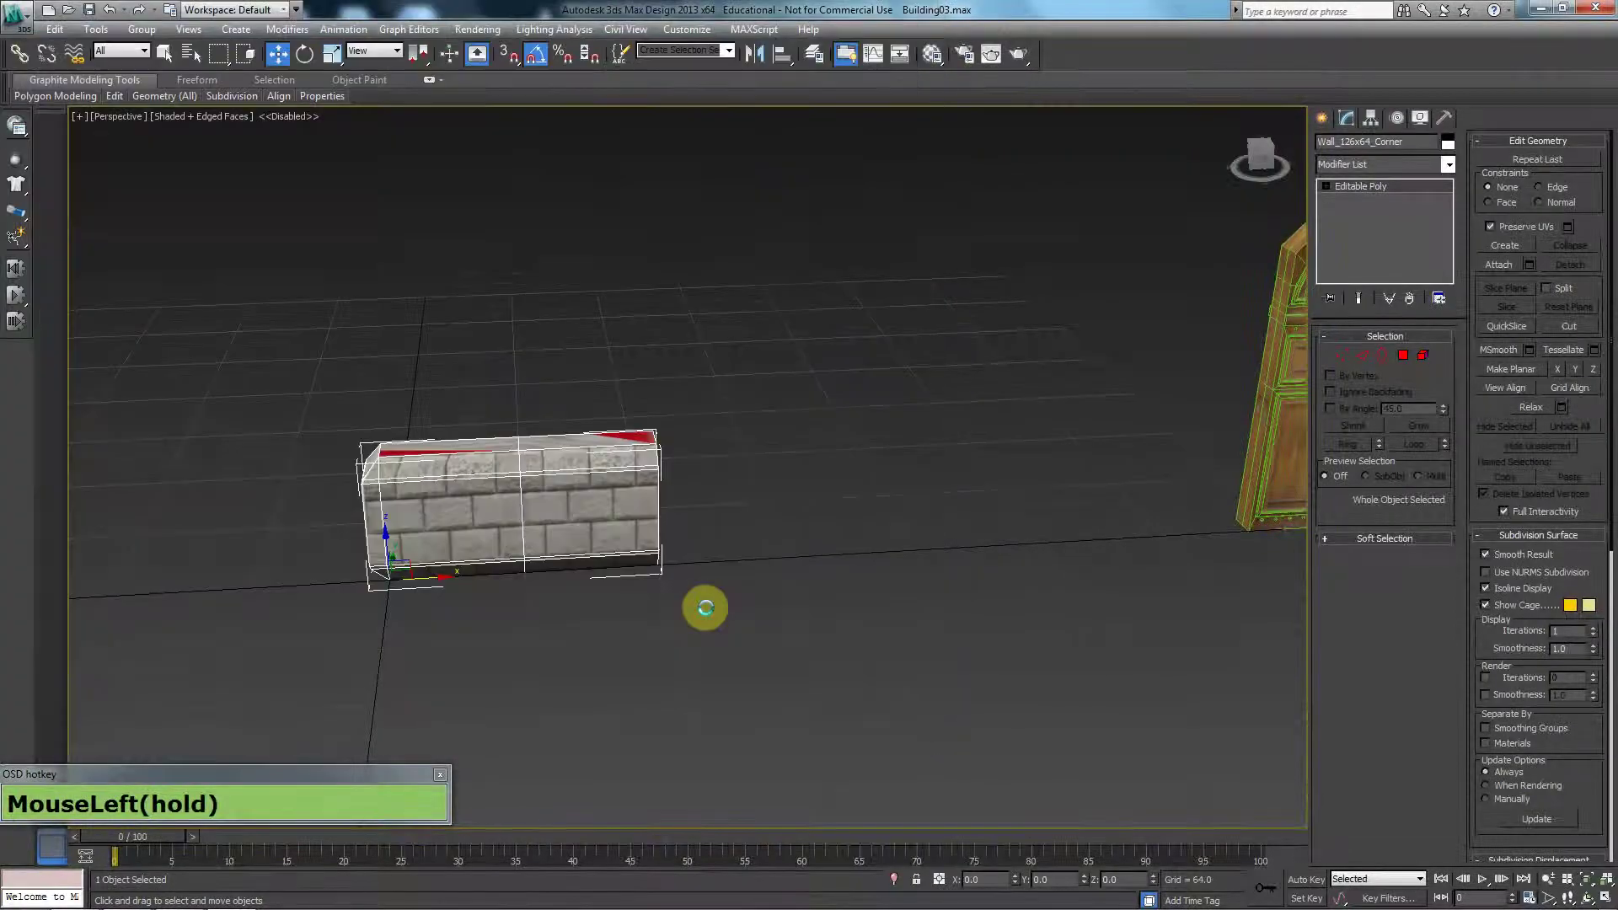
pyautogui.click(489, 515)
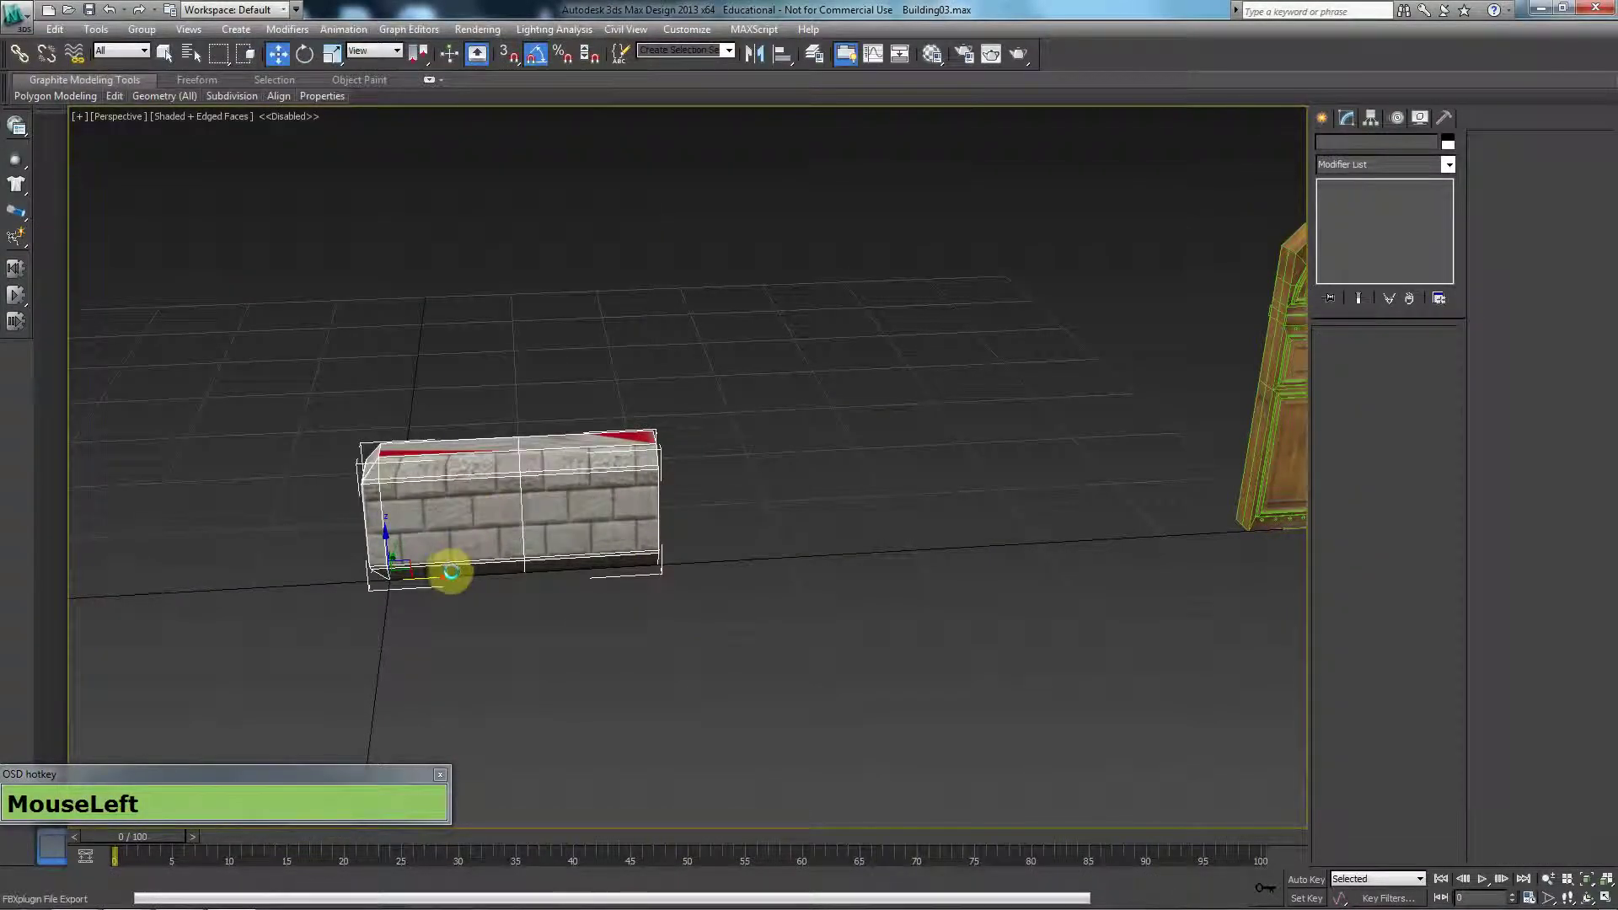
# Move the low corner wall away from the origin along X to about 550, past the wooden door
pyautogui.scroll(-3, 459, 567)
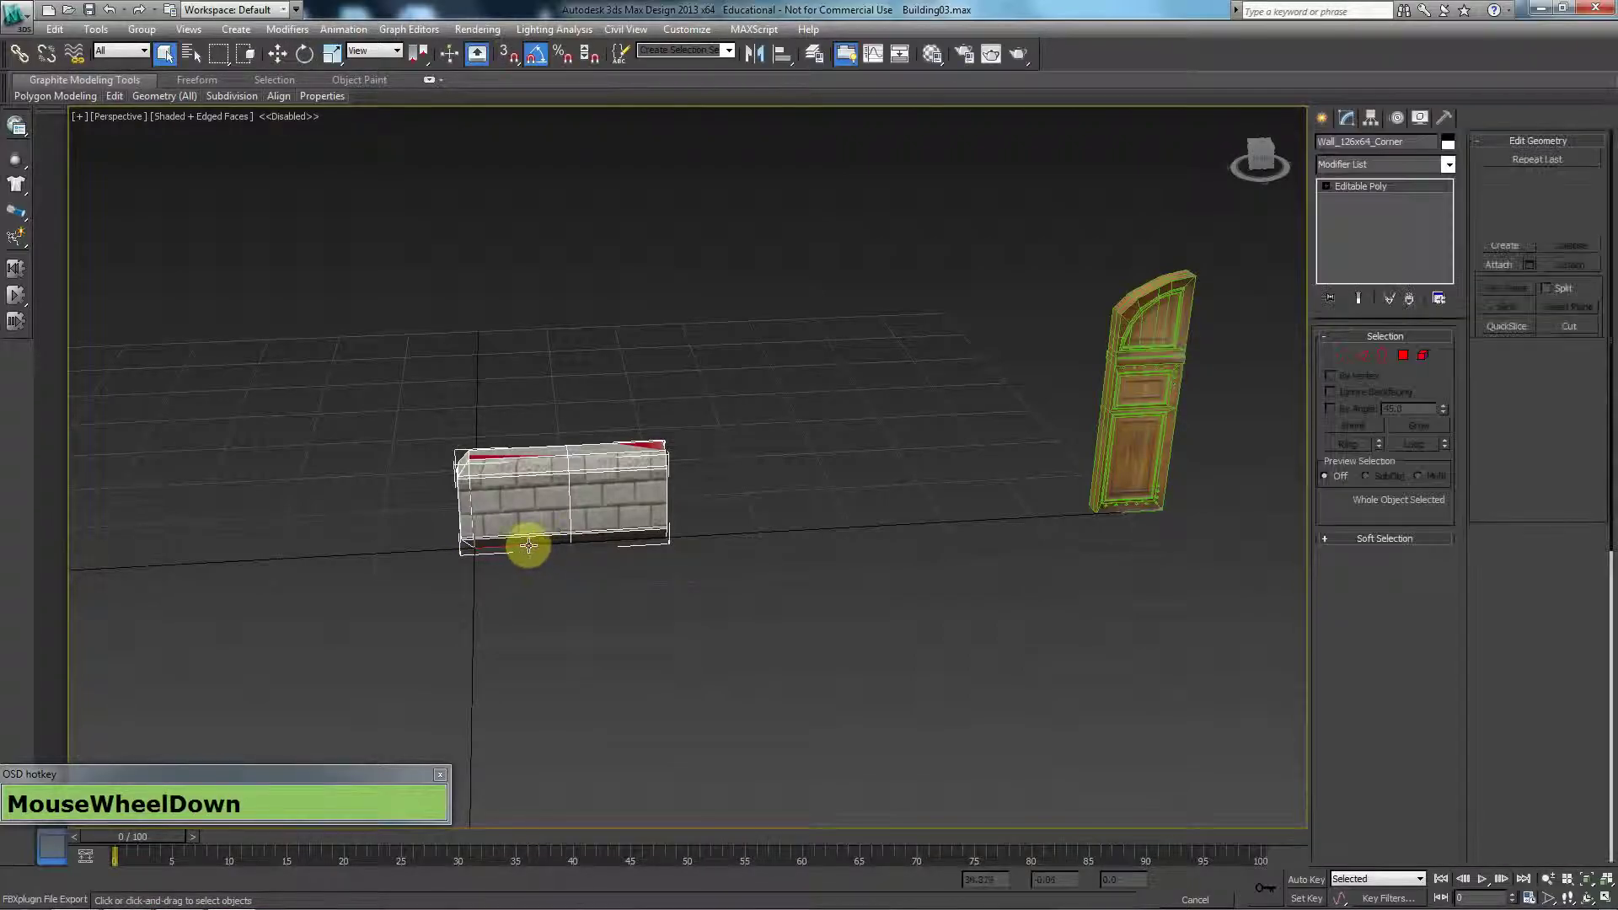
pyautogui.moveTo(531, 546); pyautogui.dragTo(391, 537, button='middle')
pyautogui.press('w')
pyautogui.moveTo(391, 543); pyautogui.dragTo(1167, 517)
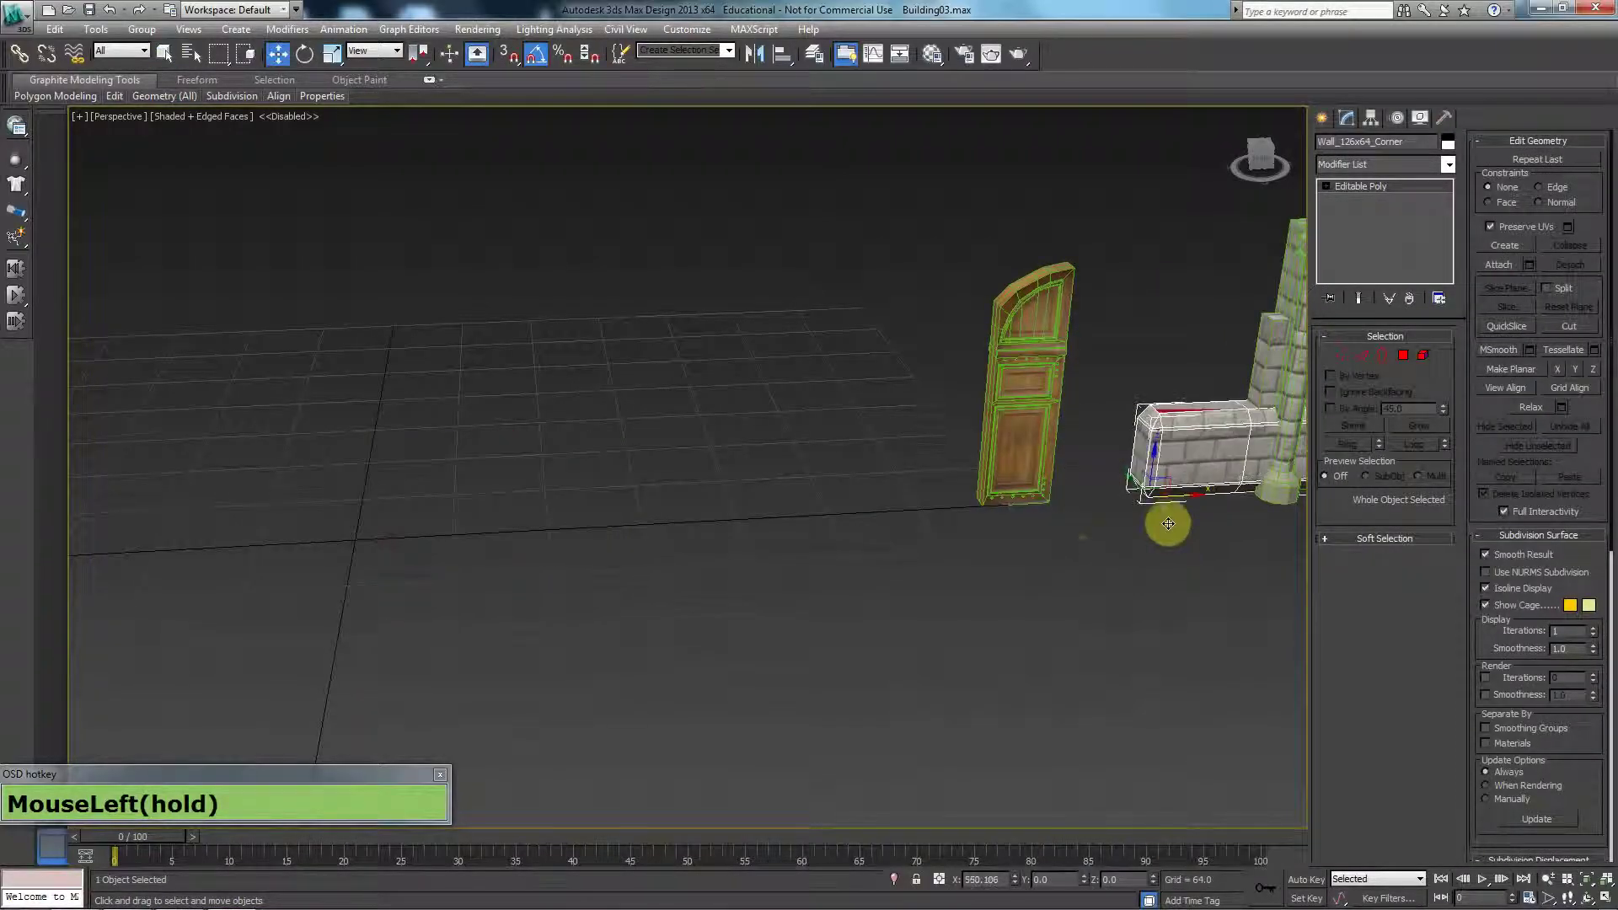
pyautogui.moveTo(1167, 517); pyautogui.dragTo(723, 545, button='middle')
pyautogui.scroll(-2, 1046, 504)
# Place the low wall under the large window, Wall_126x64, at the world origin by setting X and Y to 0
pyautogui.click(1148, 513)
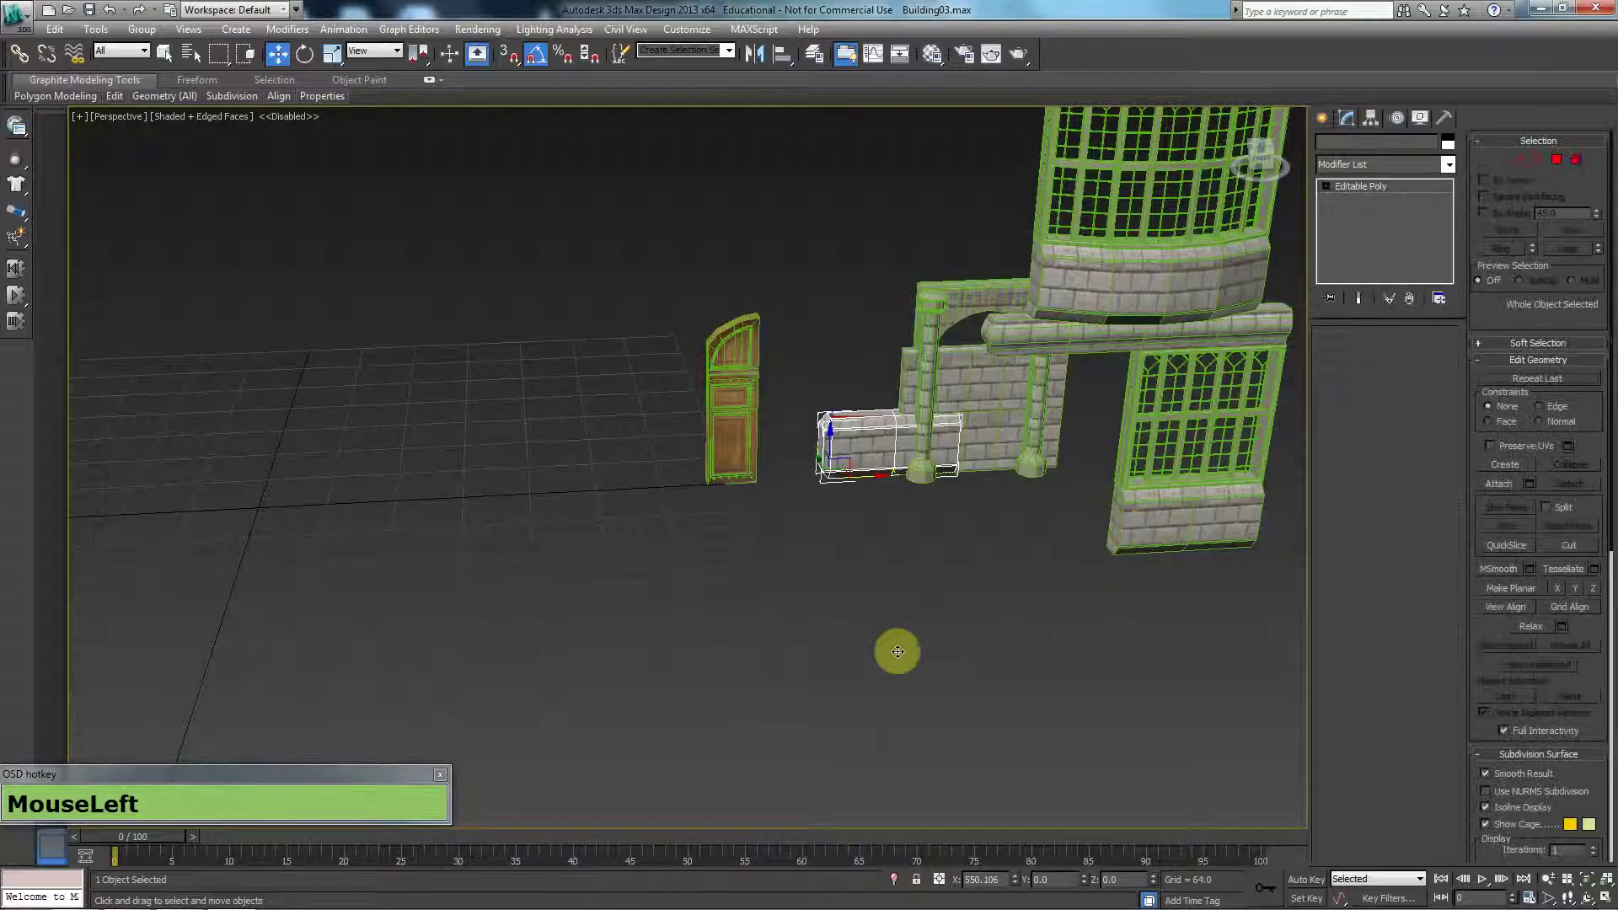
pyautogui.rightClick(1014, 879)
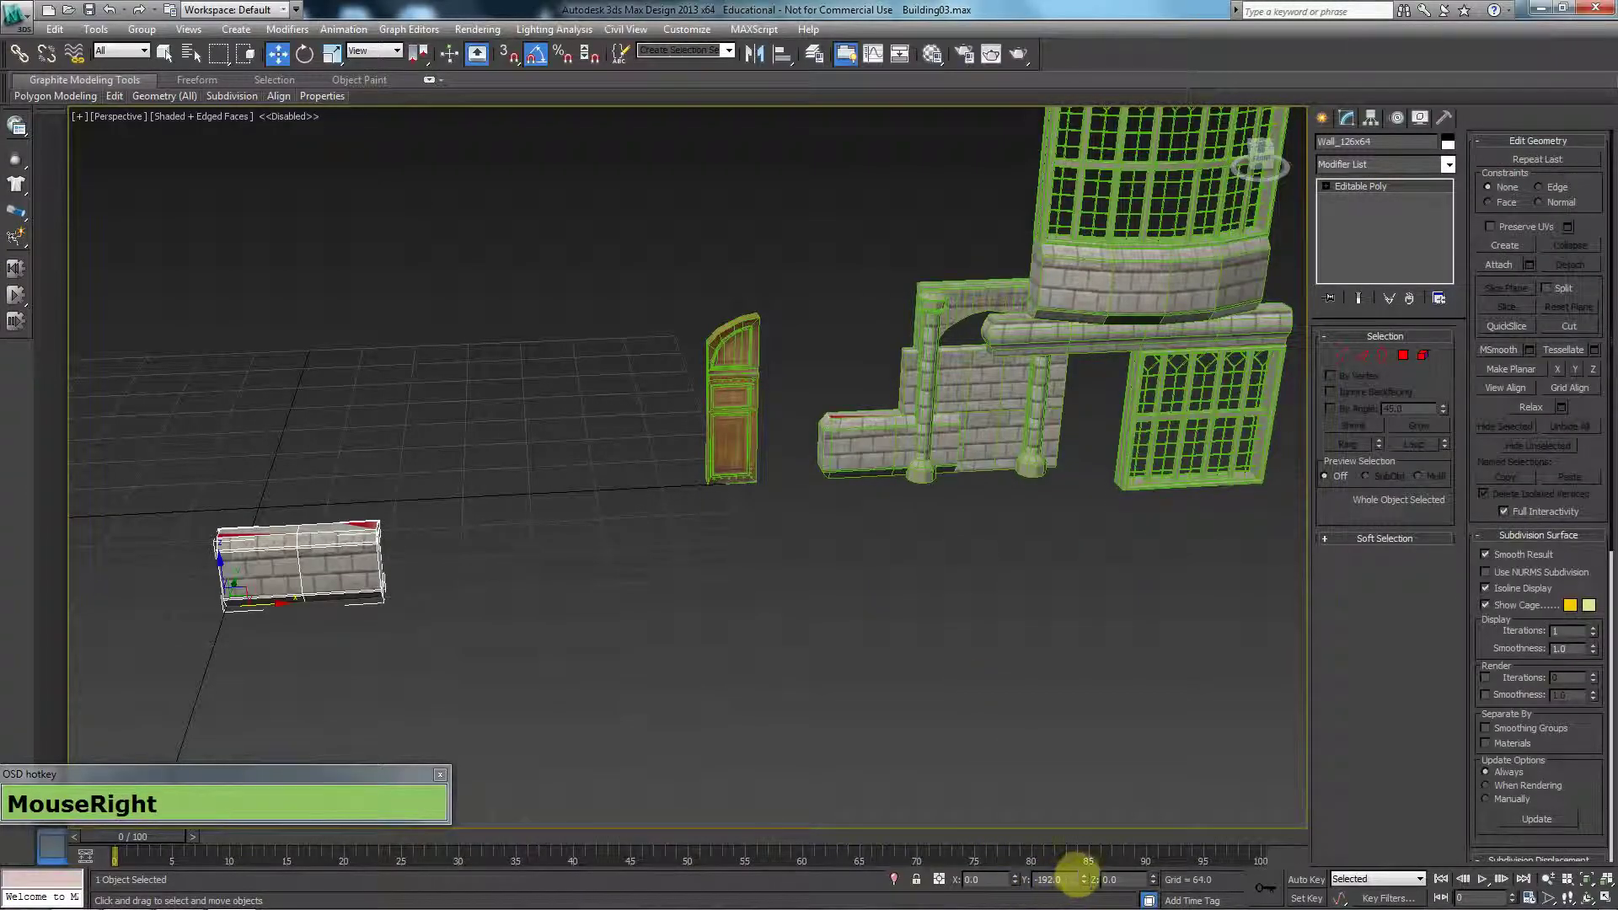
pyautogui.rightClick(1084, 879)
pyautogui.moveTo(390, 555); pyautogui.dragTo(545, 539, button='middle')
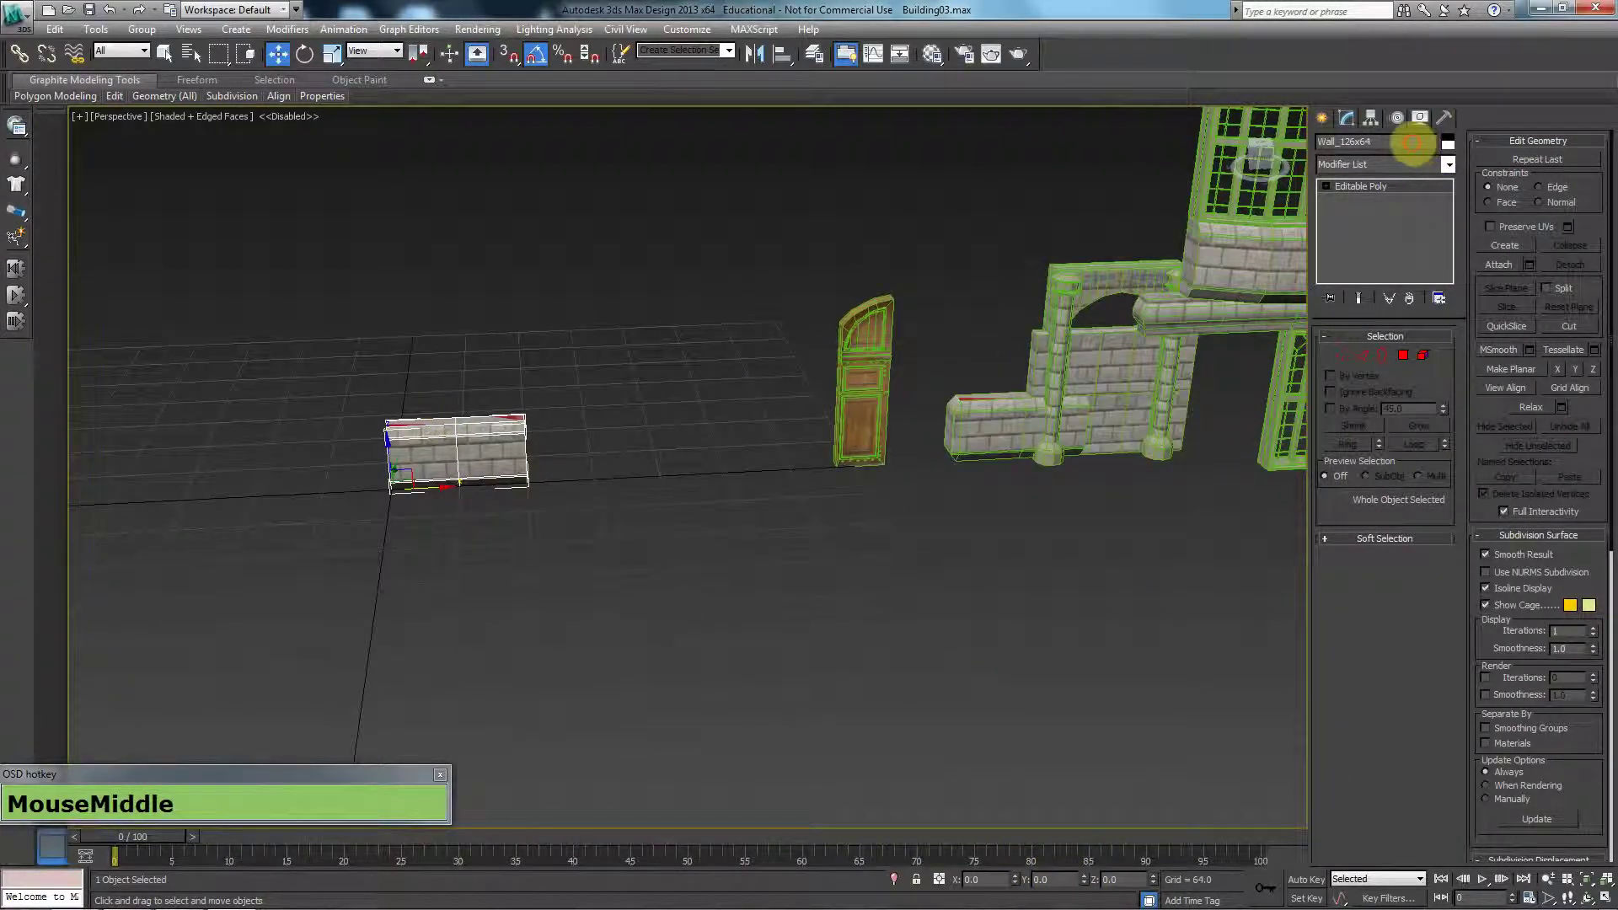
# Export only the selected low wall to the Mansion folder as FBX, reusing its object name Wall_126x64 as the file name
pyautogui.click(1402, 140)
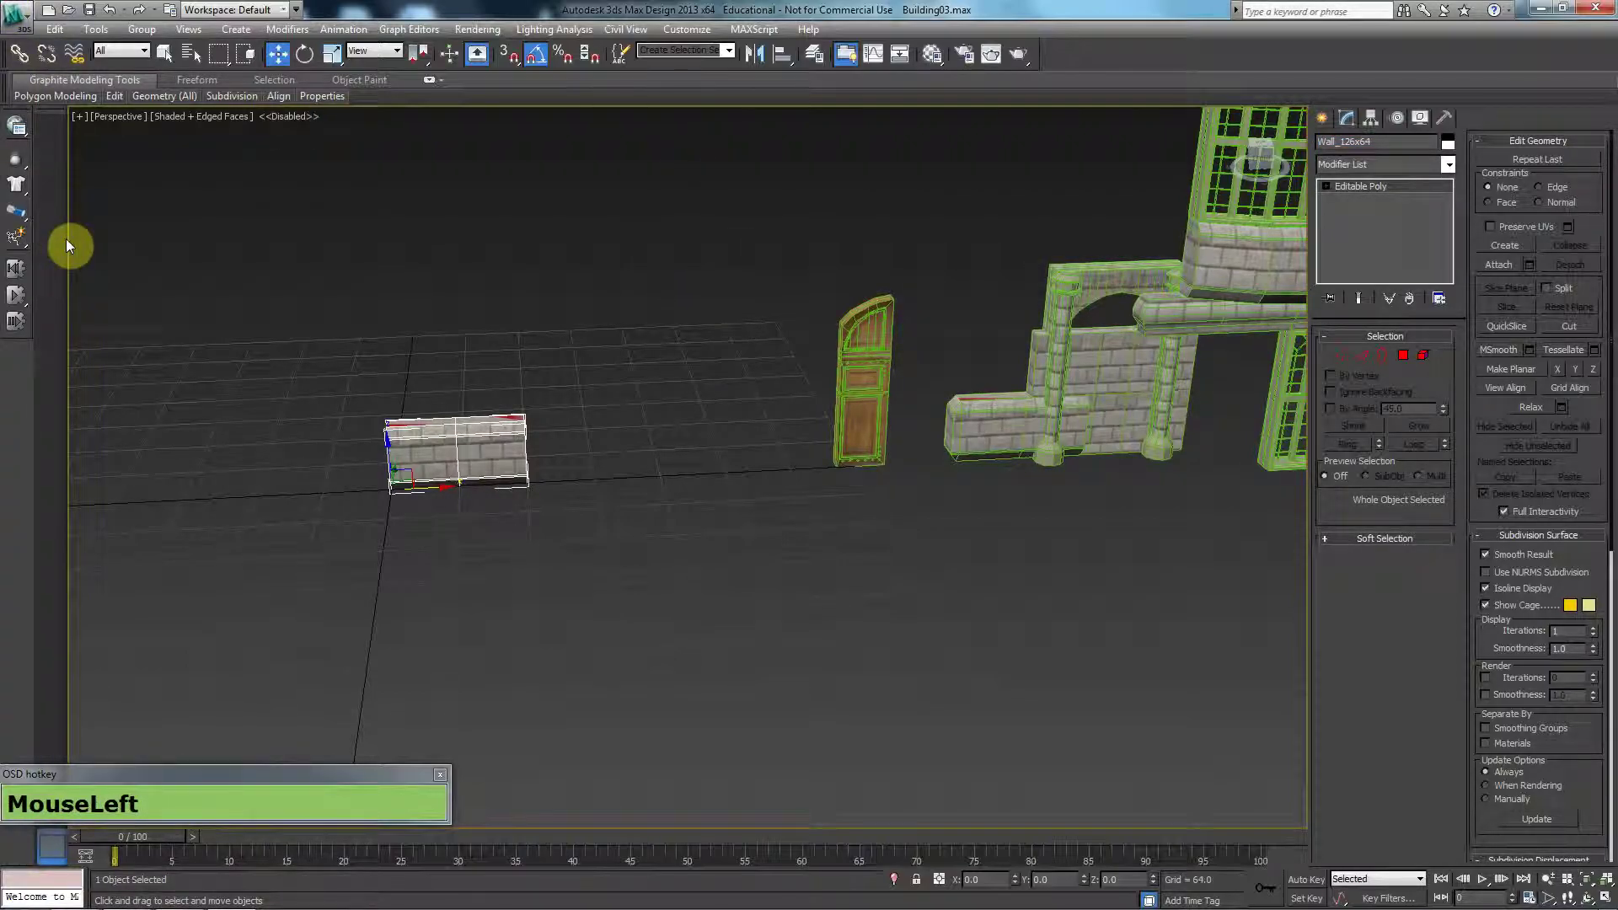
pyautogui.click(16, 12)
pyautogui.moveTo(91, 278)
pyautogui.click(220, 140)
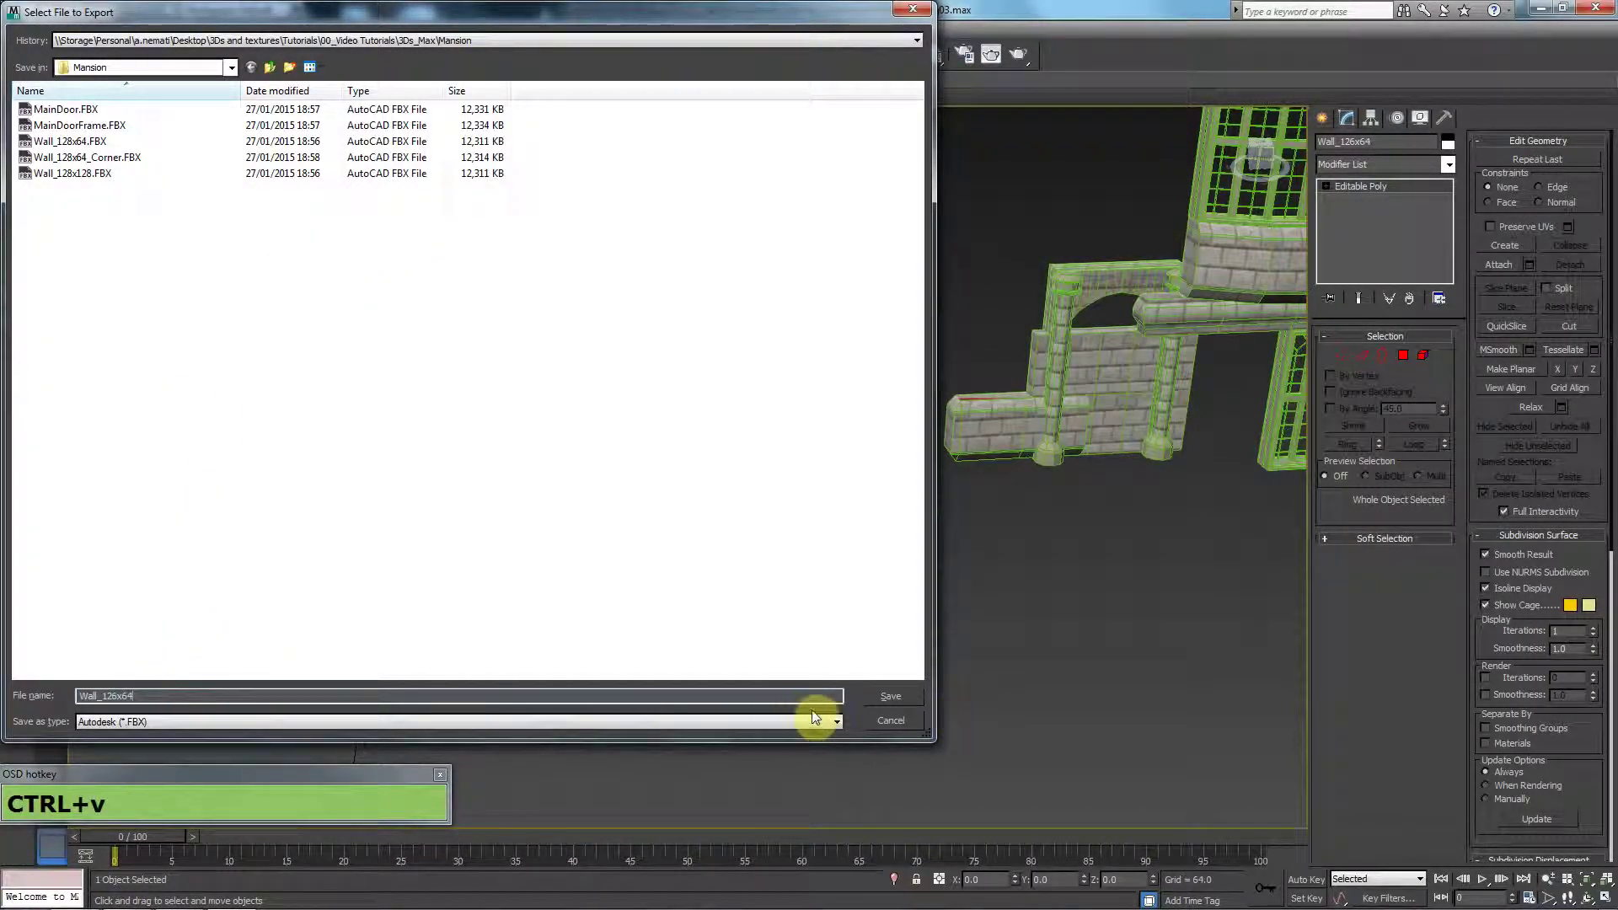
pyautogui.click(873, 696)
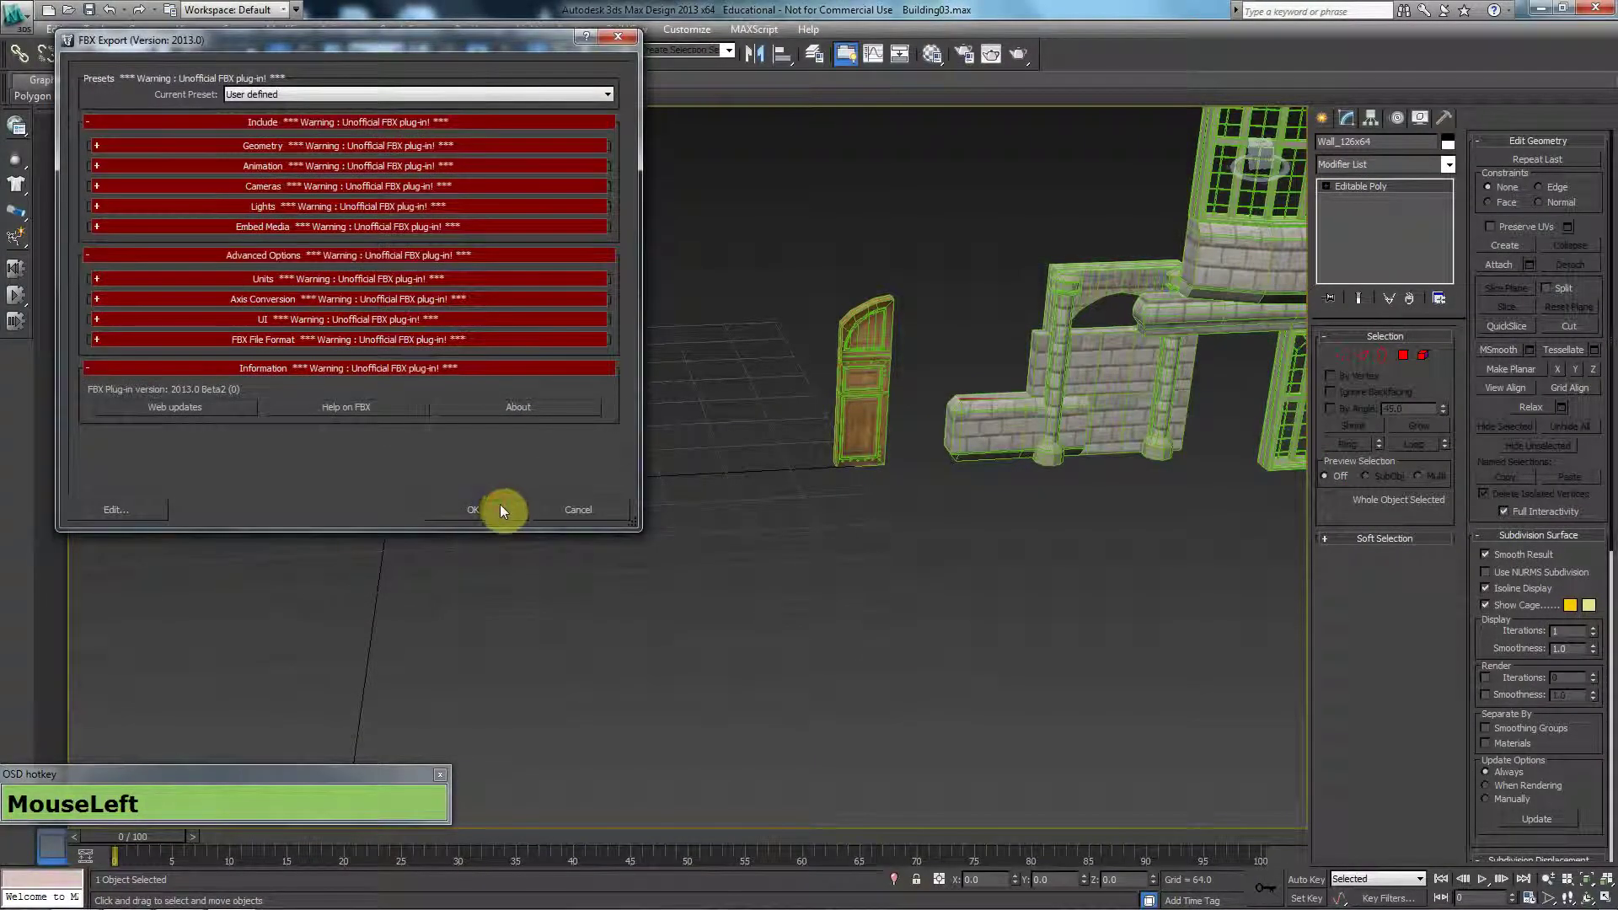
pyautogui.click(502, 508)
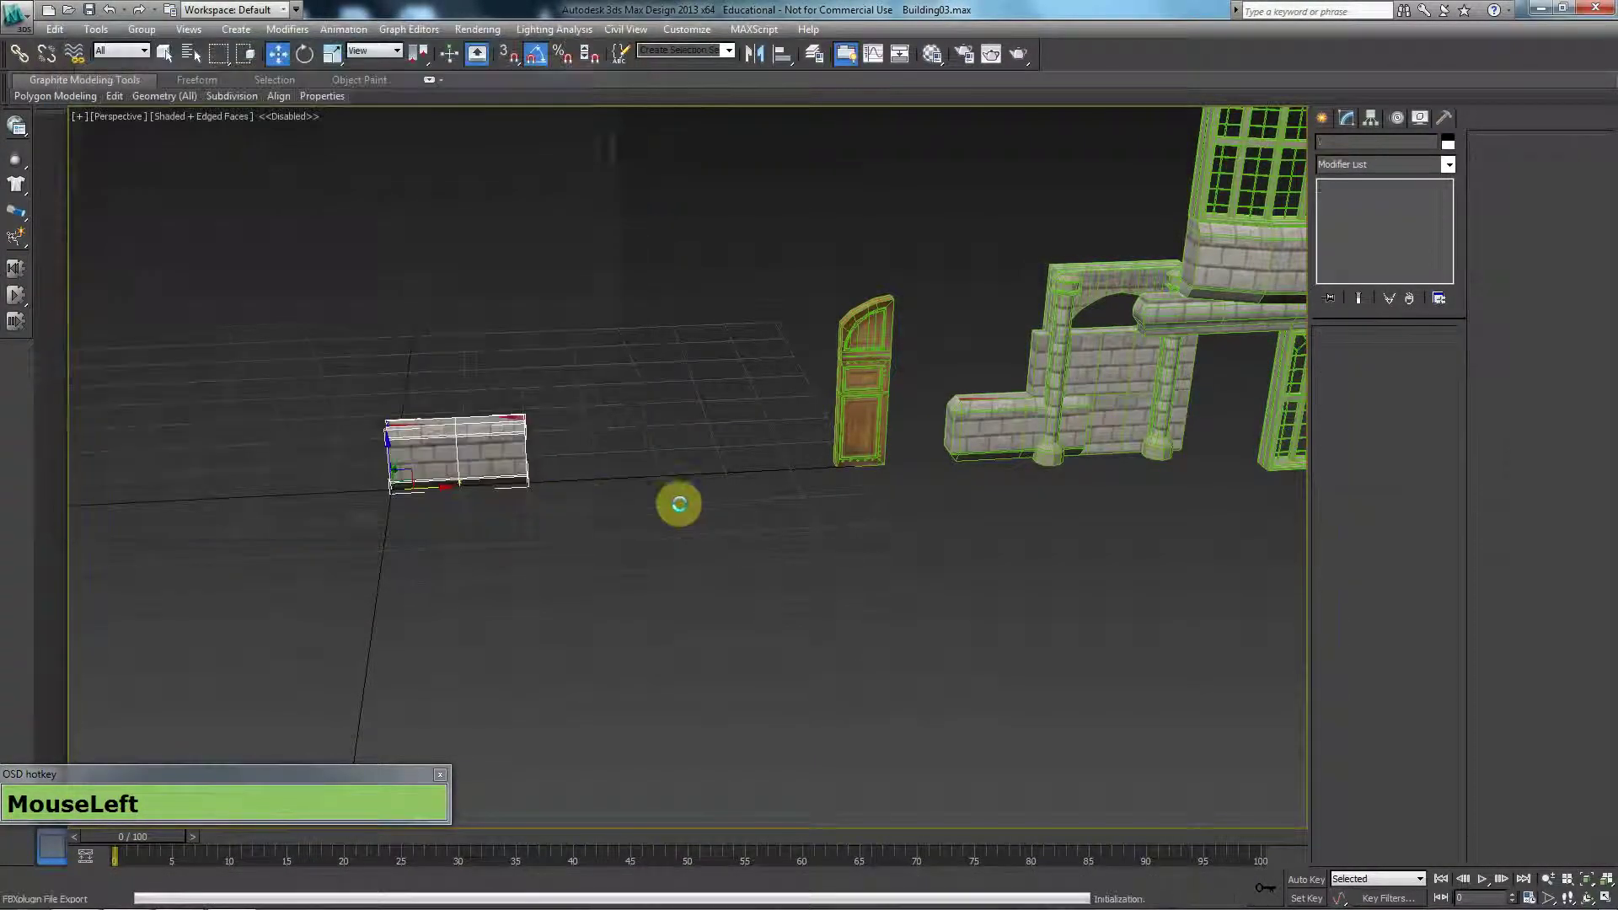
# Move the low wall Wall_126x64 away from the origin along X, beside the other exported pieces
pyautogui.press('w')
pyautogui.moveTo(452, 489); pyautogui.dragTo(1036, 459)
pyautogui.moveTo(1036, 458); pyautogui.dragTo(800, 519, button='middle')
# Place the narrow corner ledge, Wall_128x32_Corner, at the world origin by setting its X, Y and Z position to 0
pyautogui.click(966, 354)
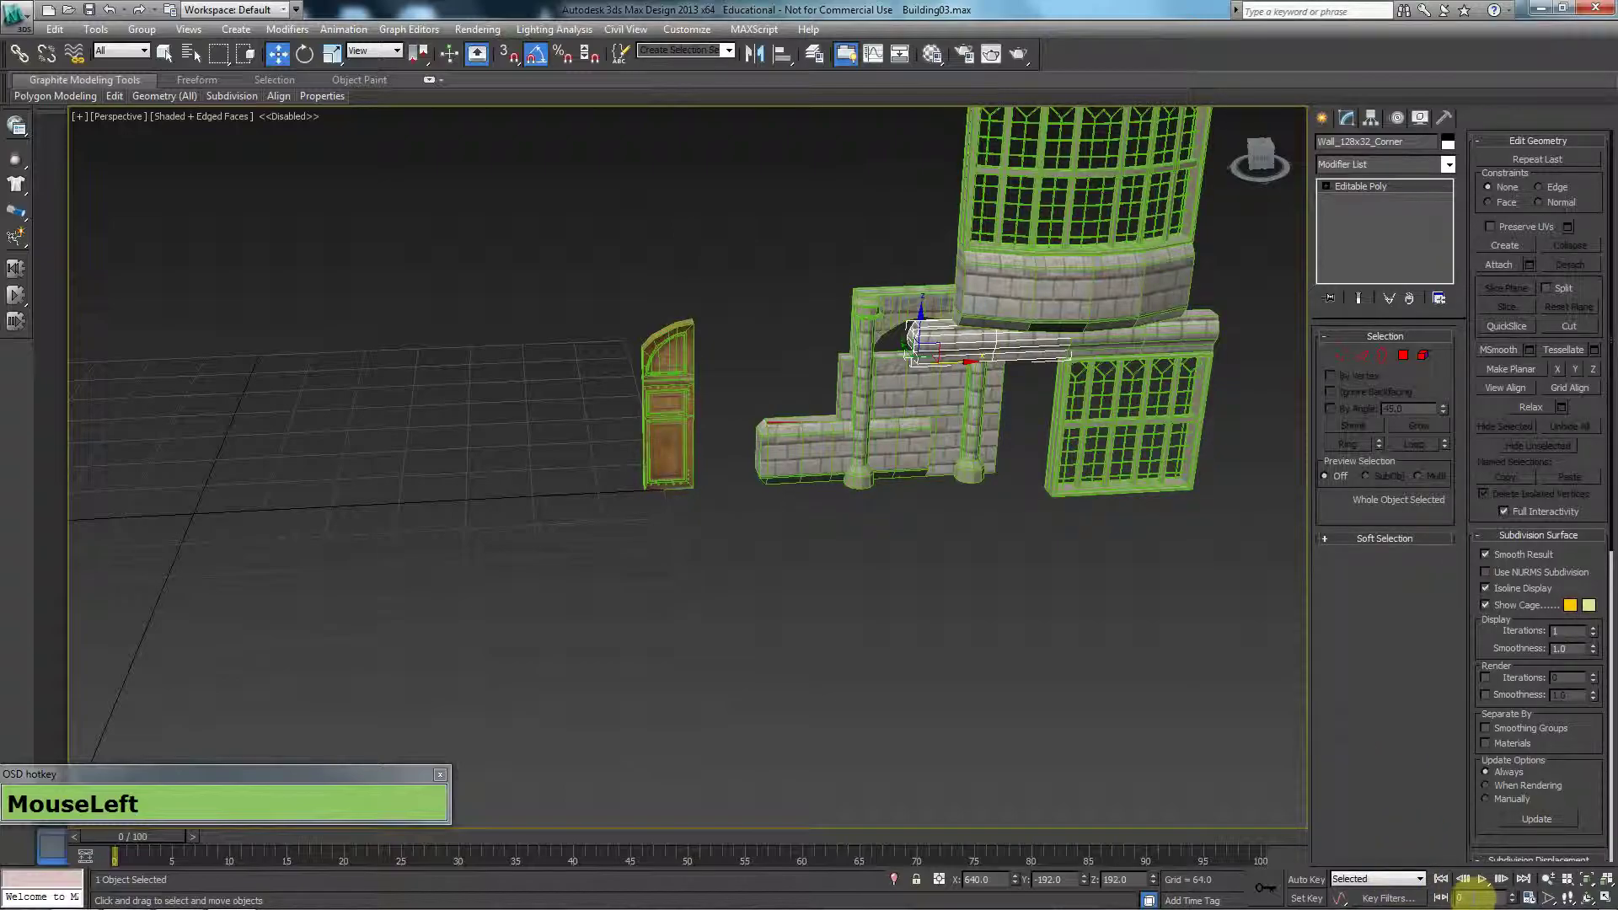
pyautogui.rightClick(1014, 879)
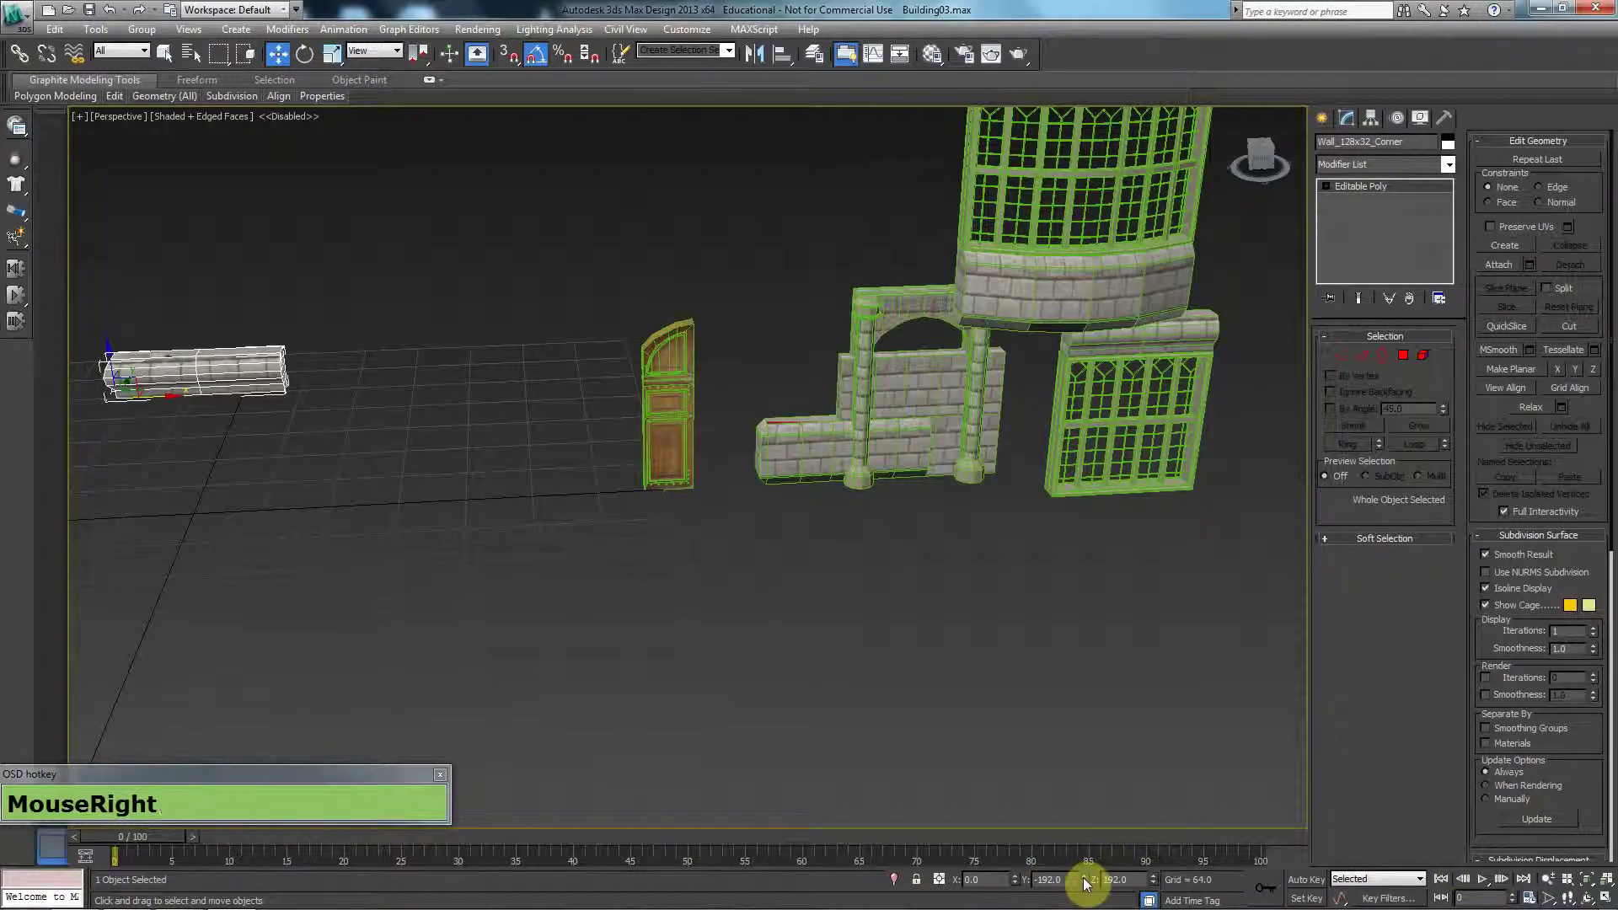
pyautogui.rightClick(1084, 879)
pyautogui.rightClick(1153, 879)
pyautogui.click(4, 9)
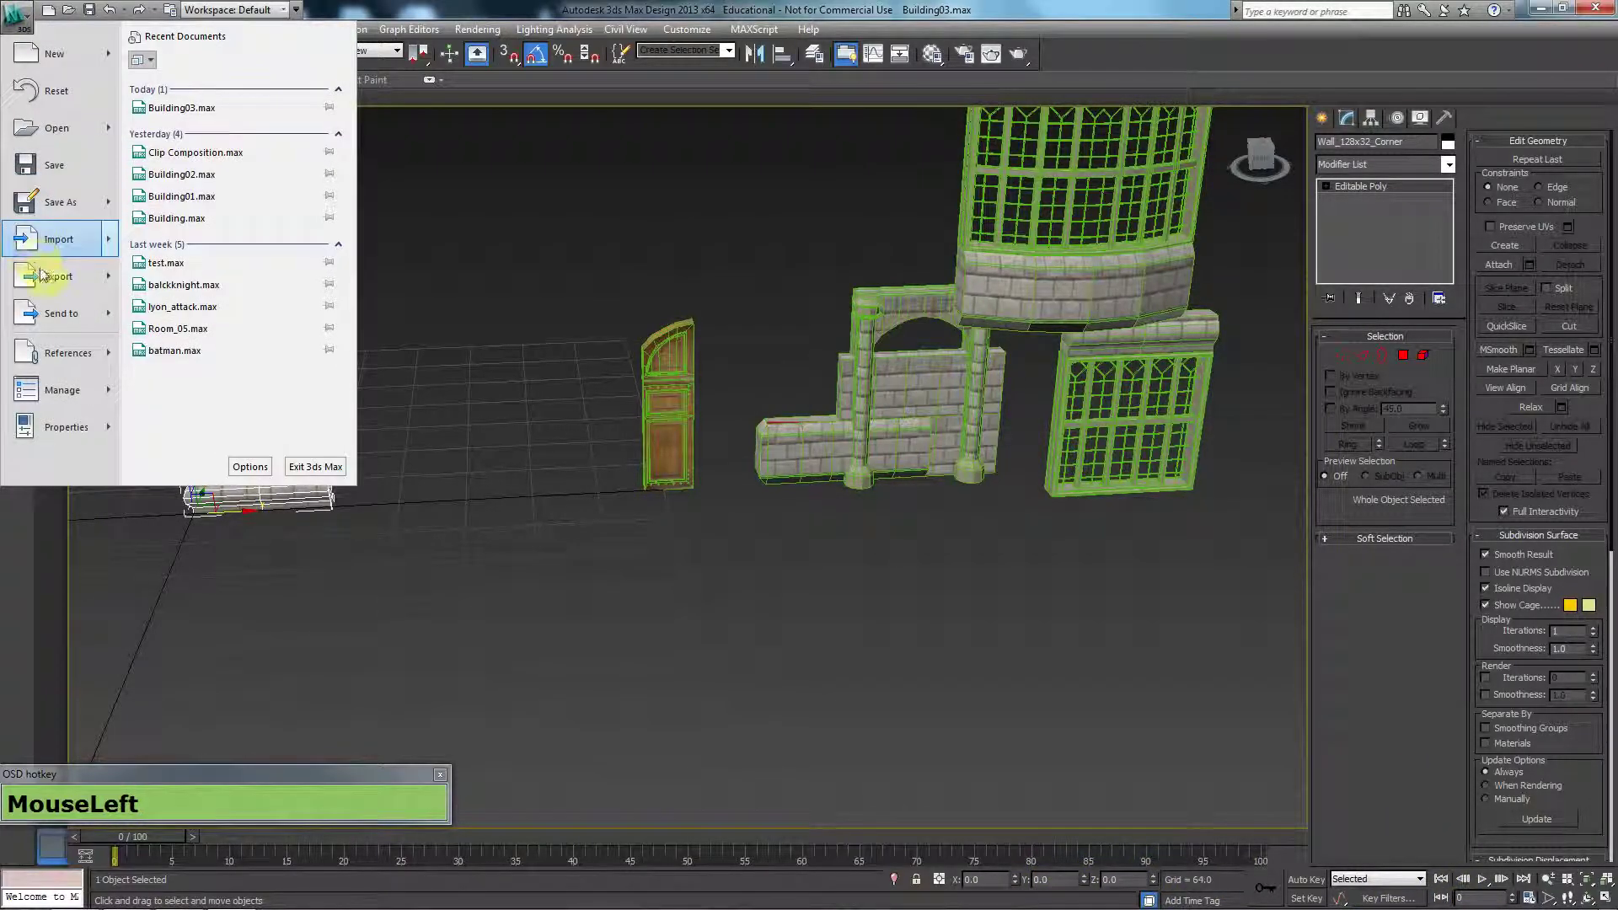
pyautogui.moveTo(34, 271)
pyautogui.click(191, 126)
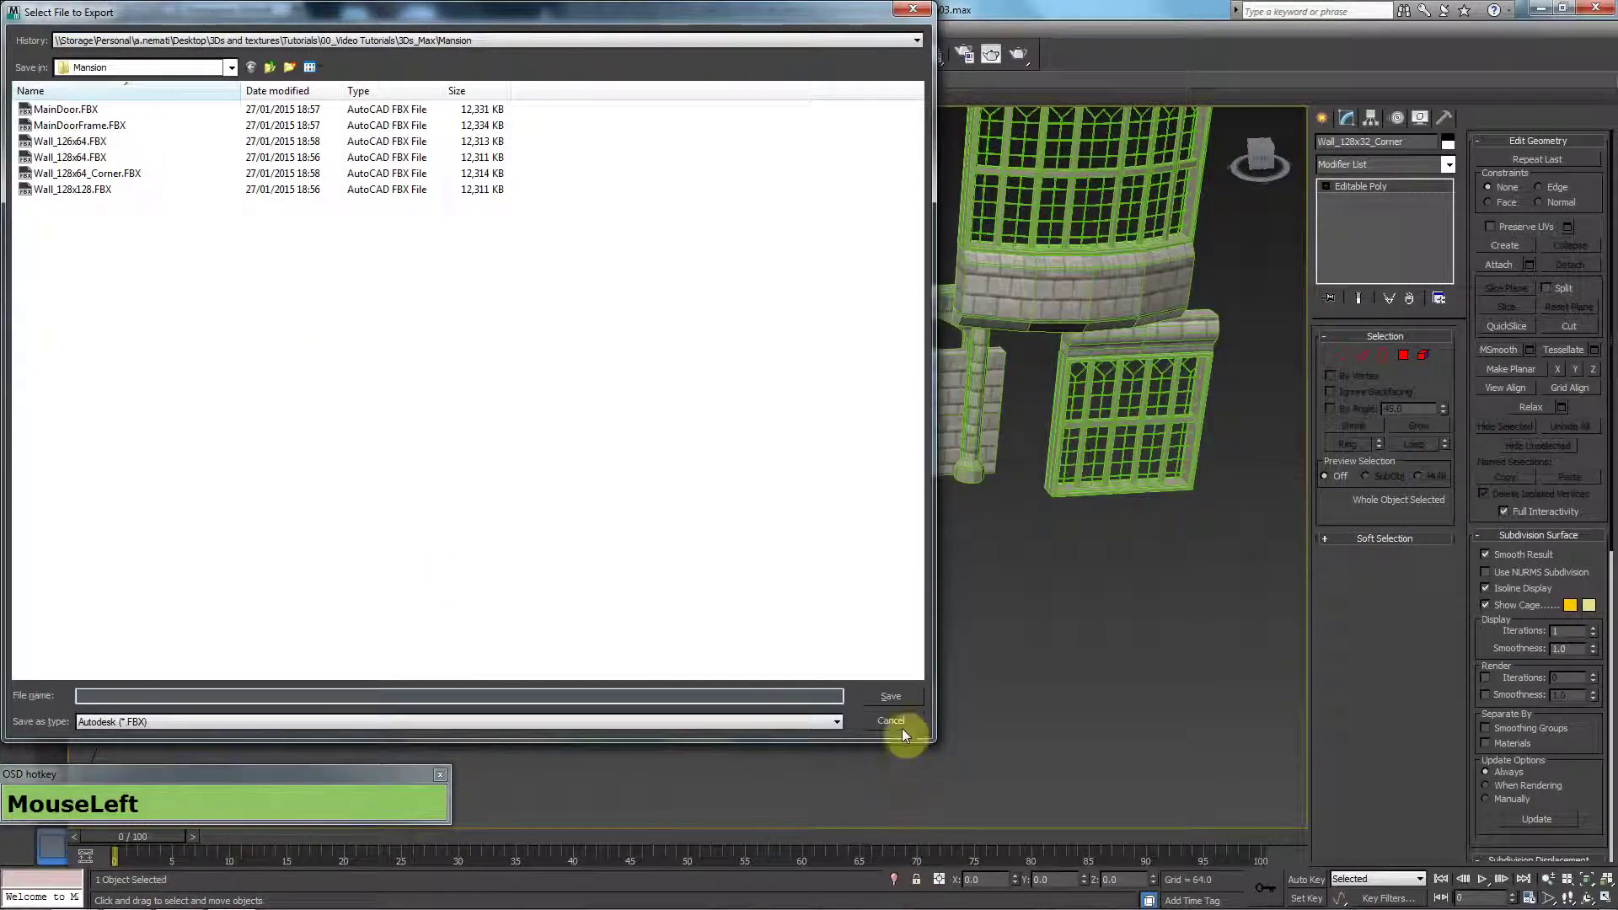
pyautogui.click(900, 729)
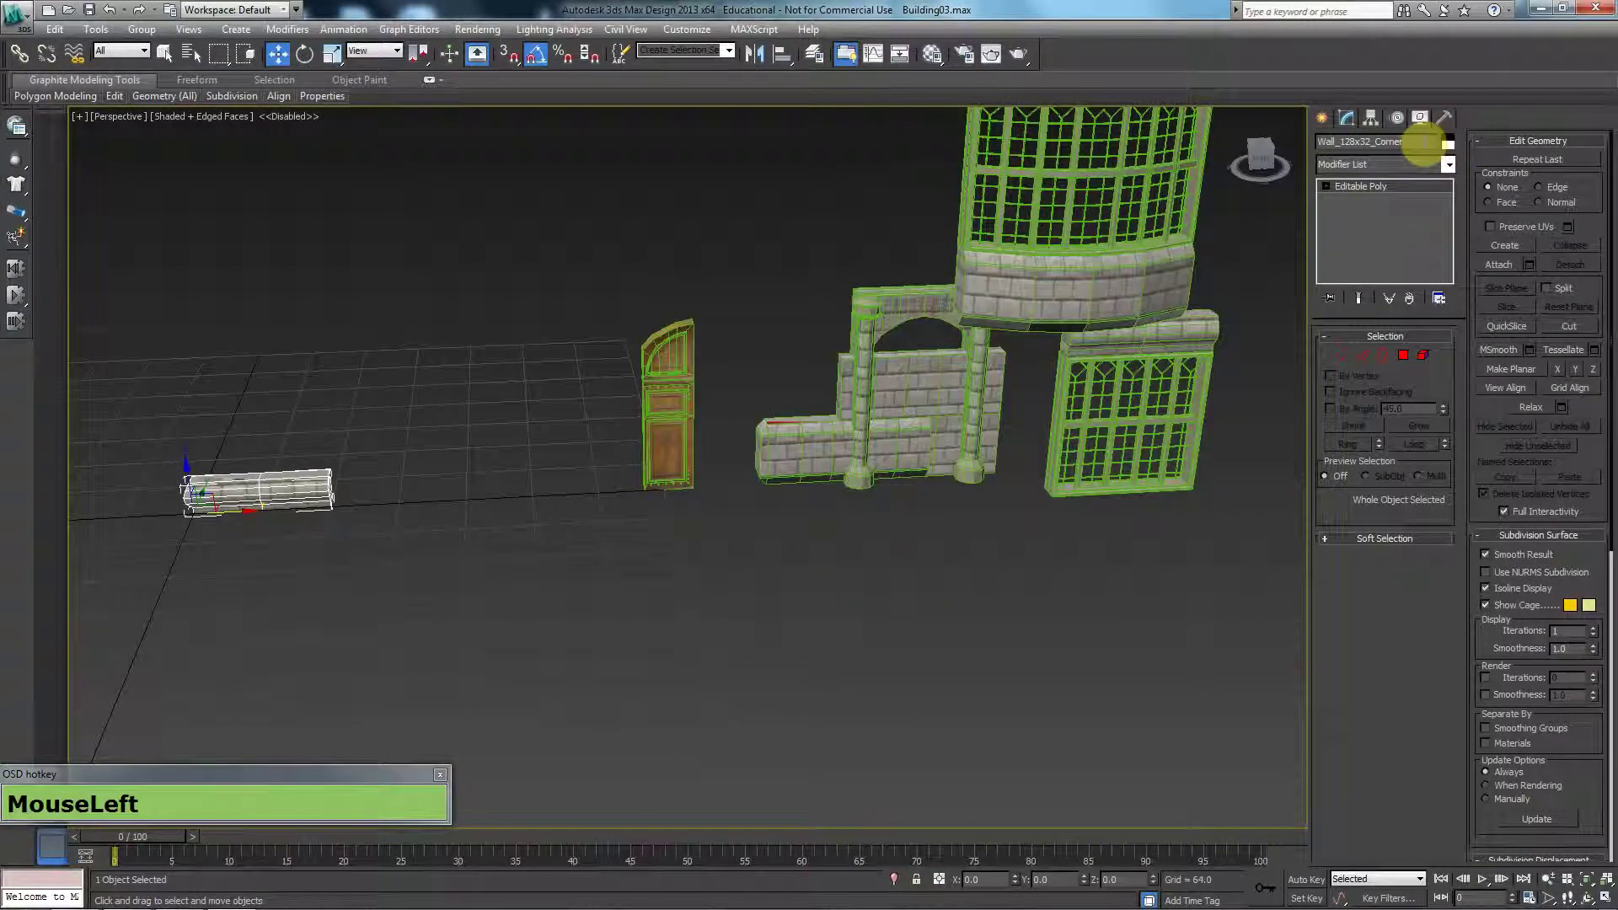
# Export only the narrow corner ledge to the Mansion folder as FBX named Wall_128x32_Corner, and move it along X to about 596
pyautogui.click(1424, 145)
pyautogui.hotkey('ctrl', 'c')
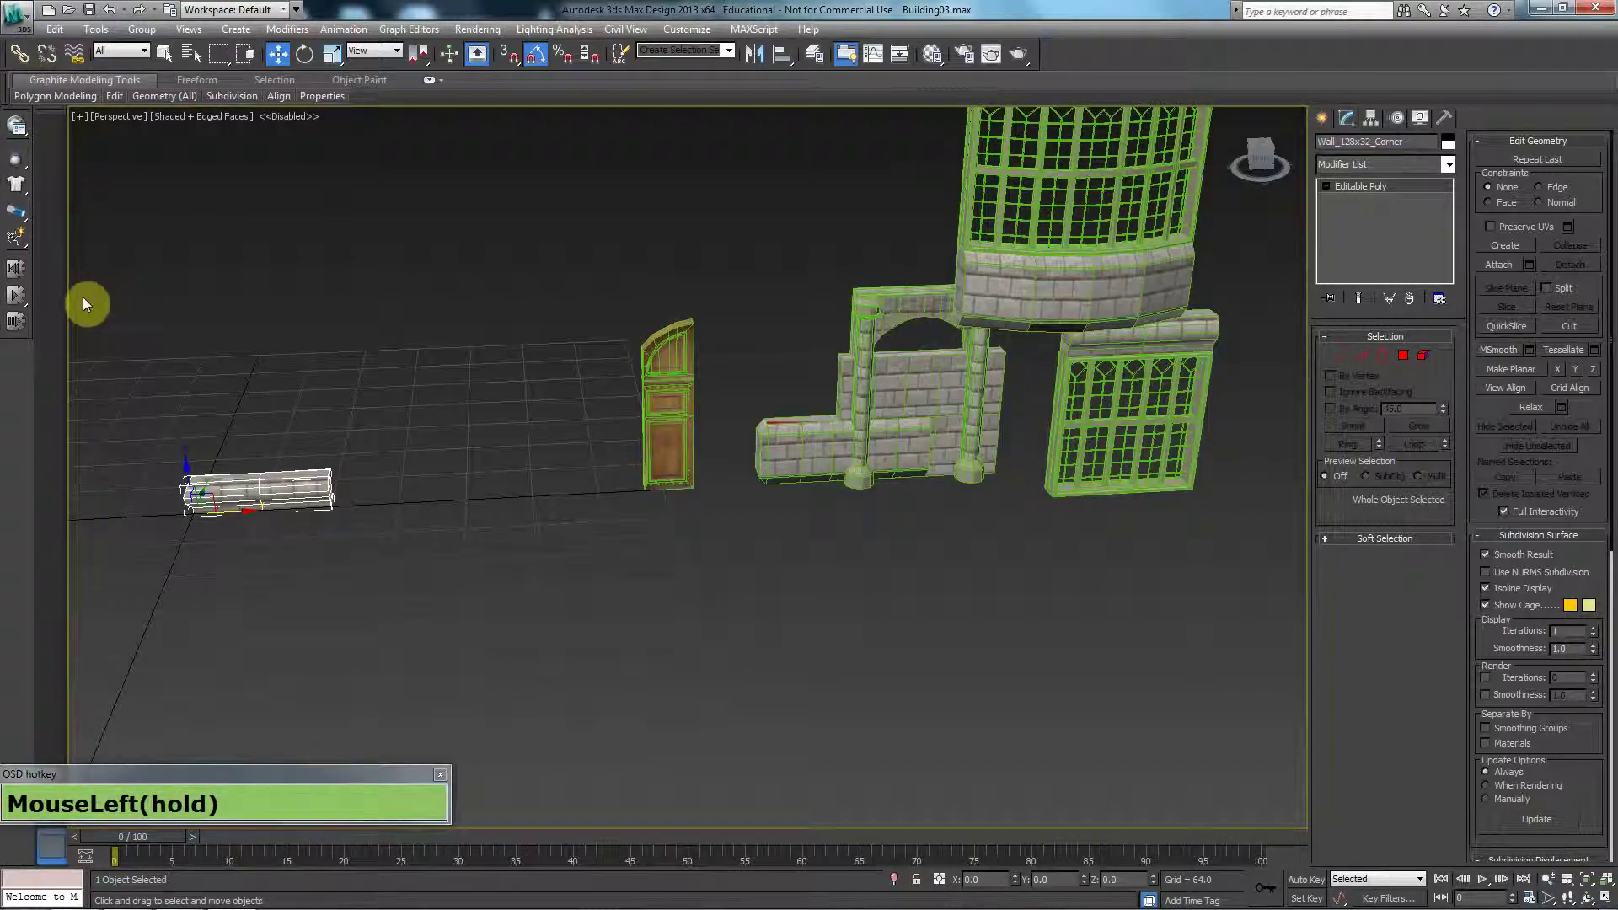
pyautogui.click(15, 14)
pyautogui.moveTo(38, 276)
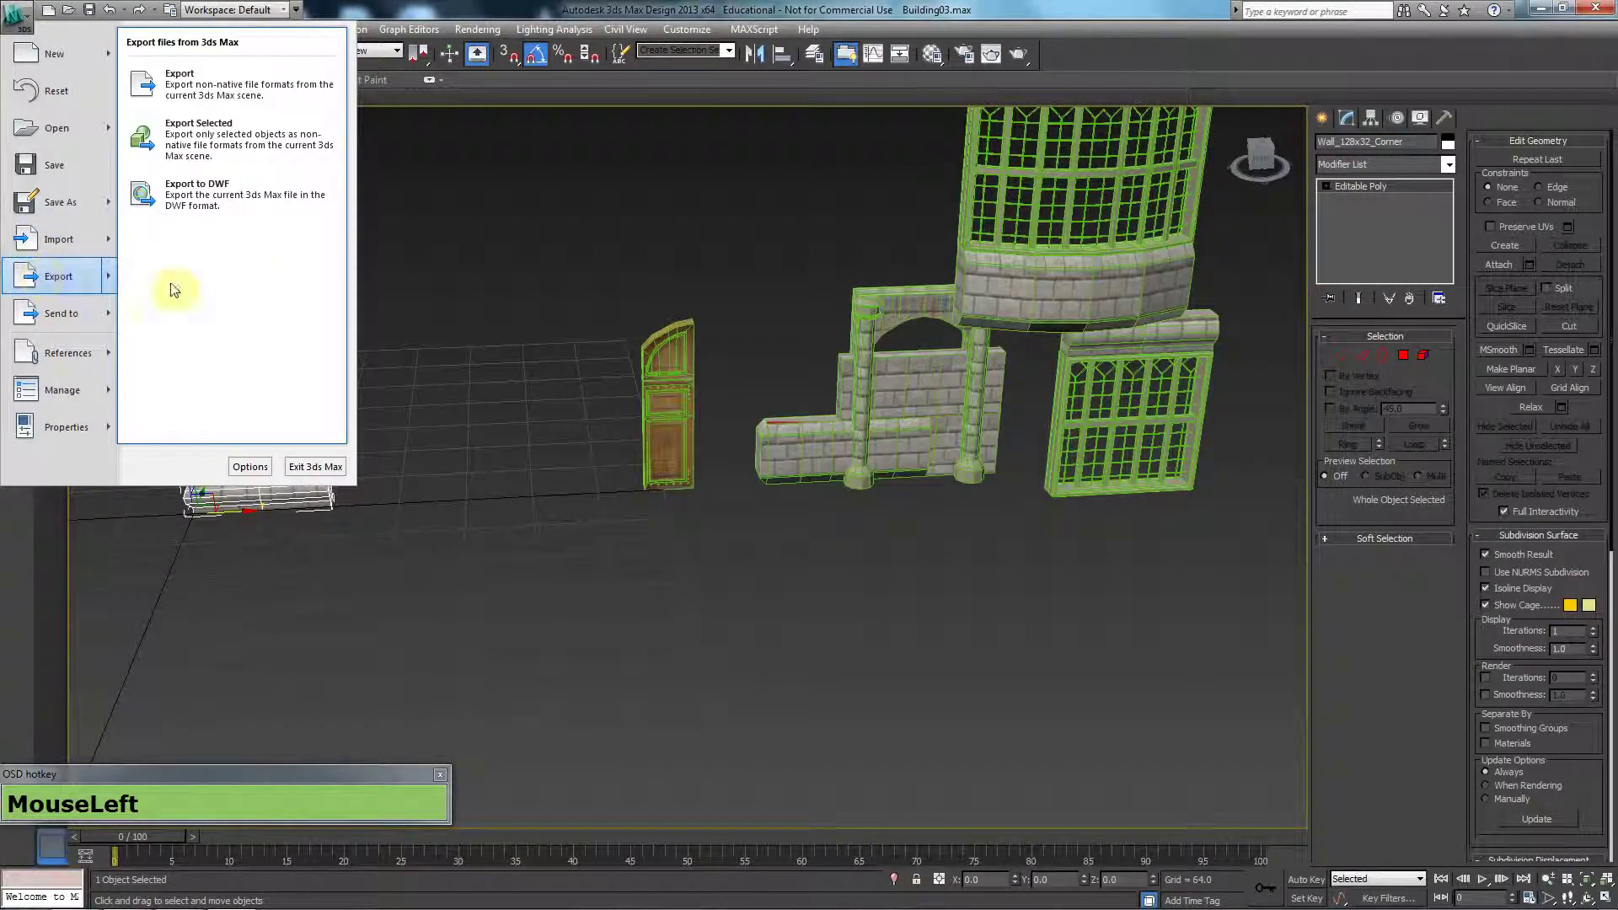
pyautogui.click(254, 144)
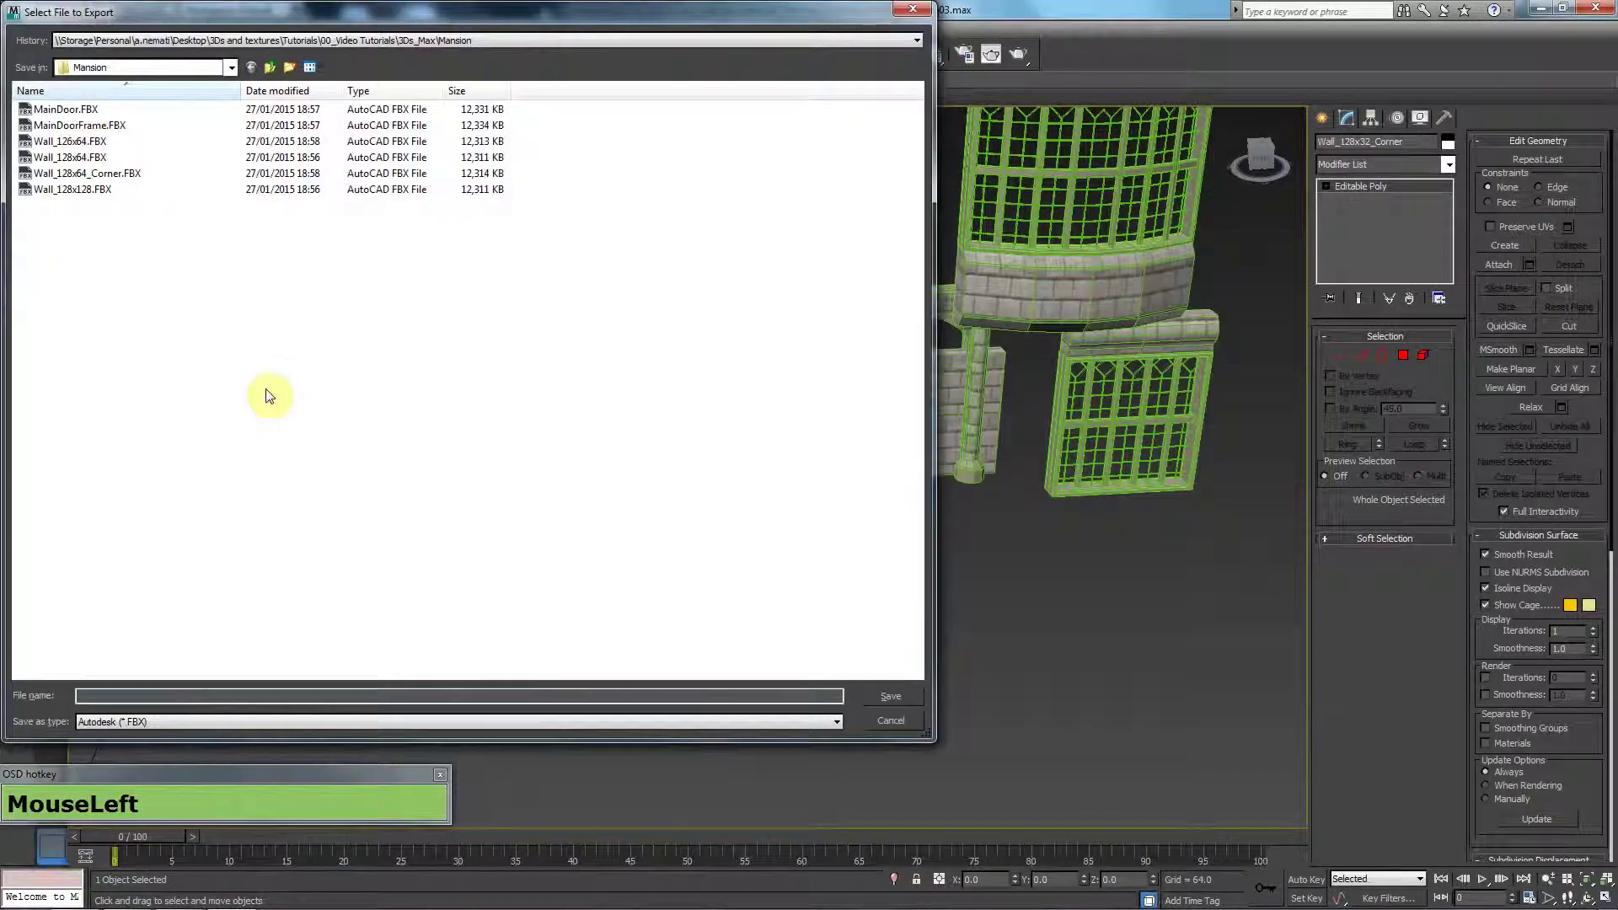
pyautogui.hotkey('ctrl', 'v')
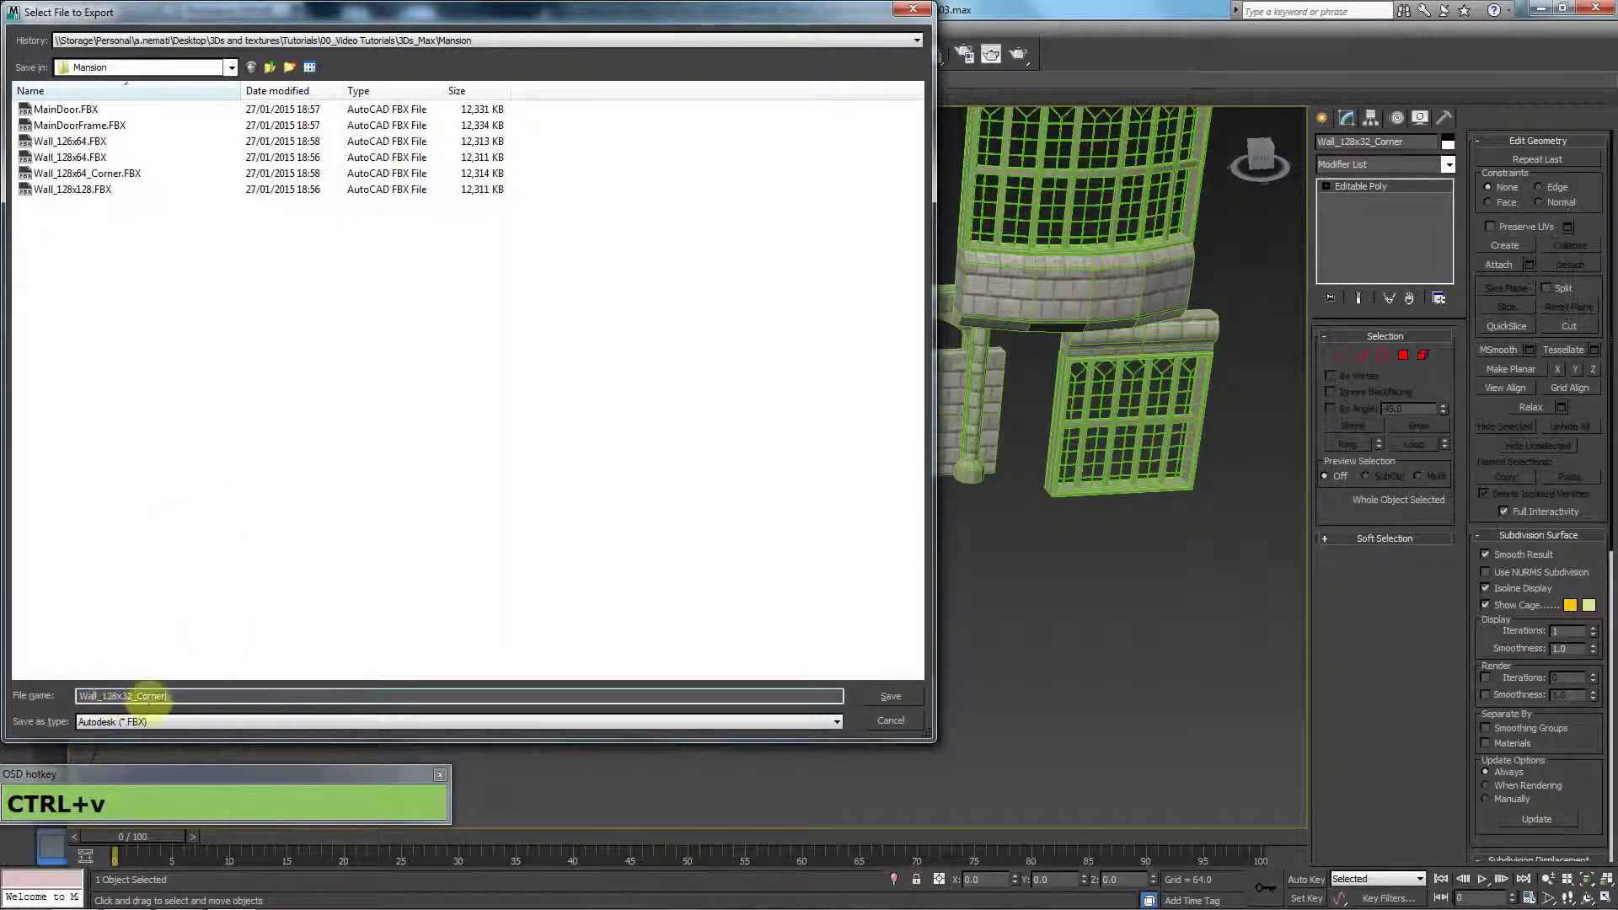
pyautogui.click(884, 703)
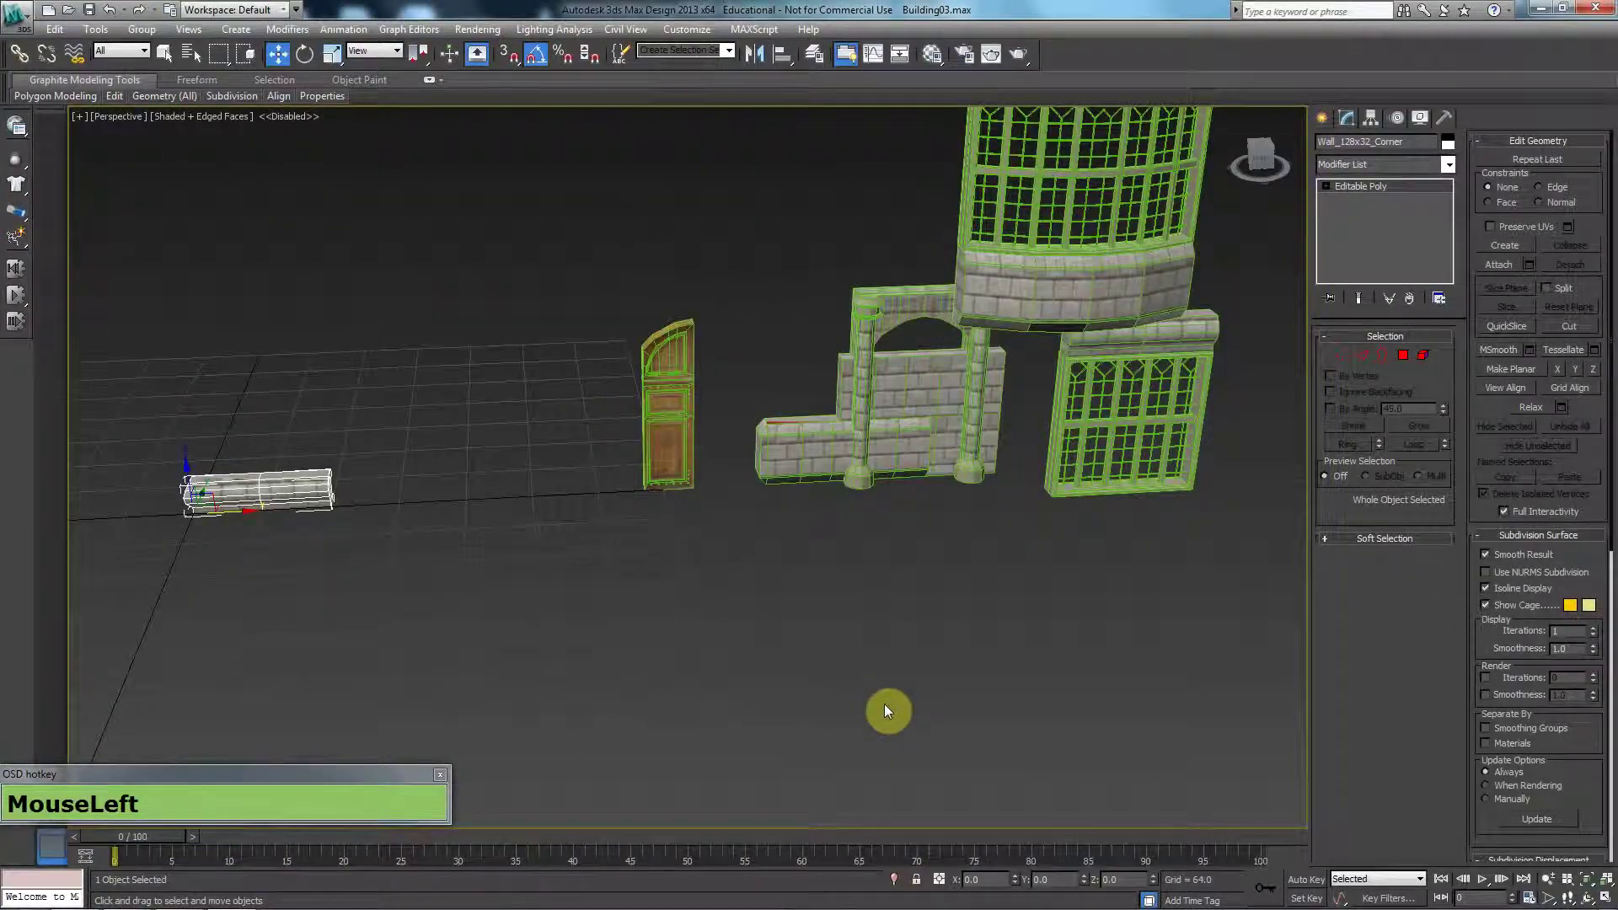
pyautogui.click(498, 506)
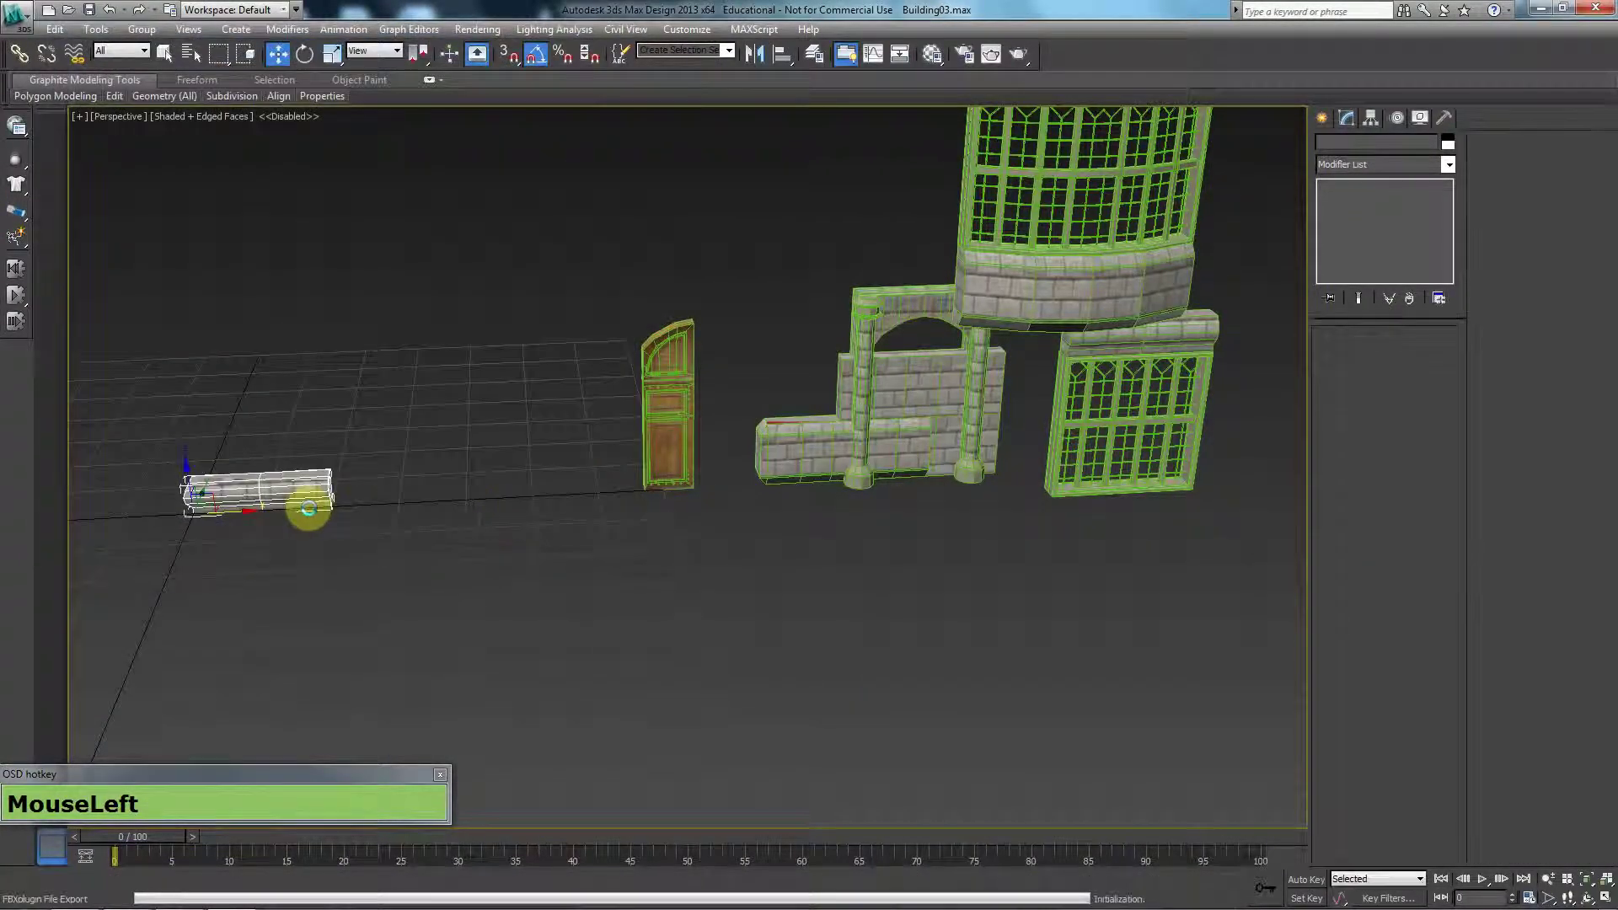
pyautogui.press('w')
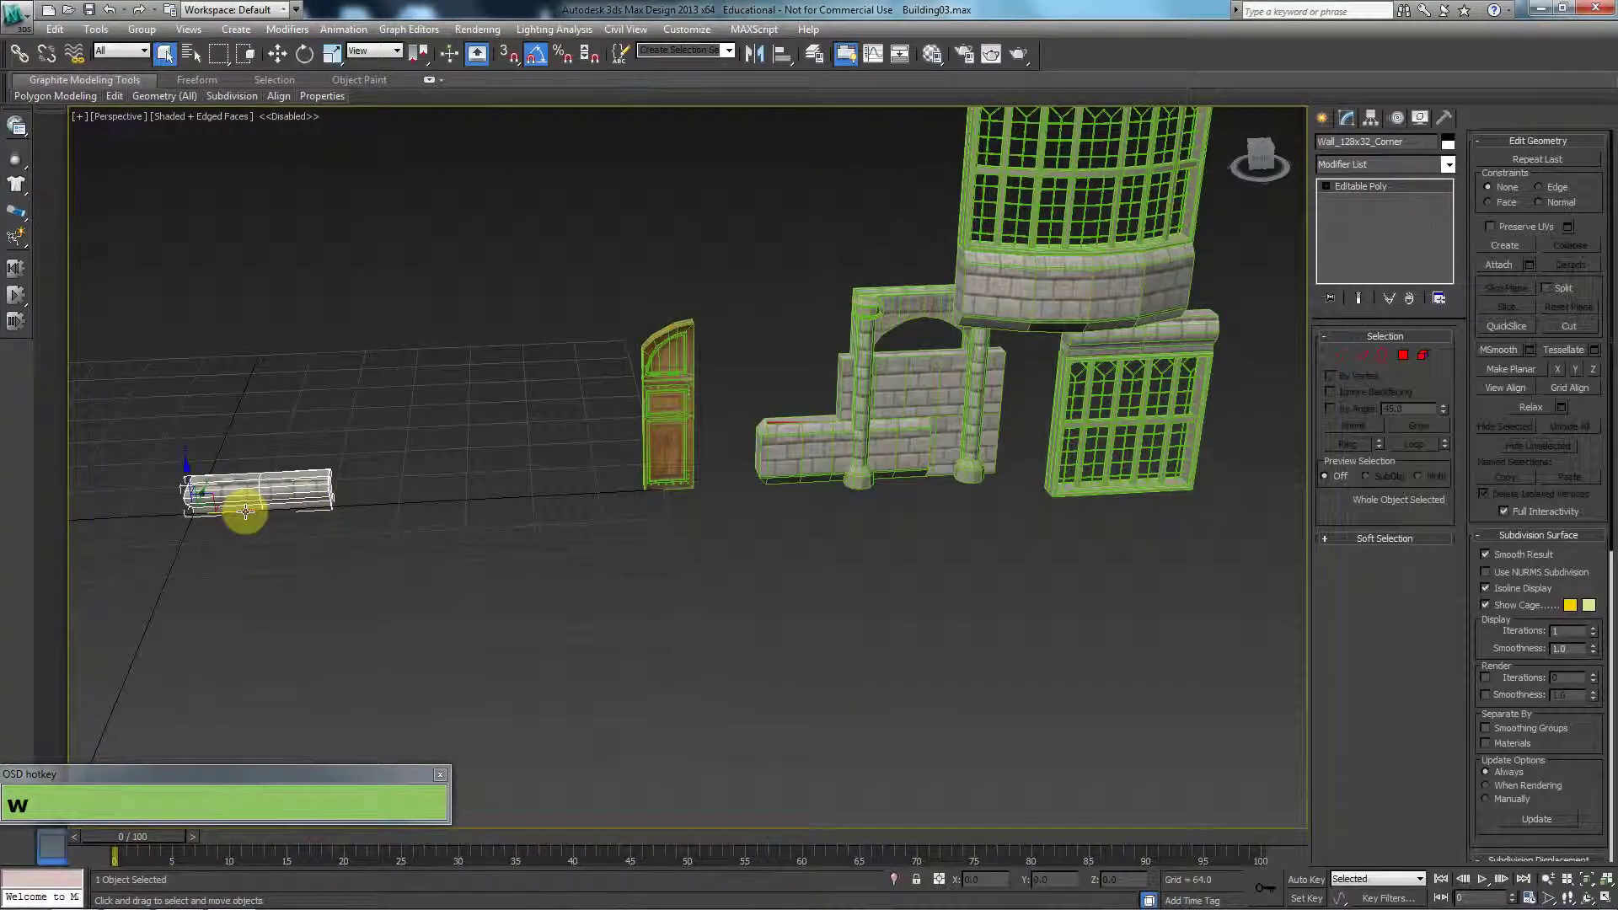
pyautogui.moveTo(282, 506); pyautogui.dragTo(861, 504)
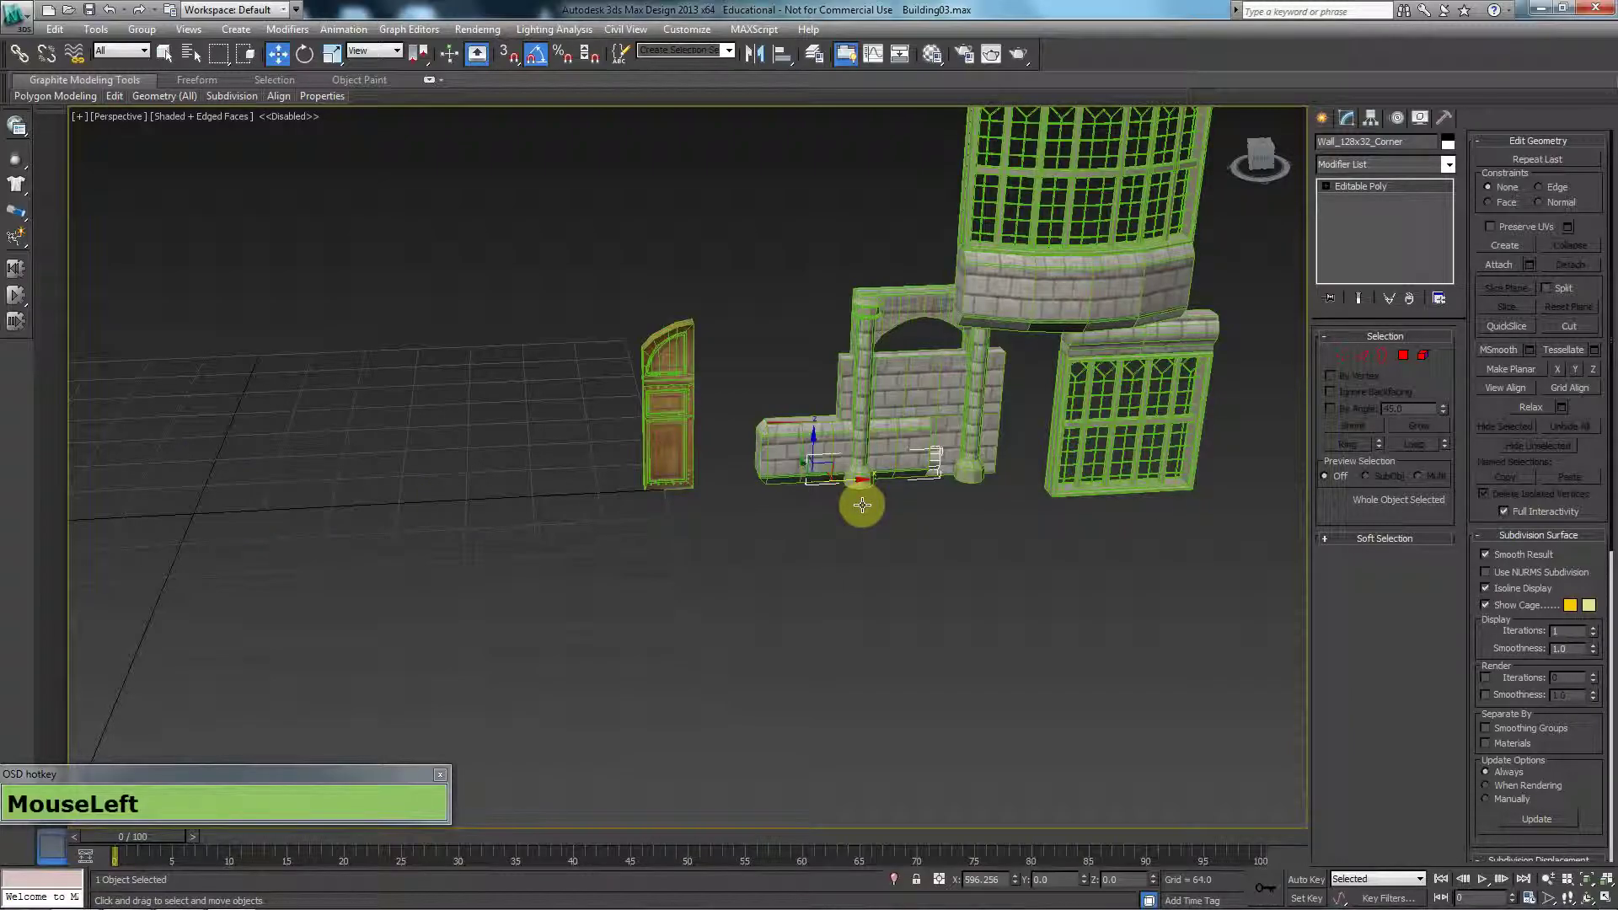
# Place the straight ledge above the square window, Wall_128x32, at the world origin by setting X, Y and Z to 0
pyautogui.click(1118, 351)
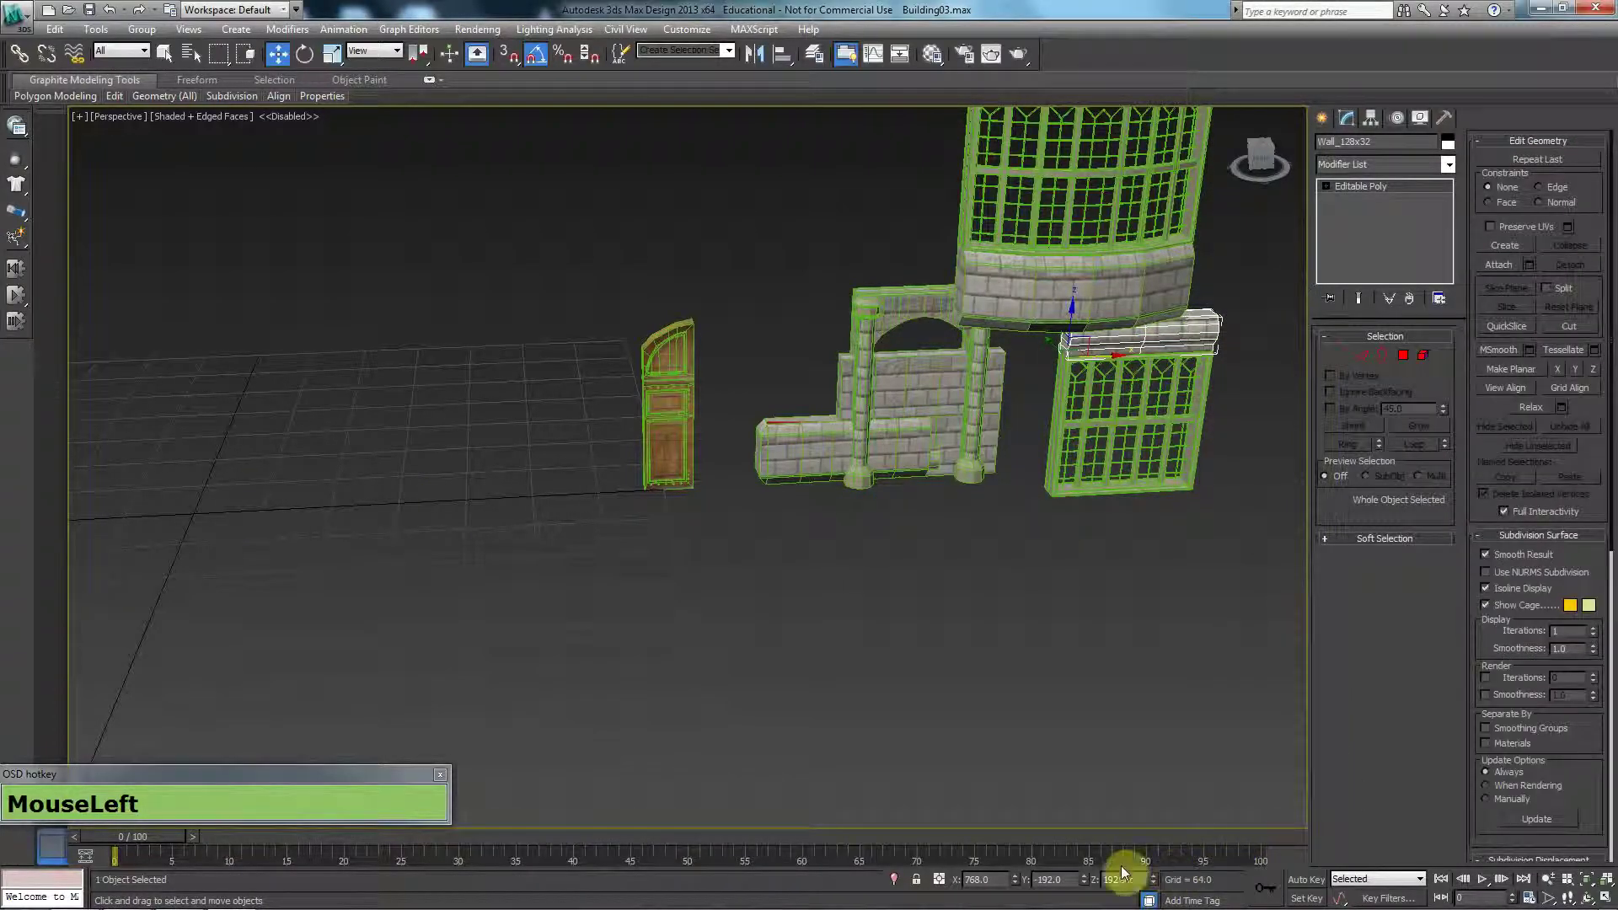
pyautogui.rightClick(1015, 880)
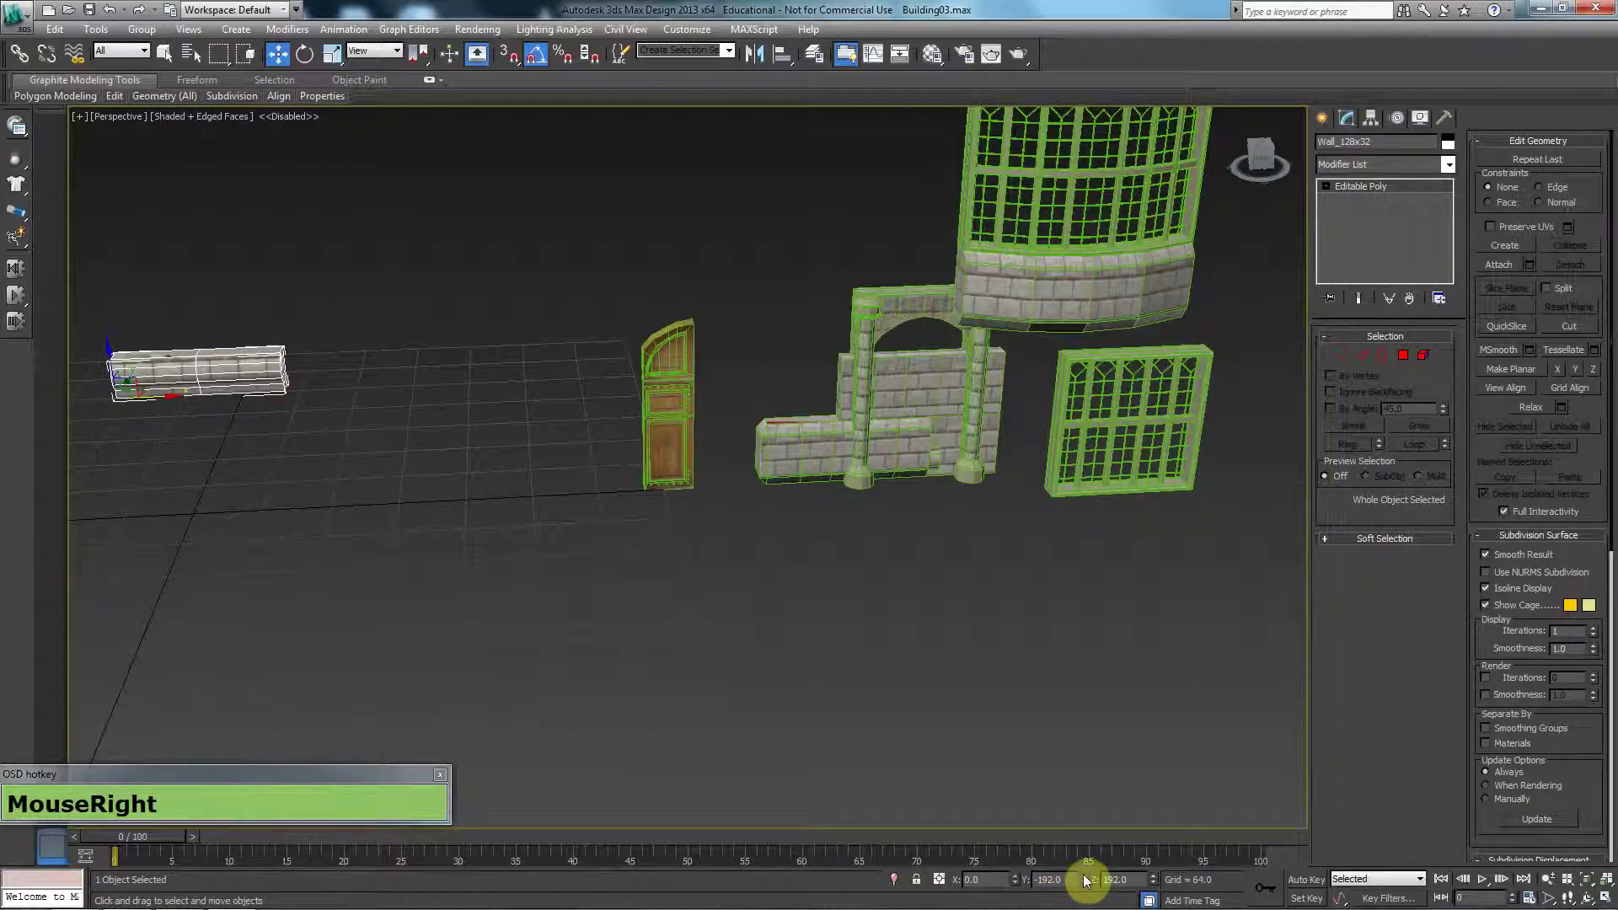
pyautogui.rightClick(1085, 880)
pyautogui.rightClick(1153, 880)
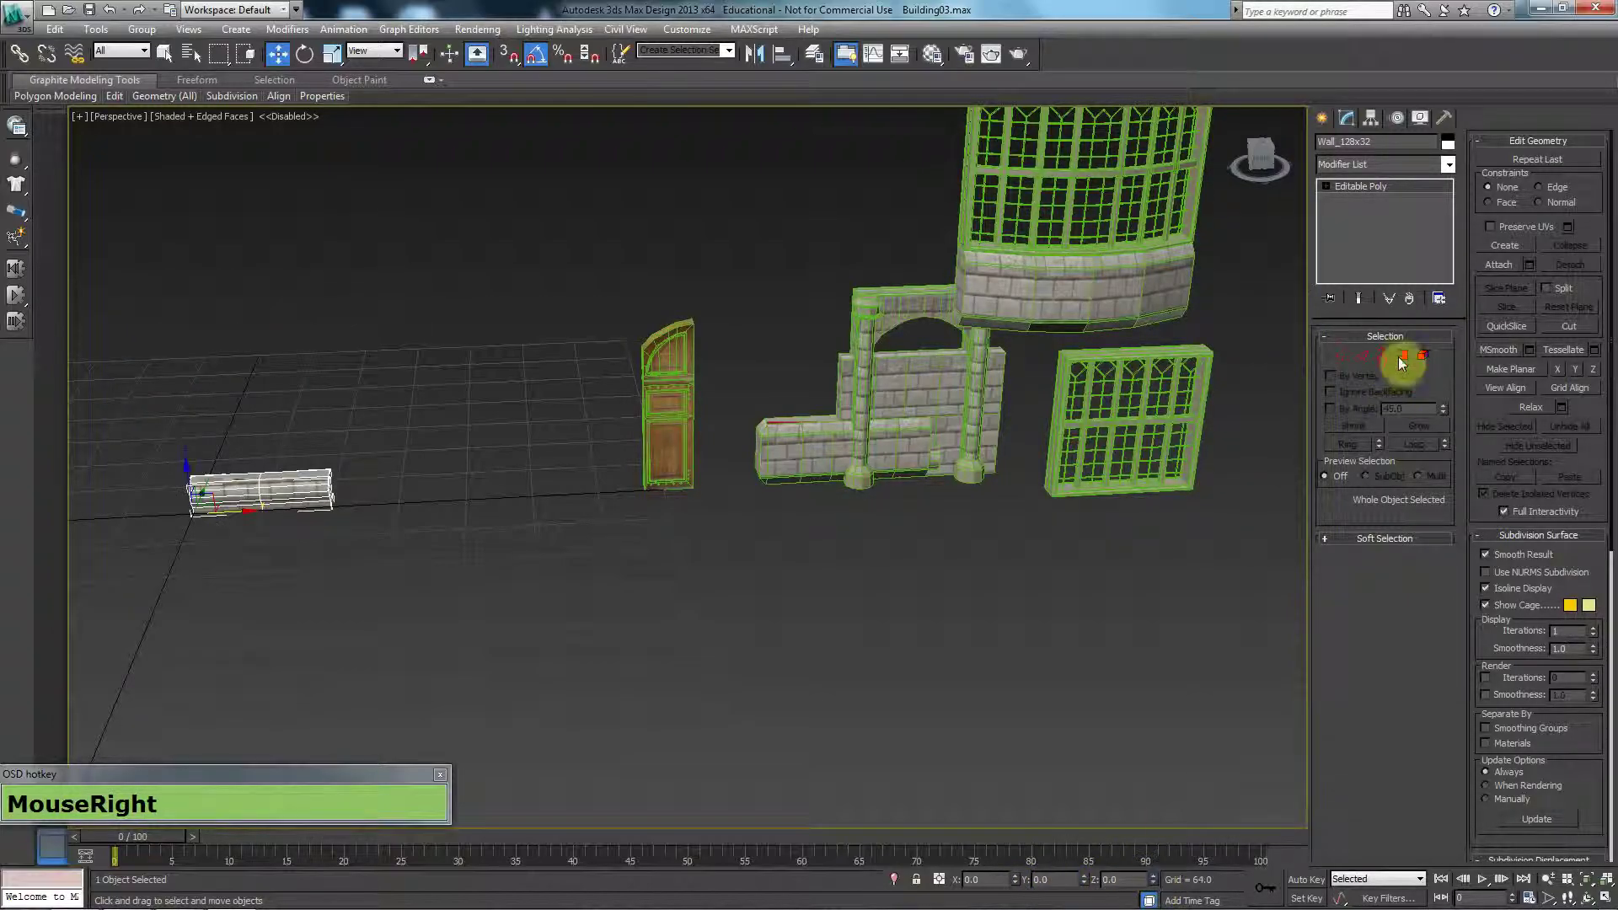
# Export only the straight ledge to the Mansion folder as FBX, reusing its name Wall_128x32, and move it away from the origin
pyautogui.click(1379, 142)
pyautogui.hotkey('ctrl', 'c')
pyautogui.click(19, 84)
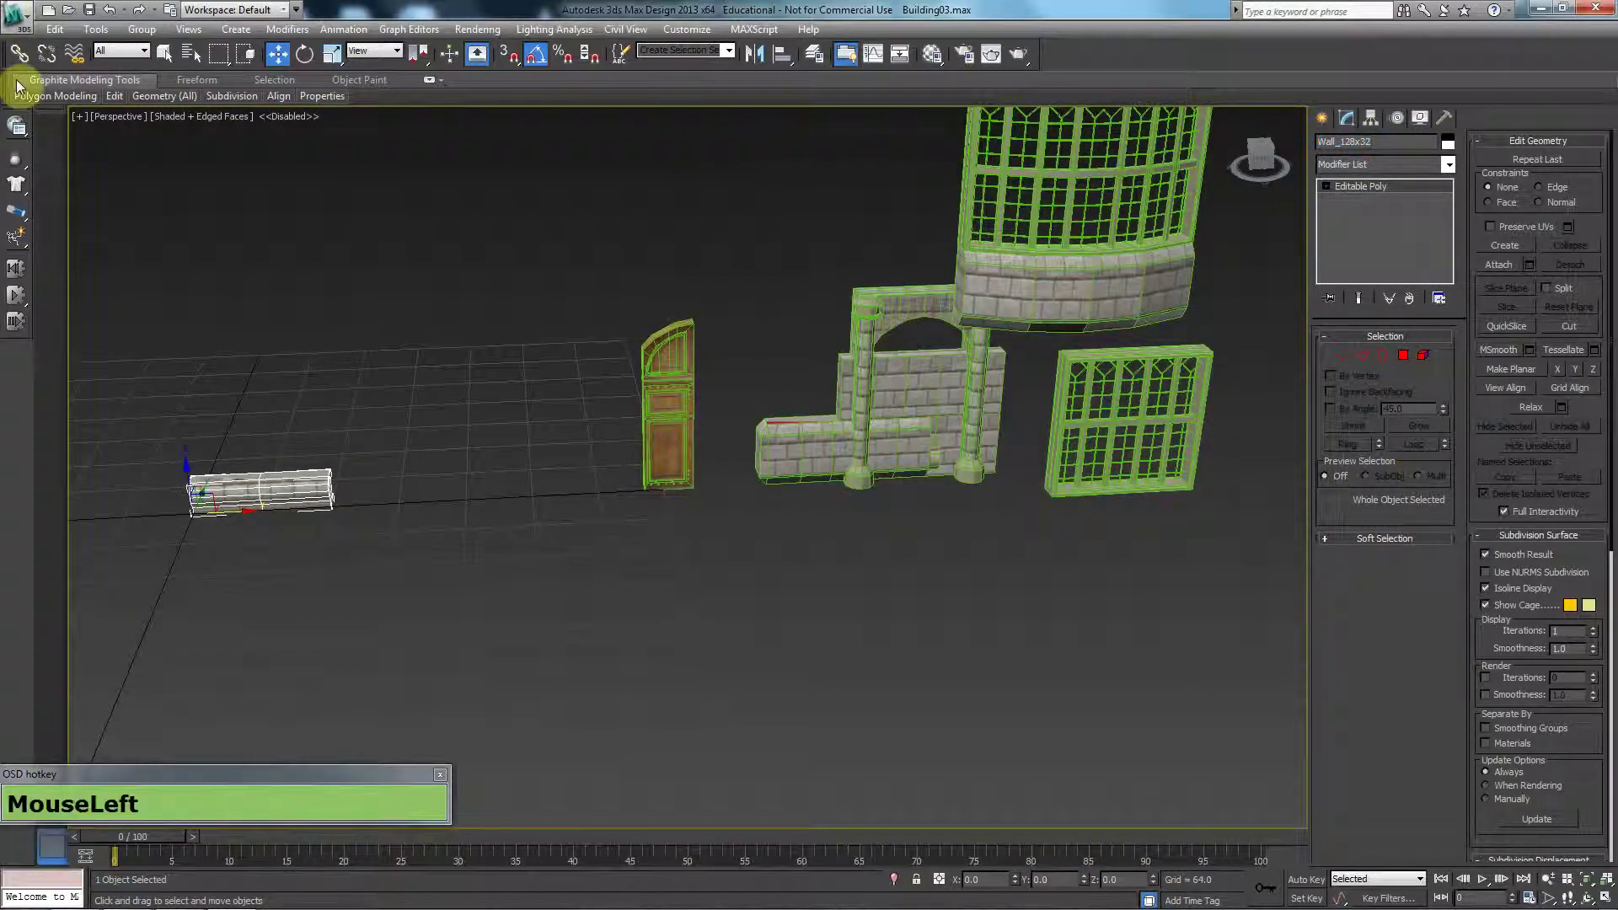
pyautogui.click(7, 12)
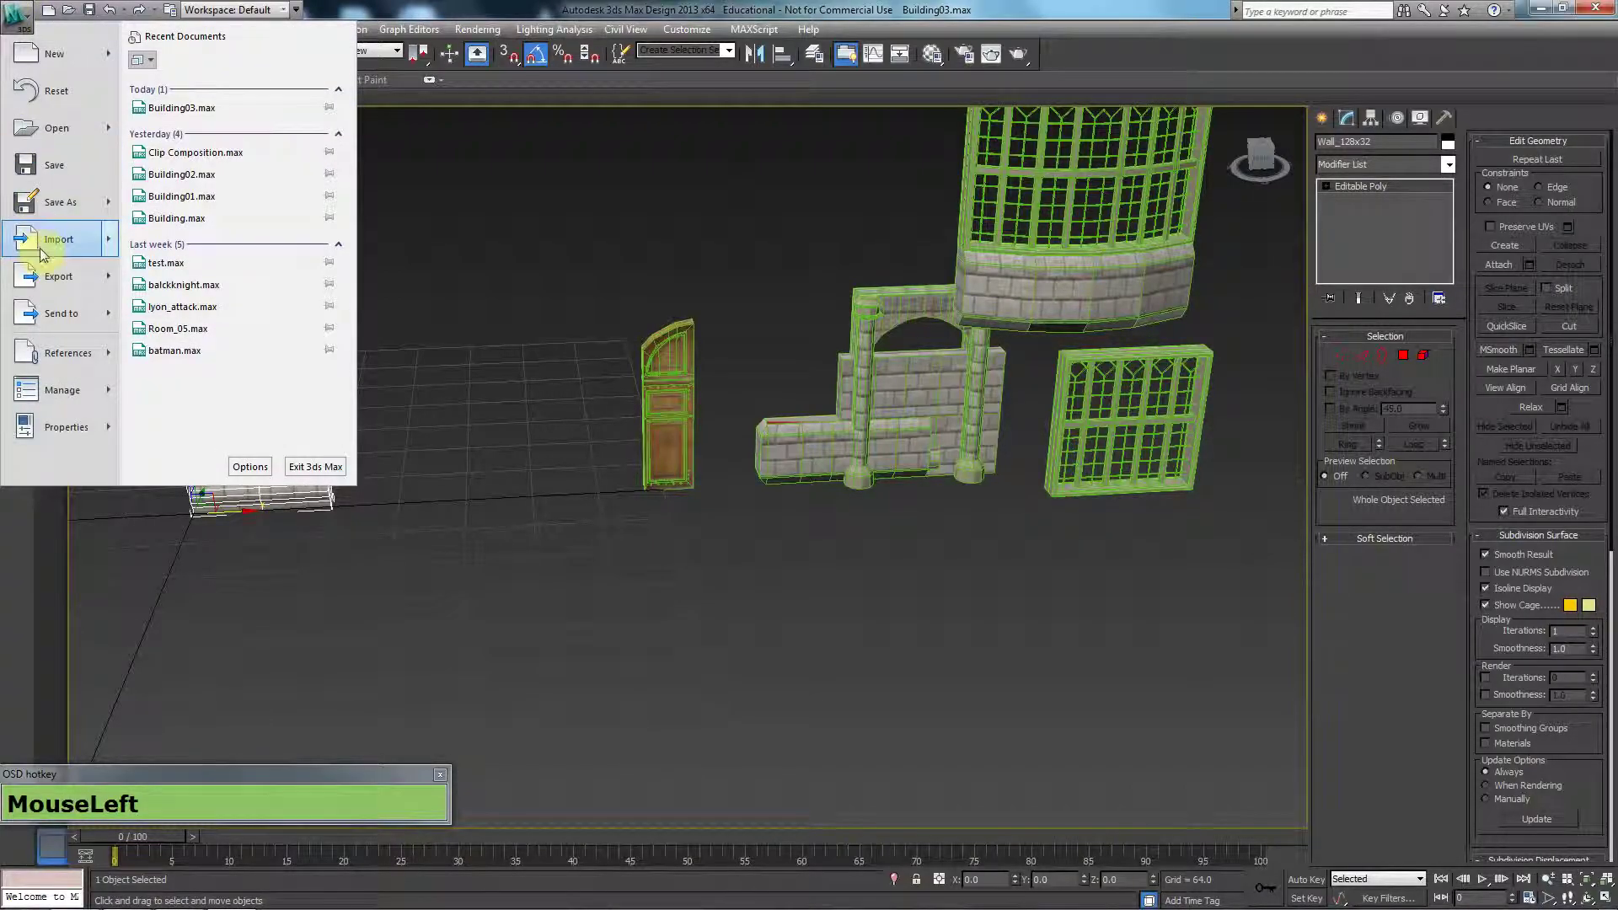
pyautogui.moveTo(55, 284)
pyautogui.click(197, 221)
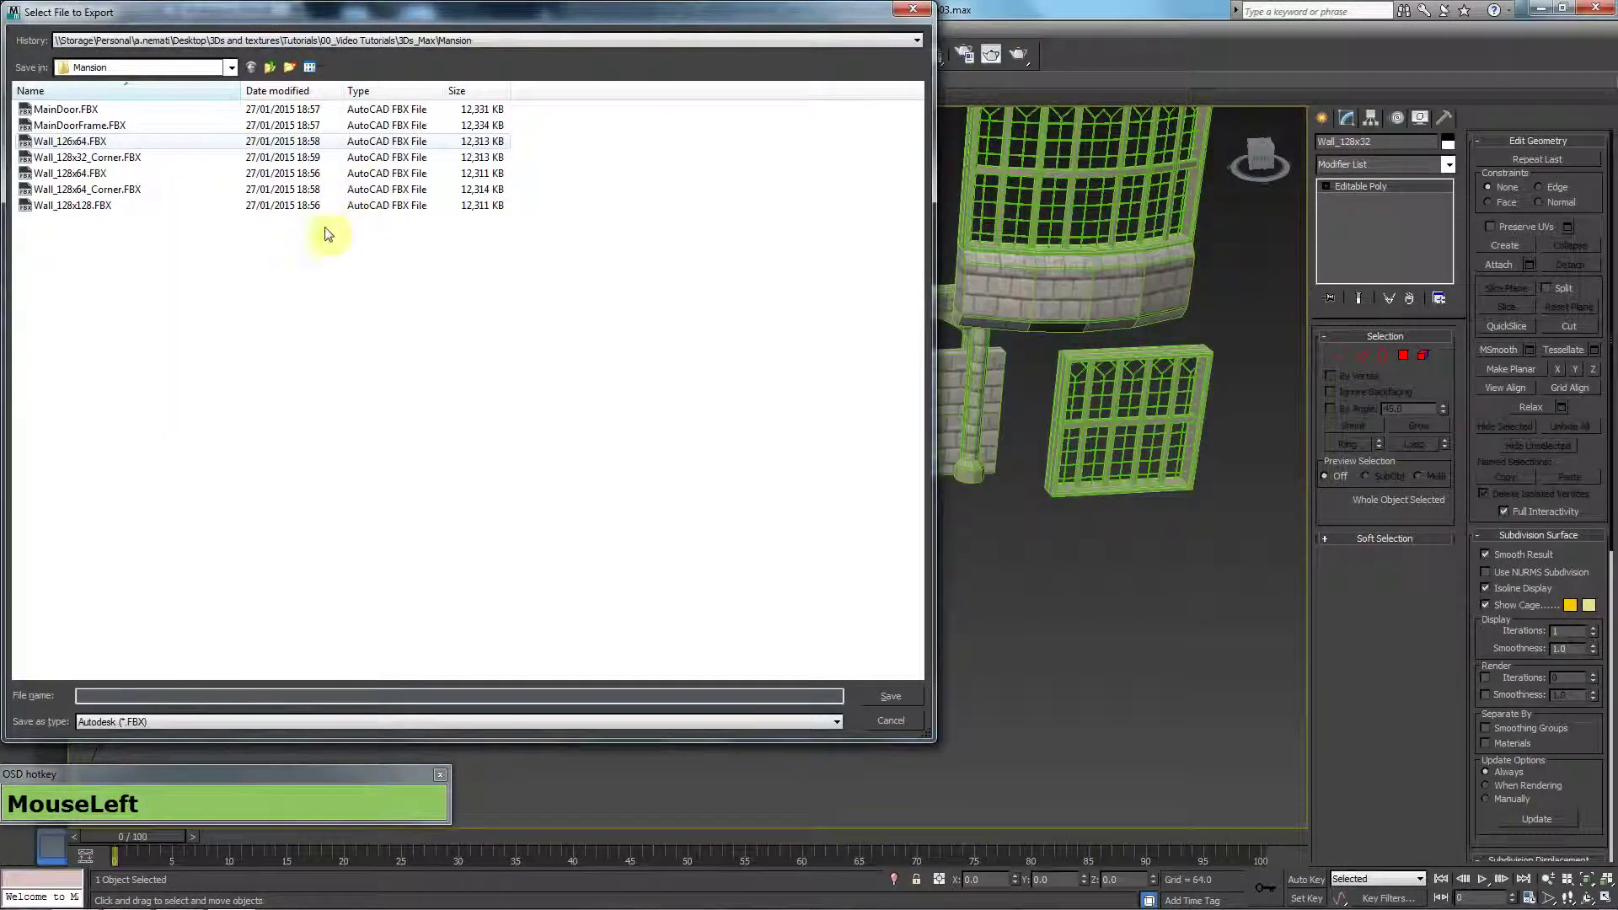
pyautogui.click(109, 696)
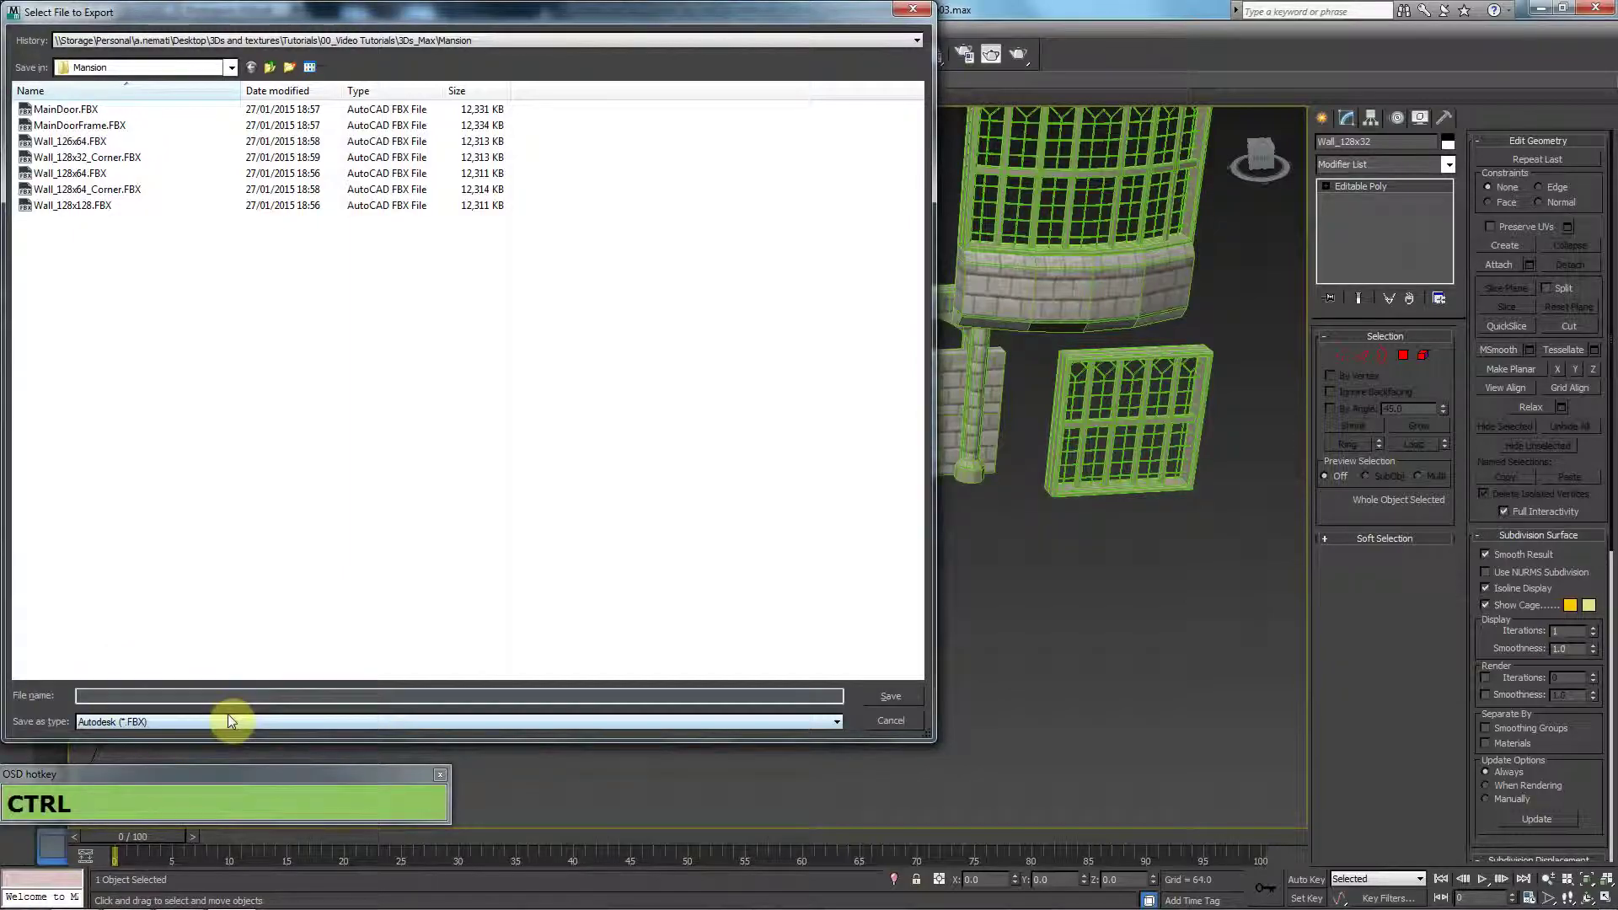
pyautogui.hotkey('ctrl', 'v')
pyautogui.click(335, 633)
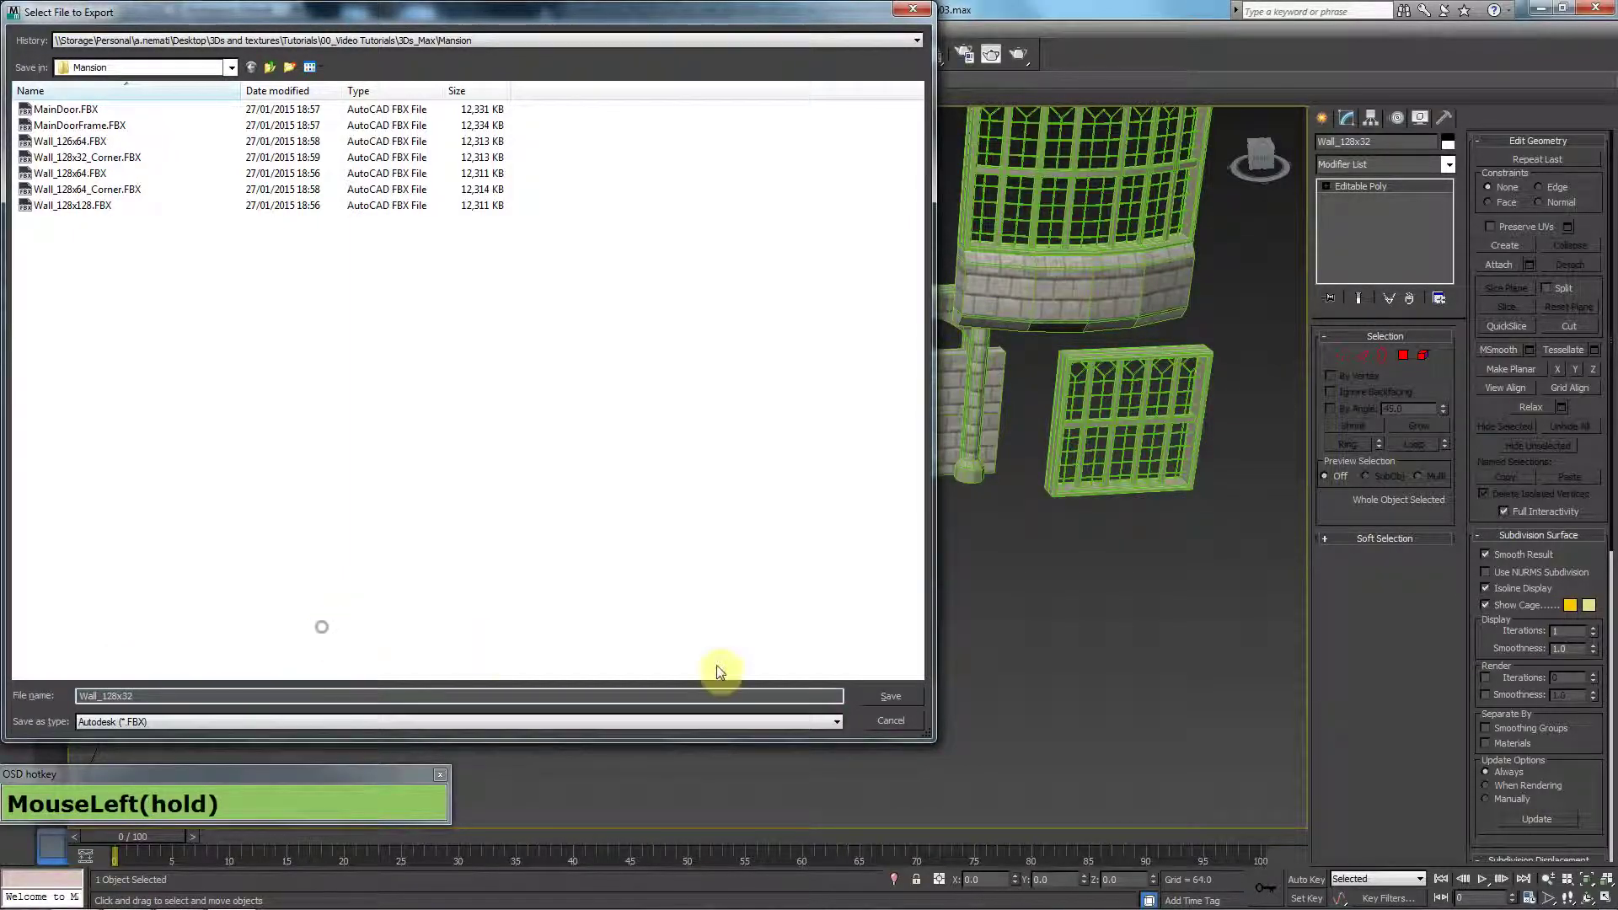
pyautogui.click(902, 698)
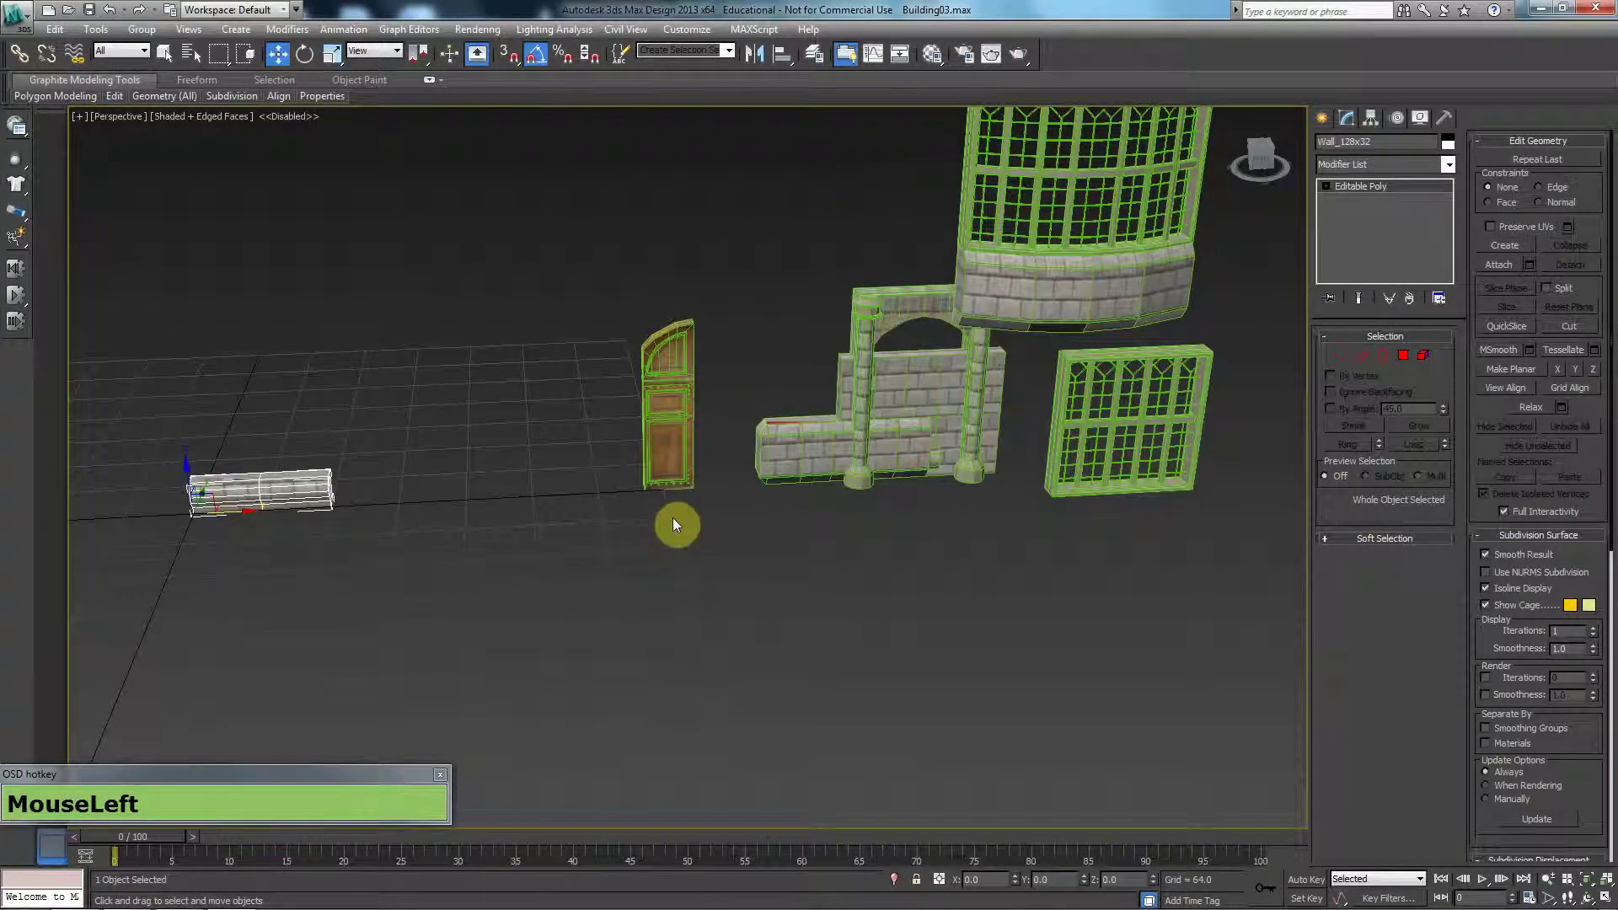
pyautogui.click(474, 509)
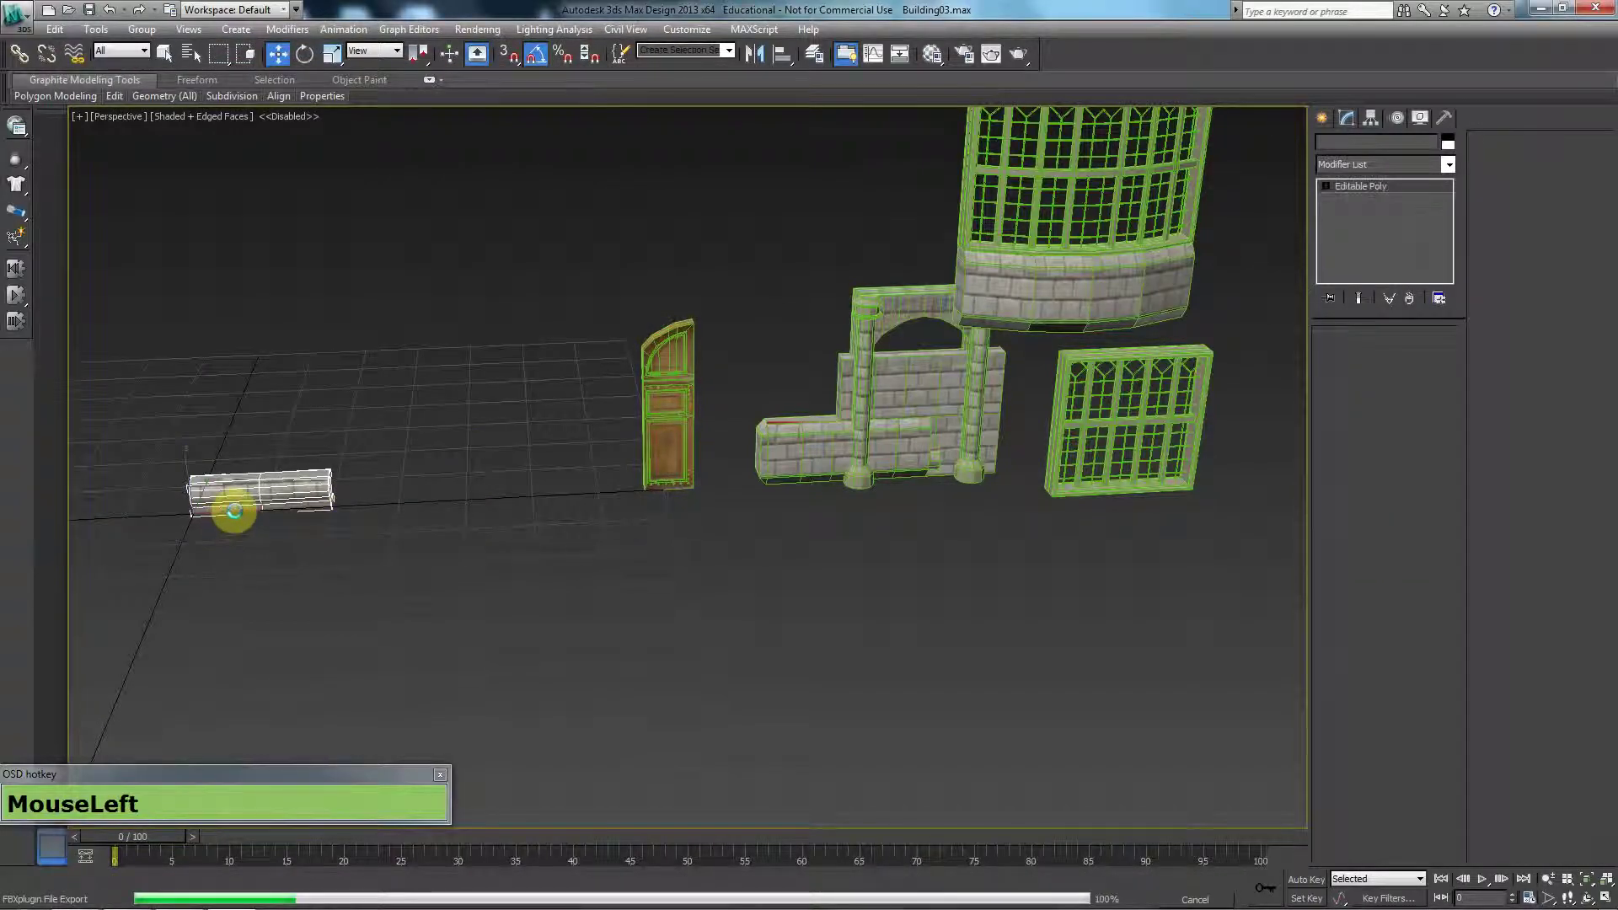
pyautogui.press('w')
pyautogui.moveTo(238, 504); pyautogui.dragTo(1010, 346)
# Place the curved stone base under the curved window, WindowBase_Curved, at the world origin by setting X, Y and Z to 0
pyautogui.click(1044, 318)
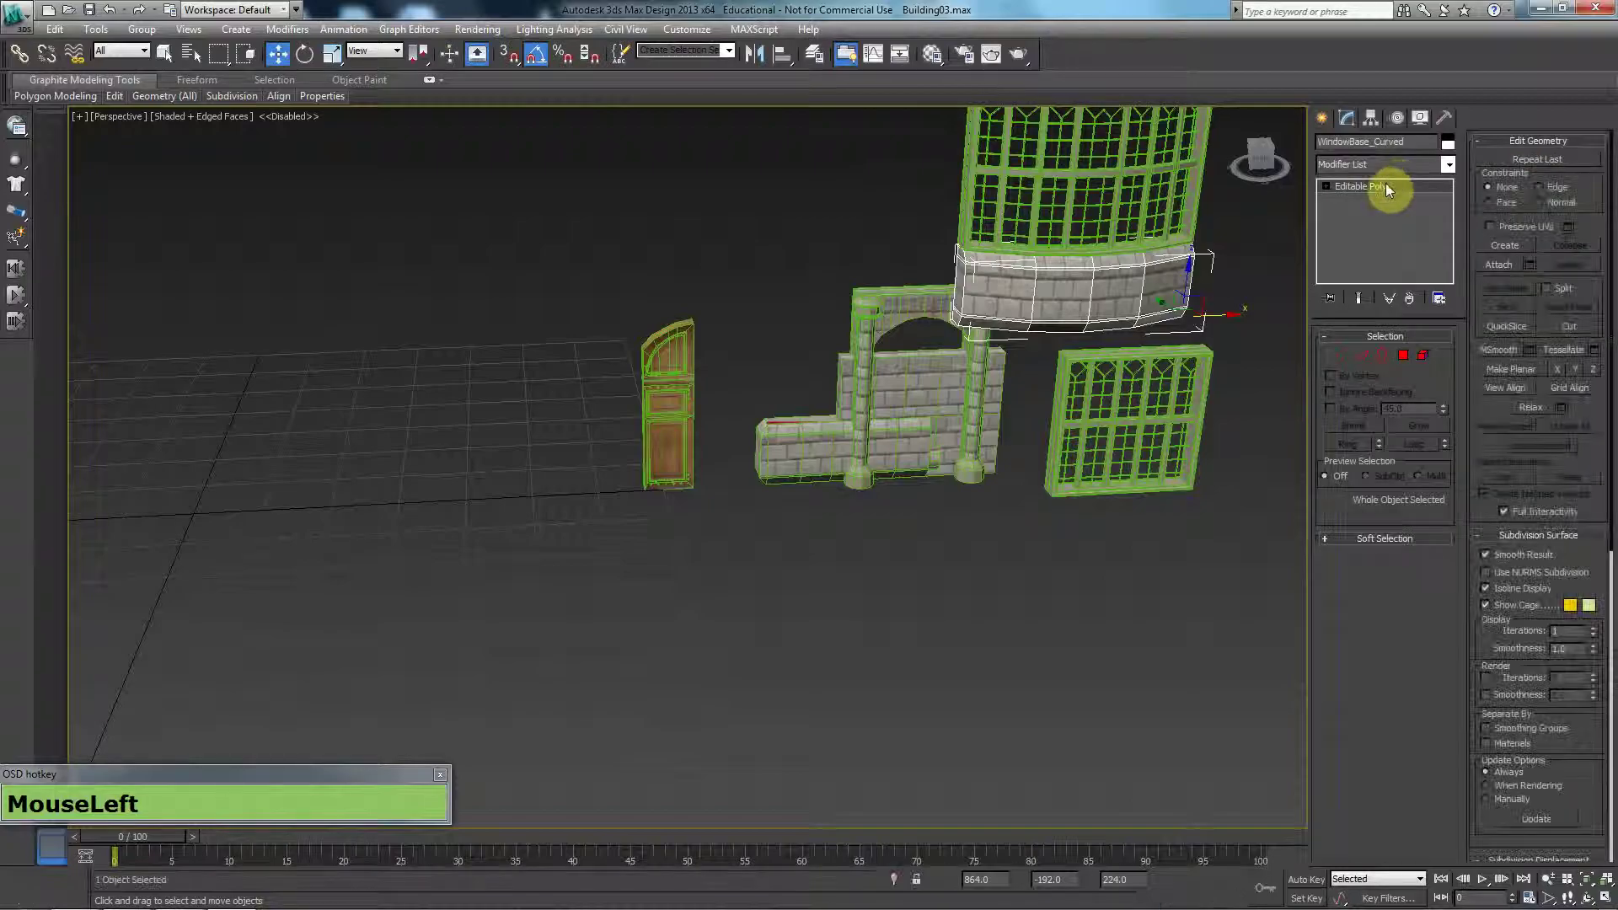
pyautogui.rightClick(1016, 880)
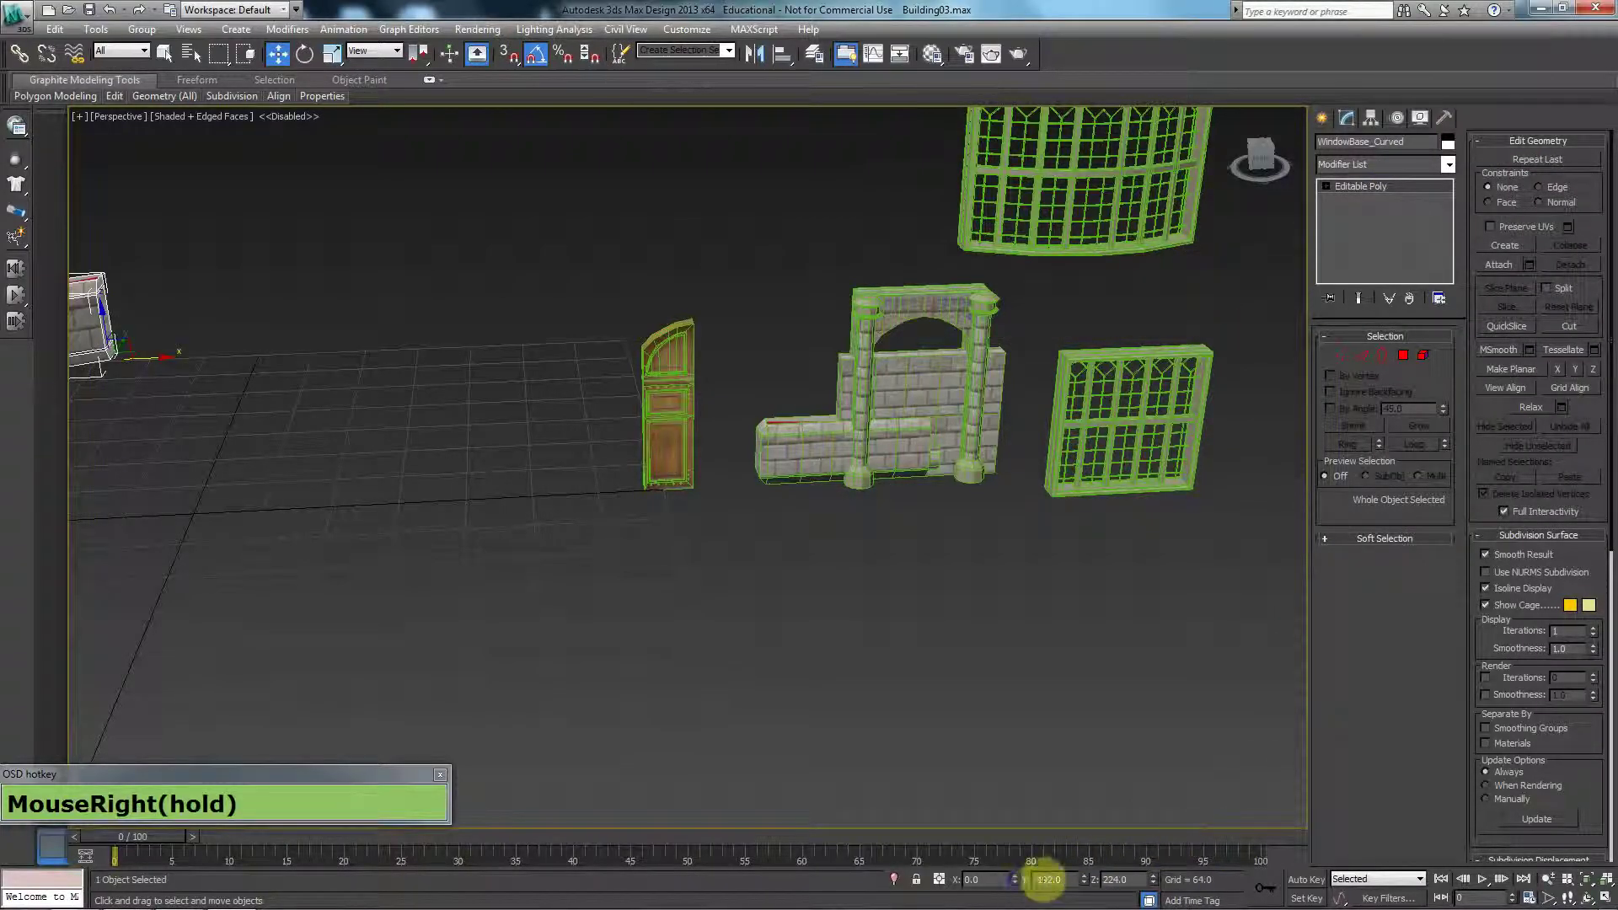
pyautogui.rightClick(1084, 880)
pyautogui.rightClick(1154, 881)
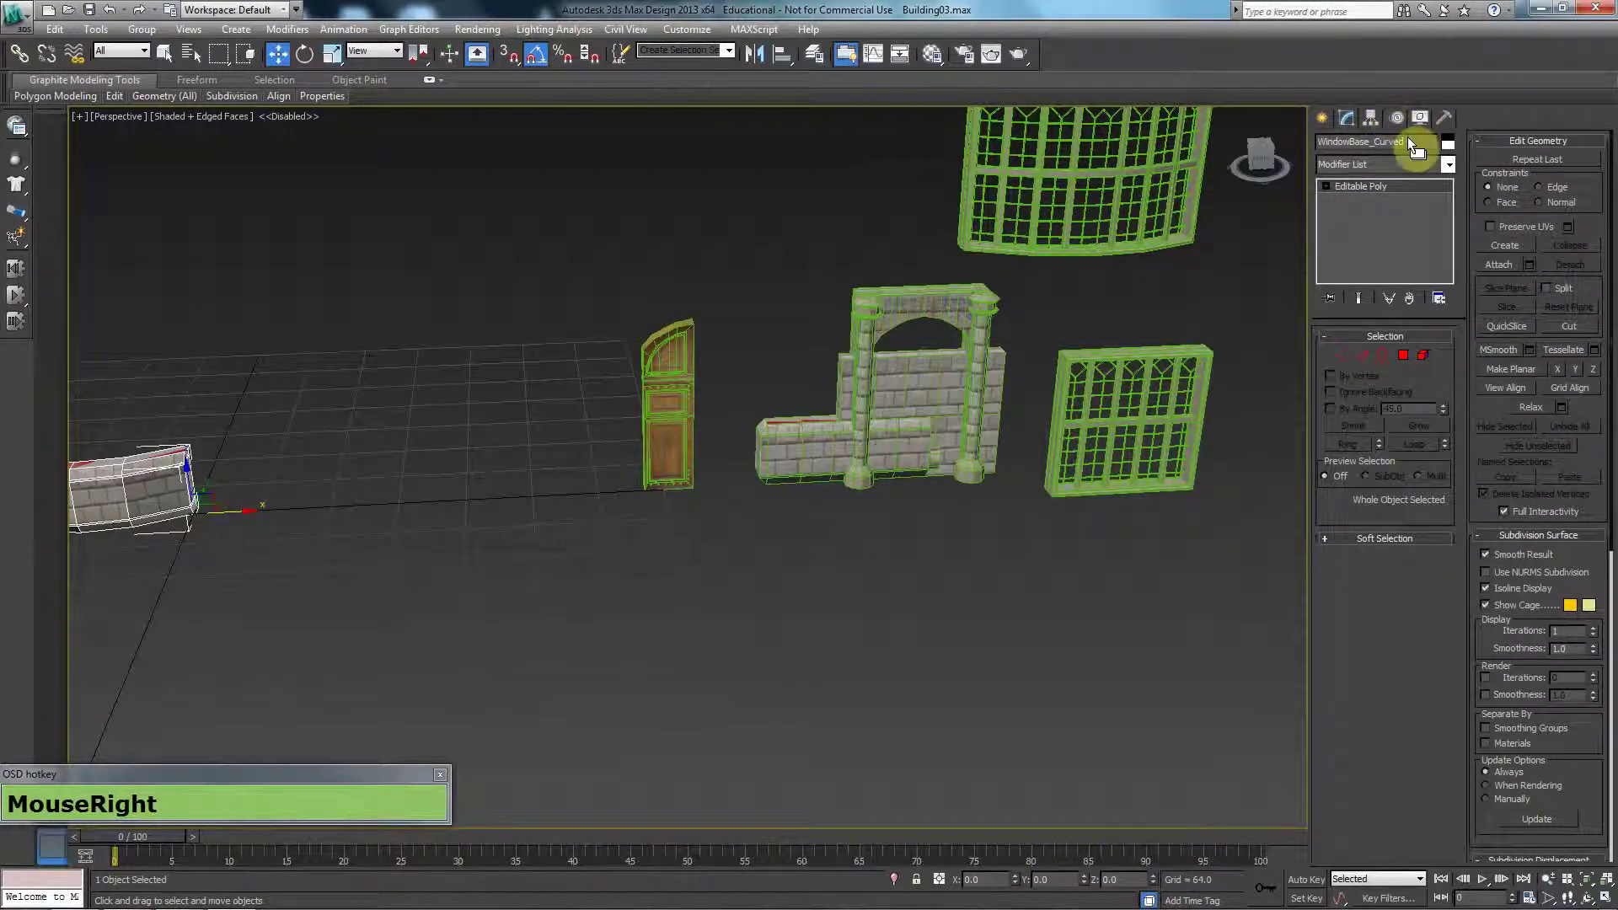
# Export only the selected curved window base to the Mansion folder as FBX, reusing its object name WindowBase_Curved as the file name
pyautogui.click(1289, 144)
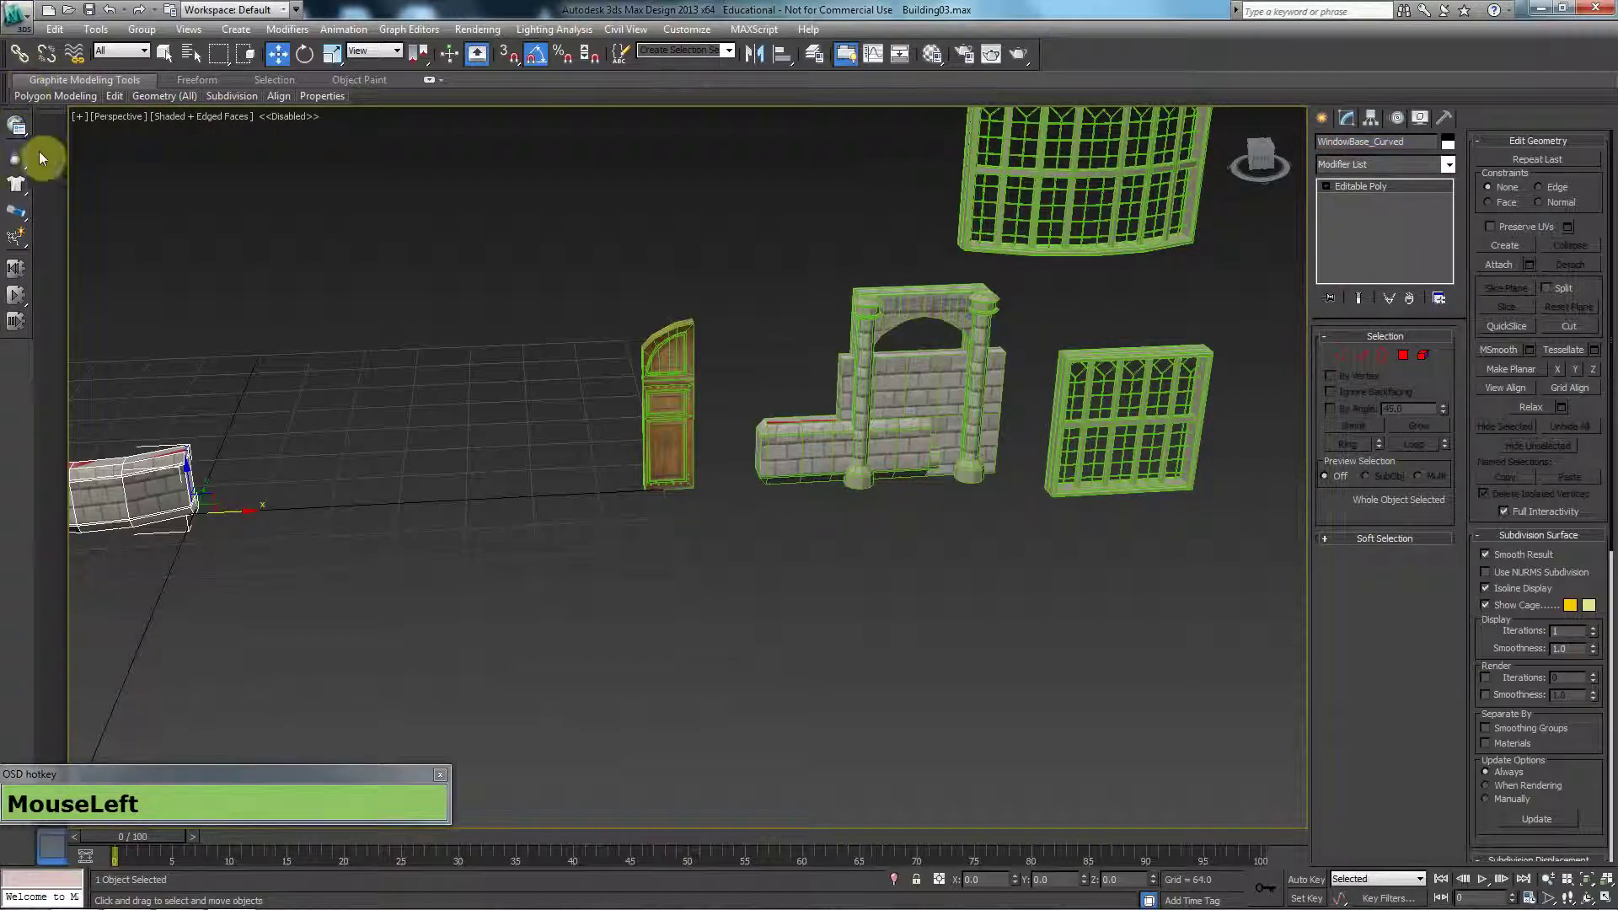
pyautogui.click(16, 13)
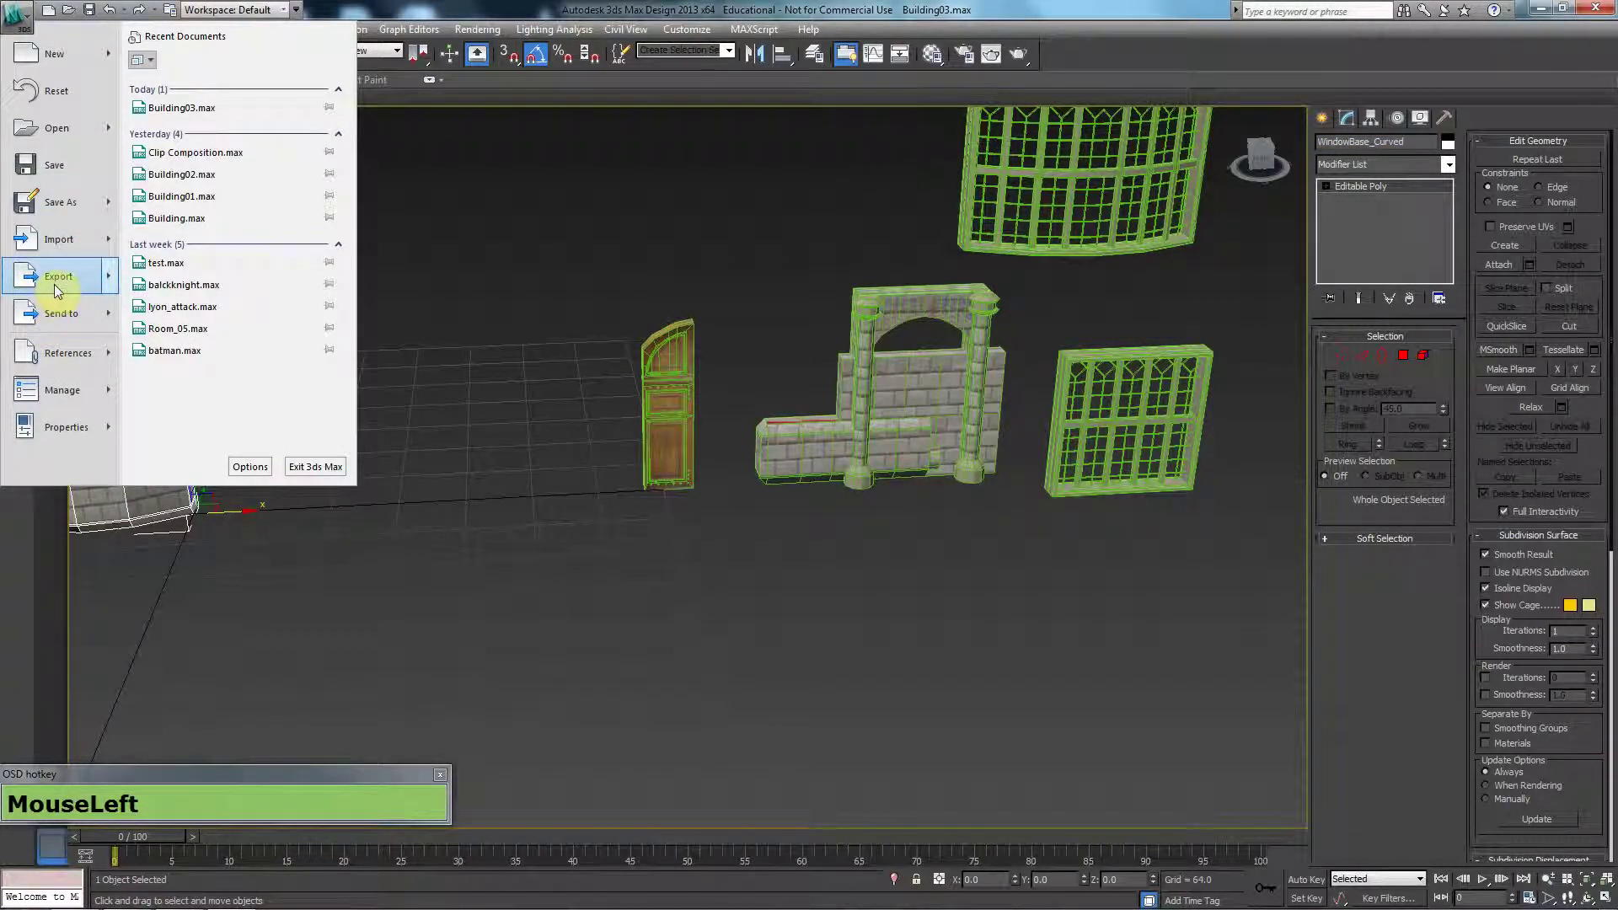
pyautogui.moveTo(58, 290)
pyautogui.click(247, 138)
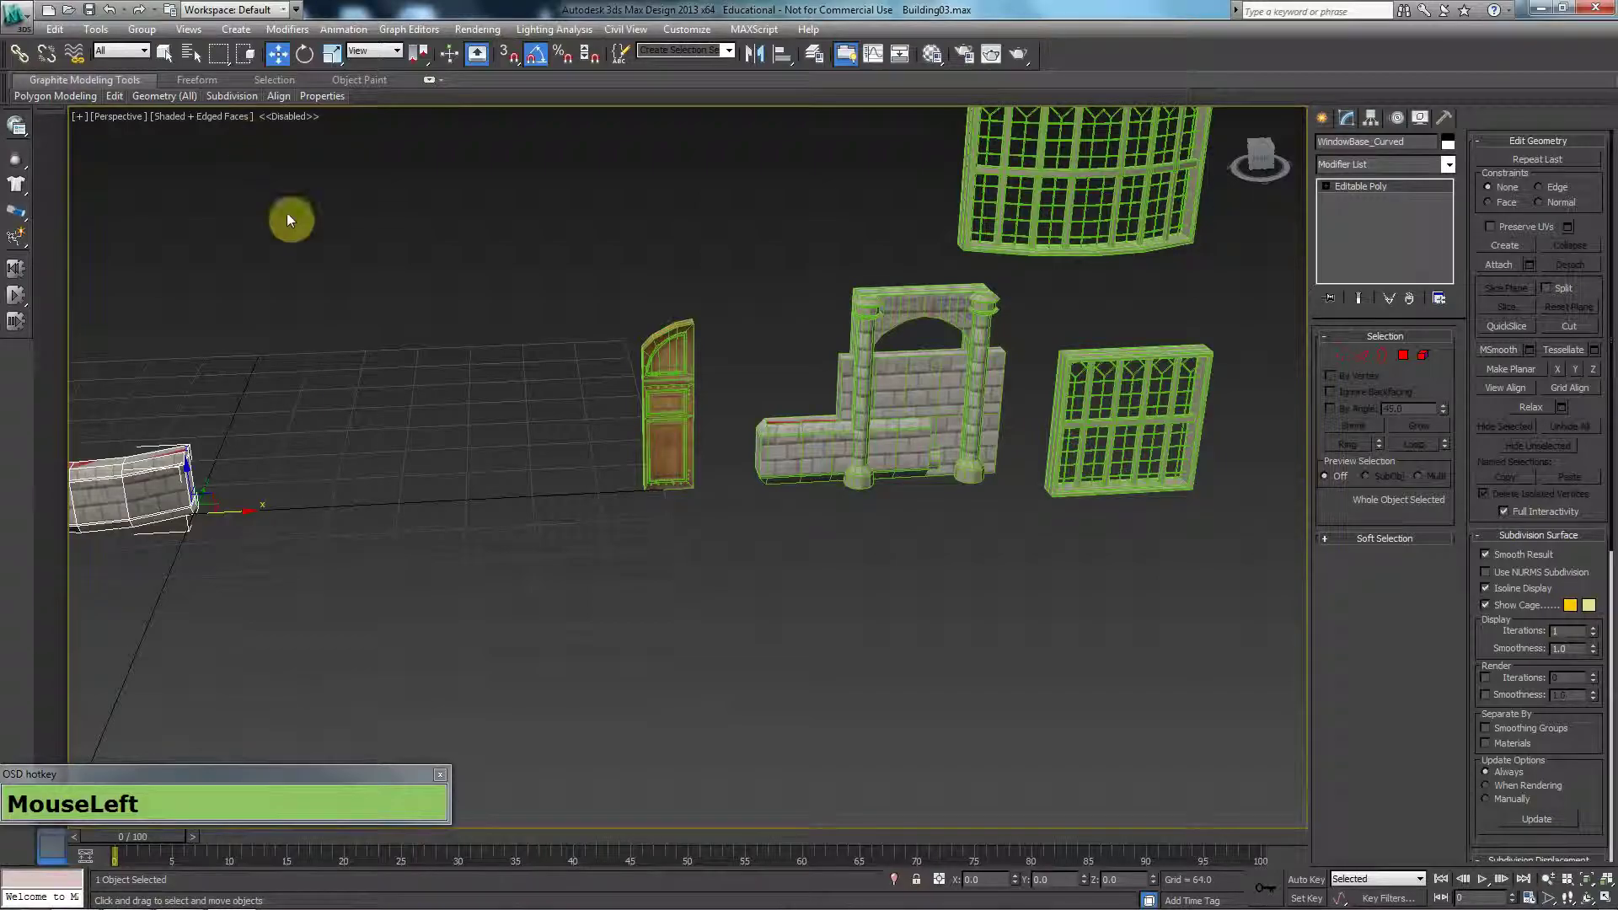
pyautogui.write('WindowBase_Curved')
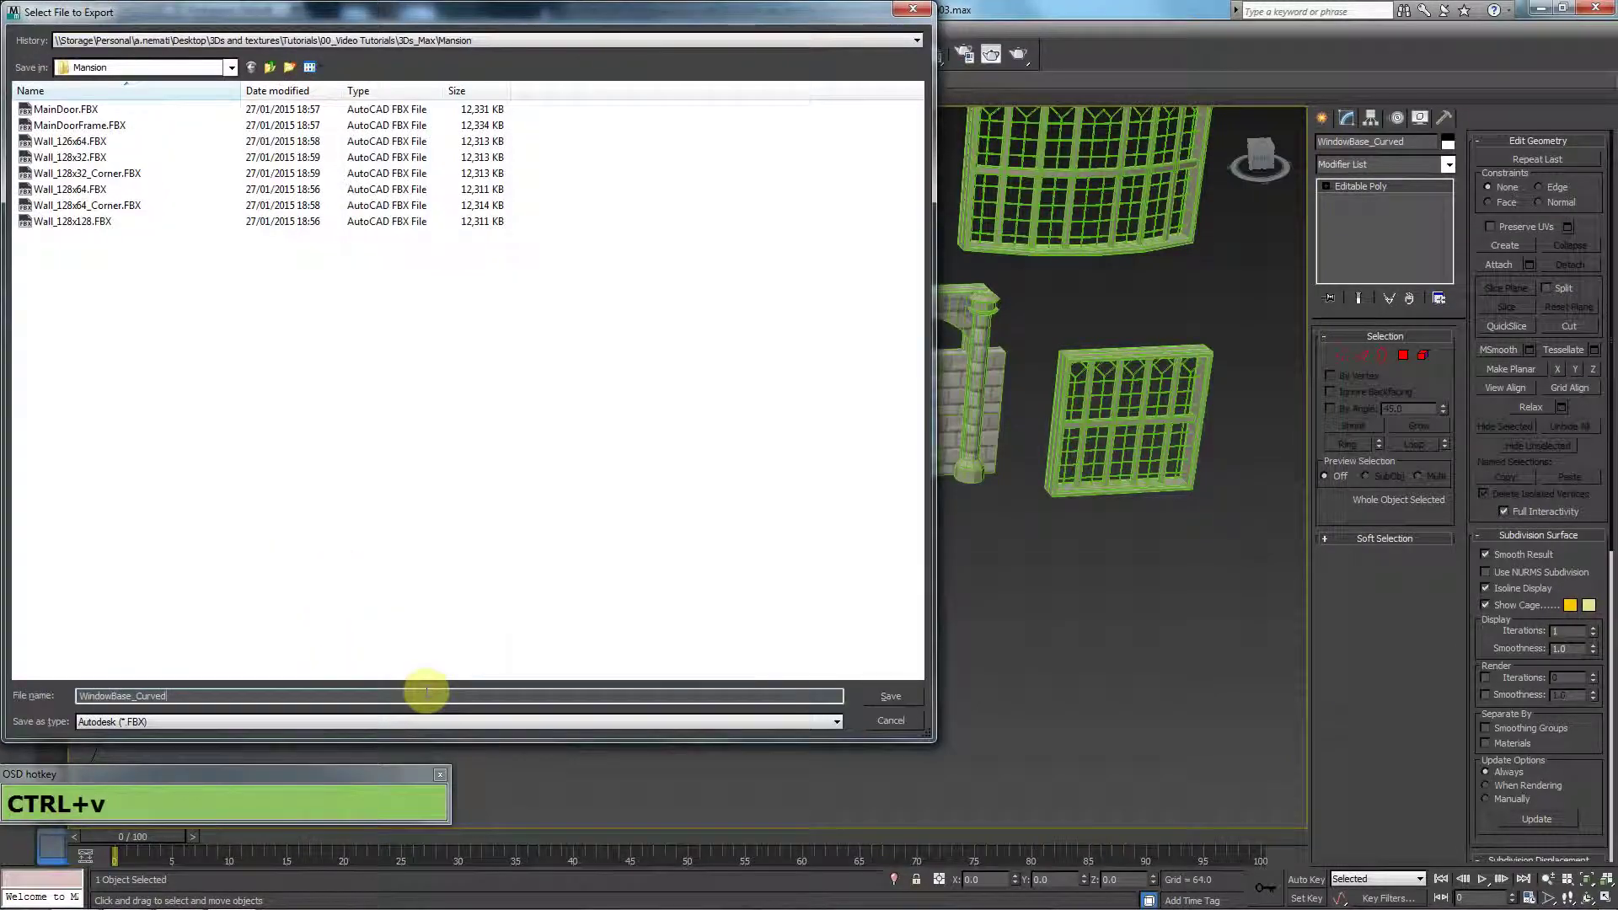
pyautogui.click(884, 699)
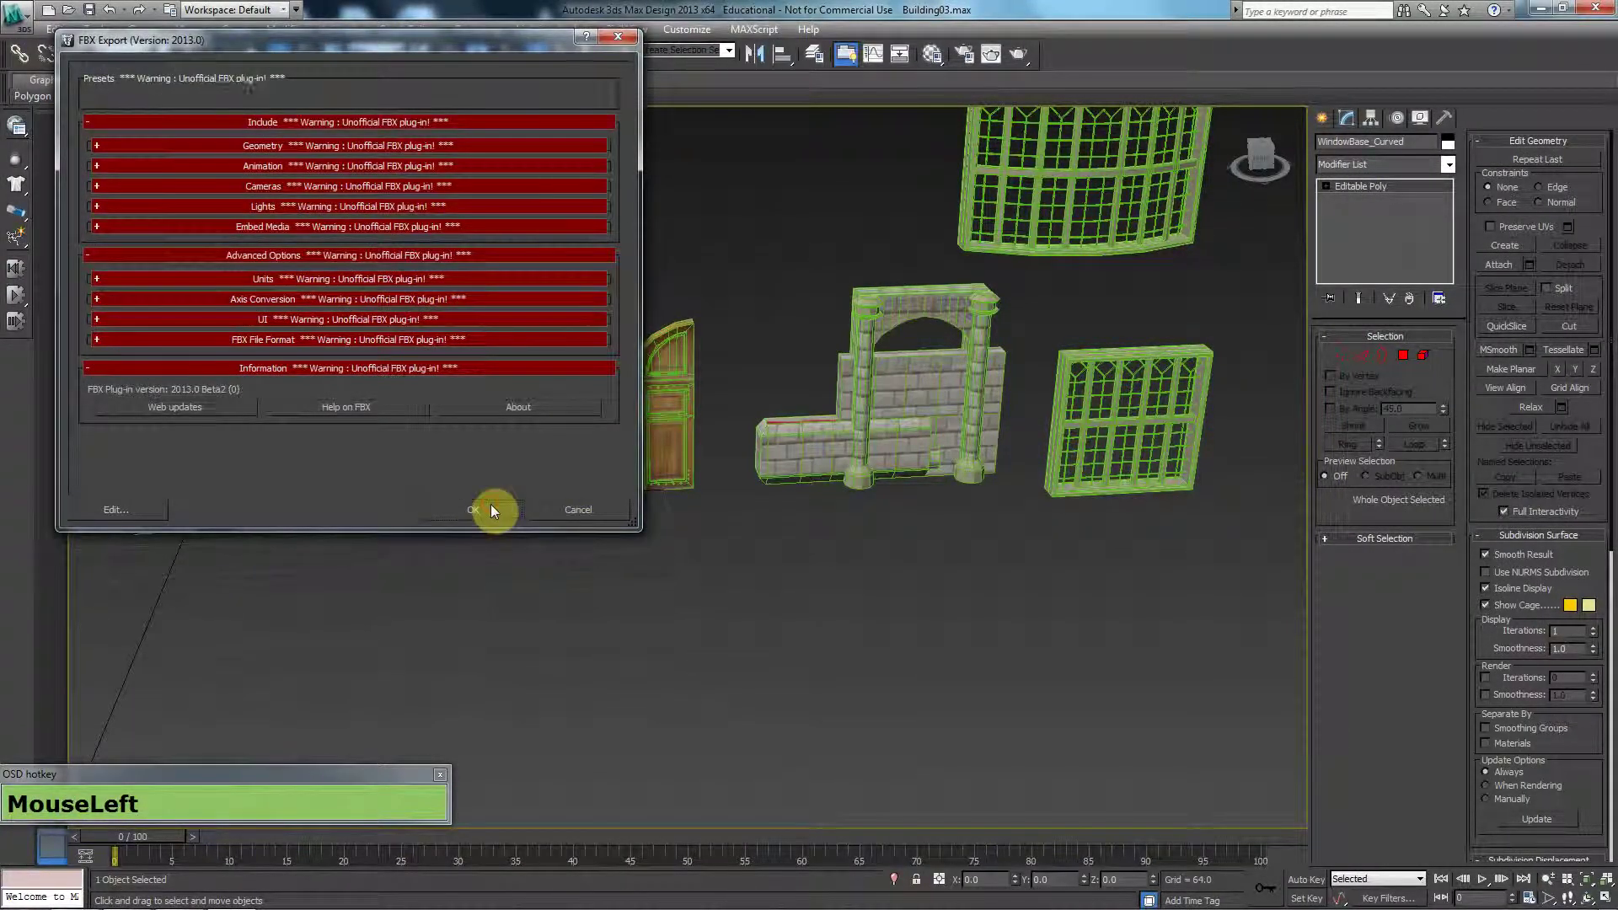
pyautogui.click(490, 504)
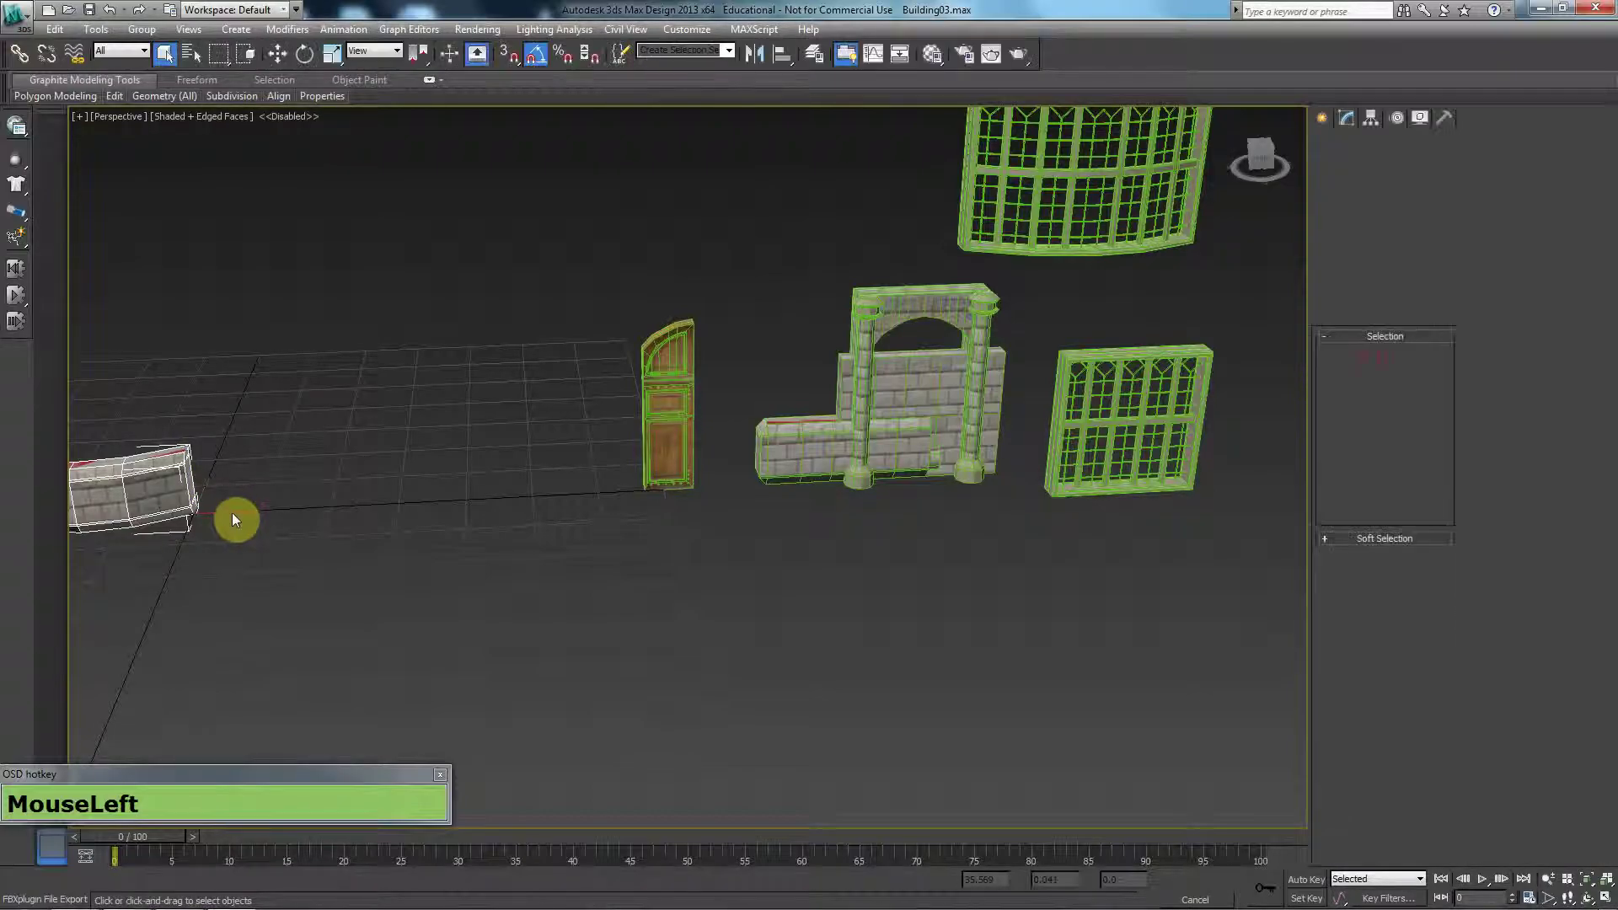
# Move the curved window base away from the origin along X to about 563
pyautogui.press('w')
pyautogui.click(330, 510)
pyautogui.moveTo(330, 510); pyautogui.dragTo(1211, 425)
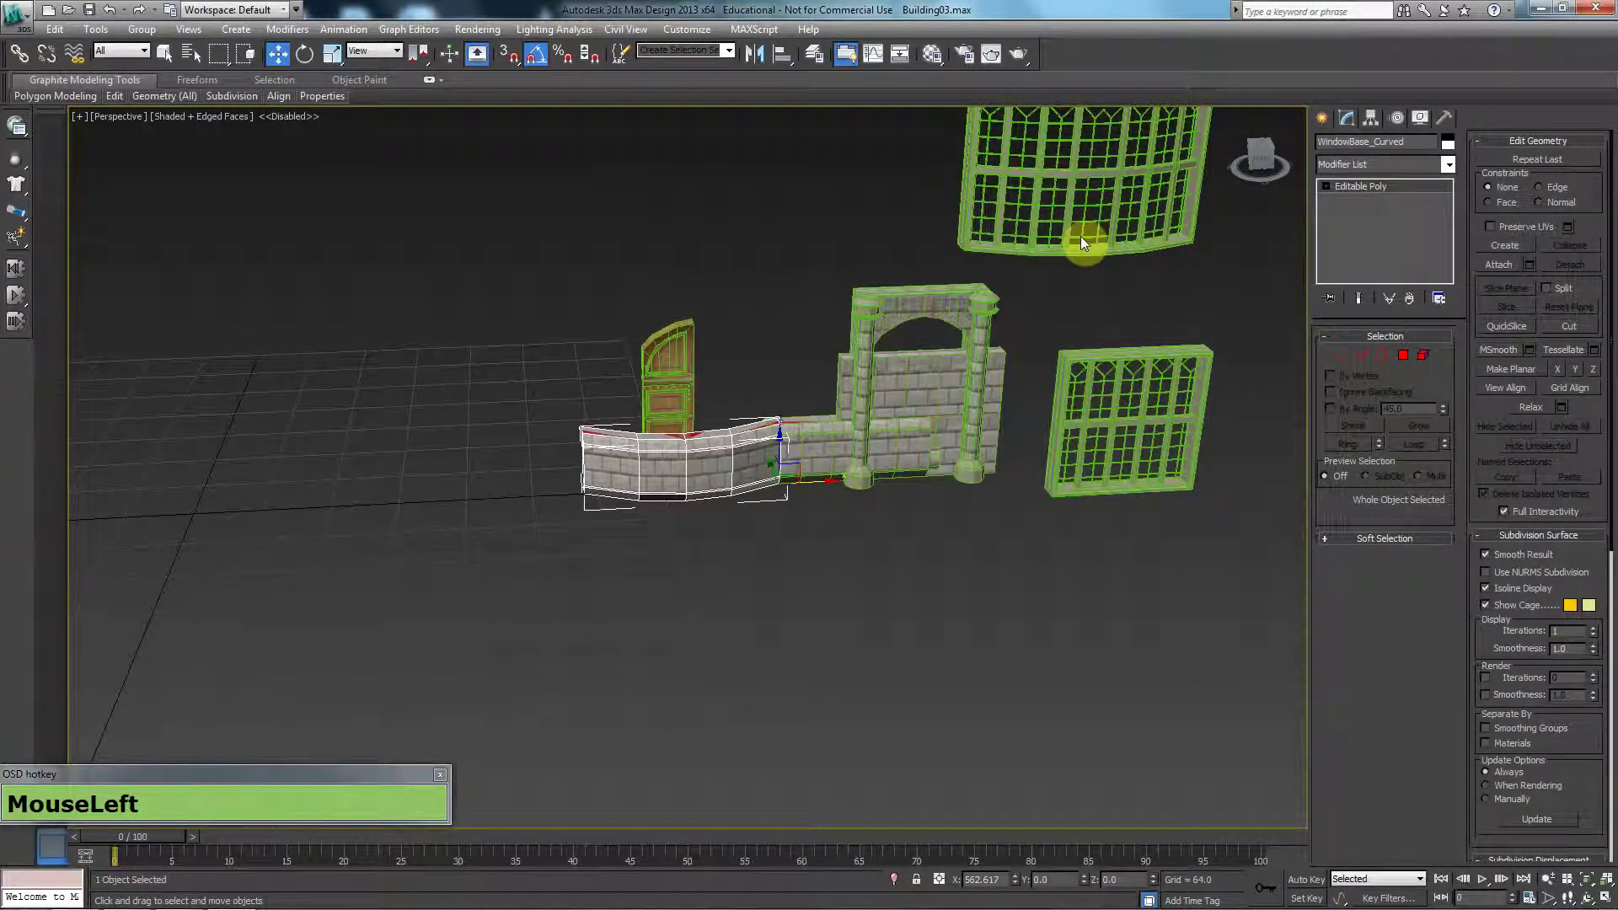
# Select the curved window and export only it from its current position to the Mansion folder as FBX, named Window_Curved
pyautogui.click(1312, 166)
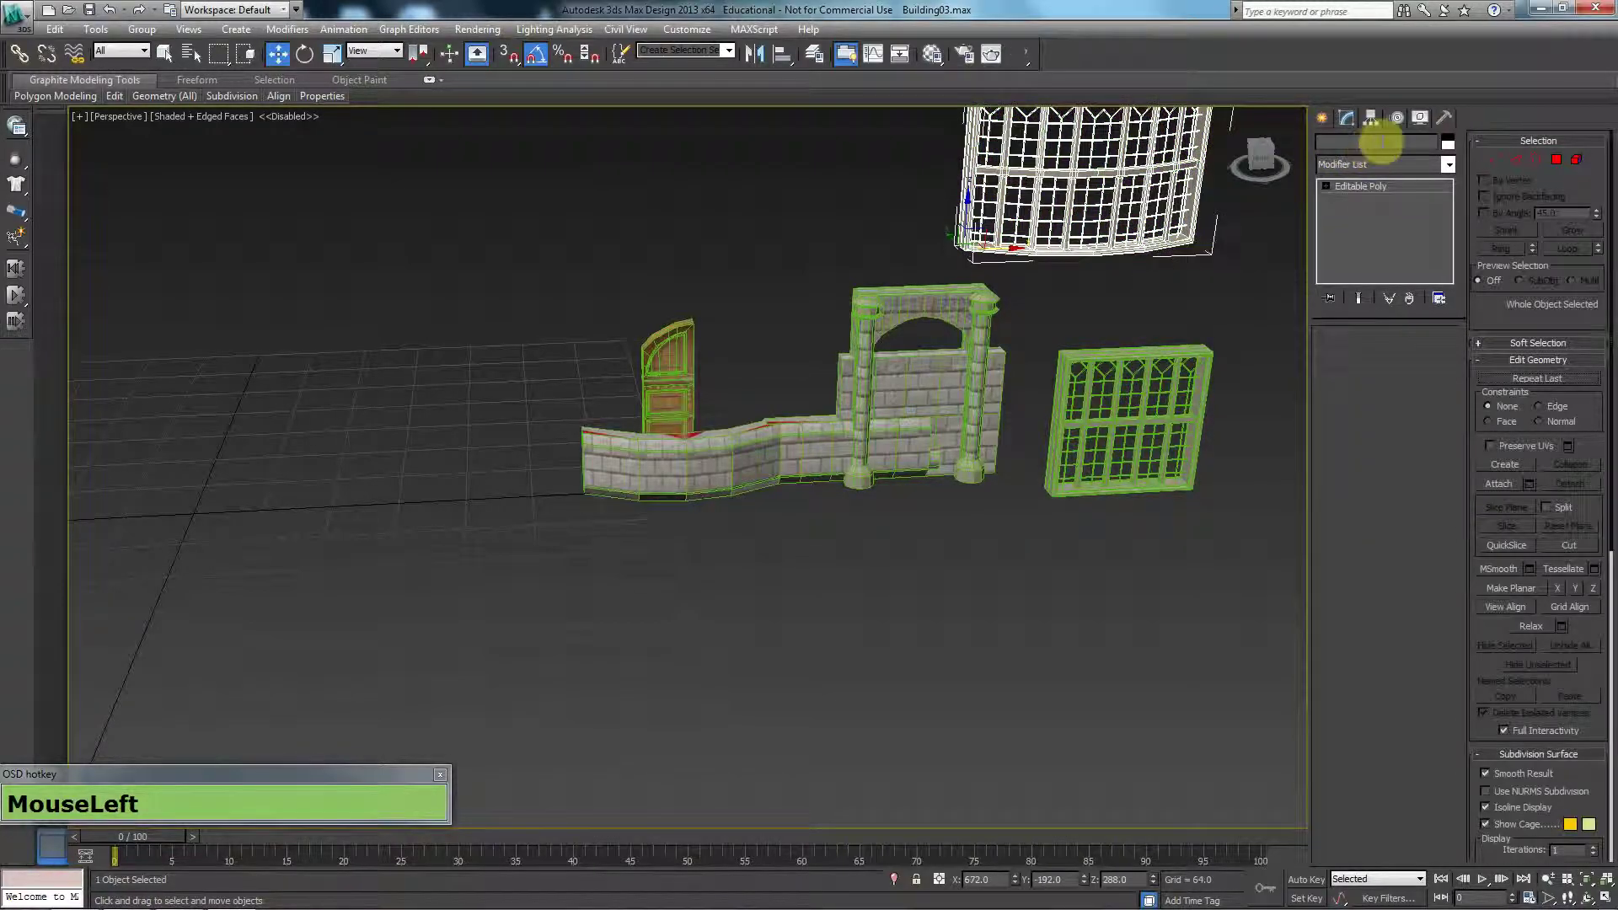
pyautogui.press('c')
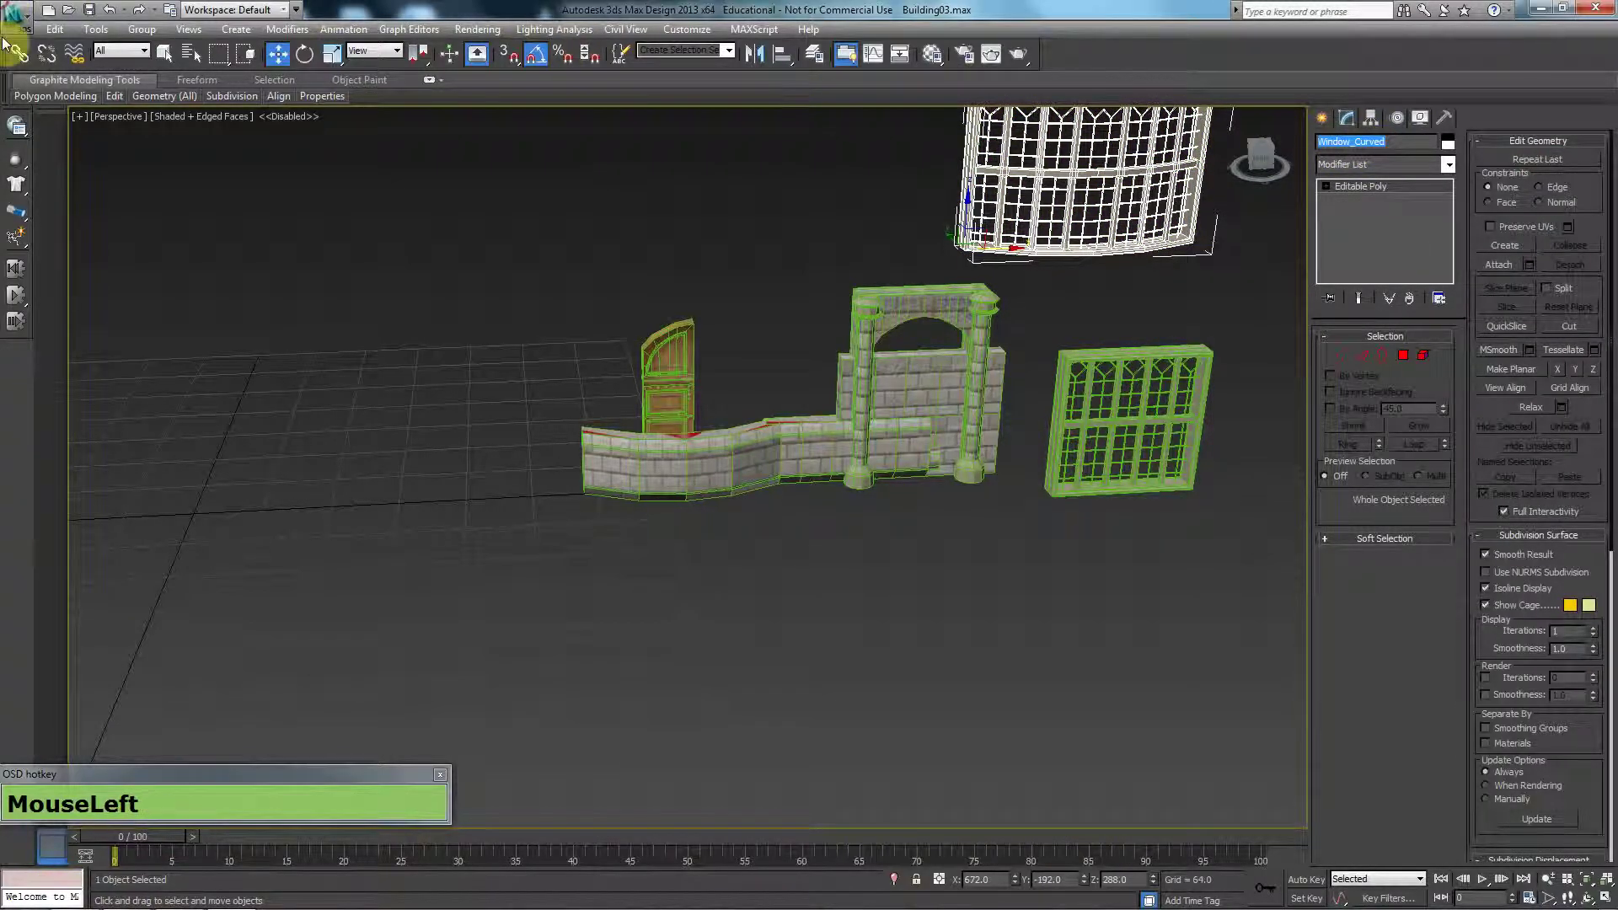
pyautogui.click(17, 13)
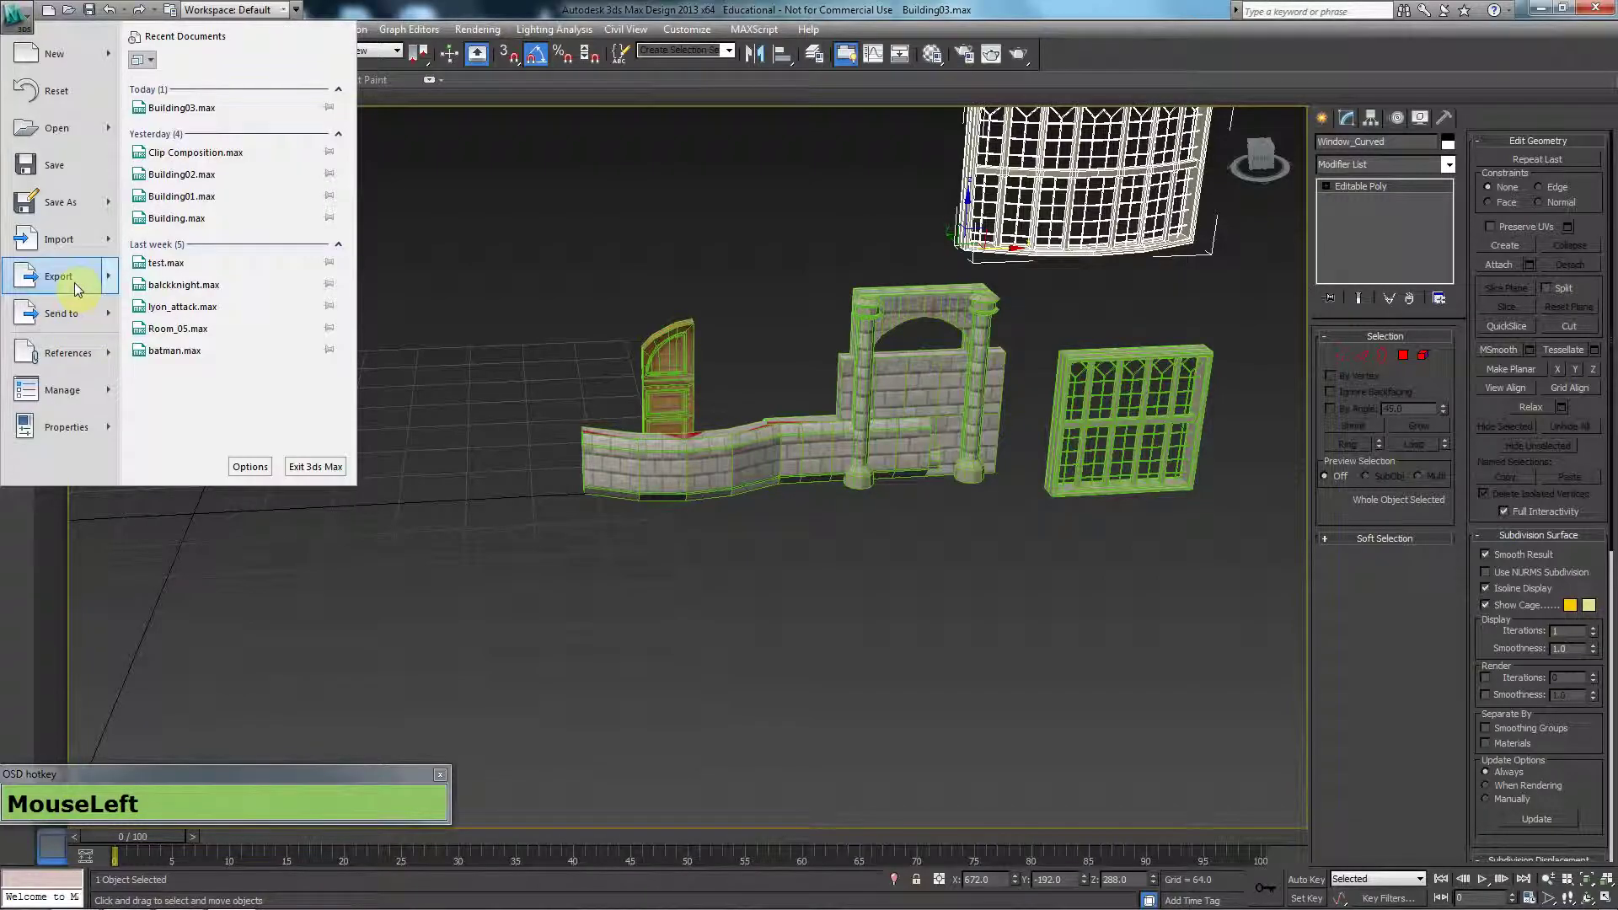
pyautogui.moveTo(74, 281)
pyautogui.click(246, 148)
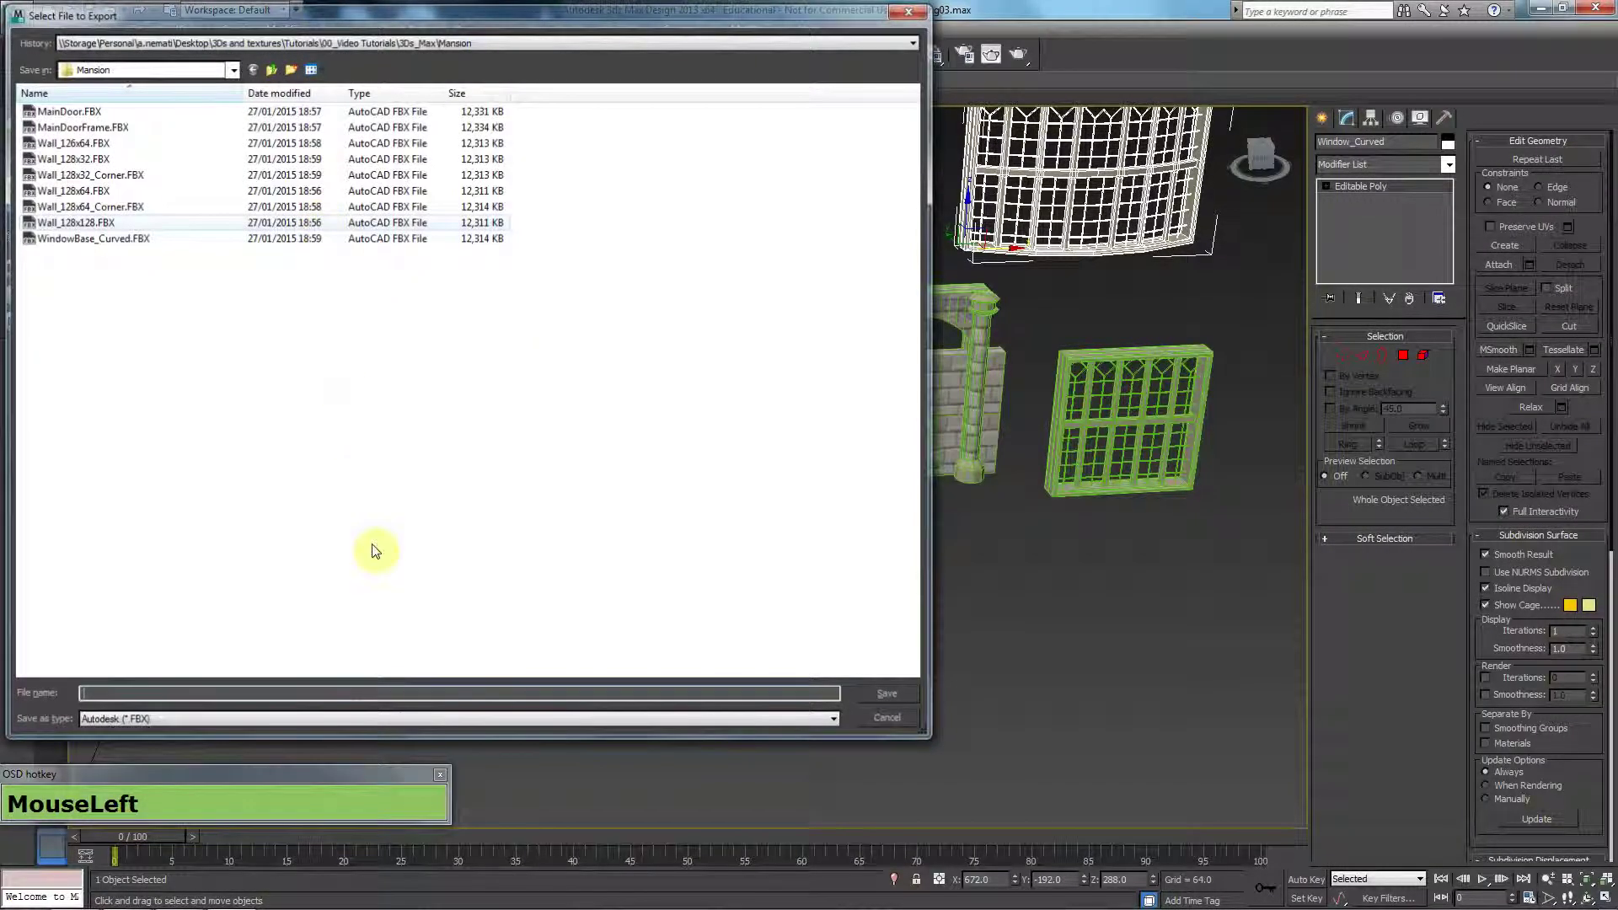
pyautogui.write('Window_Curved')
pyautogui.click(886, 699)
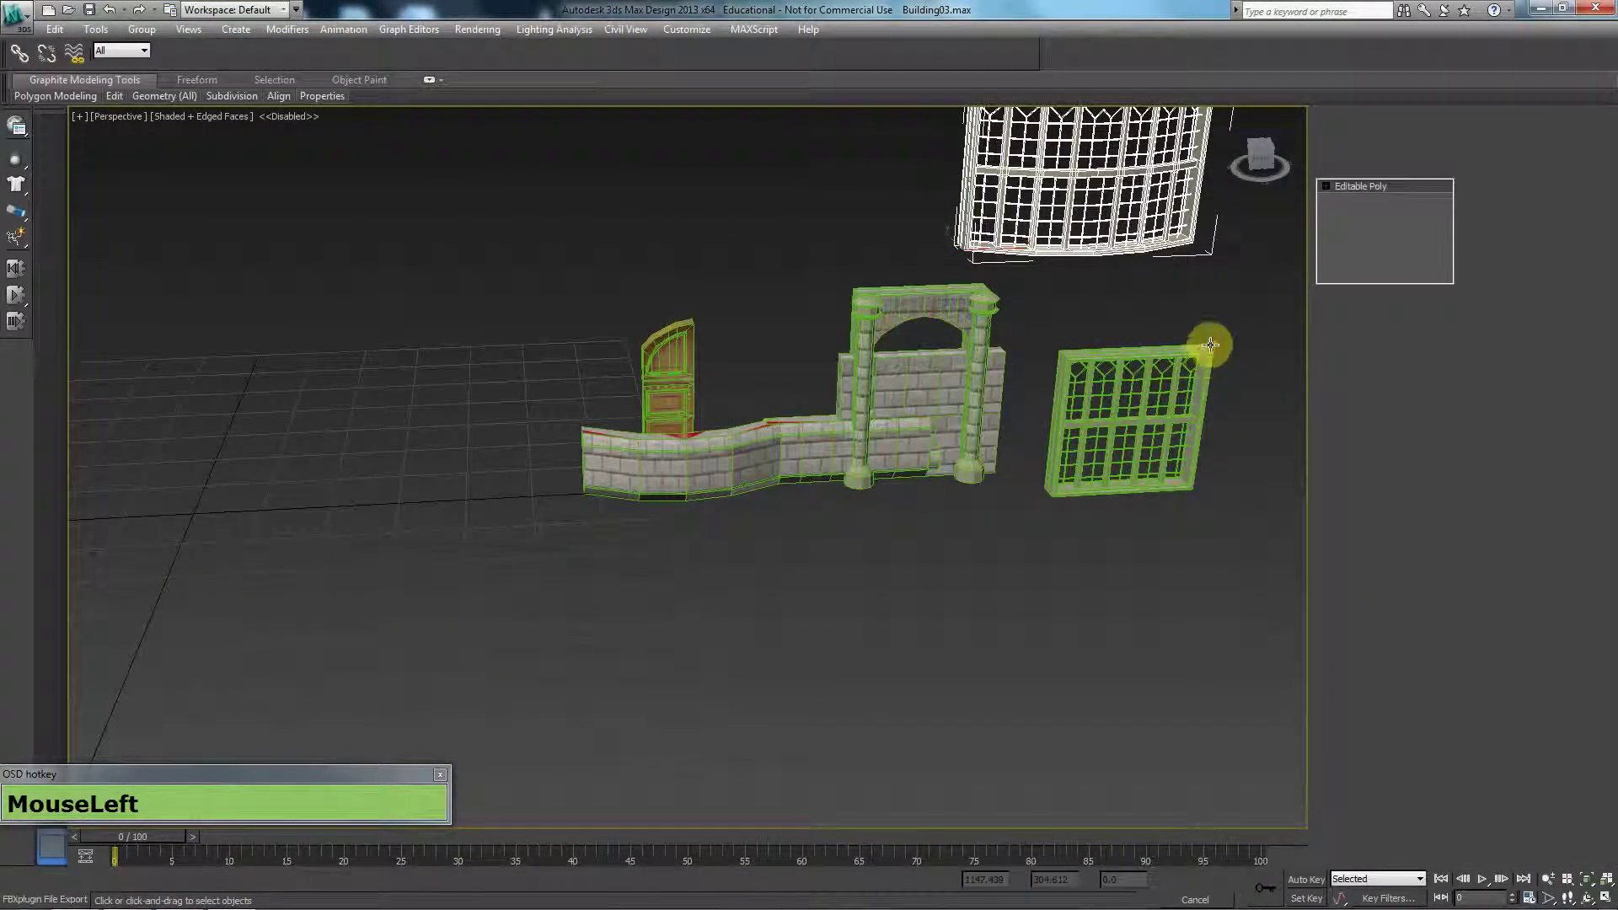
# Select the flat window and export only it to the Mansion folder as FBX, reusing its object name Window_128x128 as the file name
pyautogui.click(998, 173)
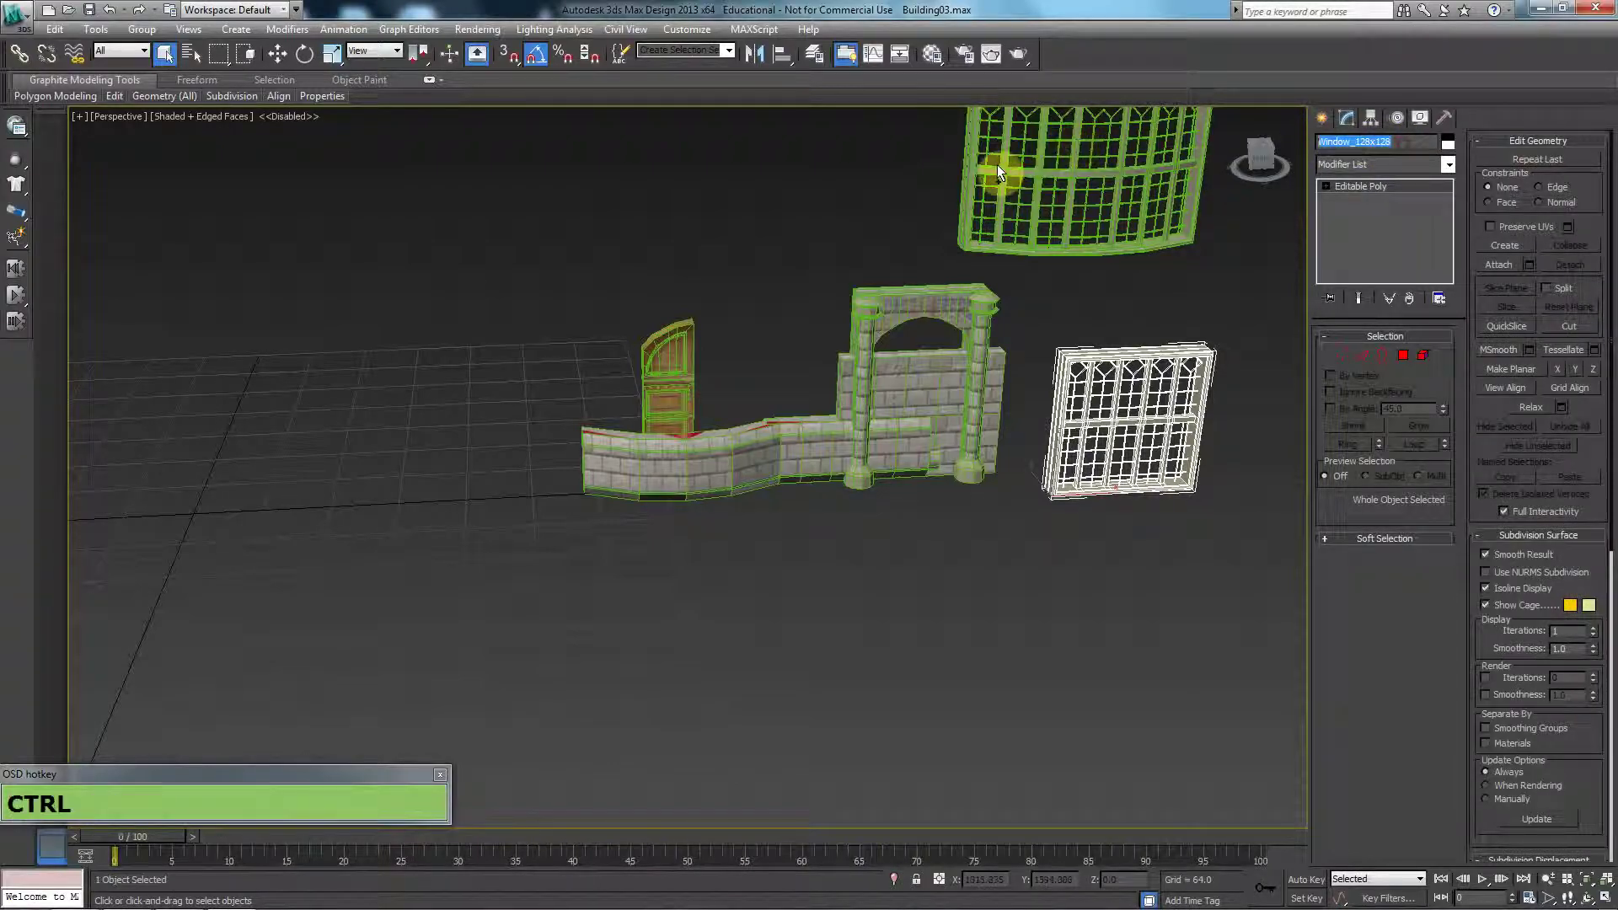
pyautogui.hotkey('ctrl', 'c')
pyautogui.click(53, 217)
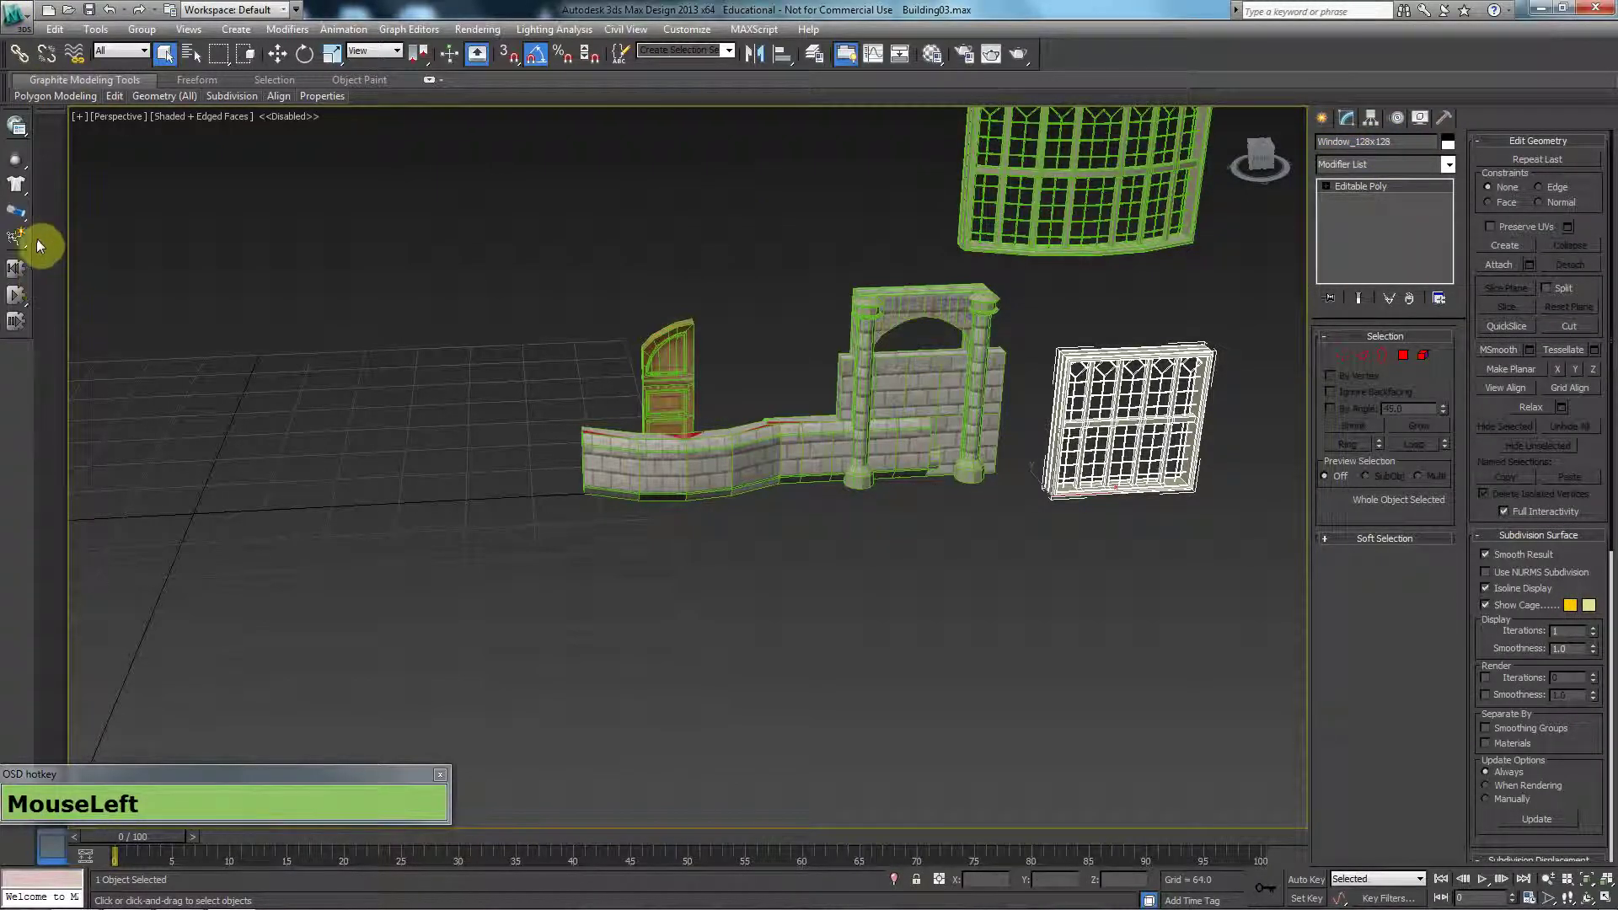
pyautogui.click(16, 13)
pyautogui.moveTo(53, 291)
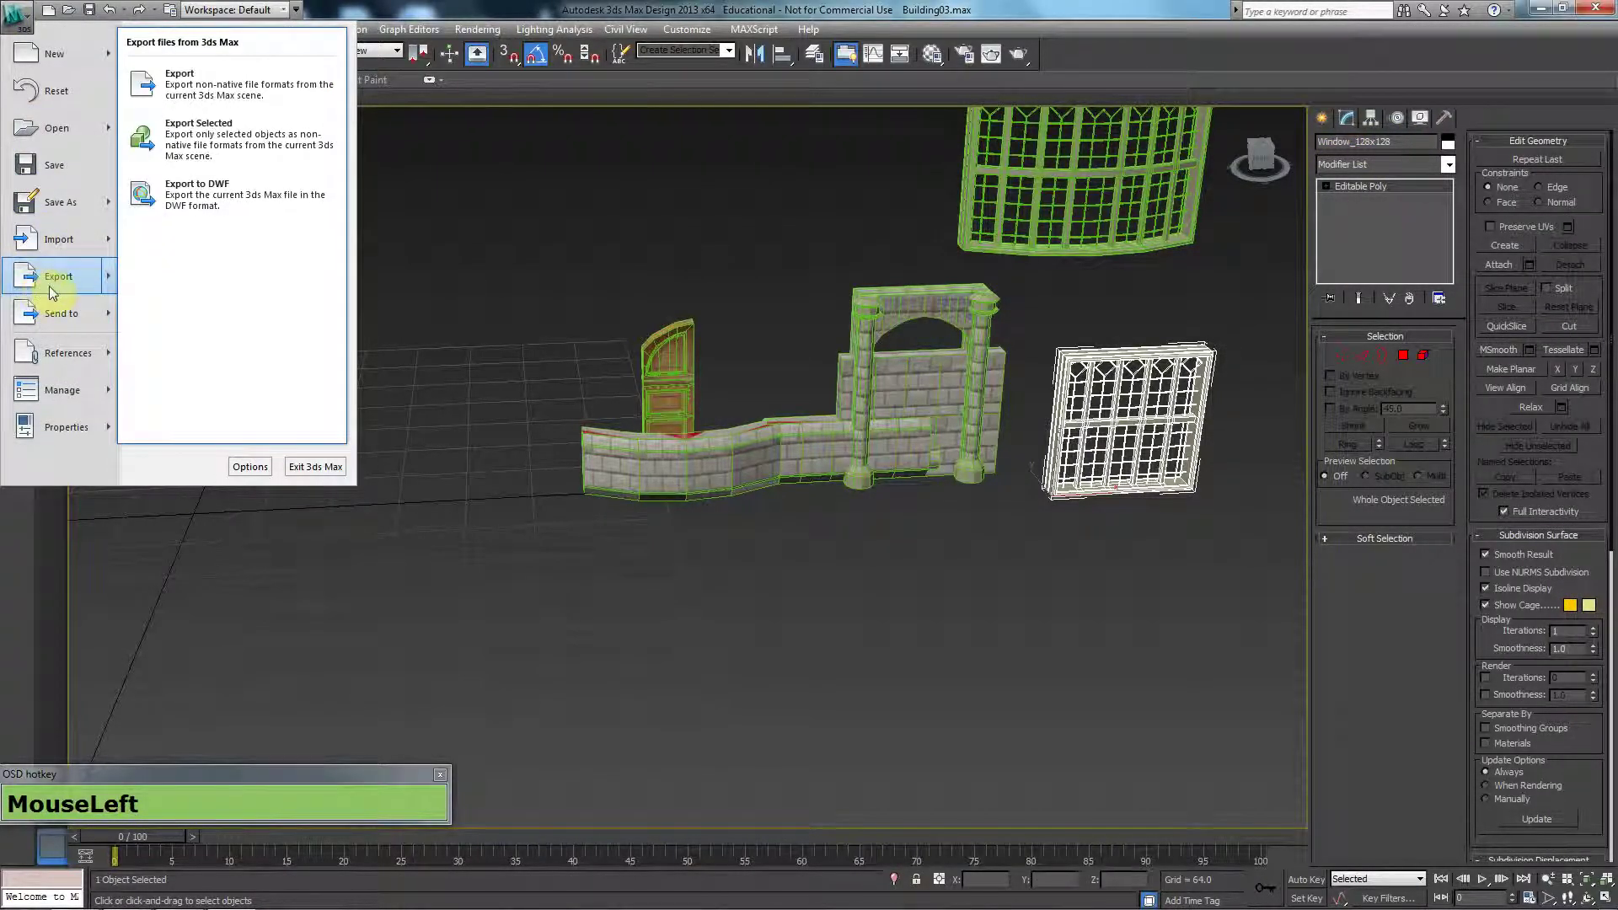
pyautogui.click(211, 137)
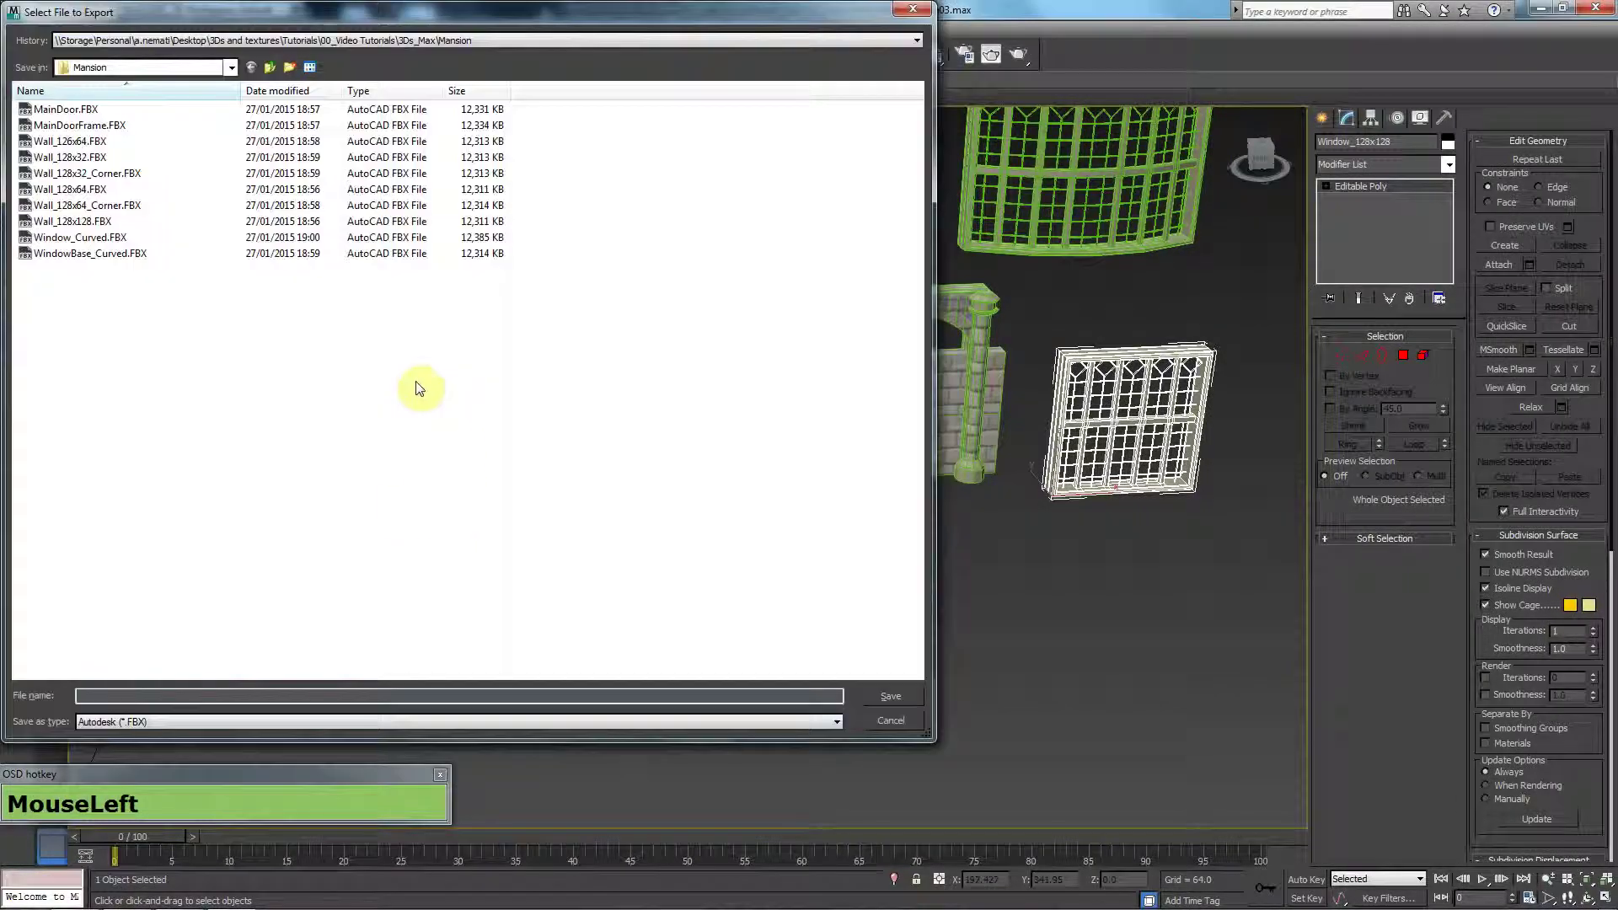
pyautogui.hotkey('ctrl', 'v')
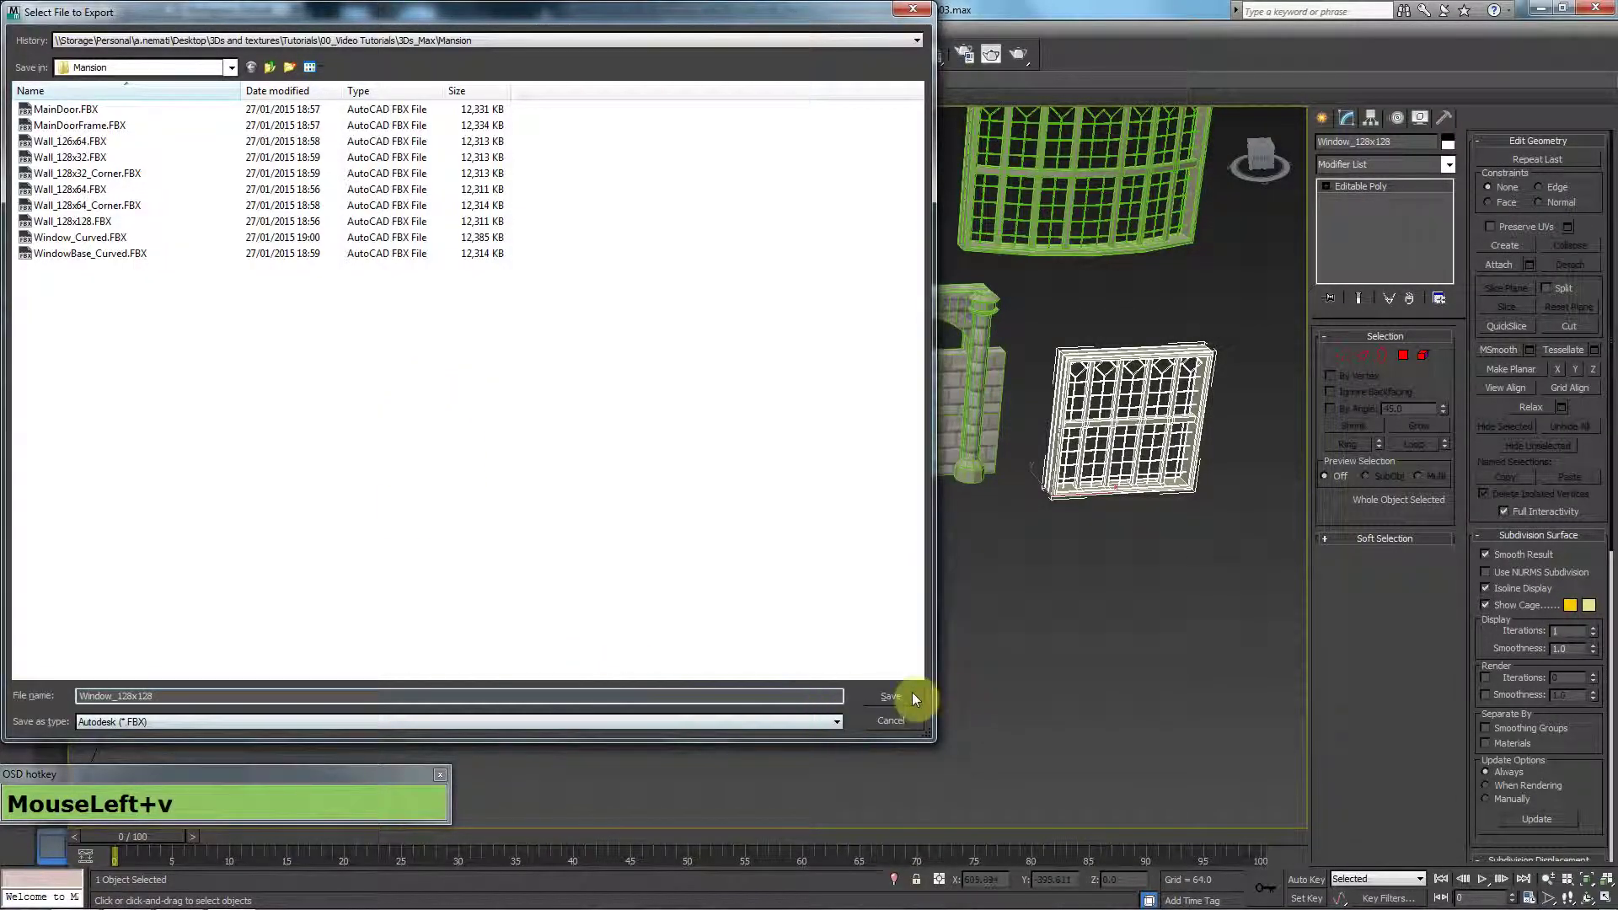
pyautogui.click(891, 696)
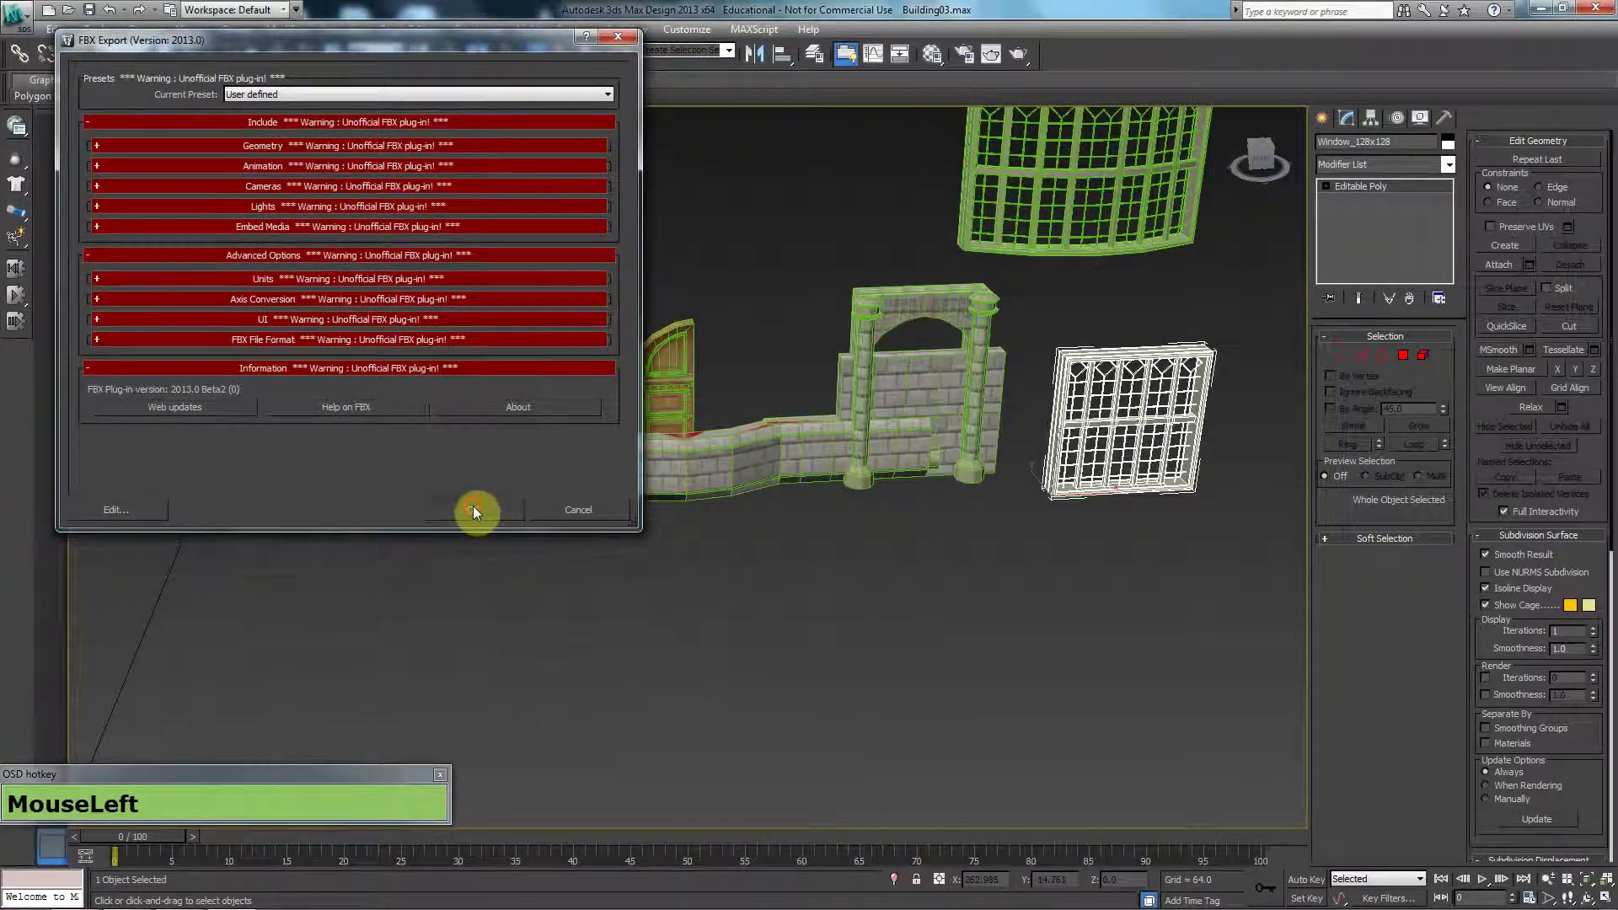
pyautogui.click(473, 506)
# Save the Building03.max scene with all the building pieces and close 3ds Max
pyautogui.moveTo(860, 523); pyautogui.dragTo(708, 506, button='middle')
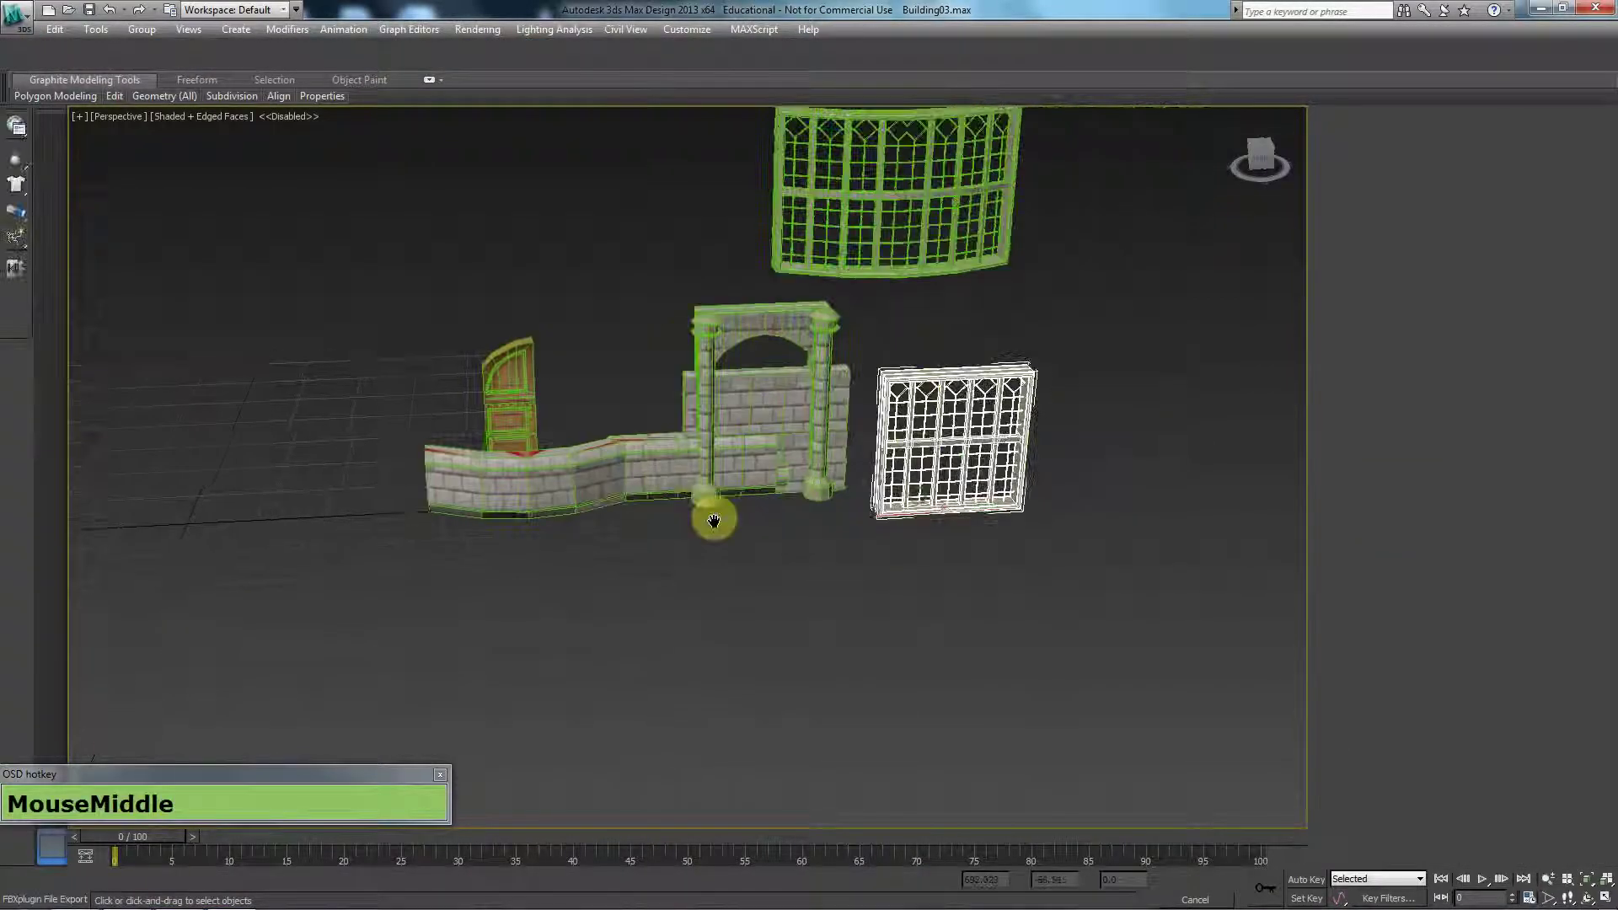
pyautogui.scroll(-5, 672, 513)
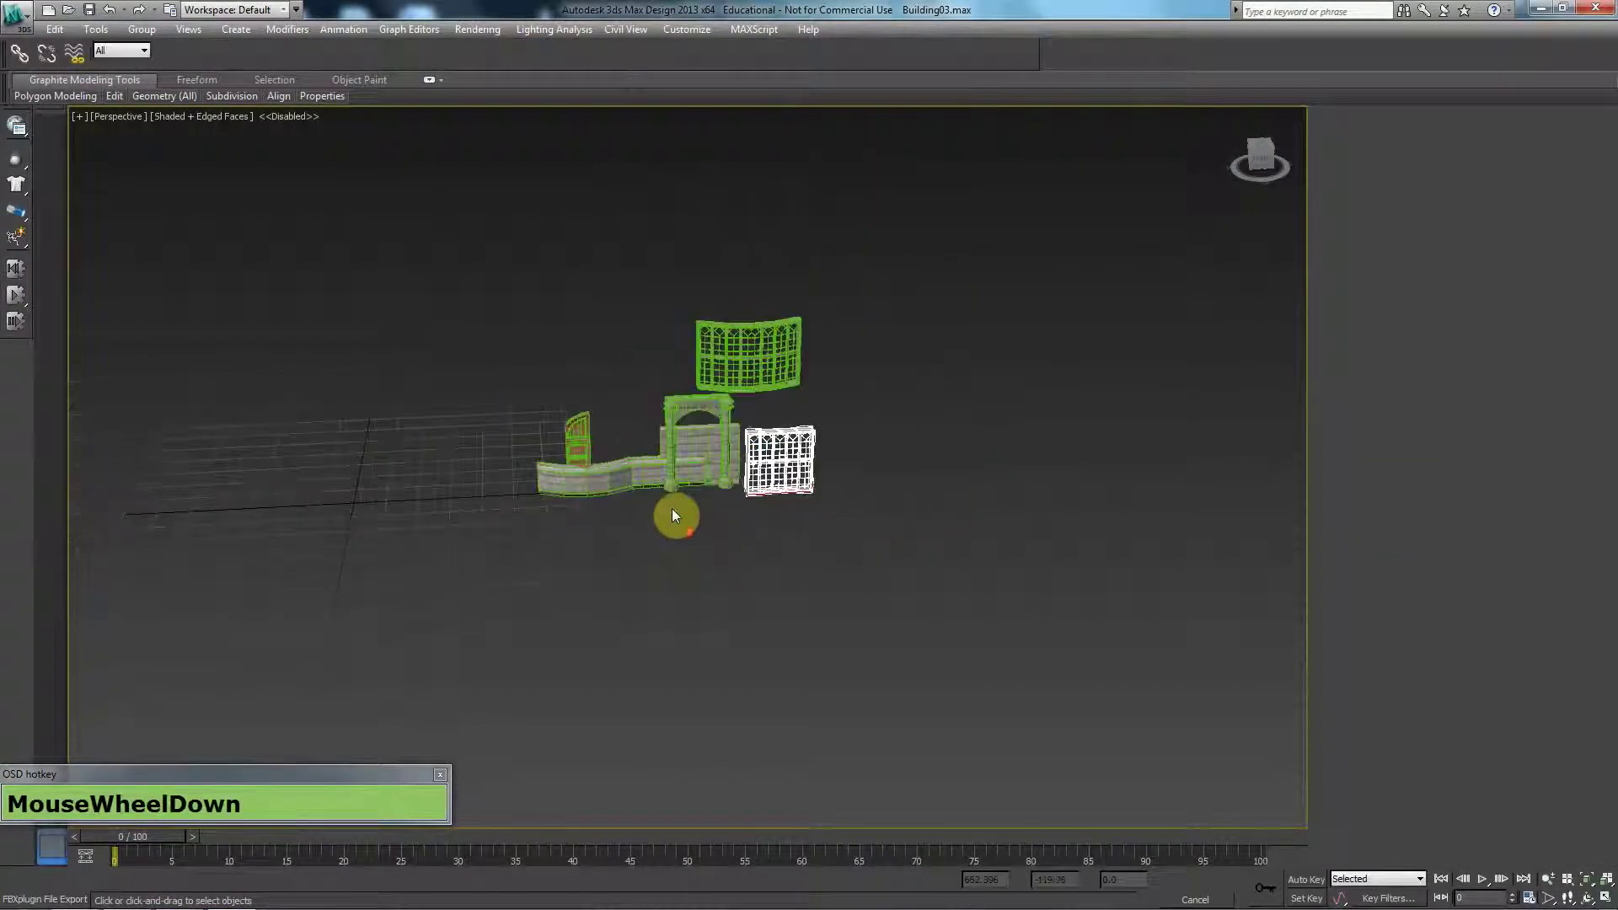
pyautogui.click(91, 23)
pyautogui.click(1596, 9)
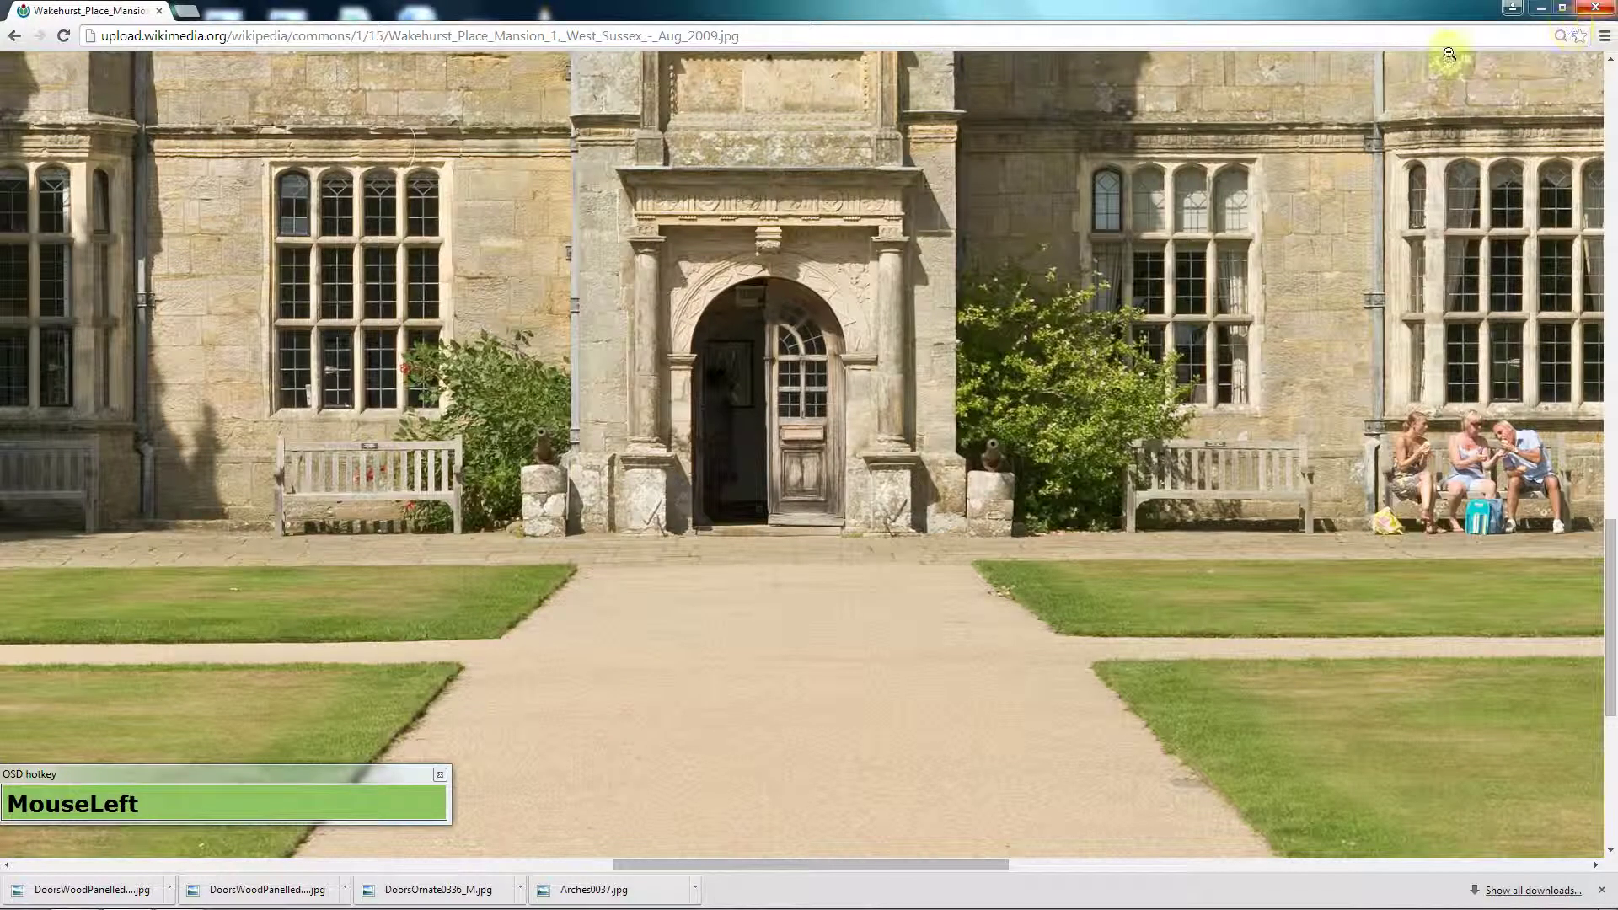
pyautogui.moveTo(214, 895)
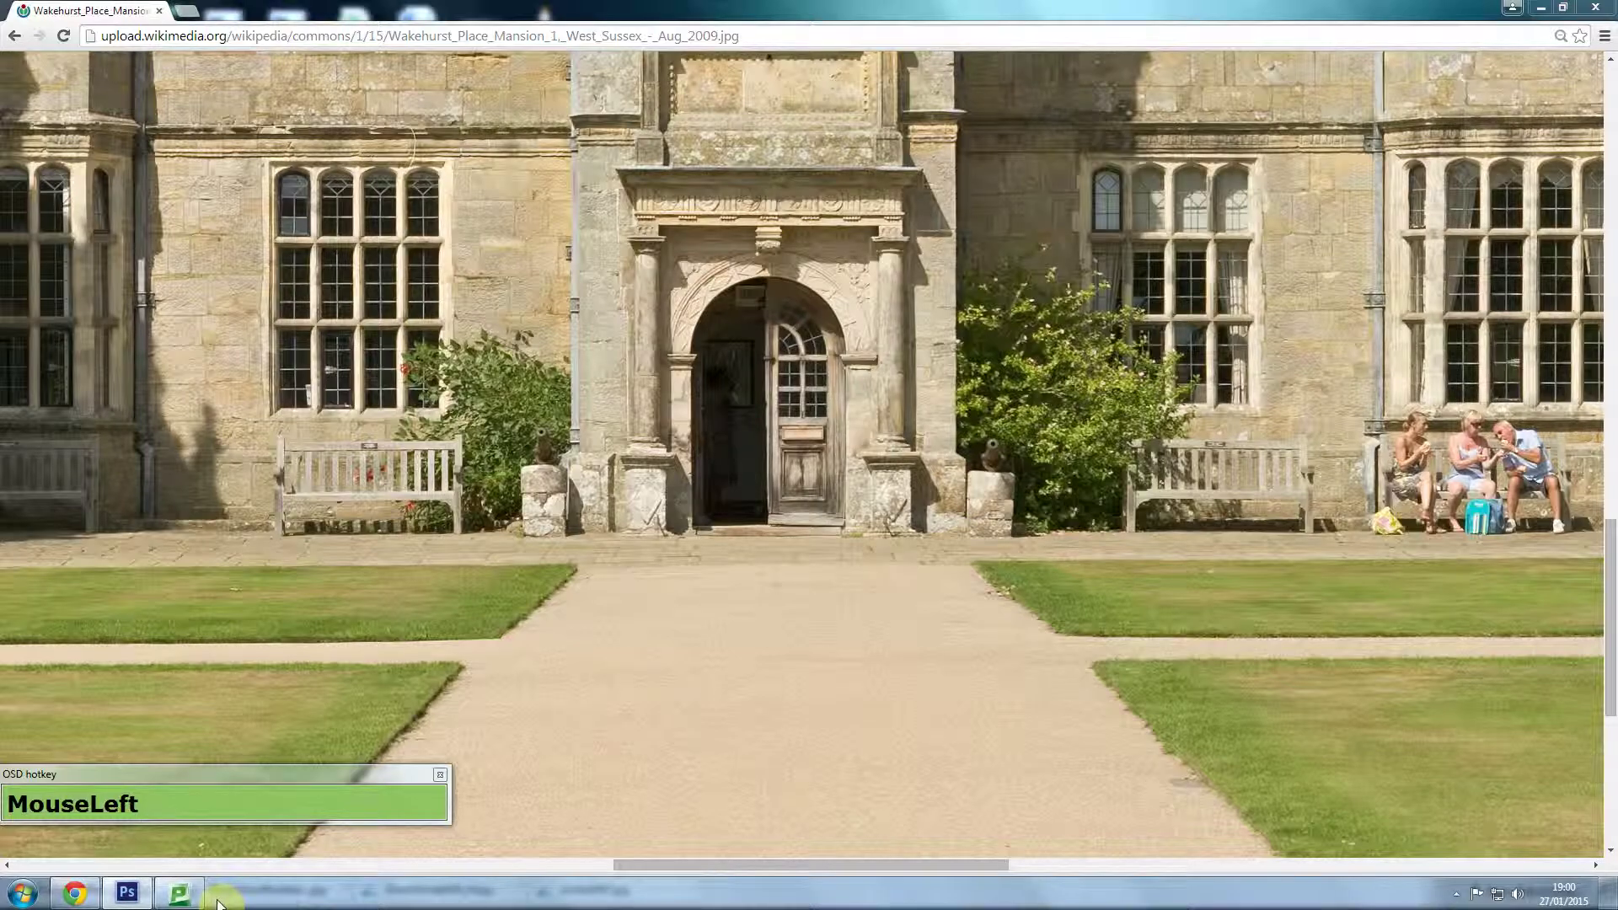